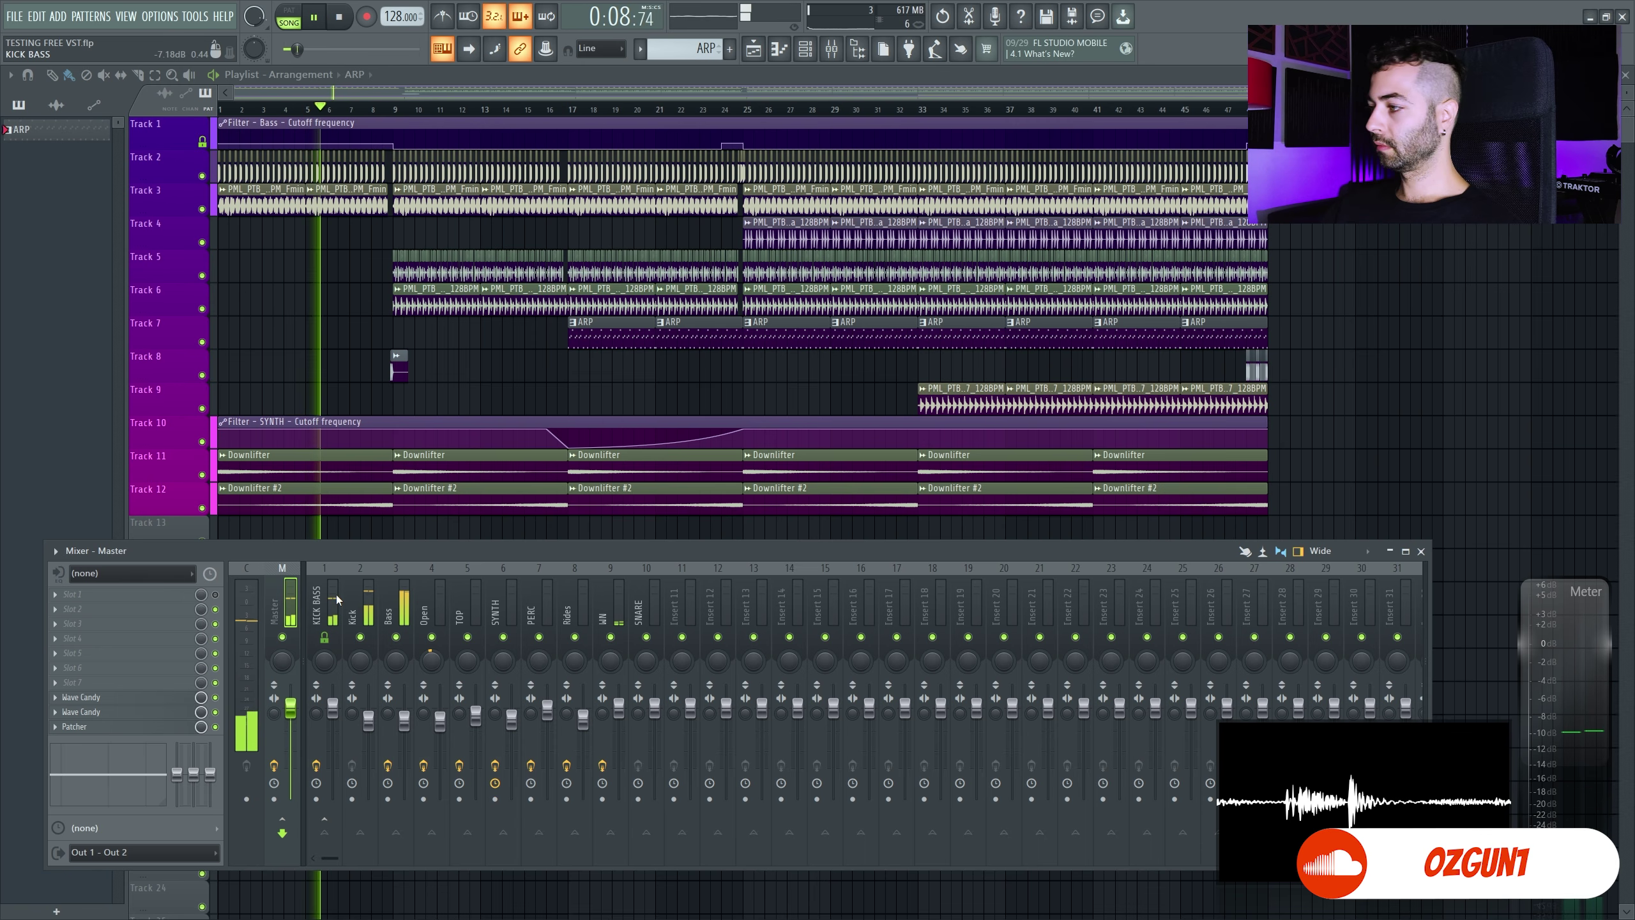
# Play through the arrangement and examine its playlist clips, filter automation and the KICK BASS and SYNTH mixer inserts
pyautogui.click(335, 598)
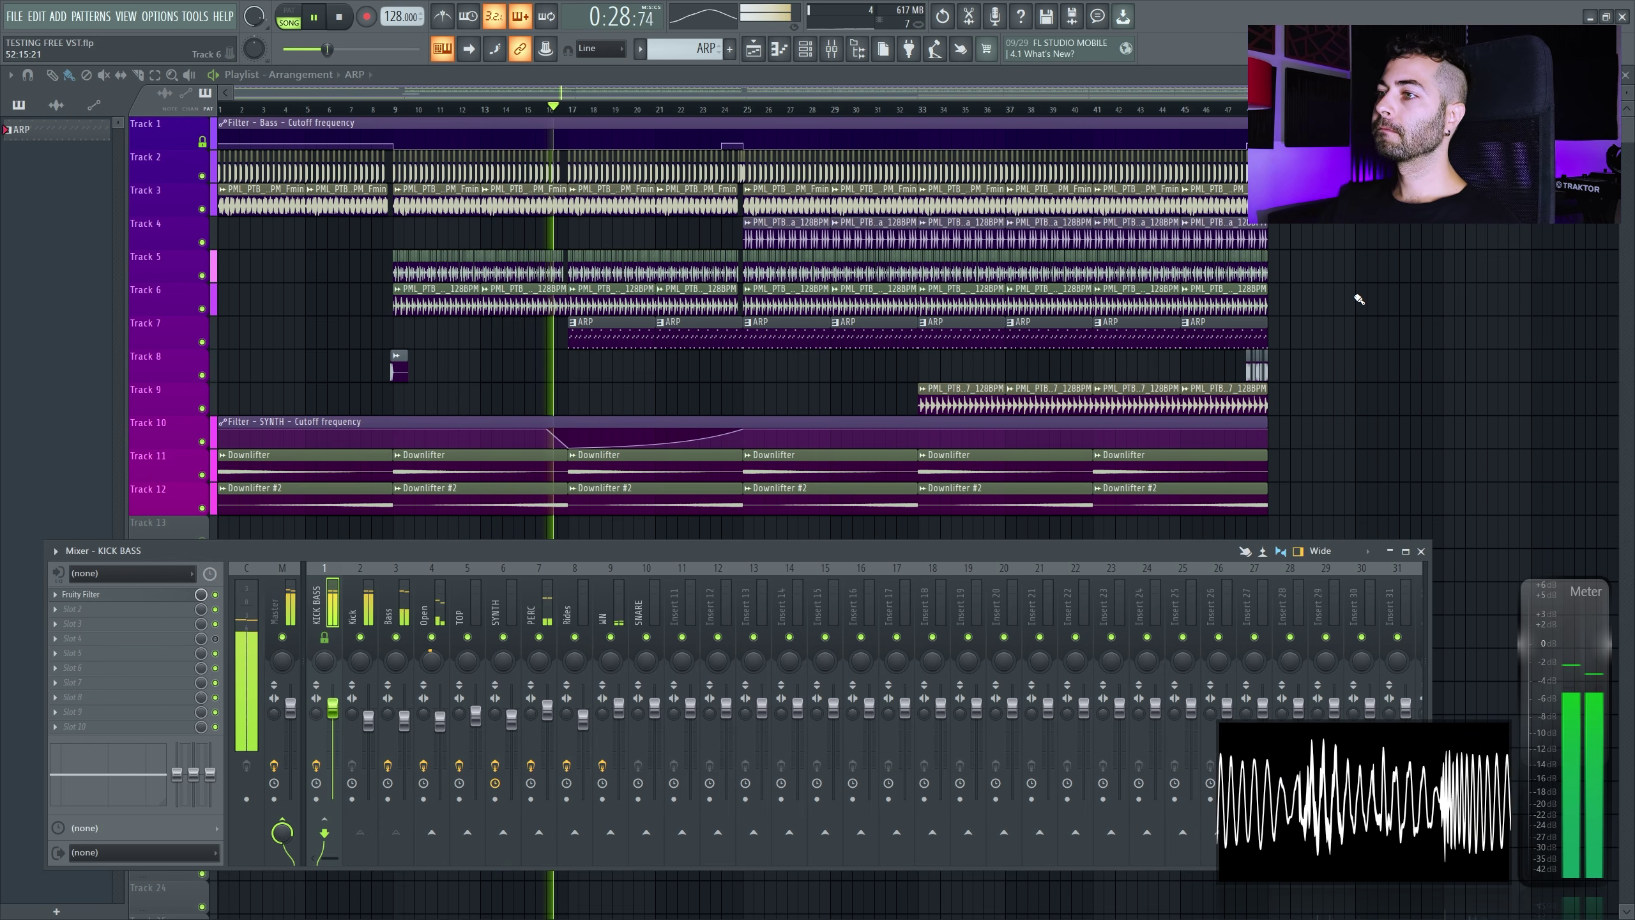
pyautogui.click(651, 443)
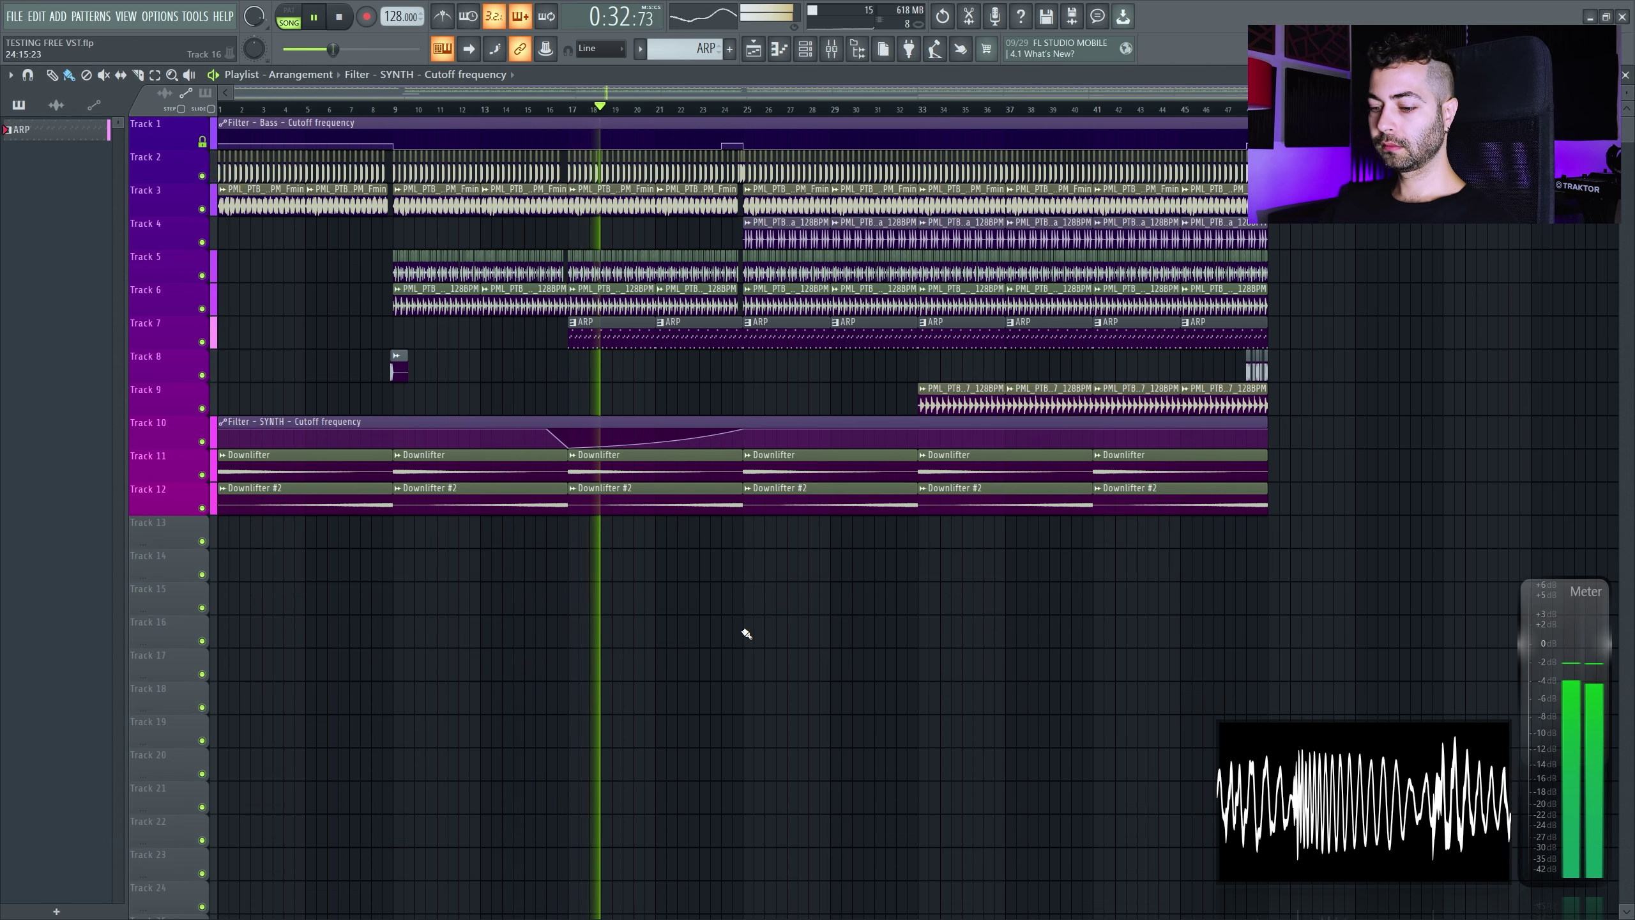
pyautogui.scroll(1, 745, 558)
pyautogui.scroll(3, 763, 501)
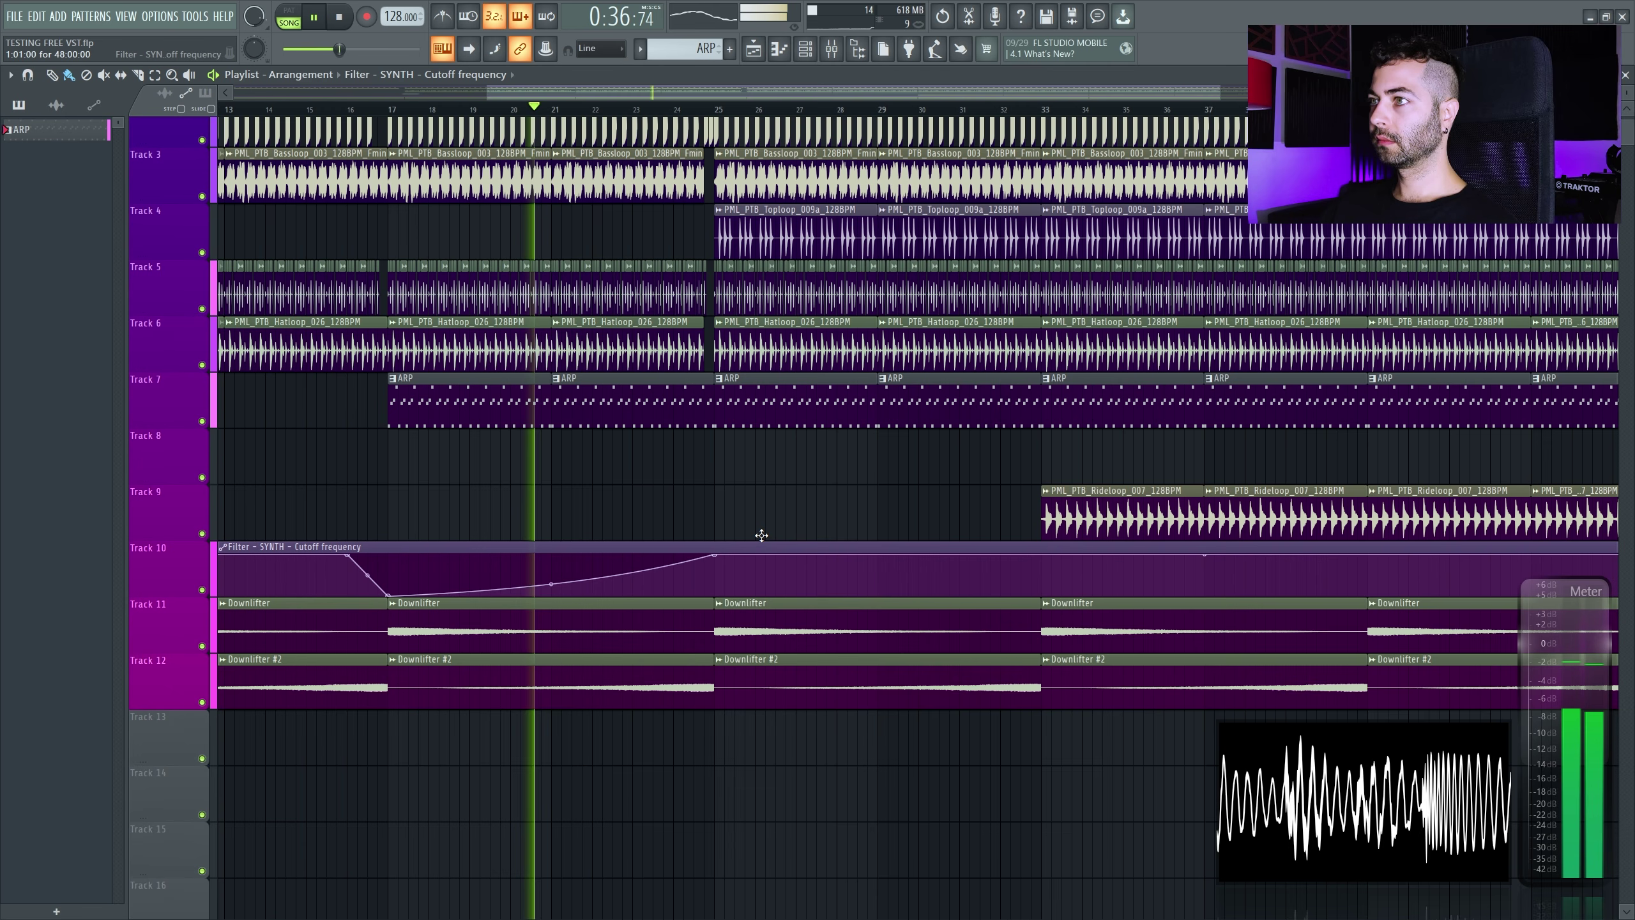
pyautogui.click(831, 49)
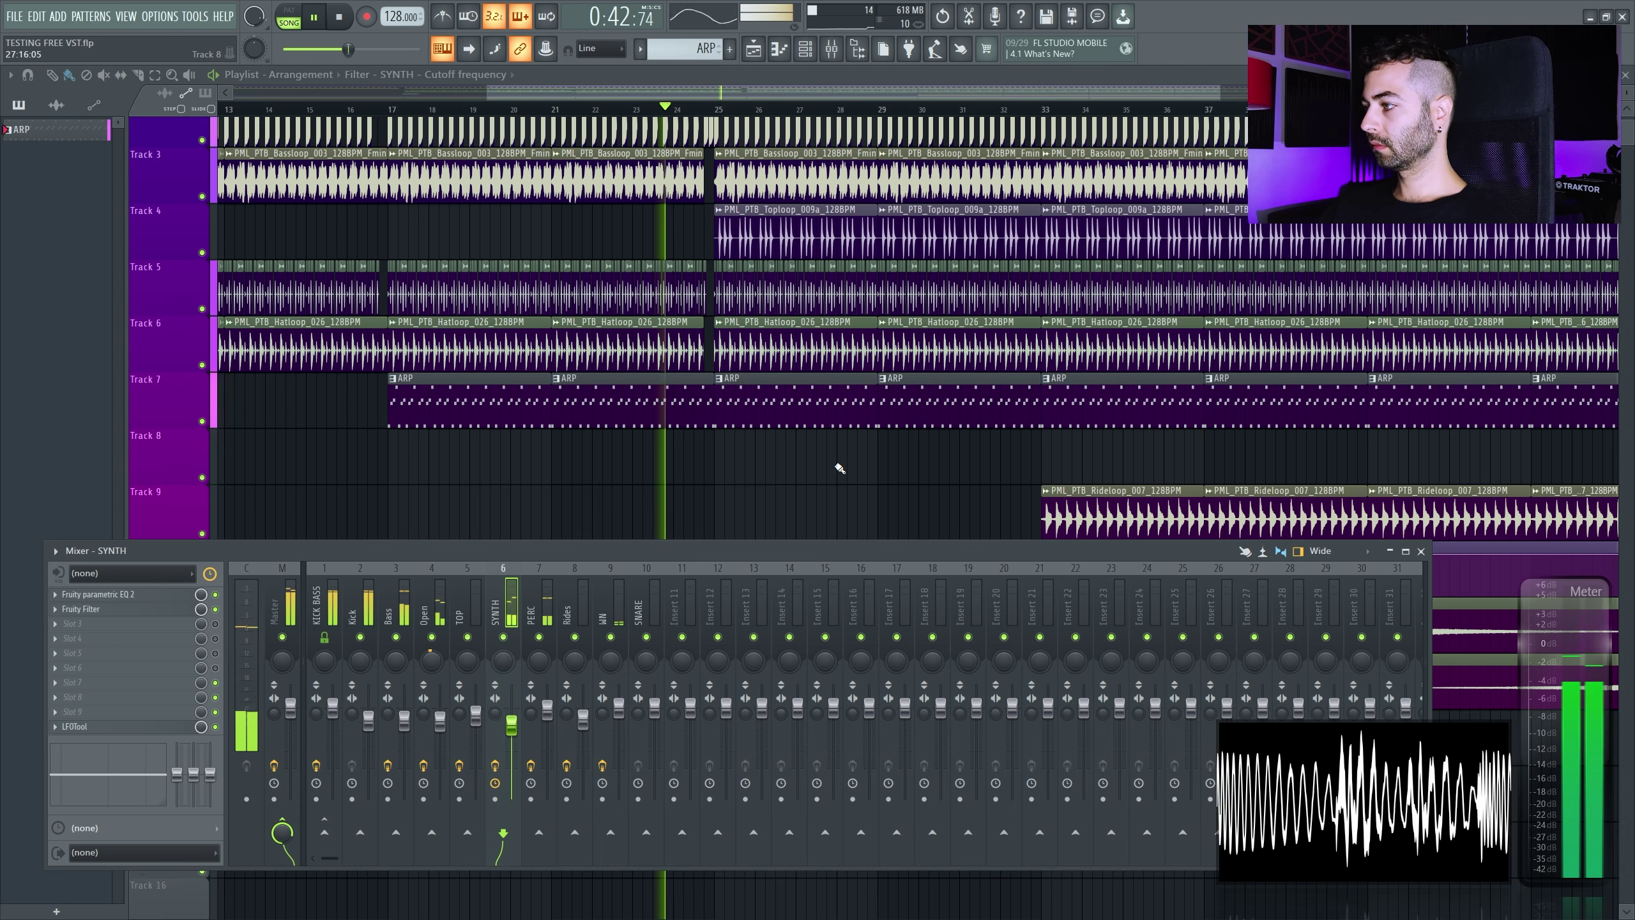
pyautogui.press('F9')
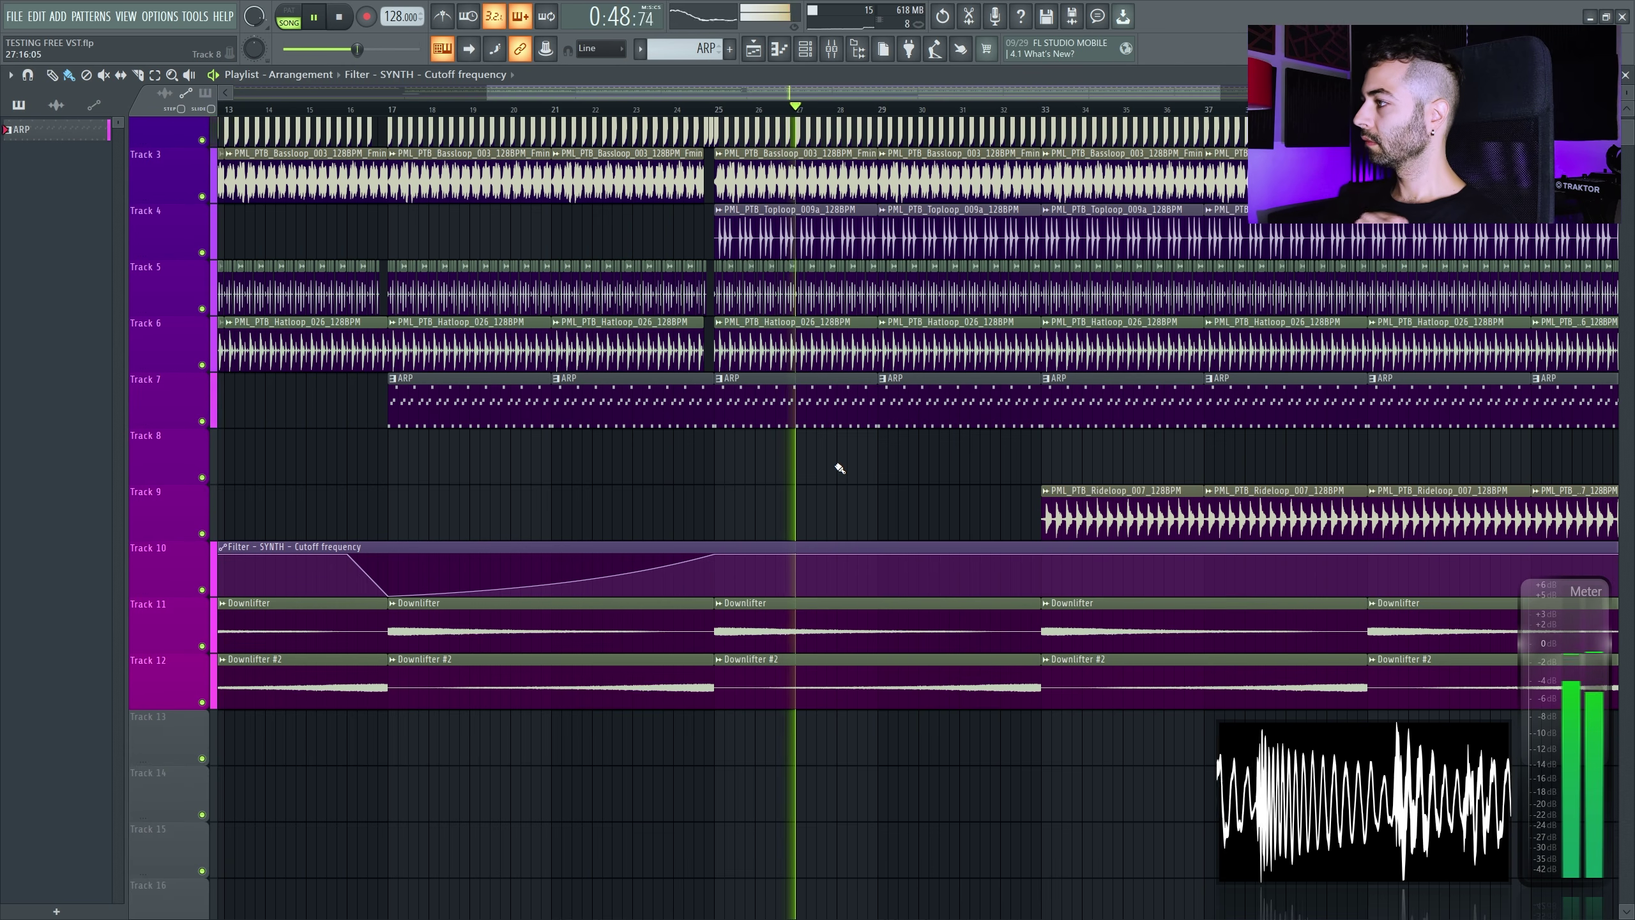
pyautogui.moveTo(850, 478); pyautogui.dragTo(672, 512)
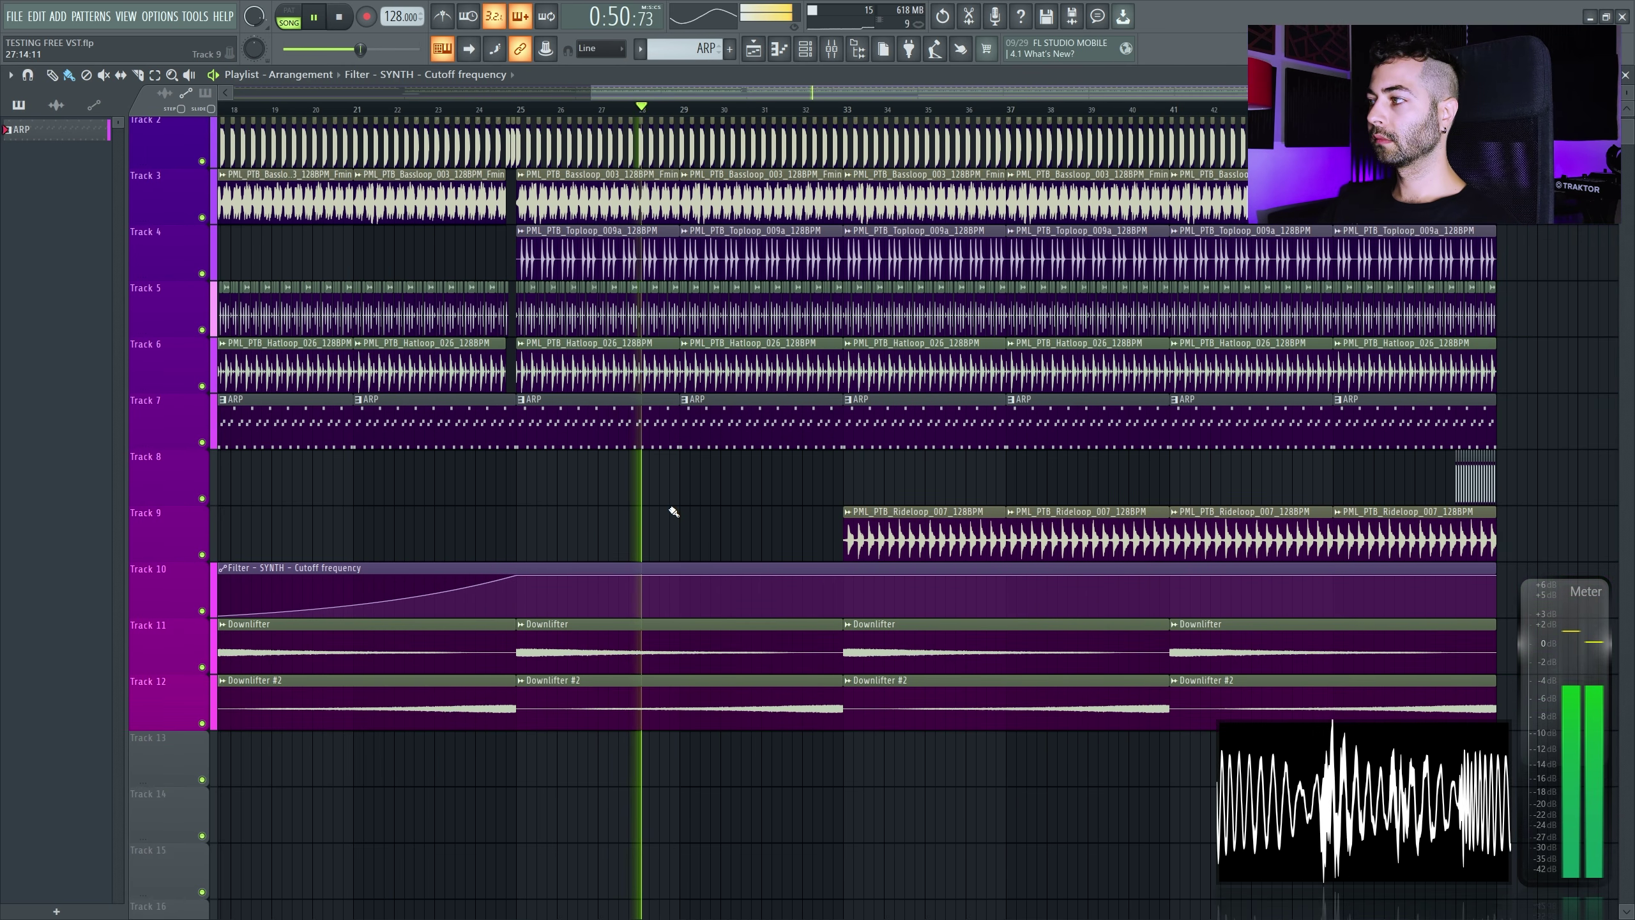
pyautogui.scroll(-1, 736, 496)
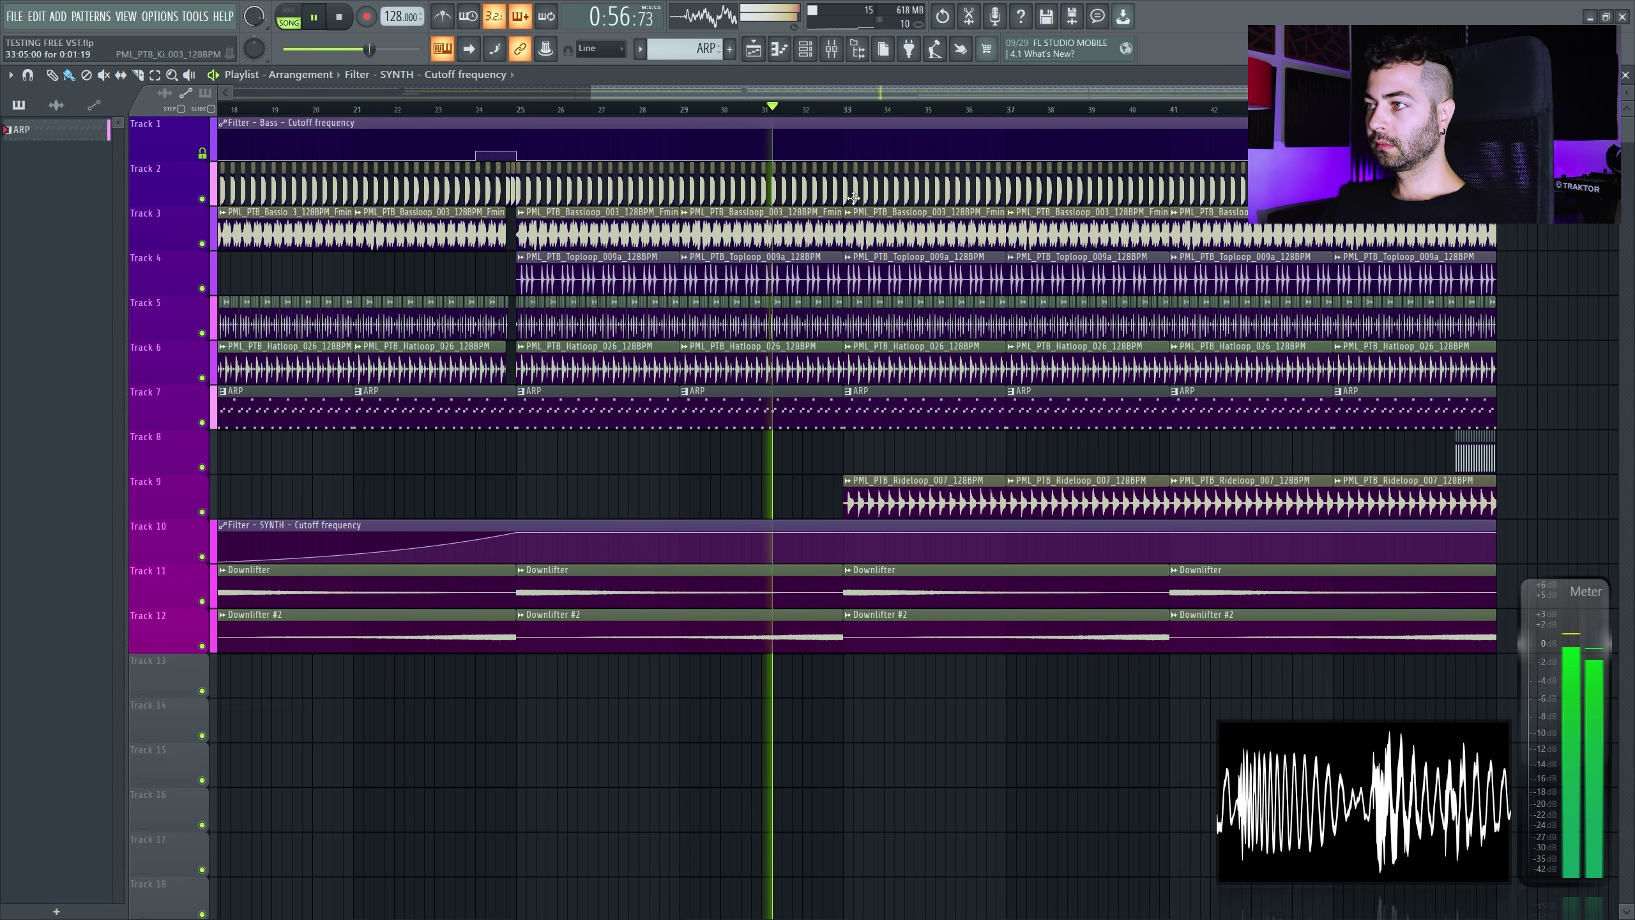
pyautogui.press('space')
pyautogui.hscroll(-10, 1011, 475)
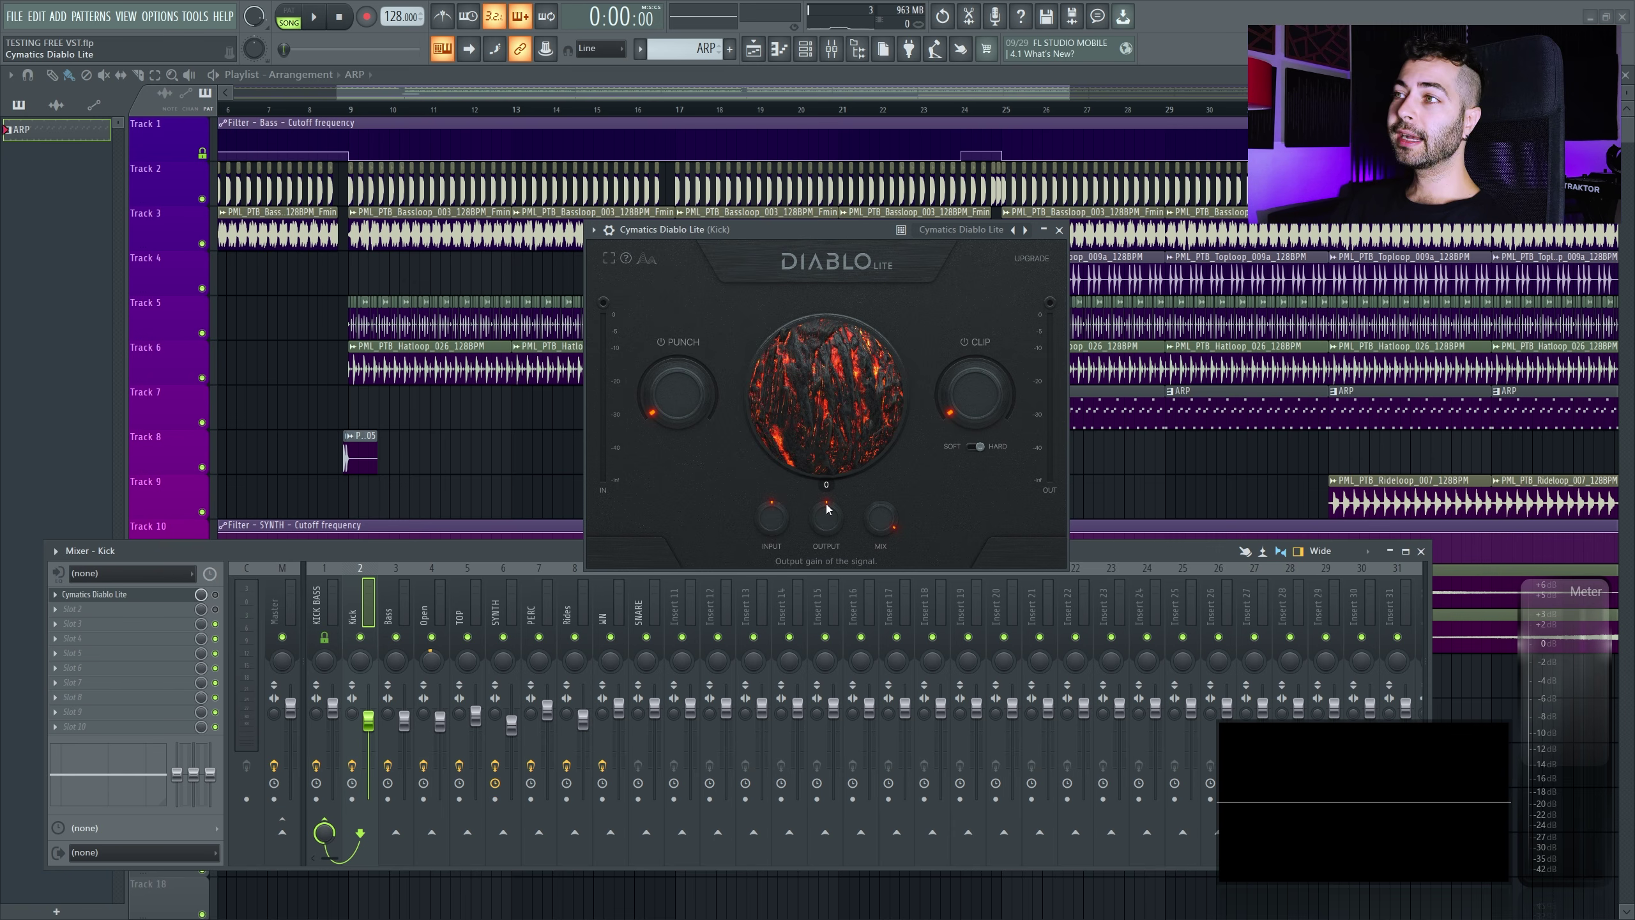
pyautogui.moveTo(862, 227); pyautogui.dragTo(480, 320)
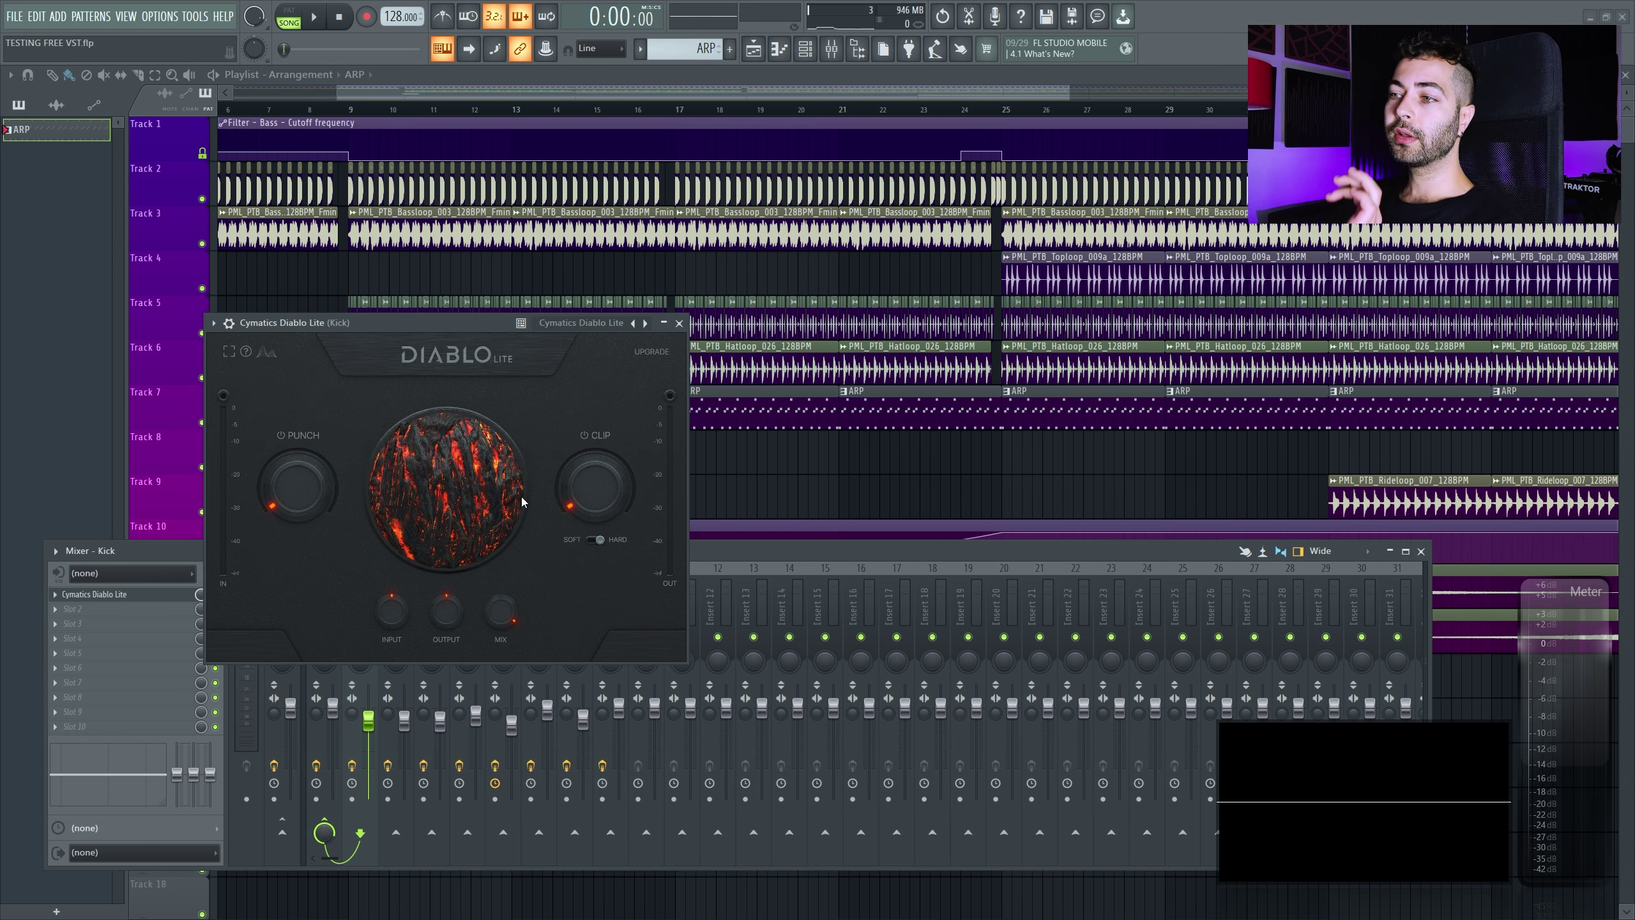
pyautogui.moveTo(504, 610)
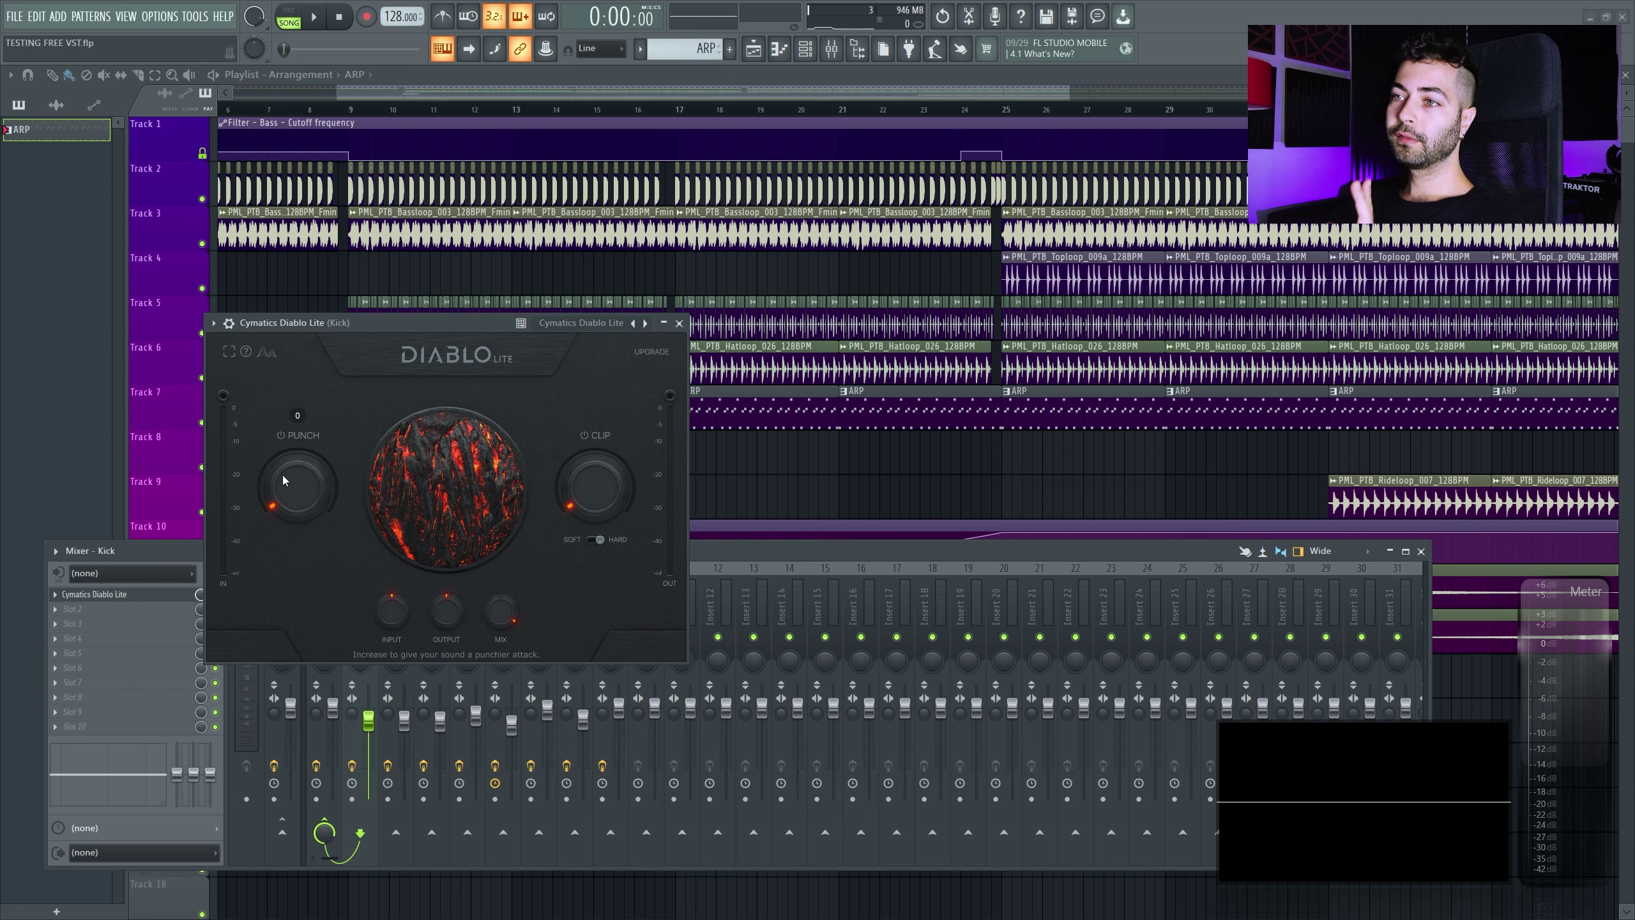
pyautogui.moveTo(284, 490)
pyautogui.mouseDown()
pyautogui.moveTo(286, 423)
pyautogui.moveTo(285, 500)
pyautogui.mouseUp()
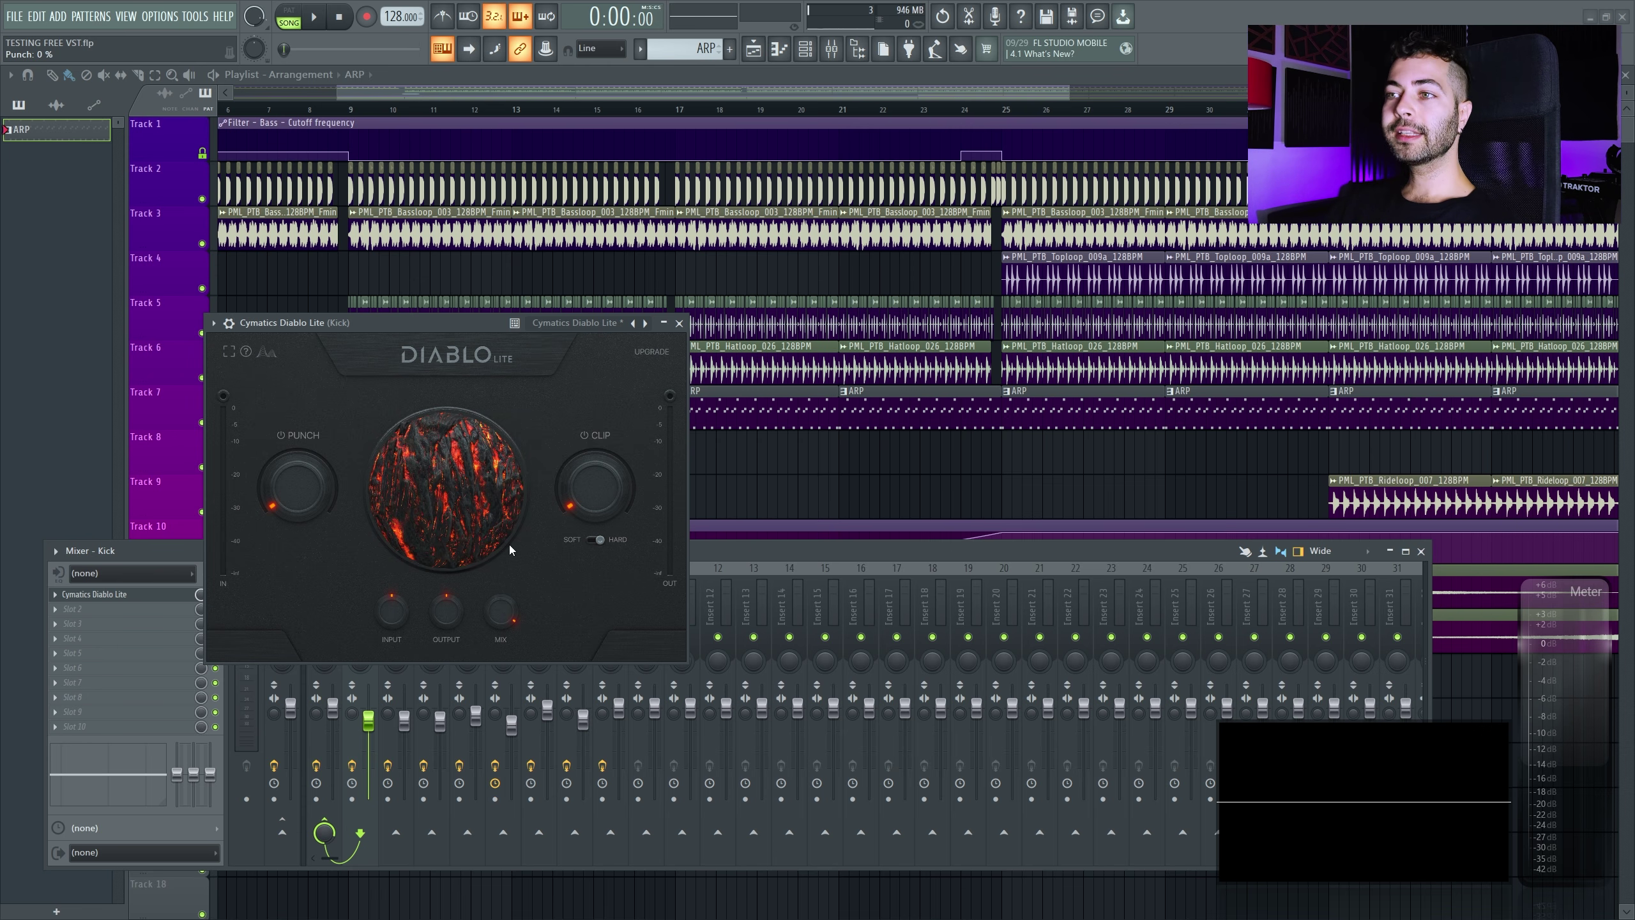
pyautogui.moveTo(355, 320); pyautogui.dragTo(378, 283)
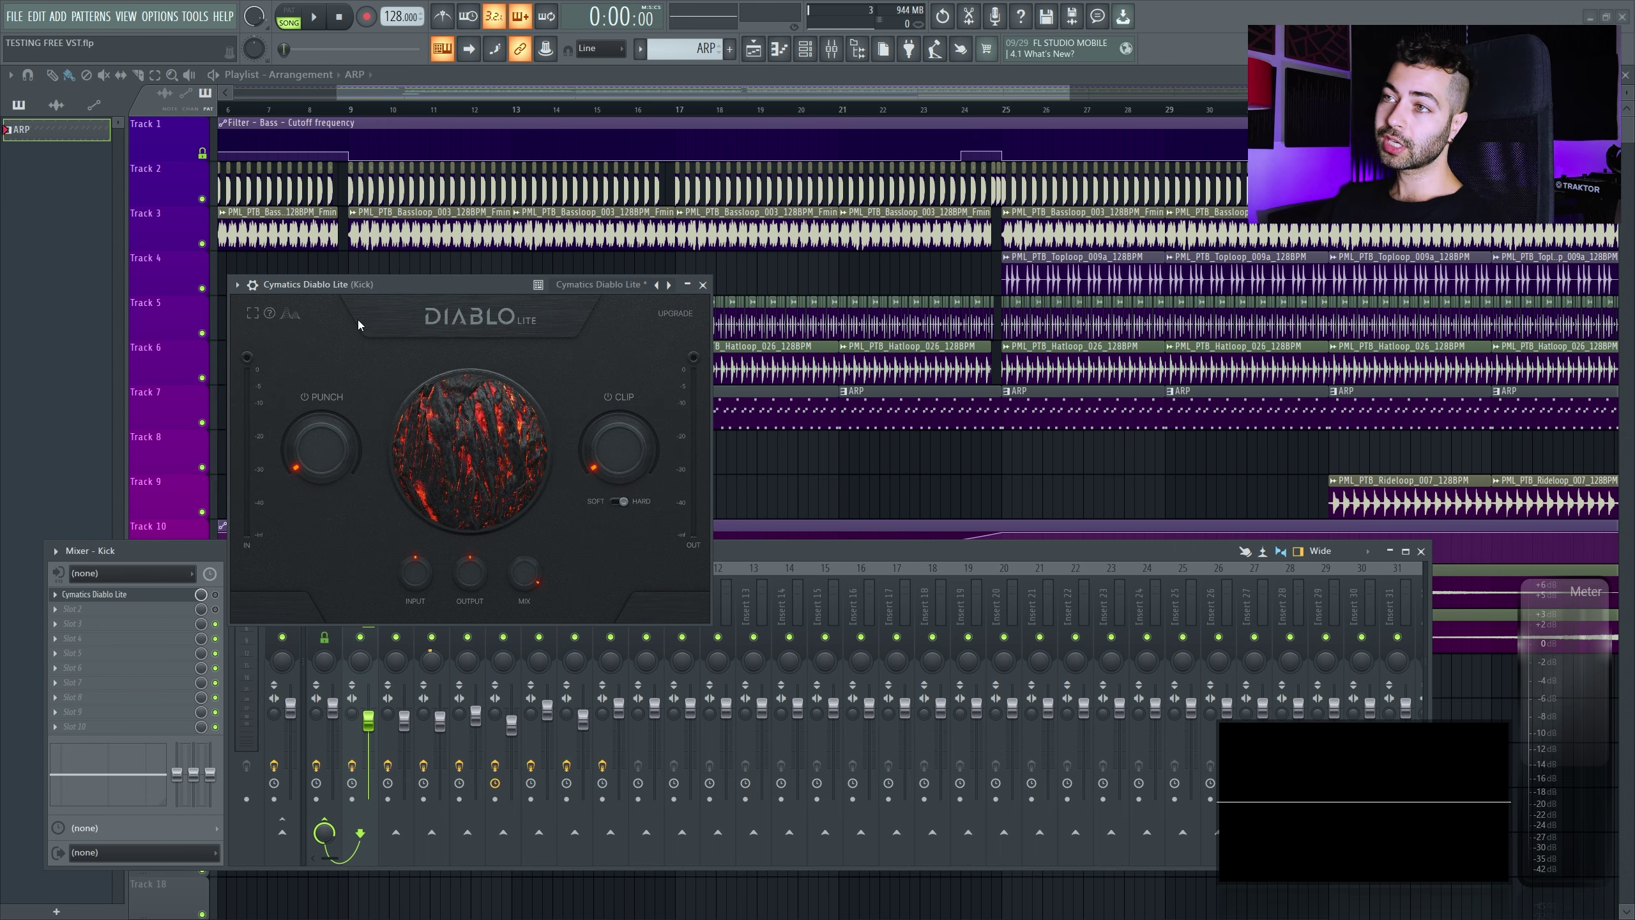
# Mute every track except the kick and bass tracks, and select bars 9 to 13 as the playback loop
pyautogui.click(203, 245)
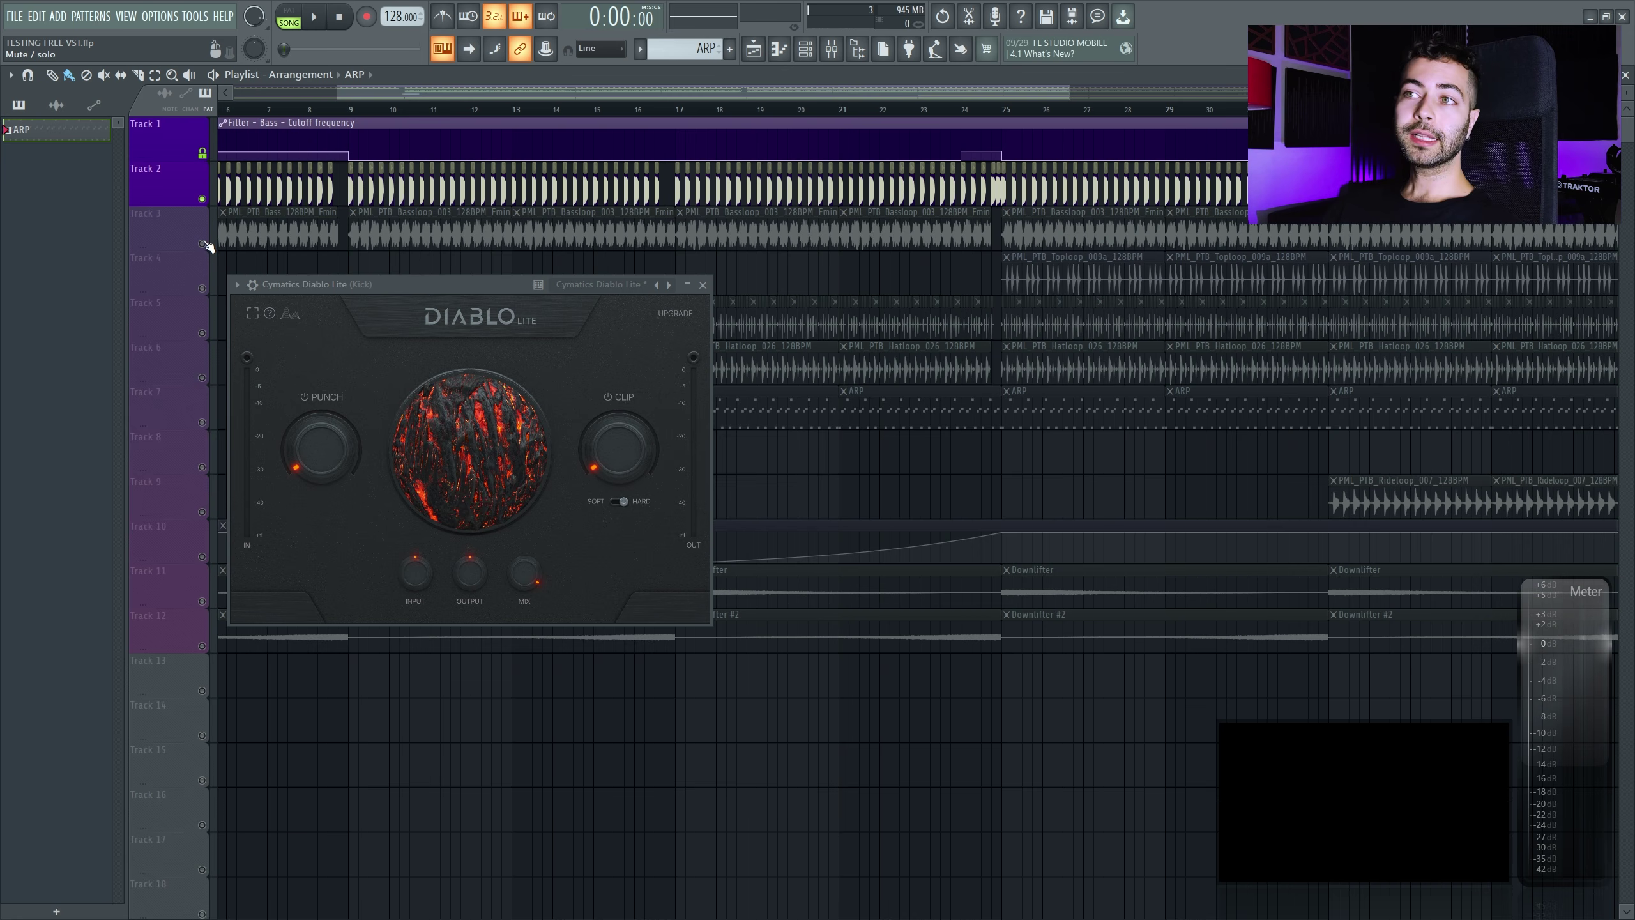
pyautogui.click(204, 245)
pyautogui.moveTo(351, 109); pyautogui.dragTo(491, 111)
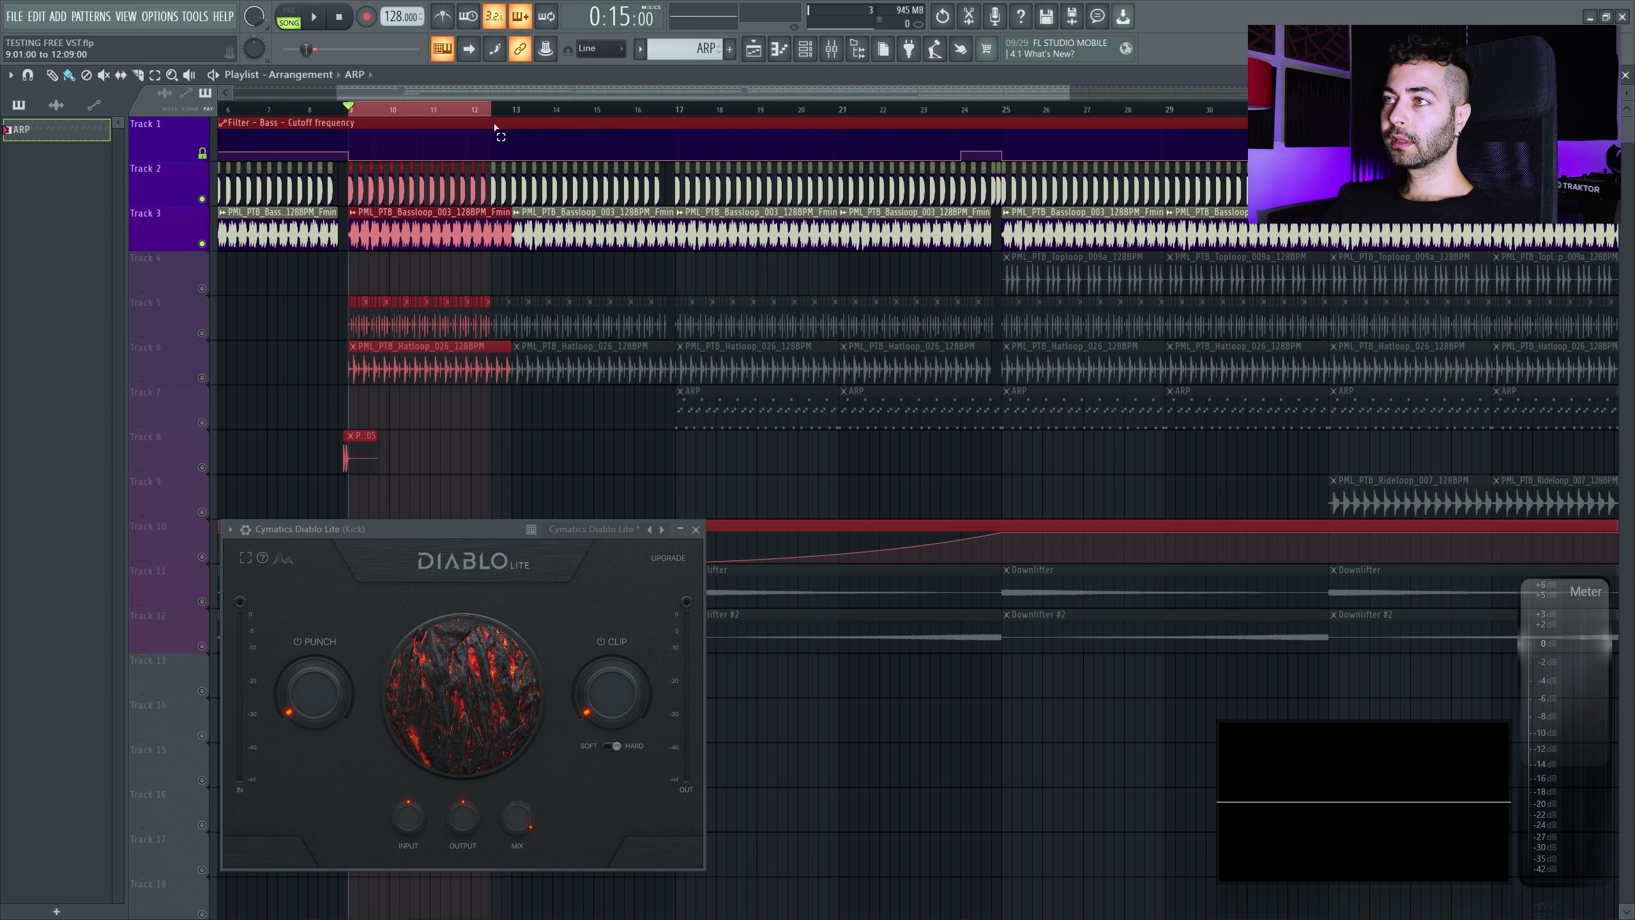
# Show the detailed settings of the Diablo Lite window and audition the kick and bass loop with the effect bypassed
pyautogui.moveTo(490, 529); pyautogui.dragTo(655, 429)
pyautogui.click(411, 430)
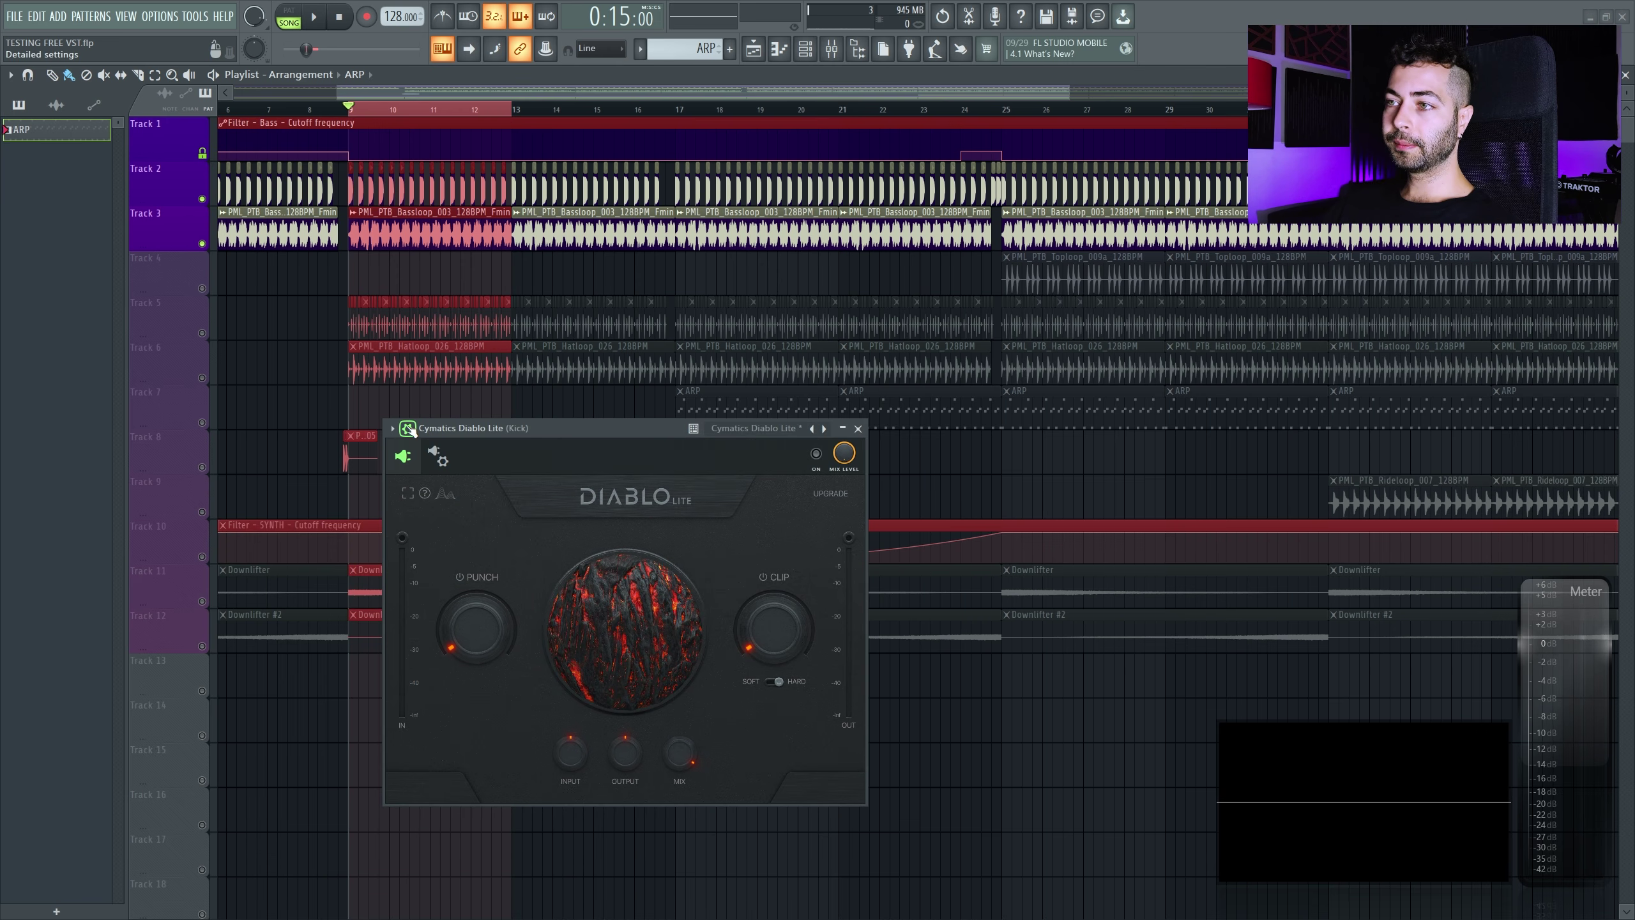
pyautogui.press('space')
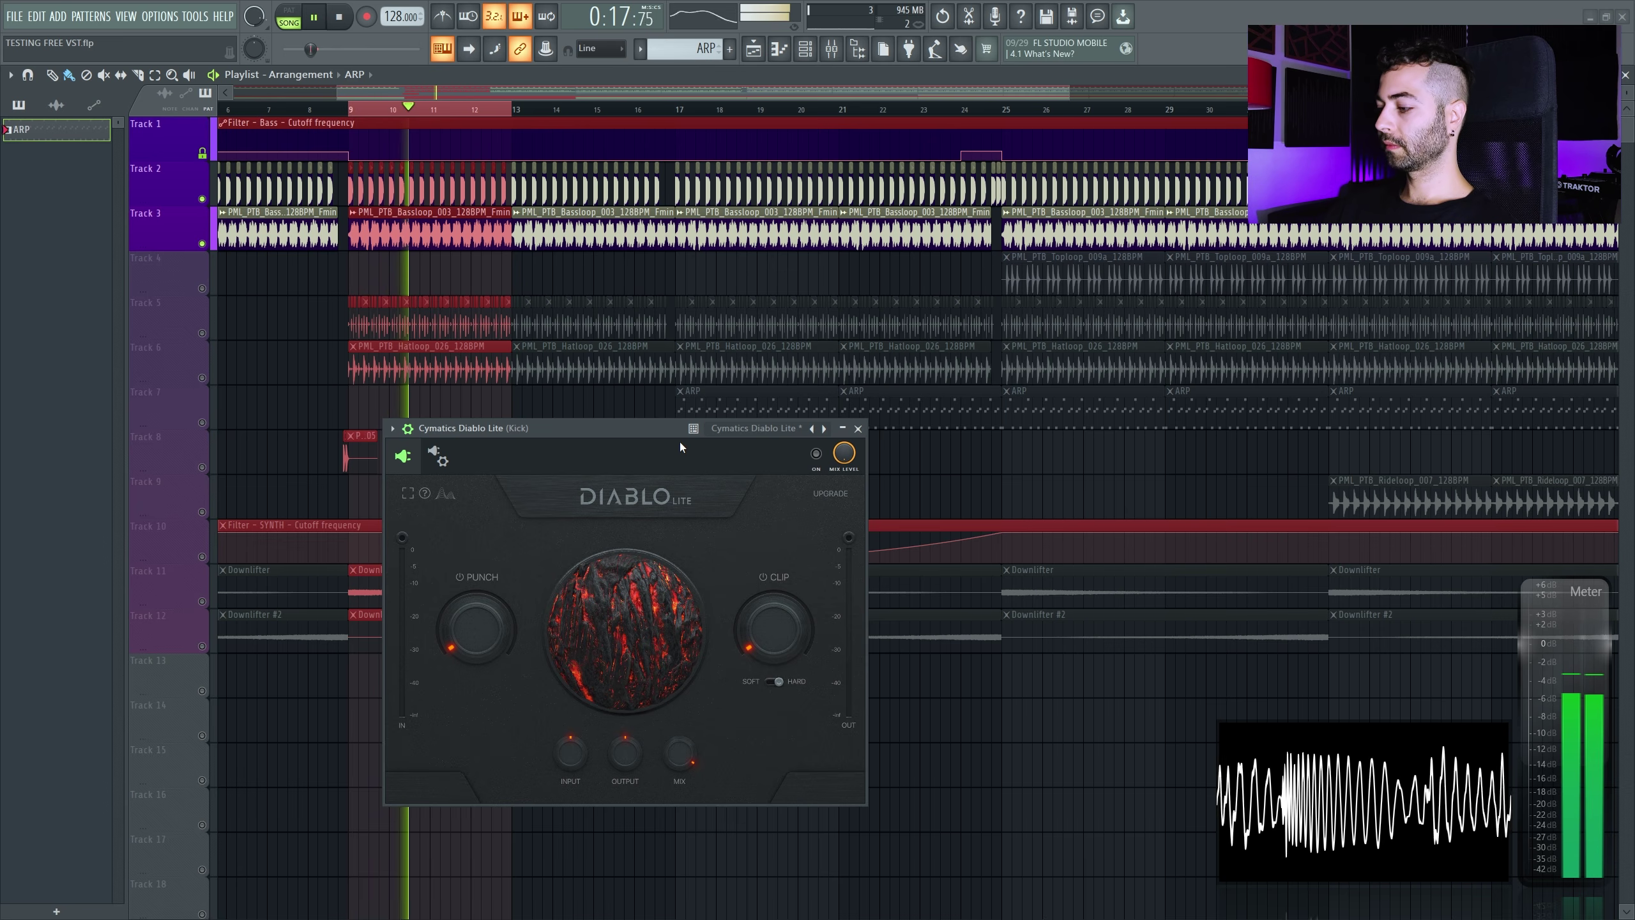
pyautogui.moveTo(678, 442); pyautogui.dragTo(675, 416)
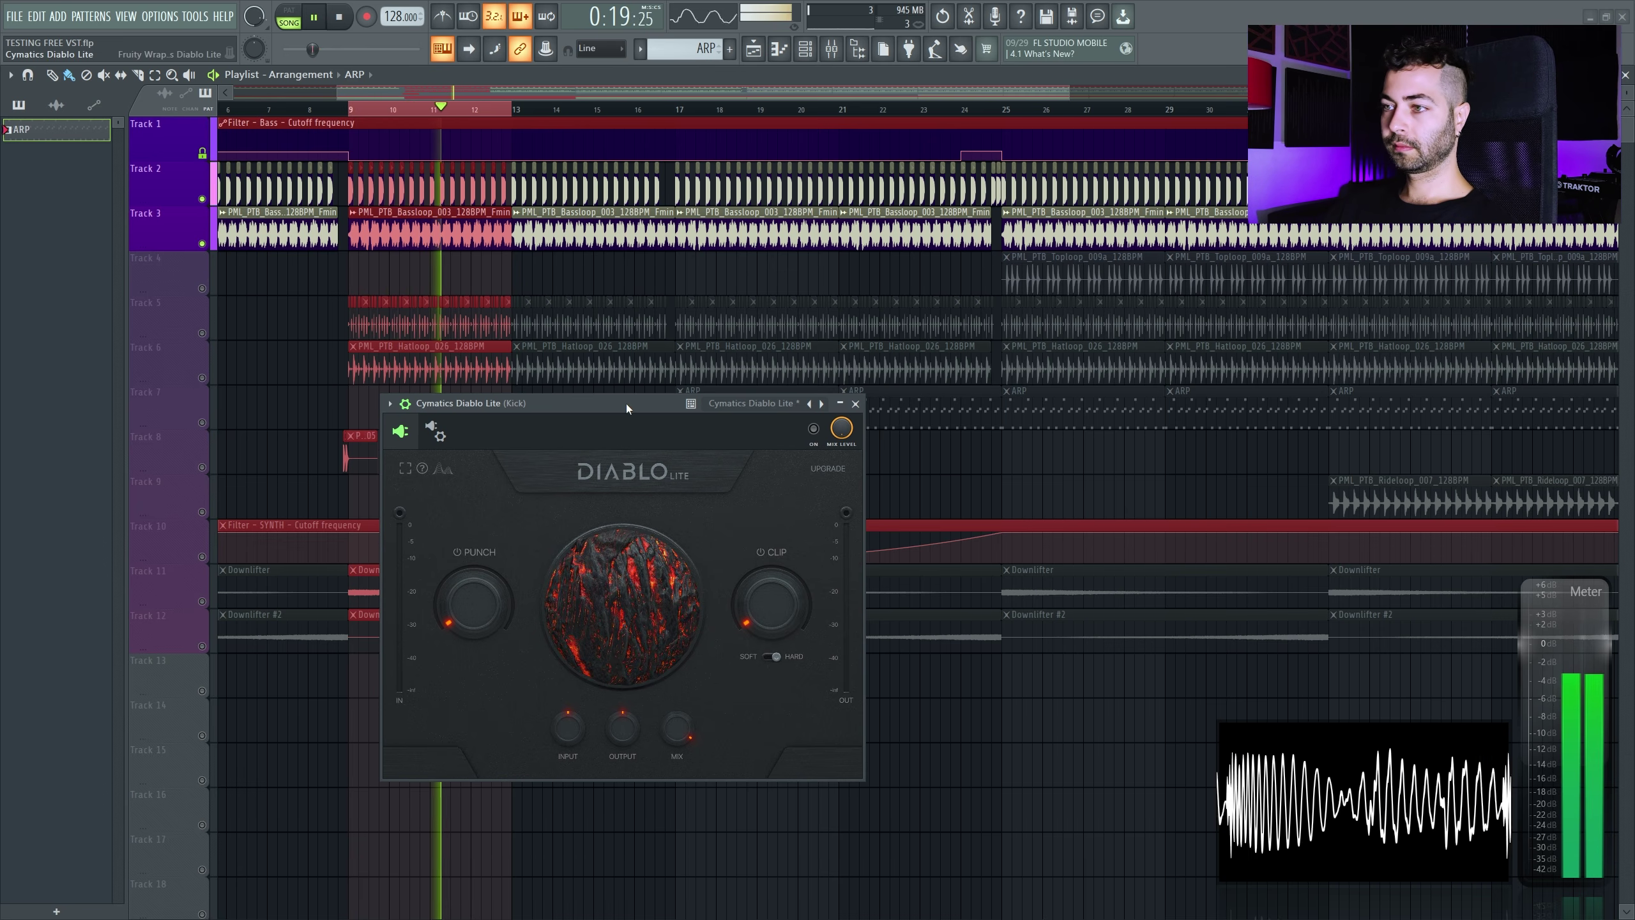
pyautogui.press('space')
# Mute the bass on Track 3 and enable Diablo Lite on the Kick mixer insert
pyautogui.click(201, 243)
pyautogui.click(831, 49)
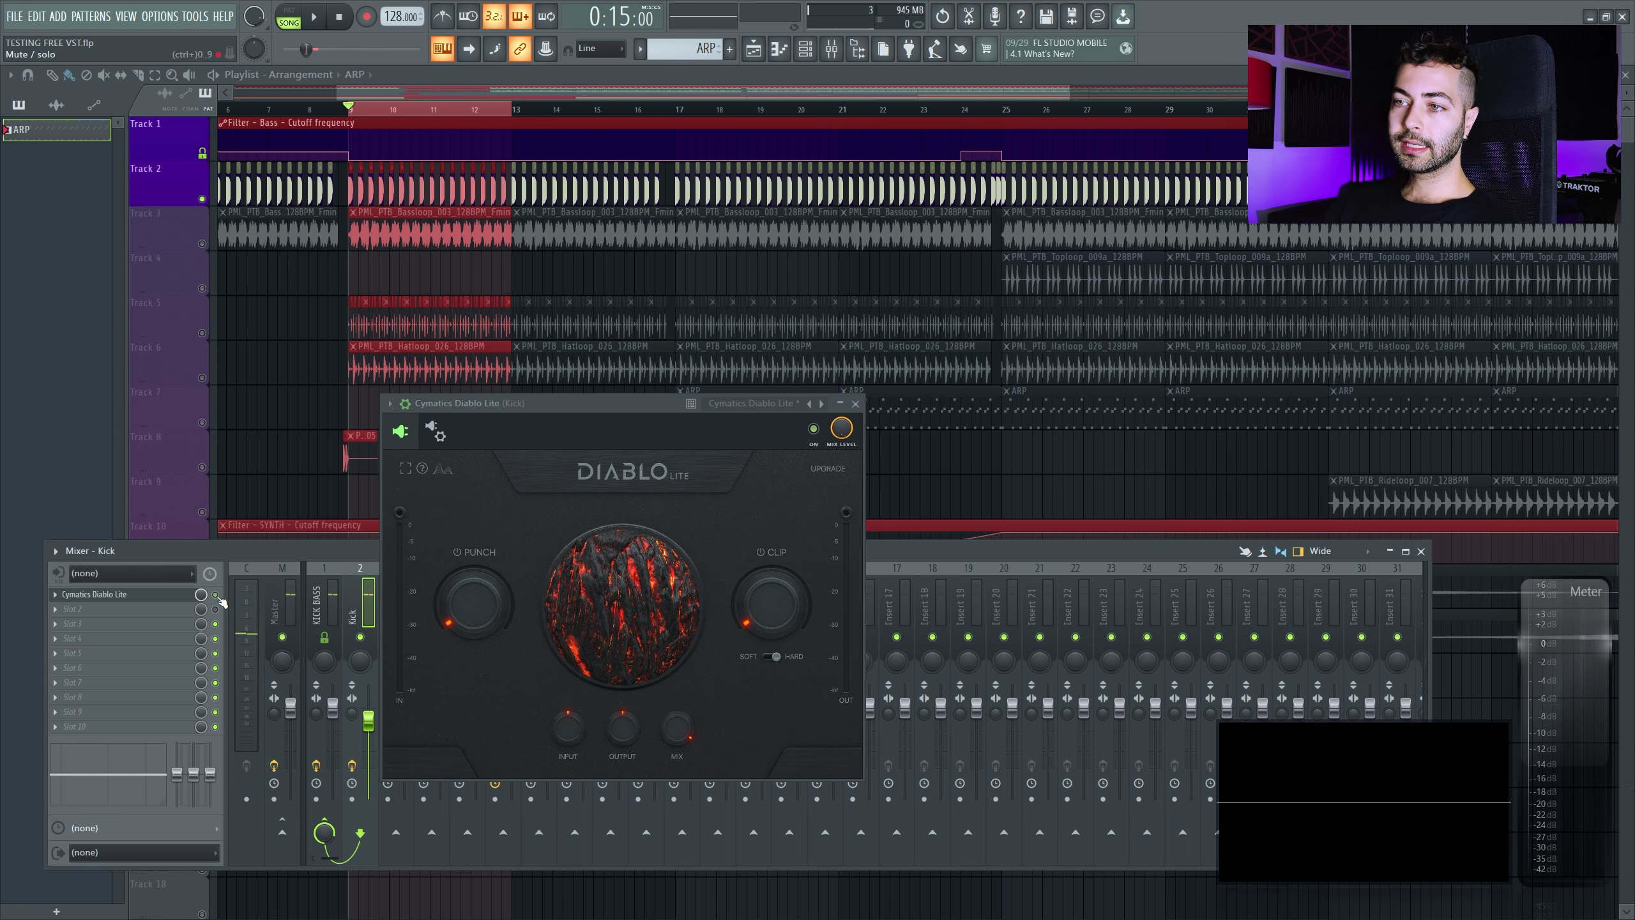
pyautogui.moveTo(444, 403); pyautogui.dragTo(607, 202)
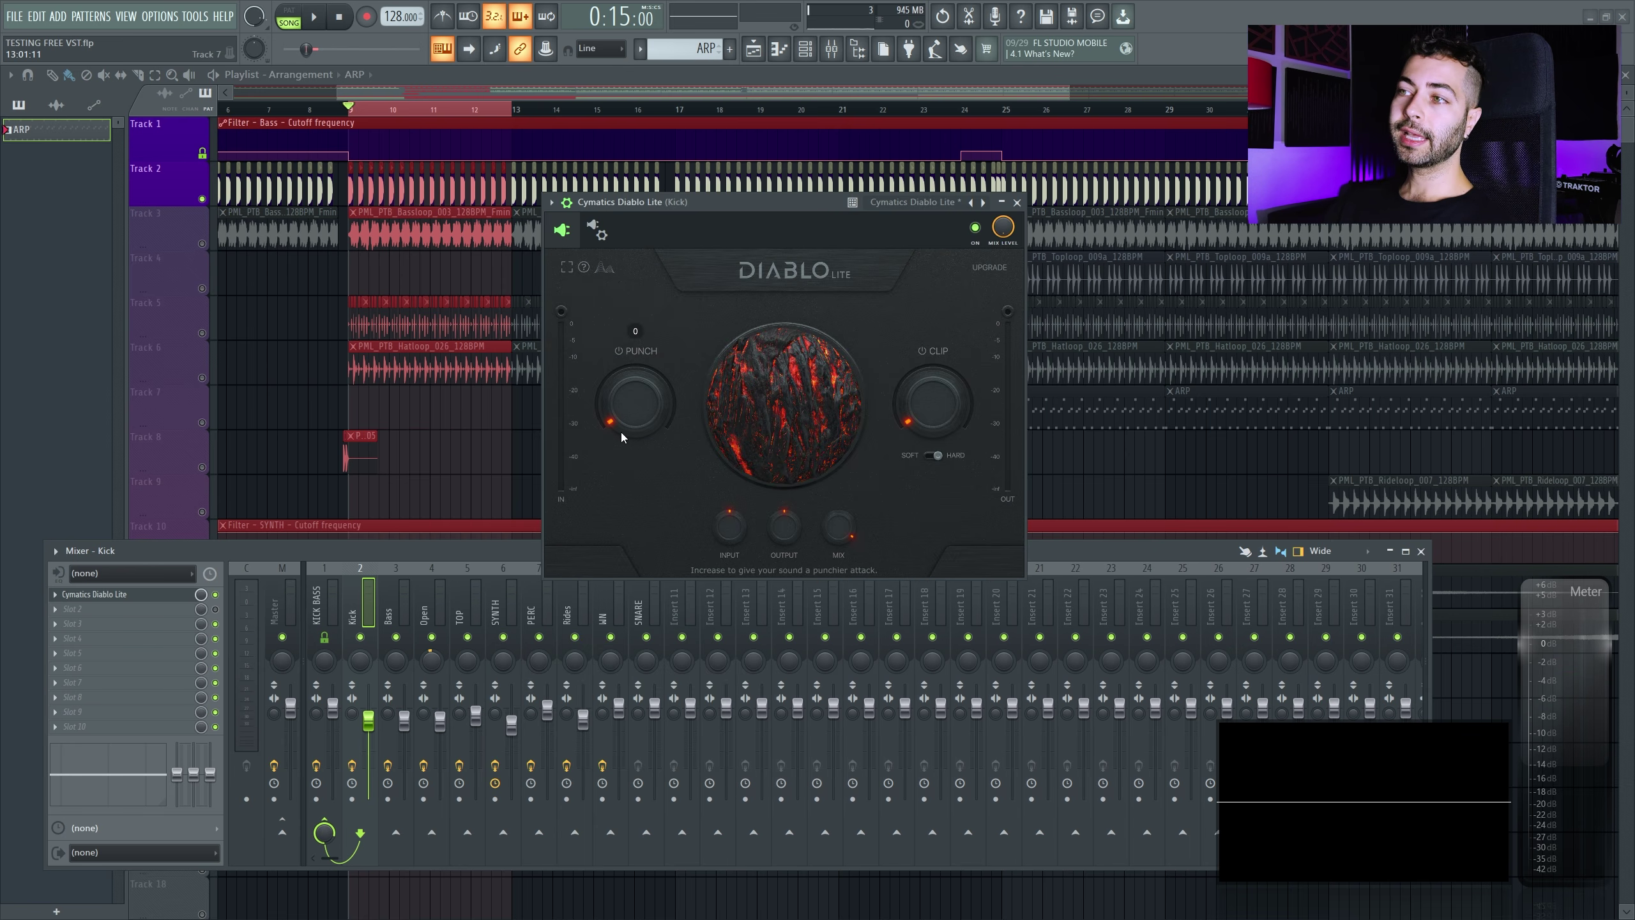
# Try Diablo Lite's Punch at 50% on the kick while the loop plays
pyautogui.press('space')
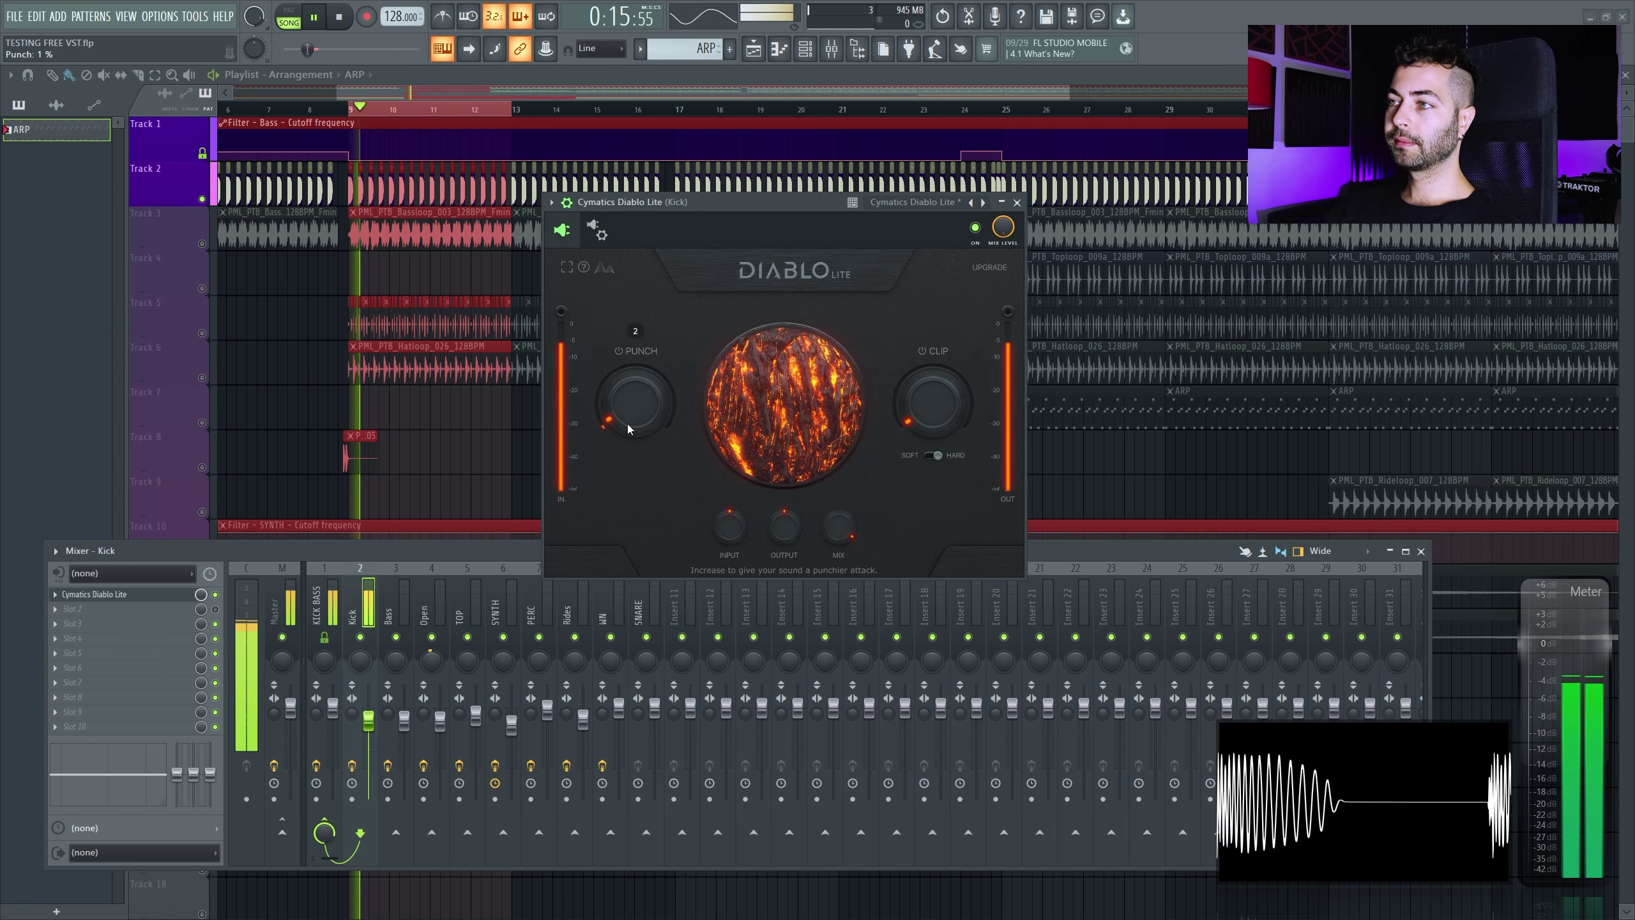
pyautogui.moveTo(628, 425); pyautogui.dragTo(629, 399)
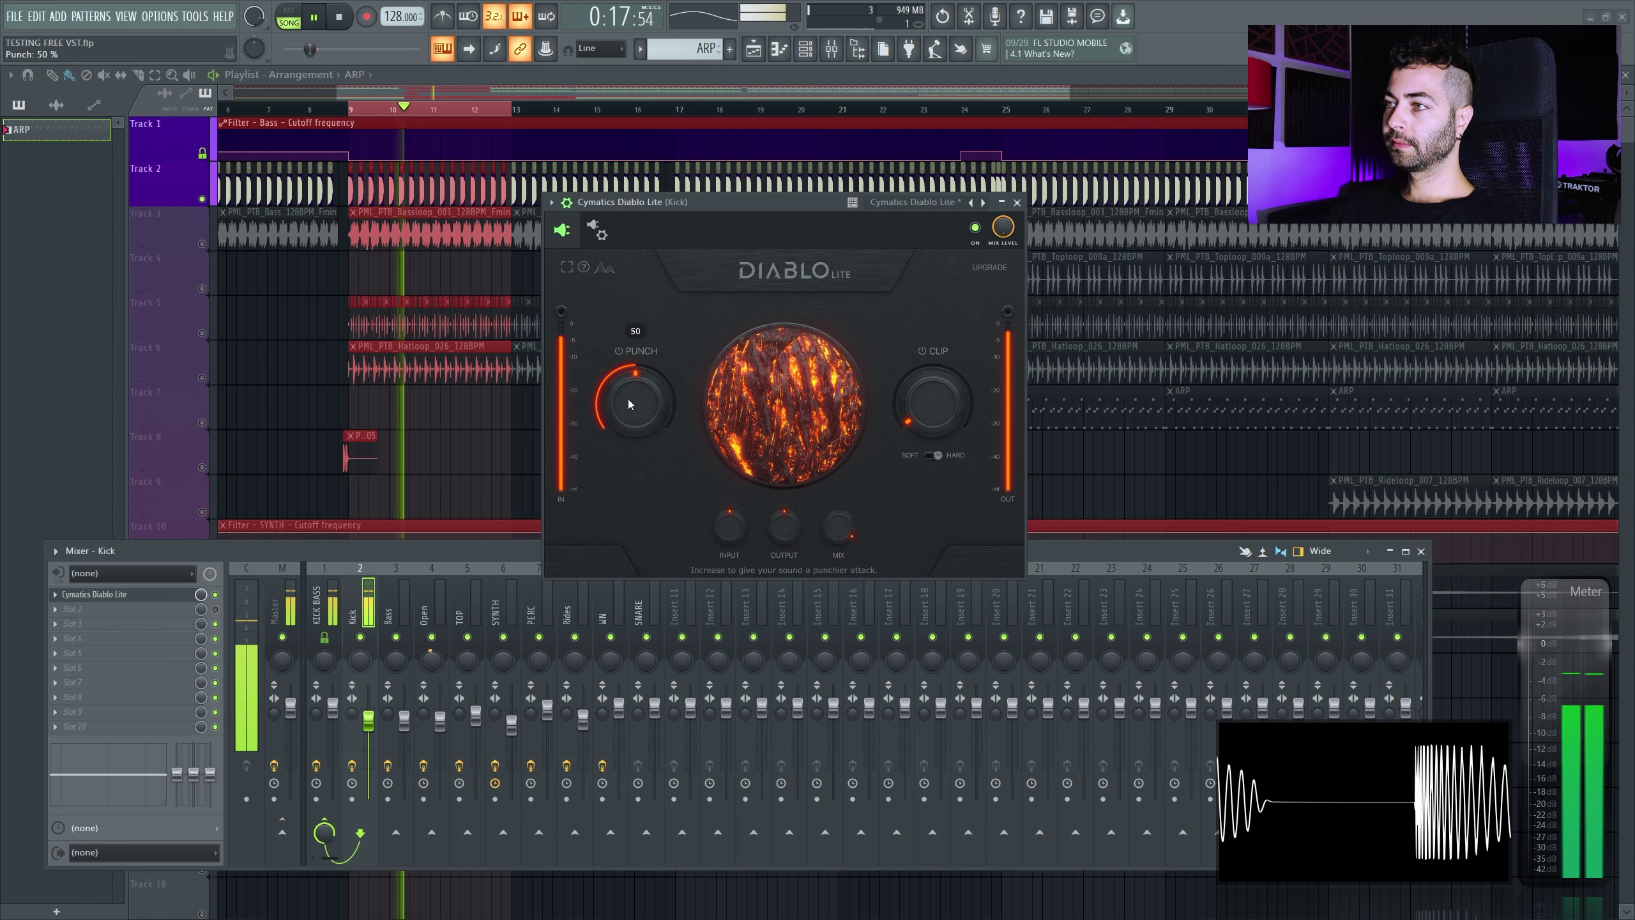
pyautogui.press('space')
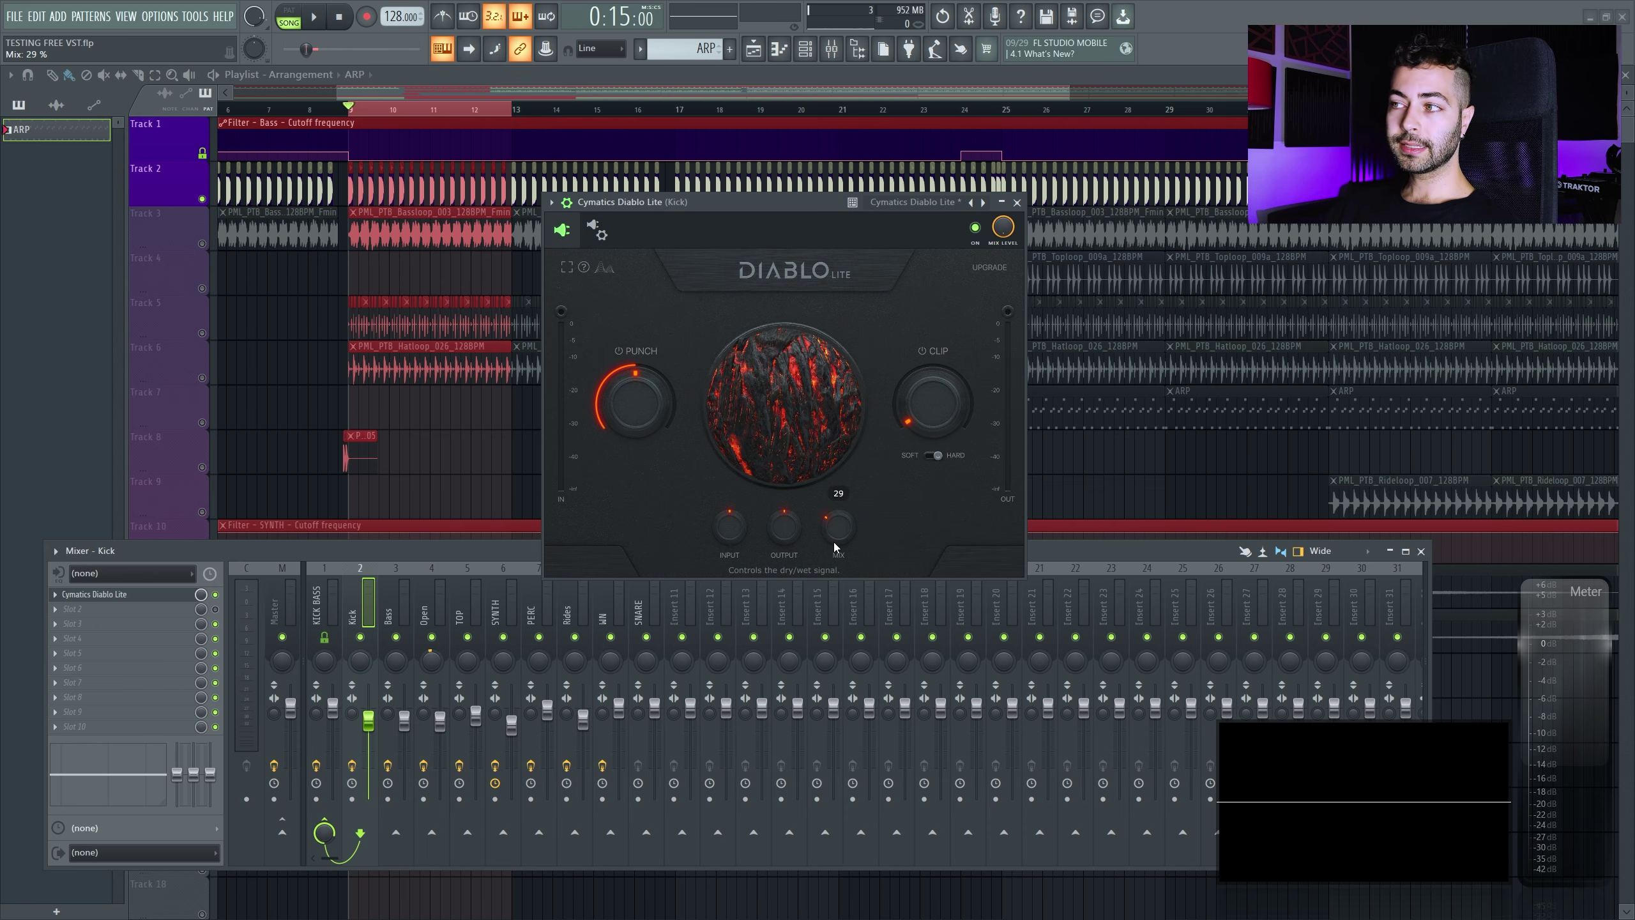
# Test Punch at 82% and 66% with different input gains, including -10 dB and 3 dB, while the kick loop plays
pyautogui.moveTo(833, 542); pyautogui.dragTo(833, 509)
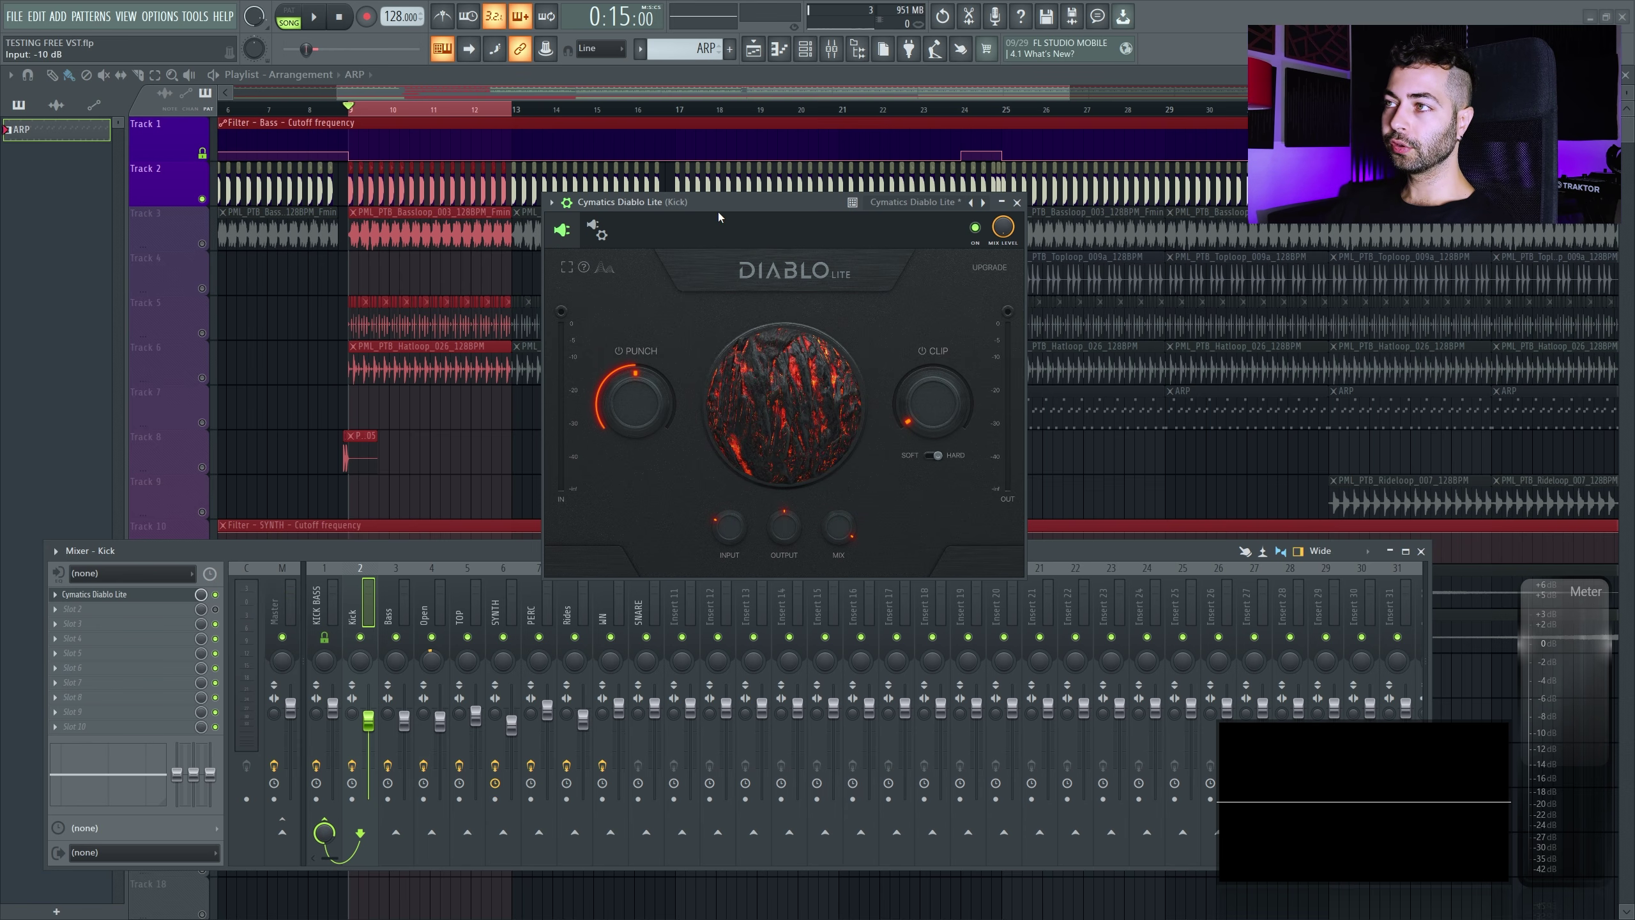
pyautogui.press('space')
pyautogui.moveTo(718, 210); pyautogui.dragTo(705, 262)
pyautogui.moveTo(620, 471); pyautogui.dragTo(618, 444)
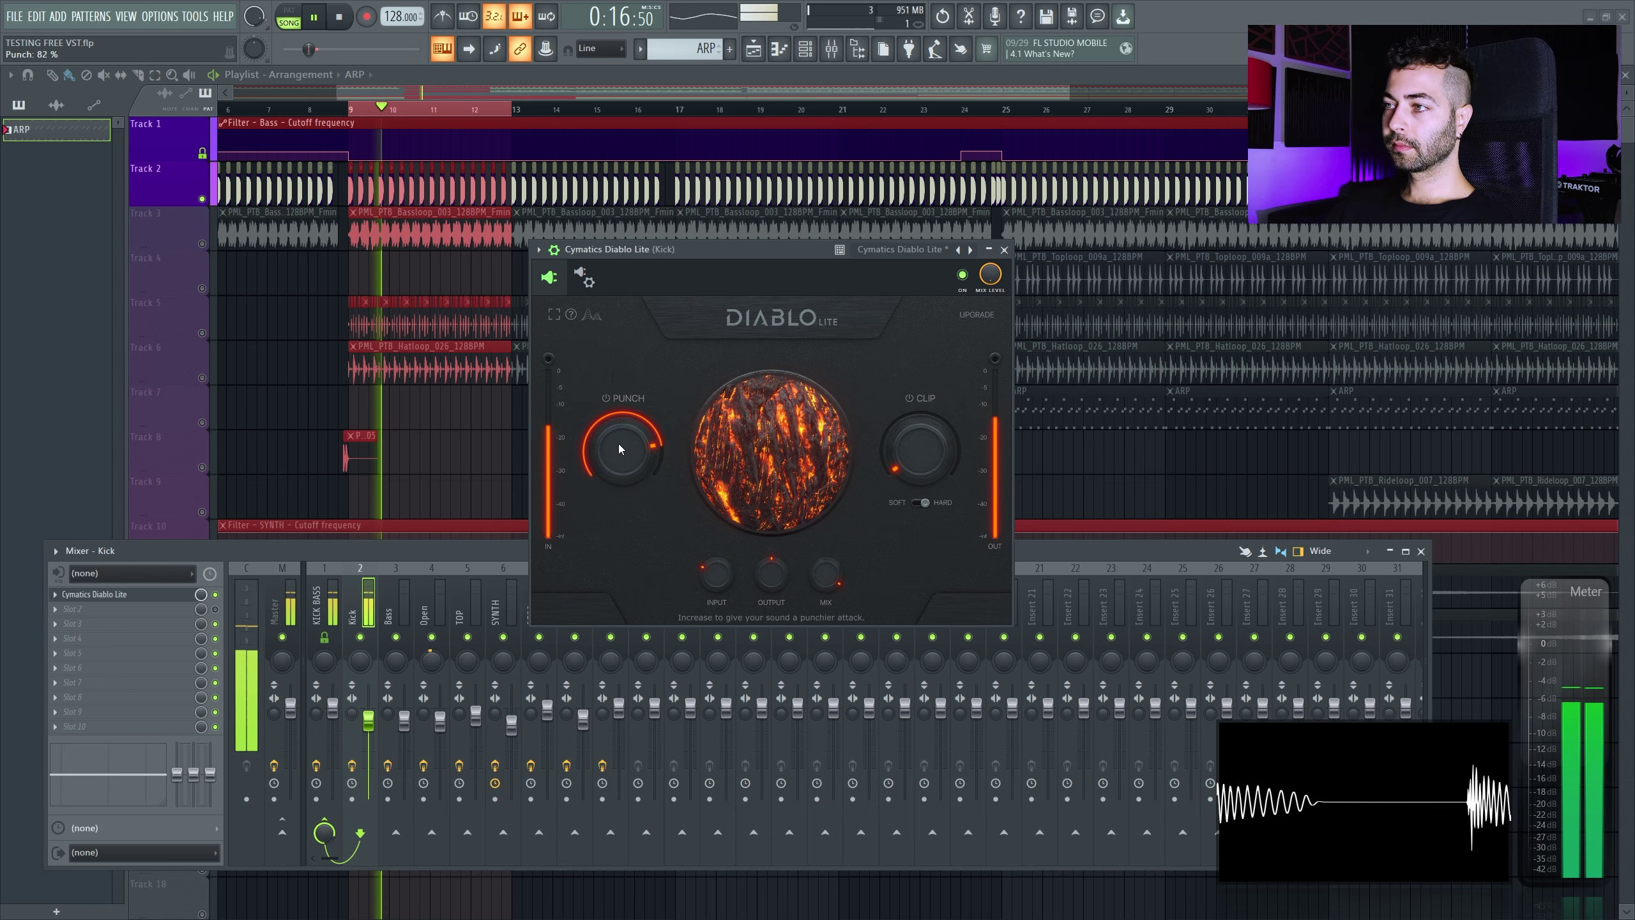
pyautogui.moveTo(709, 576); pyautogui.dragTo(707, 572)
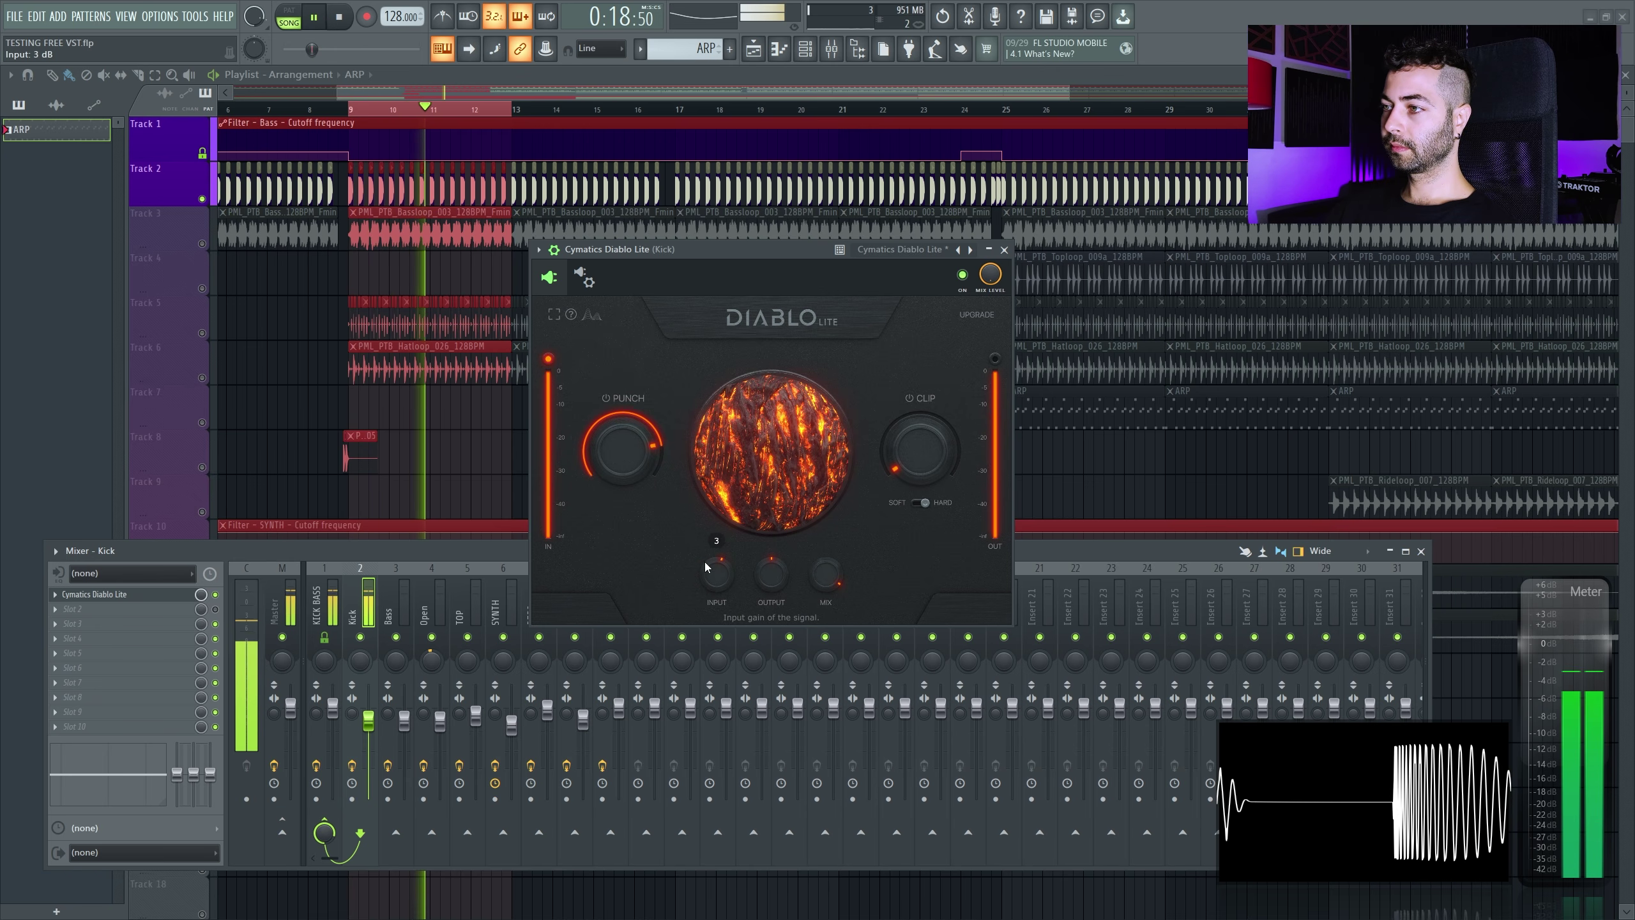
pyautogui.moveTo(645, 465)
pyautogui.mouseDown()
pyautogui.moveTo(629, 512)
pyautogui.moveTo(626, 446)
pyautogui.mouseUp()
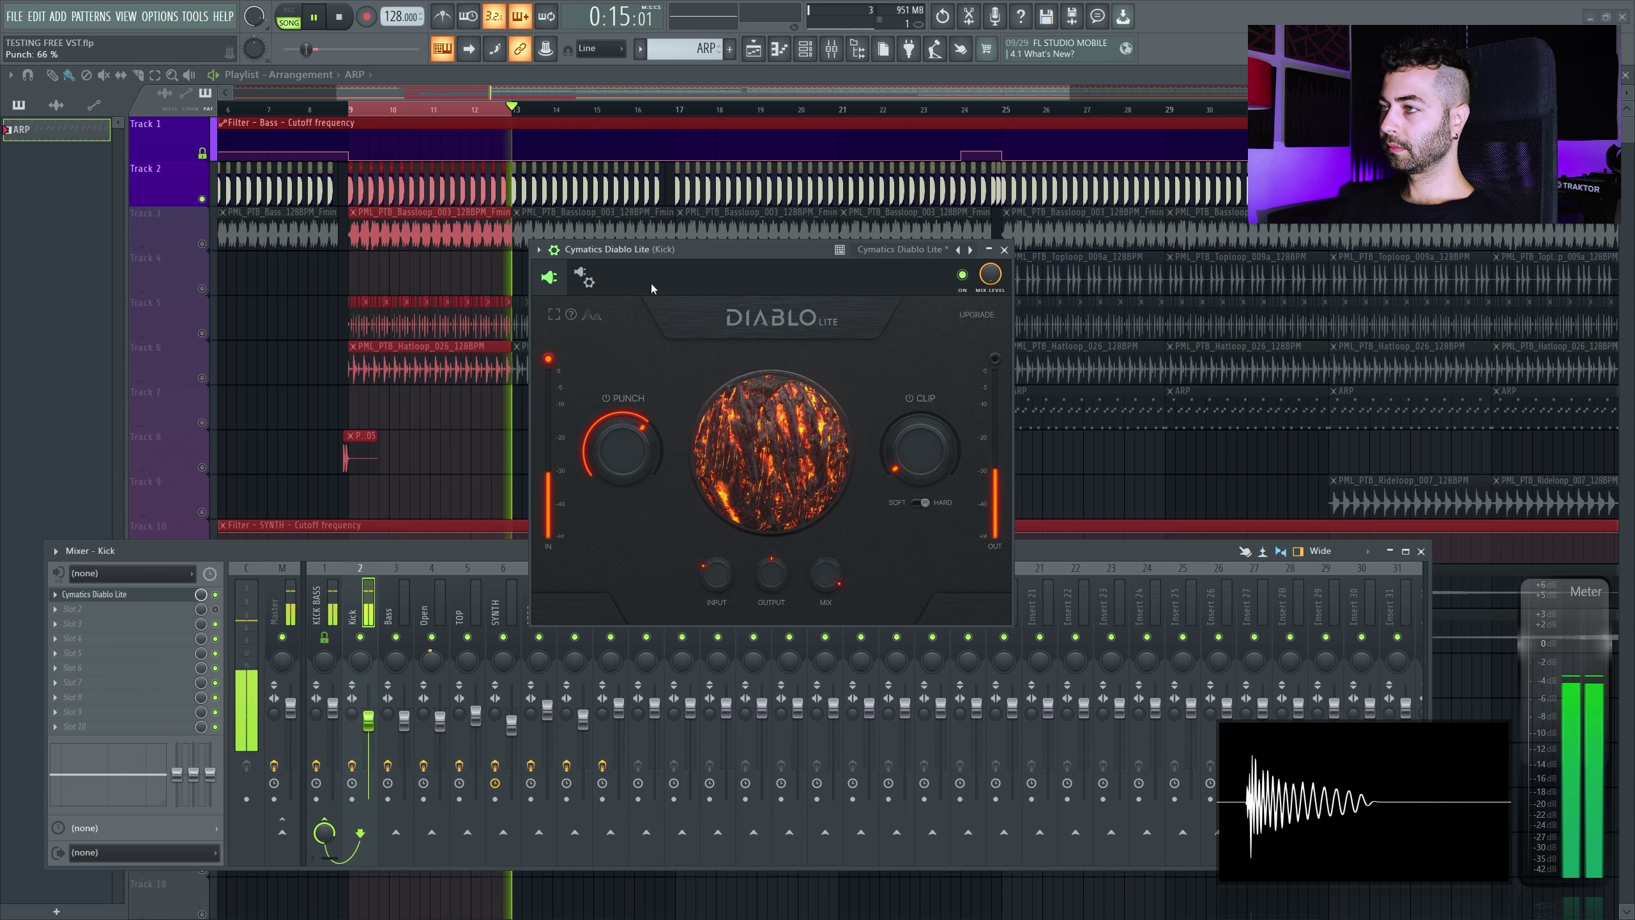
pyautogui.press('space')
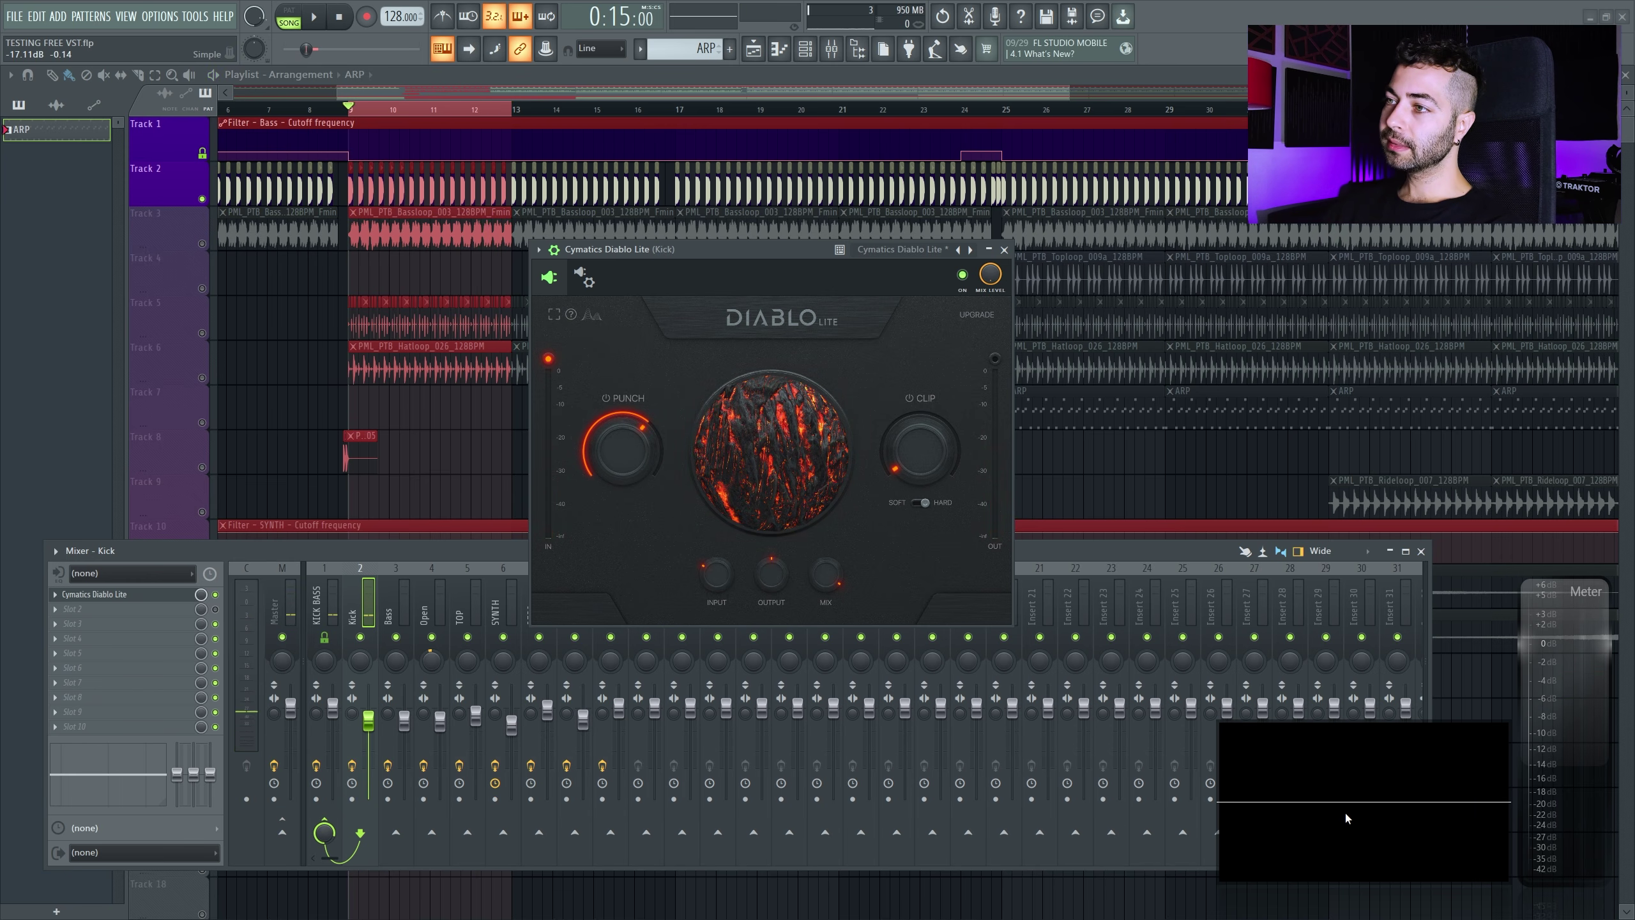
# Lower Punch to about 36% and reset Diablo Lite's input gain to 0 dB
pyautogui.moveTo(613, 460)
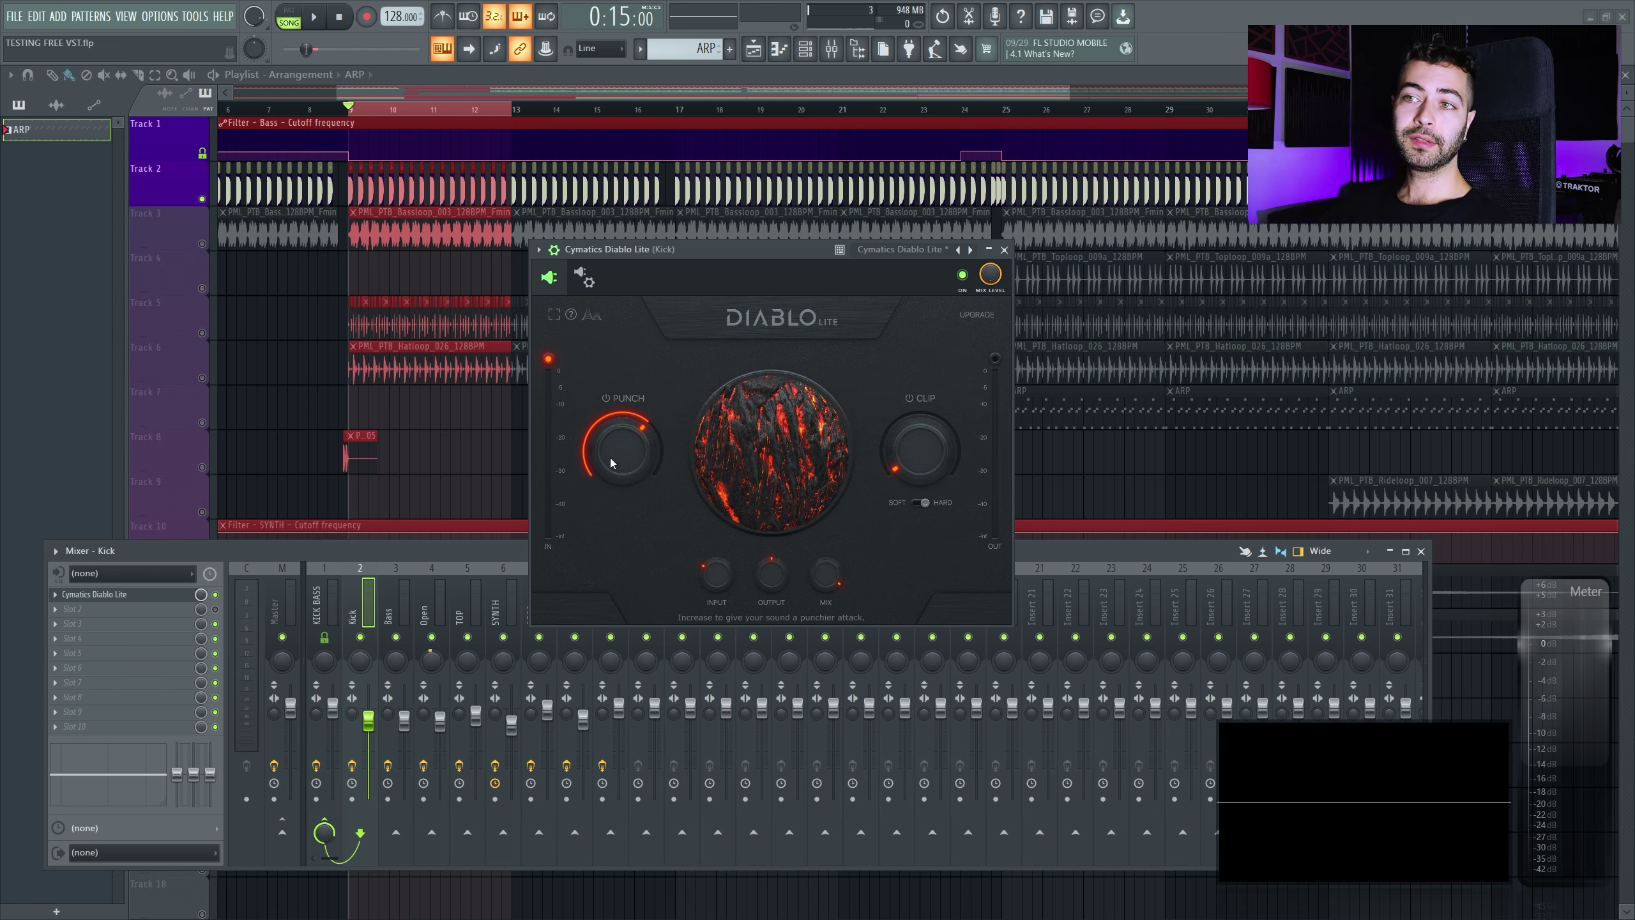
pyautogui.scroll(-5, 625, 448)
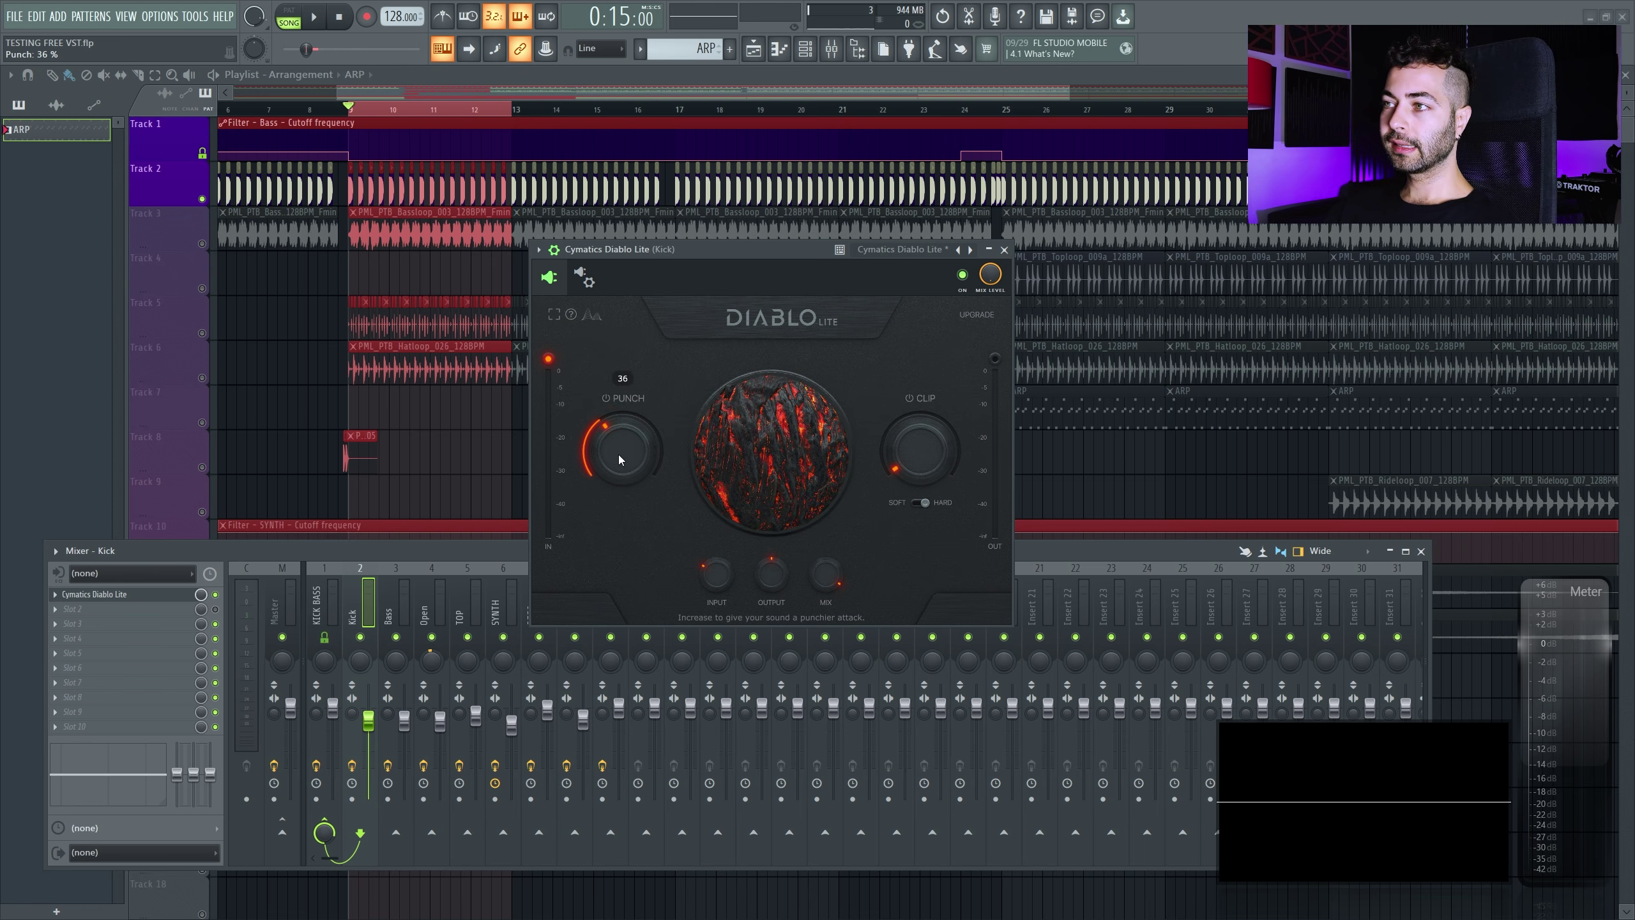
pyautogui.scroll(5, 718, 576)
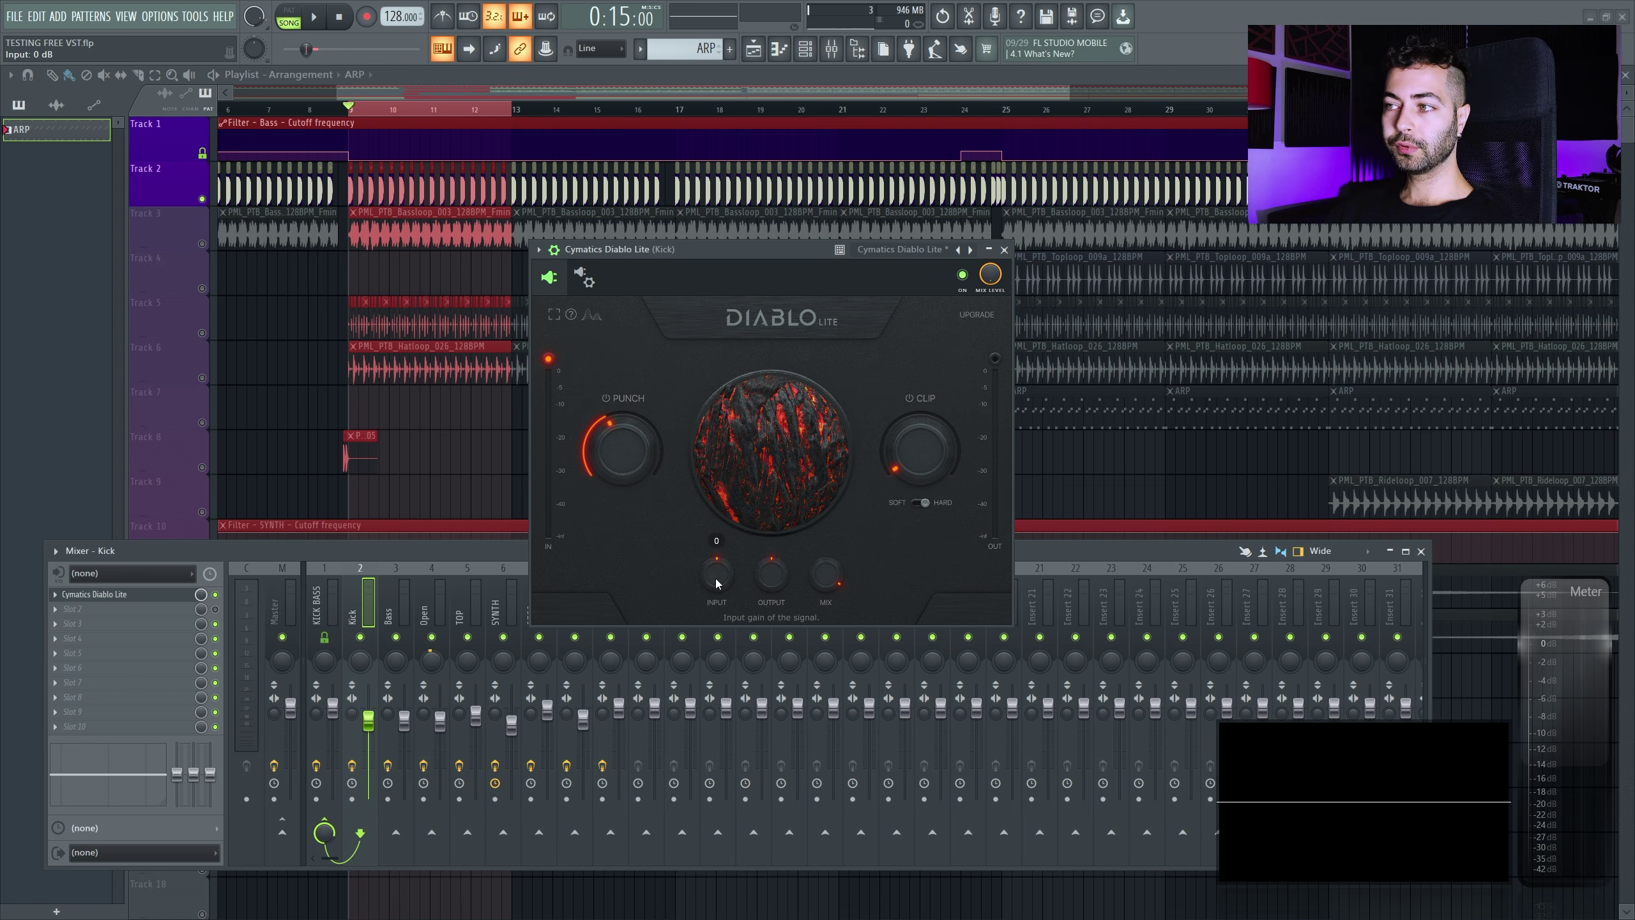
# Switch the Clip mode to Soft and raise the Clip amount to about 80% while auditioning the kick loop
pyautogui.click(919, 503)
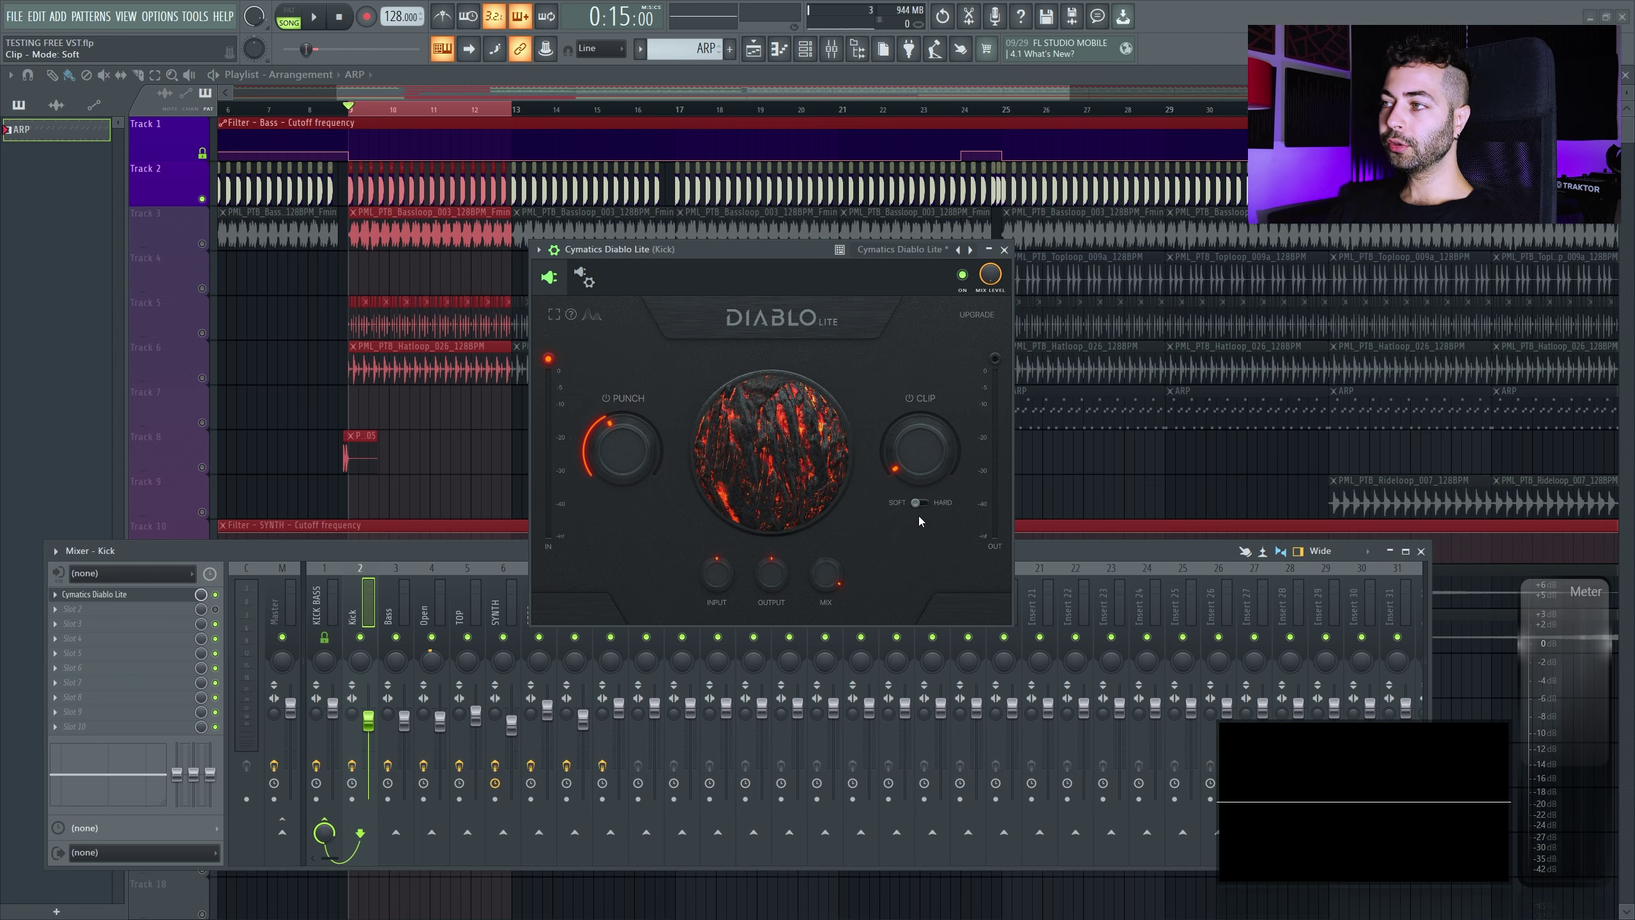
pyautogui.moveTo(896, 465)
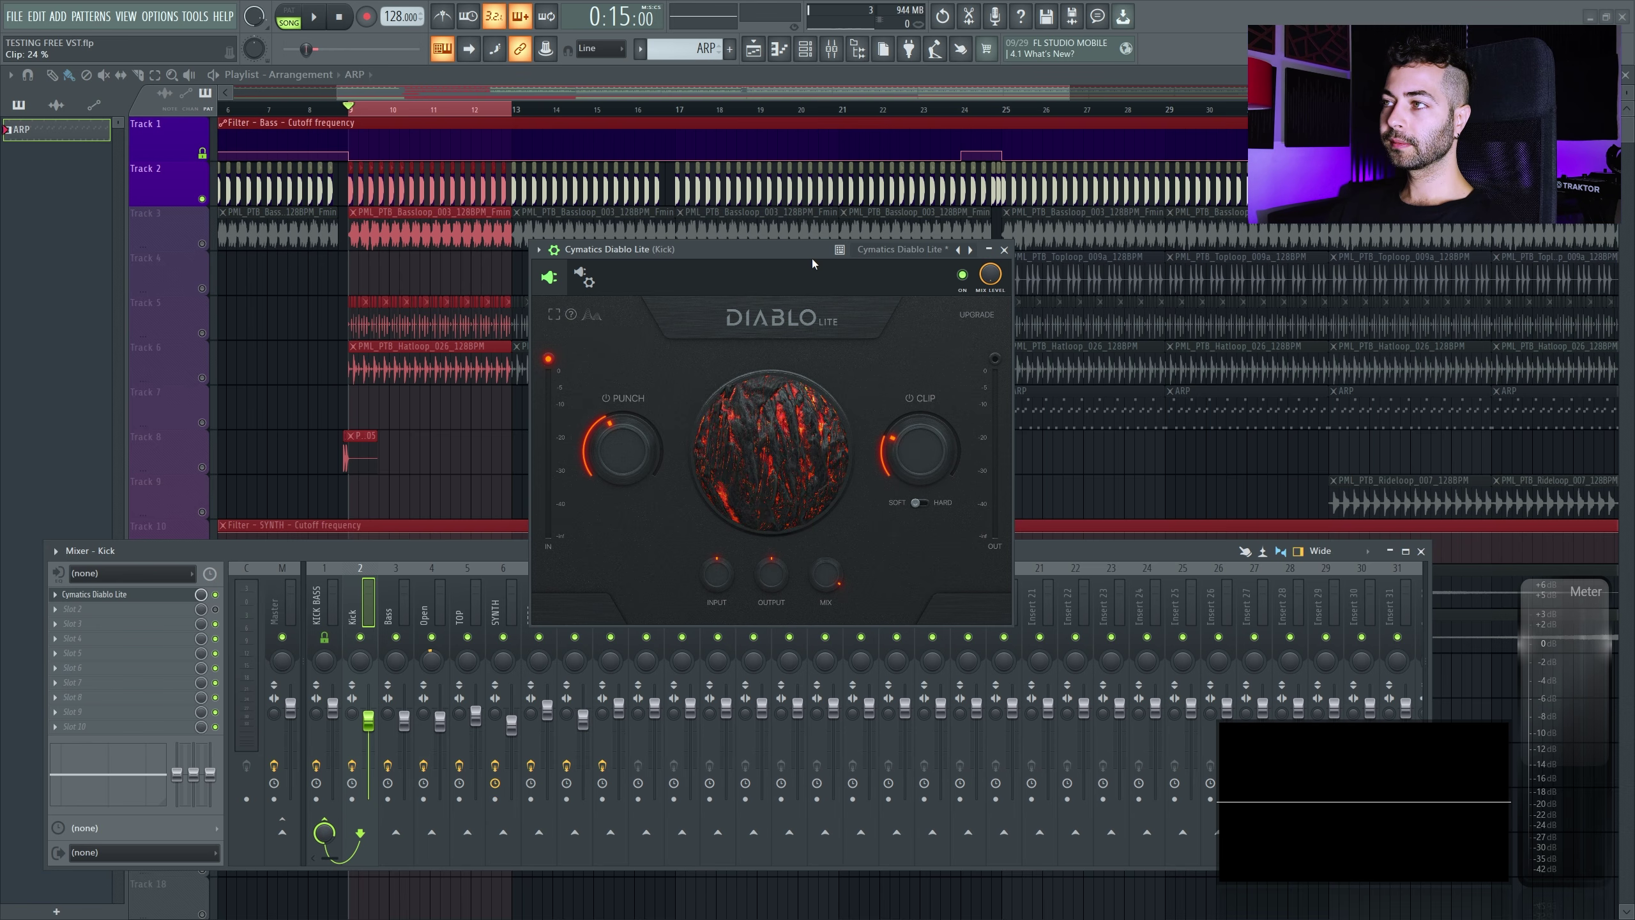
pyautogui.press('space')
pyautogui.moveTo(919, 465); pyautogui.dragTo(901, 432)
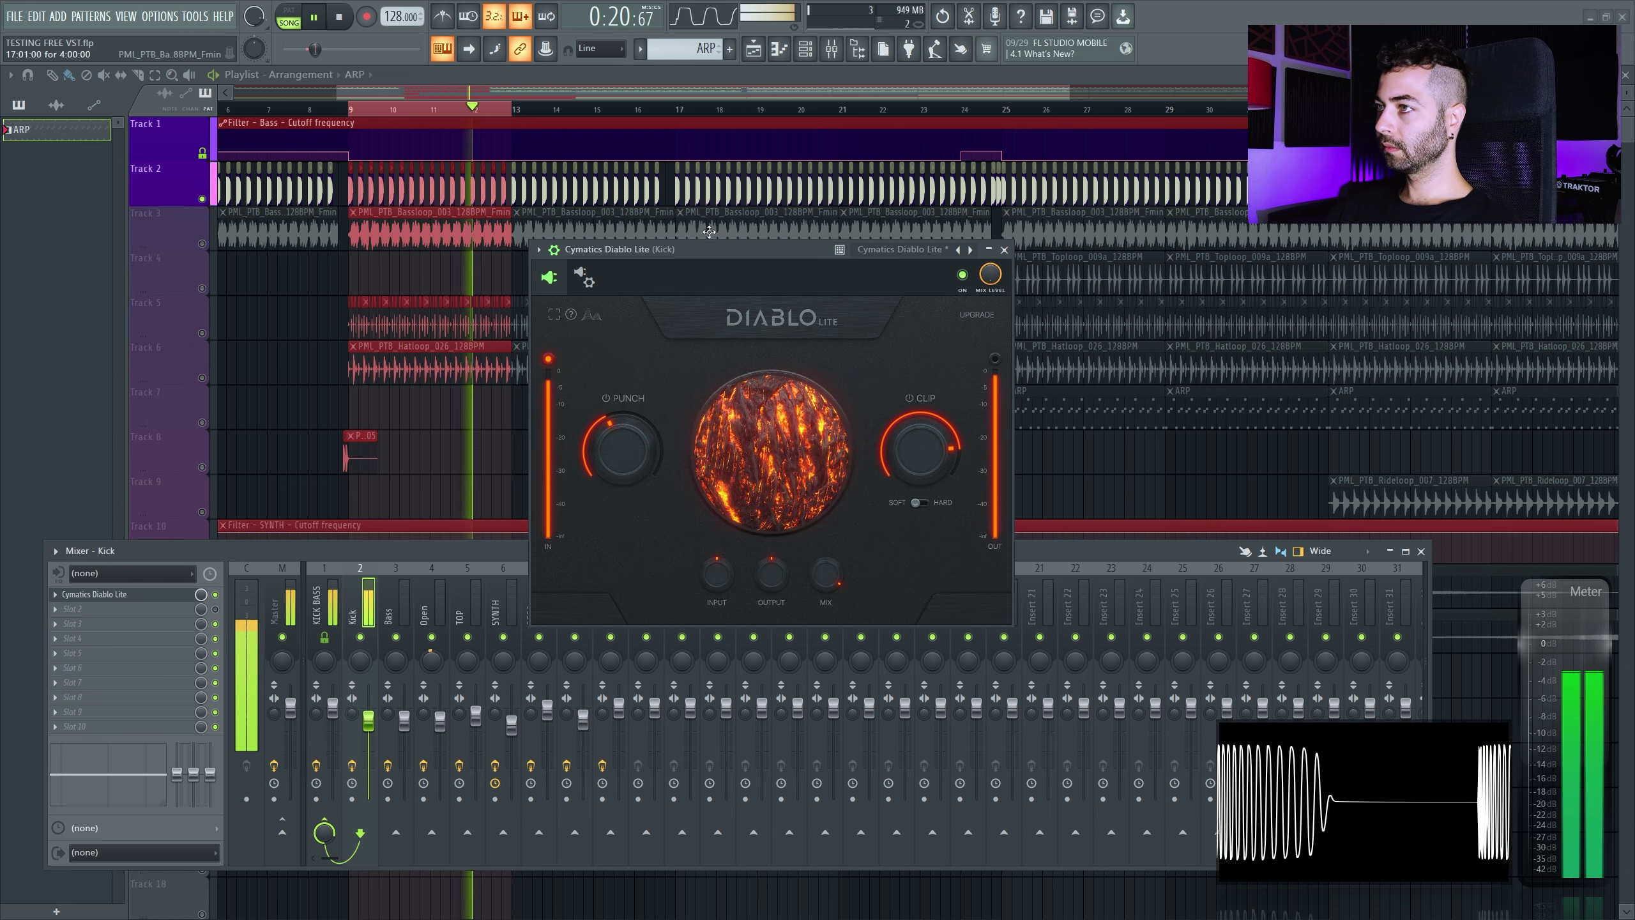
pyautogui.press('space')
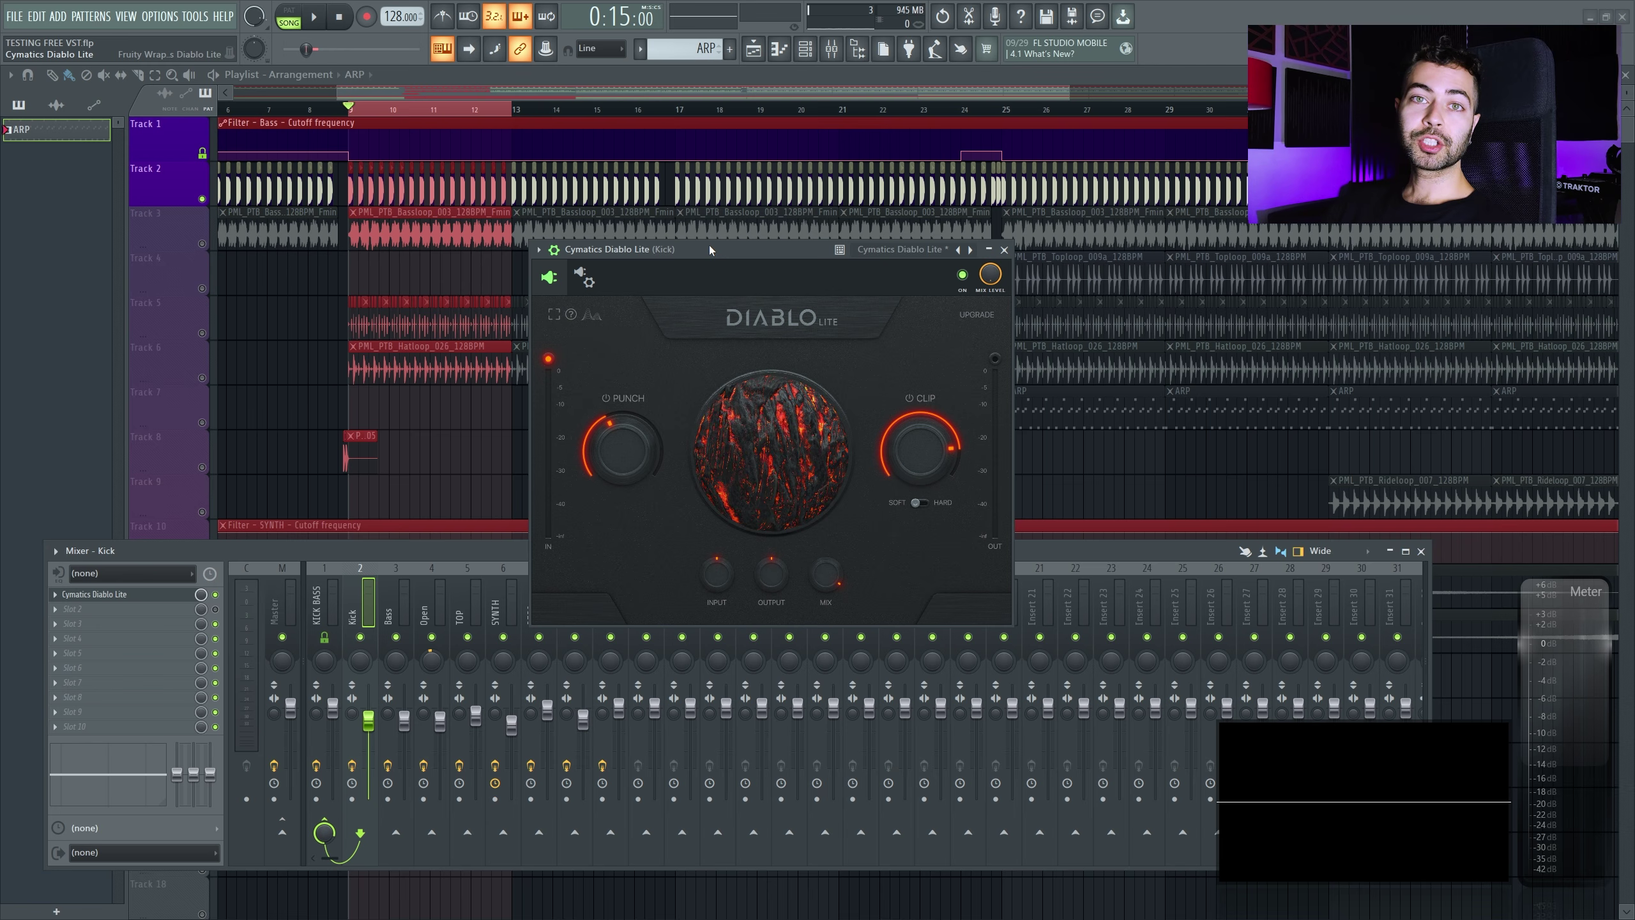
# Bypass Diablo Lite on the Kick insert and play the loop to compare the dry kick
pyautogui.click(216, 595)
pyautogui.press('space')
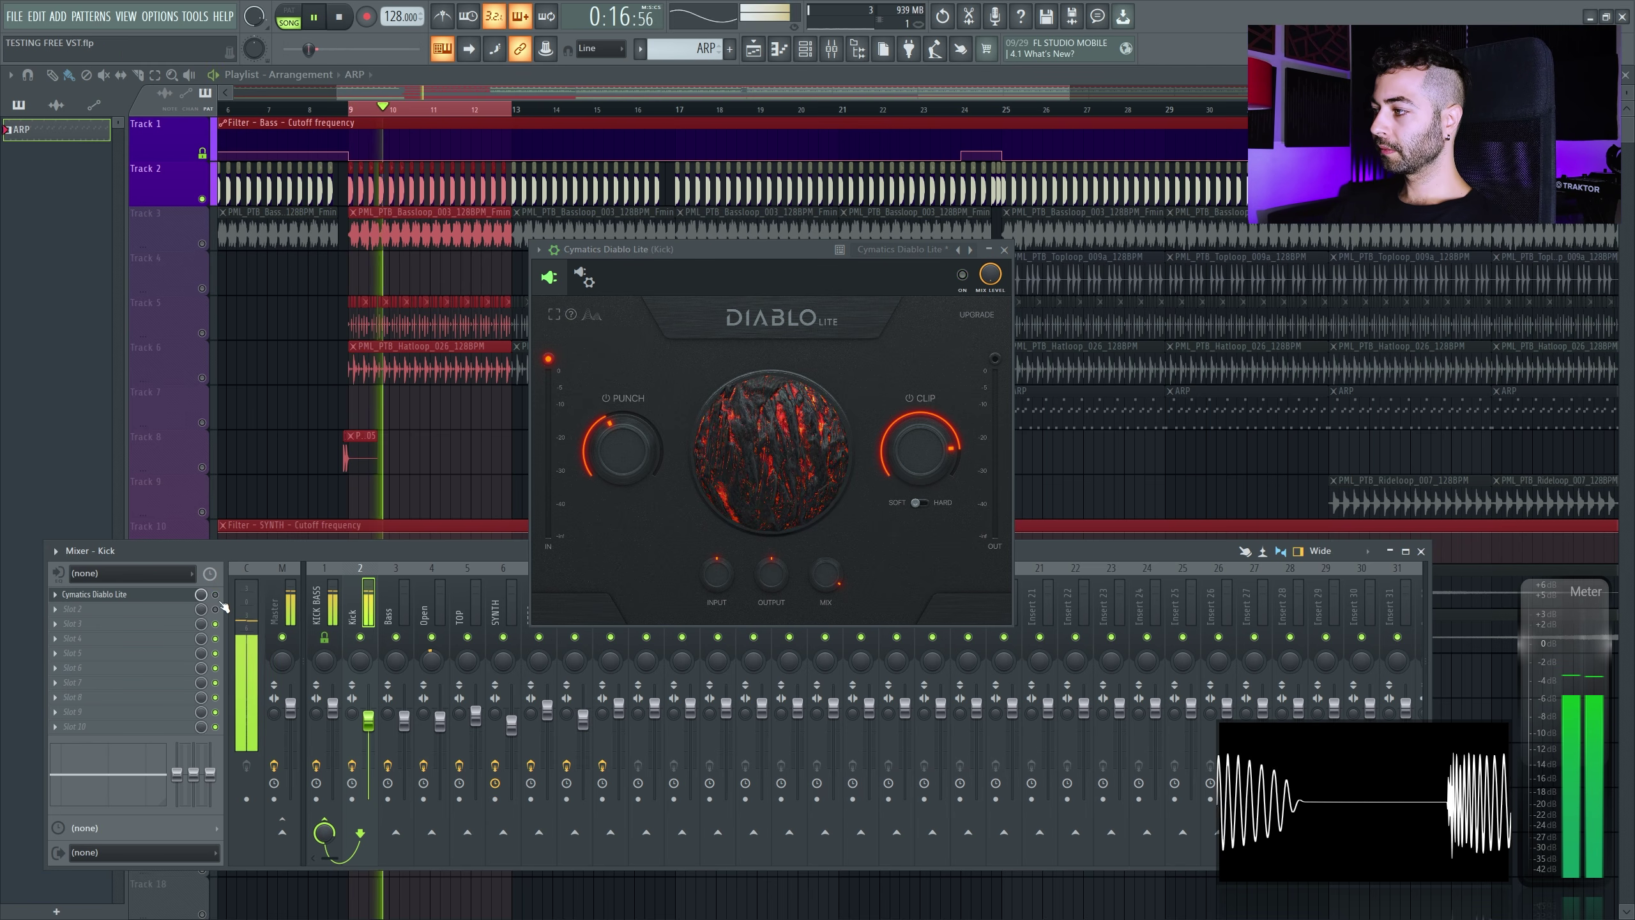
# Re-enable Diablo Lite on the Kick insert and play the loop to hear the processed kick
pyautogui.press('space')
pyautogui.click(216, 595)
pyautogui.press('space')
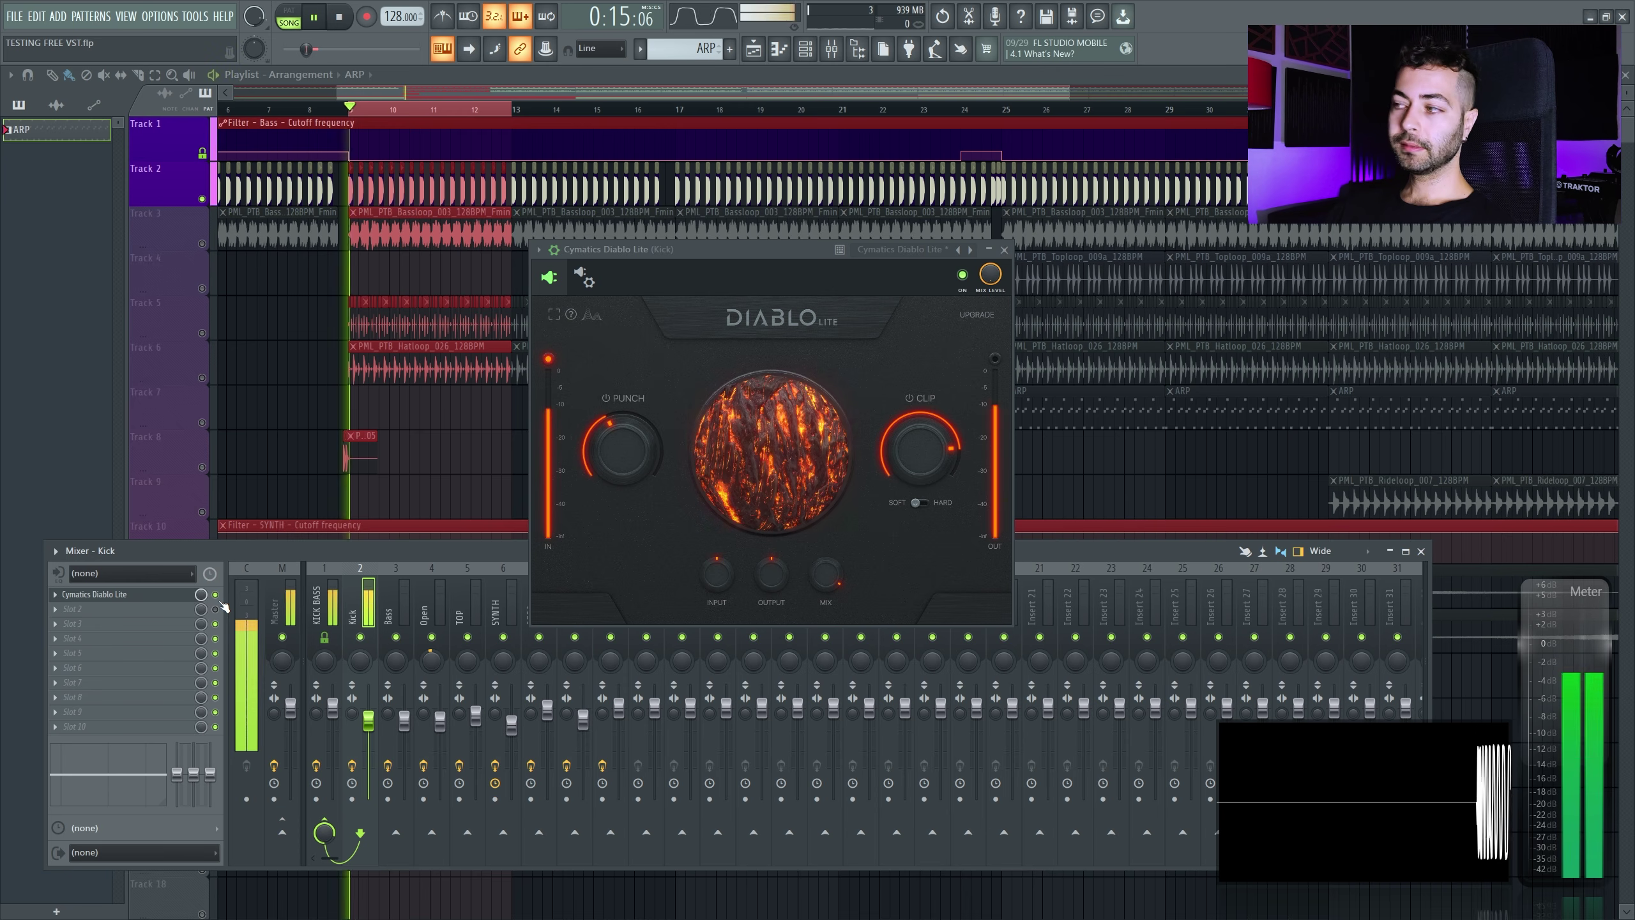
pyautogui.press('space')
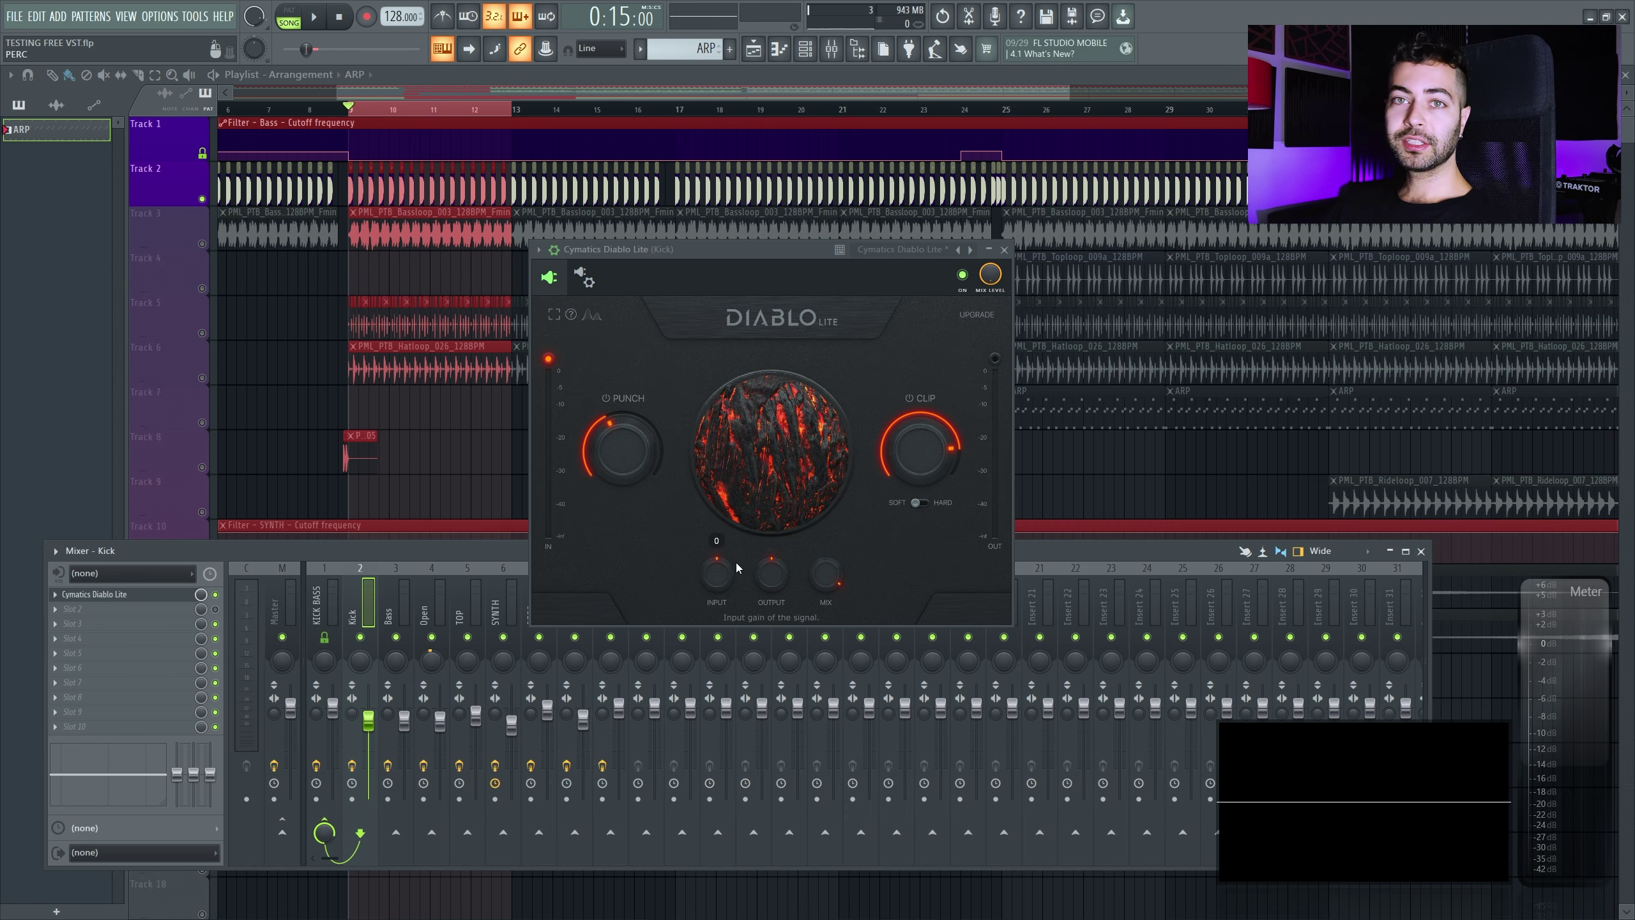
# Lower Diablo Lite's Mix to about 26% and test the Clip amount at 98% while the kick loop plays
pyautogui.moveTo(813, 574)
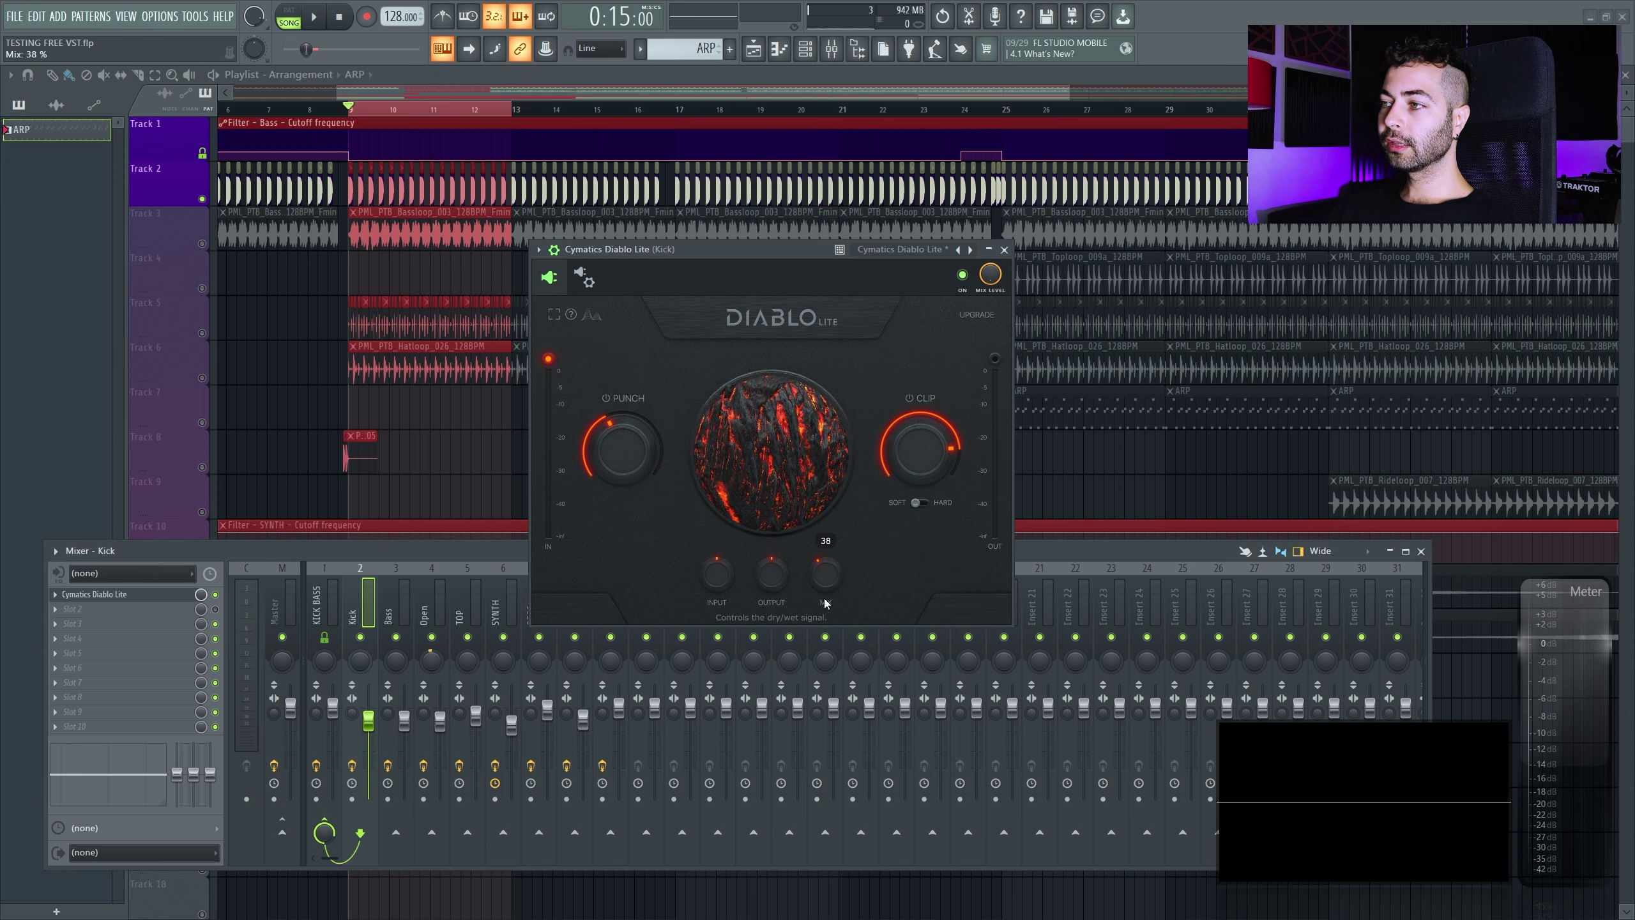
pyautogui.press('space')
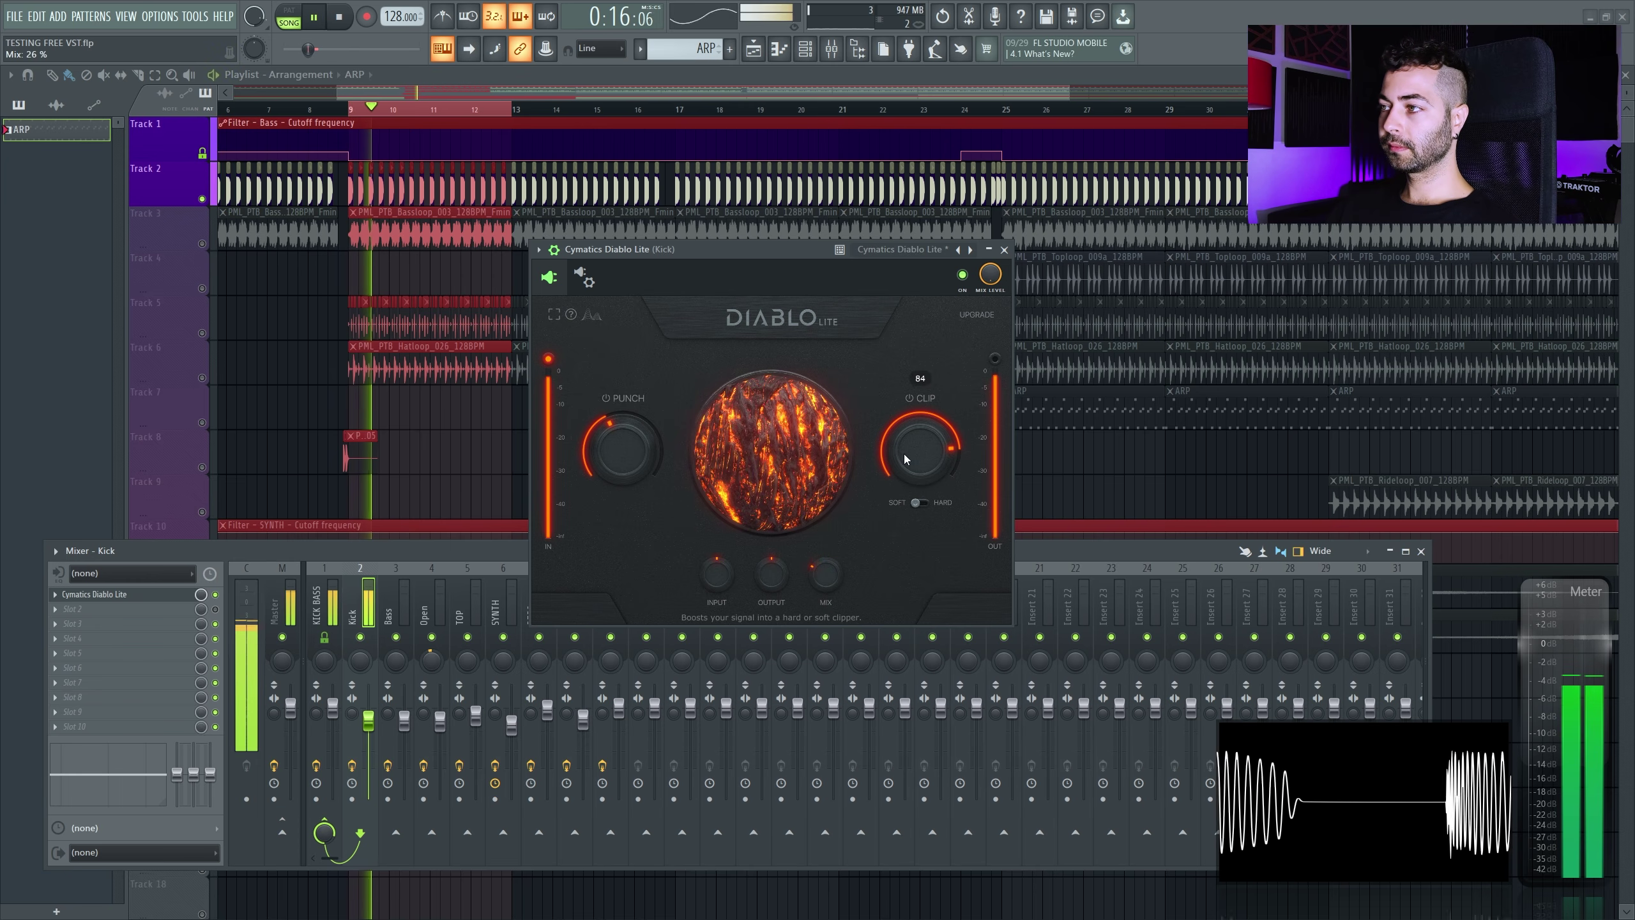
pyautogui.moveTo(902, 497); pyautogui.dragTo(906, 450)
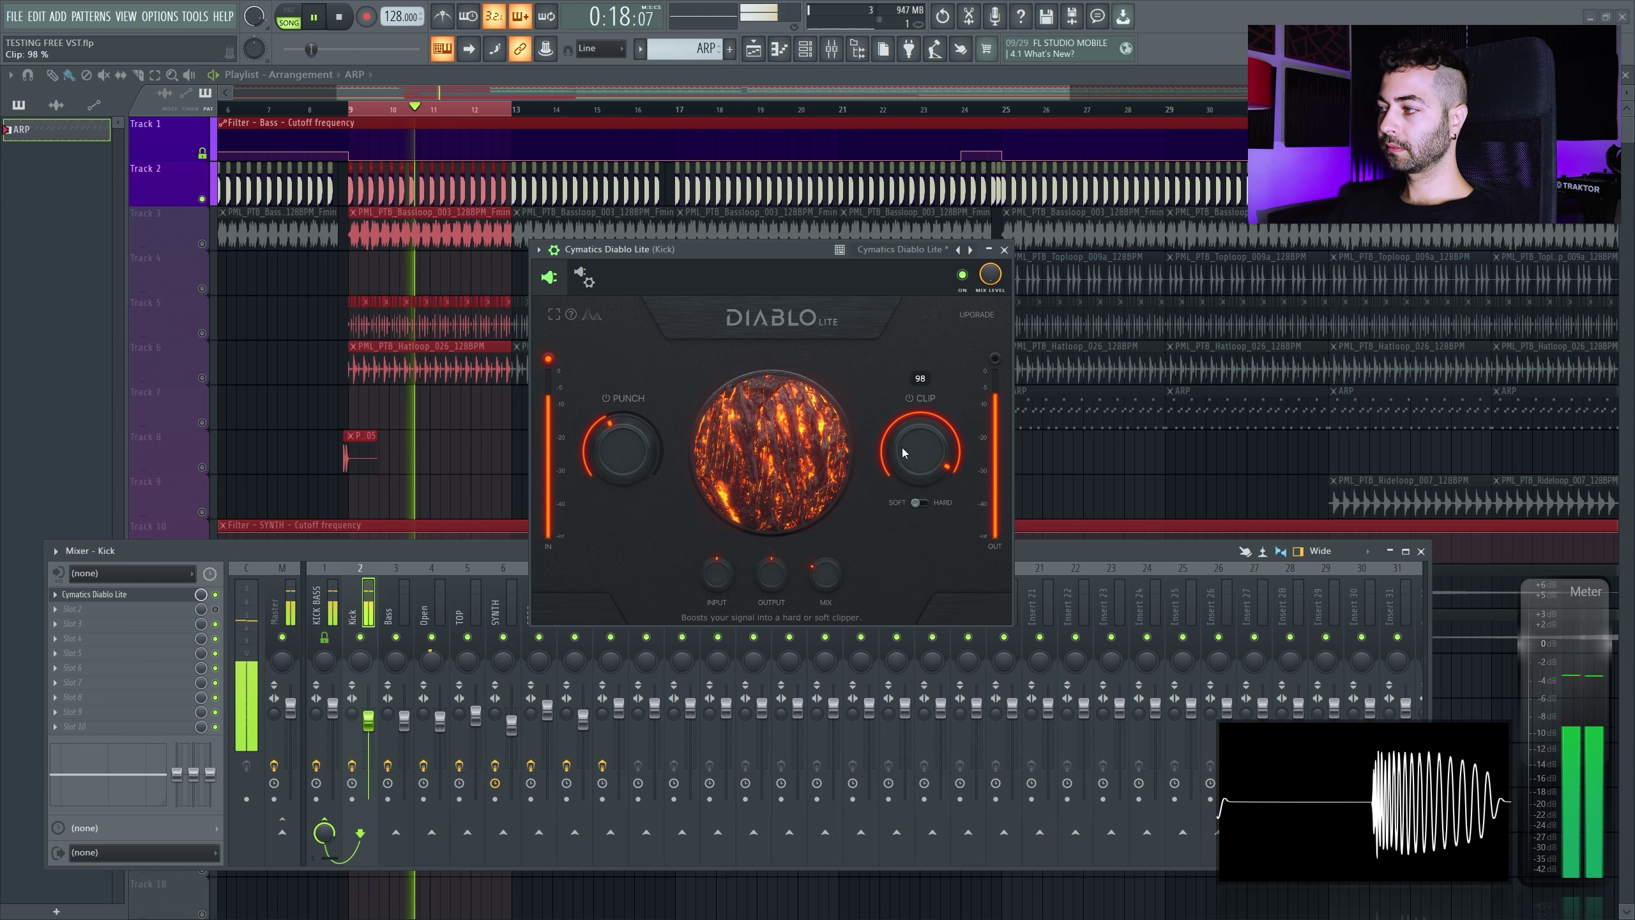
# Raise the Punch amount and rebalance the Mix, testing 59% and 71%, while the kick loop plays
pyautogui.moveTo(623, 469); pyautogui.dragTo(625, 436)
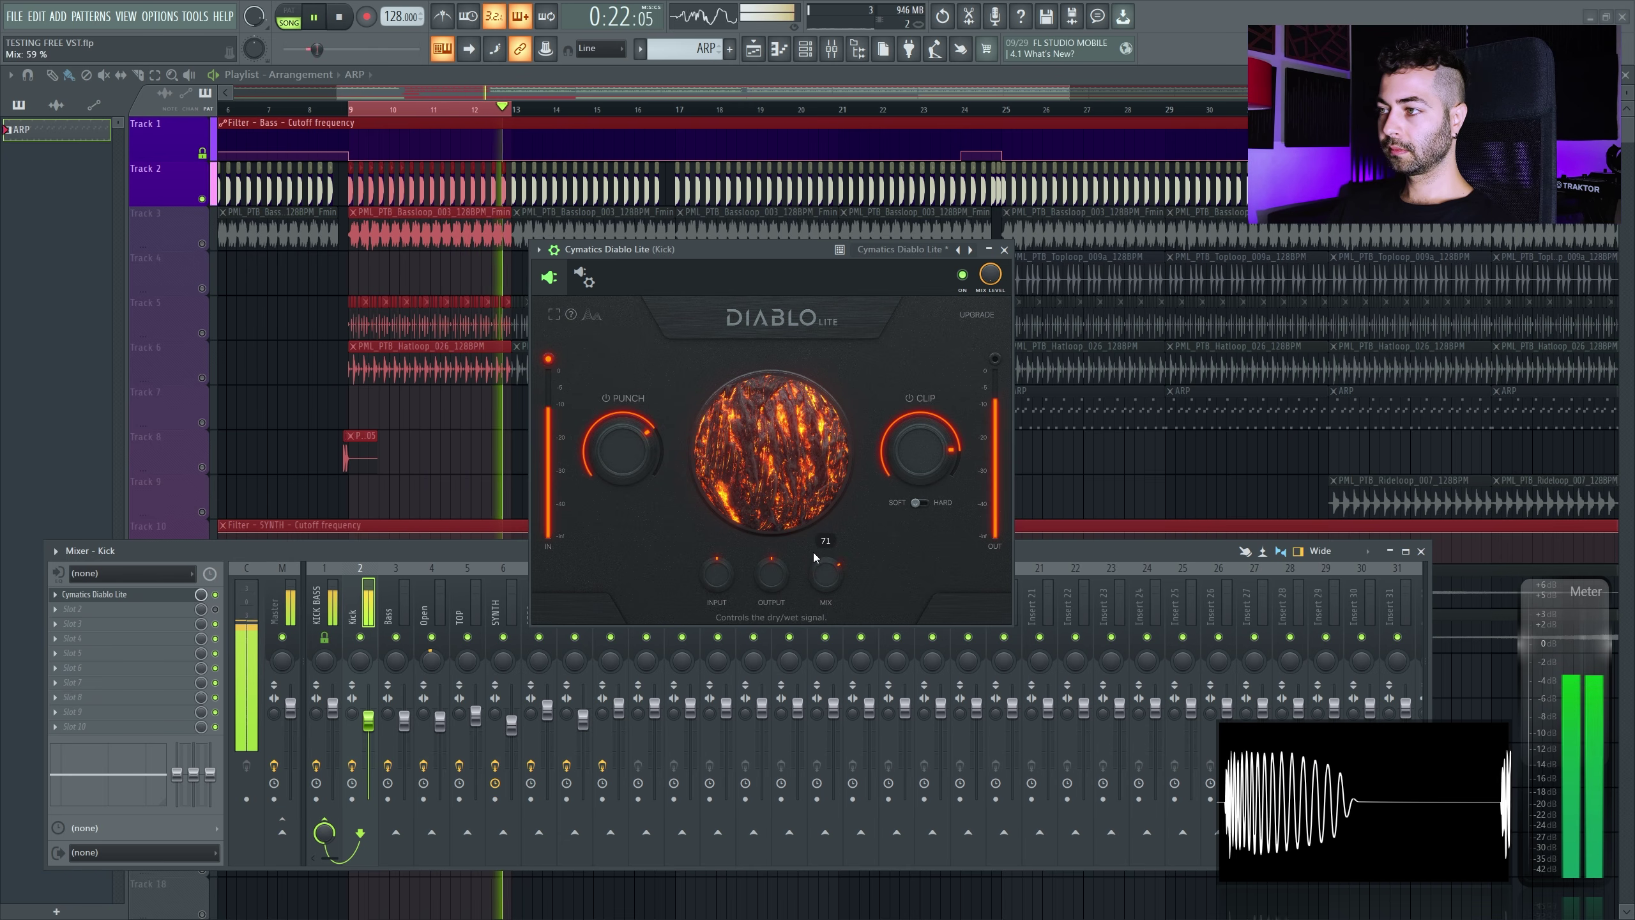
pyautogui.click(815, 568)
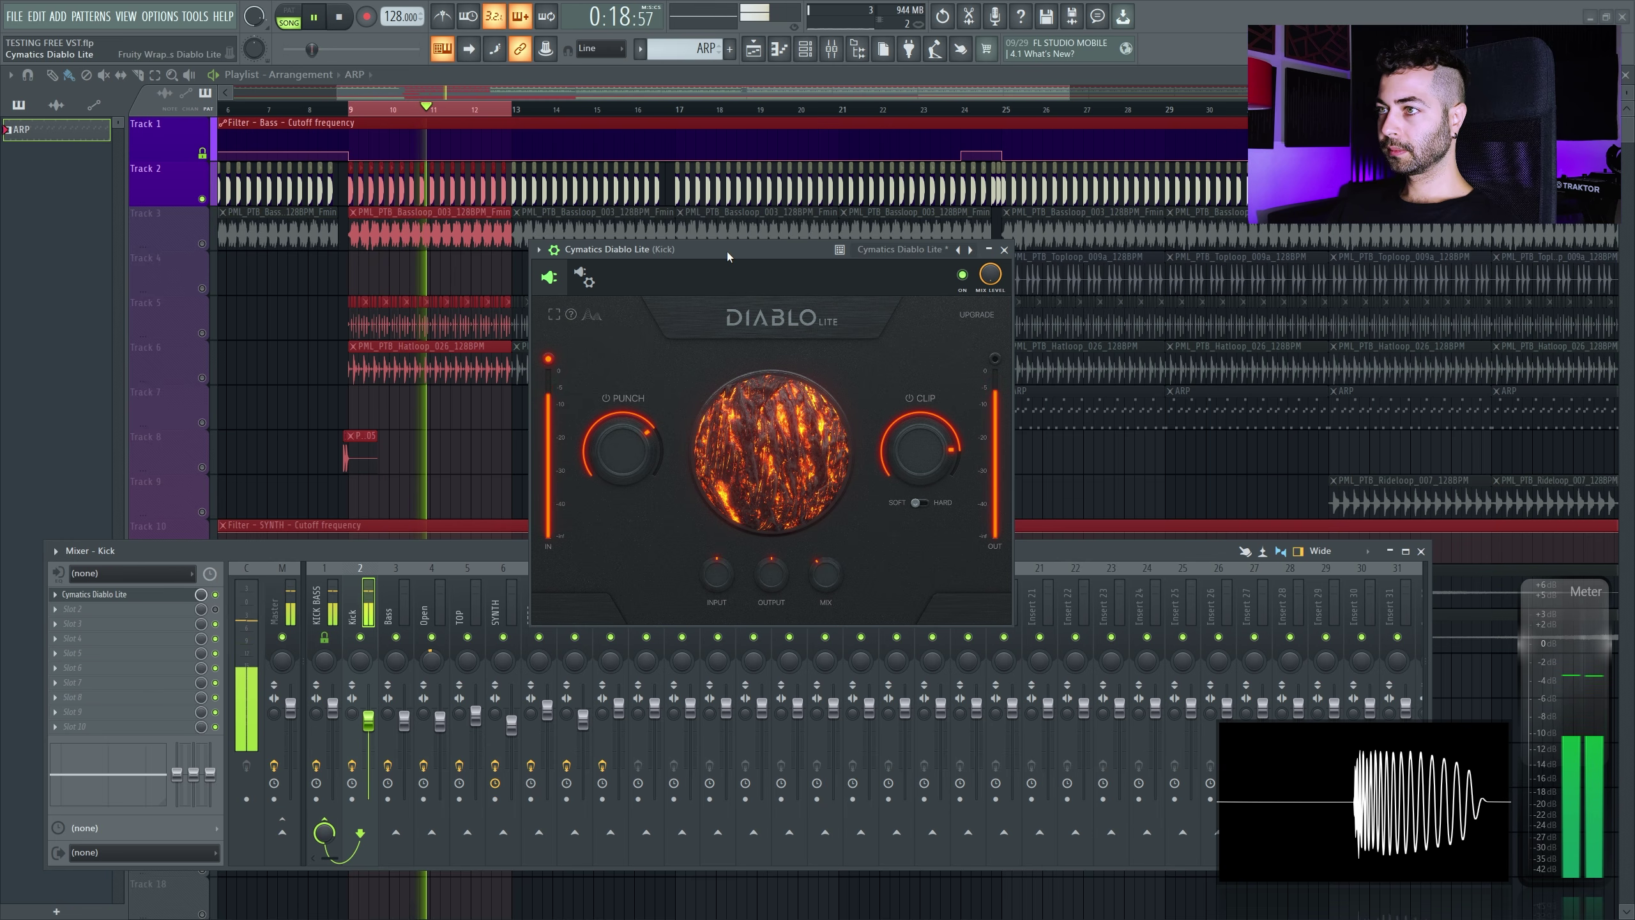
pyautogui.press('space')
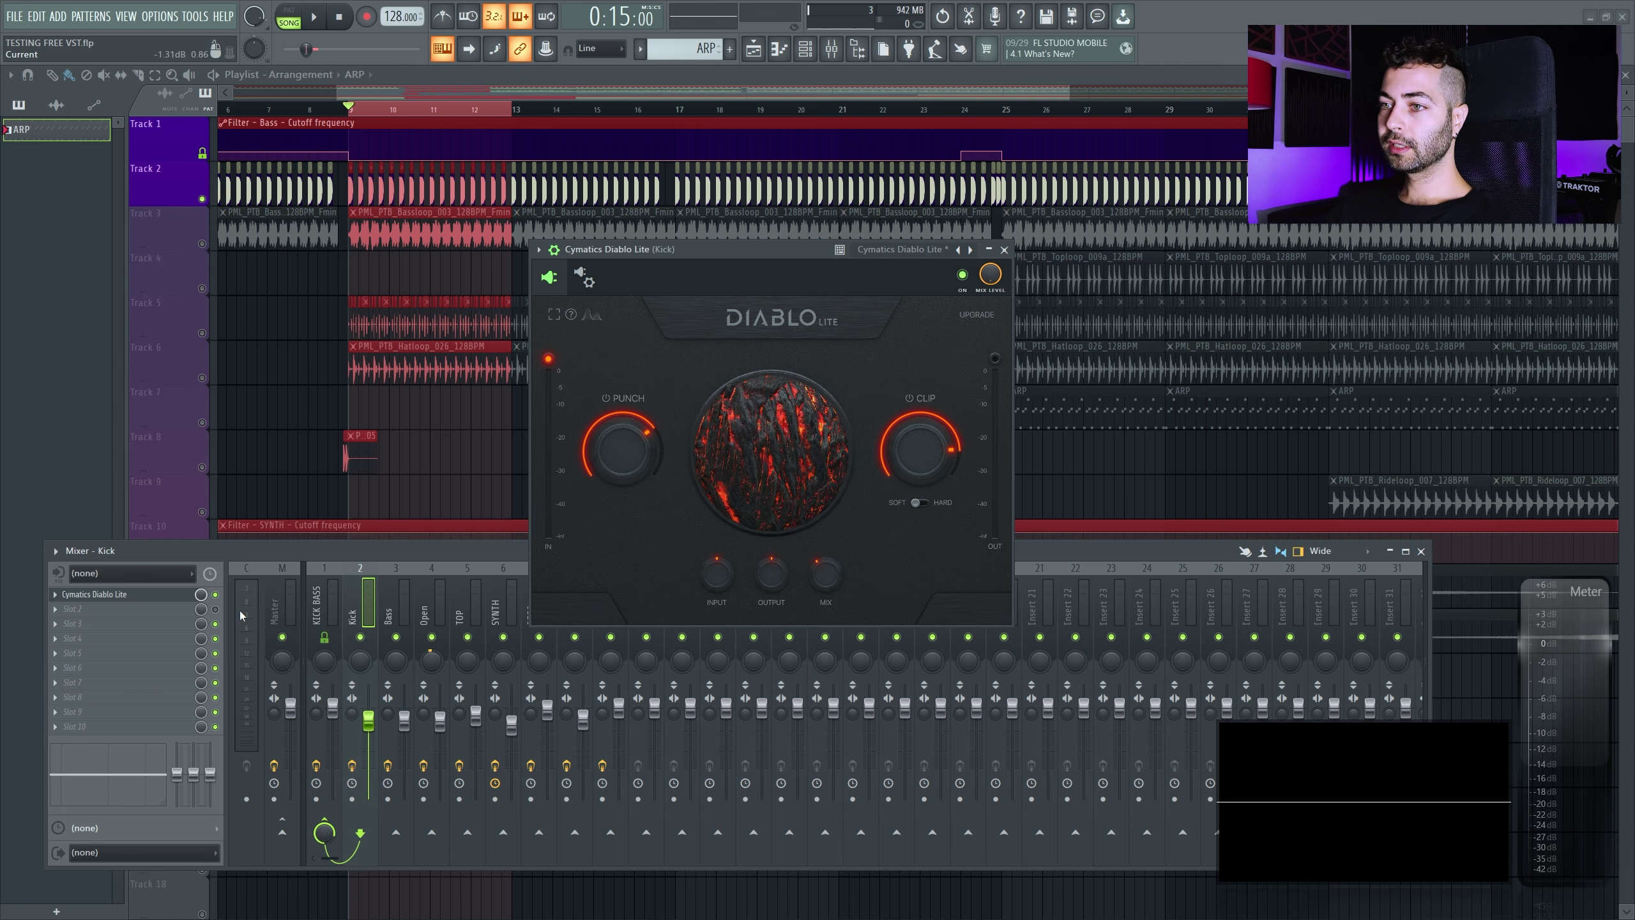
# Compare the kick loop with Diablo Lite bypassed and enabled on the Kick insert
pyautogui.click(216, 595)
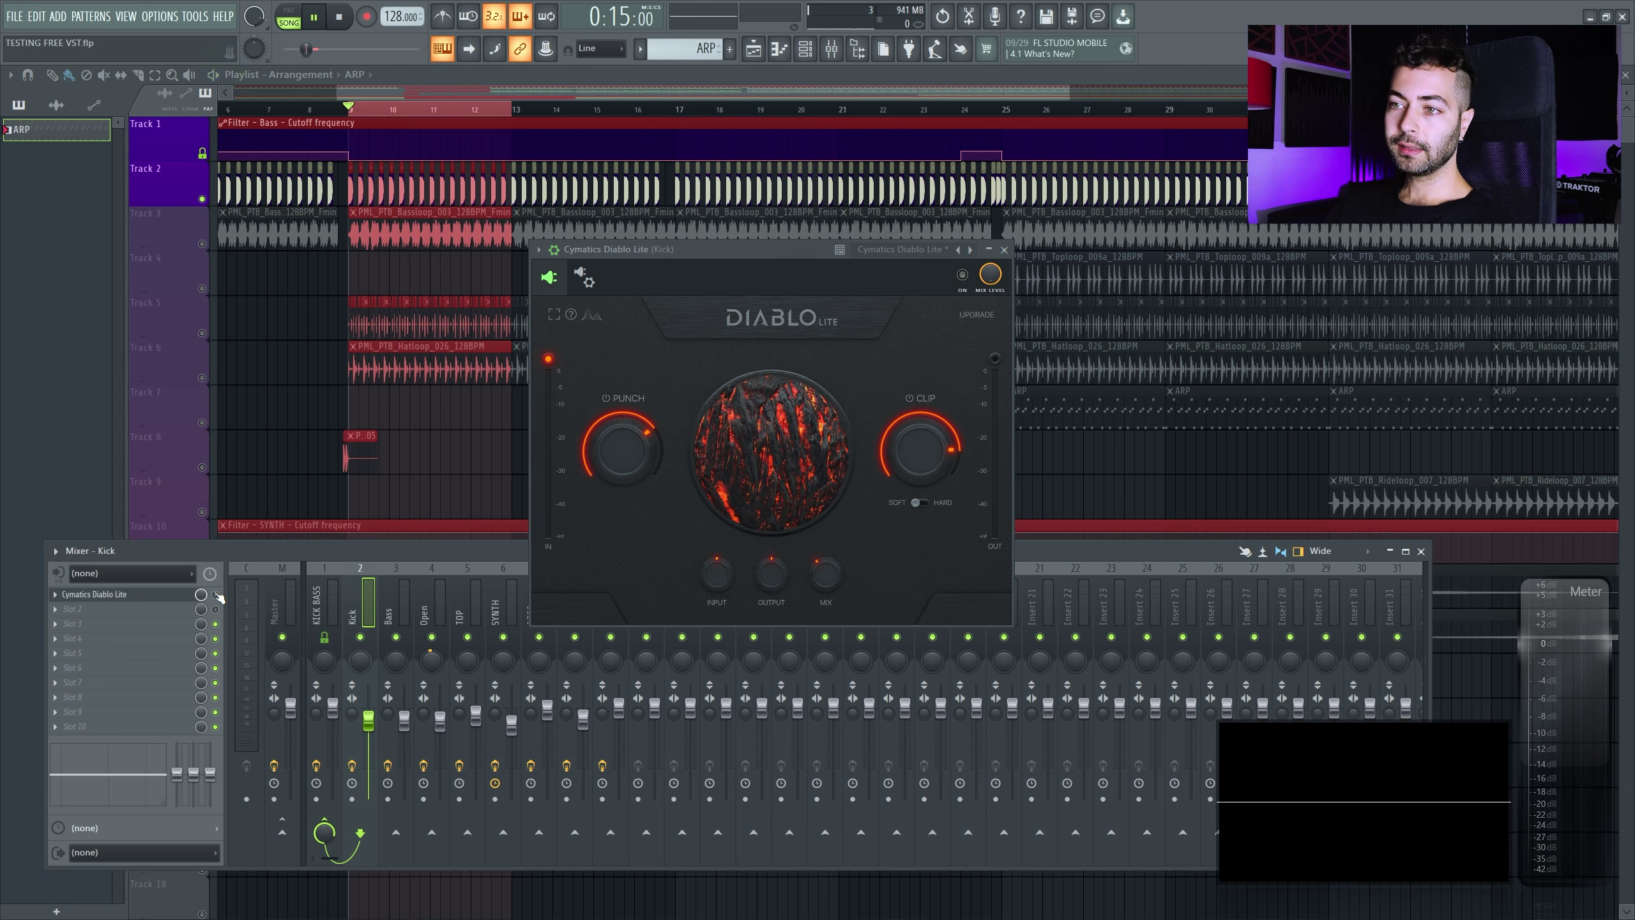
pyautogui.press('space')
pyautogui.click(215, 595)
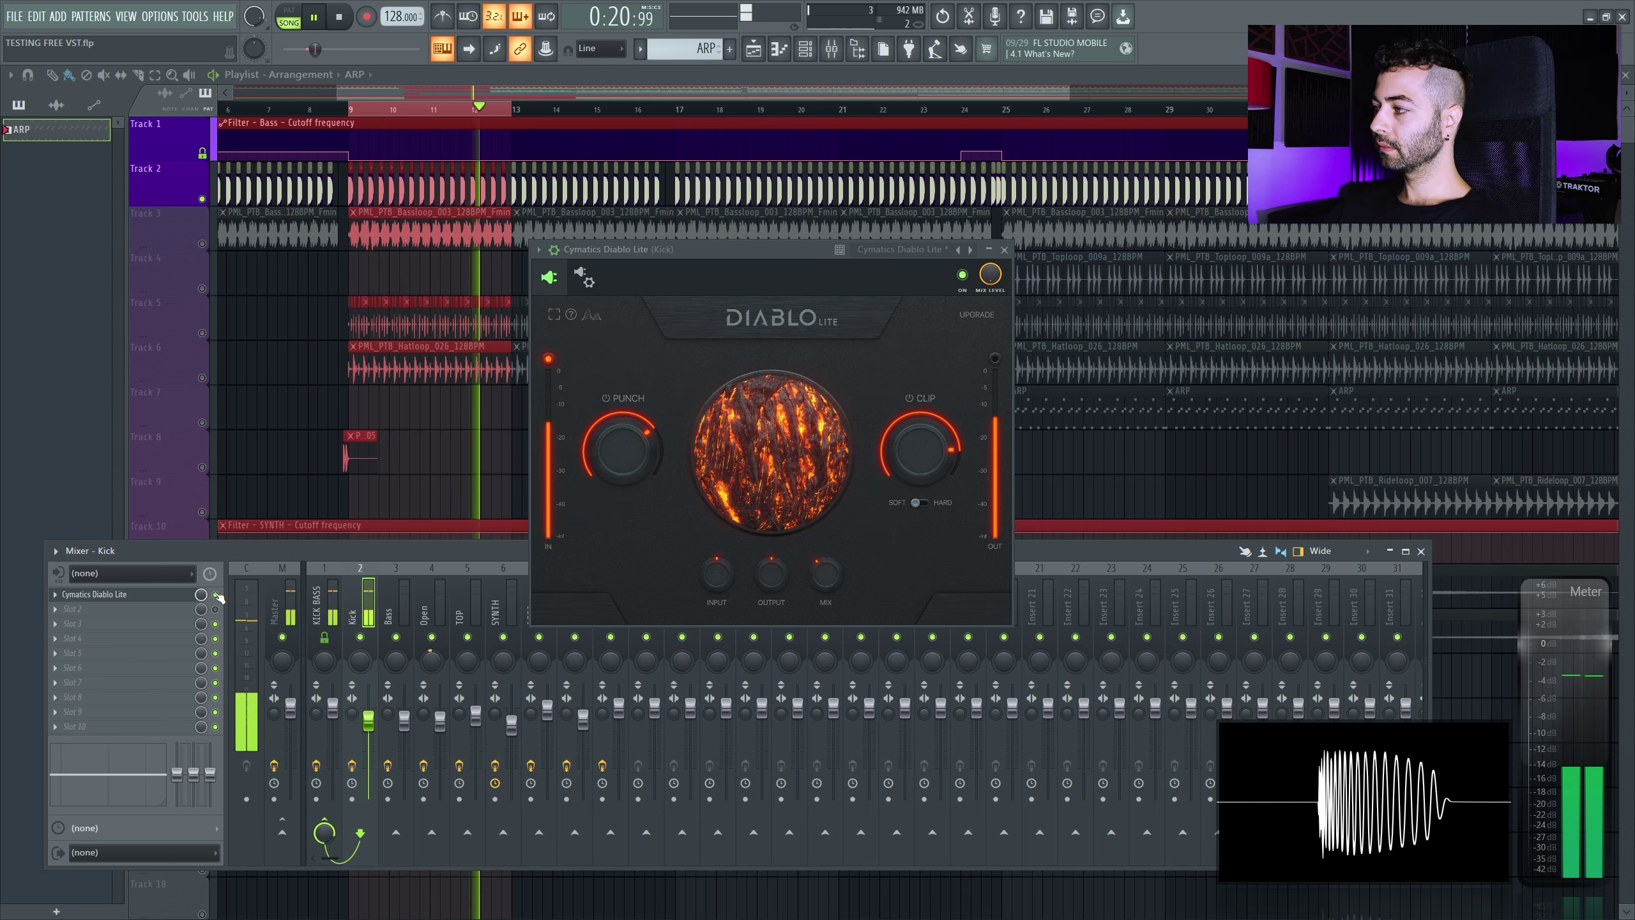
pyautogui.press('space')
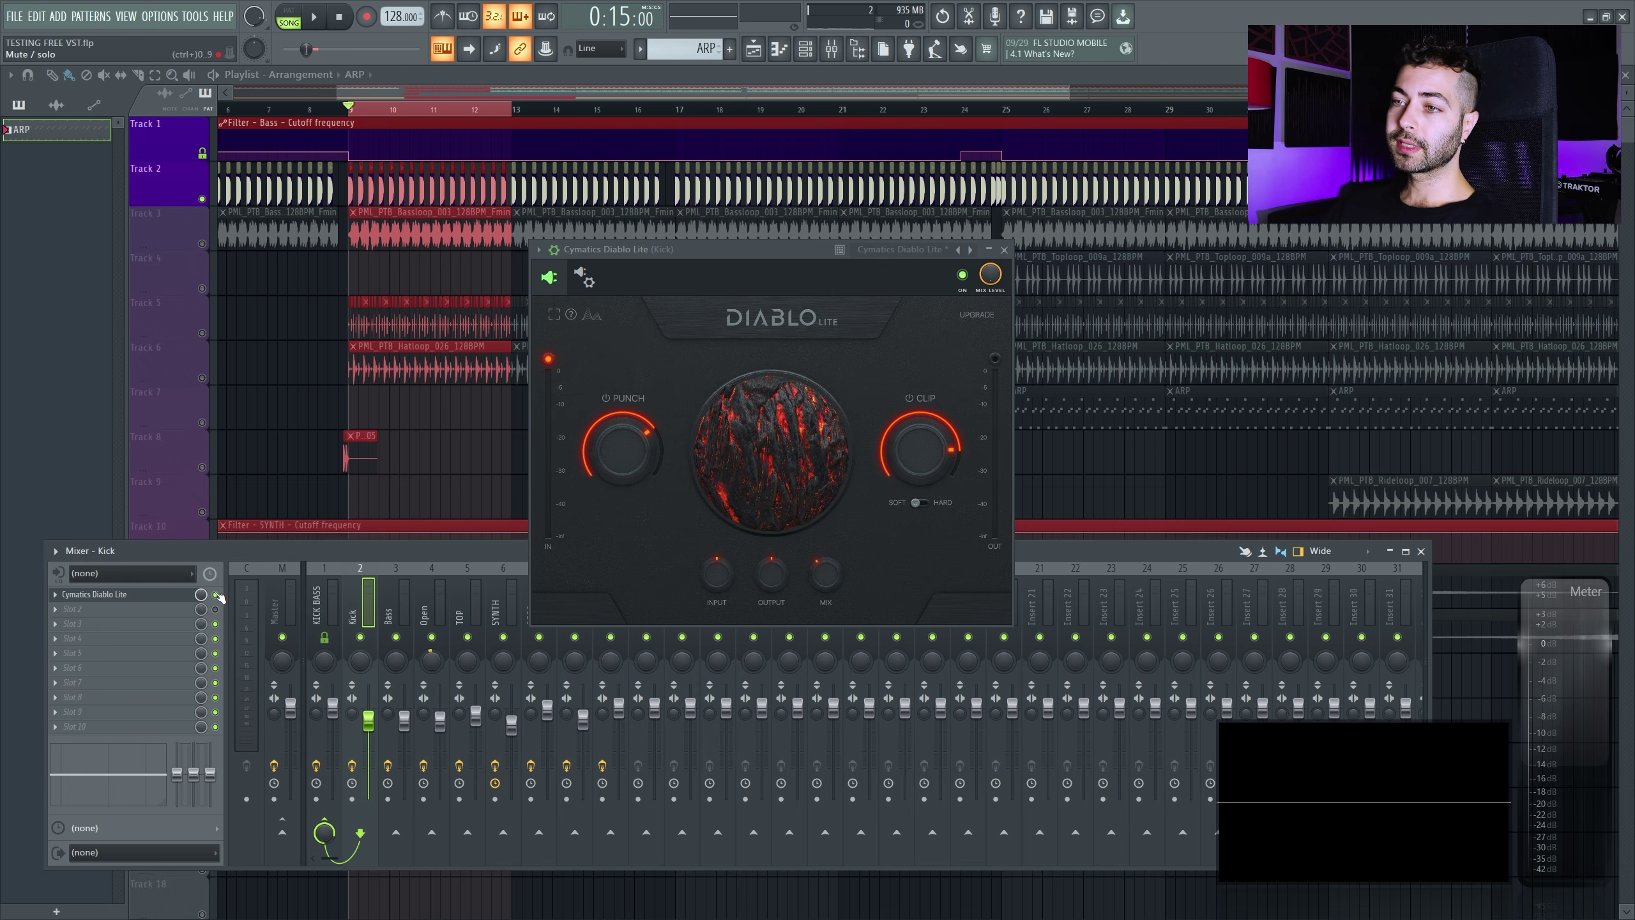
pyautogui.press('space')
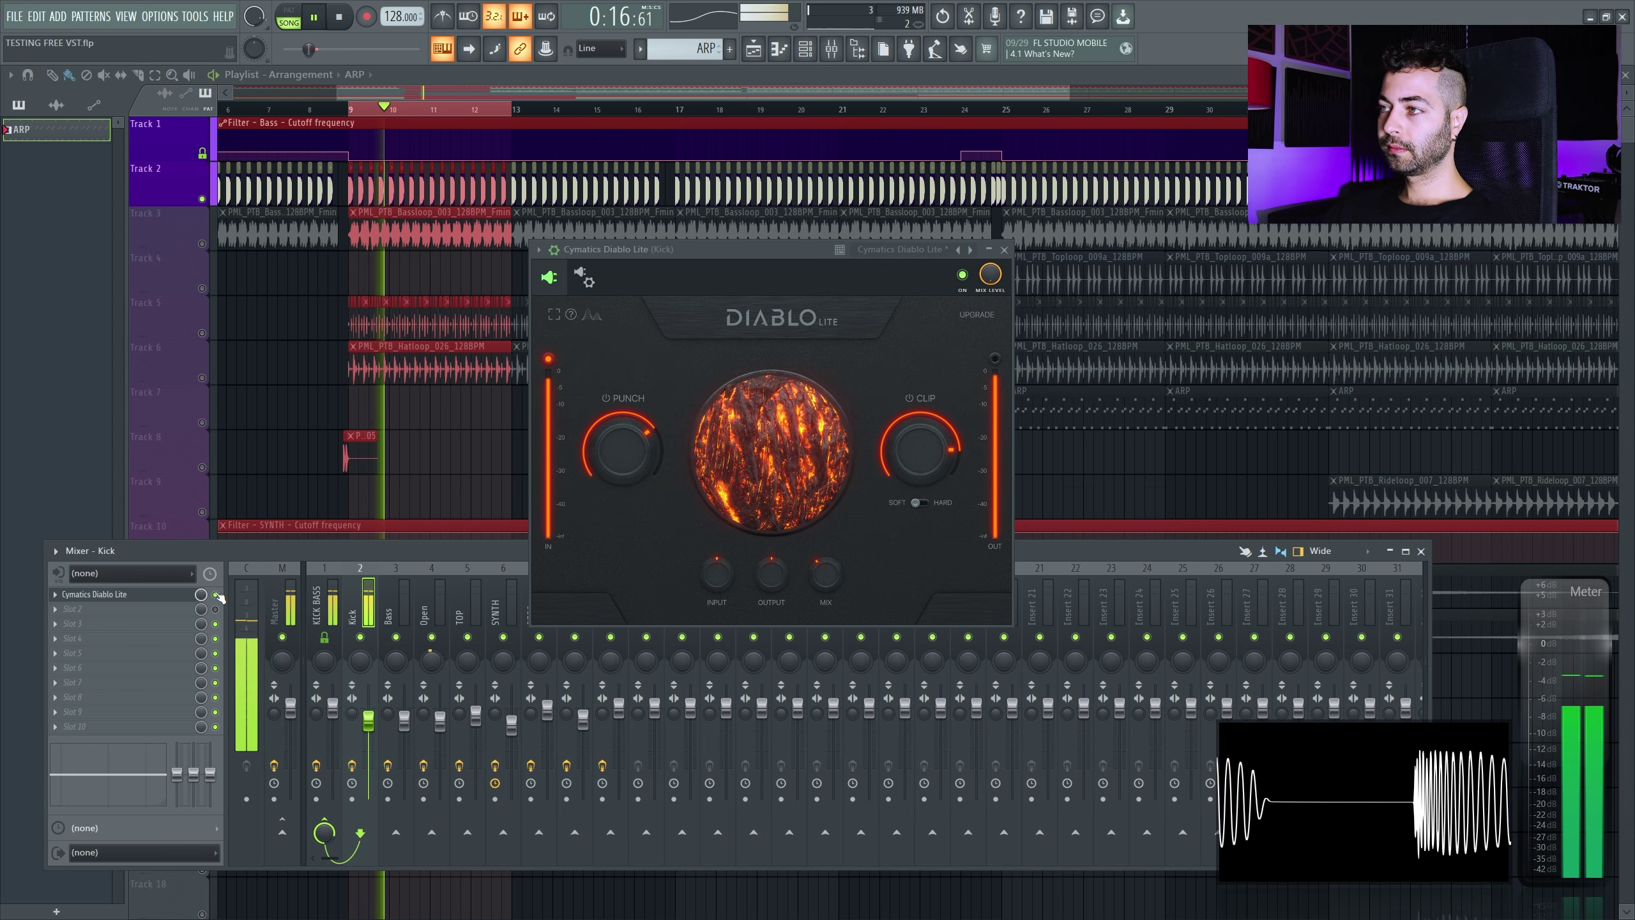
pyautogui.press('space')
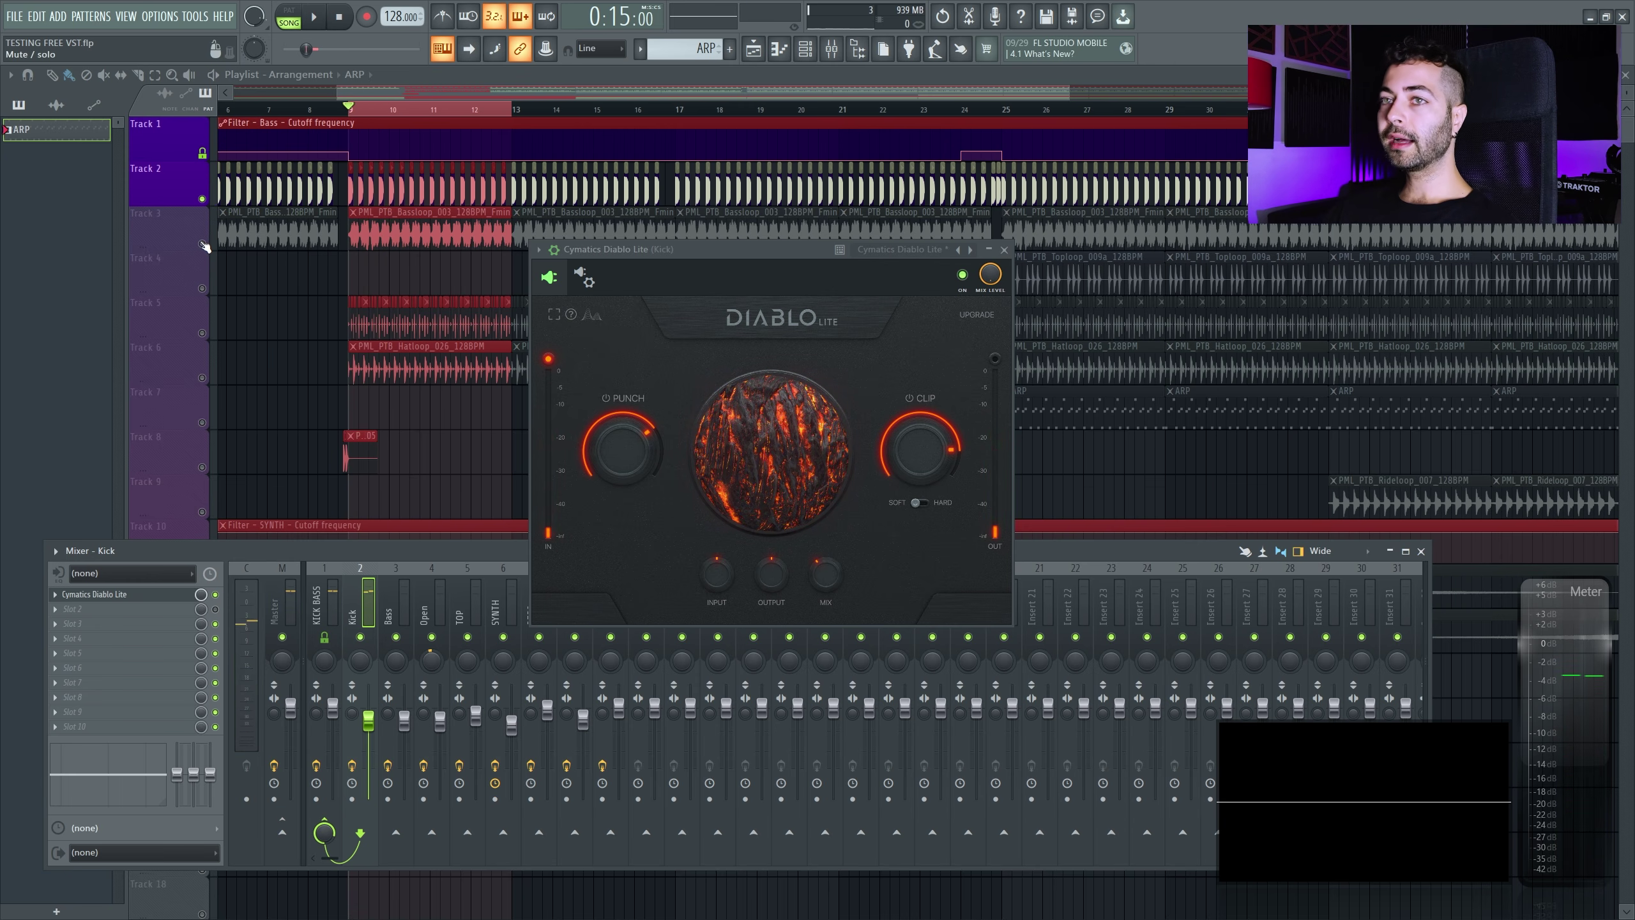
# Unmute the bass loop on Track 3 and compare kick and bass with Diablo Lite enabled and bypassed
pyautogui.click(202, 244)
pyautogui.click(831, 48)
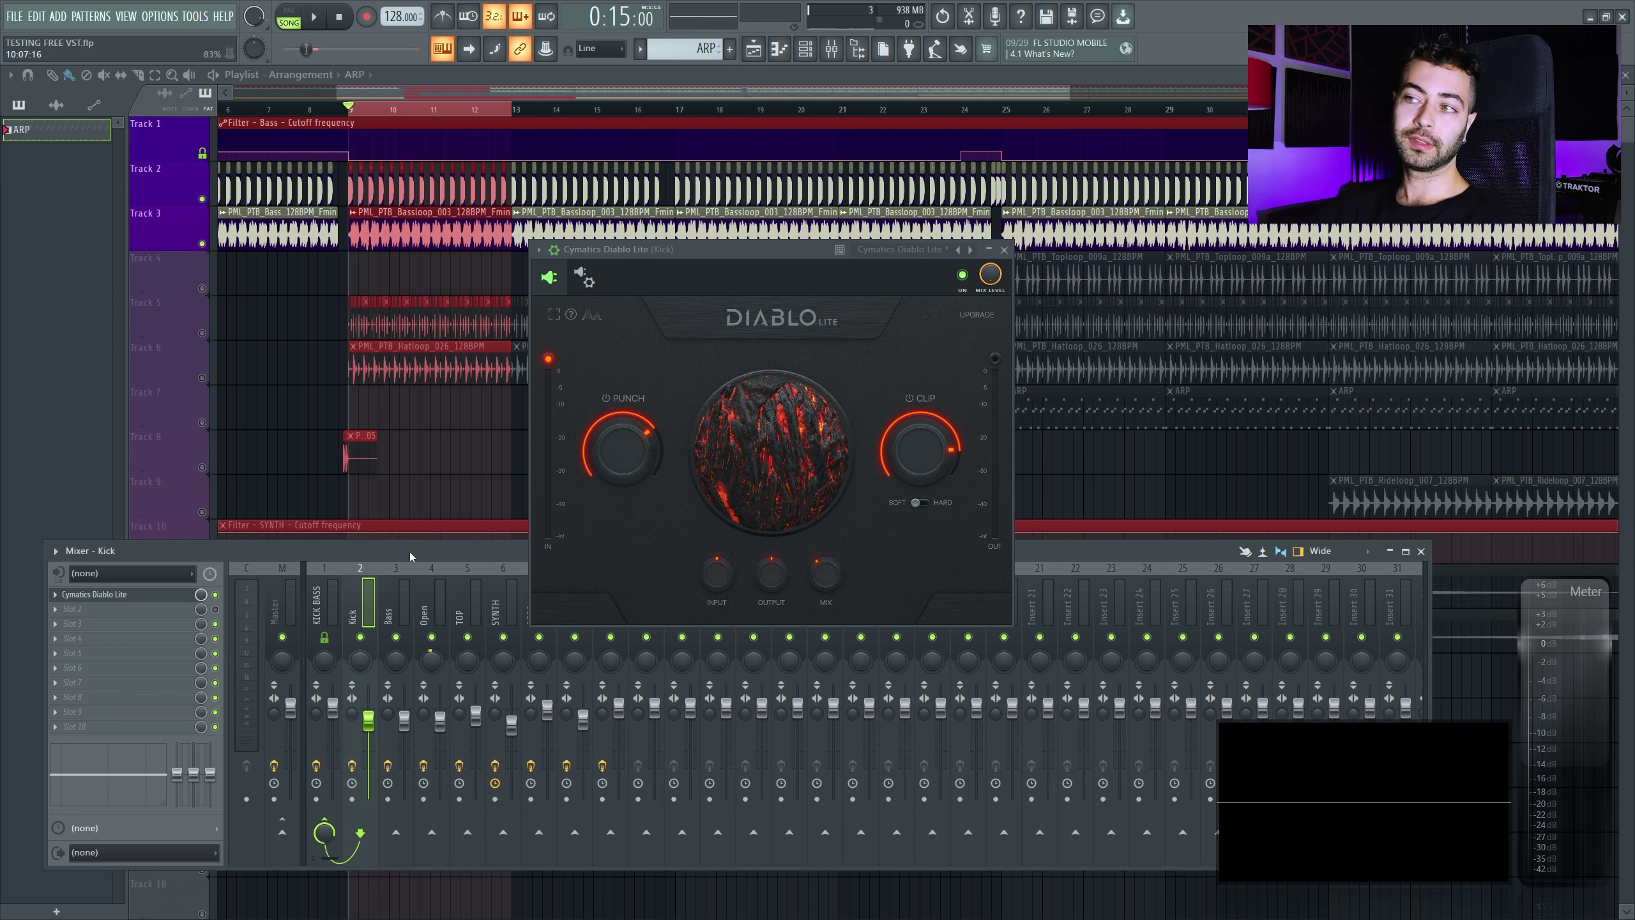
pyautogui.press('space')
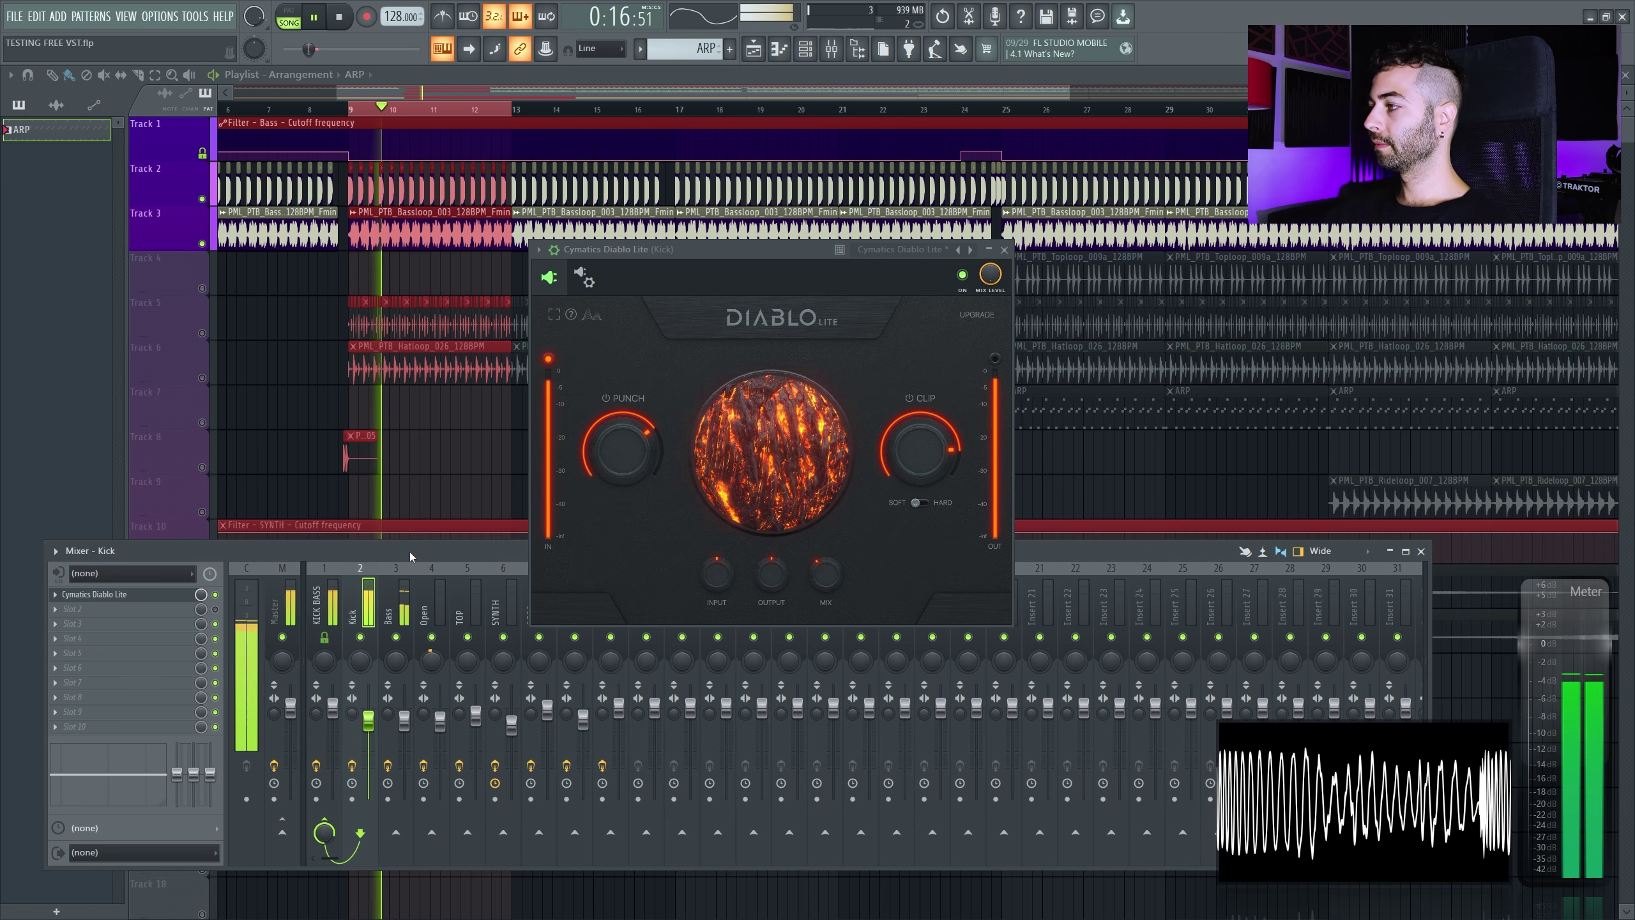
pyautogui.click(216, 595)
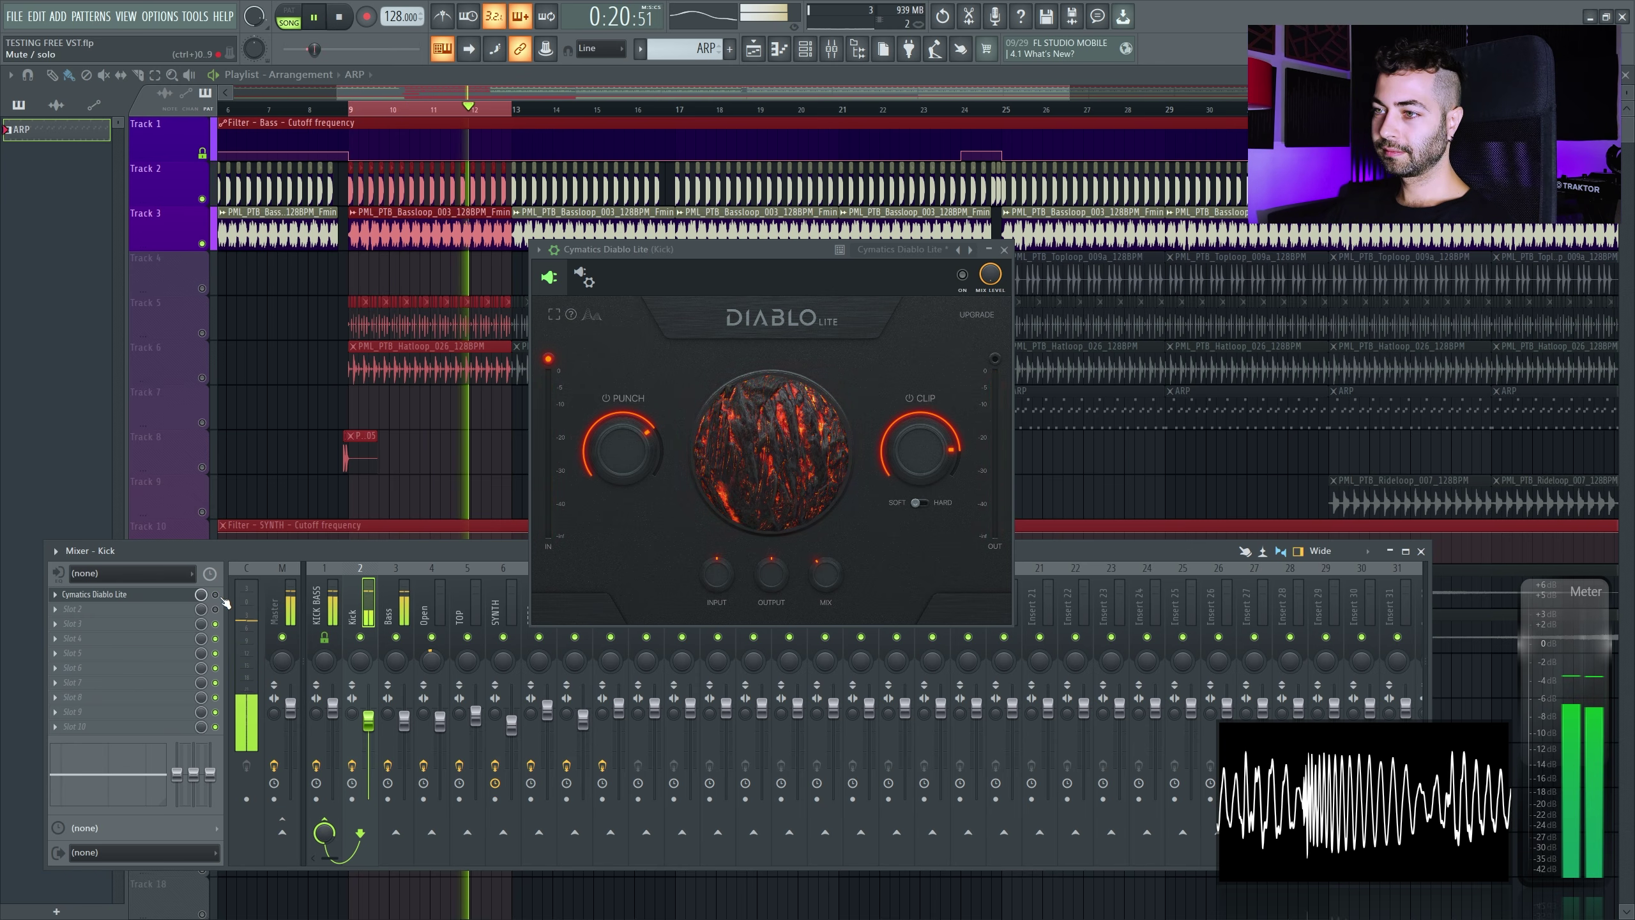
pyautogui.click(216, 595)
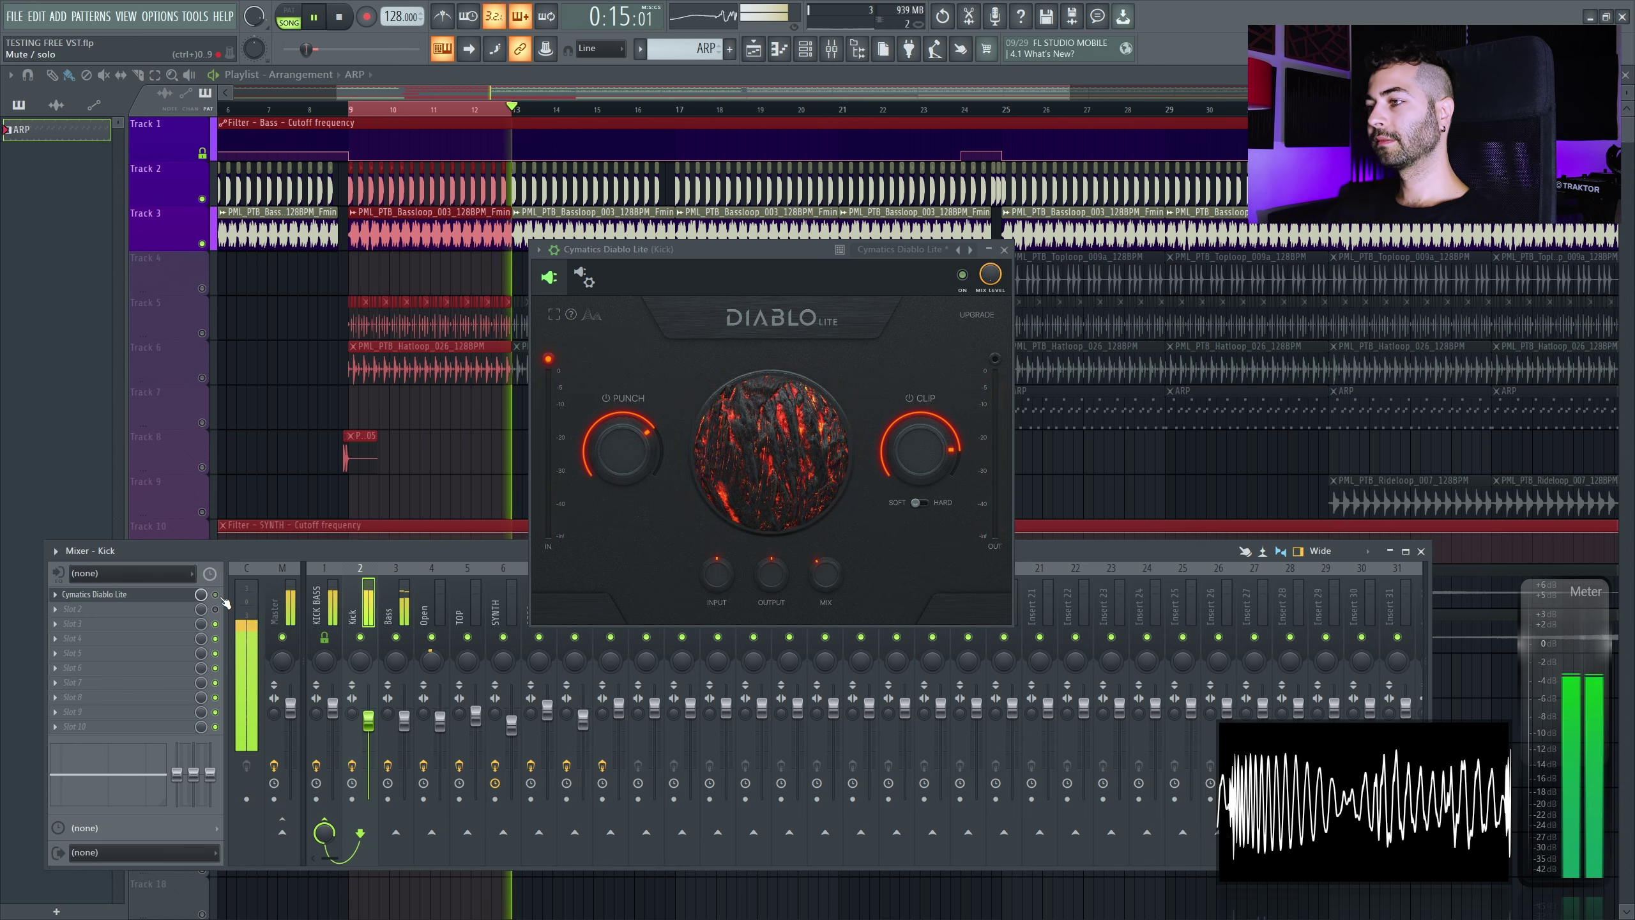
pyautogui.click(216, 595)
pyautogui.press('space')
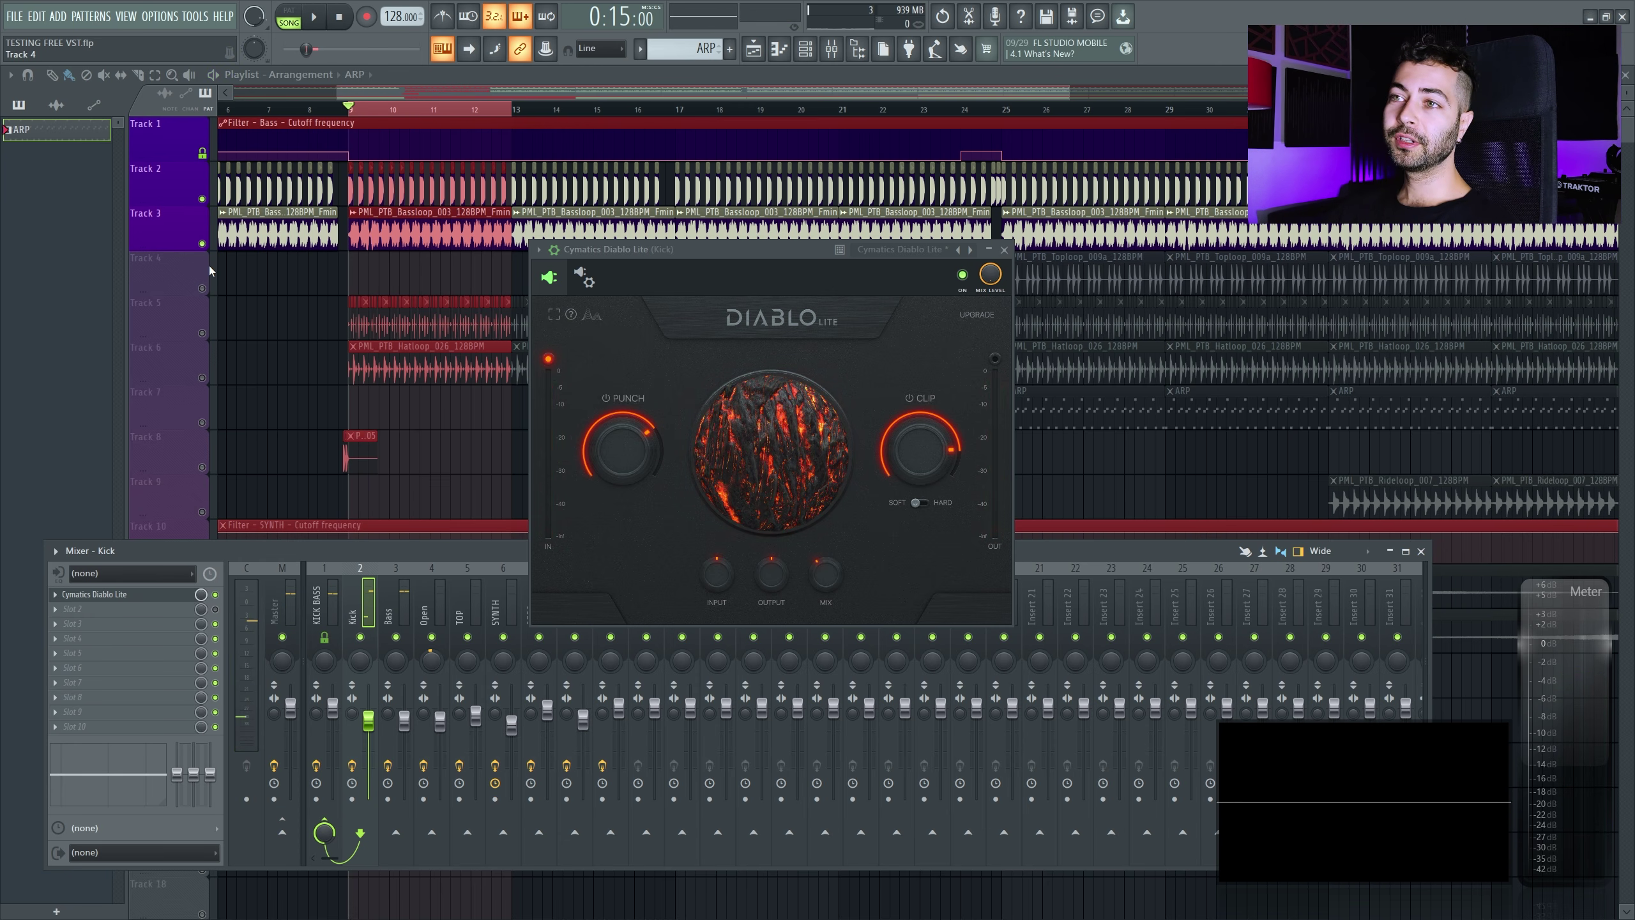
# Unmute all playlist tracks and play the full arrangement from bar 23 with the mixer hidden
pyautogui.rightClick(202, 244)
pyautogui.press('F9')
pyautogui.click(922, 109)
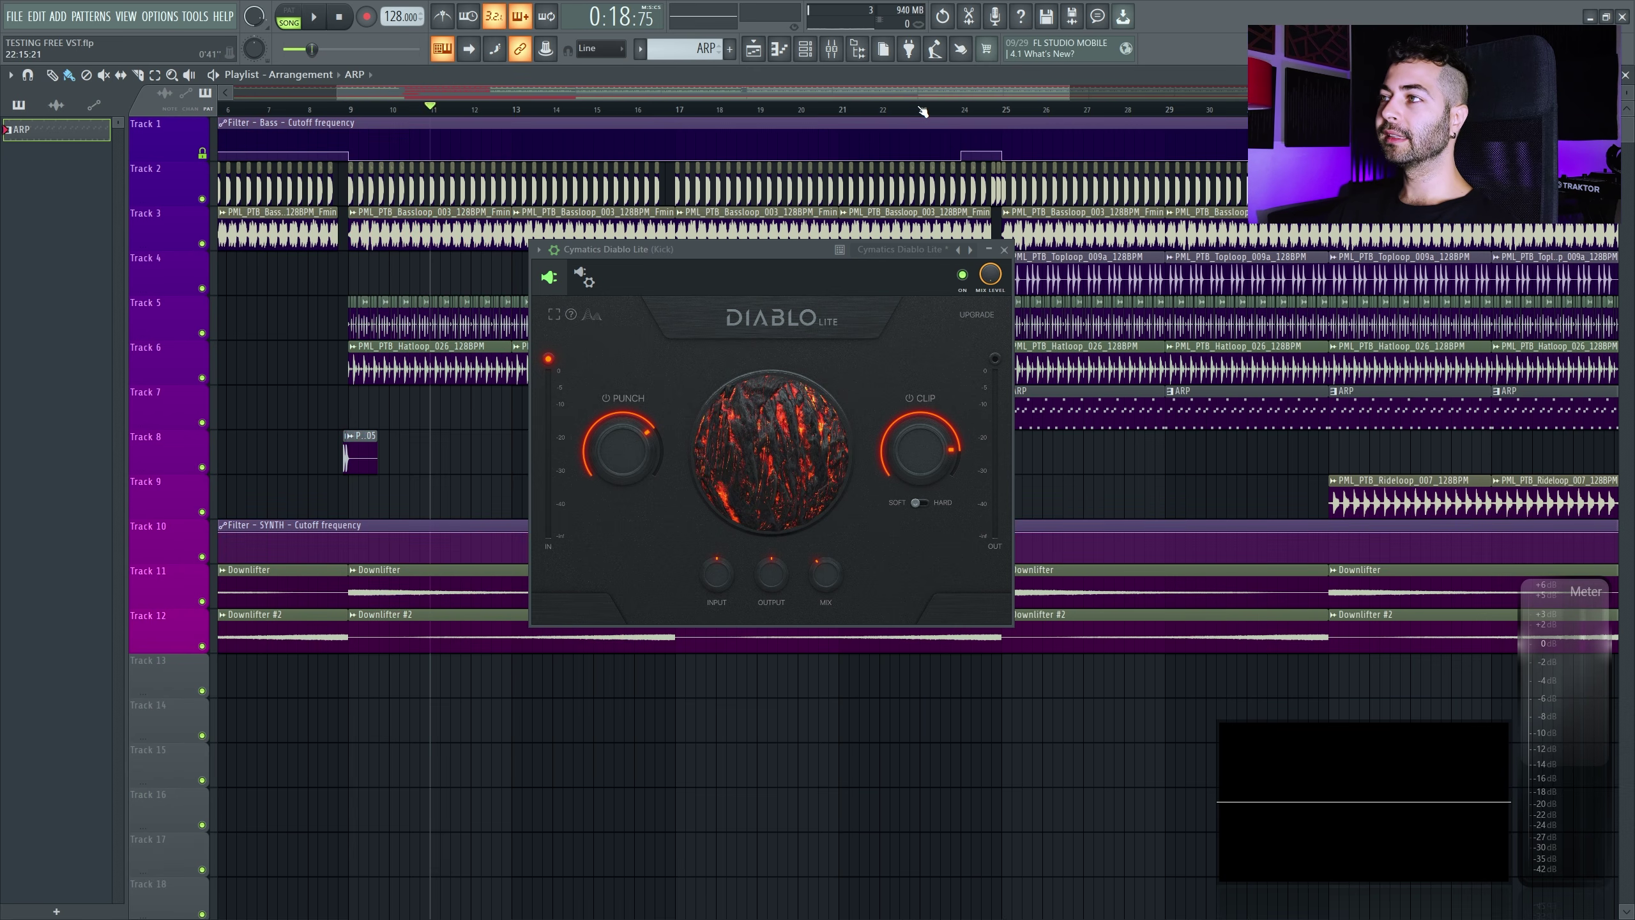
pyautogui.press('space')
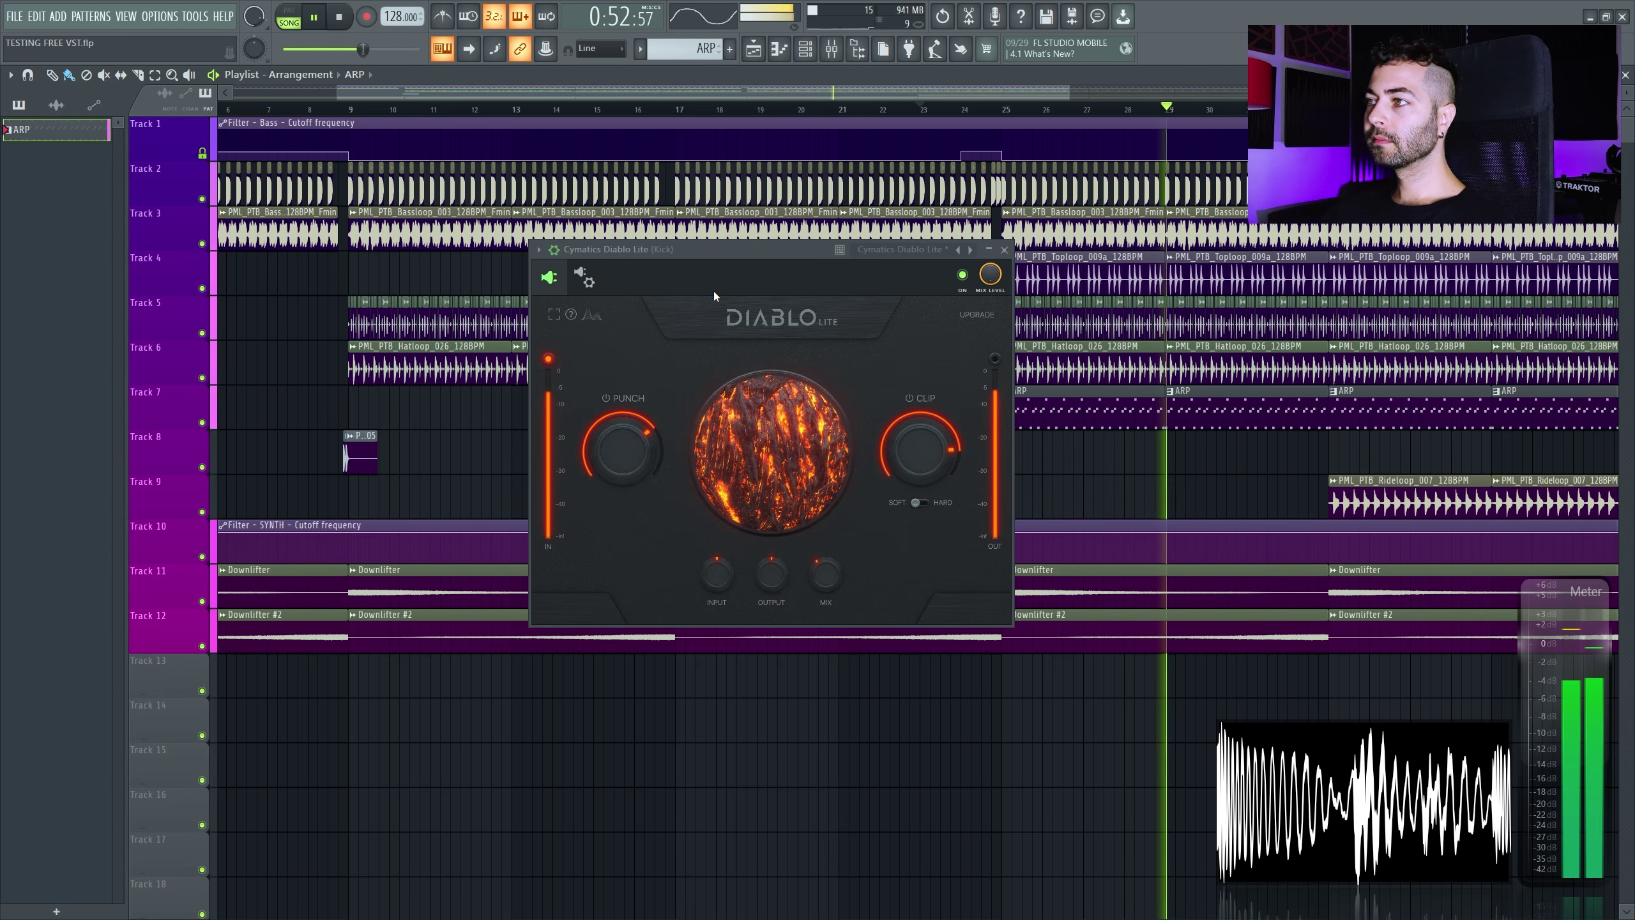
# Compare the full arrangement with Diablo Lite bypassed and enabled, and set its Mix to 43%
pyautogui.click(963, 276)
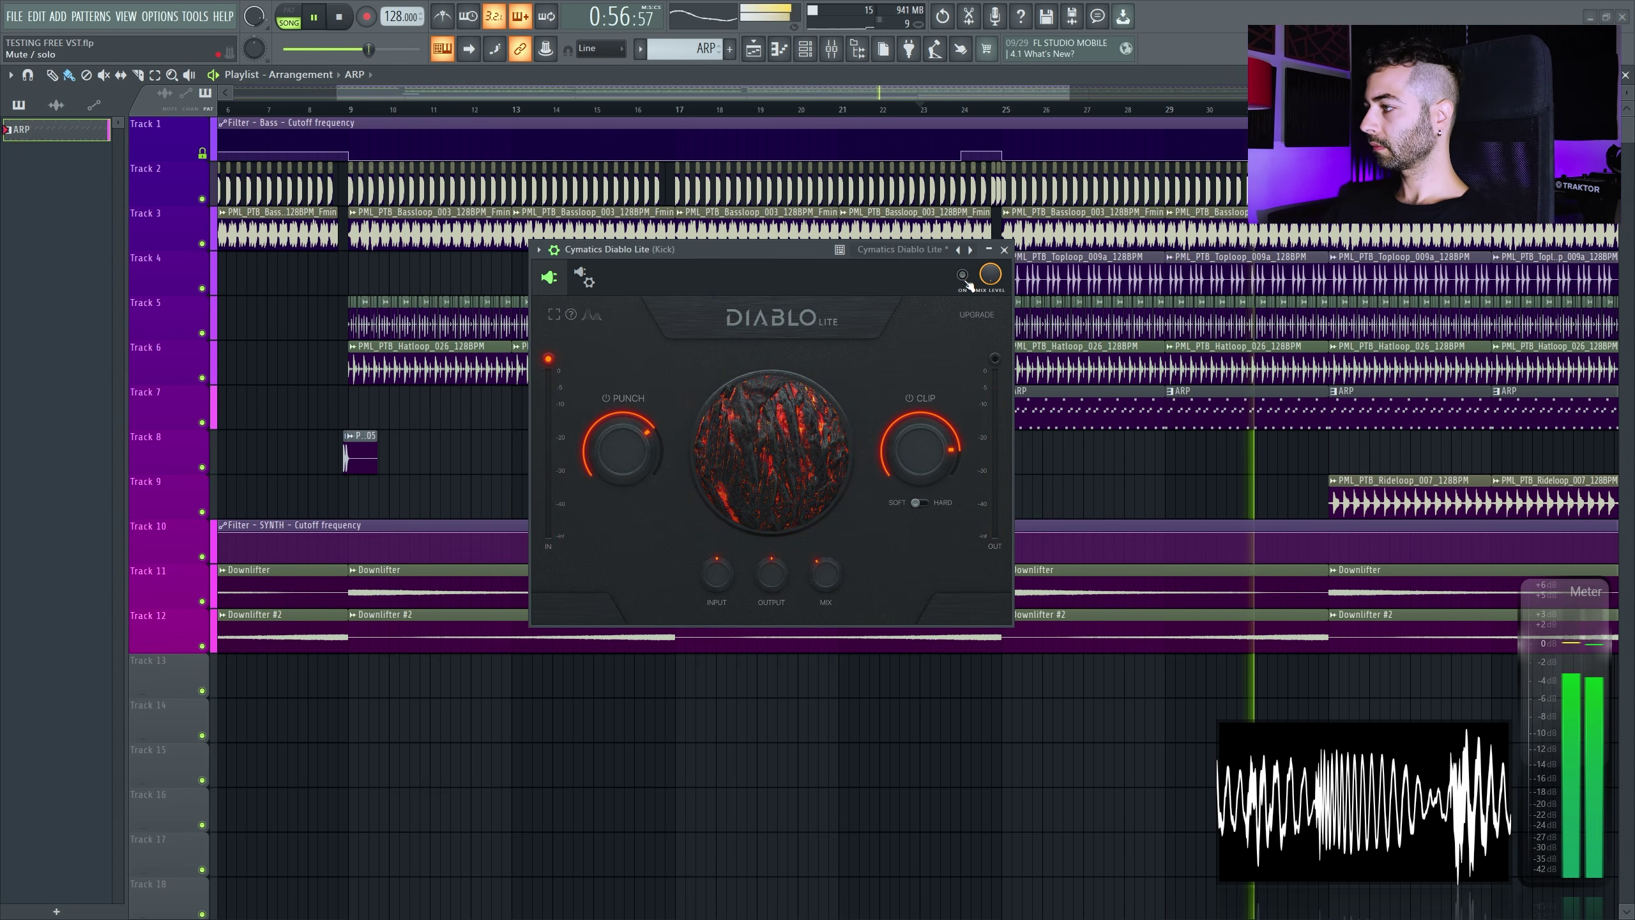
pyautogui.click(963, 276)
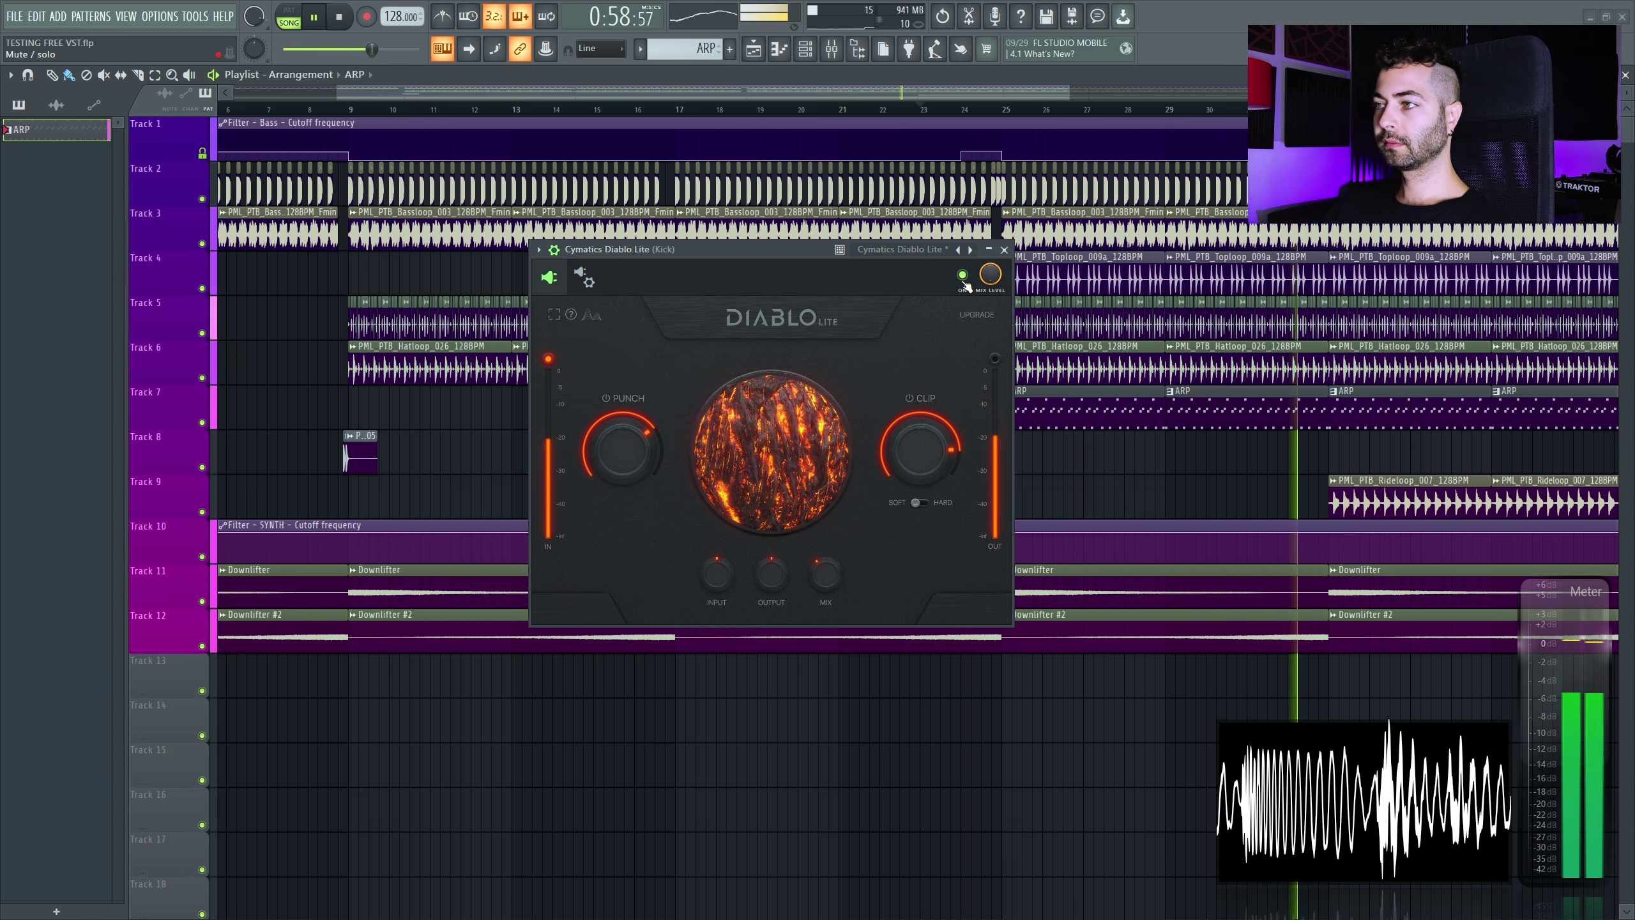
pyautogui.moveTo(831, 573)
pyautogui.mouseDown()
pyautogui.moveTo(825, 559)
pyautogui.moveTo(824, 573)
pyautogui.mouseUp()
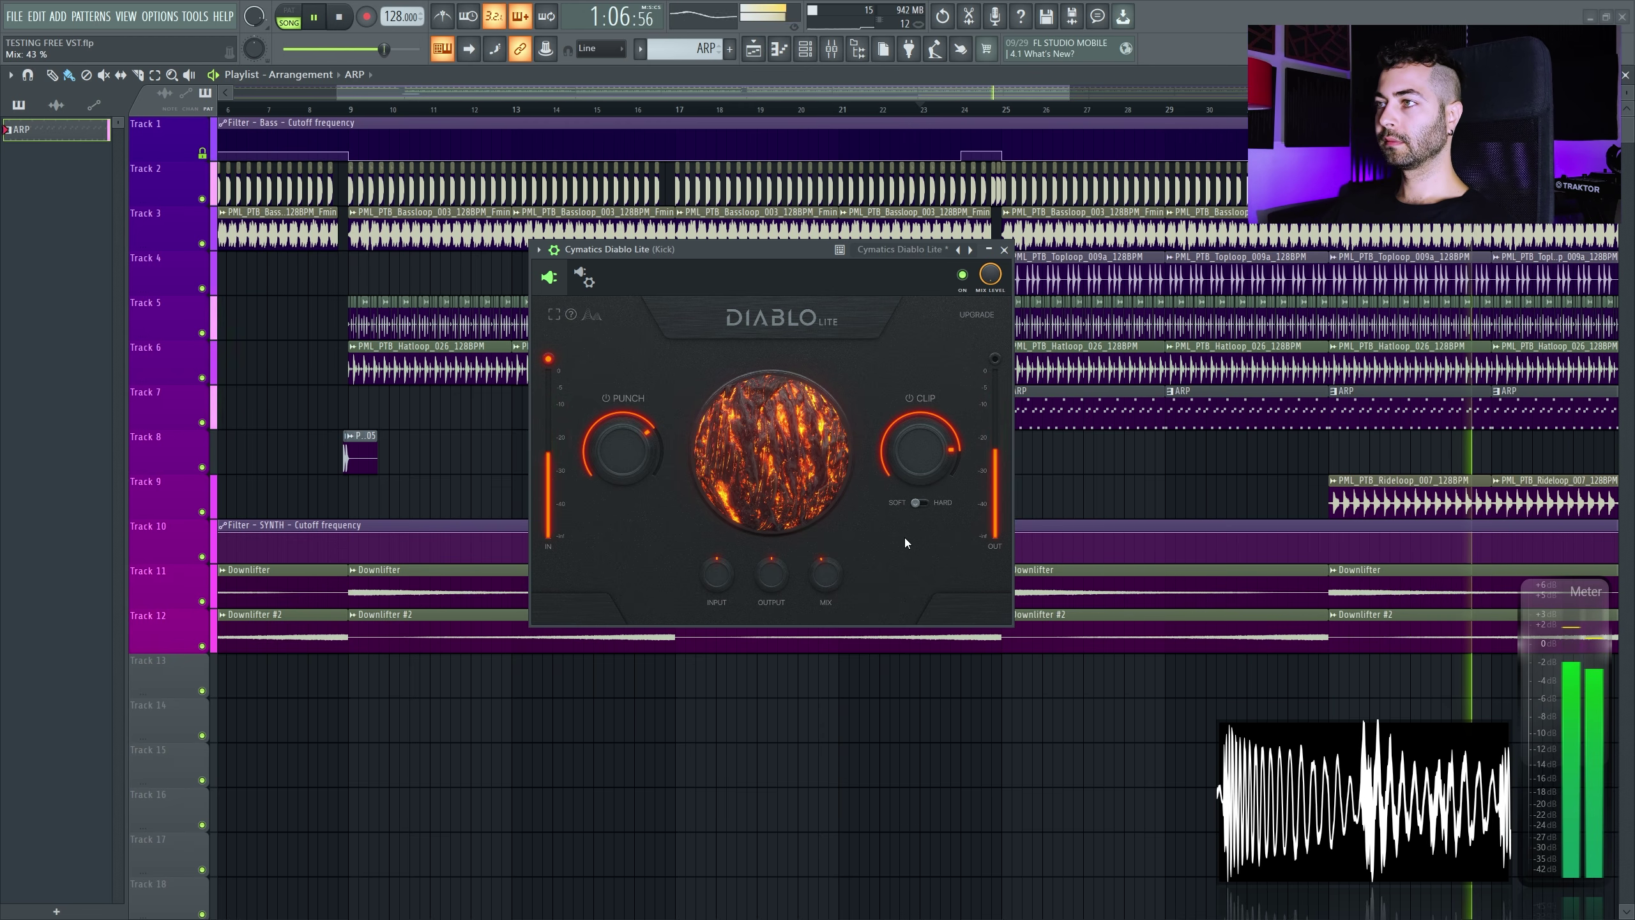
pyautogui.press('space')
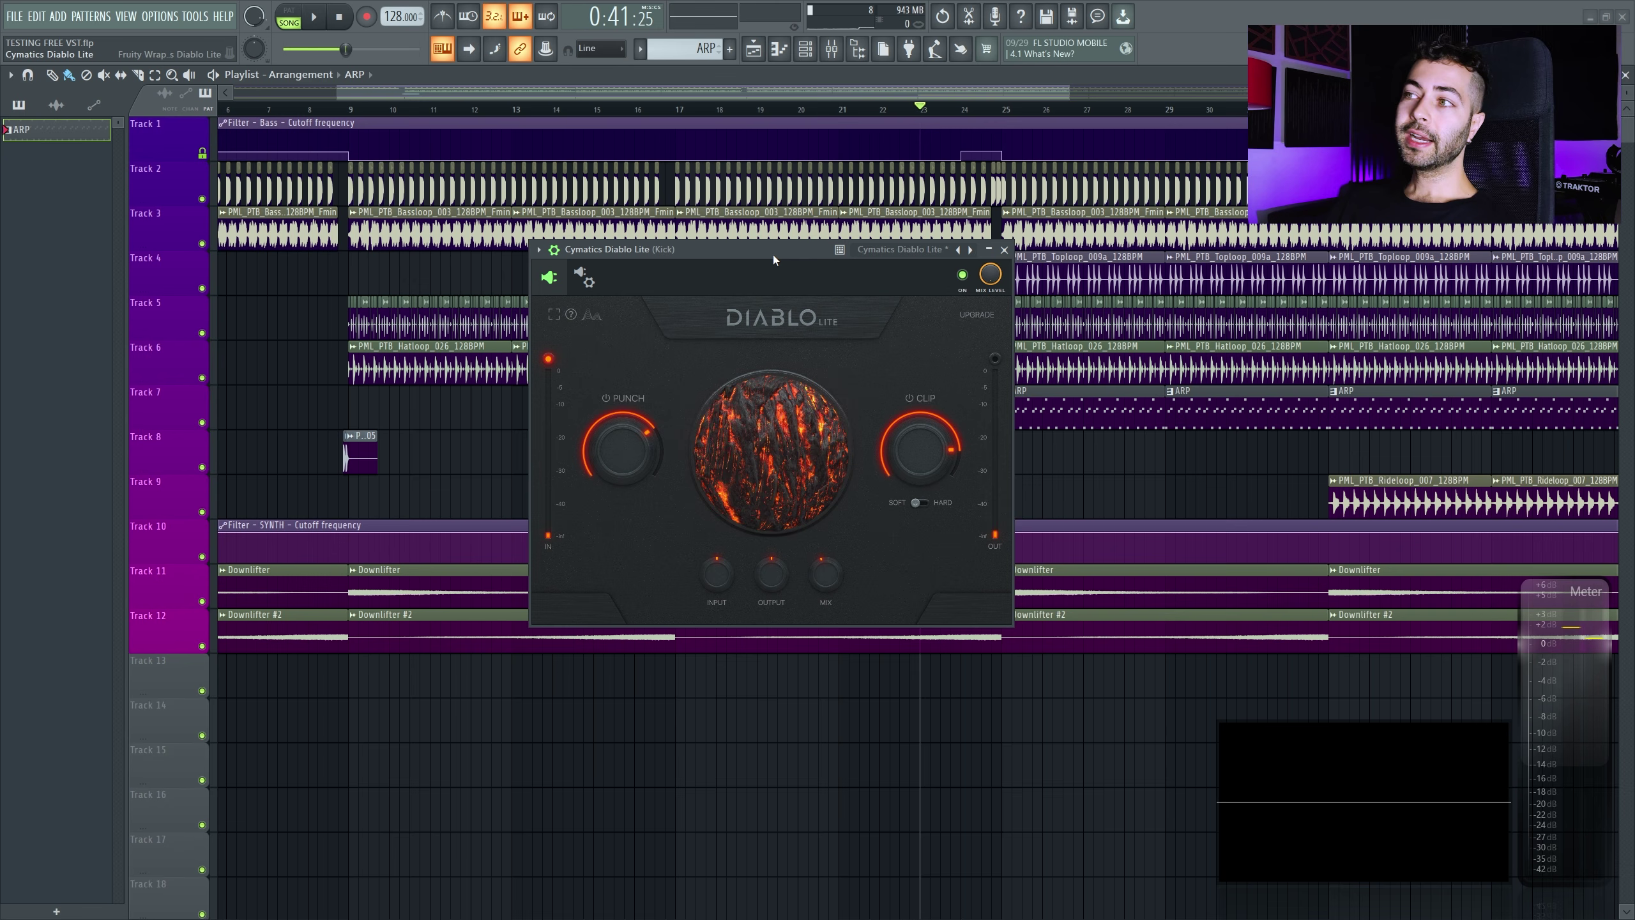
# Solo the kick on Track 2 and test Hard against Soft clipping, lowering the Clip amount to 68%
pyautogui.click(914, 504)
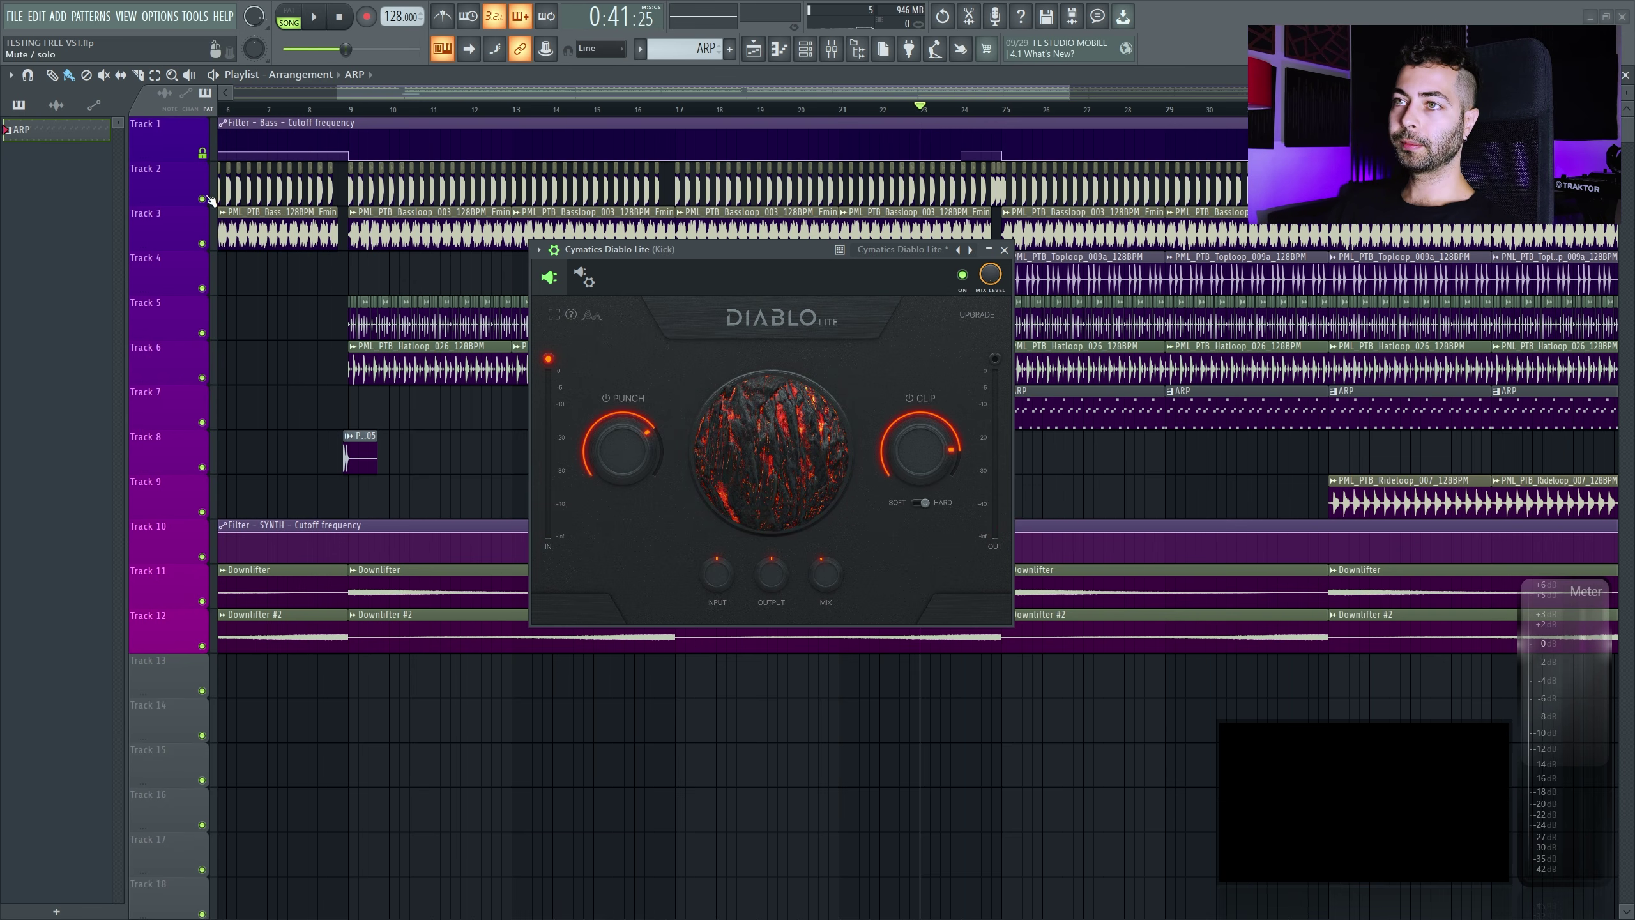
pyautogui.rightClick(202, 199)
pyautogui.press('space')
pyautogui.moveTo(901, 455)
pyautogui.mouseDown()
pyautogui.moveTo(908, 496)
pyautogui.moveTo(909, 428)
pyautogui.moveTo(908, 462)
pyautogui.moveTo(889, 462)
pyautogui.moveTo(913, 447)
pyautogui.mouseUp()
pyautogui.click(791, 252)
pyautogui.press('space')
# Fine-tune the Clip amount while the soloed kick plays from bar 25, and save the project
pyautogui.moveTo(912, 452)
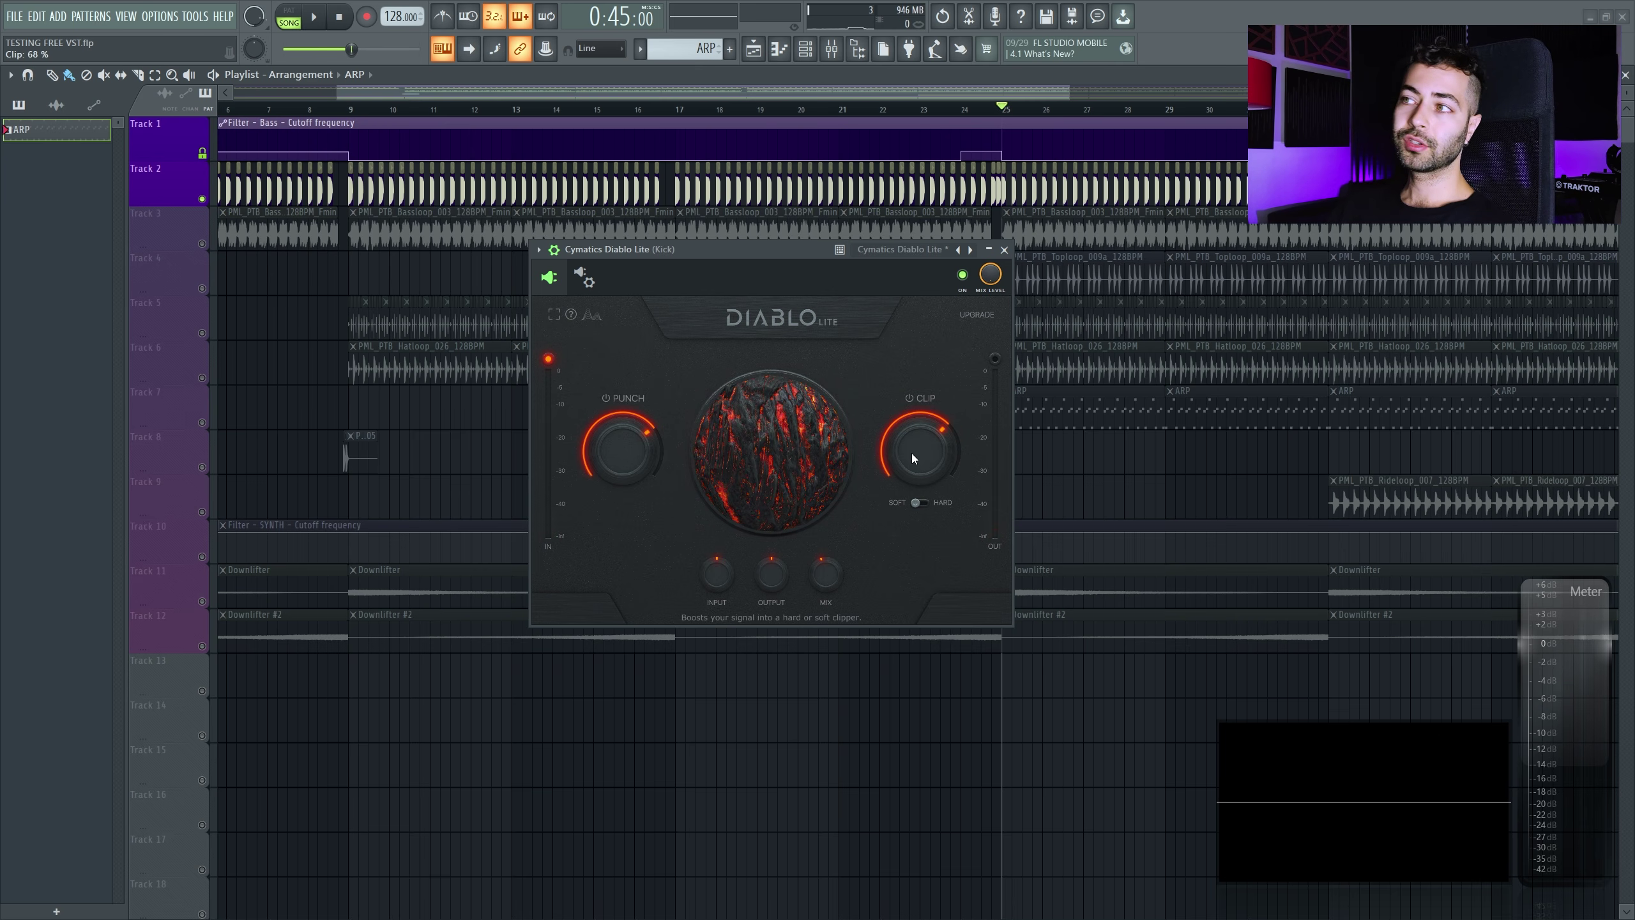
pyautogui.press('space')
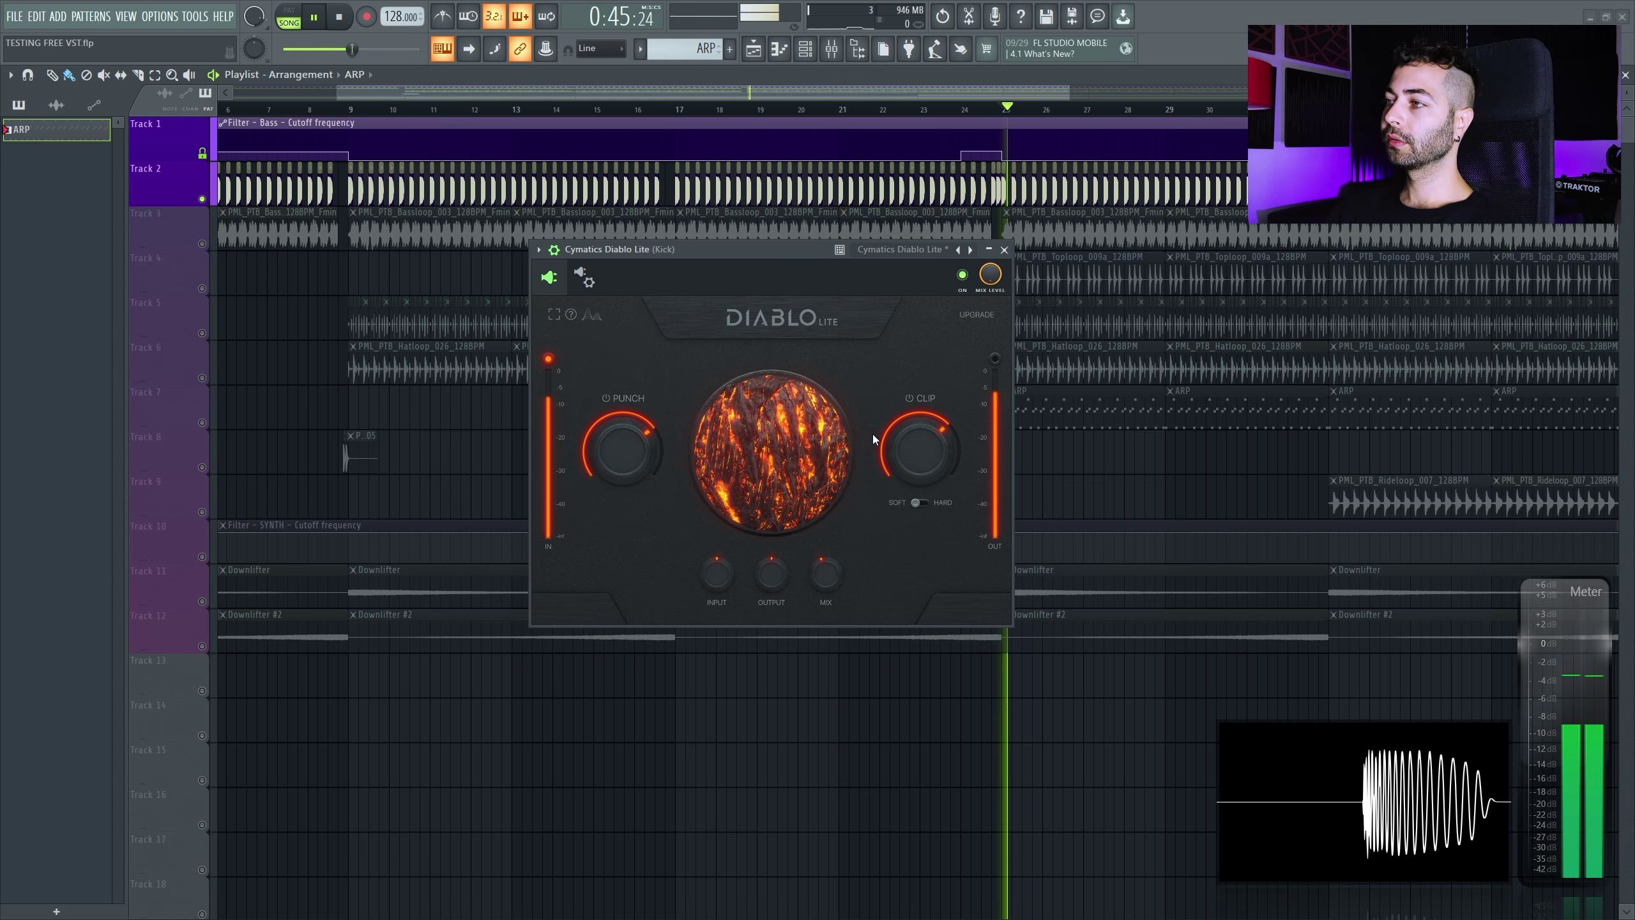
pyautogui.moveTo(905, 459)
pyautogui.mouseDown()
pyautogui.moveTo(905, 428)
pyautogui.moveTo(905, 443)
pyautogui.mouseUp()
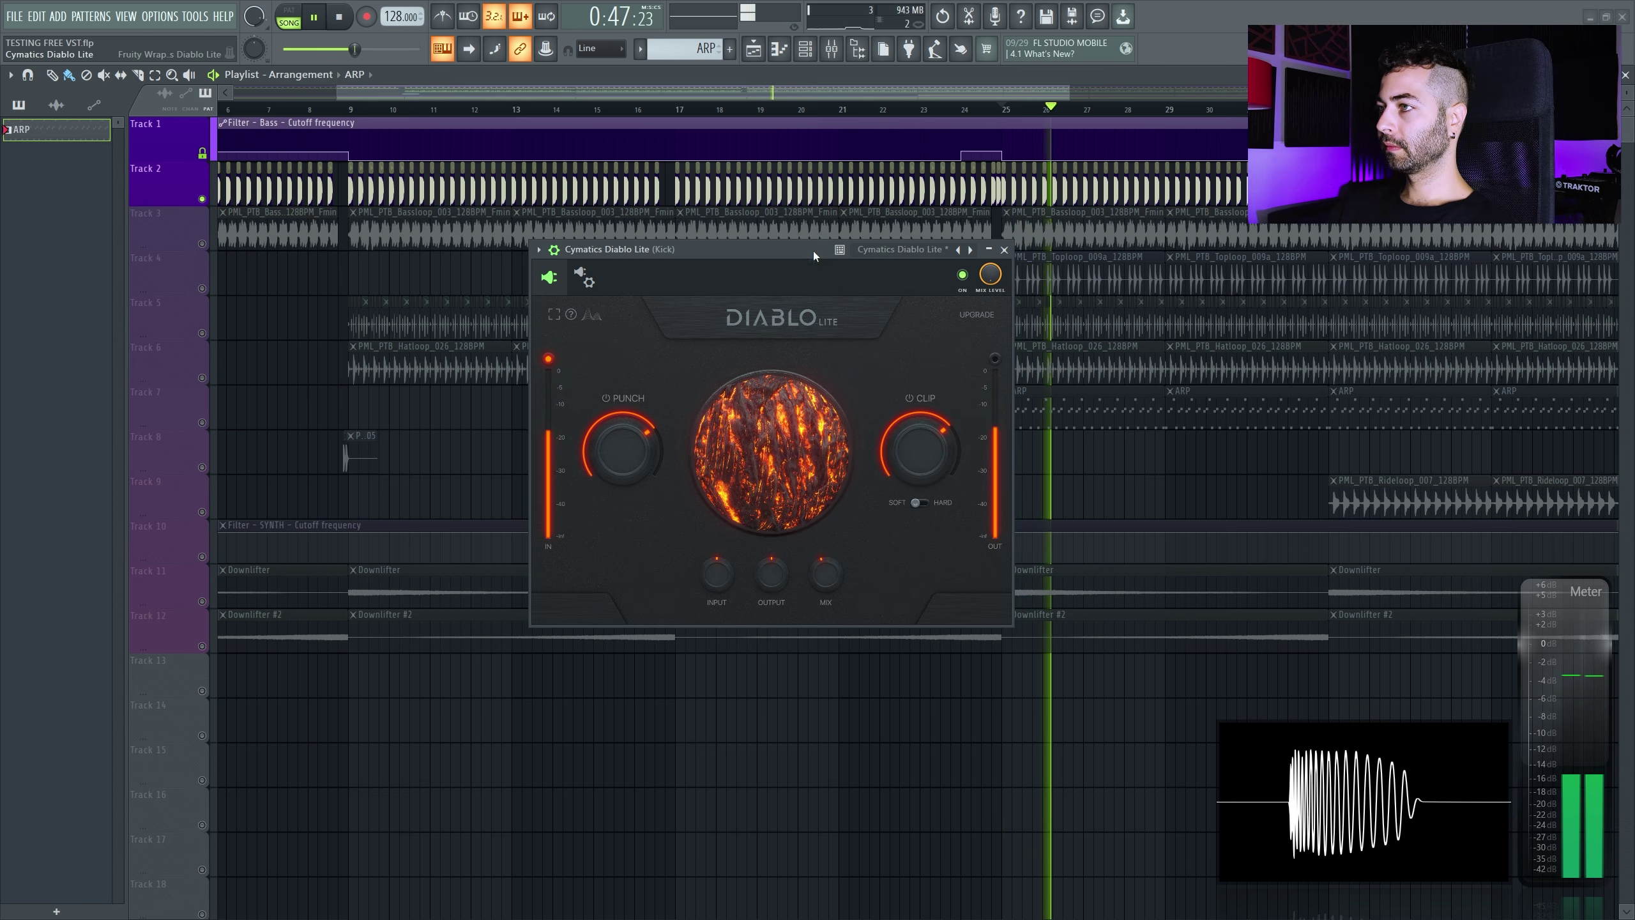
pyautogui.press('space')
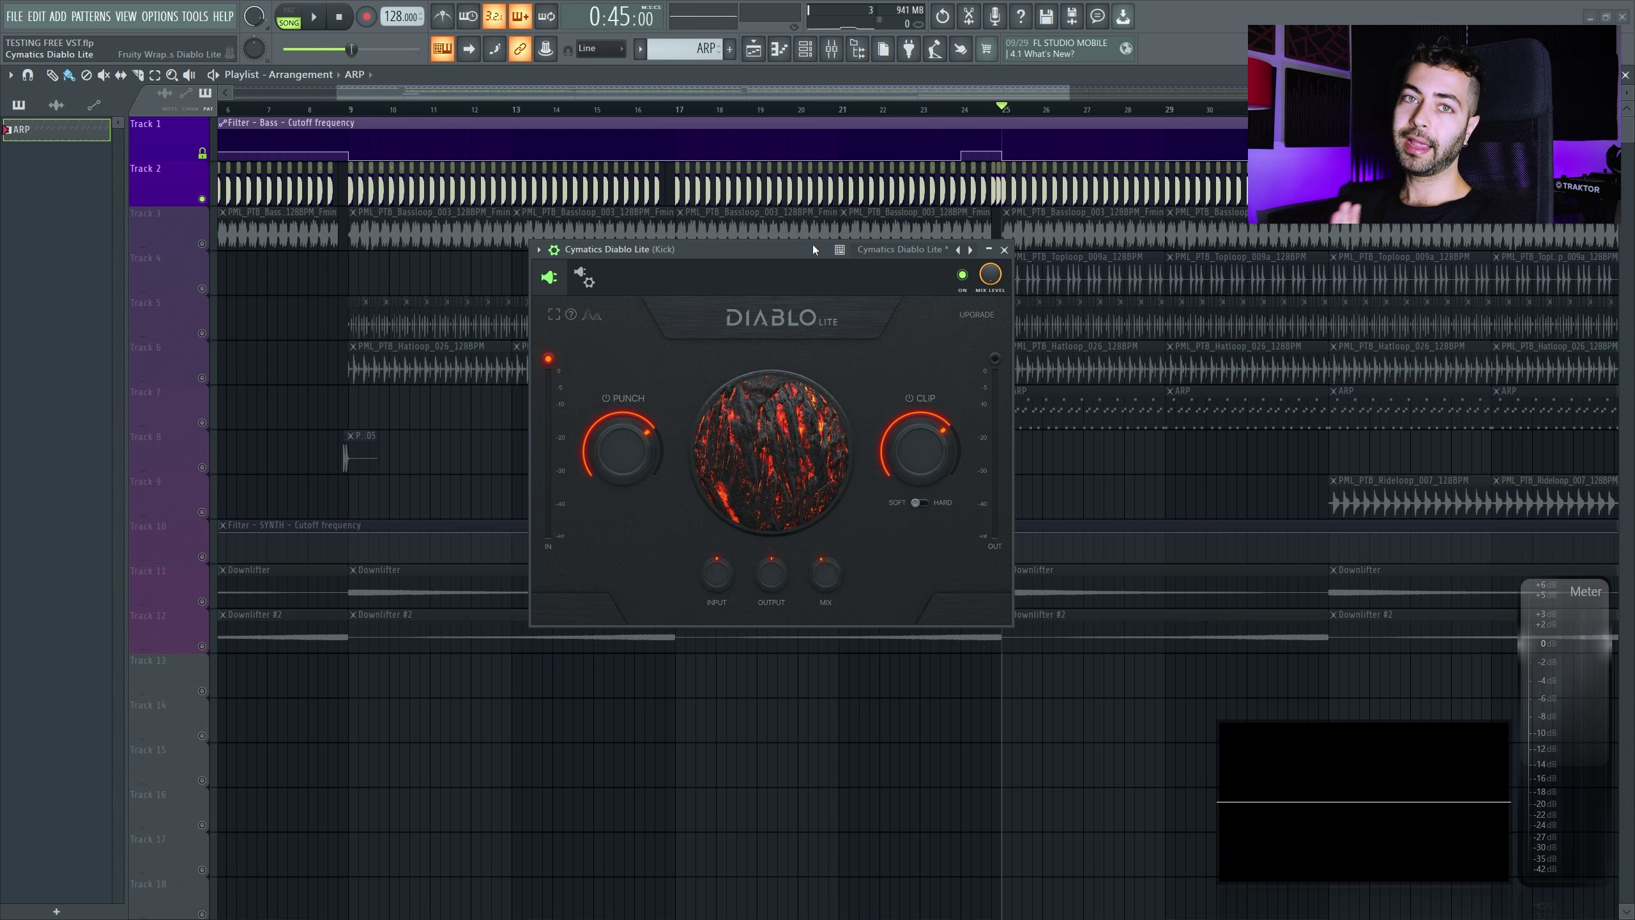
pyautogui.hotkey('ctrl', 's')
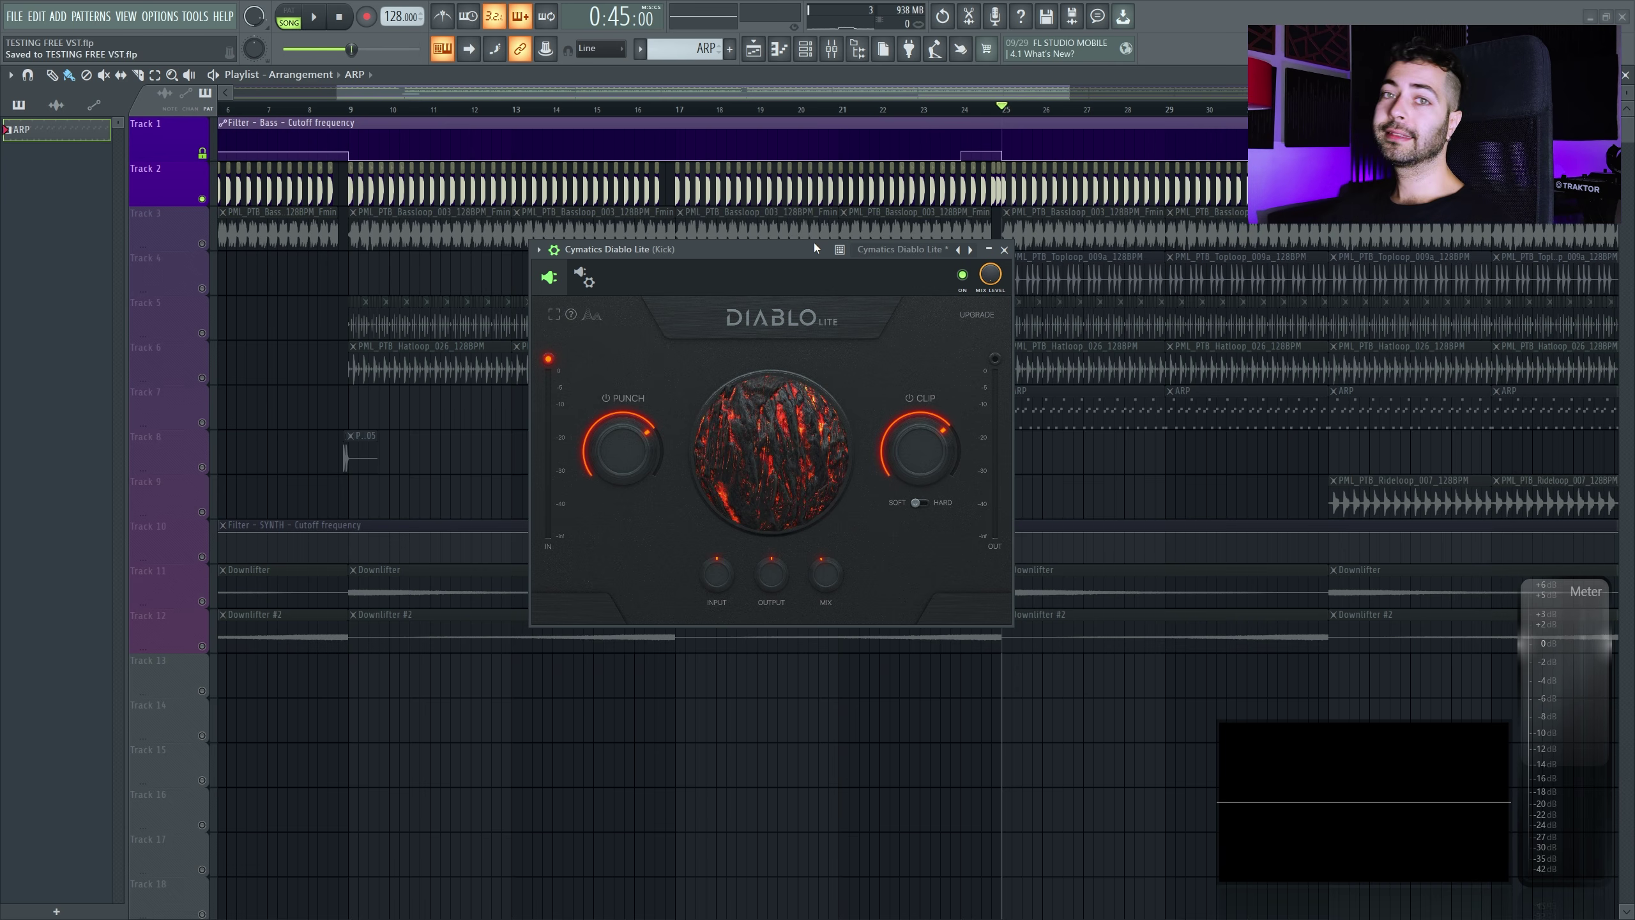
# Unmute the bass loop on Track 3 and select the SYNTH insert that holds BPB Saturator
pyautogui.click(172, 211)
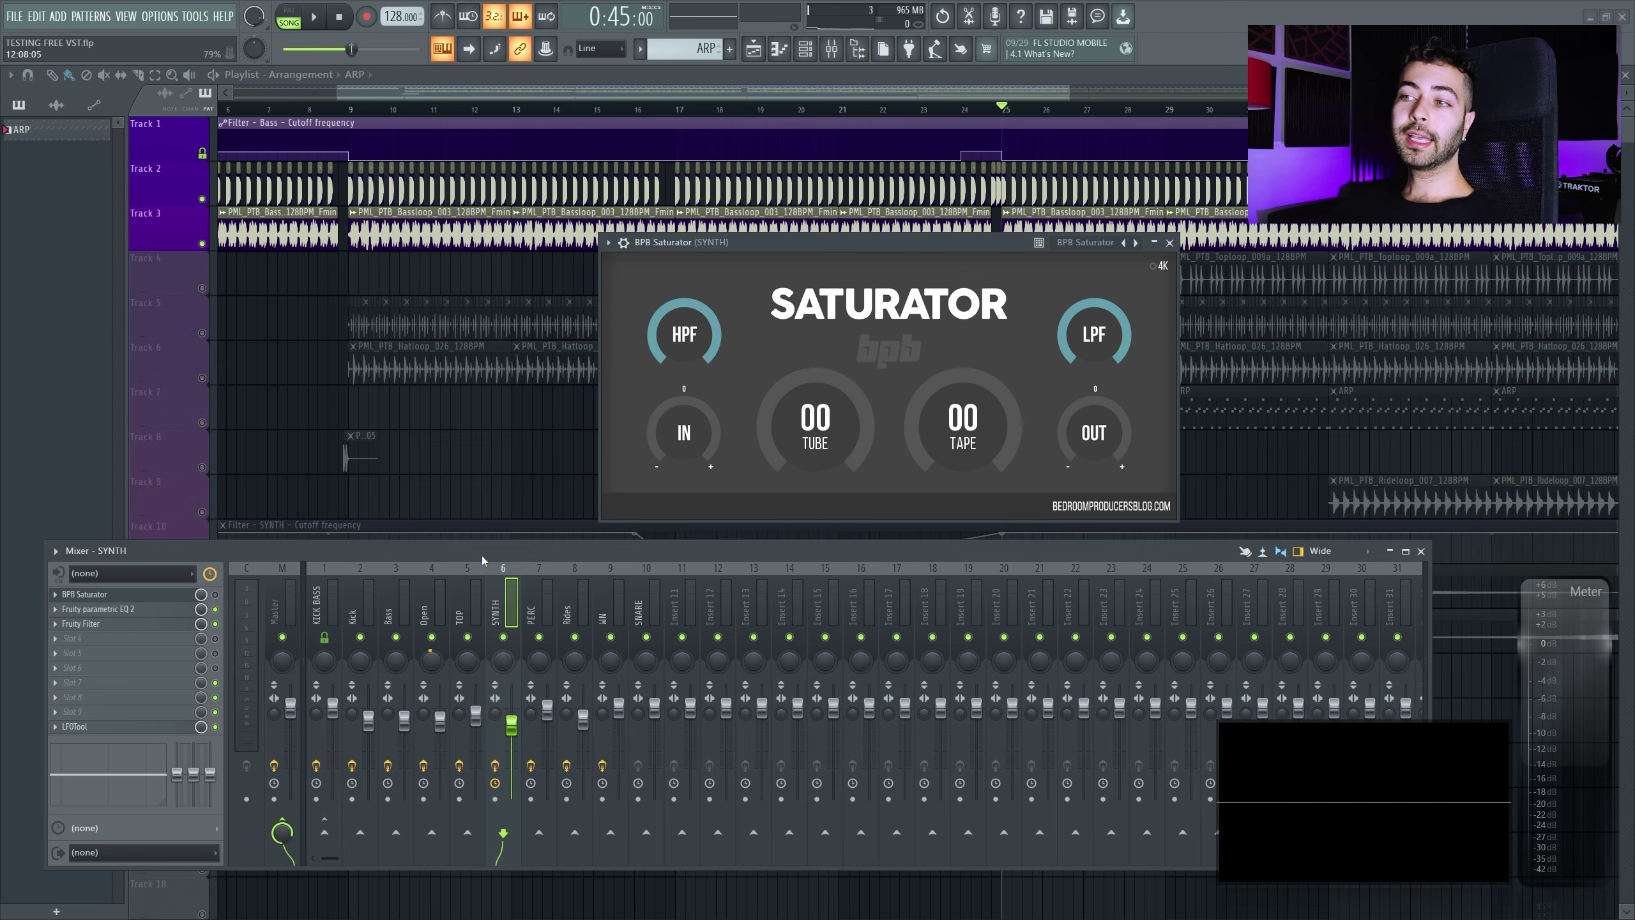
pyautogui.click(351, 833)
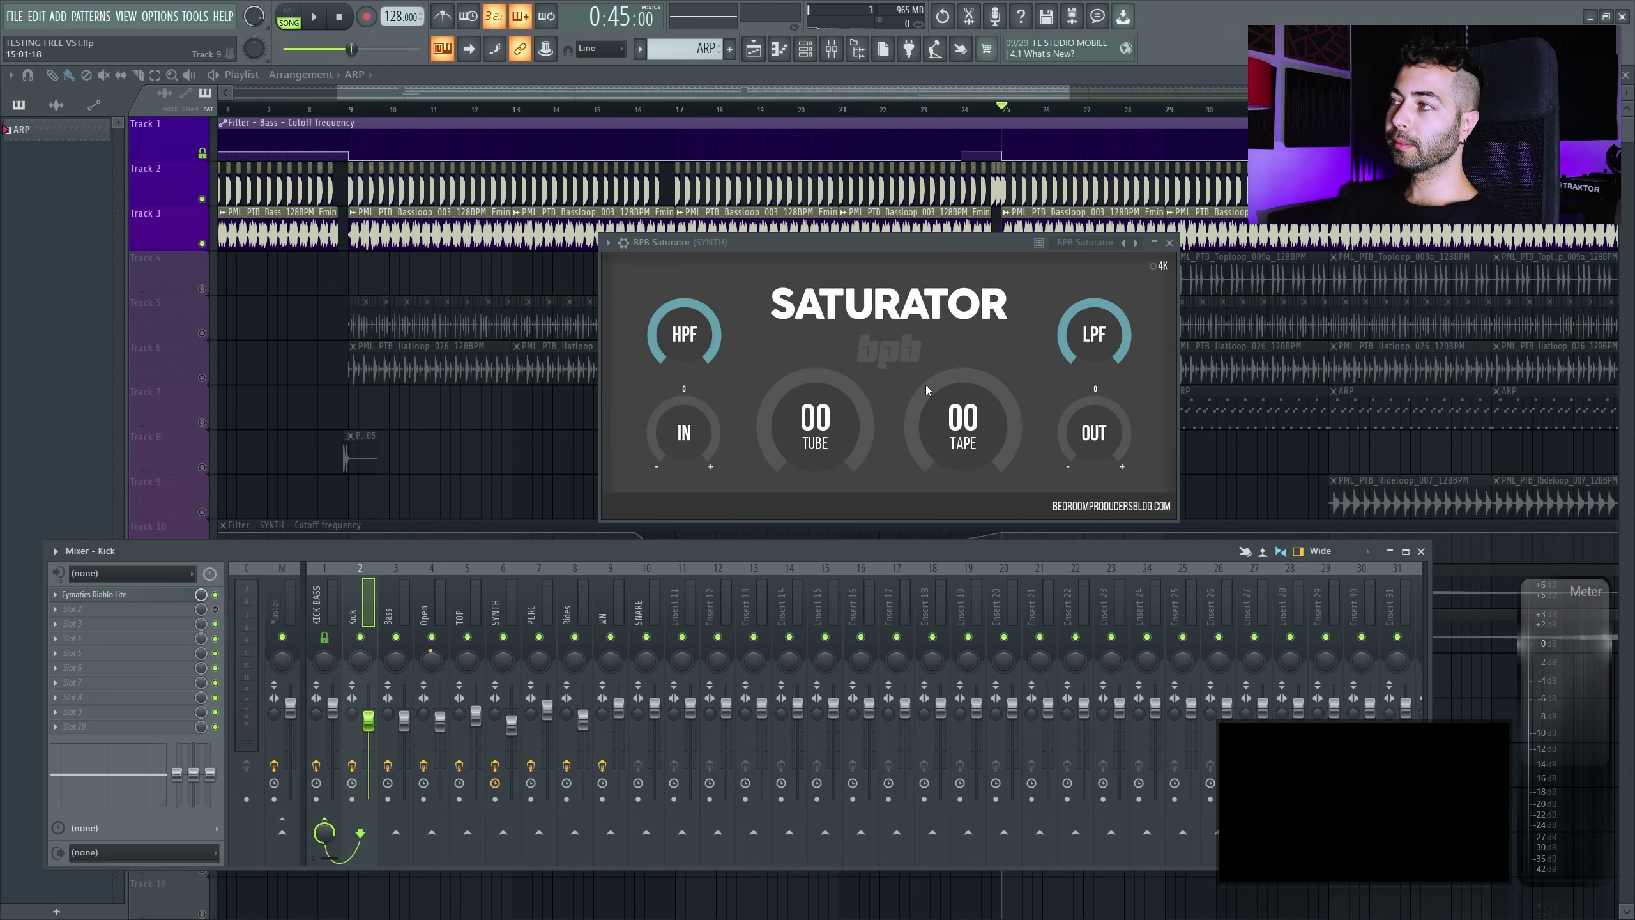
pyautogui.click(488, 600)
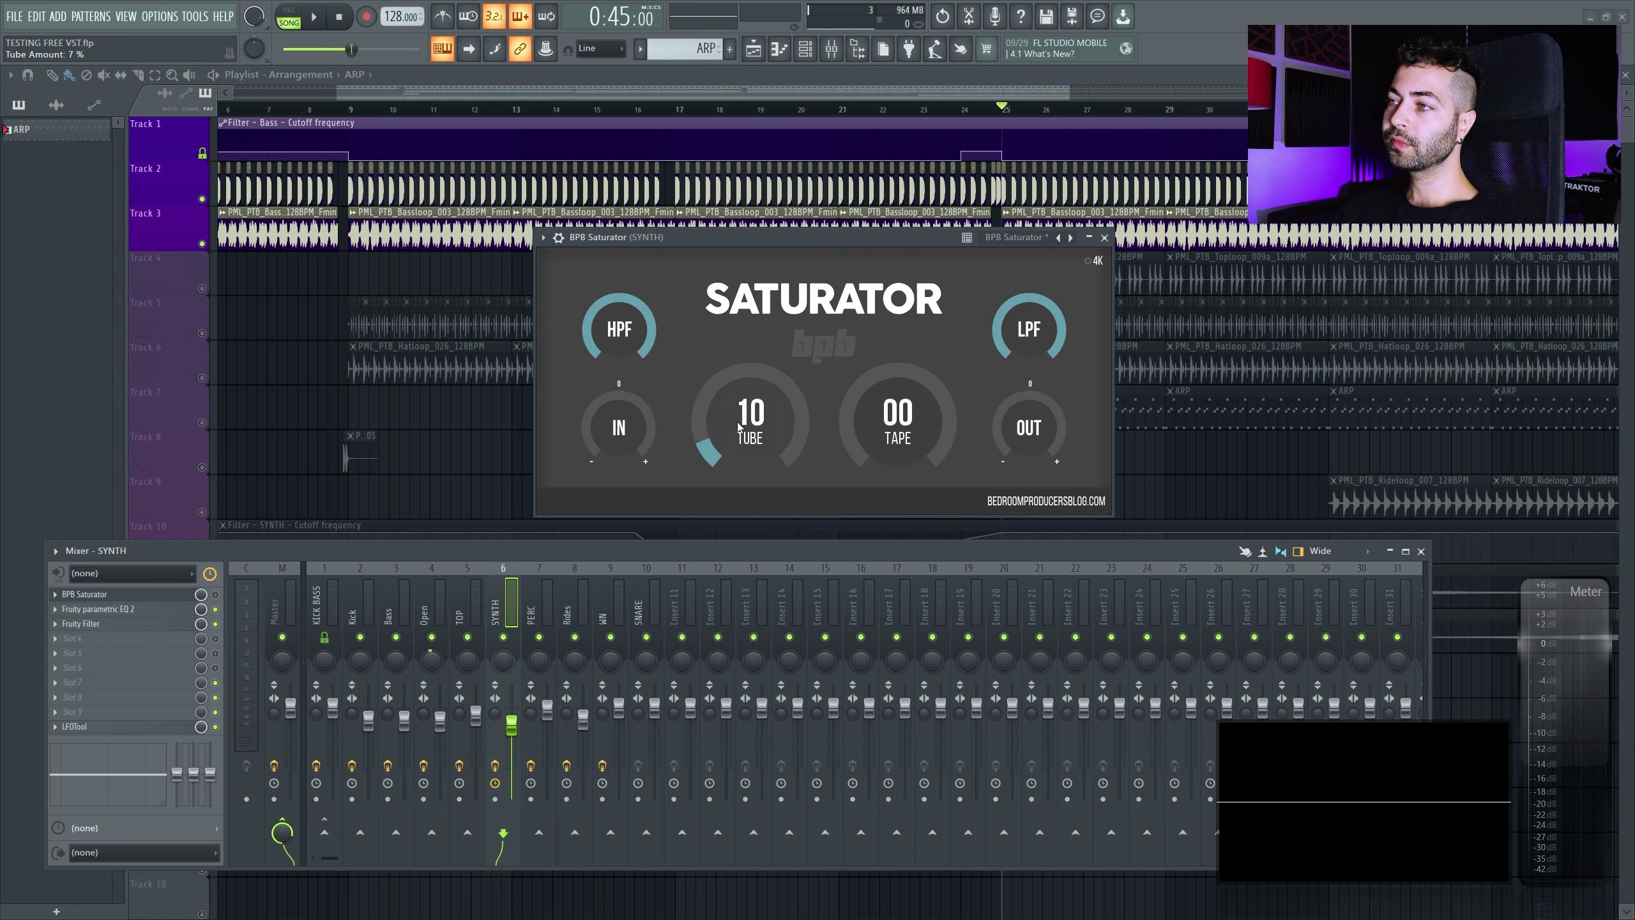
# Set BPB Saturator's Tube and Tape amounts to 00 and enlarge its window with the 4K option
pyautogui.moveTo(738, 426); pyautogui.dragTo(748, 493)
pyautogui.moveTo(895, 406); pyautogui.dragTo(892, 477)
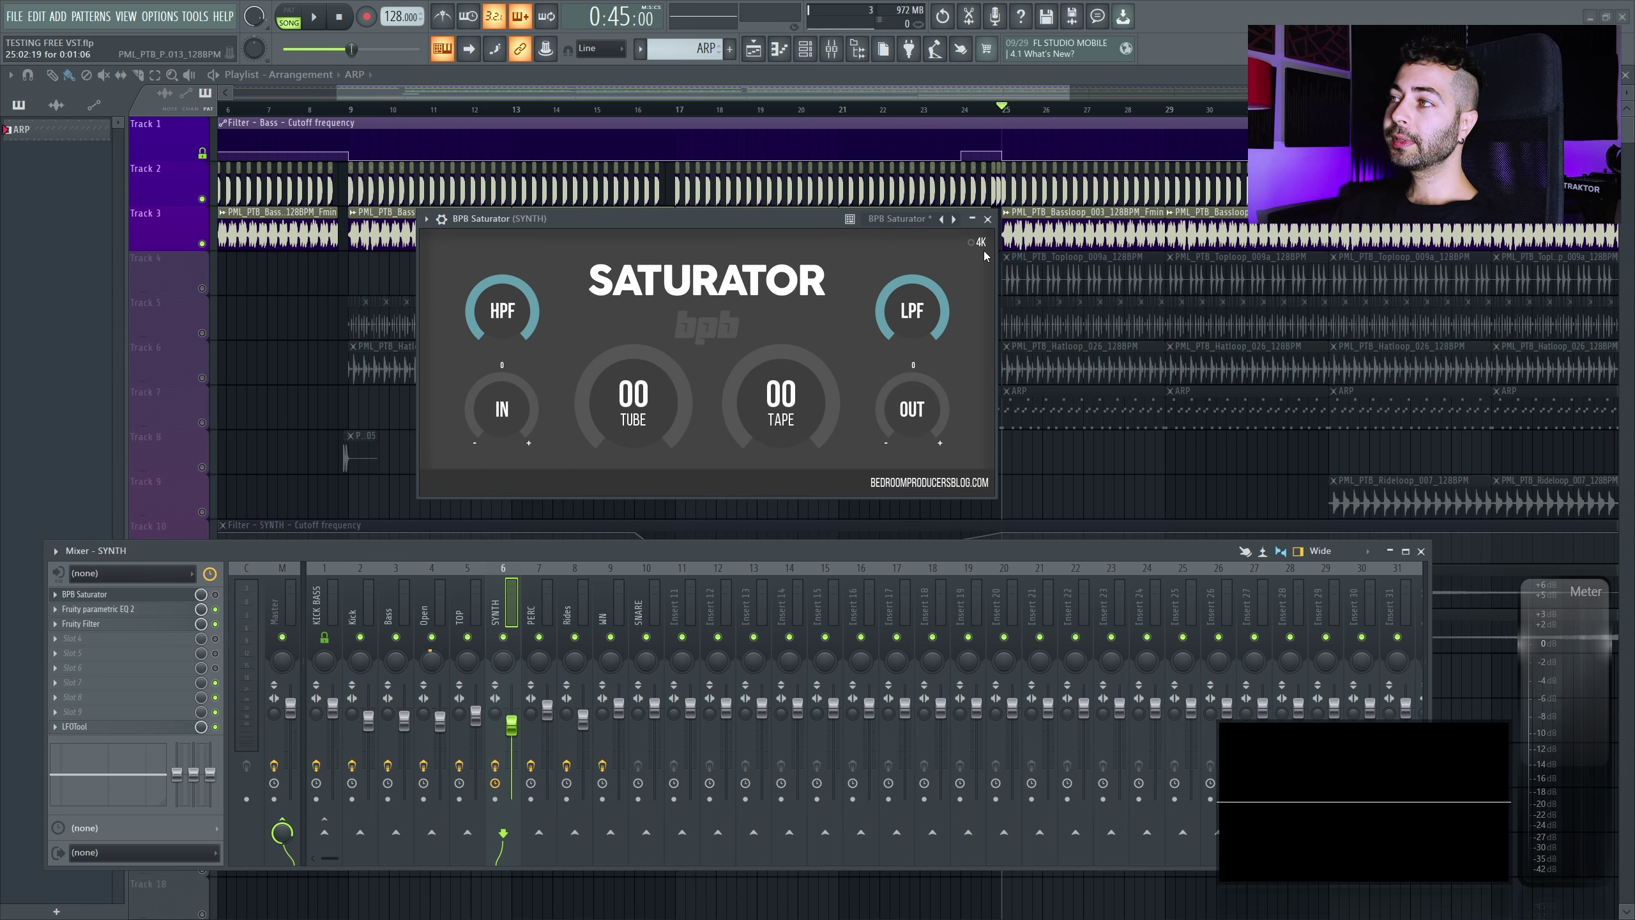
pyautogui.click(976, 244)
pyautogui.moveTo(912, 224); pyautogui.dragTo(857, 228)
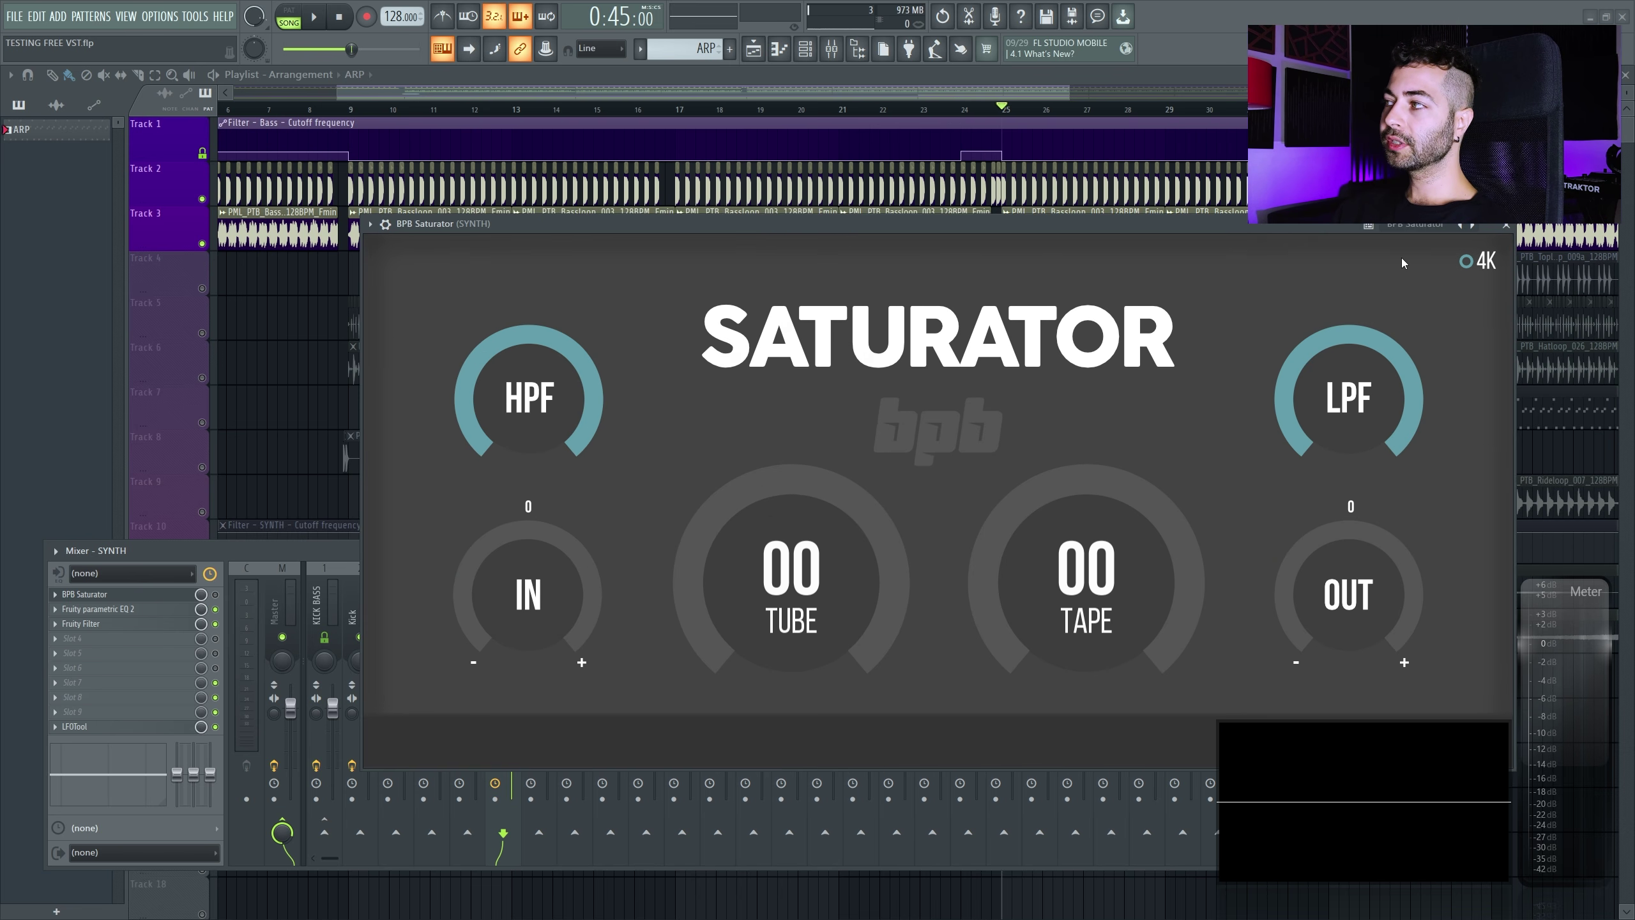
# Turn off BPB Saturator's 4K size, solo the ARP on Track 7, and move the plugin window below that track
pyautogui.click(1464, 260)
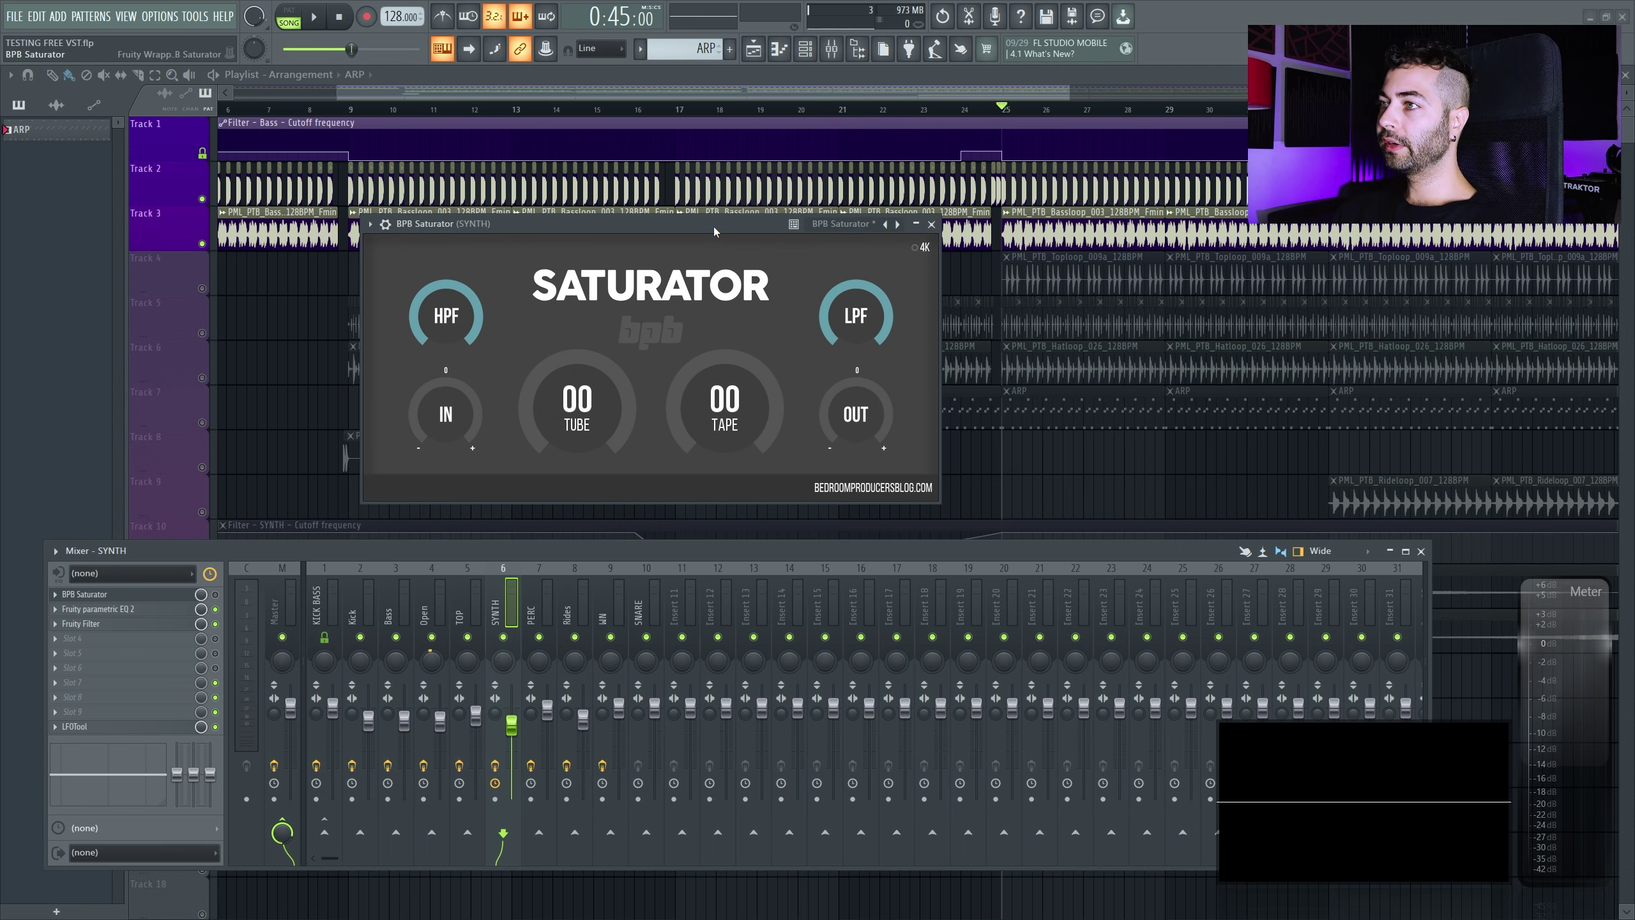
pyautogui.moveTo(713, 226); pyautogui.dragTo(789, 281)
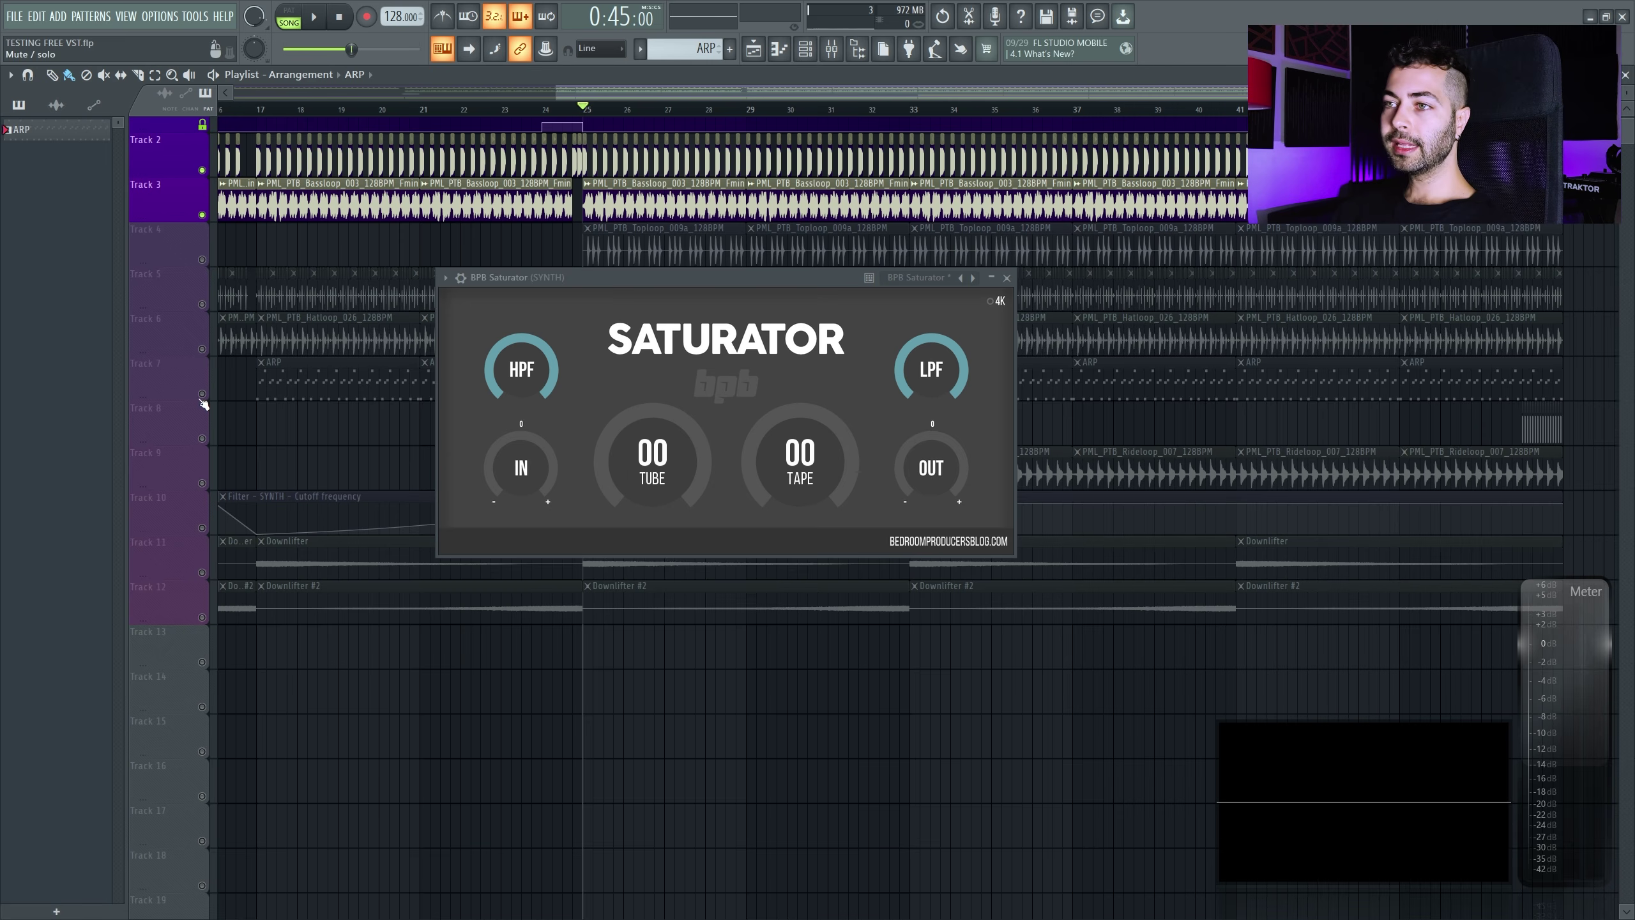
pyautogui.rightClick(203, 394)
pyautogui.moveTo(628, 284); pyautogui.dragTo(625, 446)
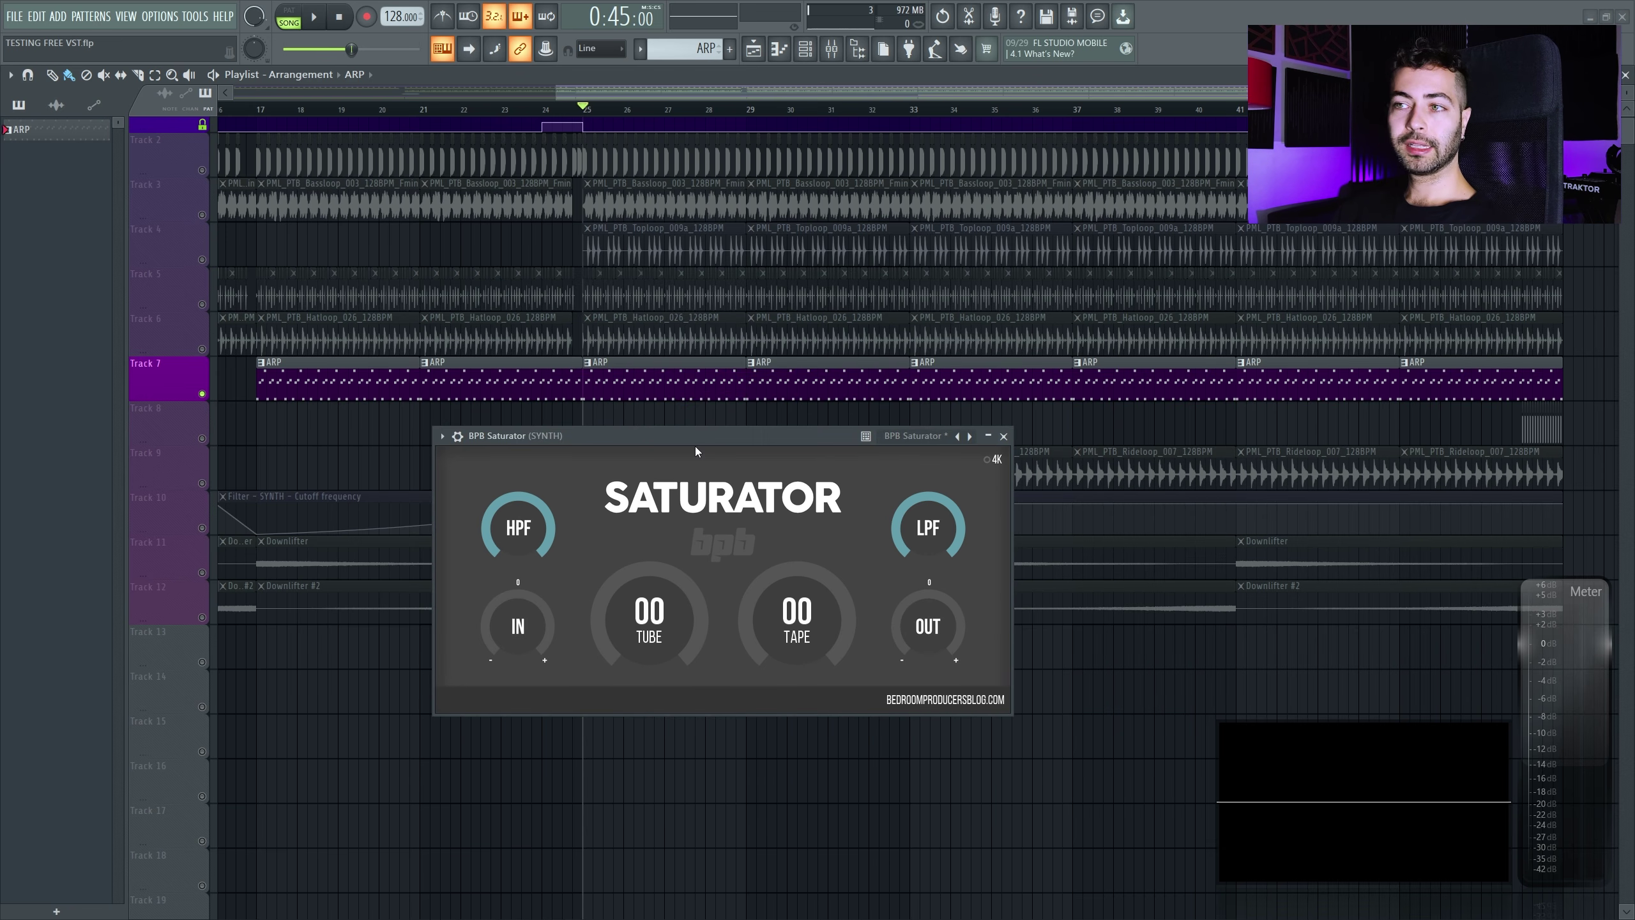
# Play the soloed ARP and try BPB Saturator with the Tube amount at 25 and the Tape amount at 17
pyautogui.moveTo(964, 465)
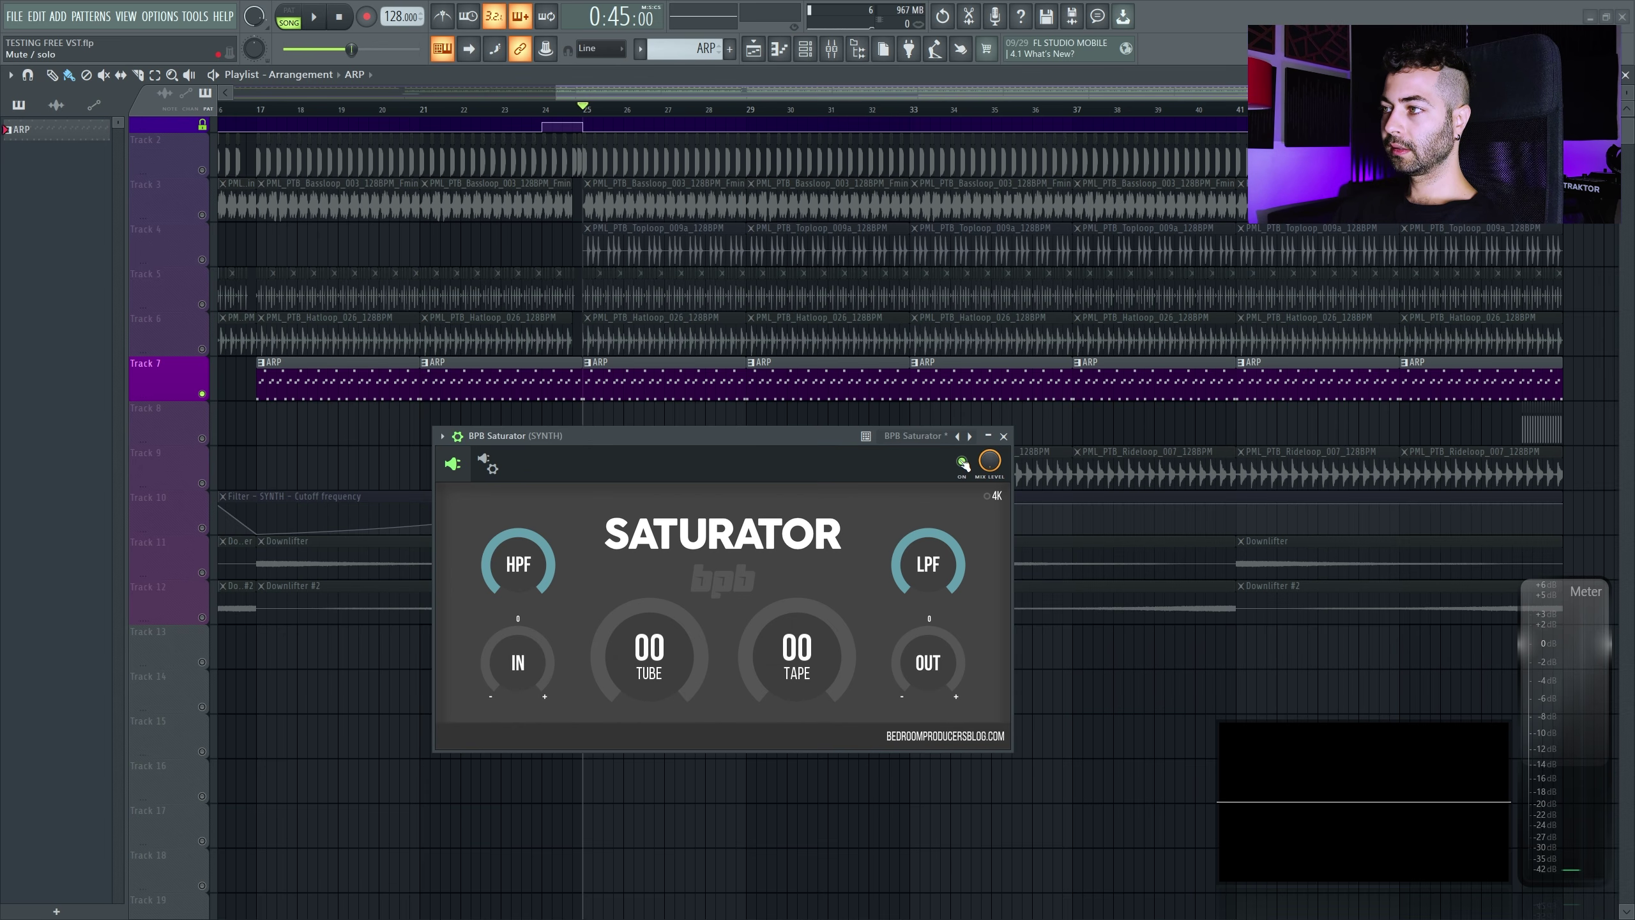
pyautogui.press('space')
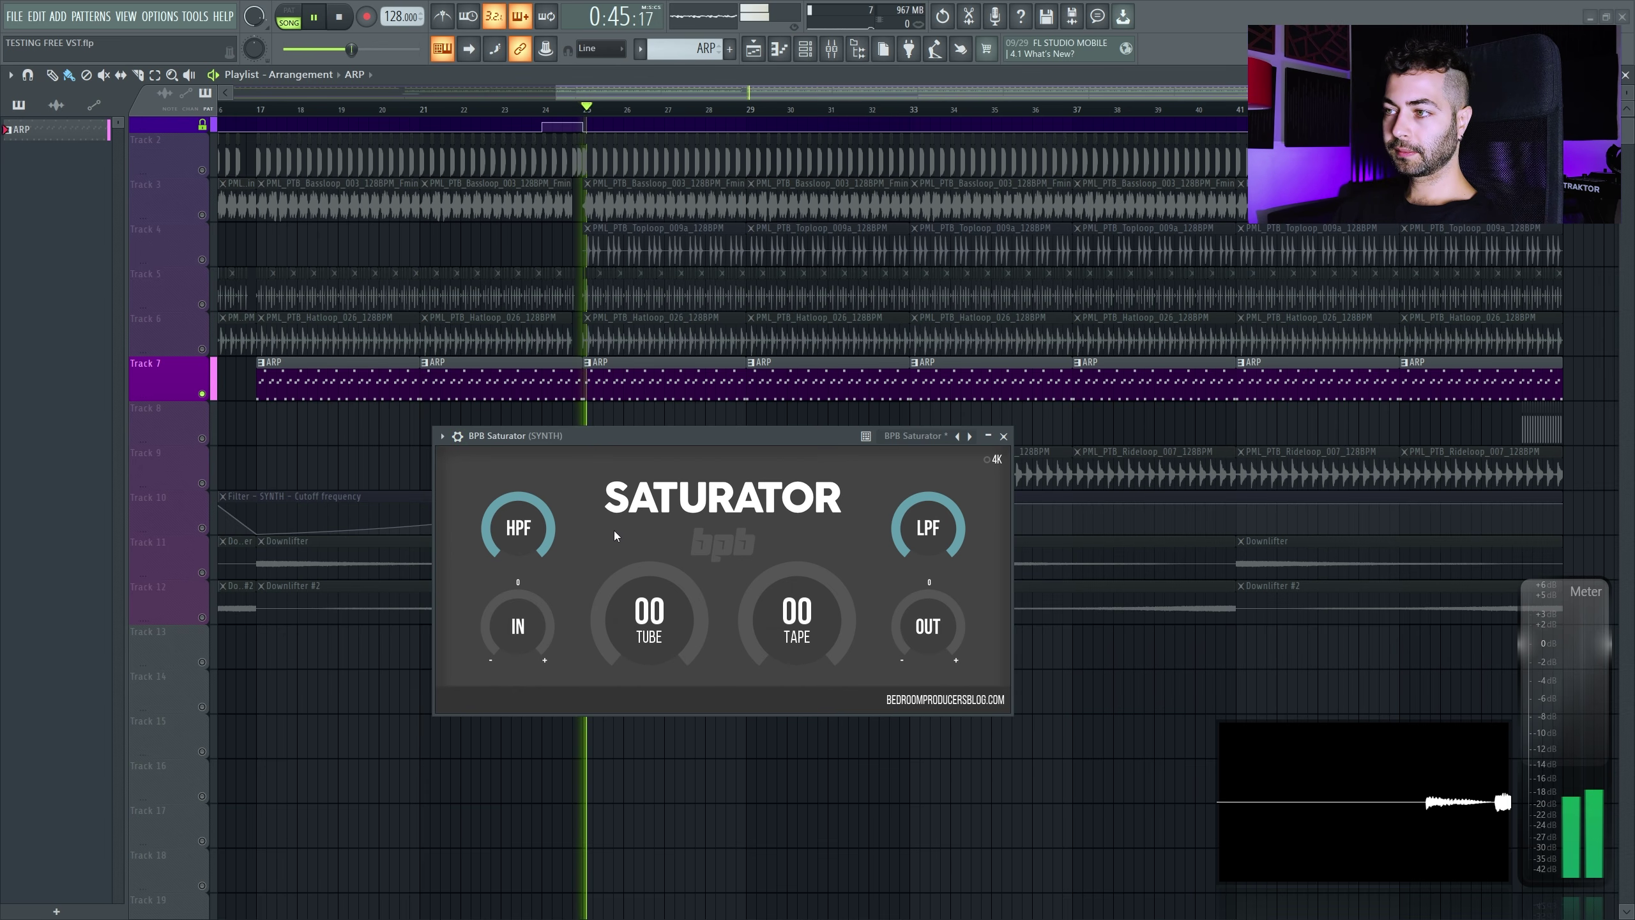
pyautogui.moveTo(626, 594); pyautogui.dragTo(776, 651)
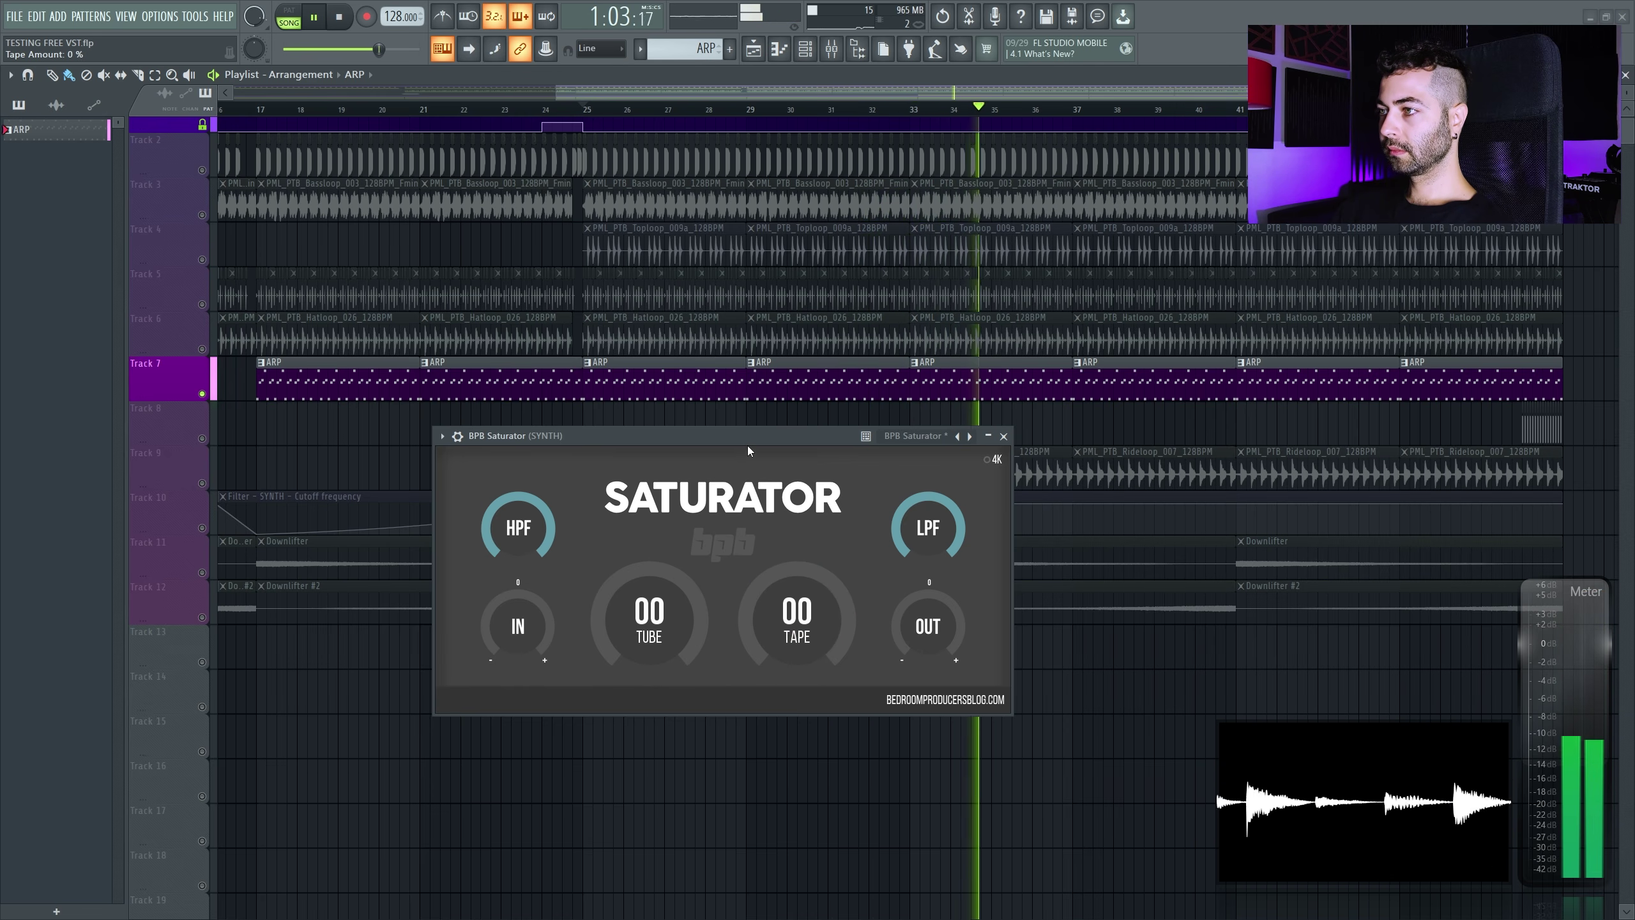
pyautogui.press('space')
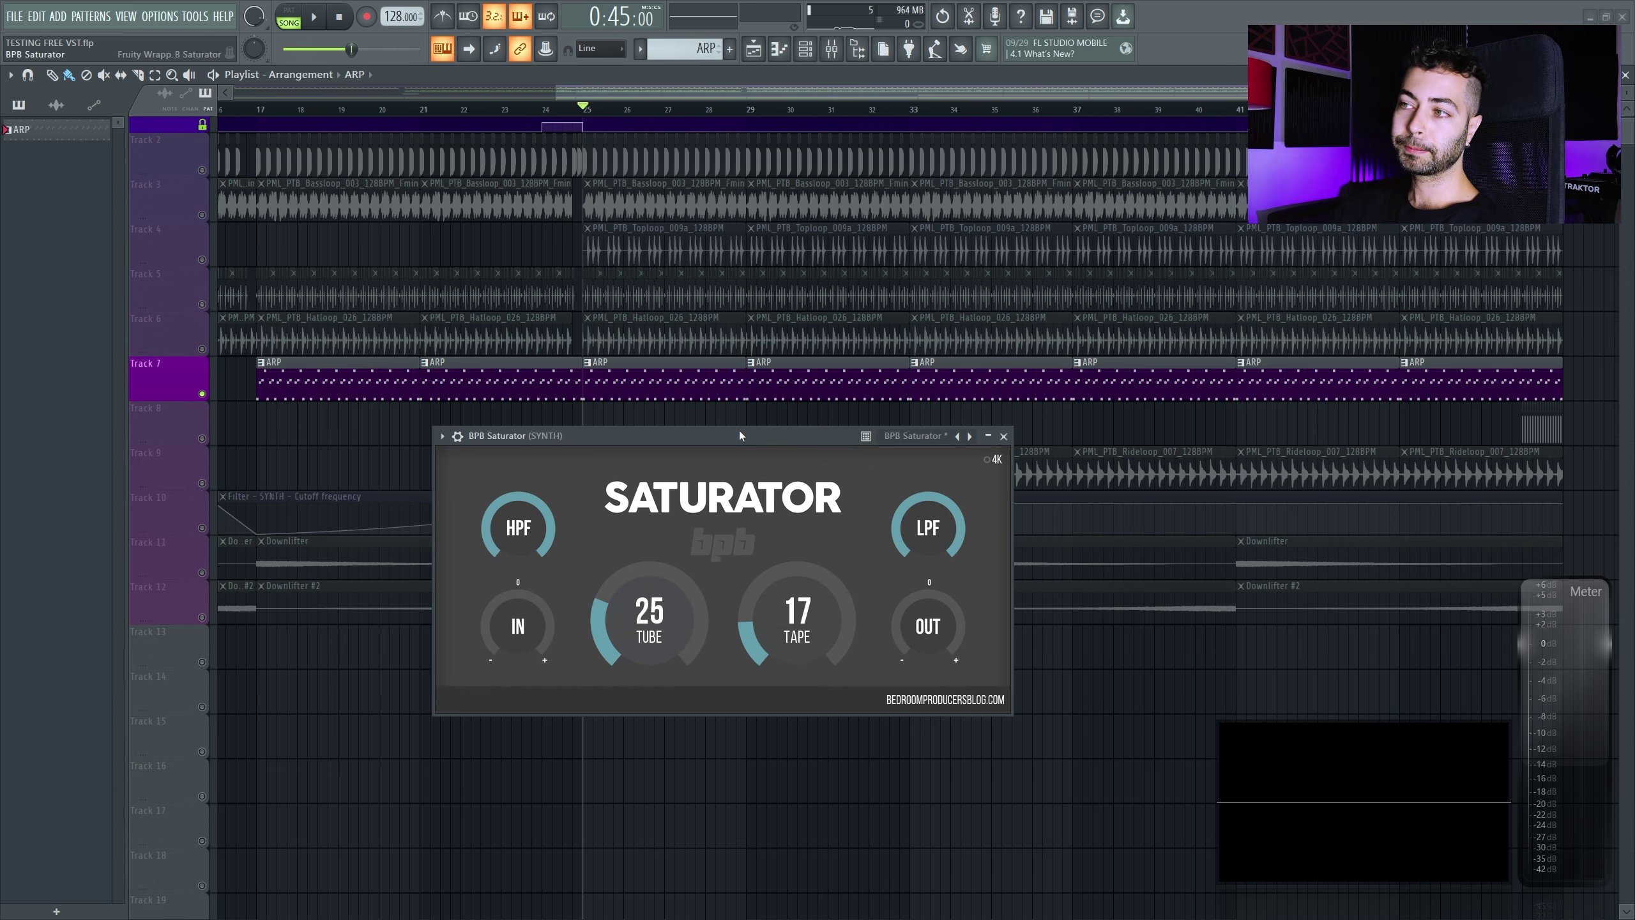
# Raise BPB Saturator's Tube amount to 29 and Tape amount to 35 while the ARP plays, and lower the OUT gain to compensate
pyautogui.press('space')
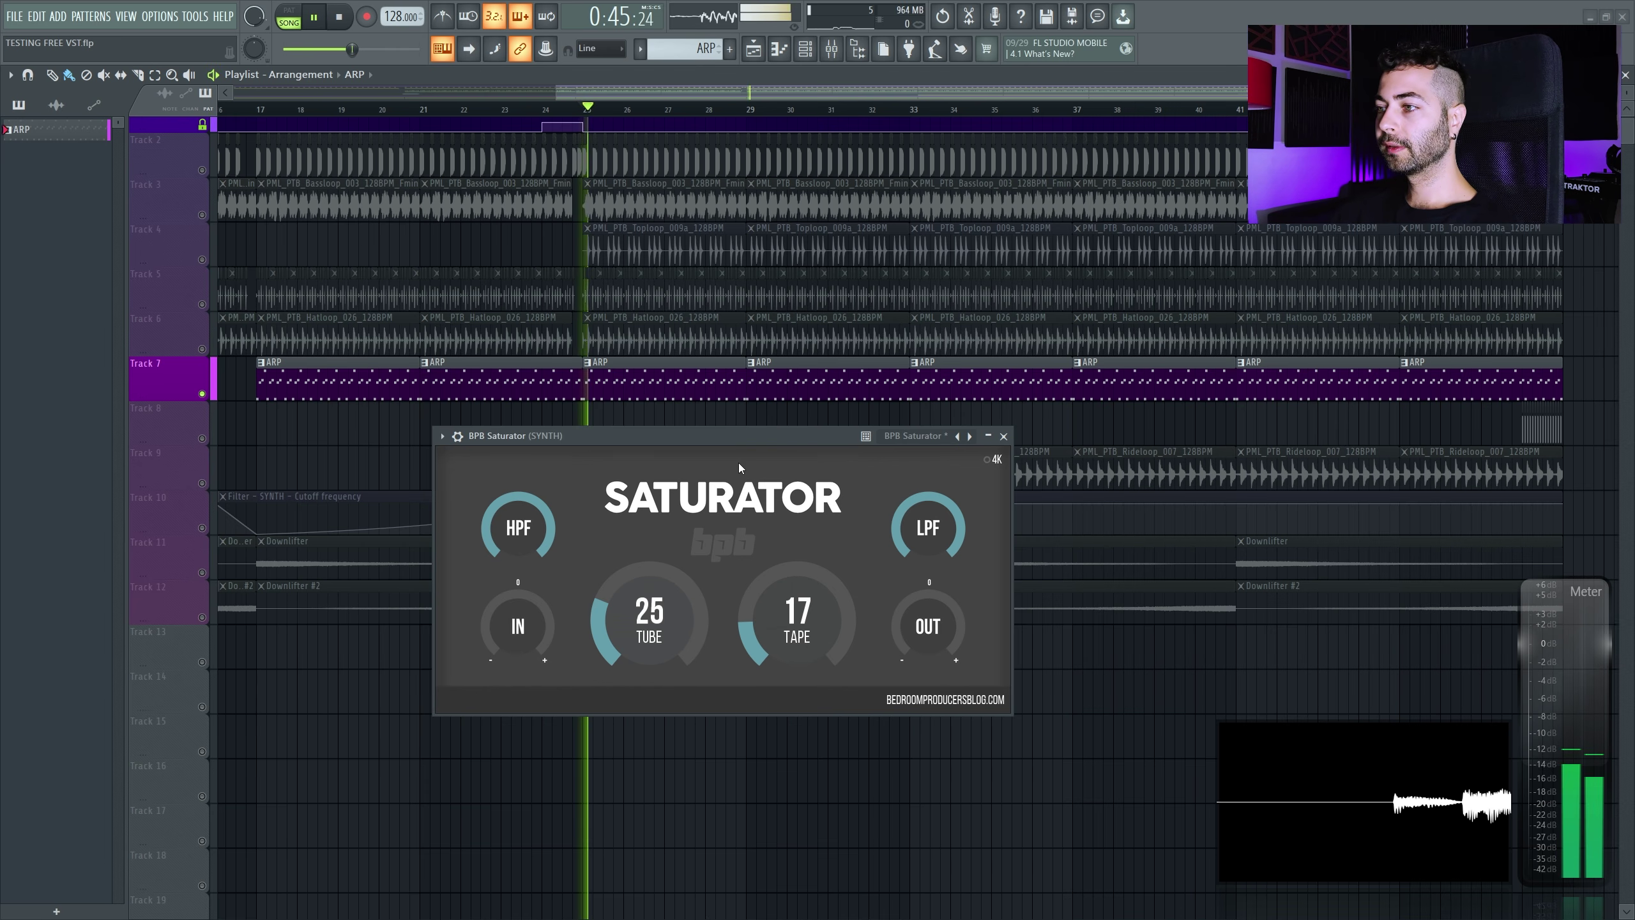
pyautogui.scroll(6, 797, 618)
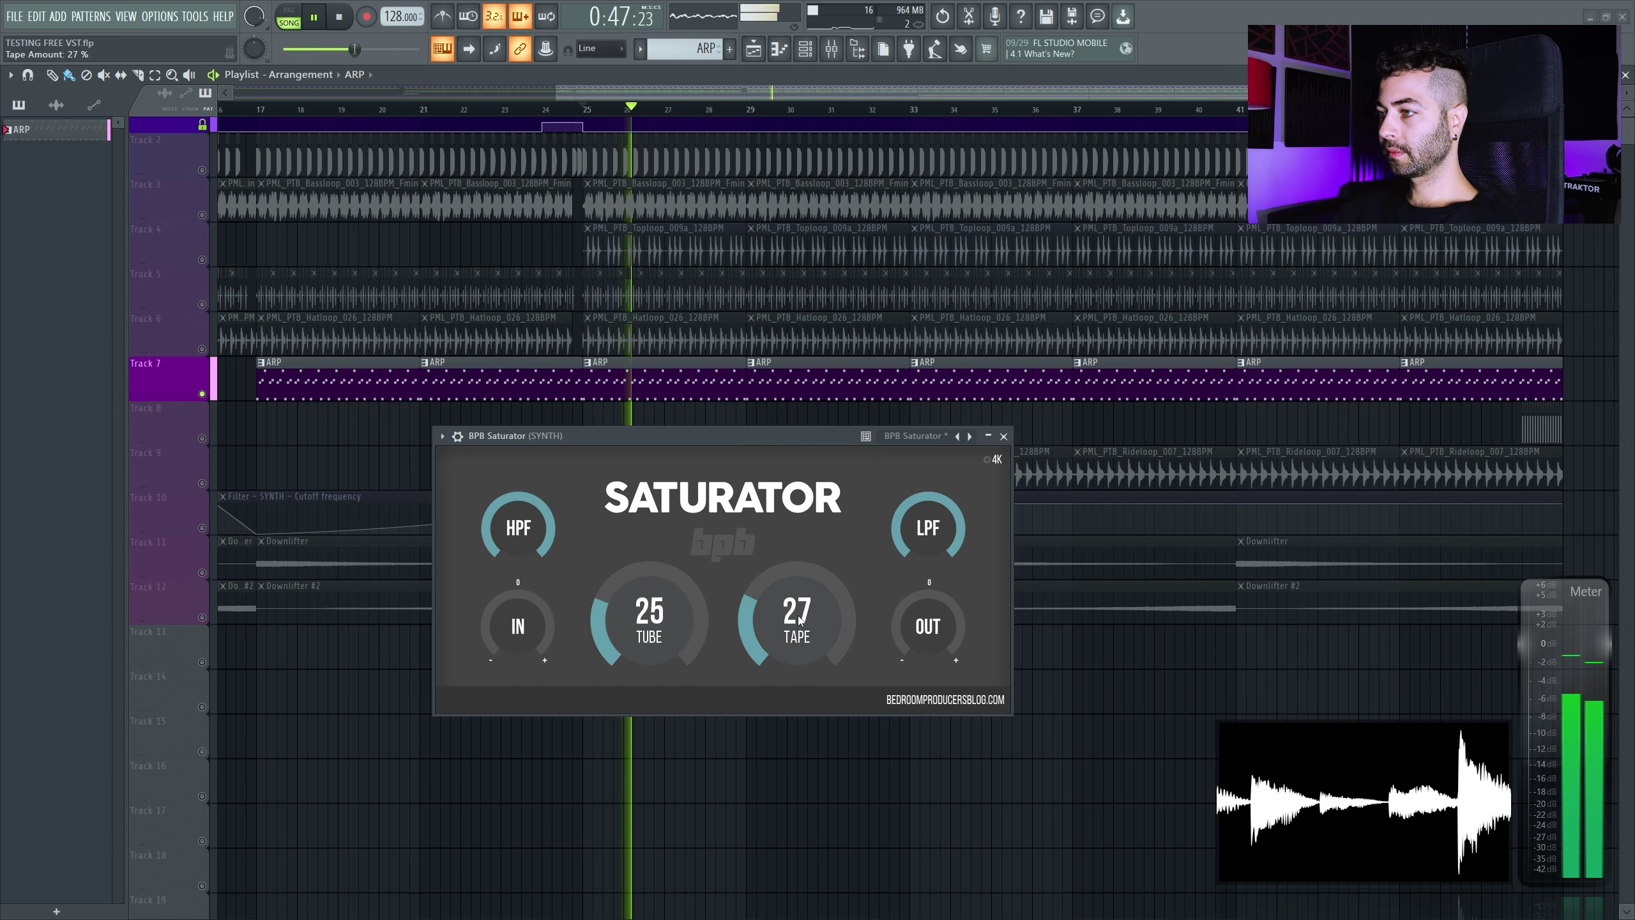
pyautogui.scroll(-1, 796, 618)
pyautogui.scroll(-2, 923, 619)
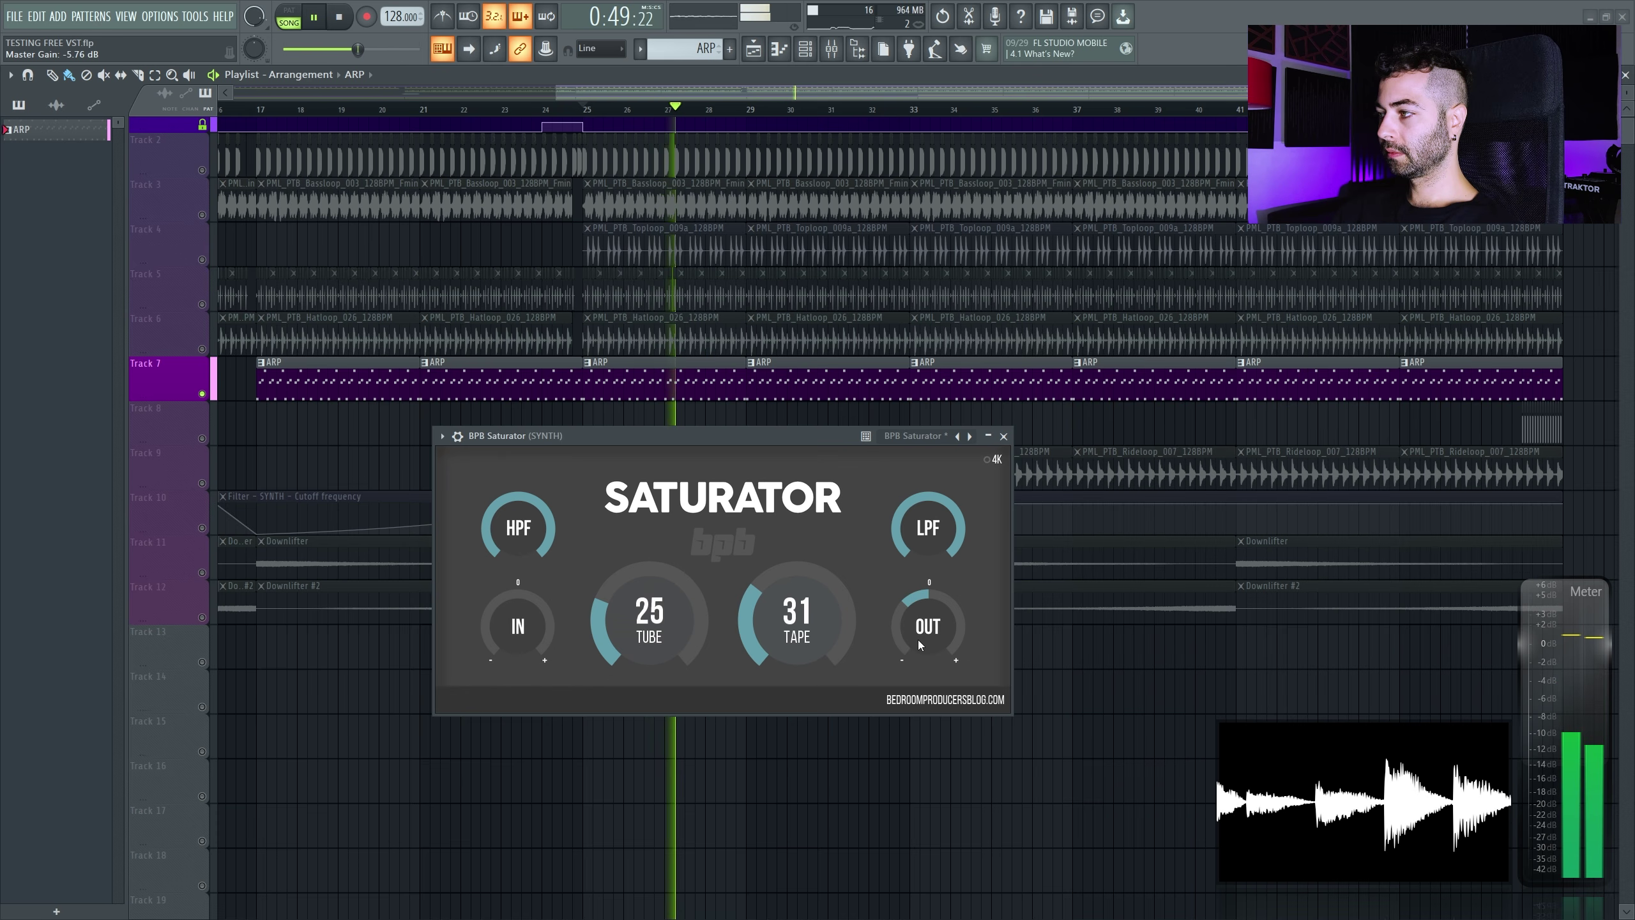
pyautogui.scroll(6, 766, 626)
pyautogui.scroll(3, 765, 620)
pyautogui.scroll(-1, 649, 618)
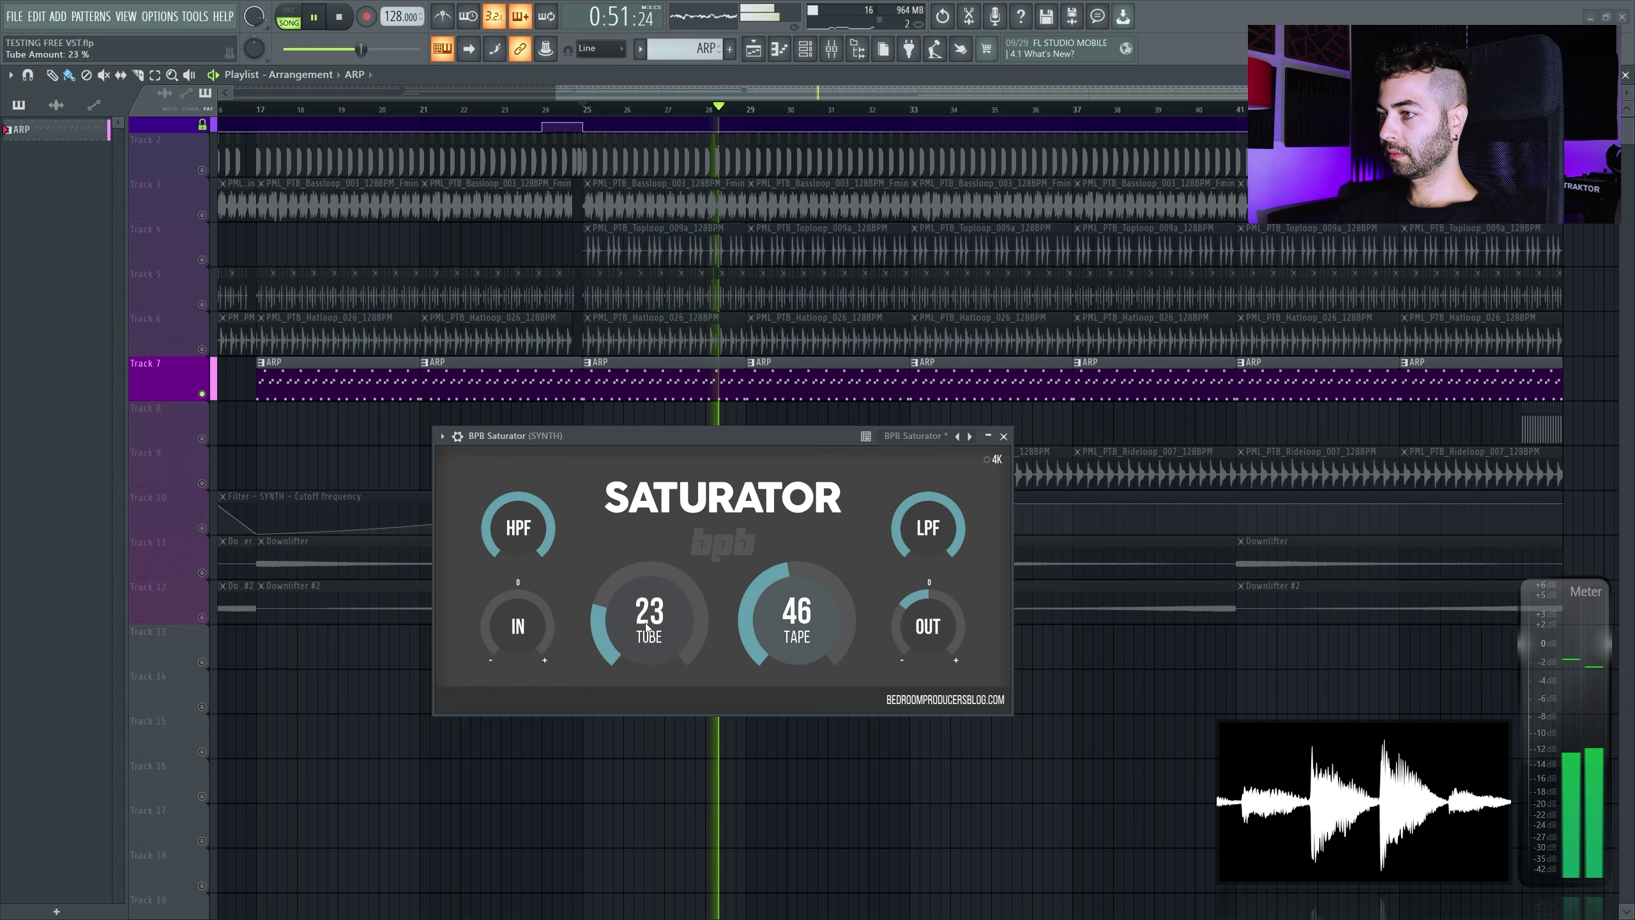
pyautogui.scroll(-5, 796, 619)
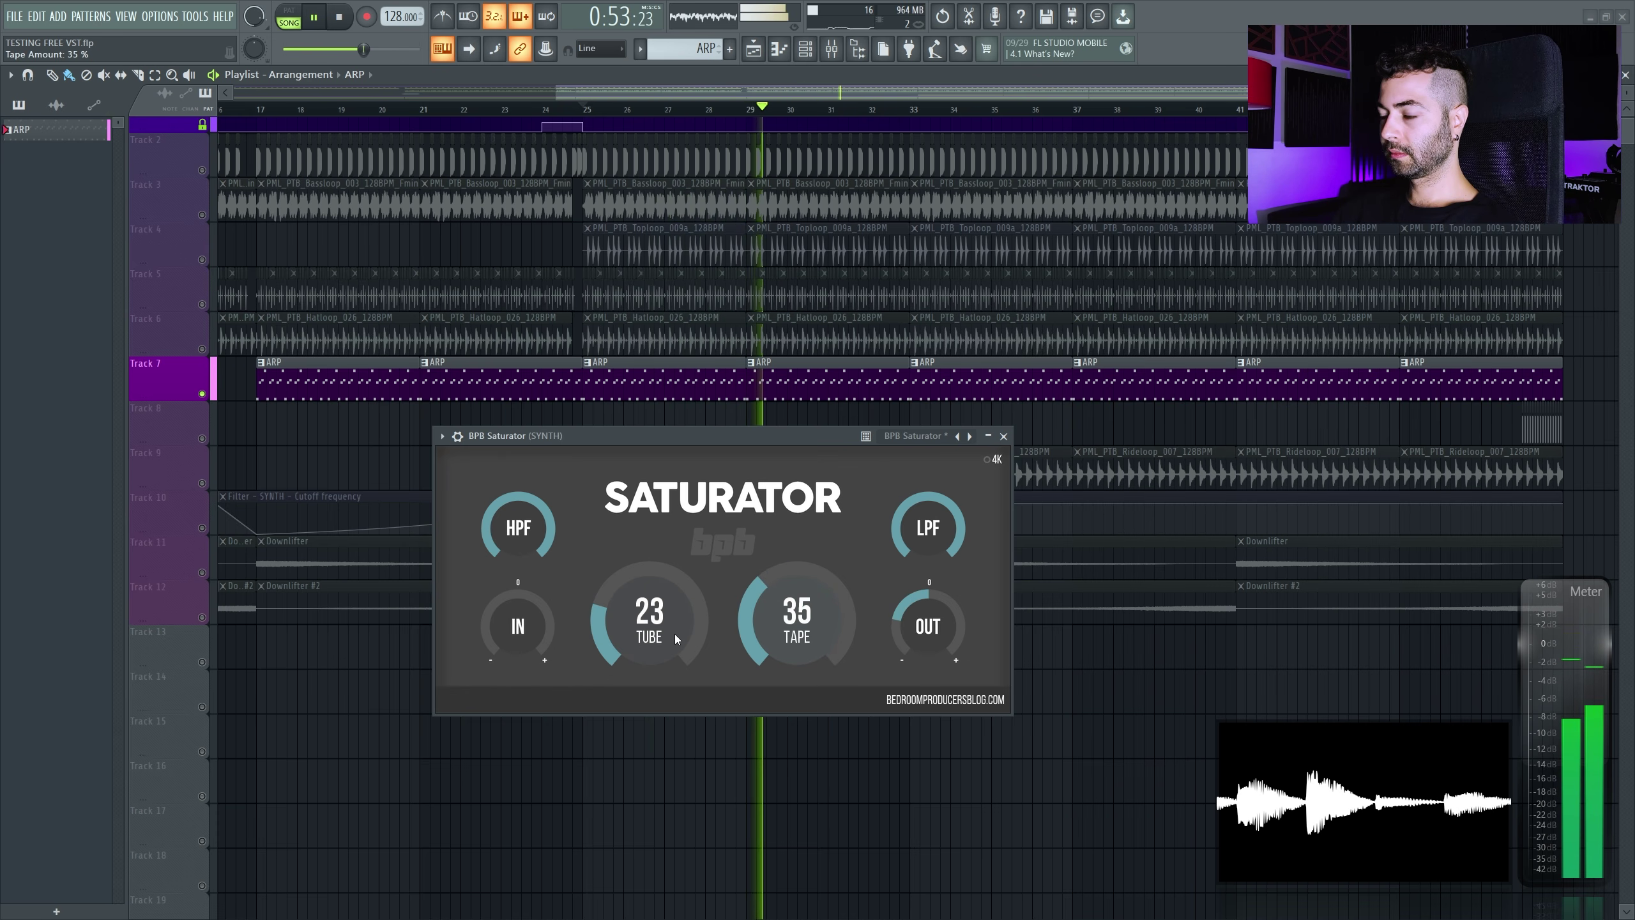
pyautogui.scroll(7, 654, 612)
pyautogui.scroll(-4, 654, 612)
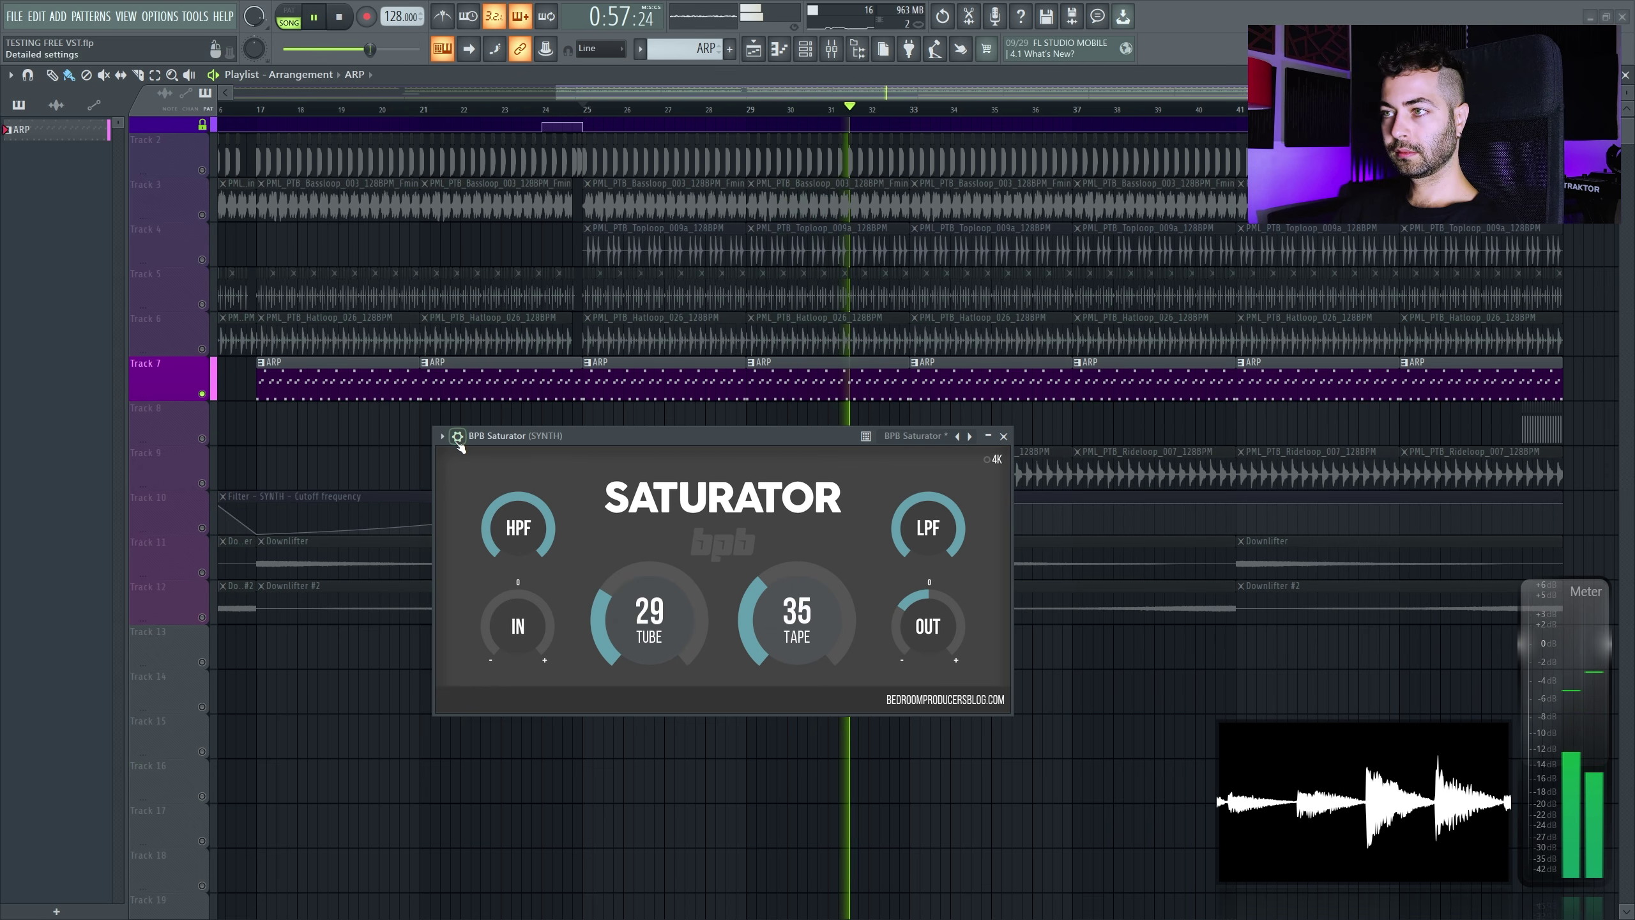
# Compare the soloed ARP with BPB Saturator bypassed and enabled, restarting playback from bar 25
pyautogui.click(968, 467)
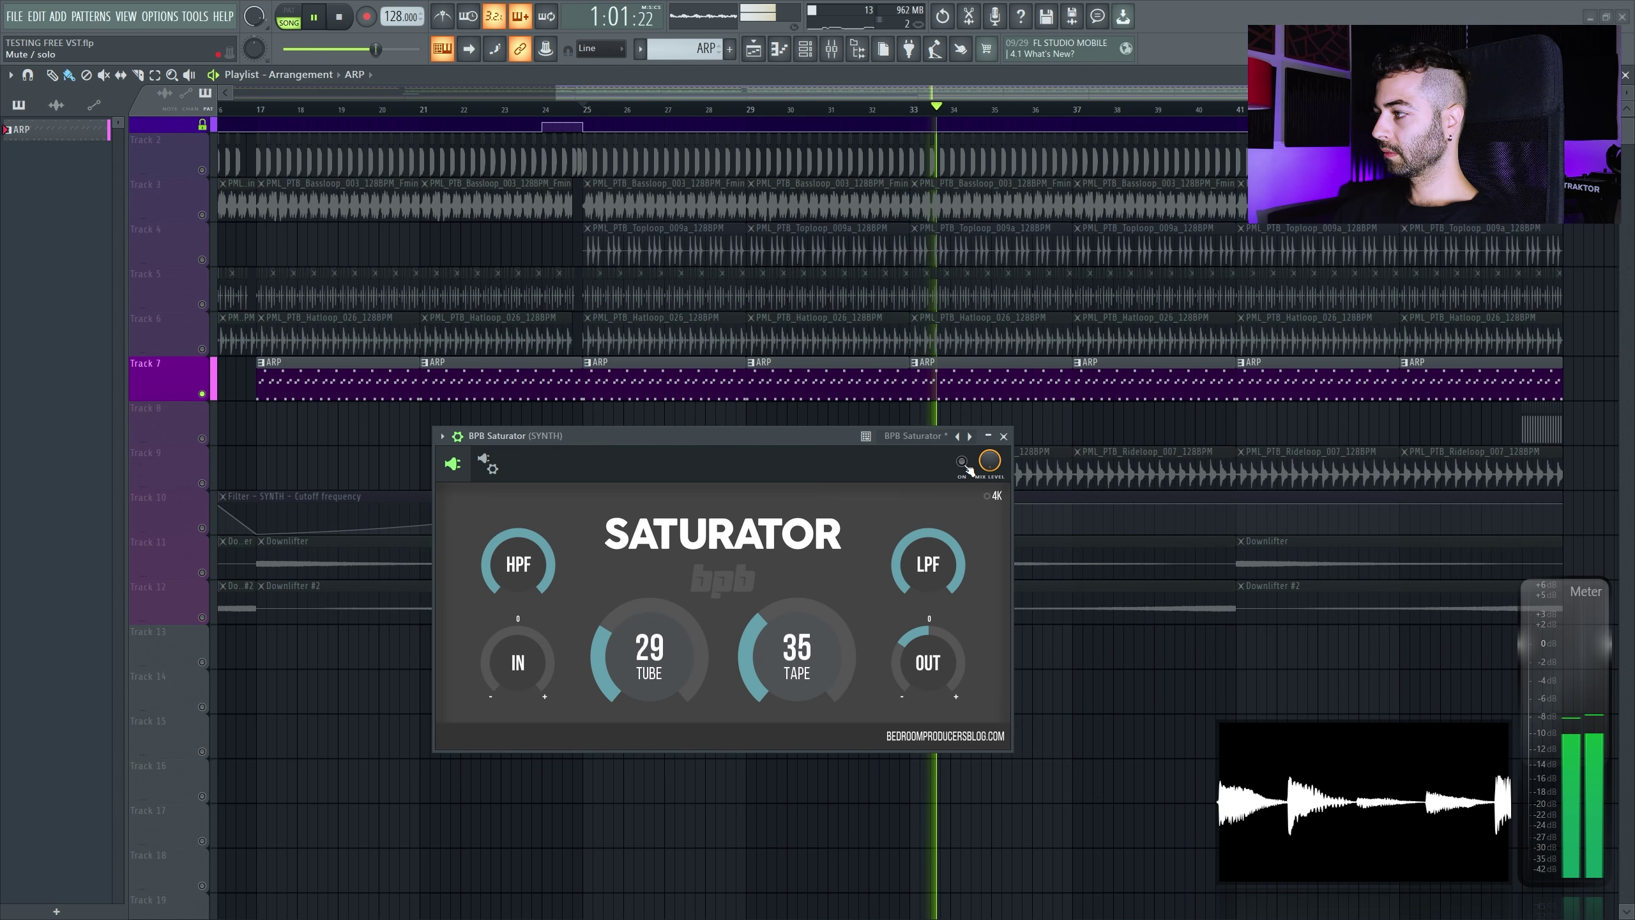
pyautogui.press('space')
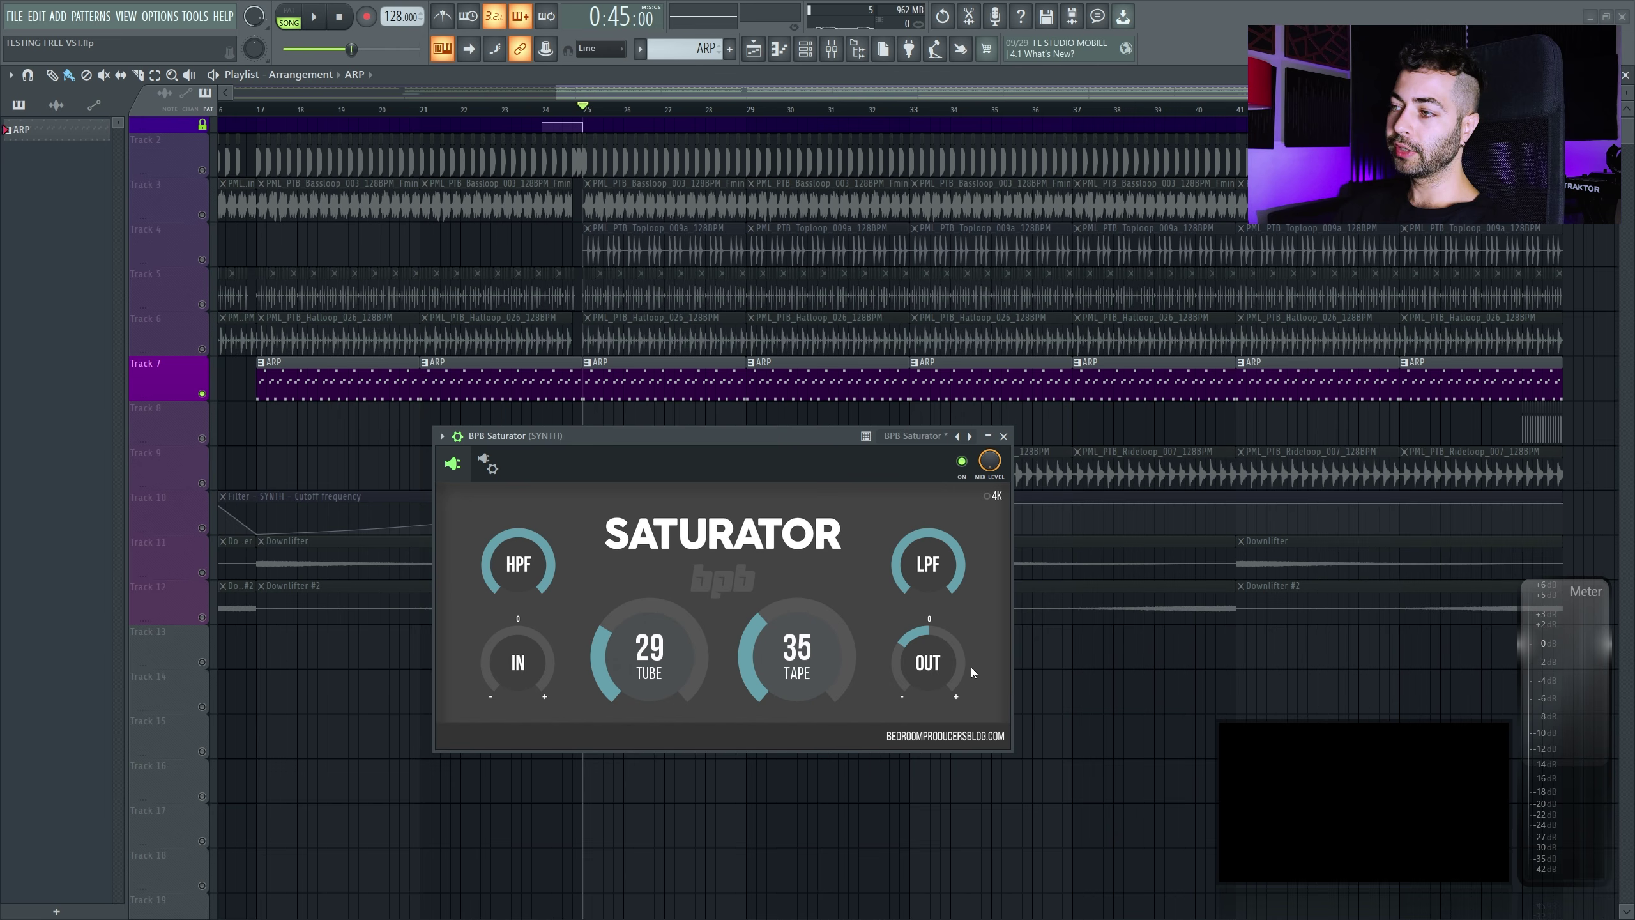
pyautogui.press('space')
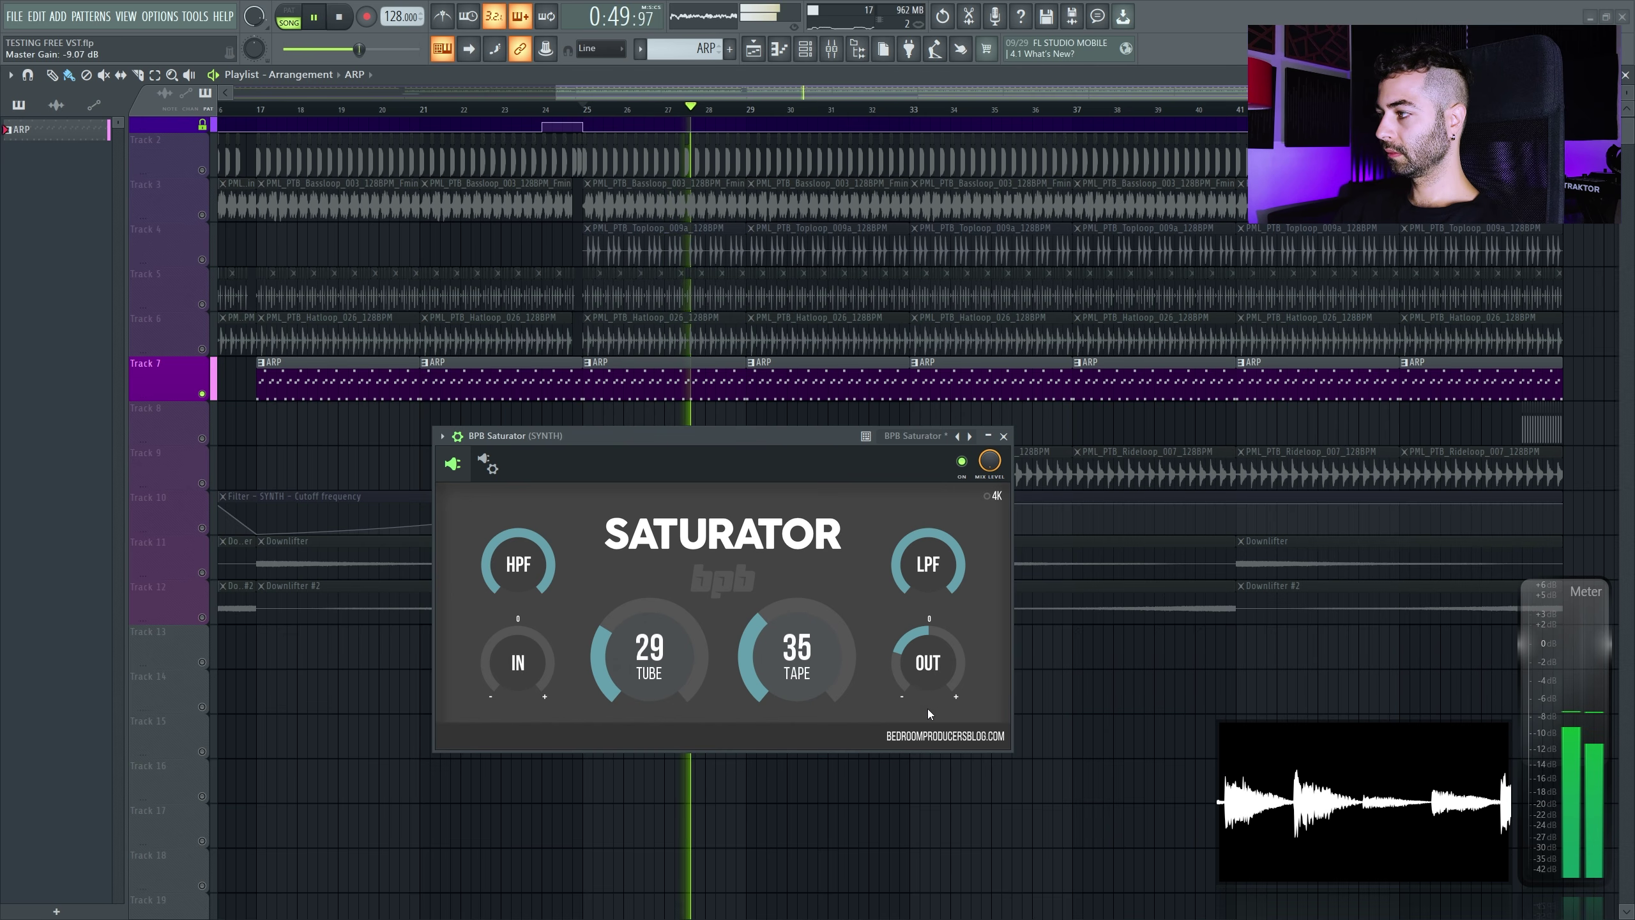
pyautogui.click(964, 462)
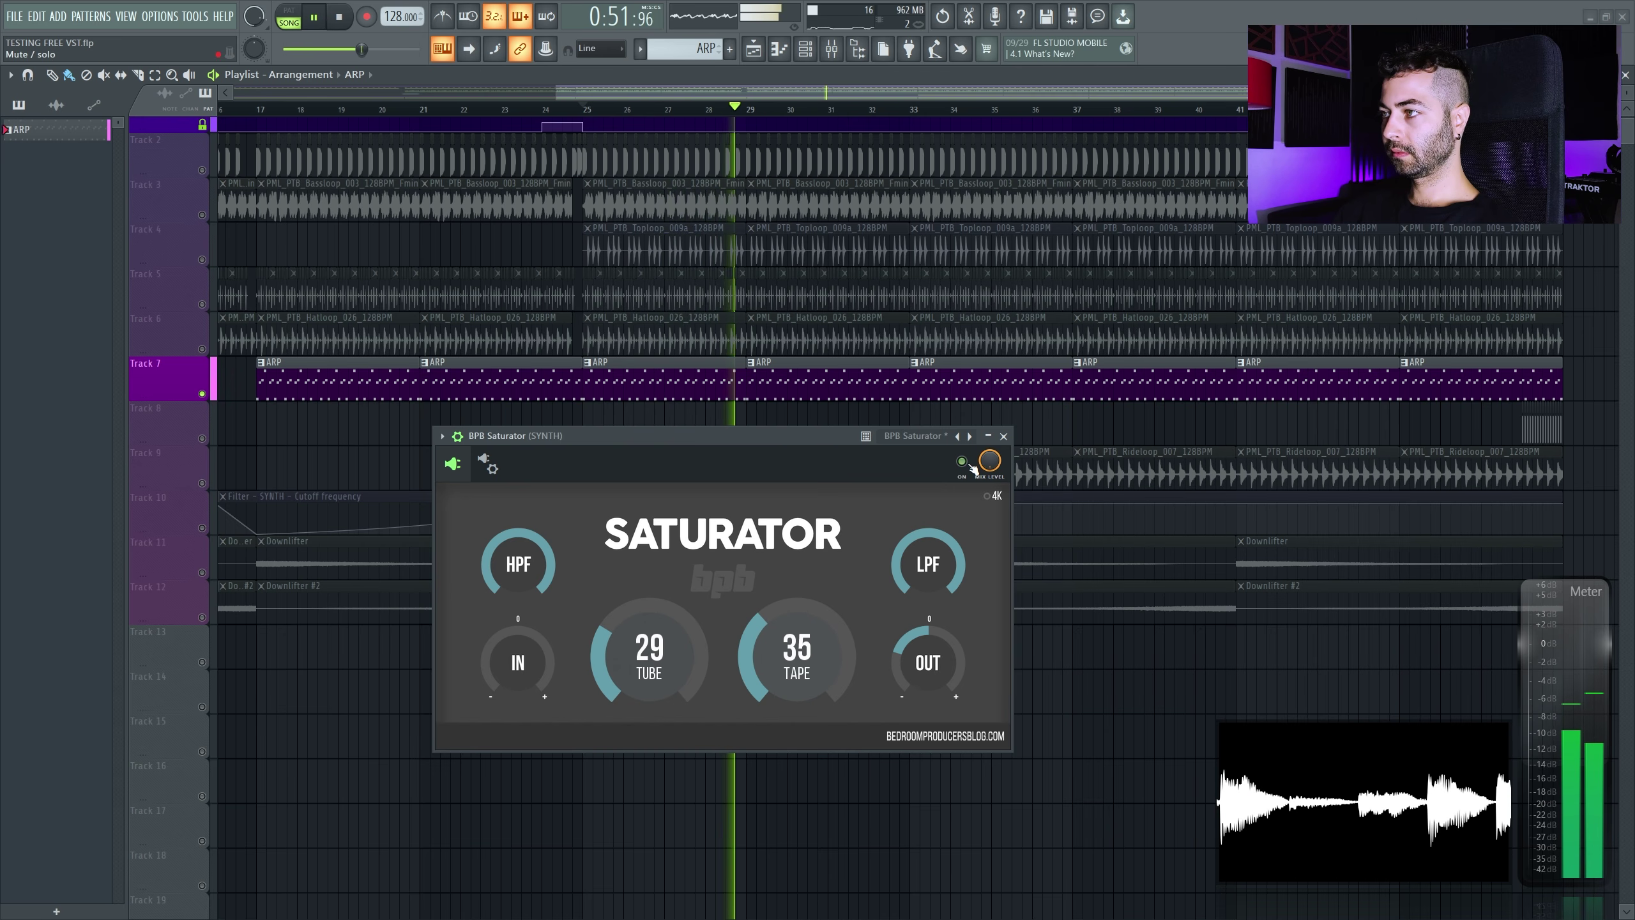
pyautogui.click(969, 465)
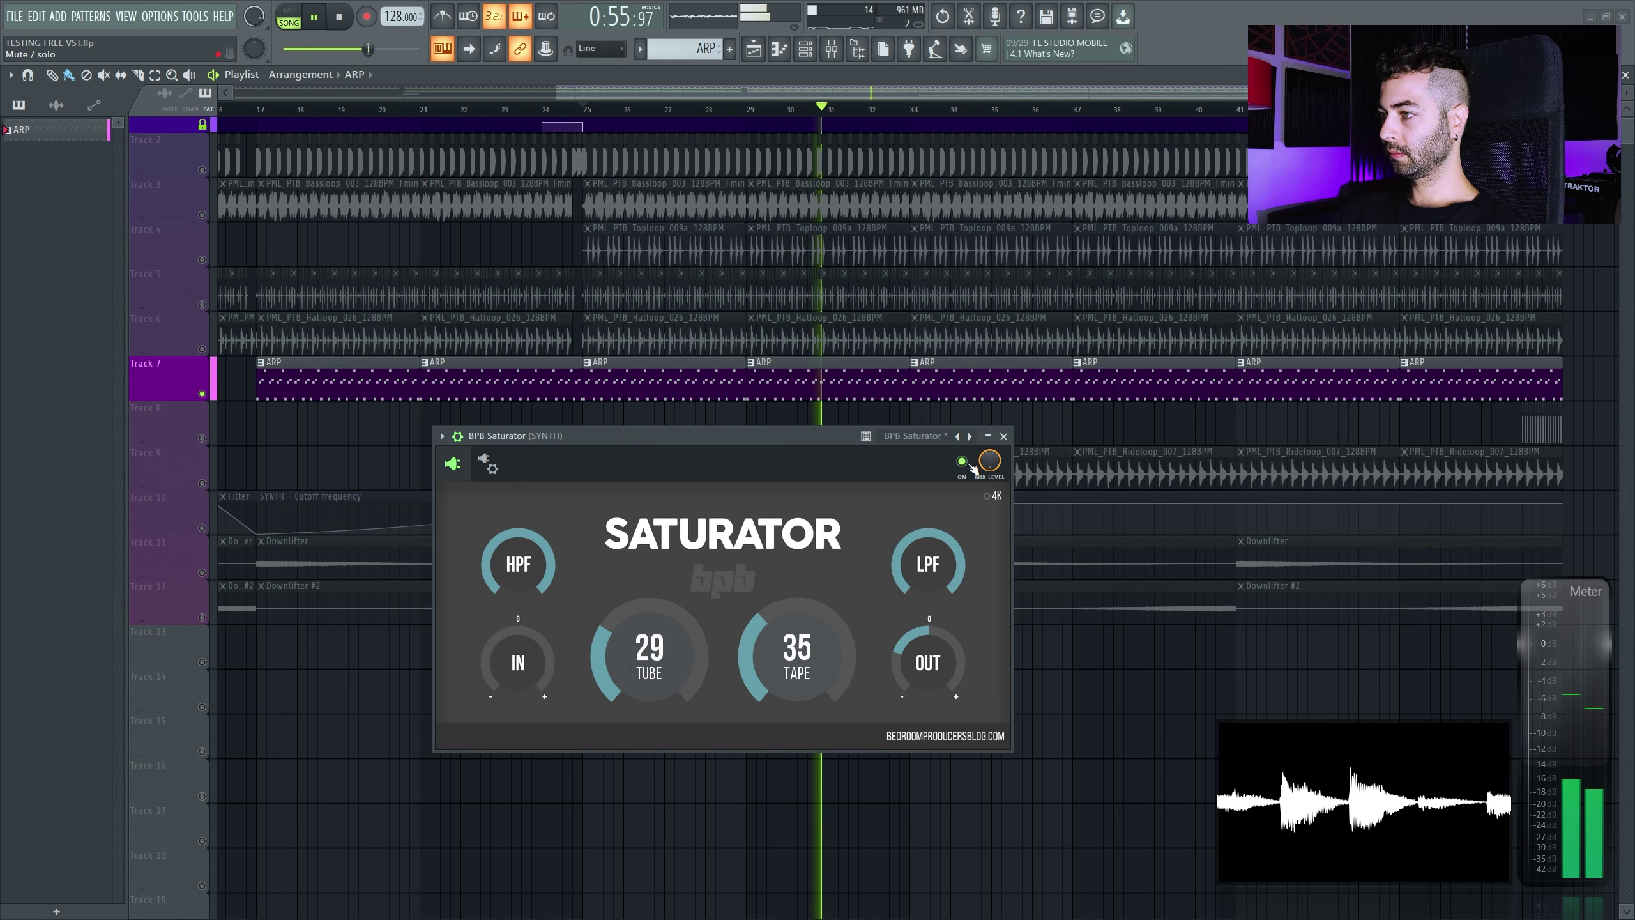
# Set BPB Saturator's Tube amount to 32 and Tape amount to 17, raise the OUT gain, and stop playback
pyautogui.moveTo(775, 641); pyautogui.dragTo(769, 670)
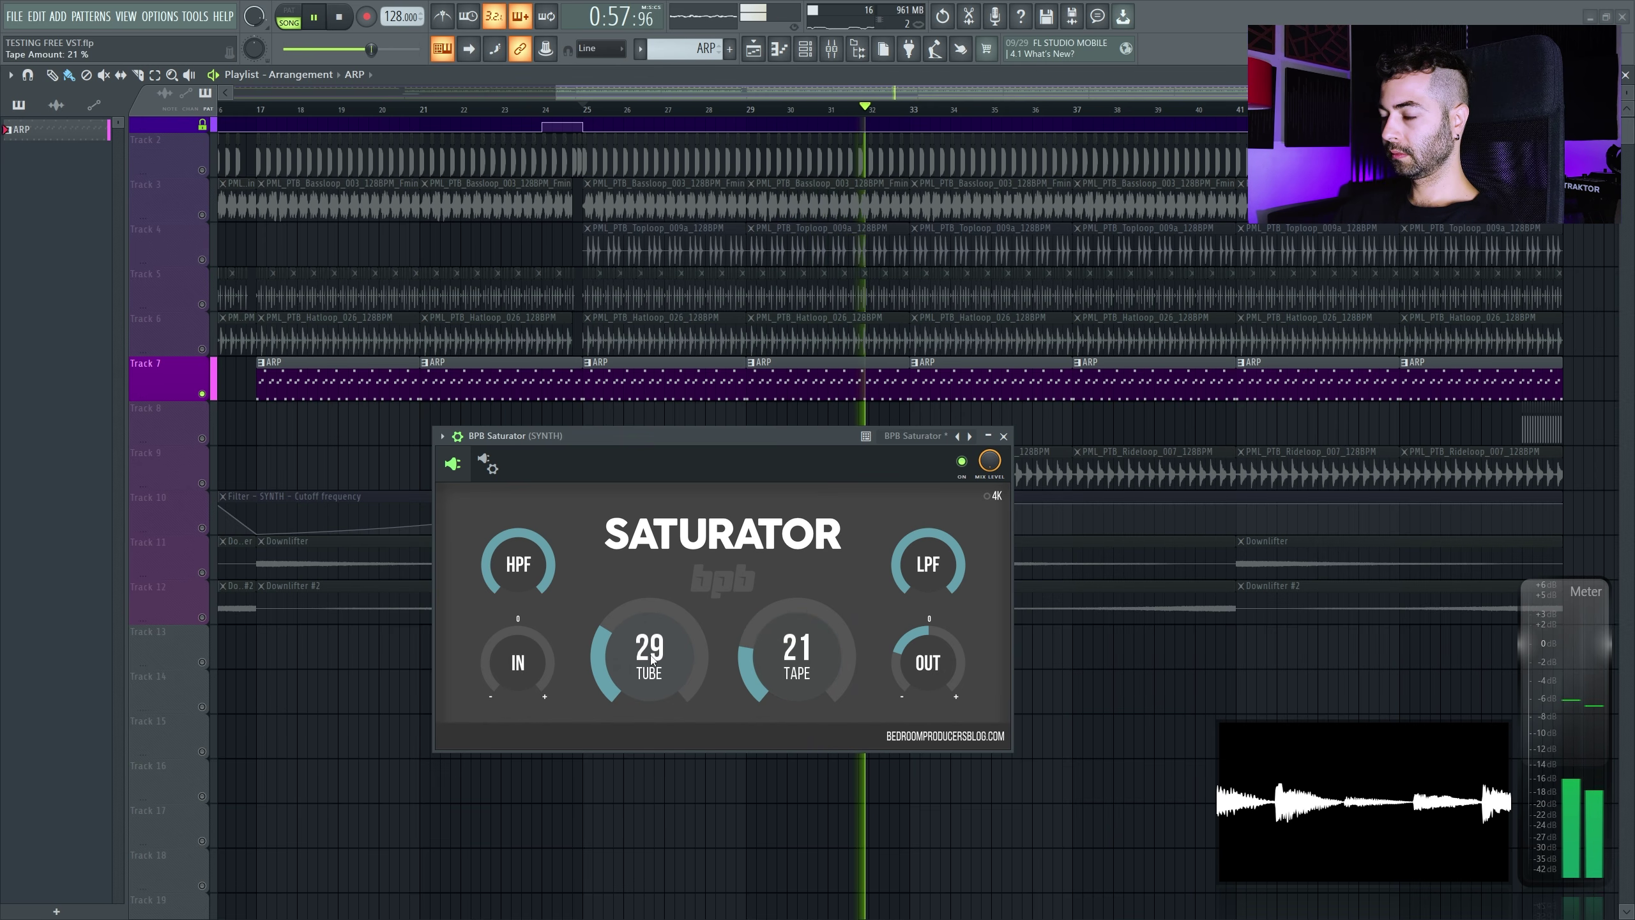
pyautogui.moveTo(649, 654); pyautogui.dragTo(649, 673)
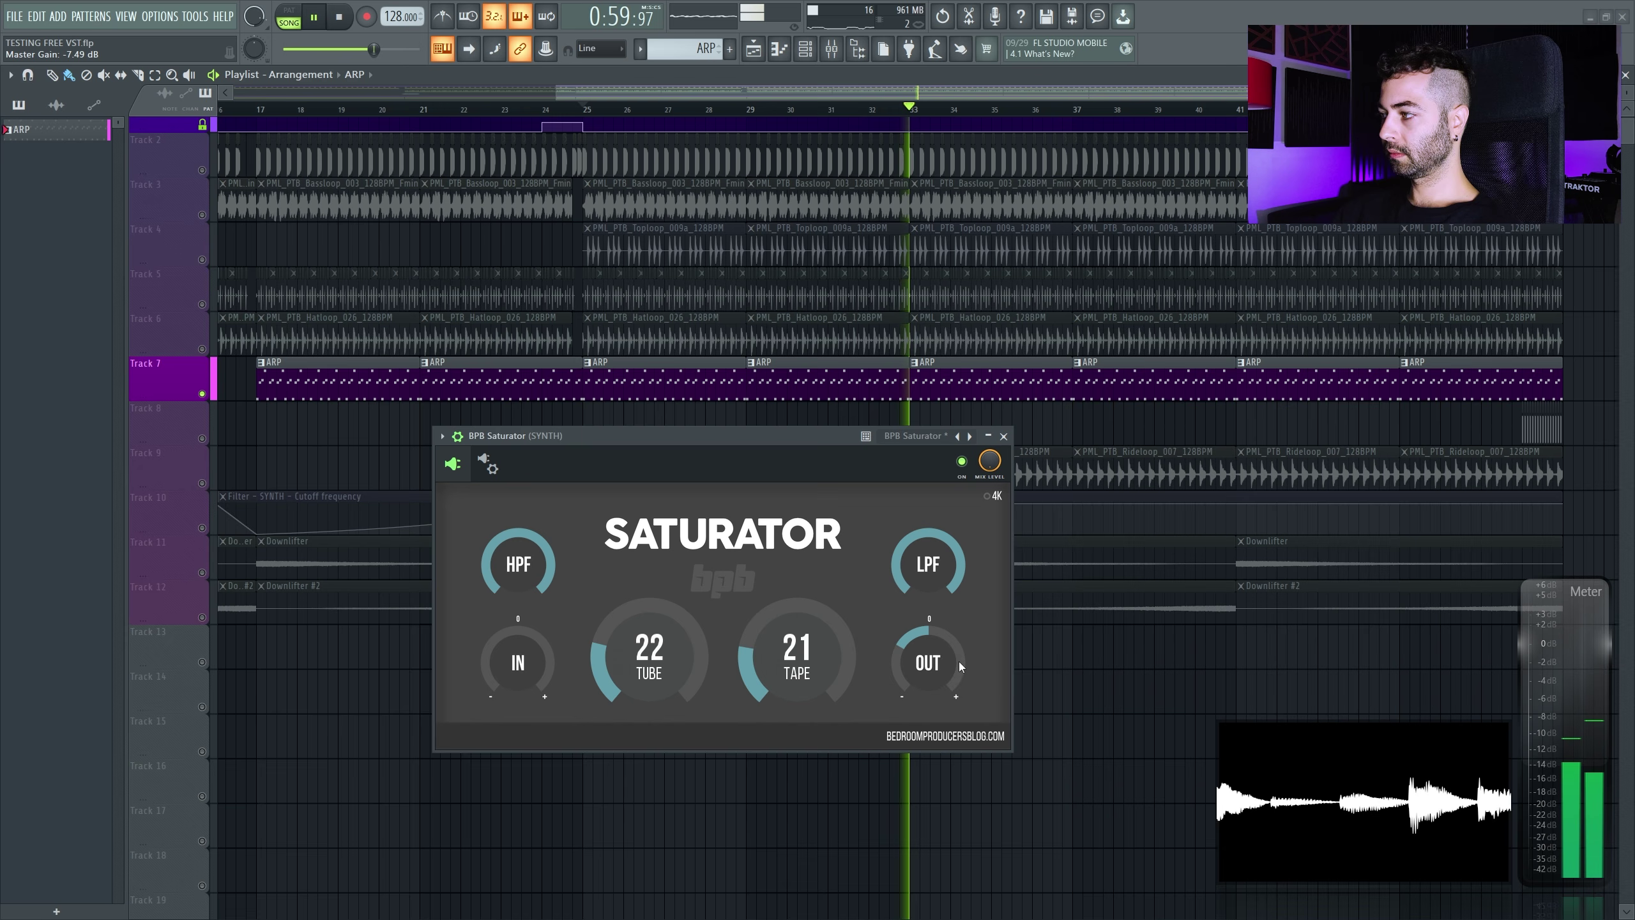
pyautogui.moveTo(827, 650); pyautogui.dragTo(818, 673)
pyautogui.moveTo(634, 647)
pyautogui.mouseDown()
pyautogui.moveTo(625, 621)
pyautogui.moveTo(649, 645)
pyautogui.mouseUp()
pyautogui.moveTo(813, 667); pyautogui.dragTo(812, 657)
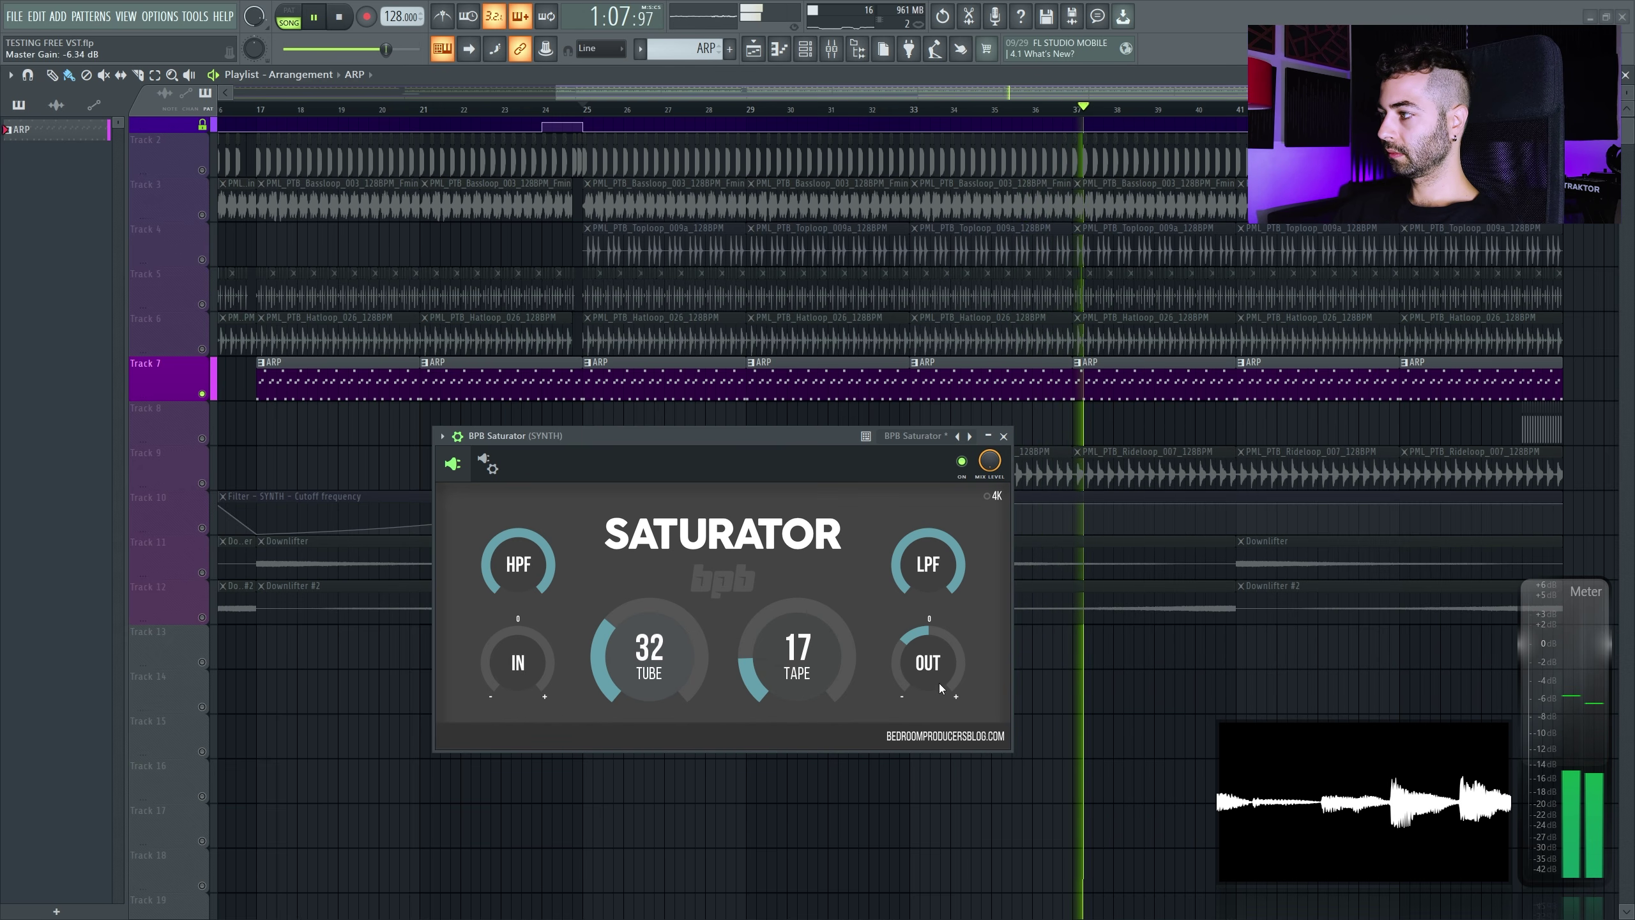
pyautogui.moveTo(939, 683); pyautogui.dragTo(935, 675)
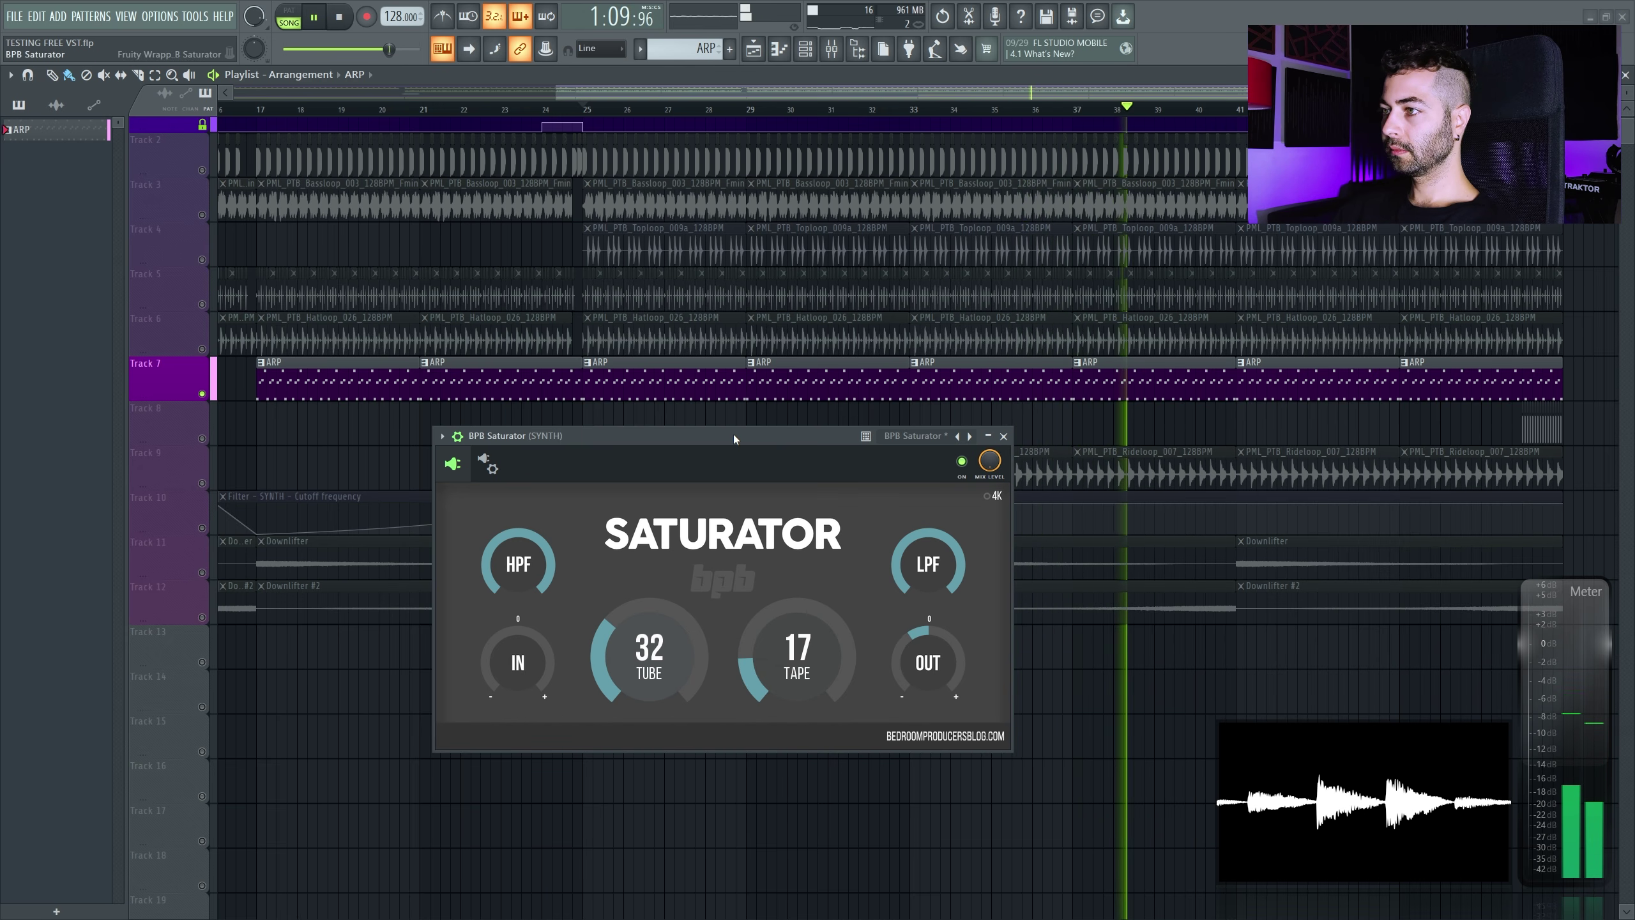
pyautogui.press('space')
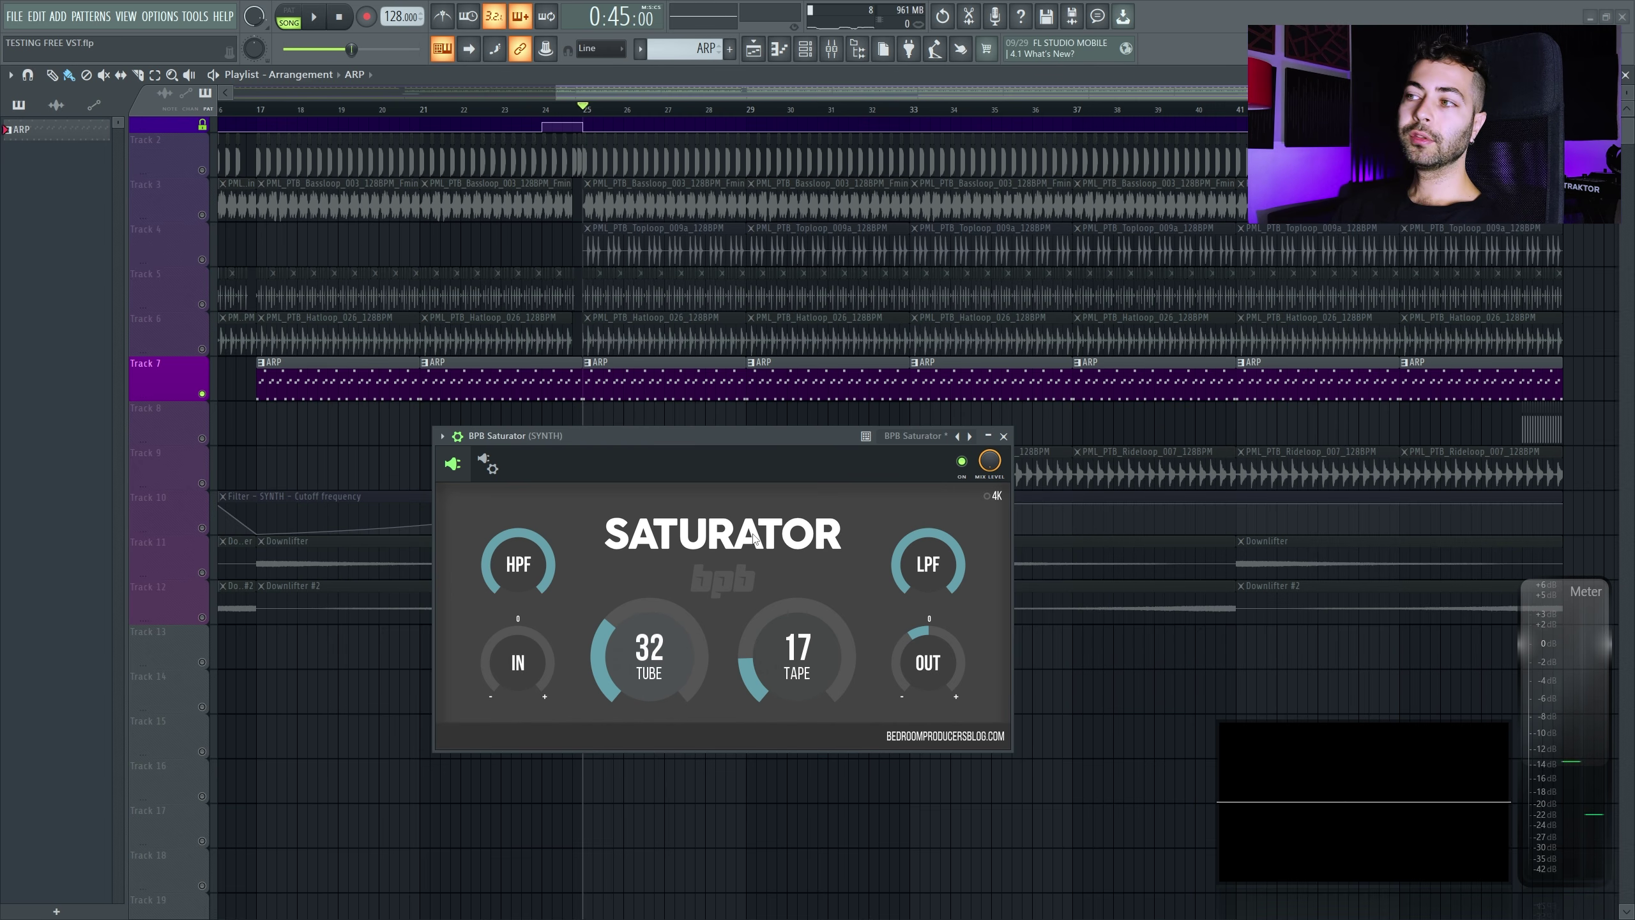
# Unmute the kick on Track 2 and the bass loop on Track 3, and play them with the ARP
pyautogui.scroll(1, 196, 165)
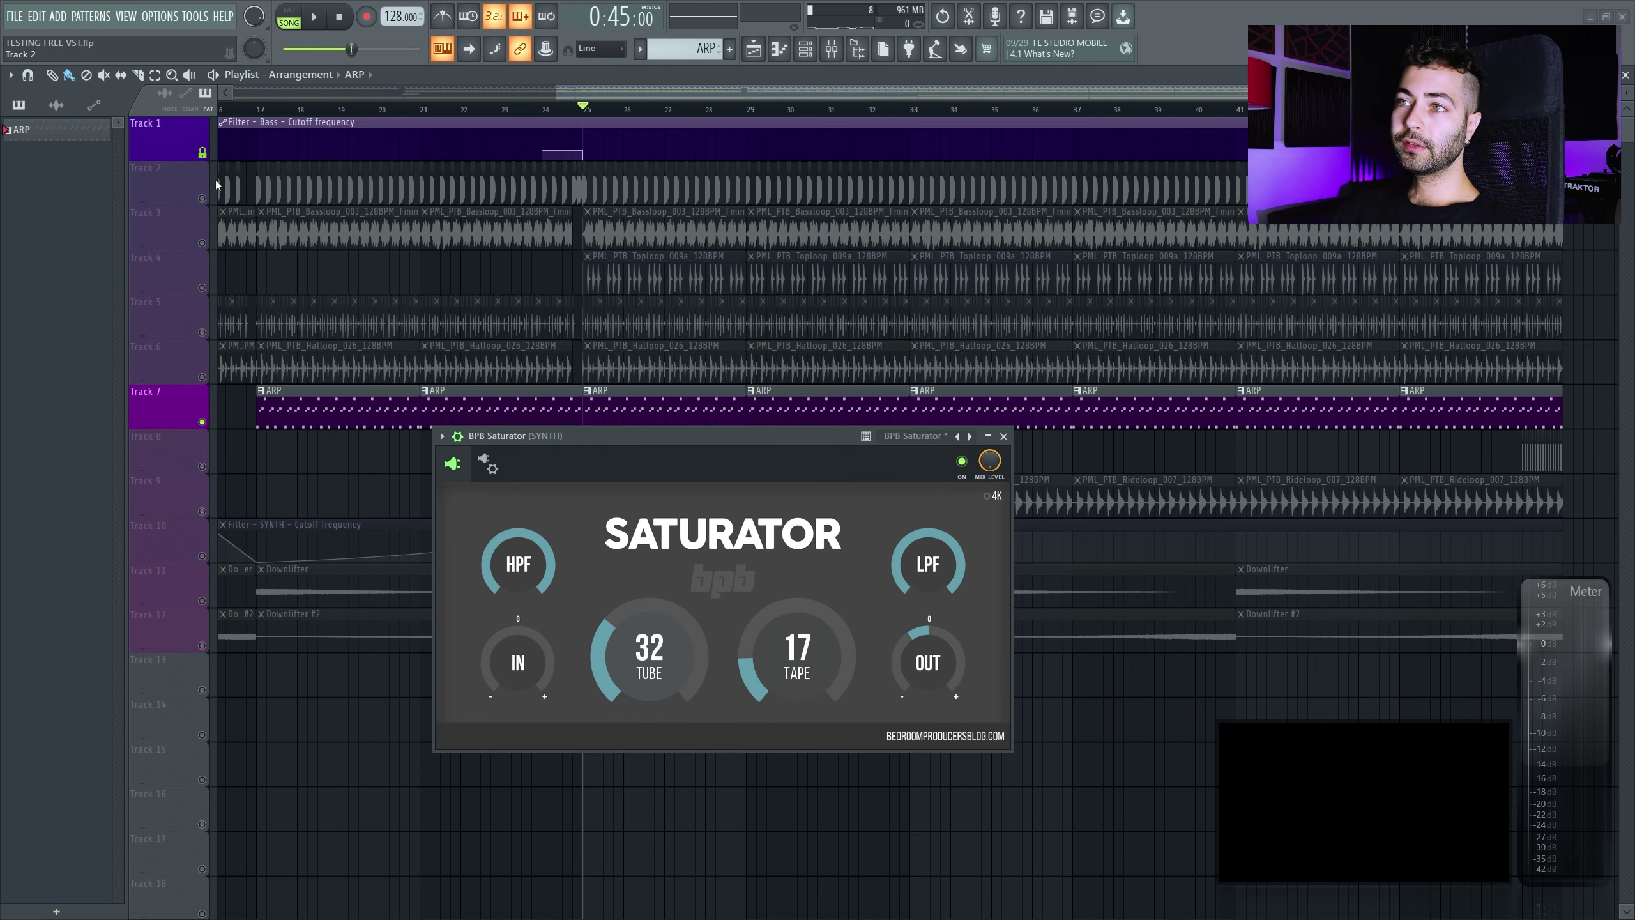
pyautogui.click(202, 198)
pyautogui.click(201, 244)
pyautogui.press('space')
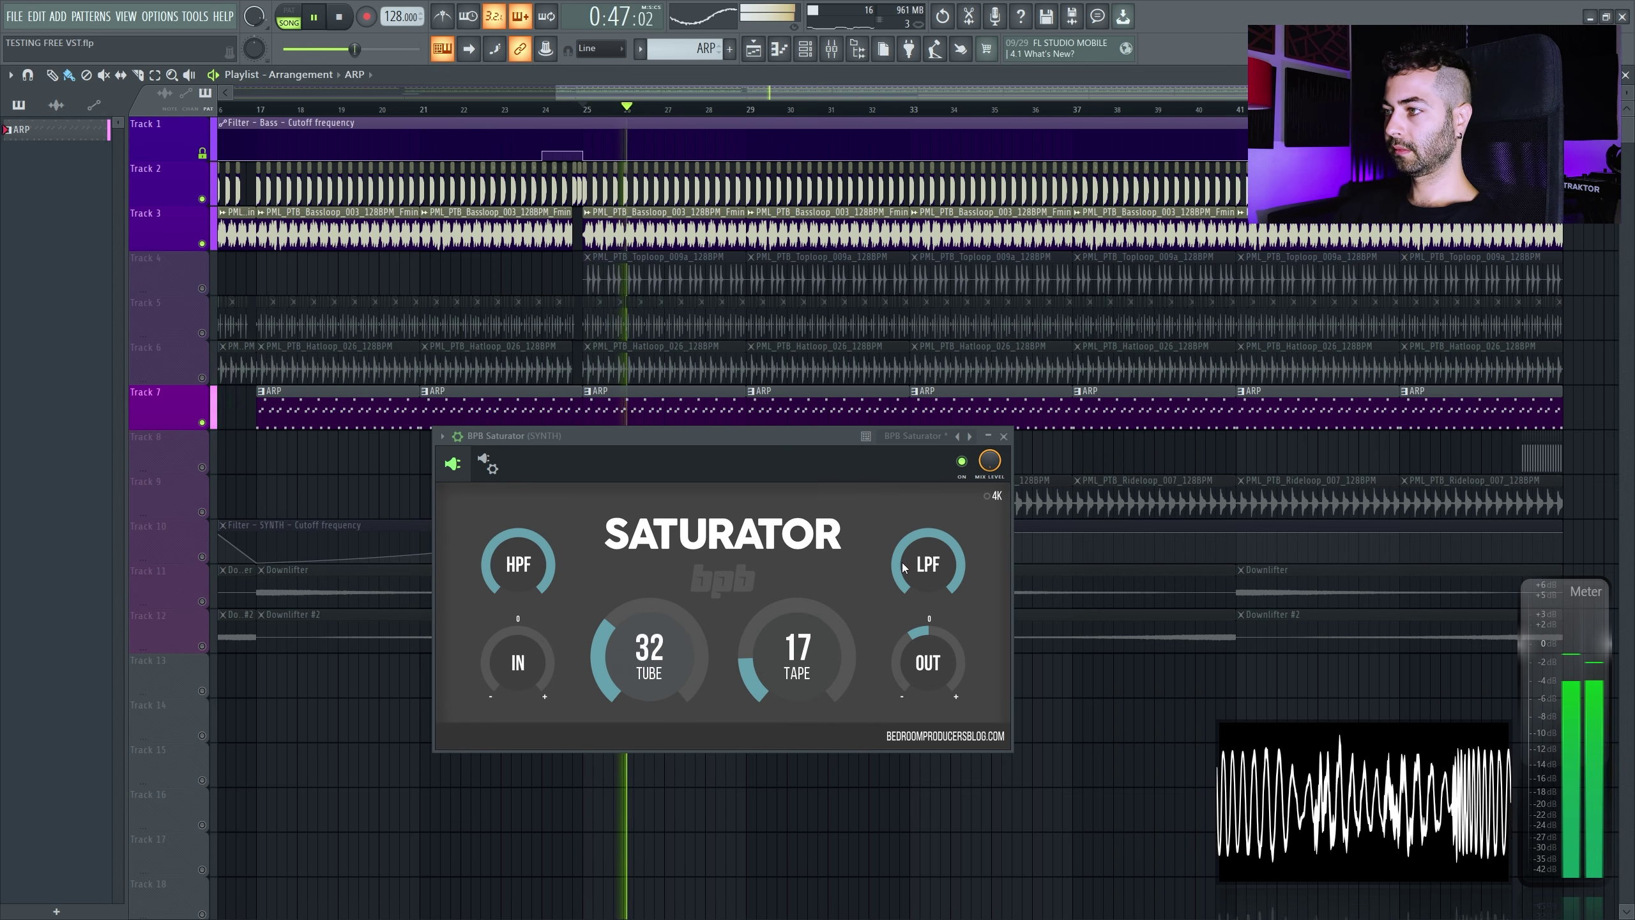
# Try BPB Saturator's LPF and a raised HPF cutoff, and compare the result with the plugin bypassed
pyautogui.moveTo(927, 564)
pyautogui.mouseDown()
pyautogui.moveTo(910, 655)
pyautogui.moveTo(909, 560)
pyautogui.mouseUp()
pyautogui.moveTo(525, 579); pyautogui.dragTo(509, 518)
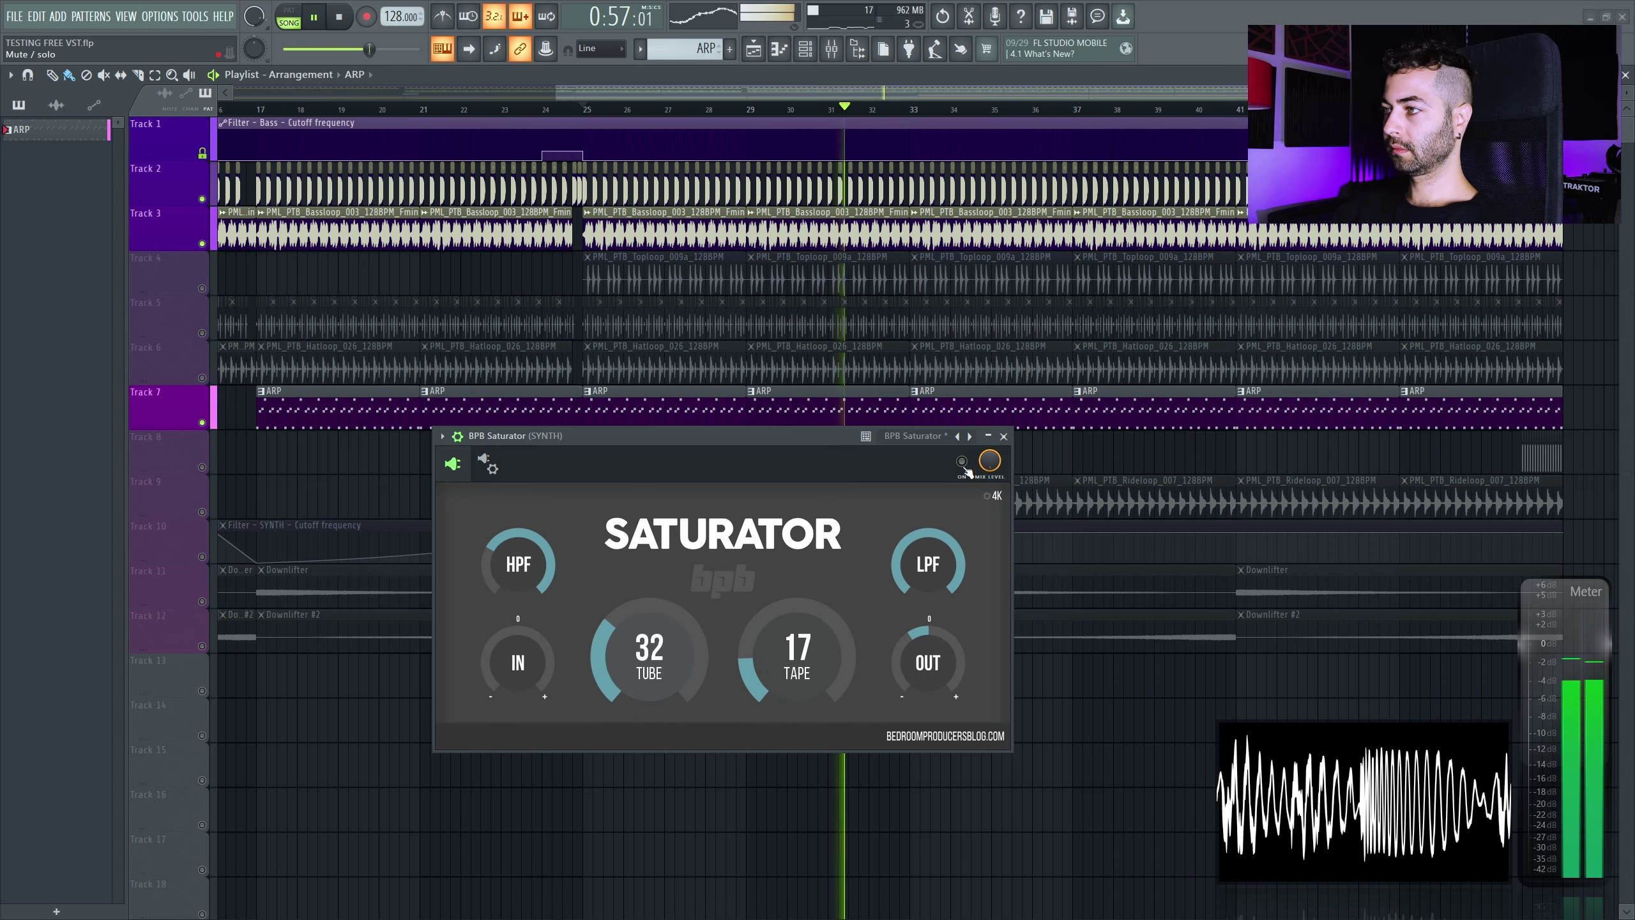
pyautogui.click(964, 465)
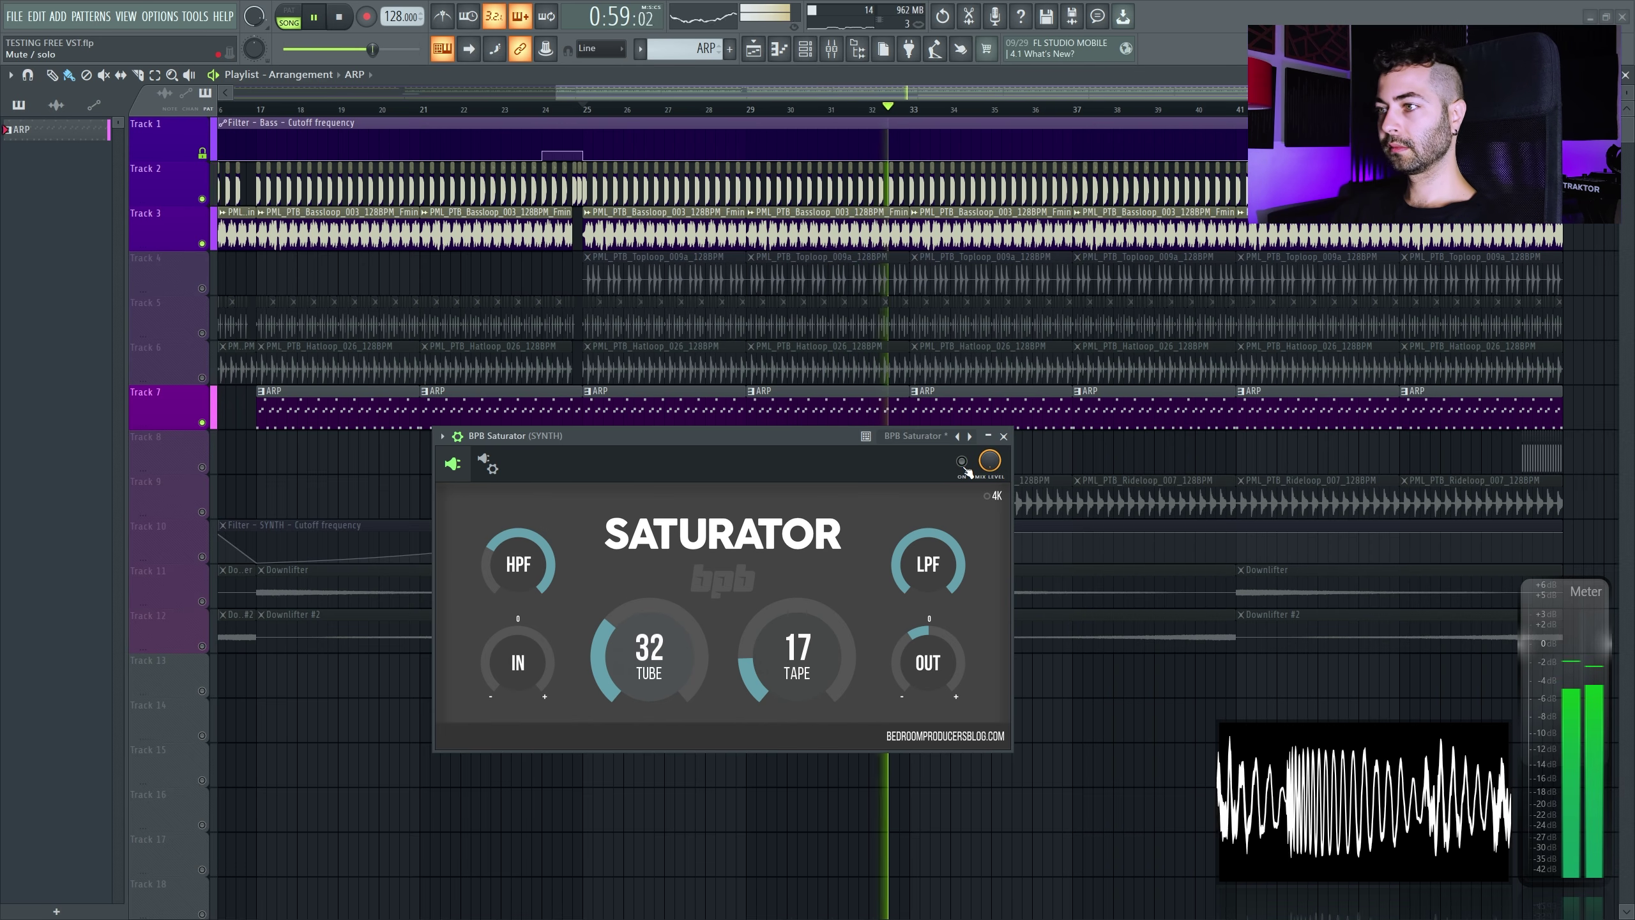
pyautogui.click(964, 465)
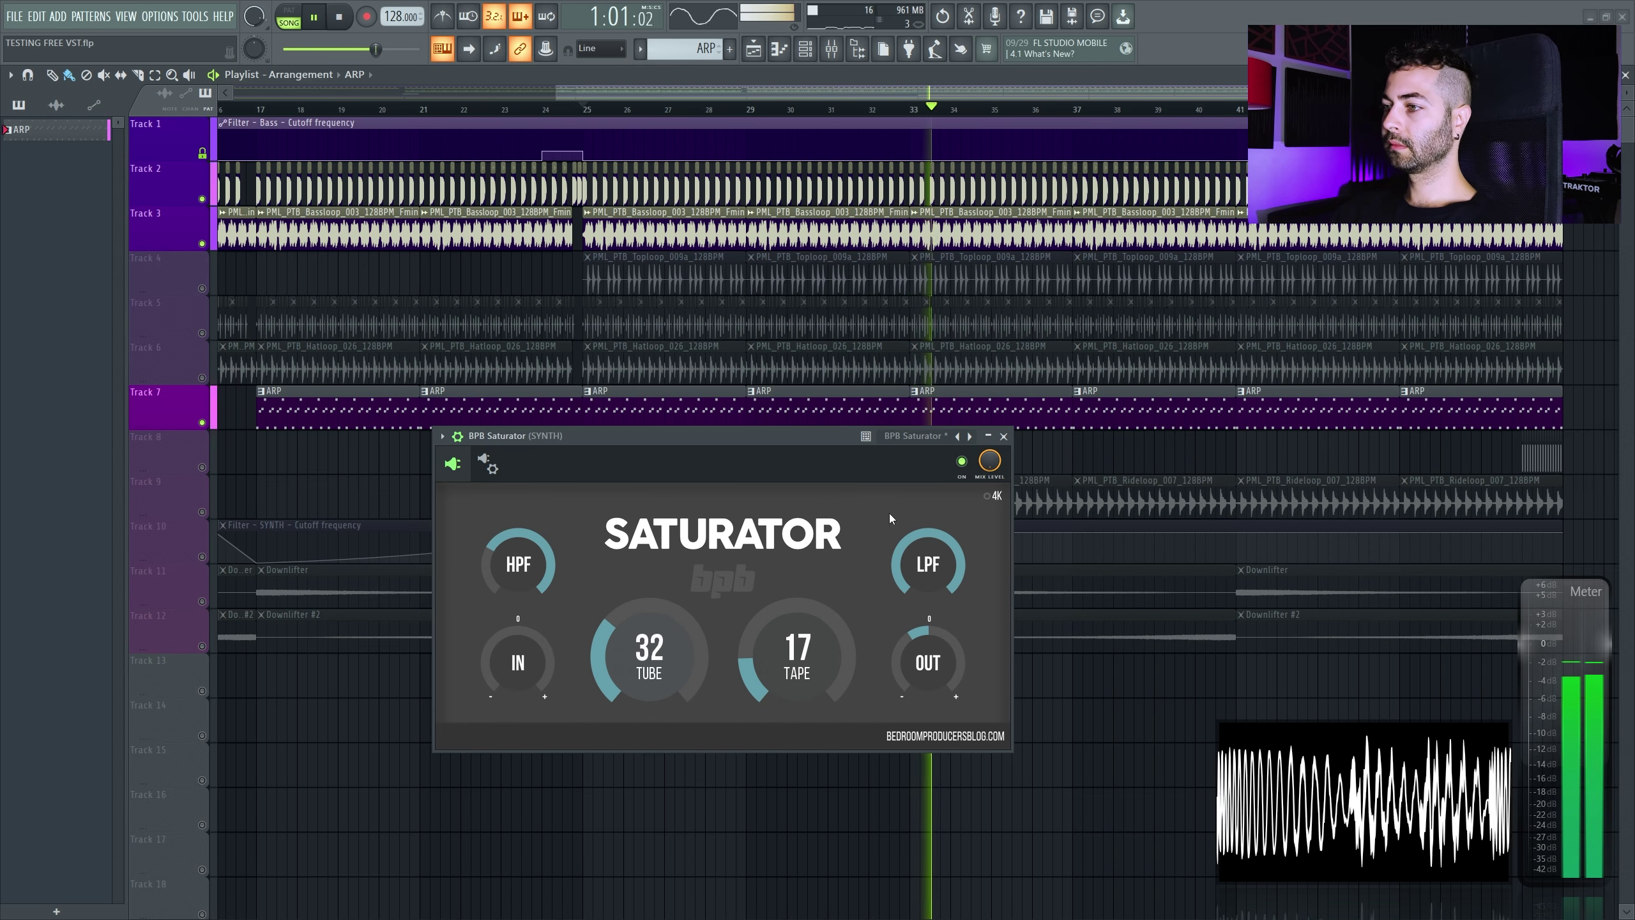
# Reset the HPF cutoff to 20 Hz and set the Tube and Tape amounts to 20, checking against the bypassed sound
pyautogui.moveTo(667, 680); pyautogui.dragTo(661, 696)
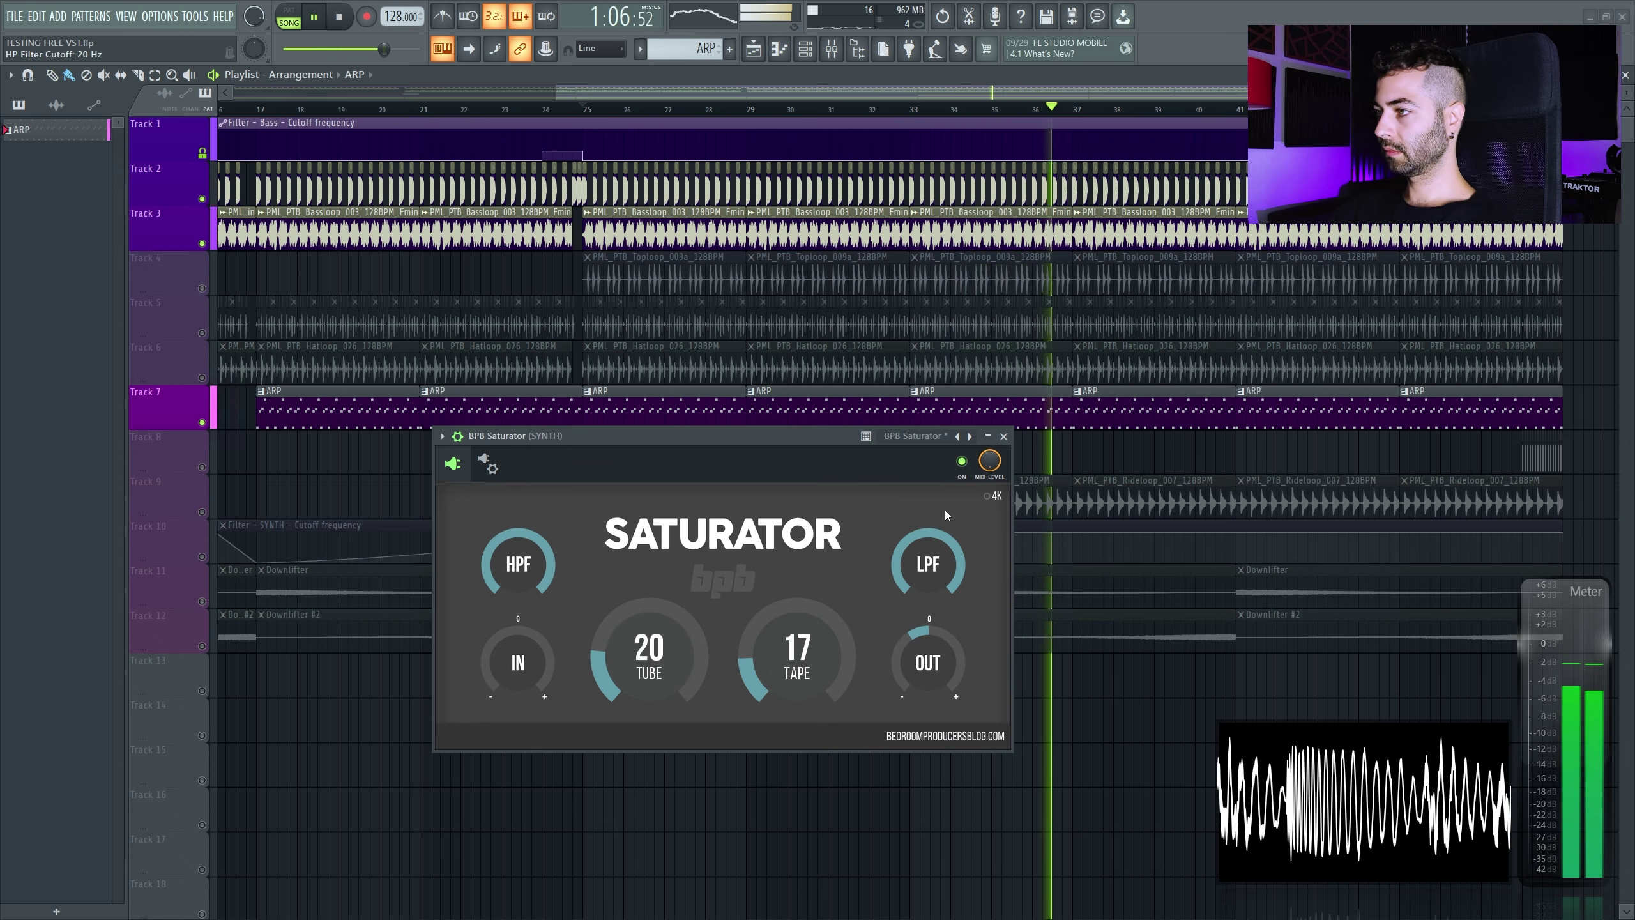
pyautogui.click(962, 461)
pyautogui.click(962, 461)
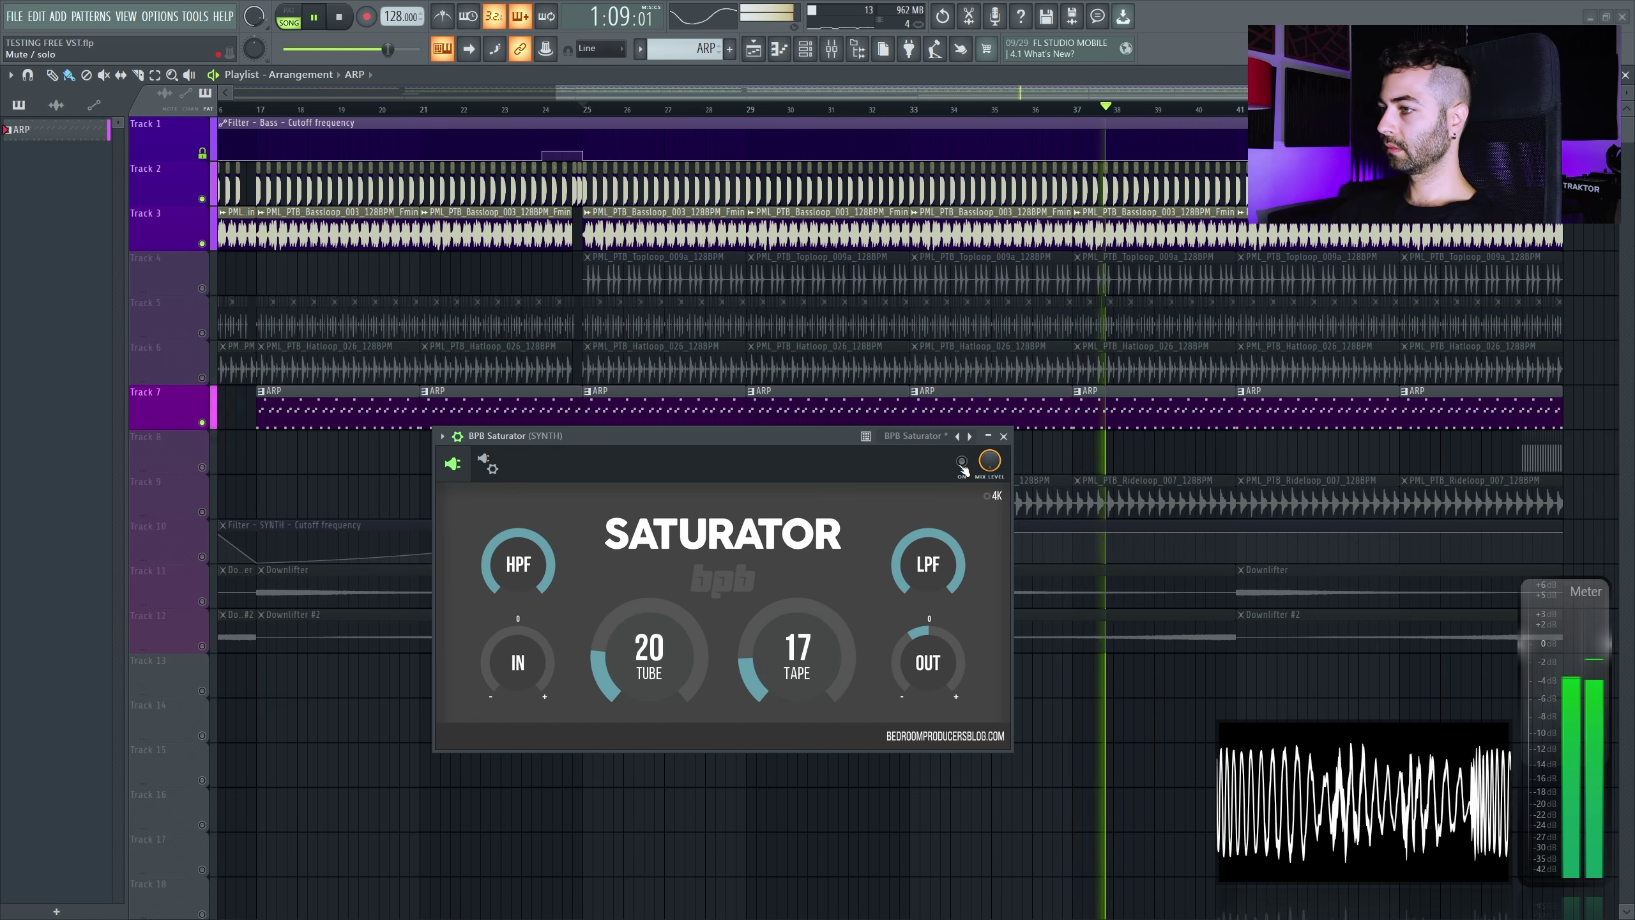
pyautogui.moveTo(814, 667); pyautogui.dragTo(813, 660)
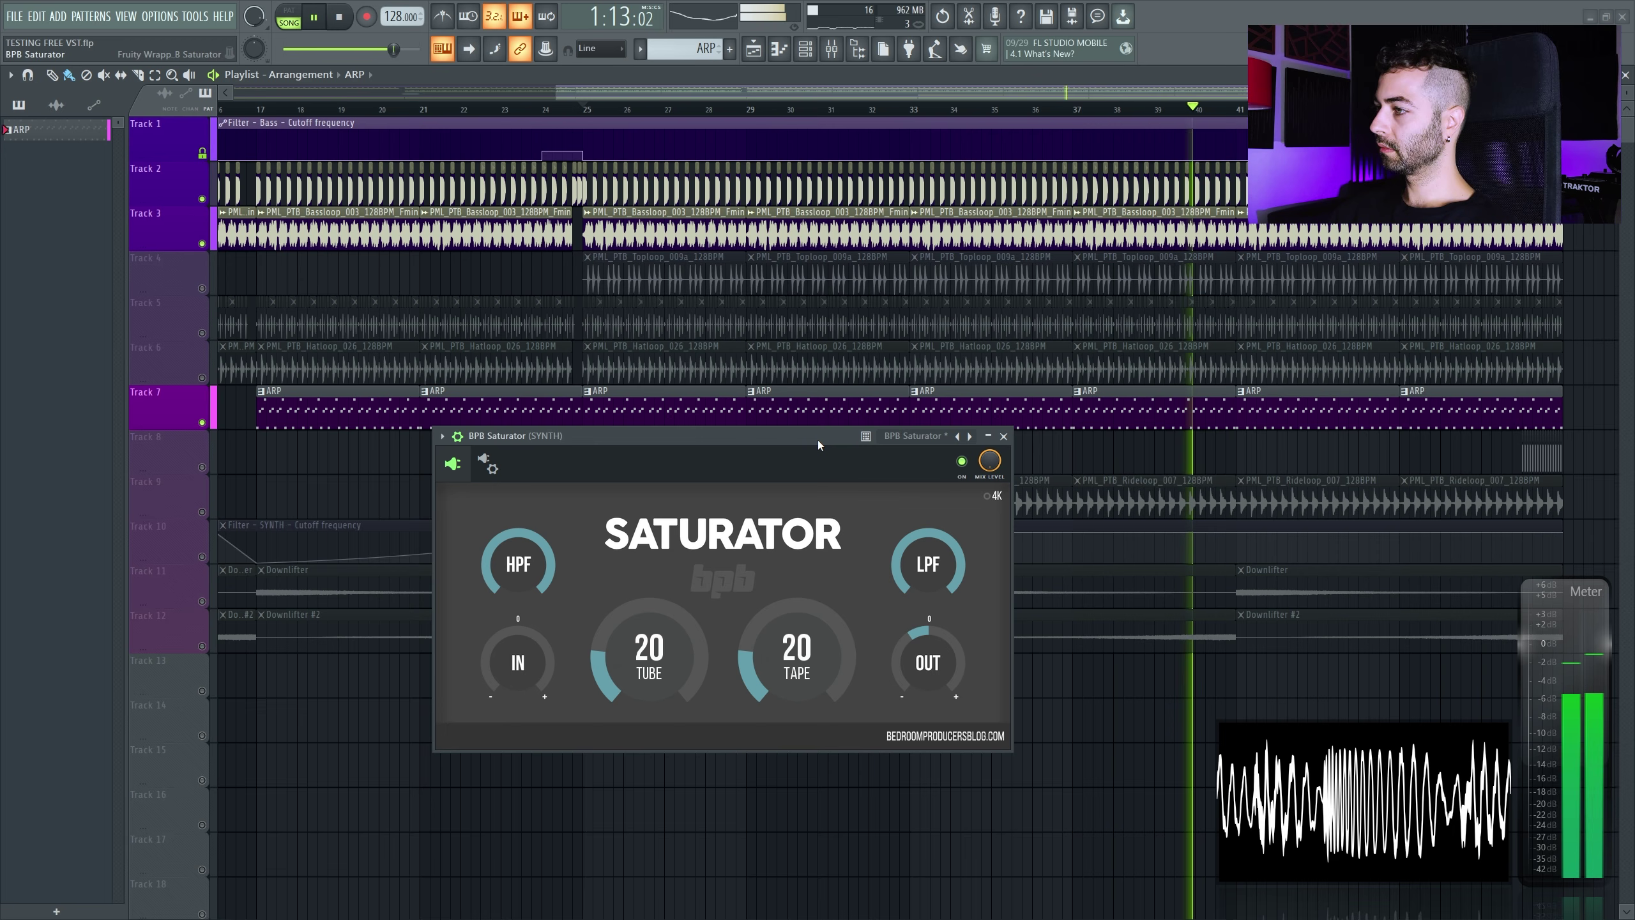
# Unmute the remaining tracks and compare the full mix with BPB Saturator bypassed and enabled
pyautogui.click(964, 462)
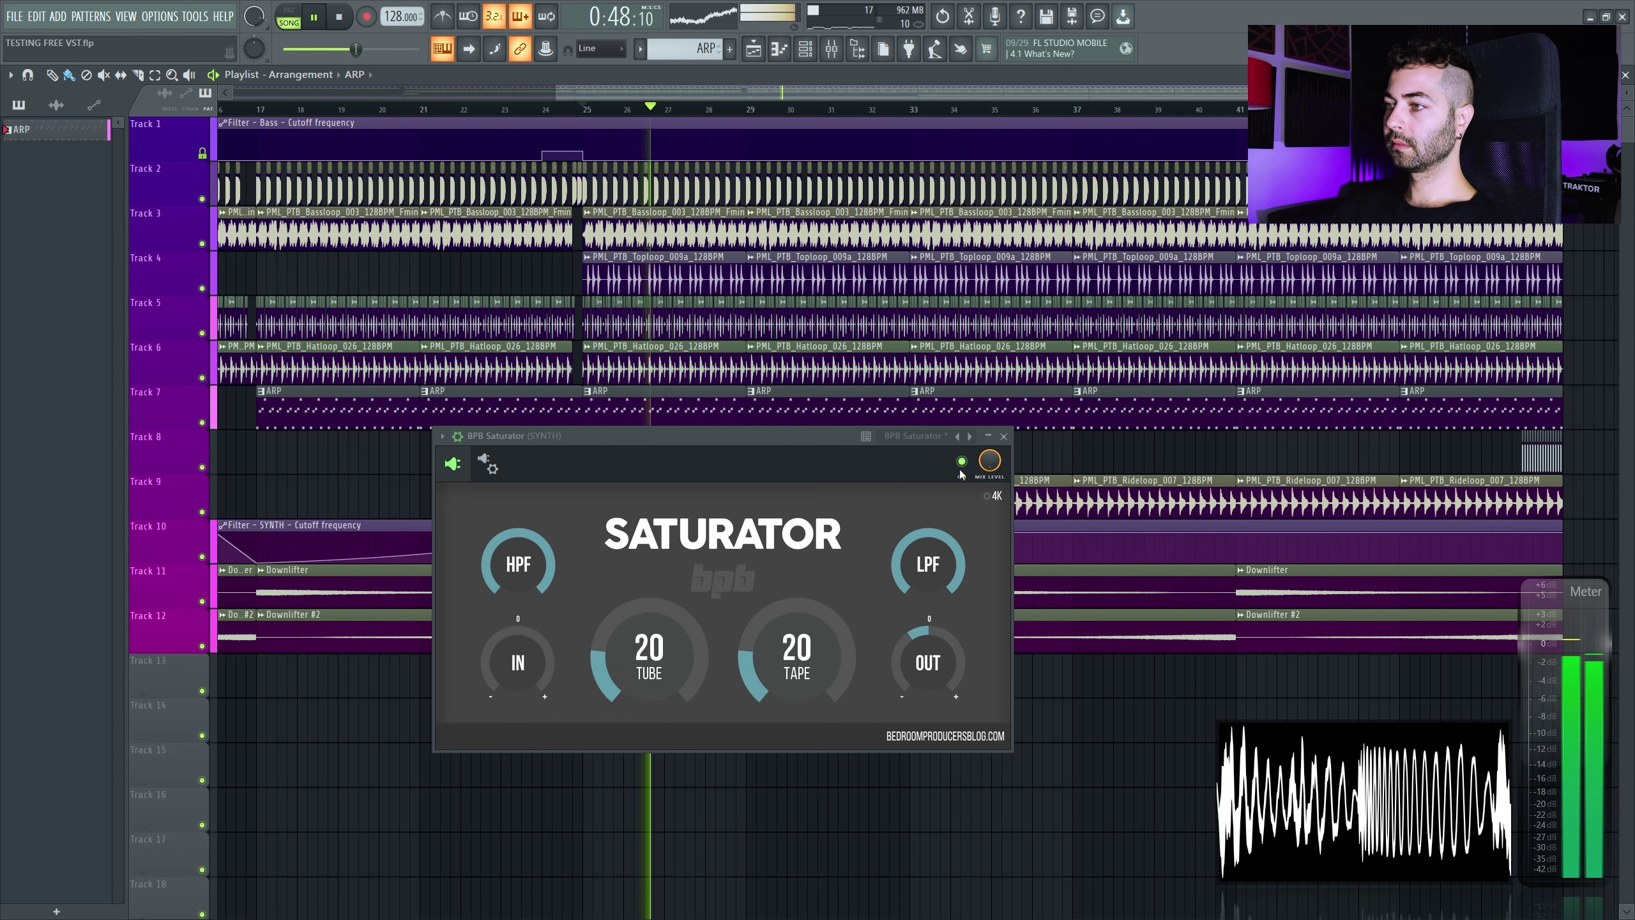
pyautogui.click(963, 461)
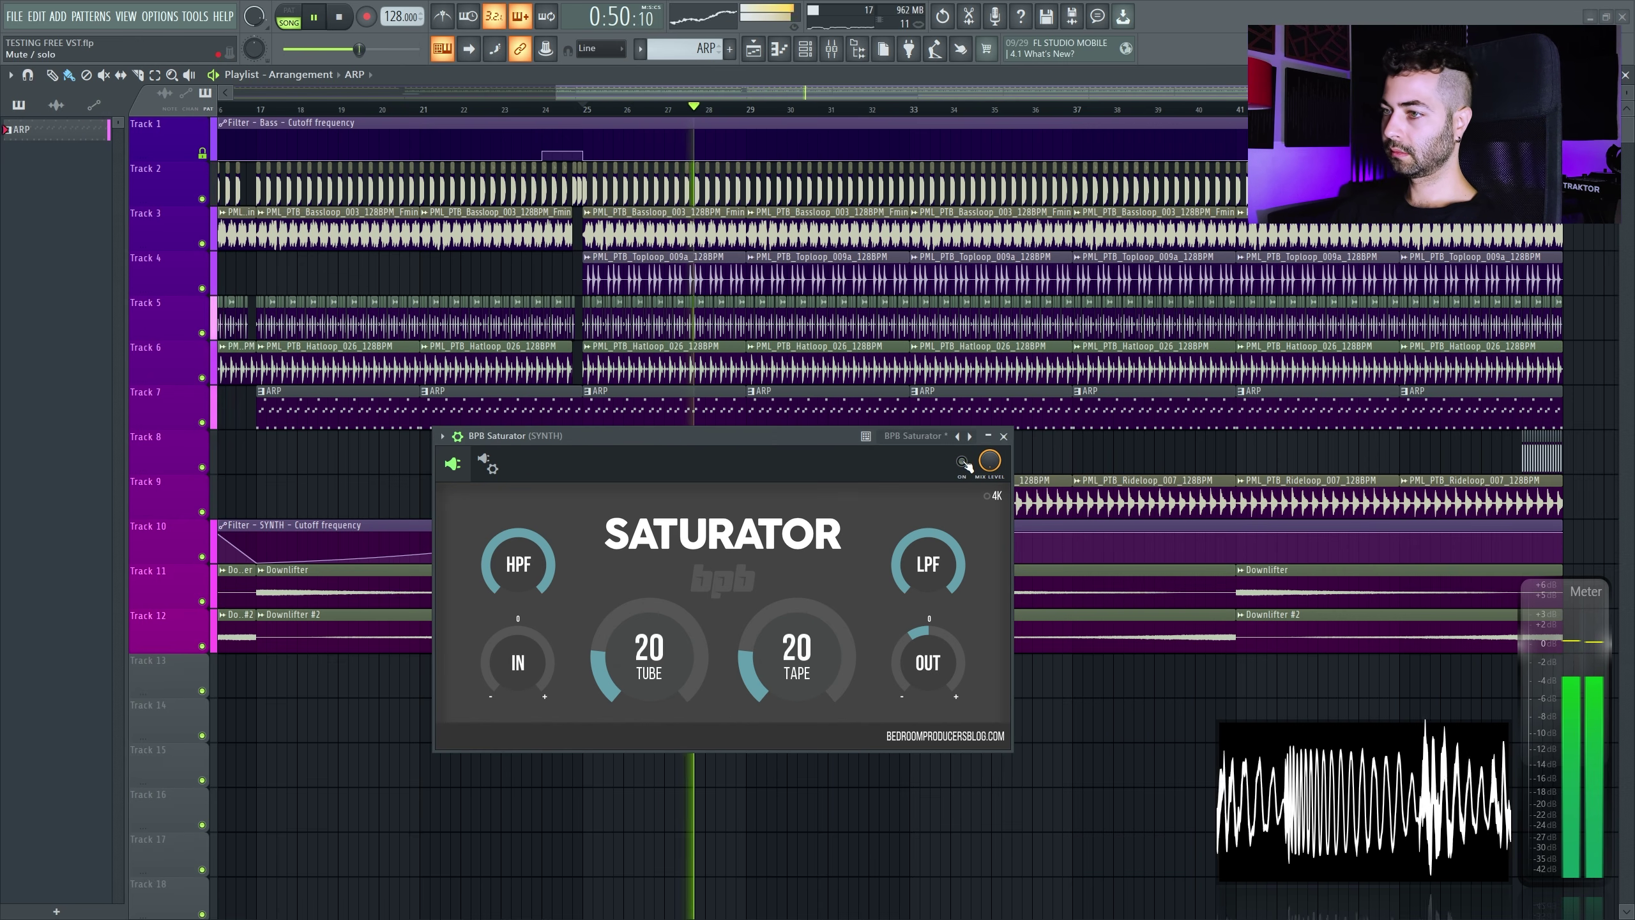
pyautogui.click(964, 462)
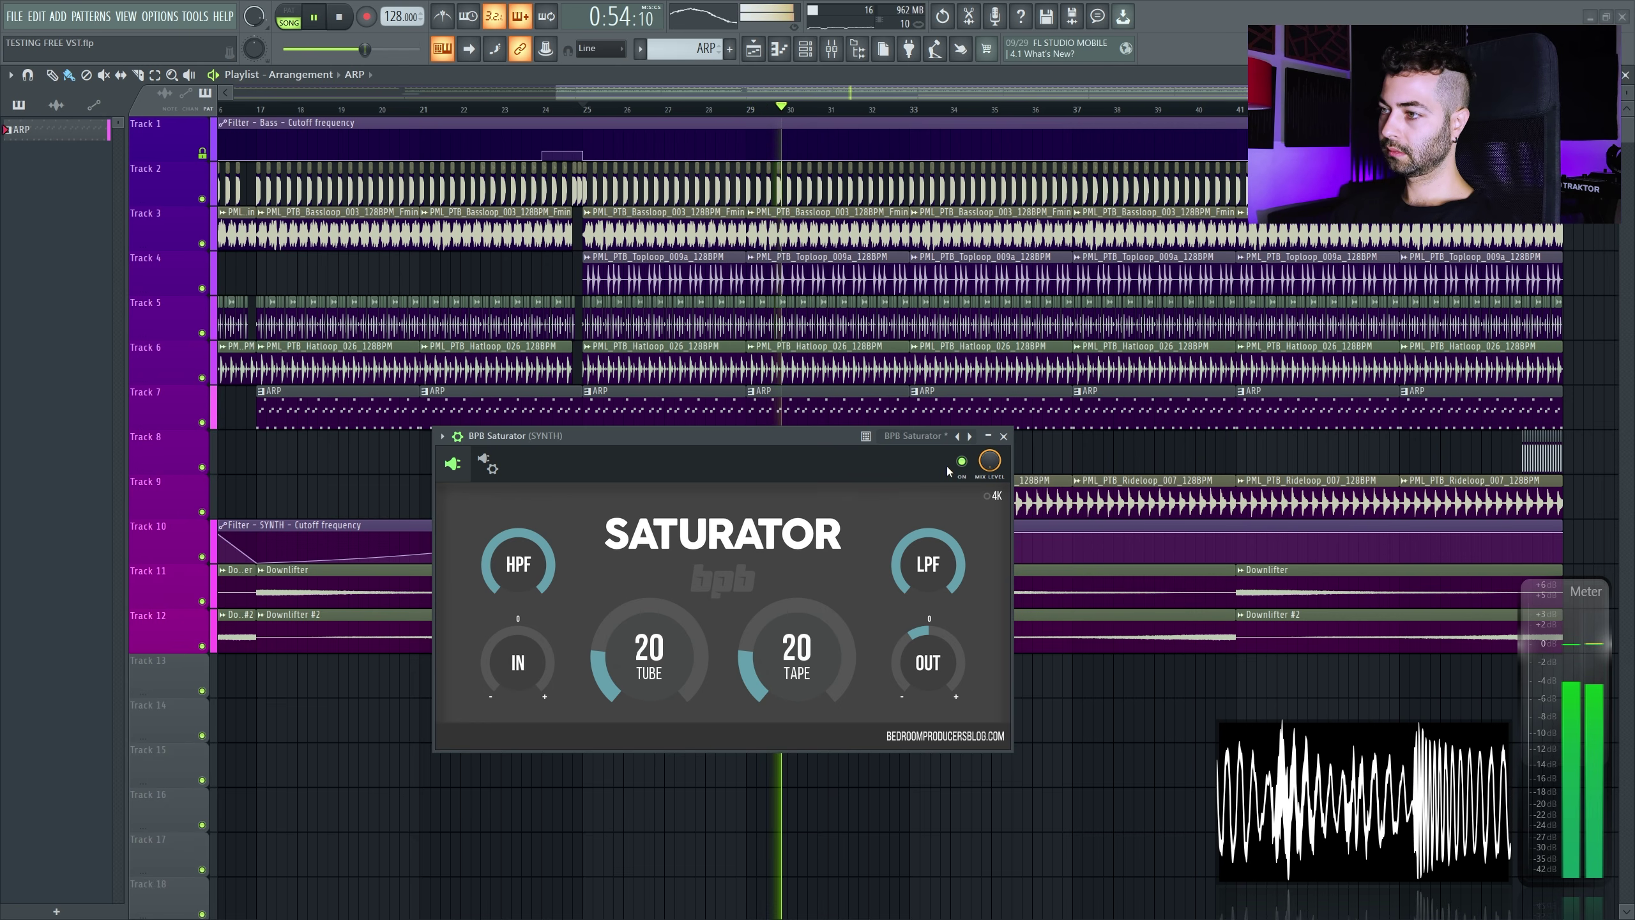
# Set BPB Saturator's Tape amount to 24 and Tube amount to 17 while the full mix plays
pyautogui.scroll(4, 776, 649)
pyautogui.scroll(-3, 692, 675)
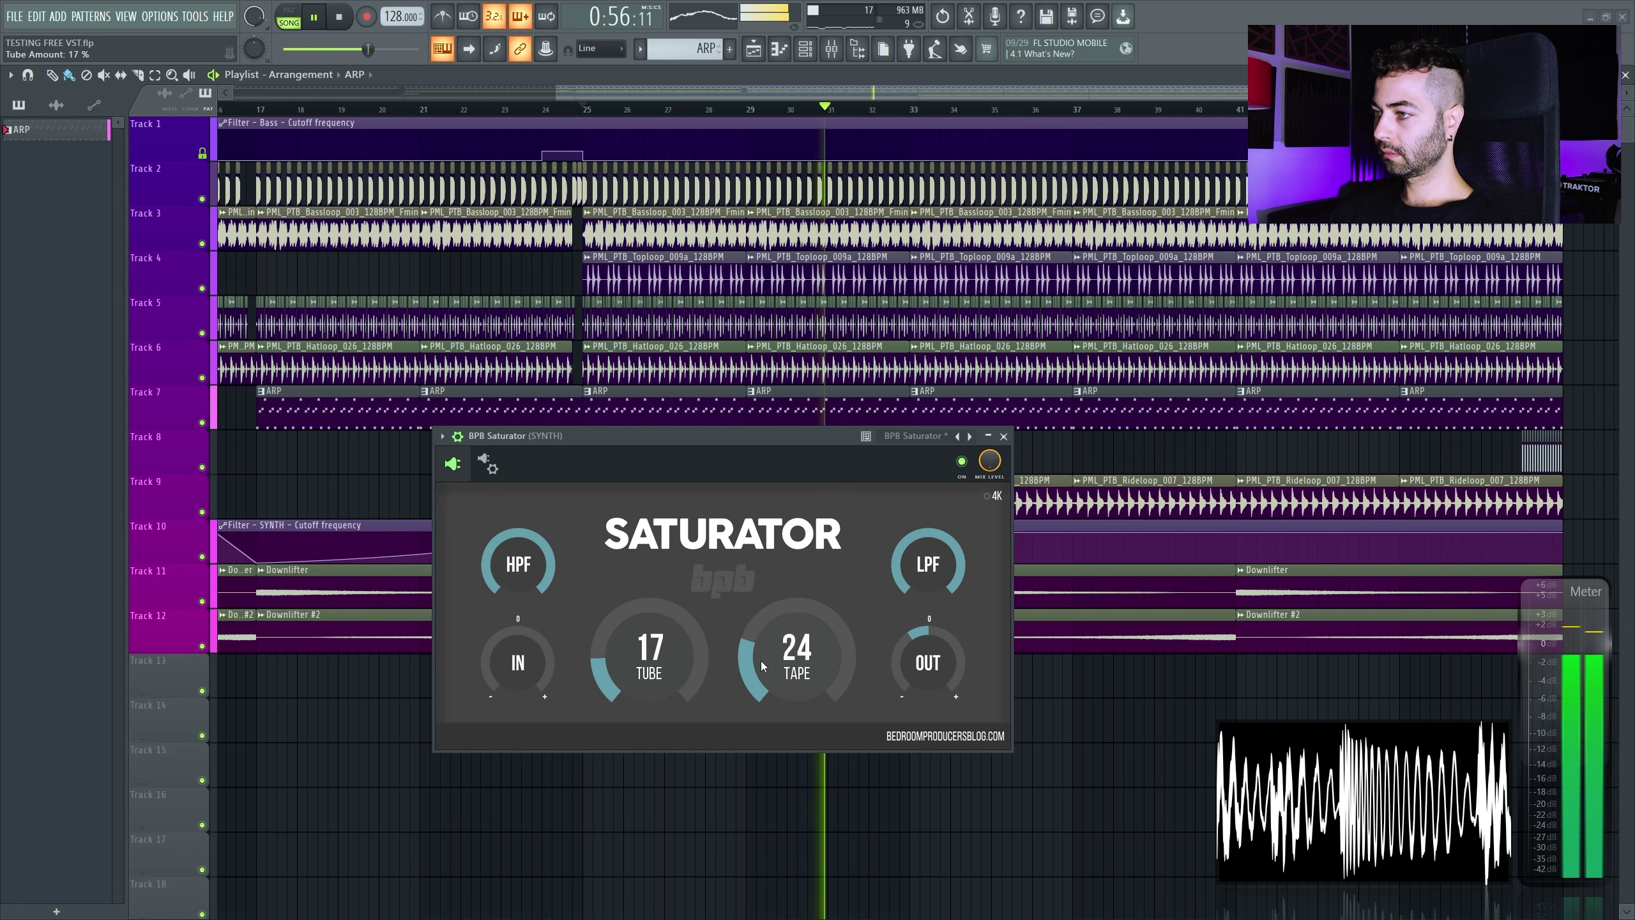
# Lower BPB Saturator's Tape amount to 20 and, with playback stopped, its Tube amount to 10
pyautogui.scroll(-4, 797, 651)
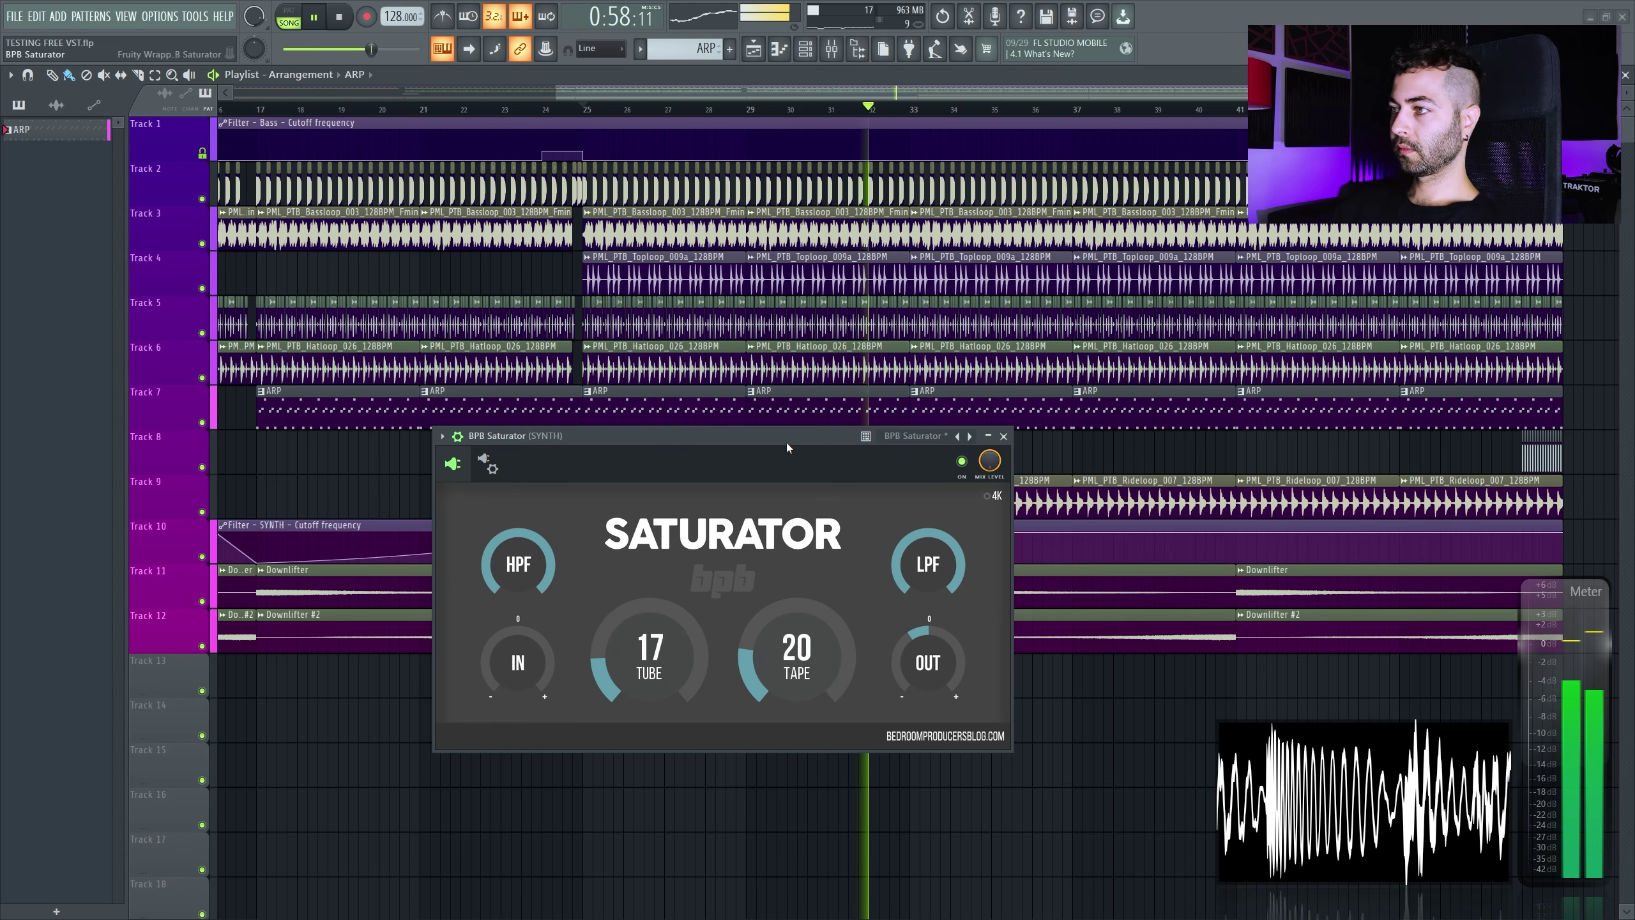
pyautogui.press('space')
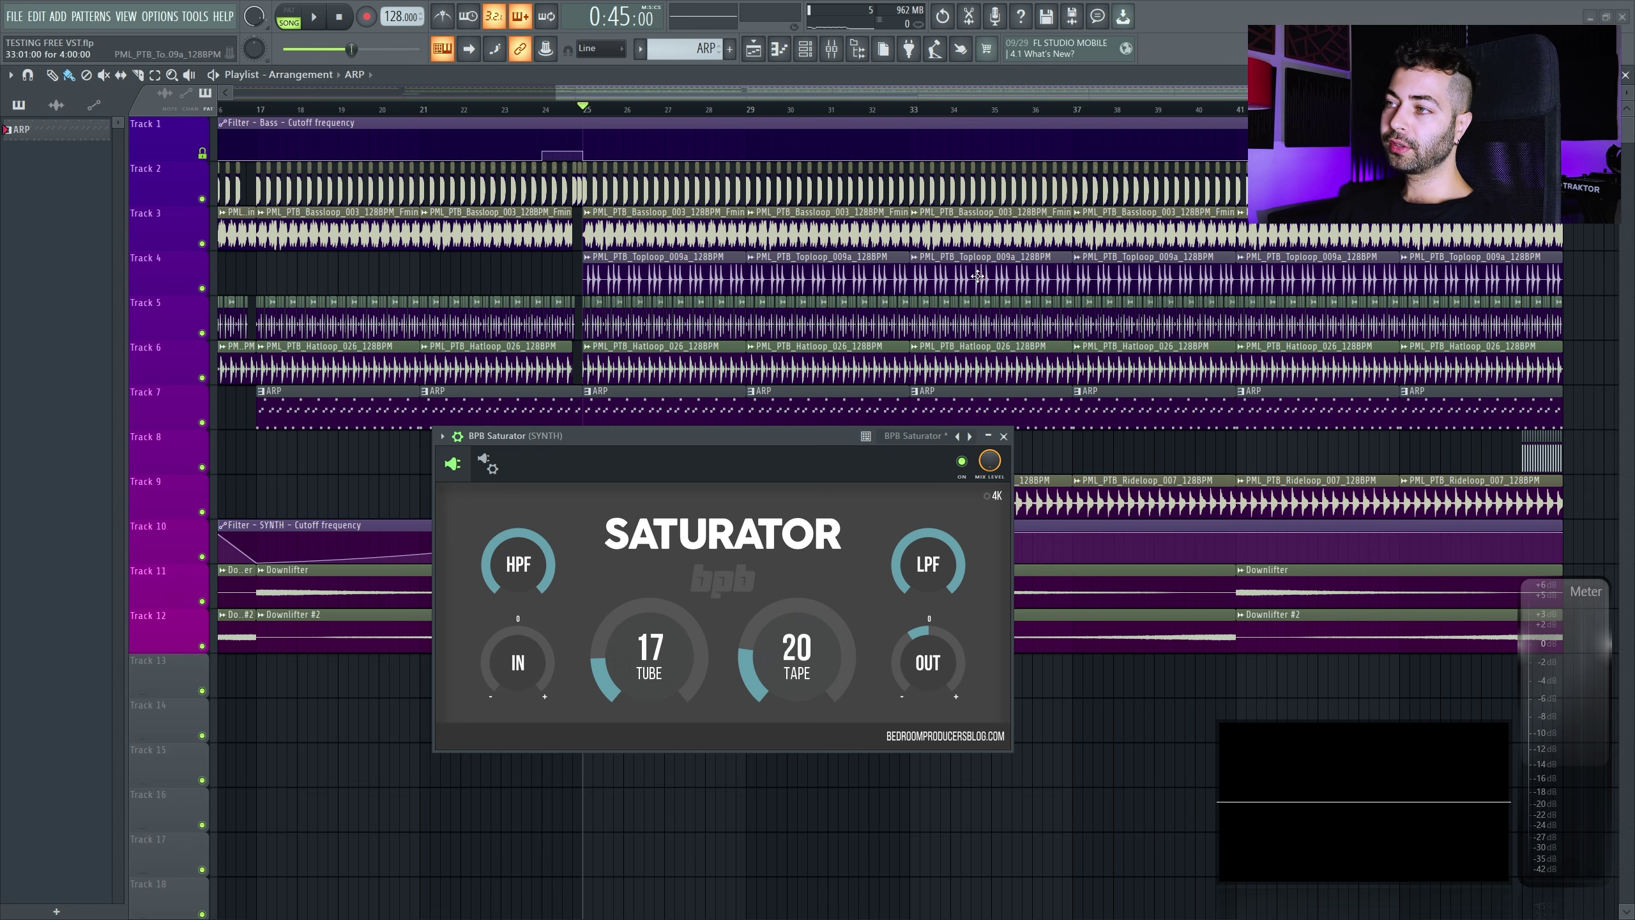
pyautogui.moveTo(668, 641); pyautogui.dragTo(667, 672)
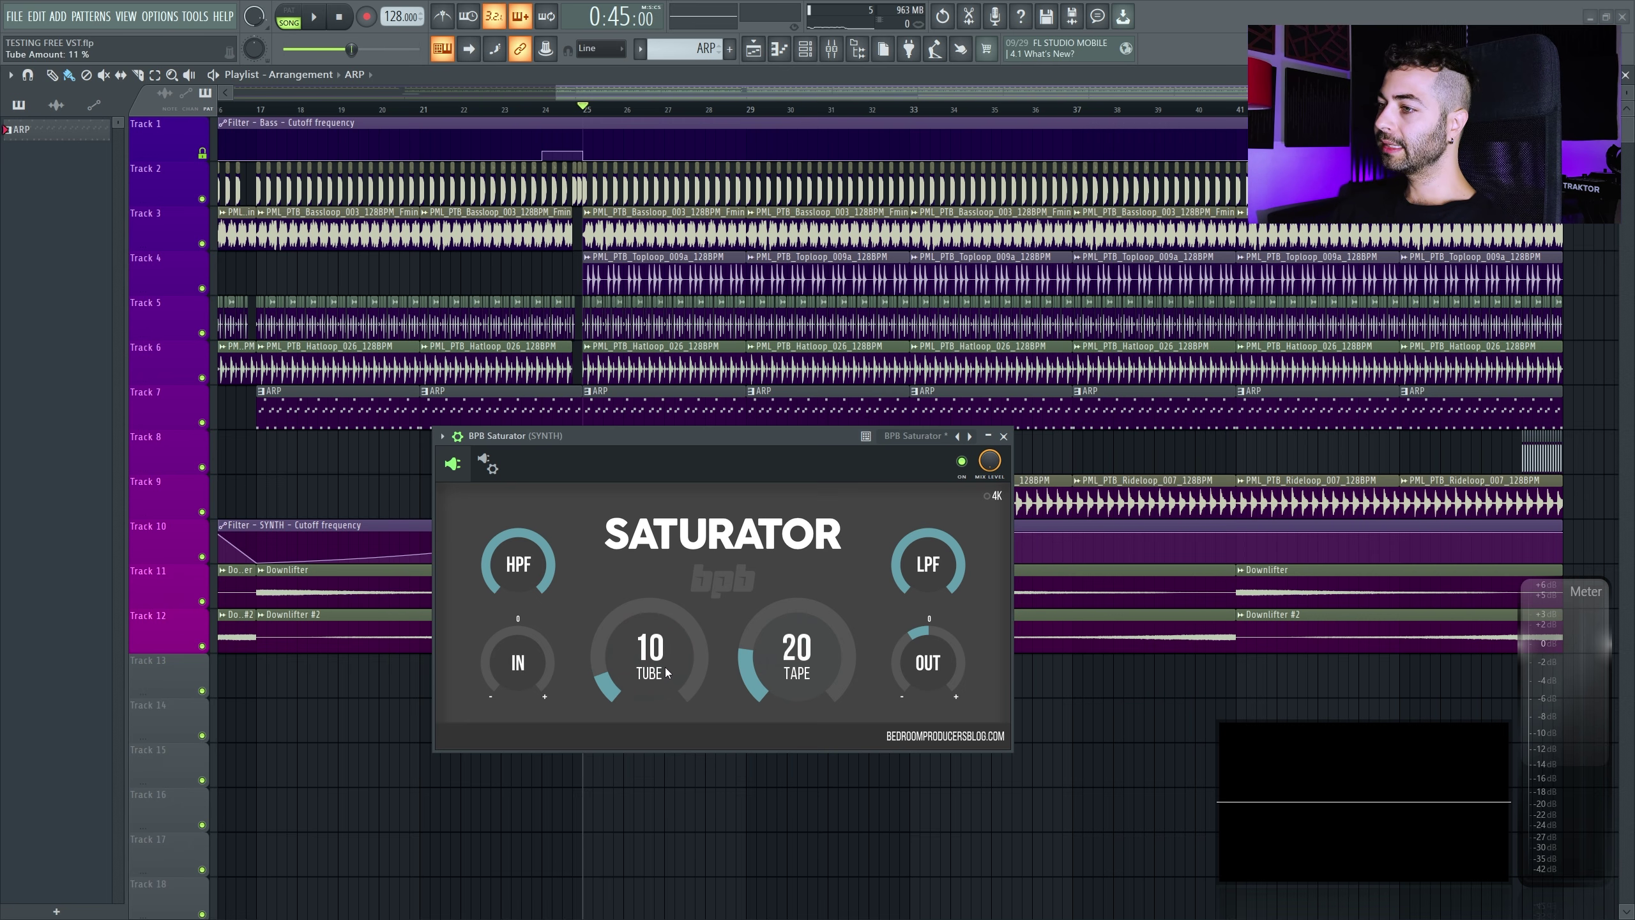
pyautogui.scroll(3, 786, 682)
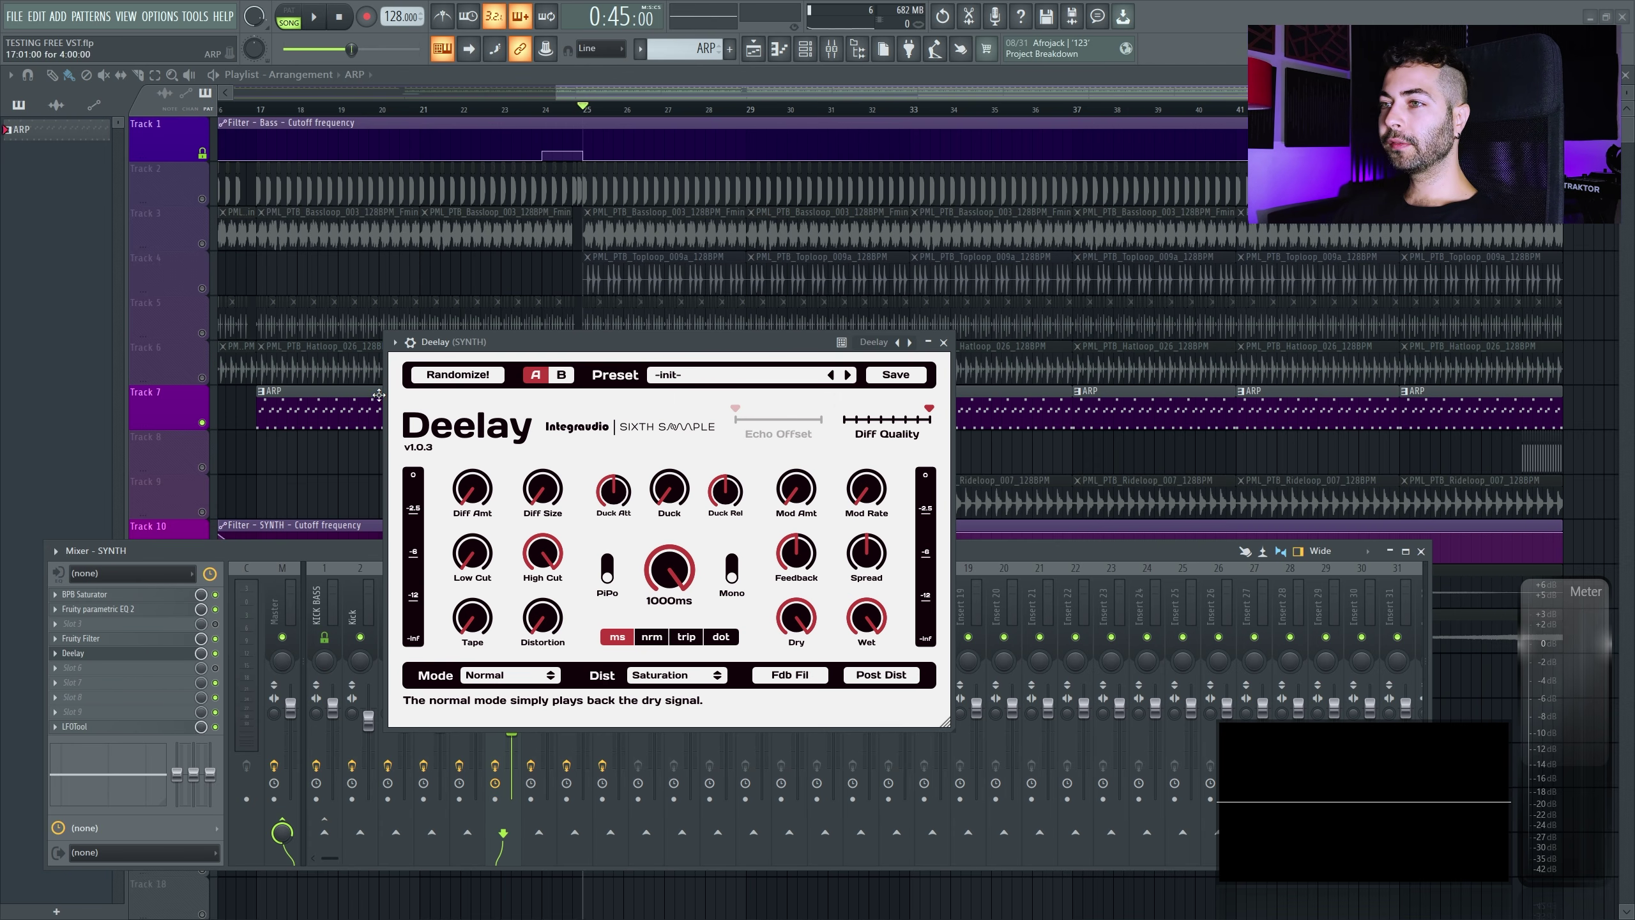
# Open Serum from the channel rack to review the arp's built-in effects, and close it again
pyautogui.press('F9')
pyautogui.press('F6')
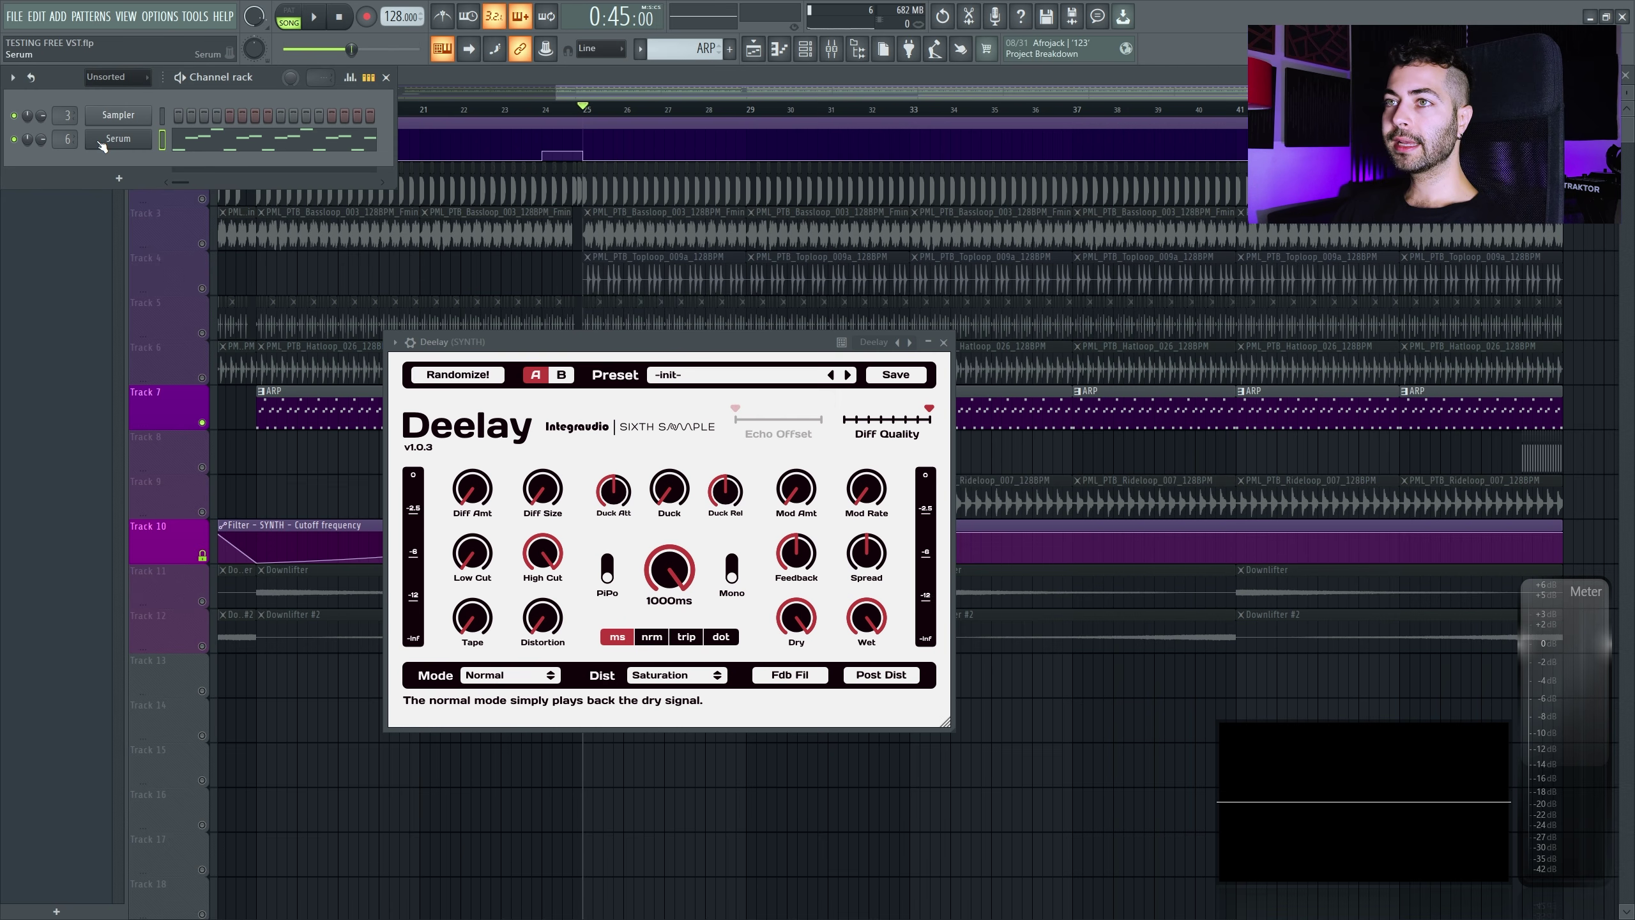
pyautogui.click(101, 143)
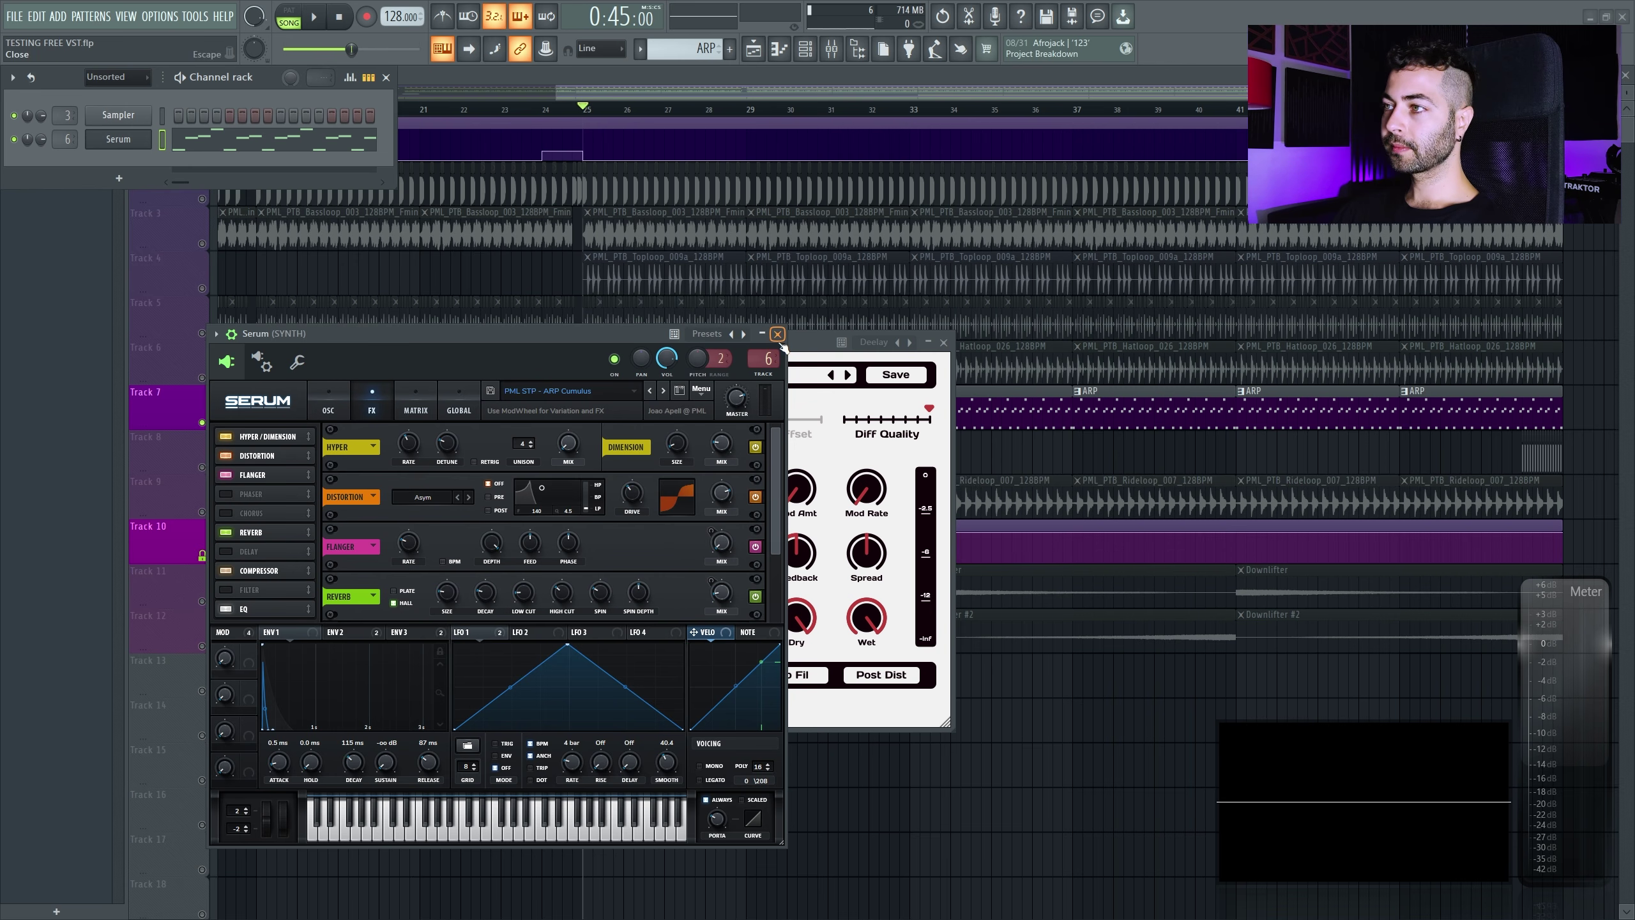
pyautogui.click(777, 334)
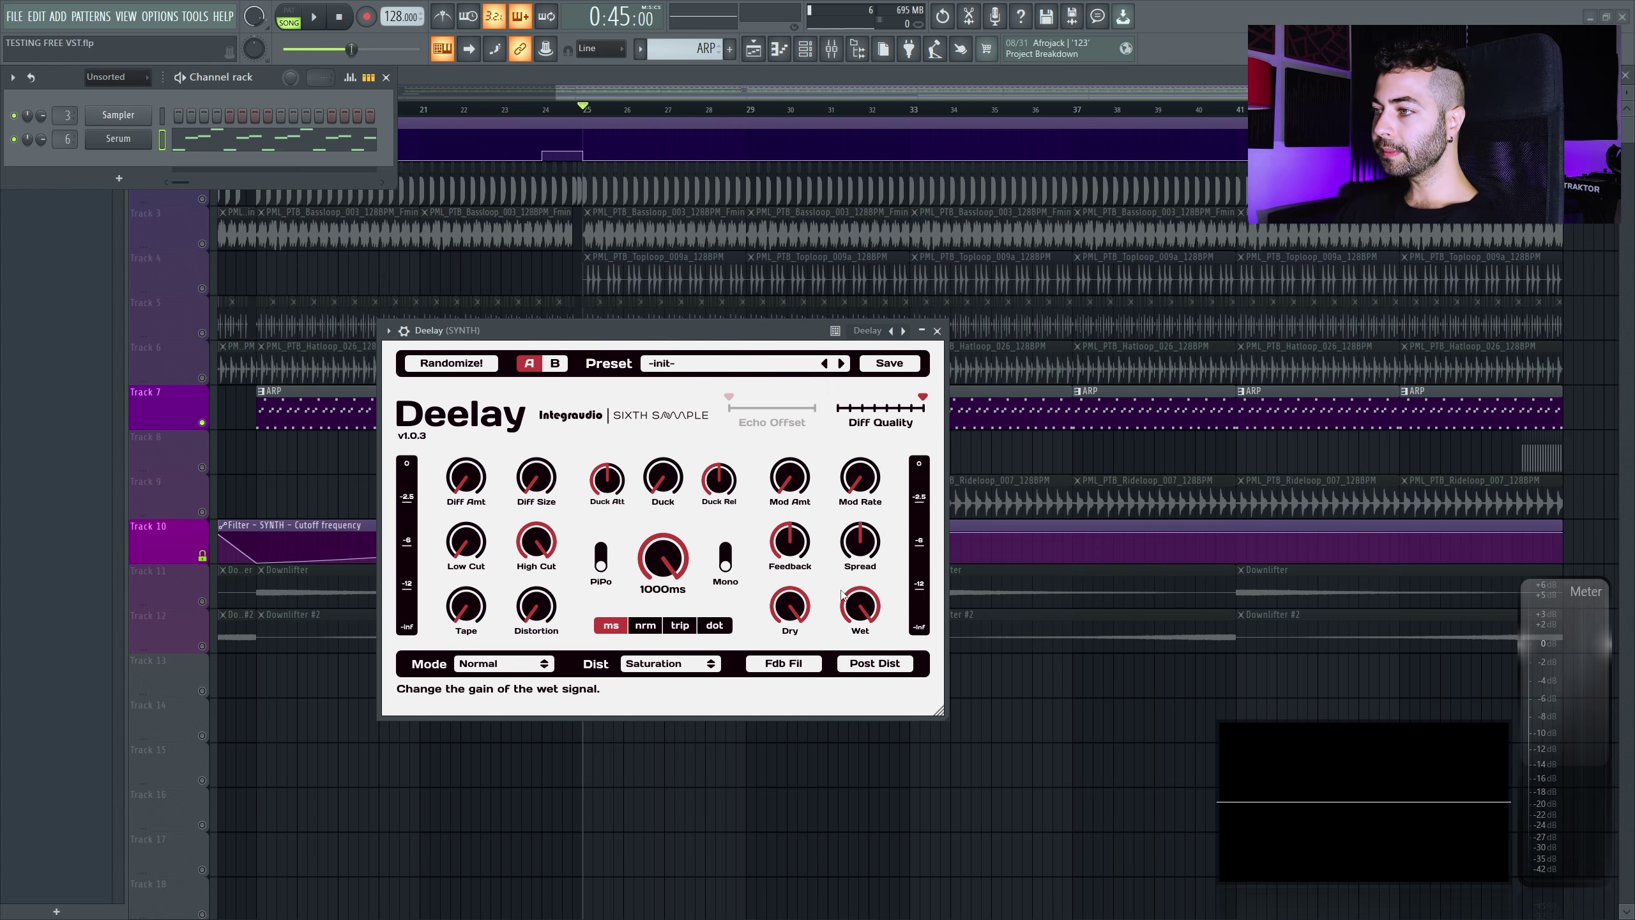
# Play the arp through Deelay's -init- preset with Wet lowered to 0.312, stop playback and bring Wet down to 0
pyautogui.click(685, 365)
pyautogui.click(683, 349)
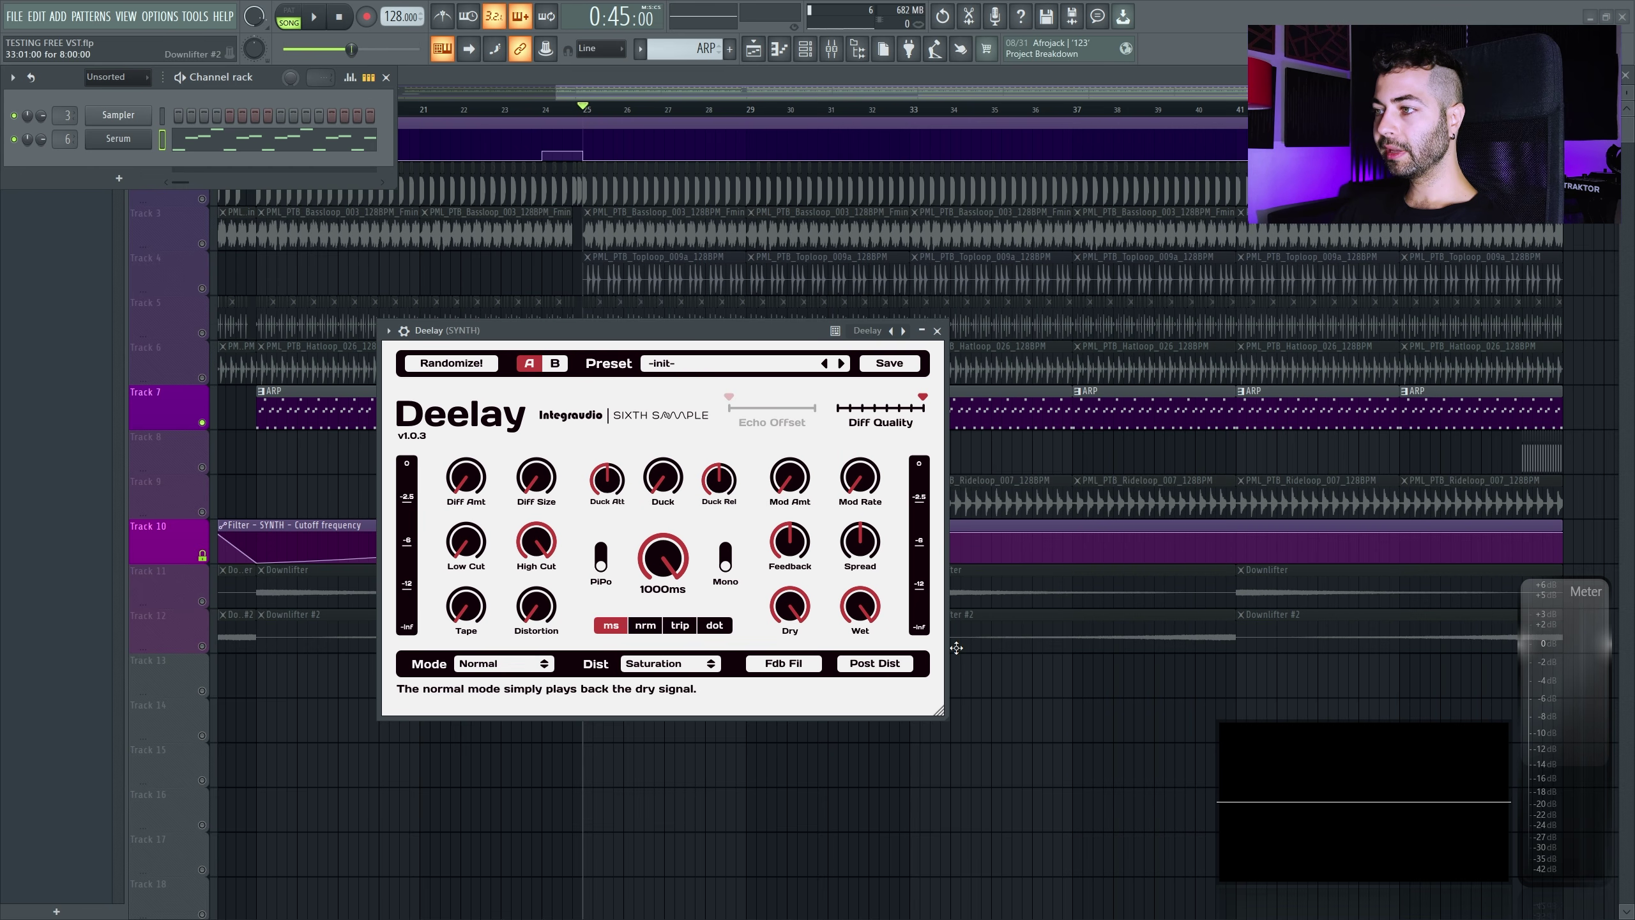
pyautogui.press('space')
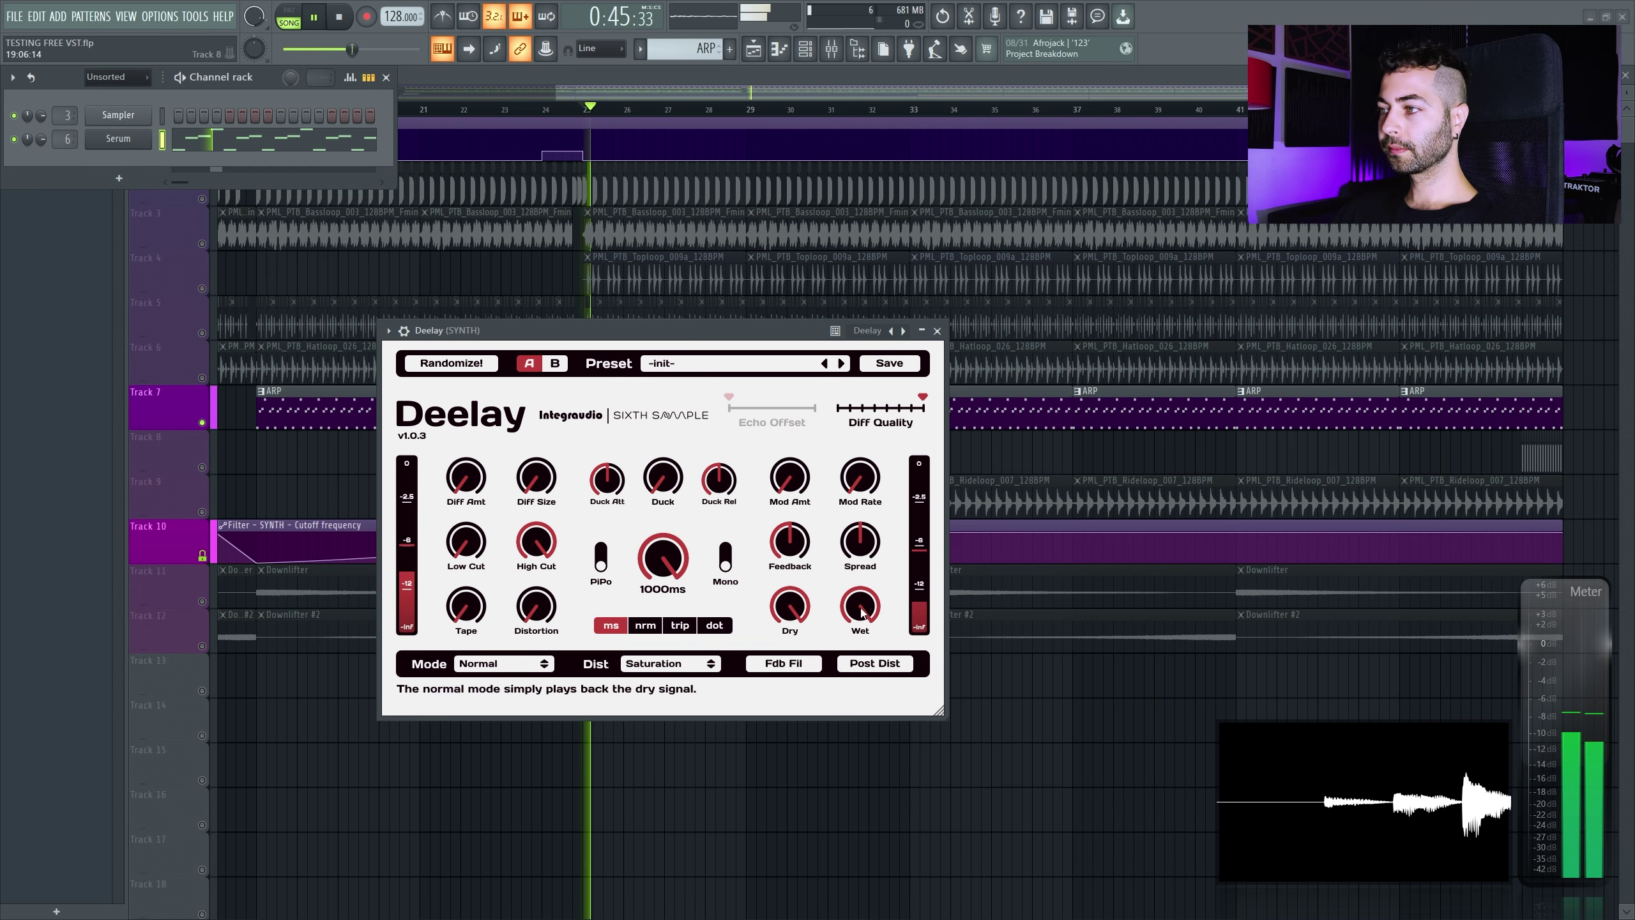
pyautogui.moveTo(866, 633); pyautogui.dragTo(847, 696)
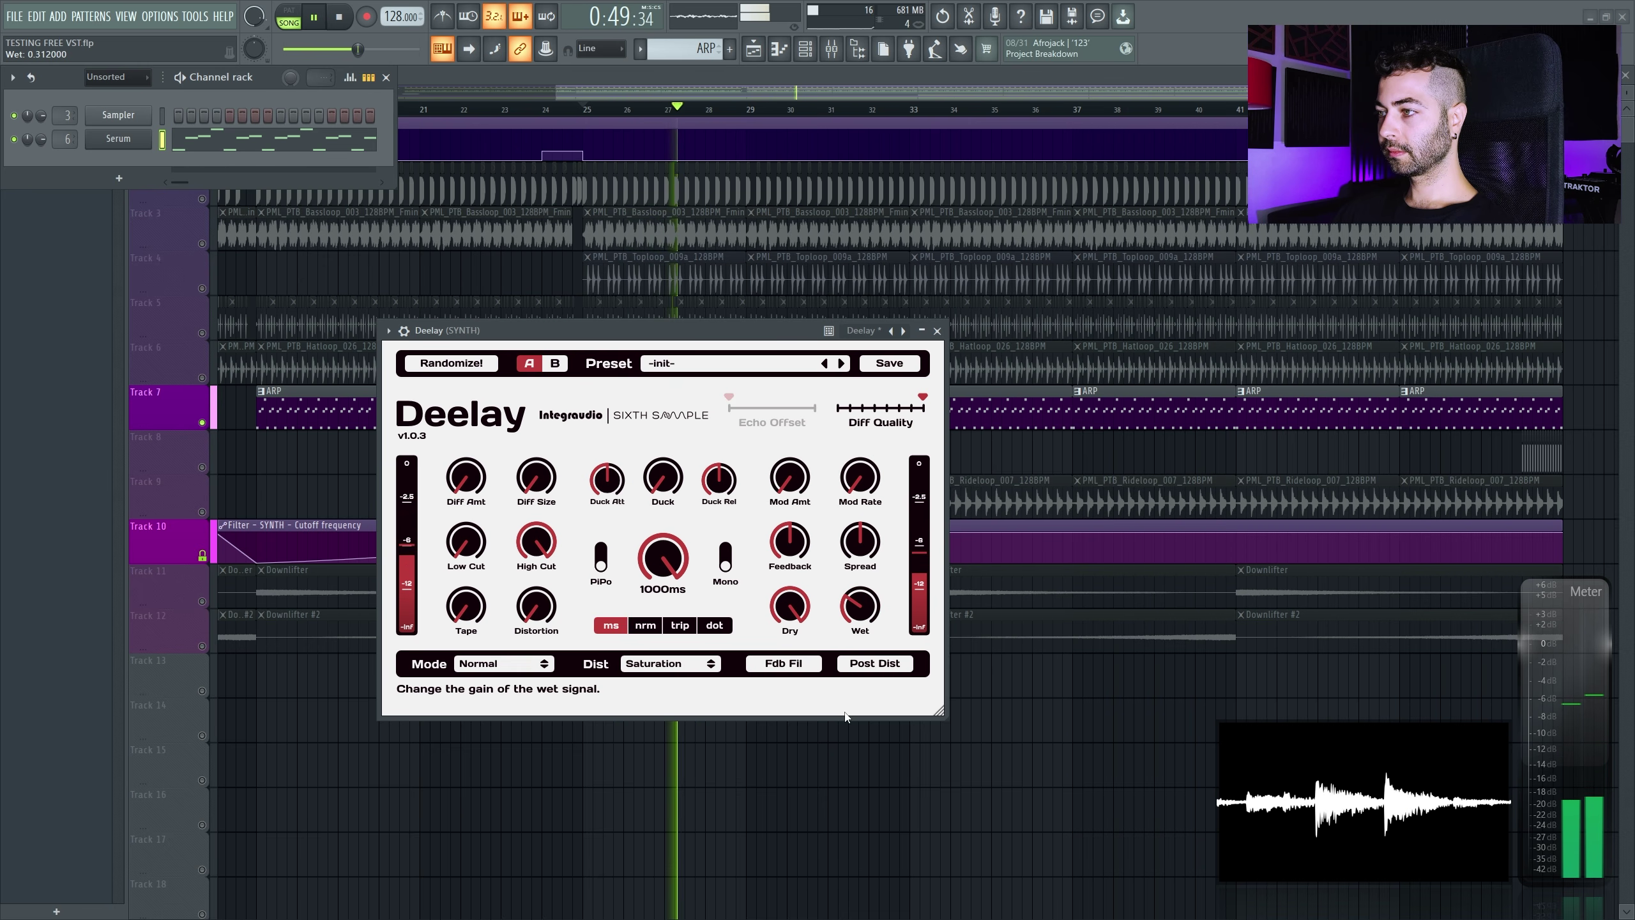
pyautogui.press('space')
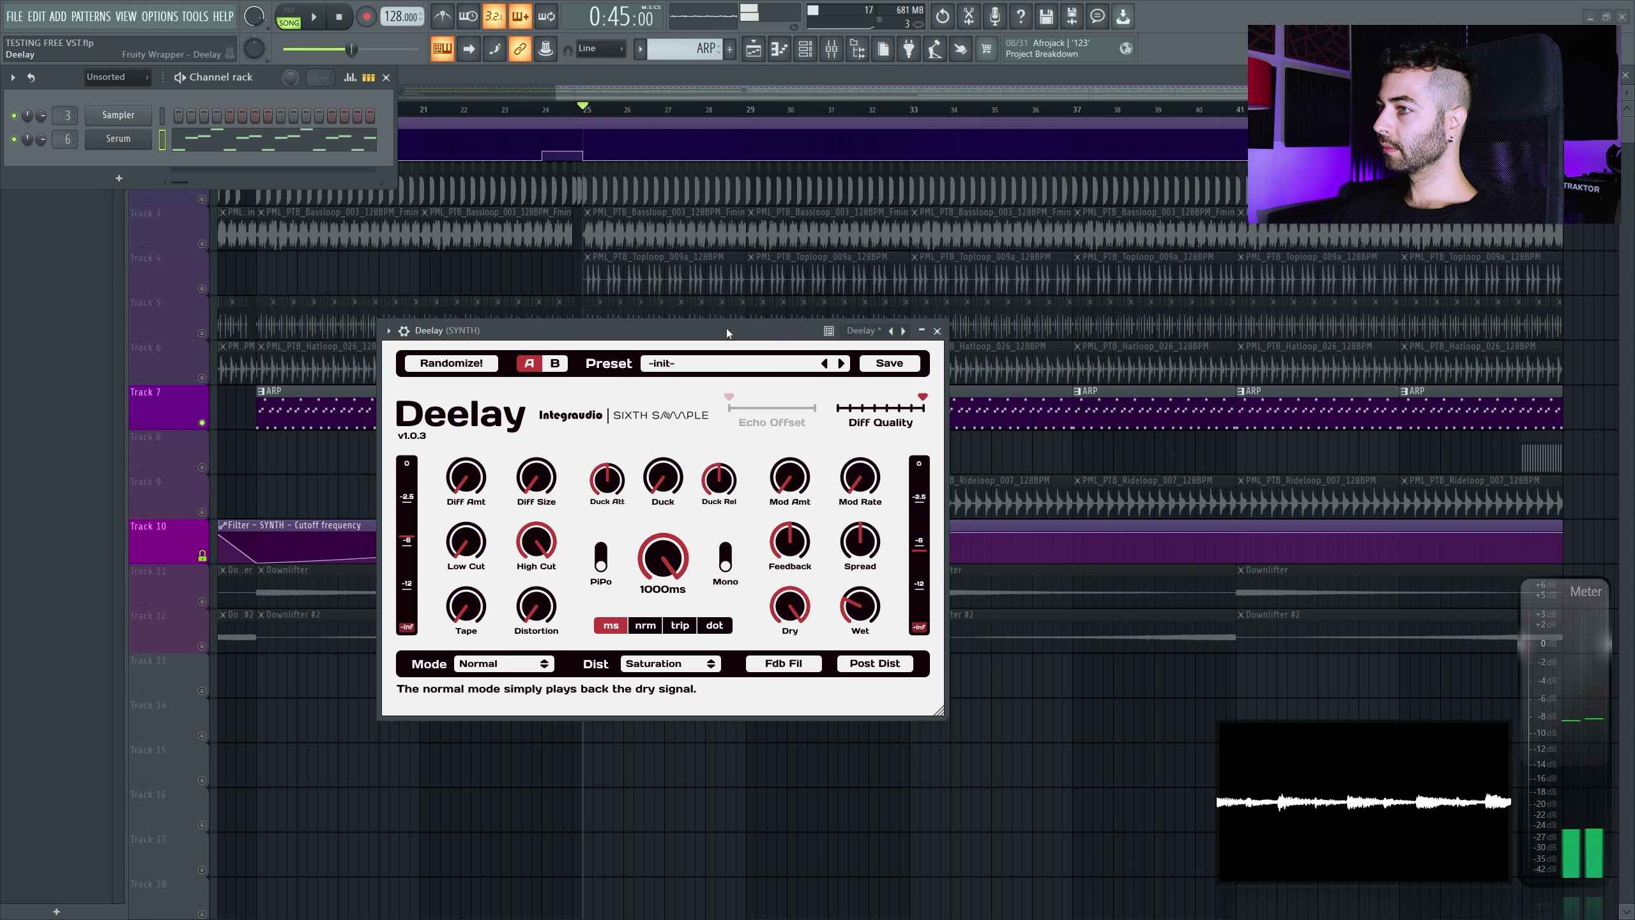
pyautogui.moveTo(870, 635); pyautogui.dragTo(870, 699)
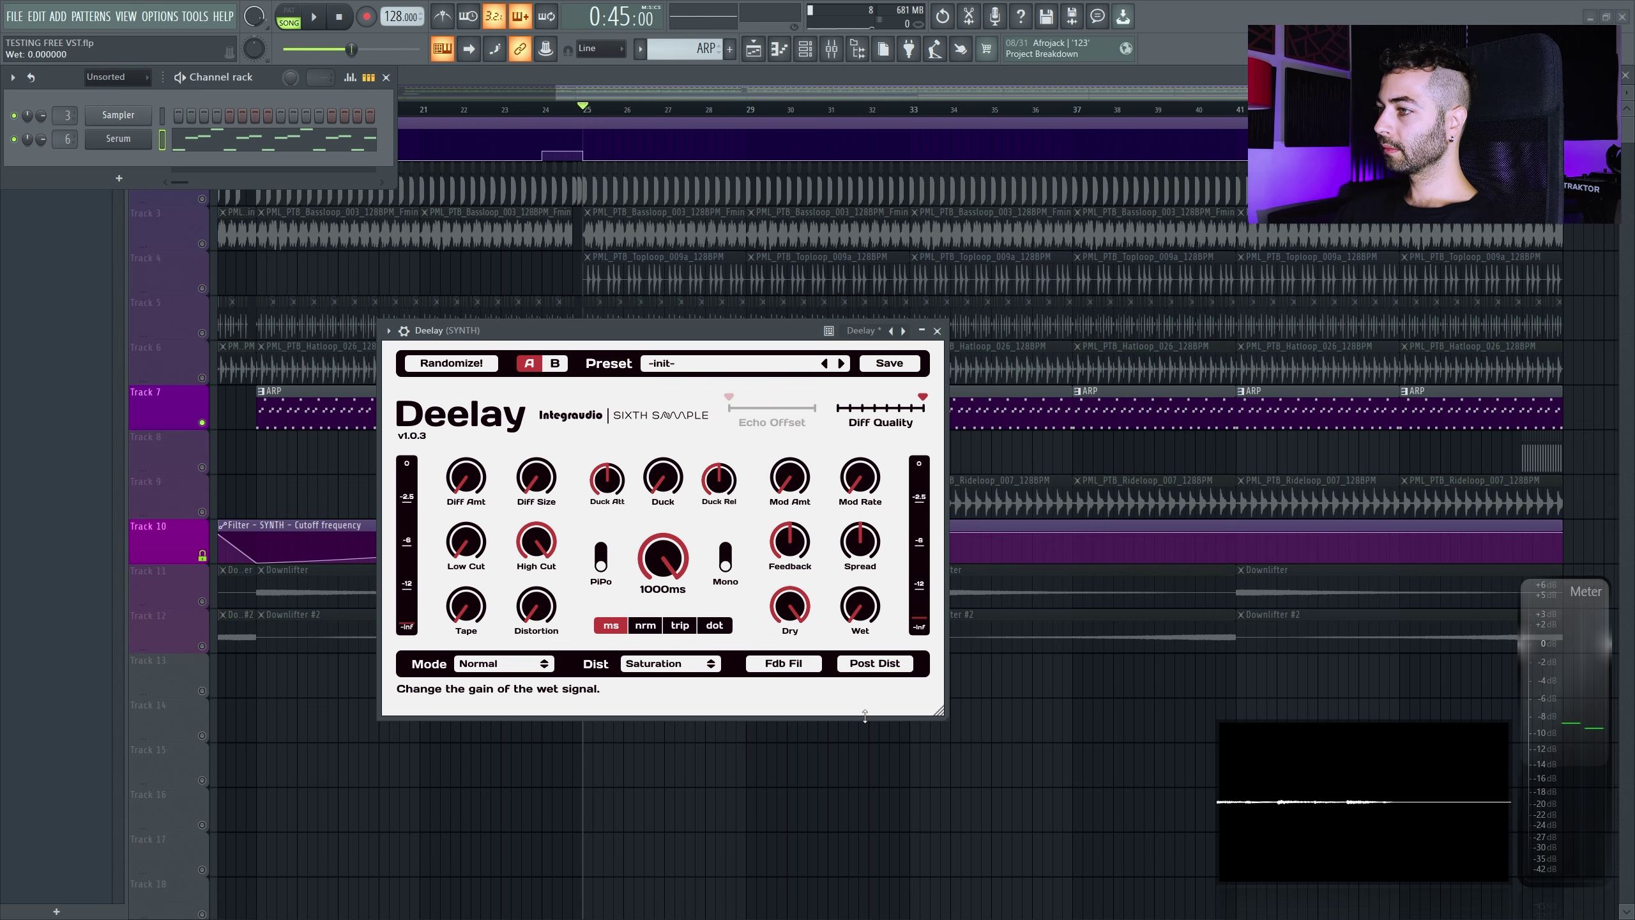
# Load Deelay's Normal Delay preset "4 - Wide" and audition it on the arp
pyautogui.click(690, 376)
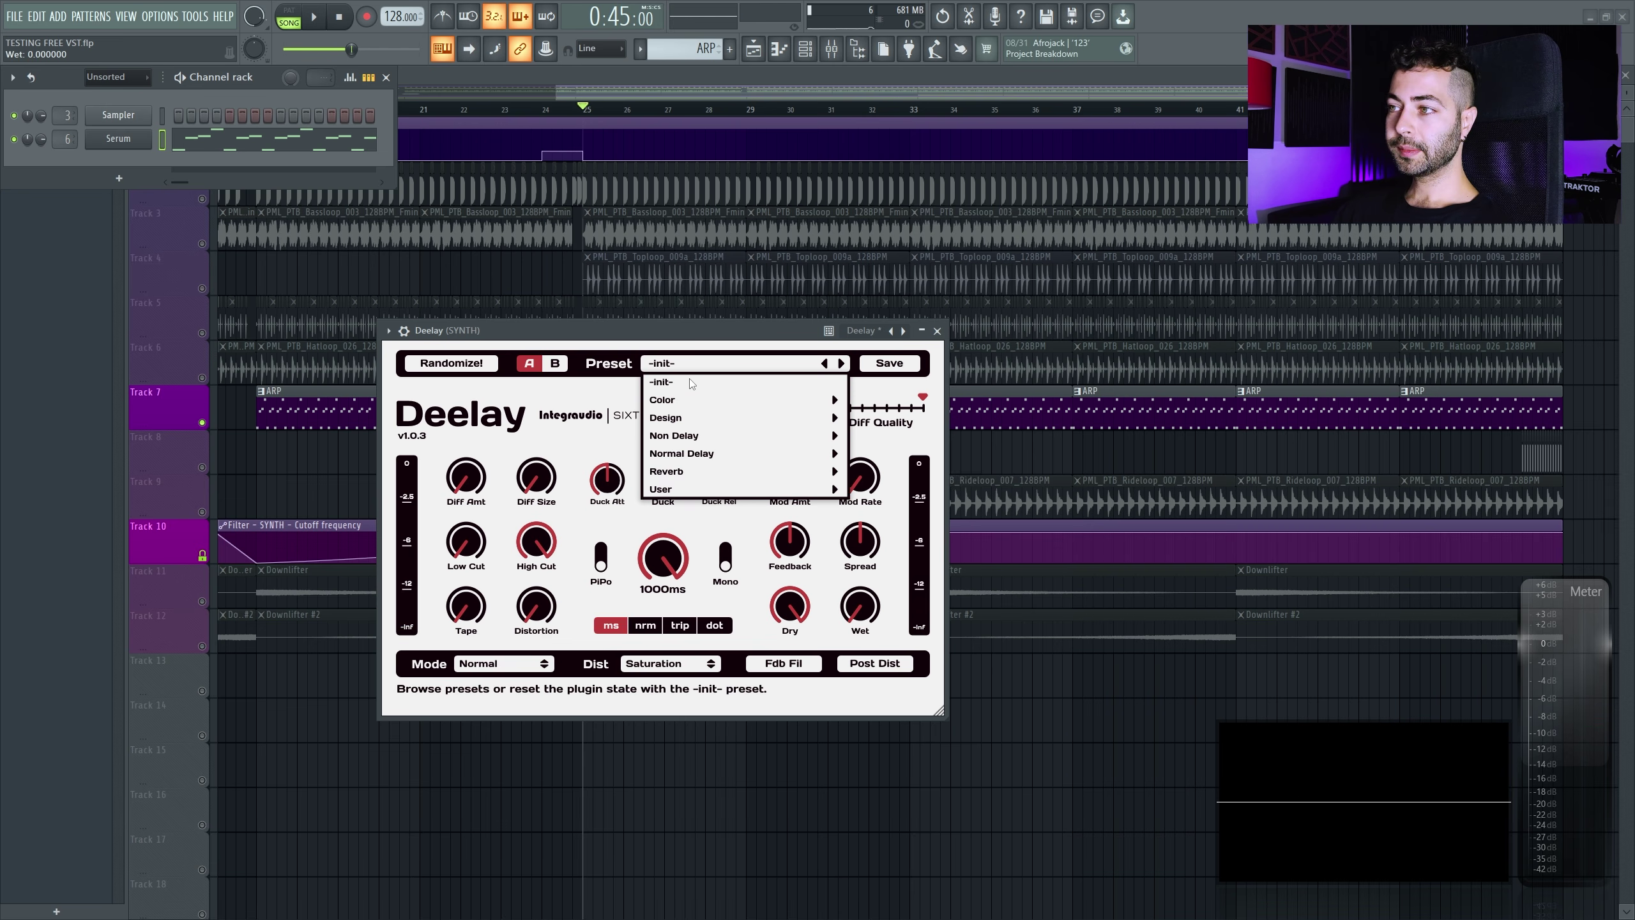
pyautogui.moveTo(688, 450)
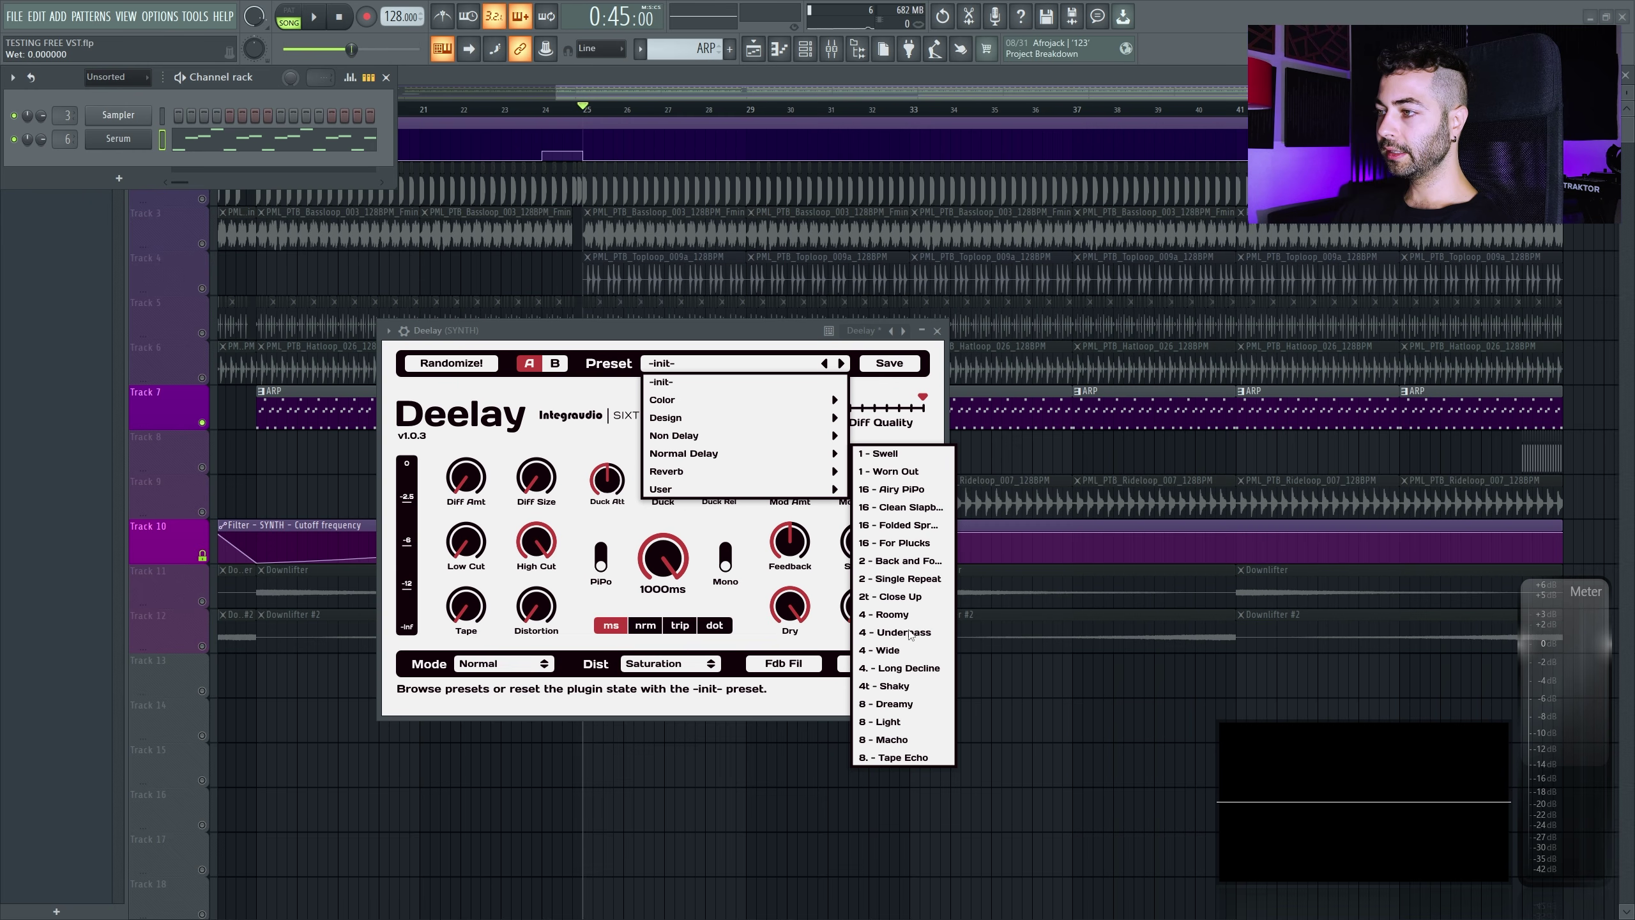
pyautogui.click(887, 652)
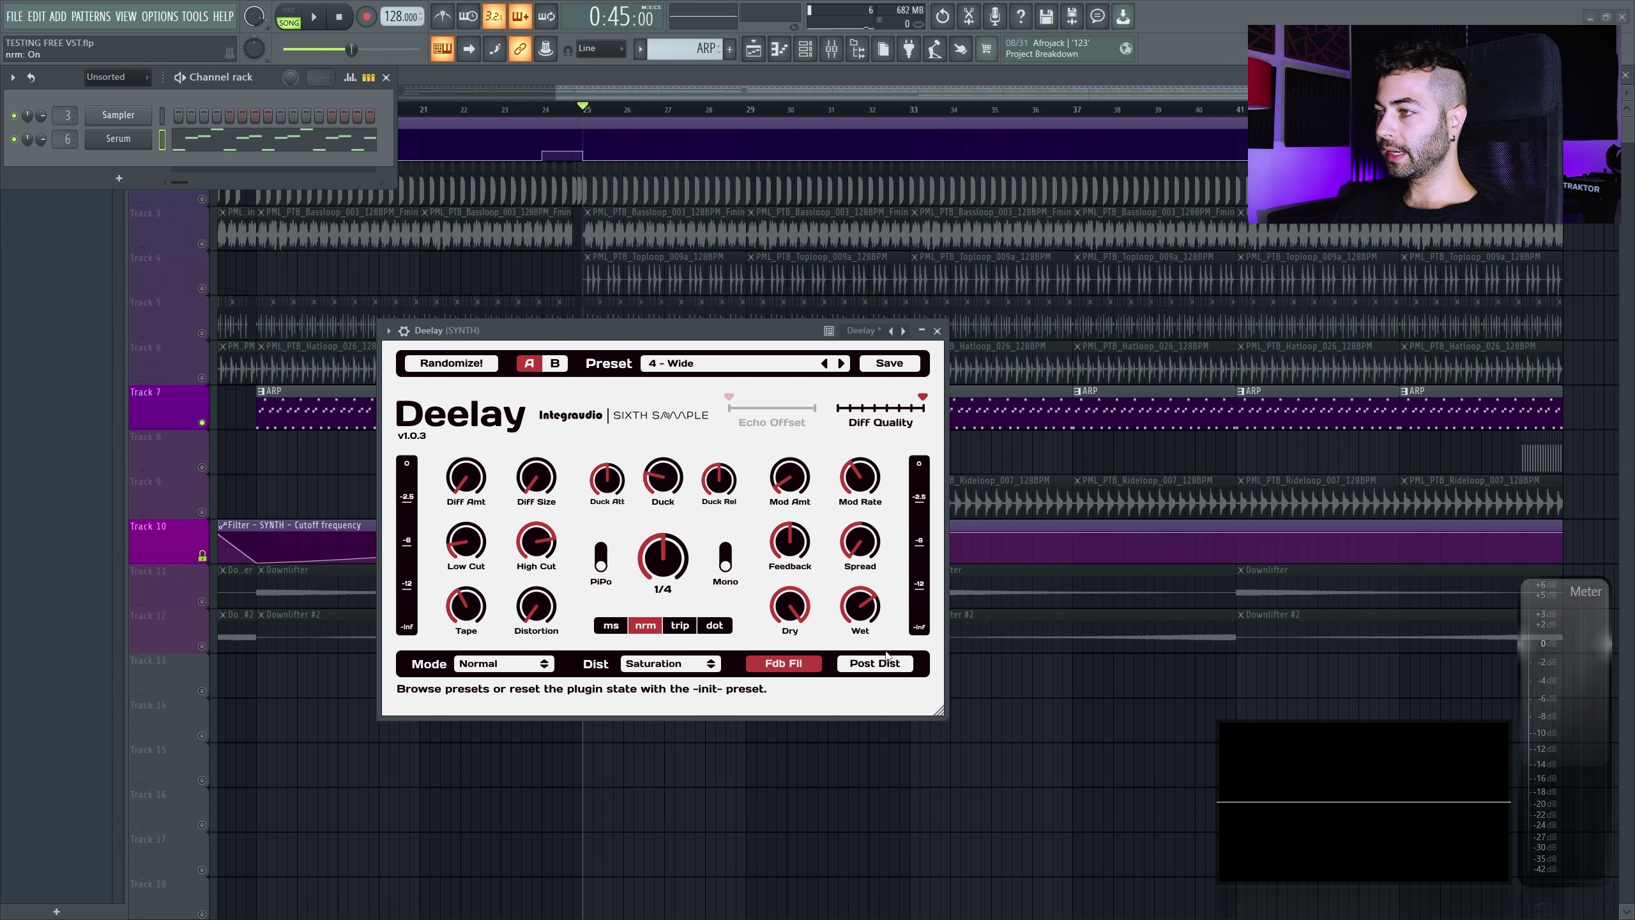
pyautogui.press('space')
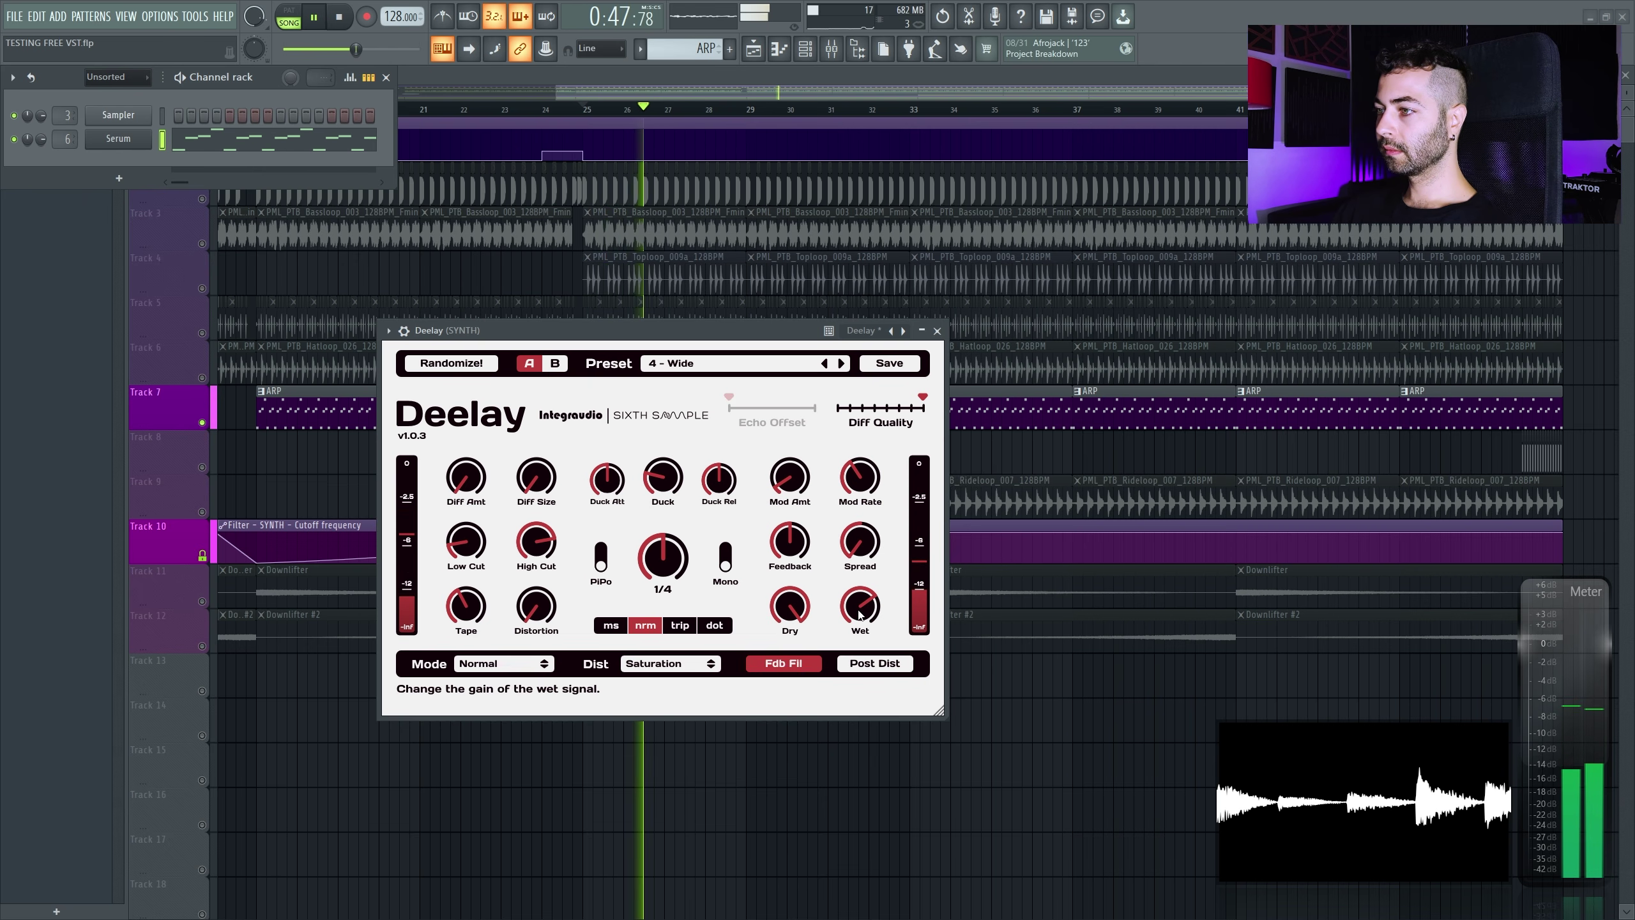
pyautogui.press('space')
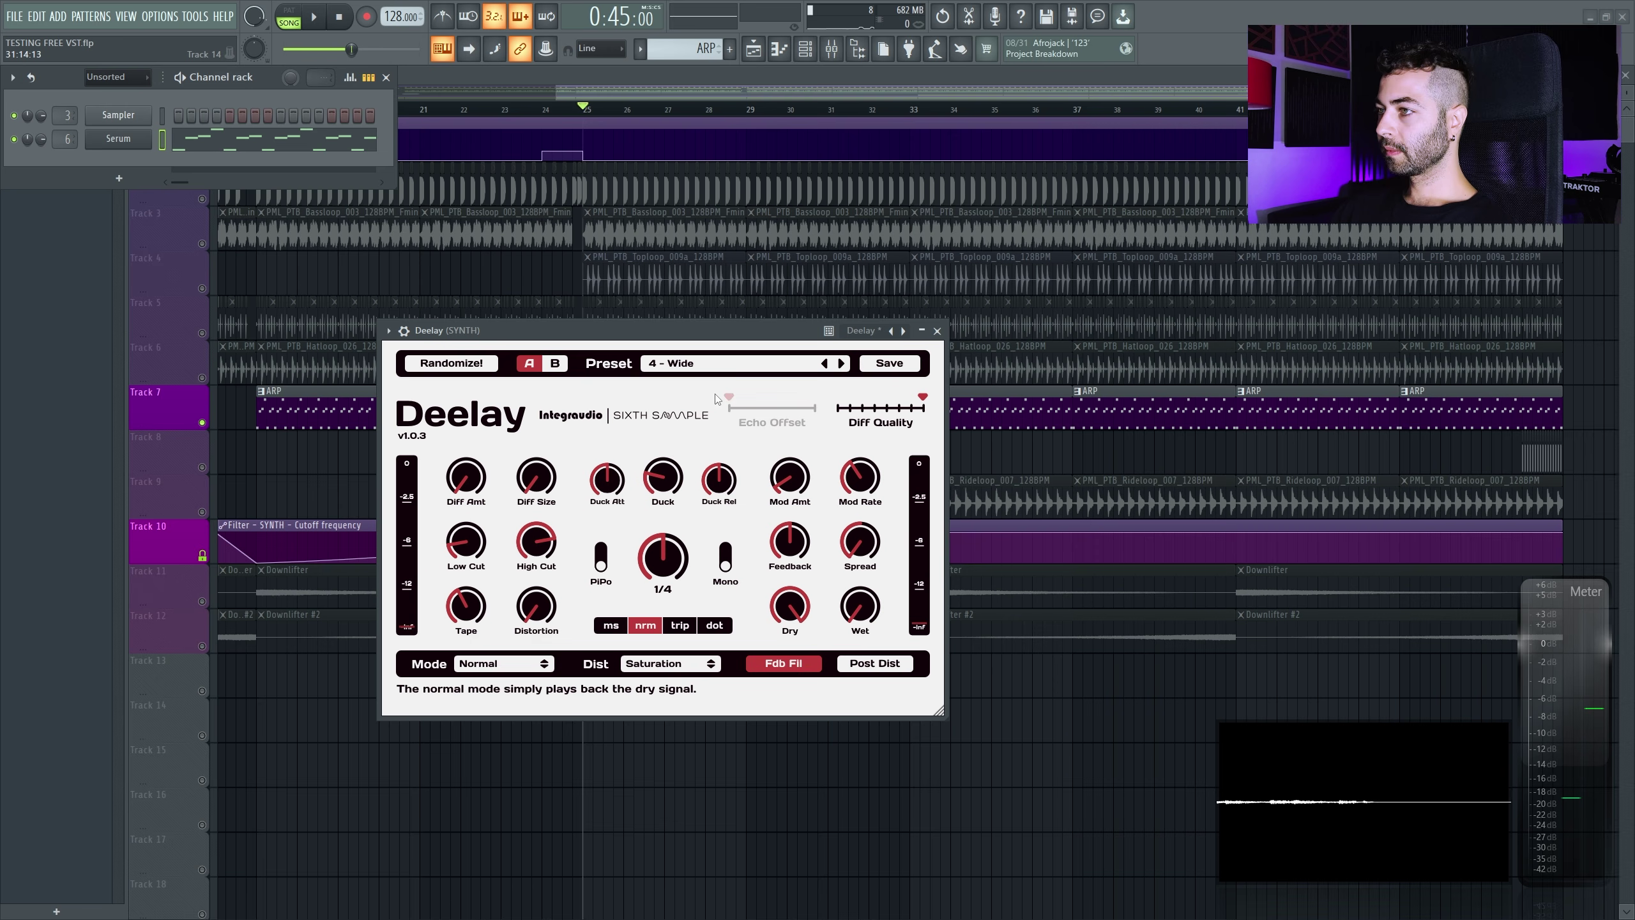
# Load Deelay's Normal Delay preset "8 - Dreamy" and audition it on the arp
pyautogui.click(711, 369)
pyautogui.moveTo(713, 459)
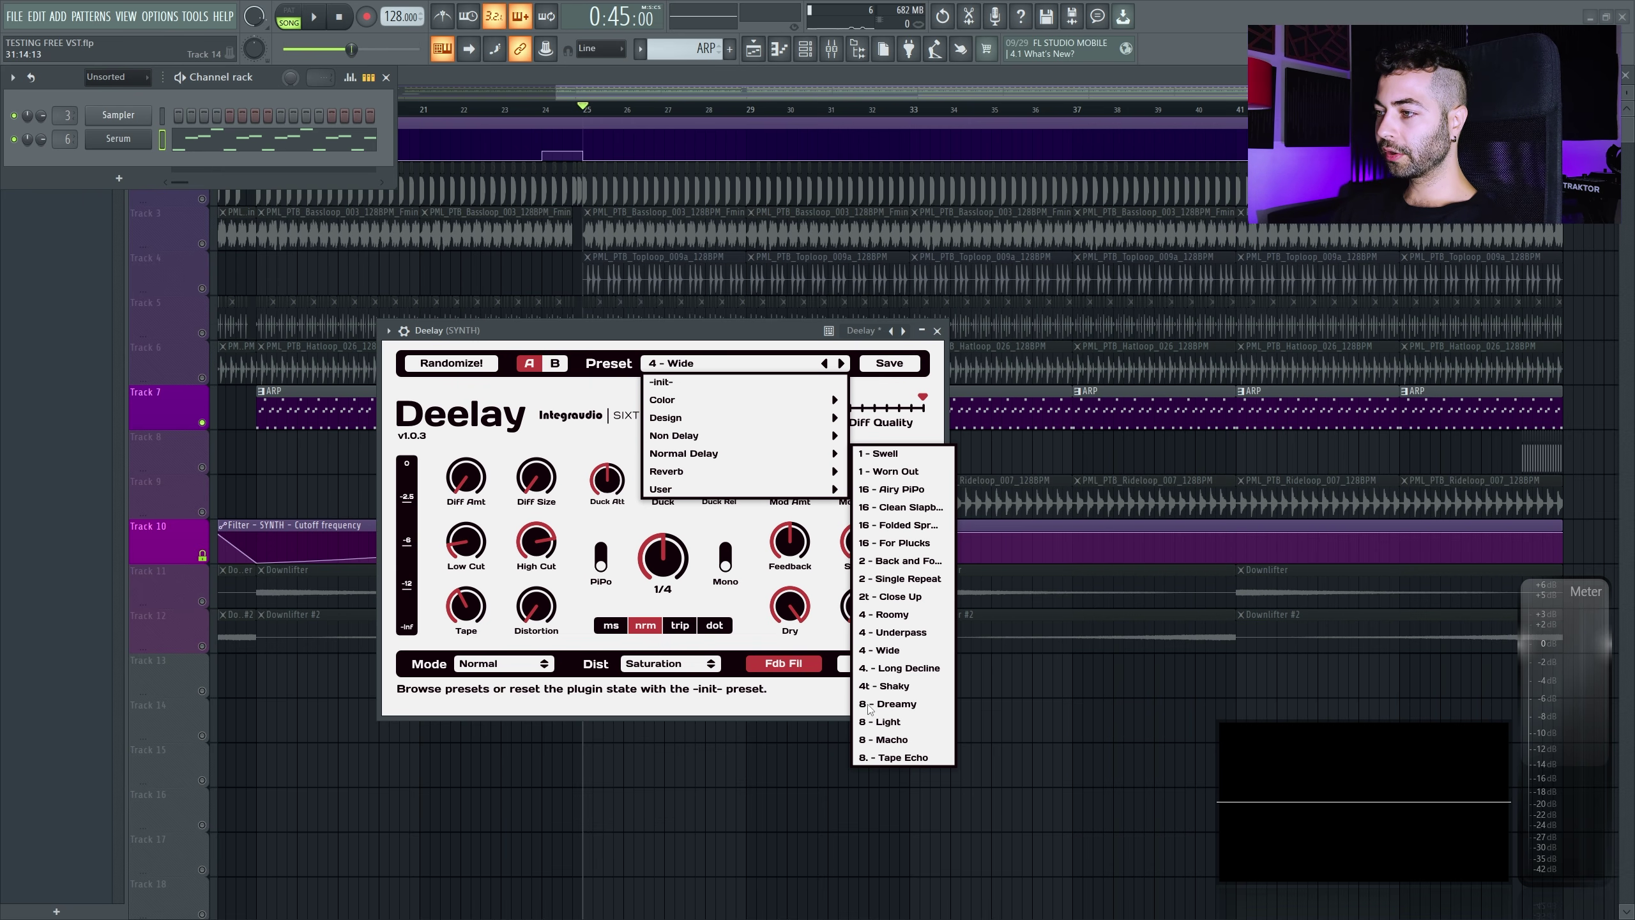
pyautogui.click(891, 705)
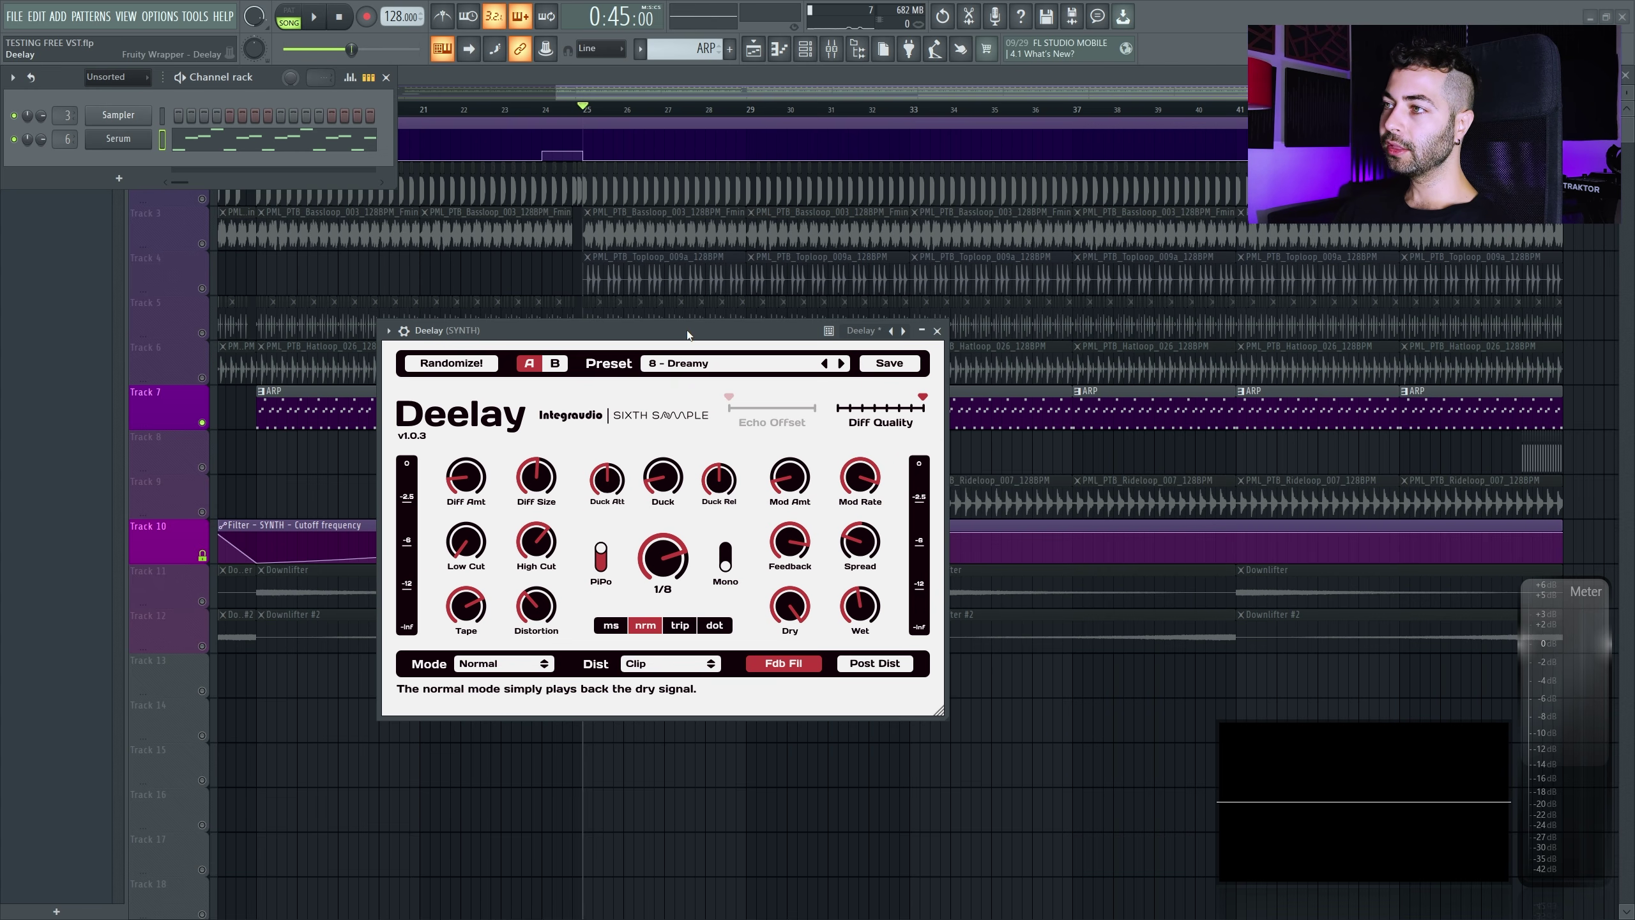
pyautogui.press('space')
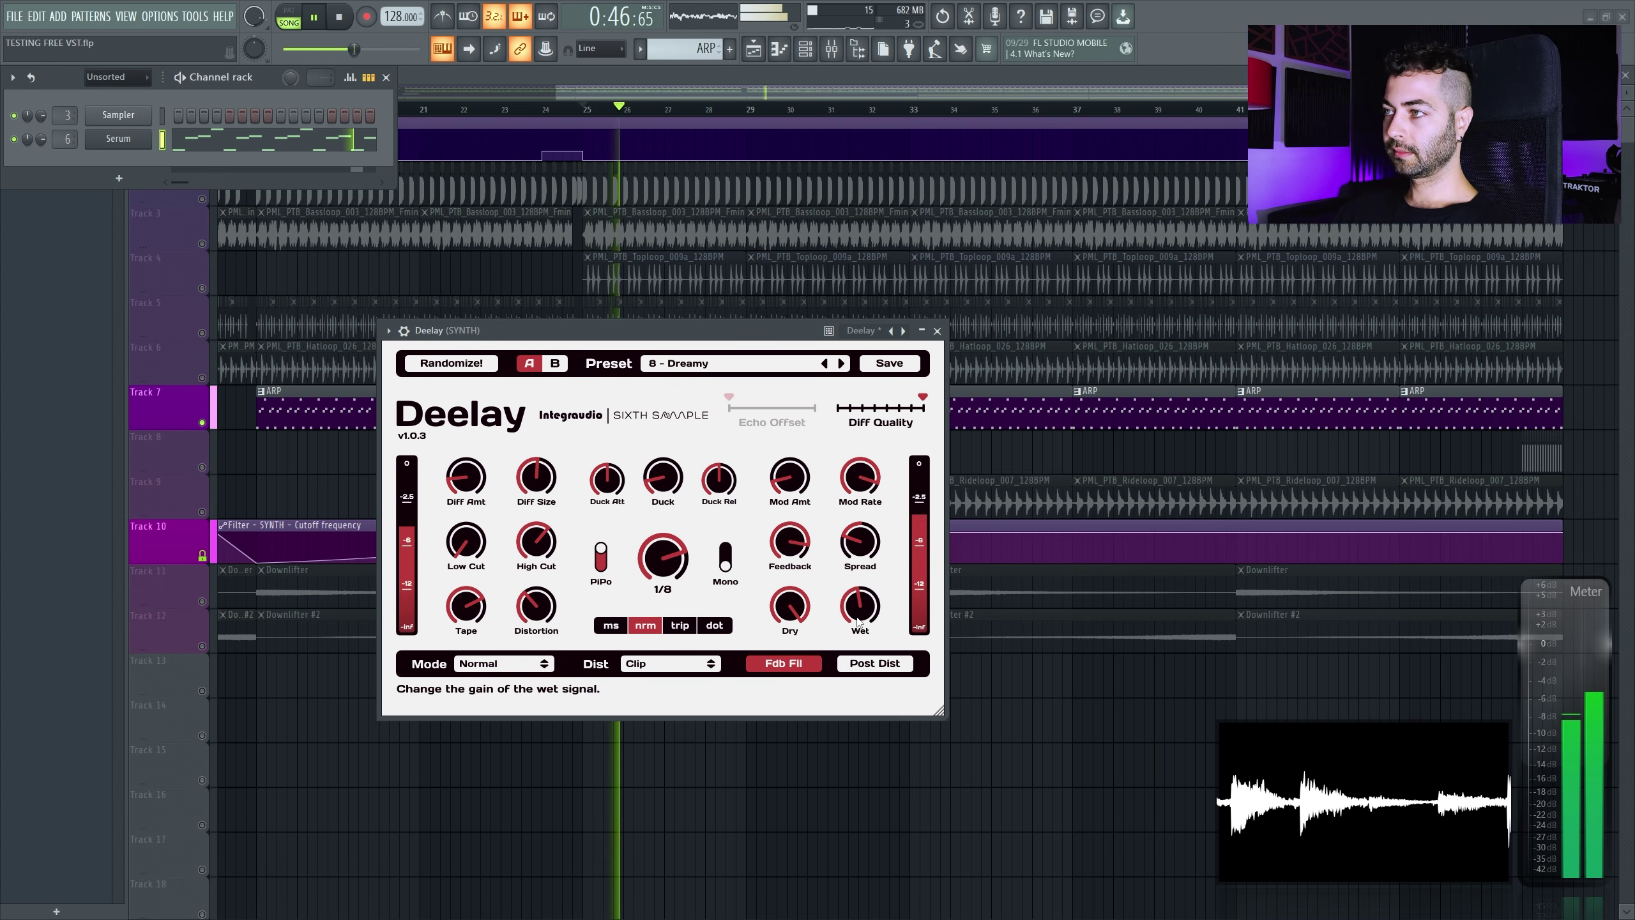
pyautogui.press('space')
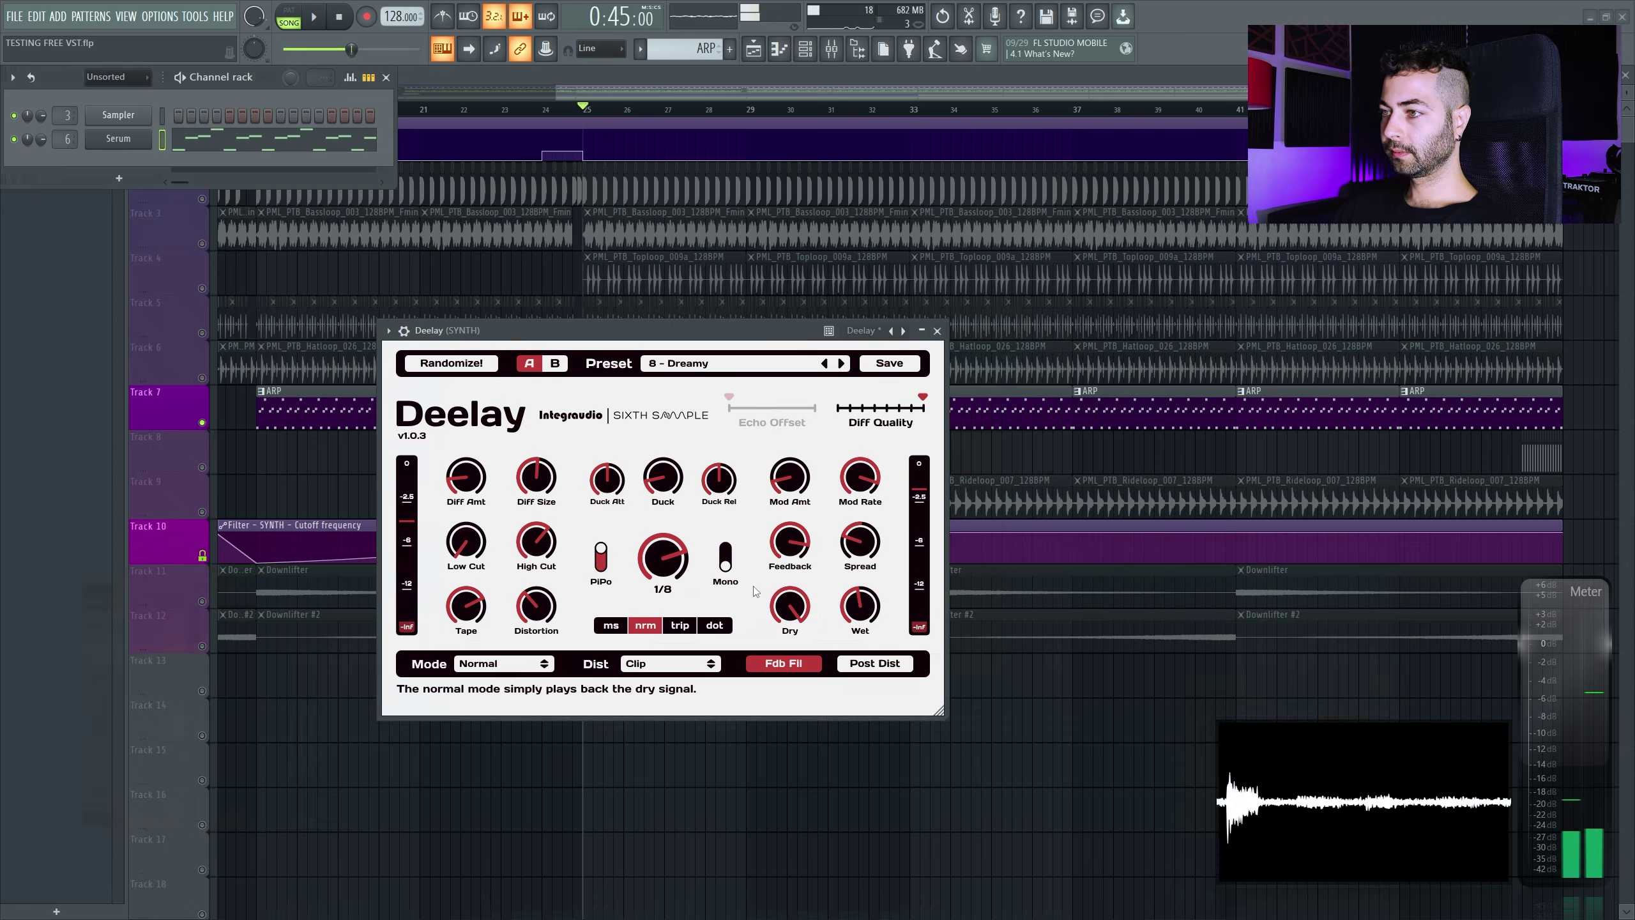
# While the arp plays, lower BPB Saturator's Tape to 8 and Tube to 5 on the SYNTH mixer track, closing the plugin and stopping playback
pyautogui.press('F9')
pyautogui.press('space')
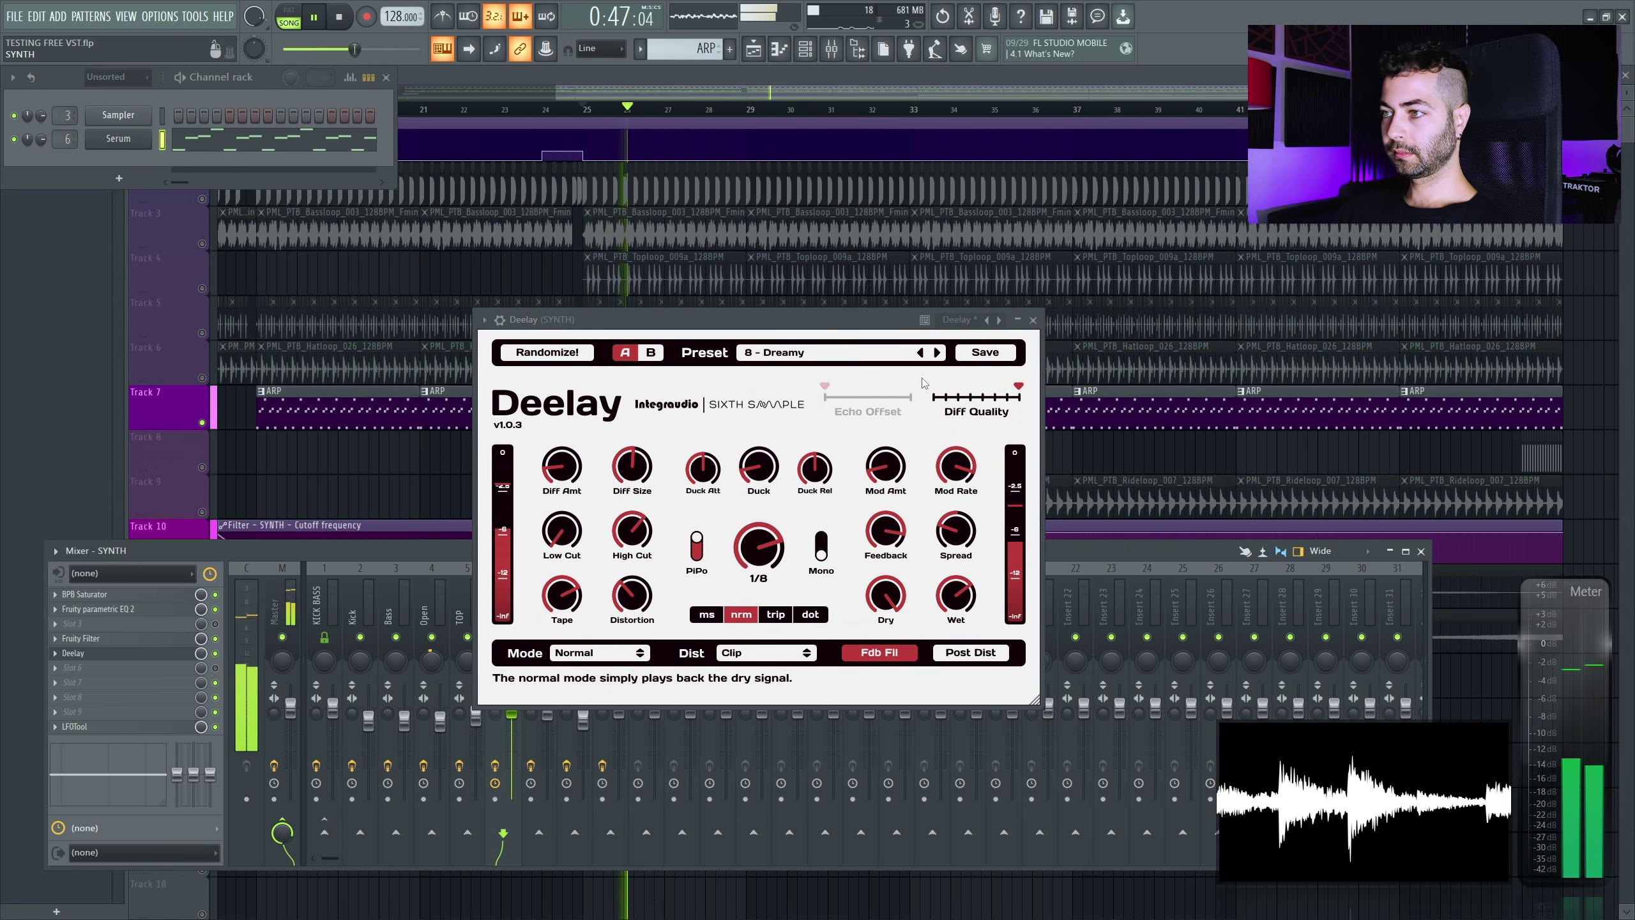
pyautogui.click(168, 596)
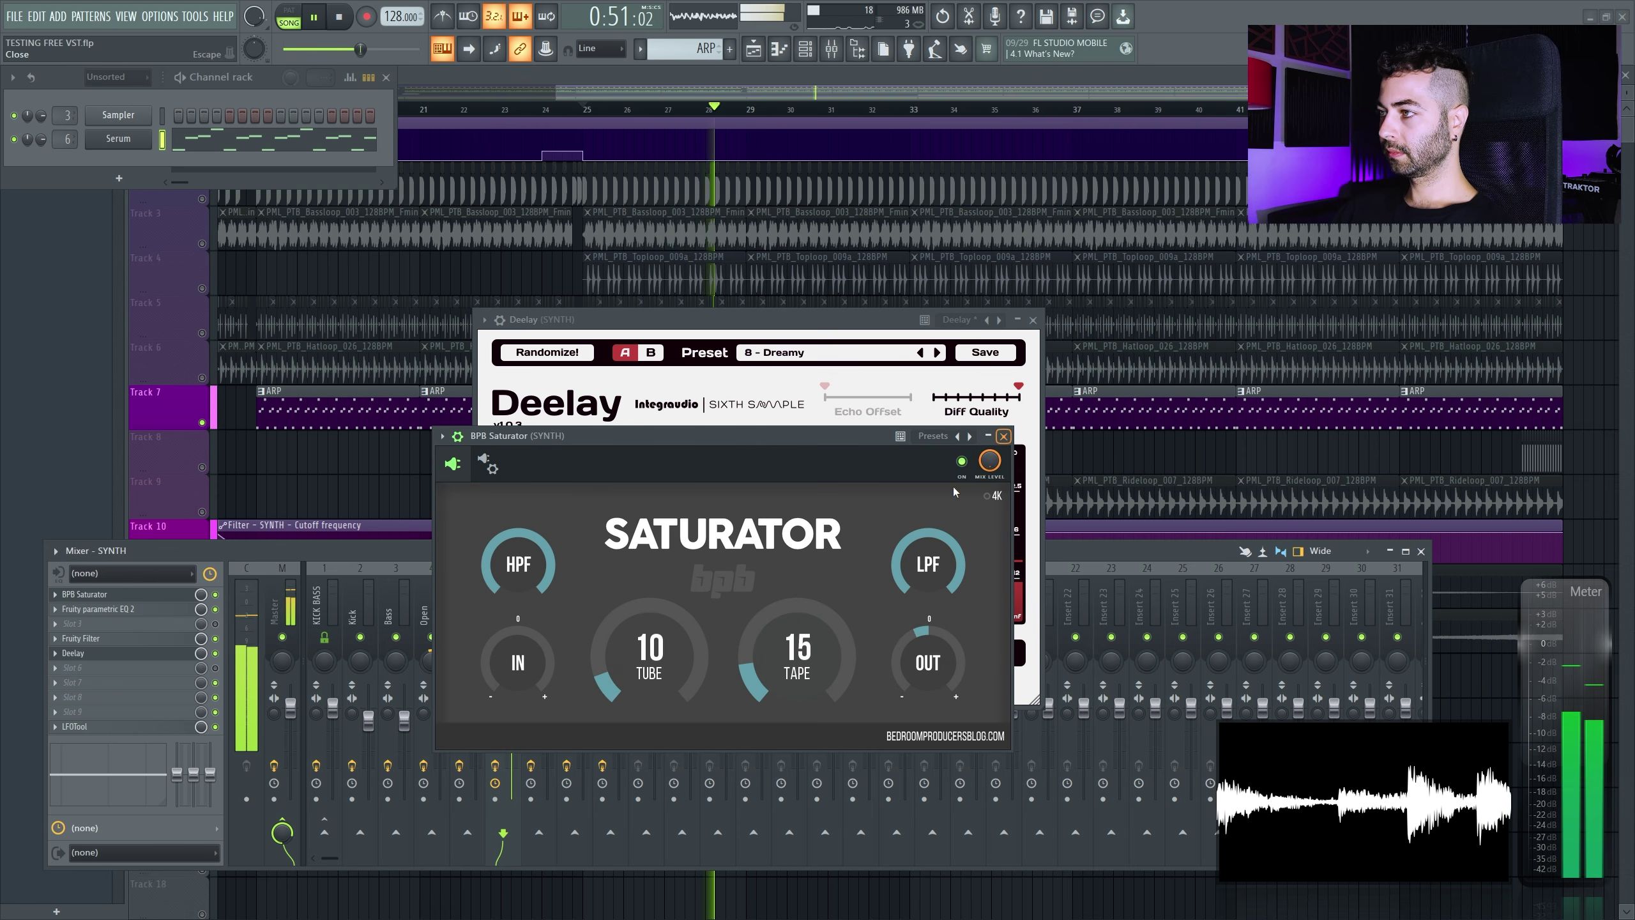
pyautogui.moveTo(778, 661); pyautogui.dragTo(775, 690)
pyautogui.moveTo(667, 659); pyautogui.dragTo(666, 678)
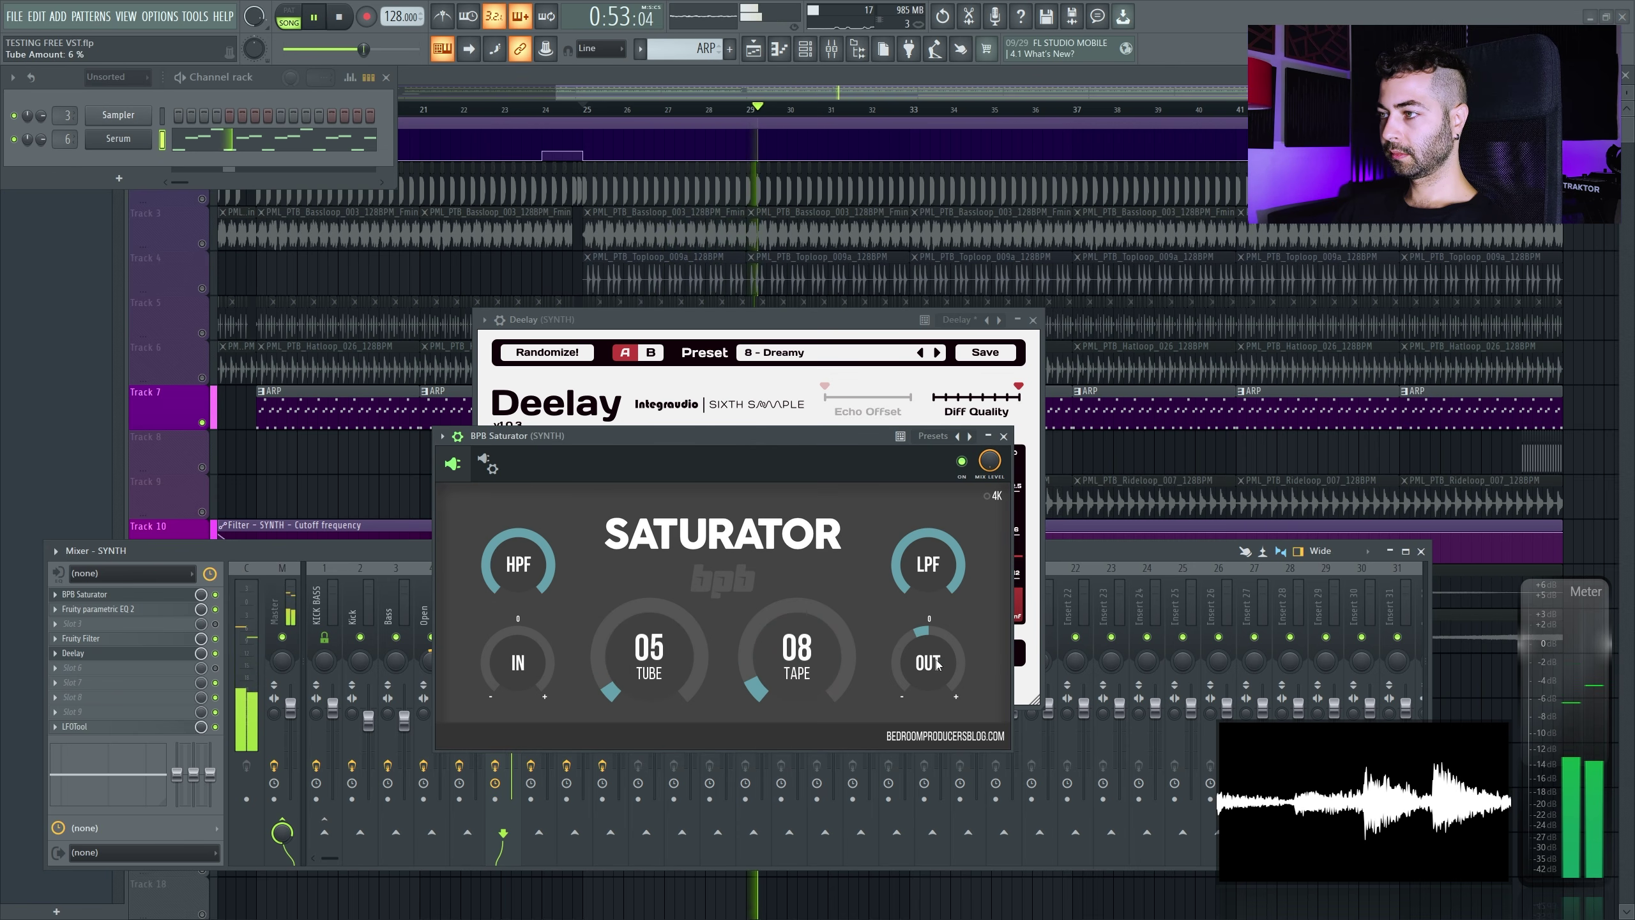
pyautogui.click(1004, 436)
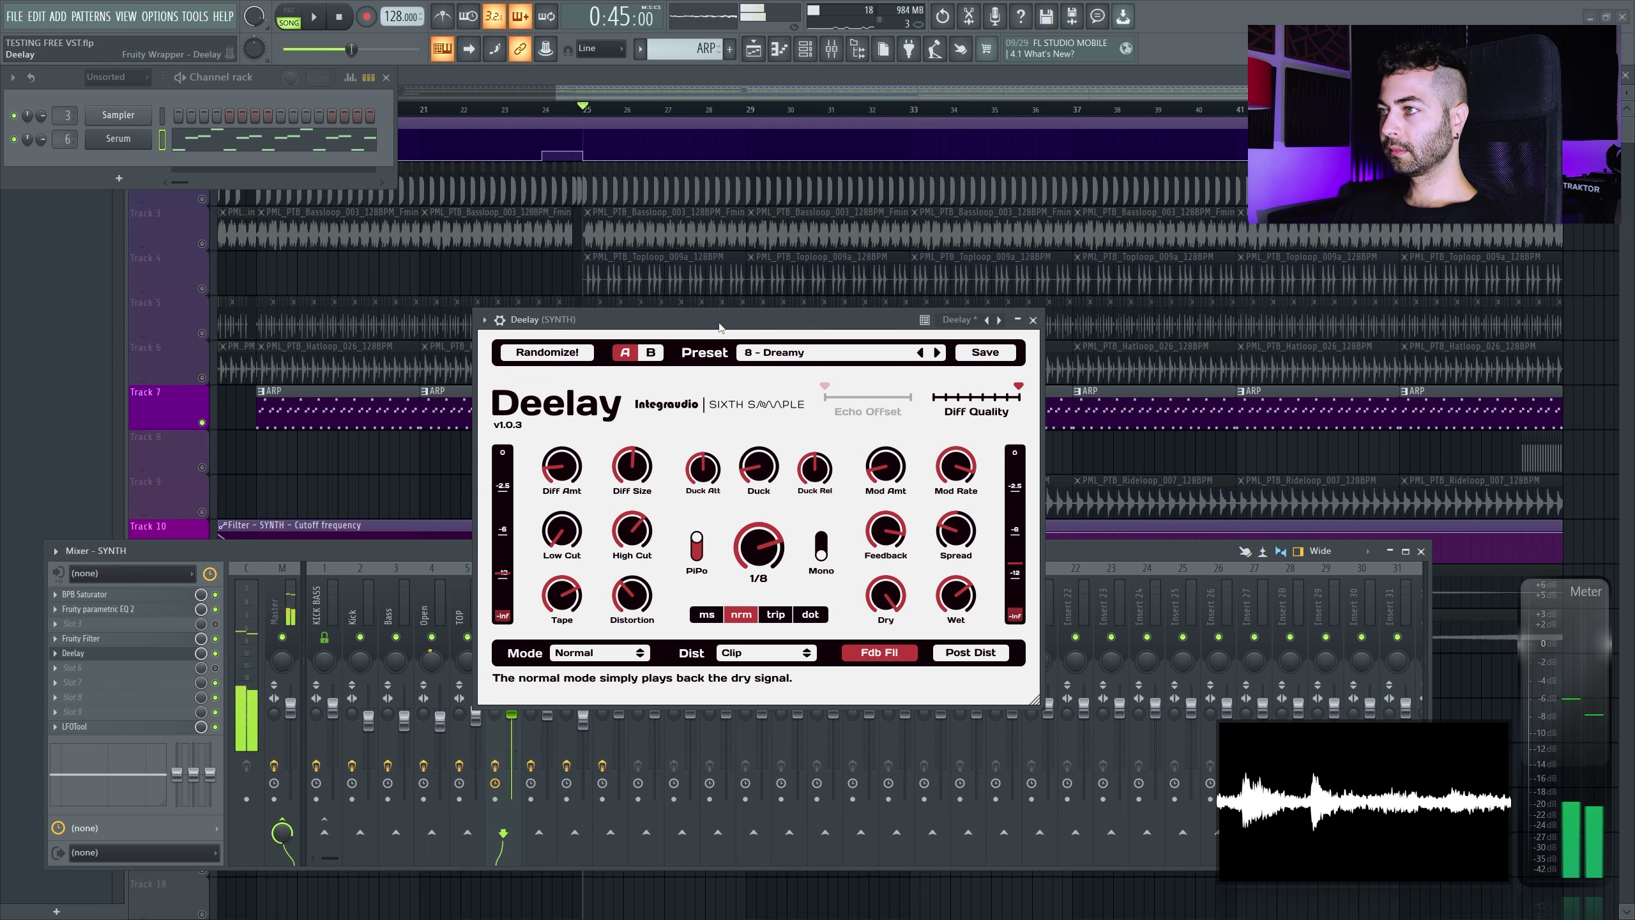
pyautogui.press('space')
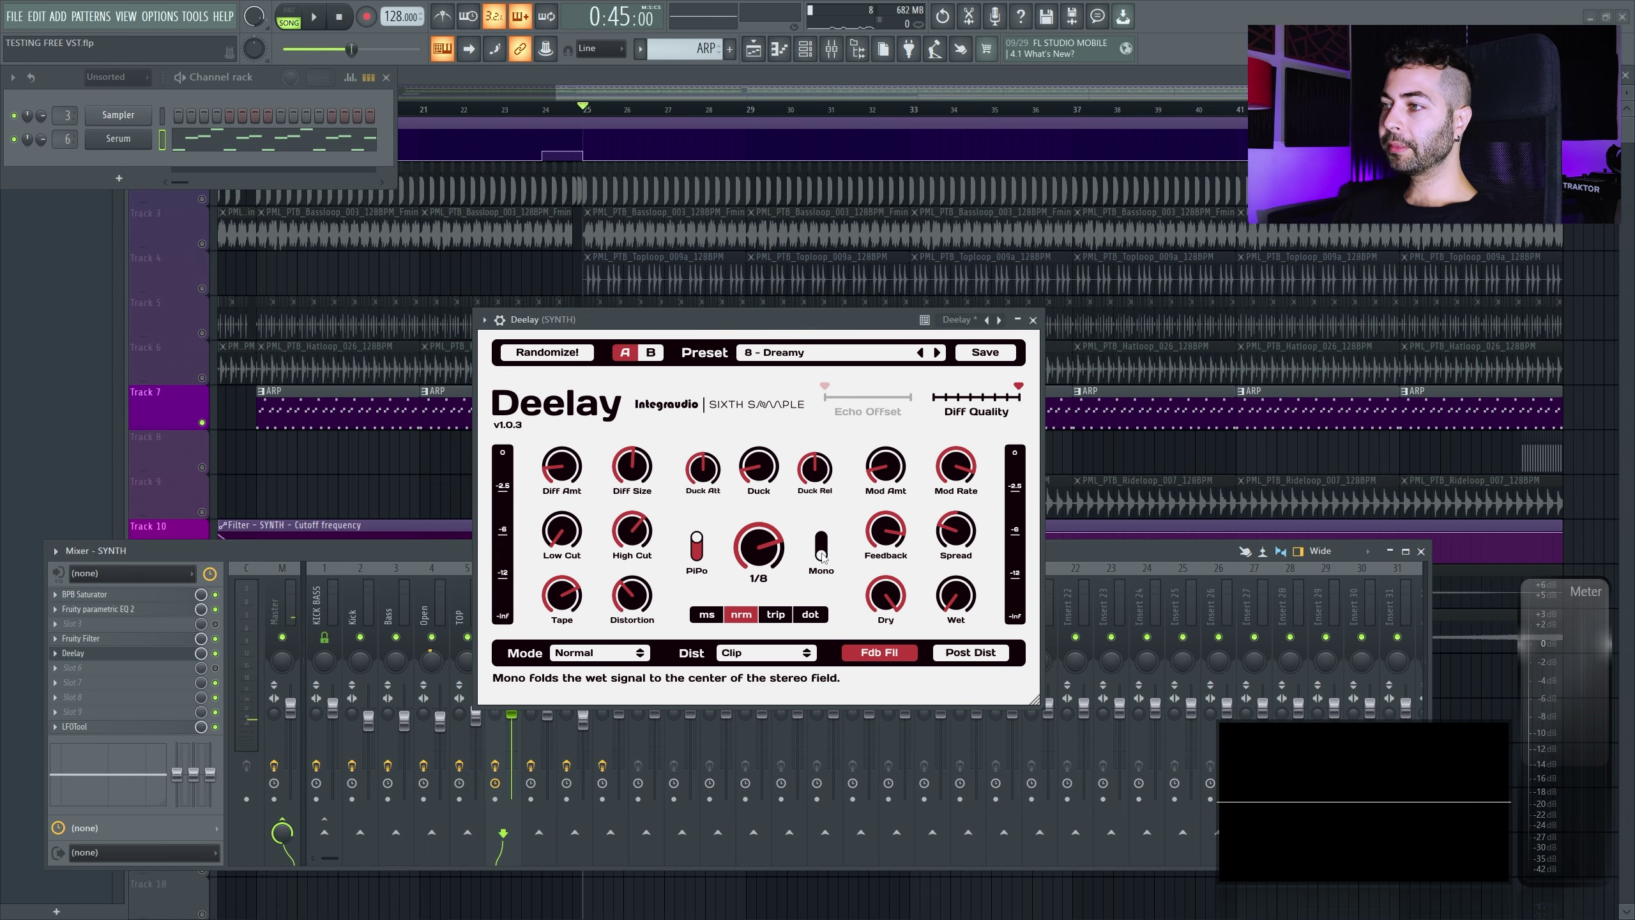
# Try Deelay's millisecond, normal and triplet time modes, and set the delay time to a dotted 1/8
pyautogui.moveTo(743, 557); pyautogui.dragTo(747, 583)
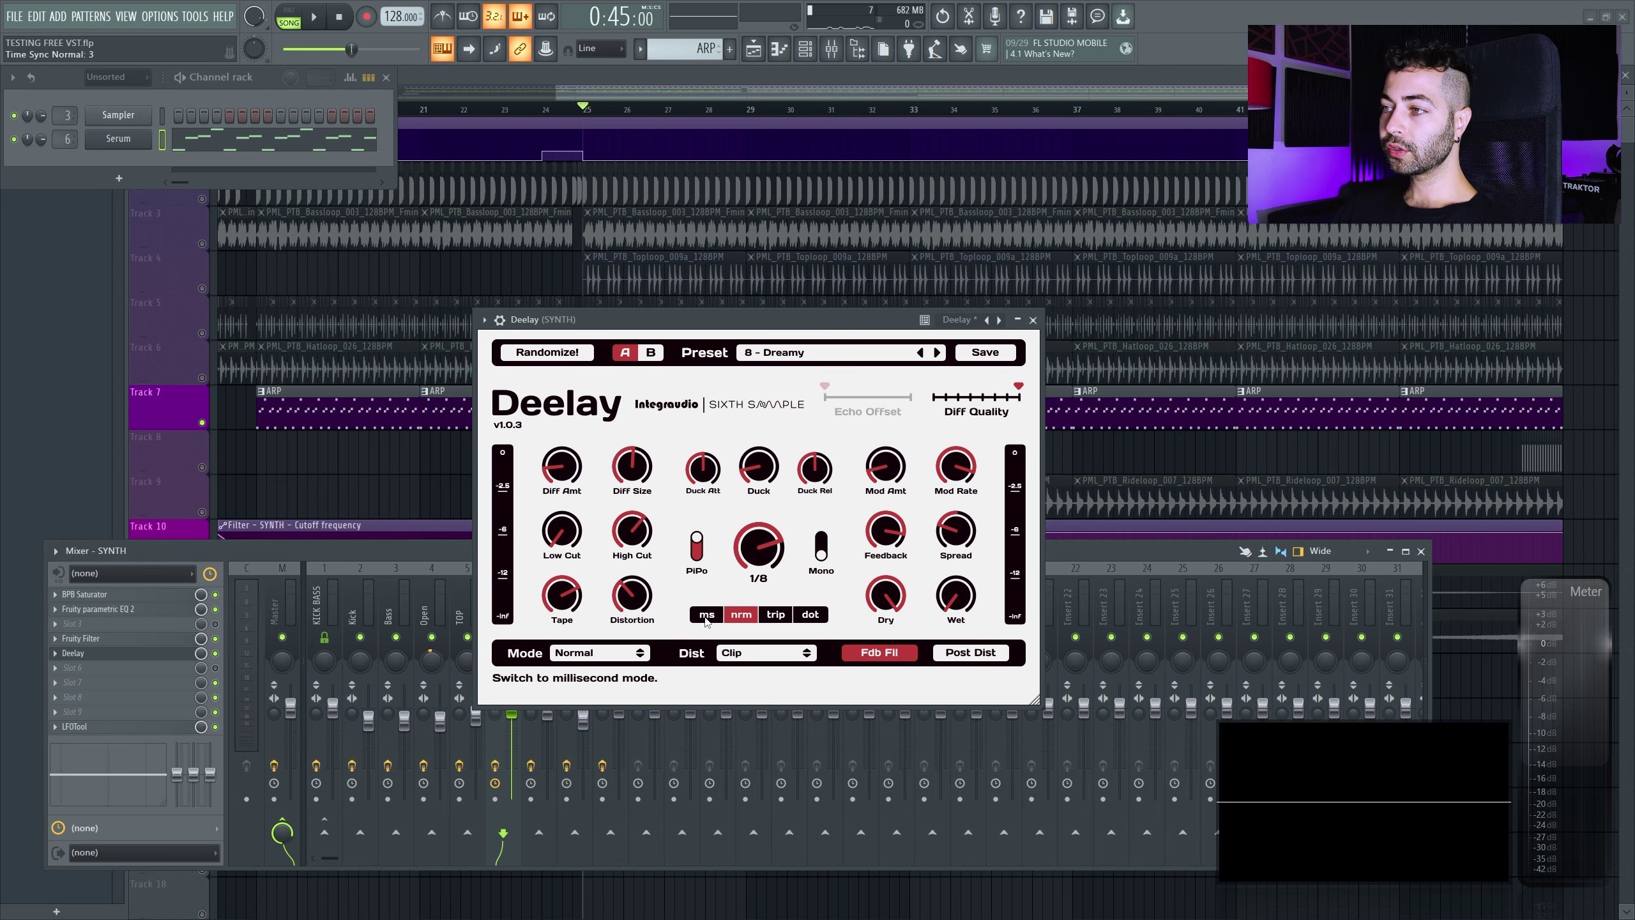
pyautogui.click(707, 615)
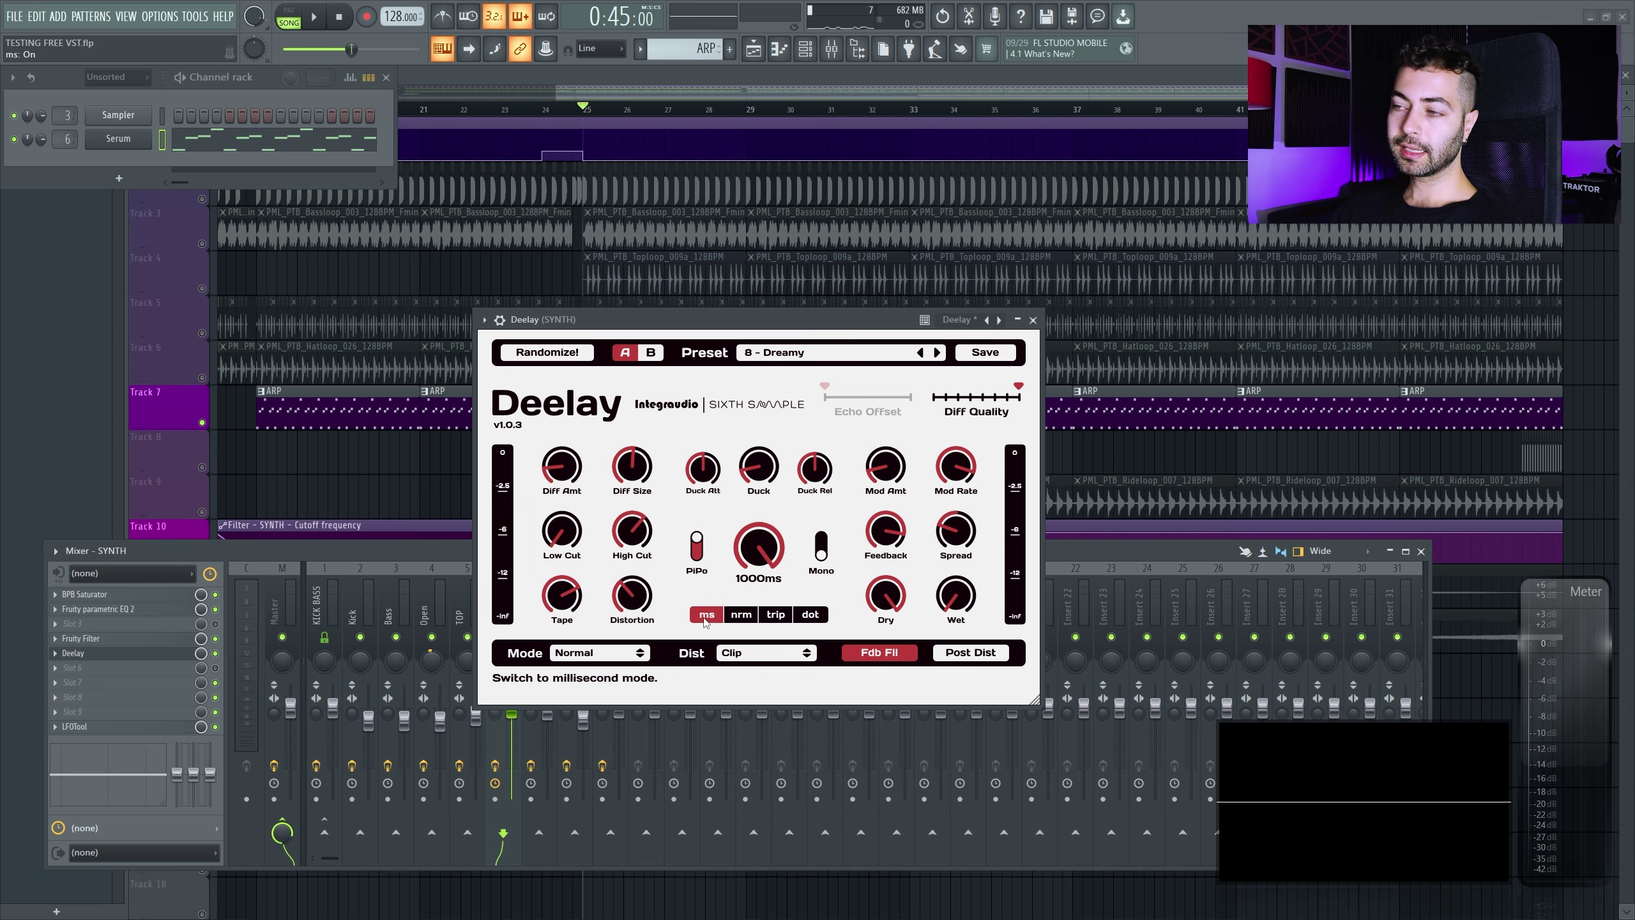
pyautogui.click(741, 616)
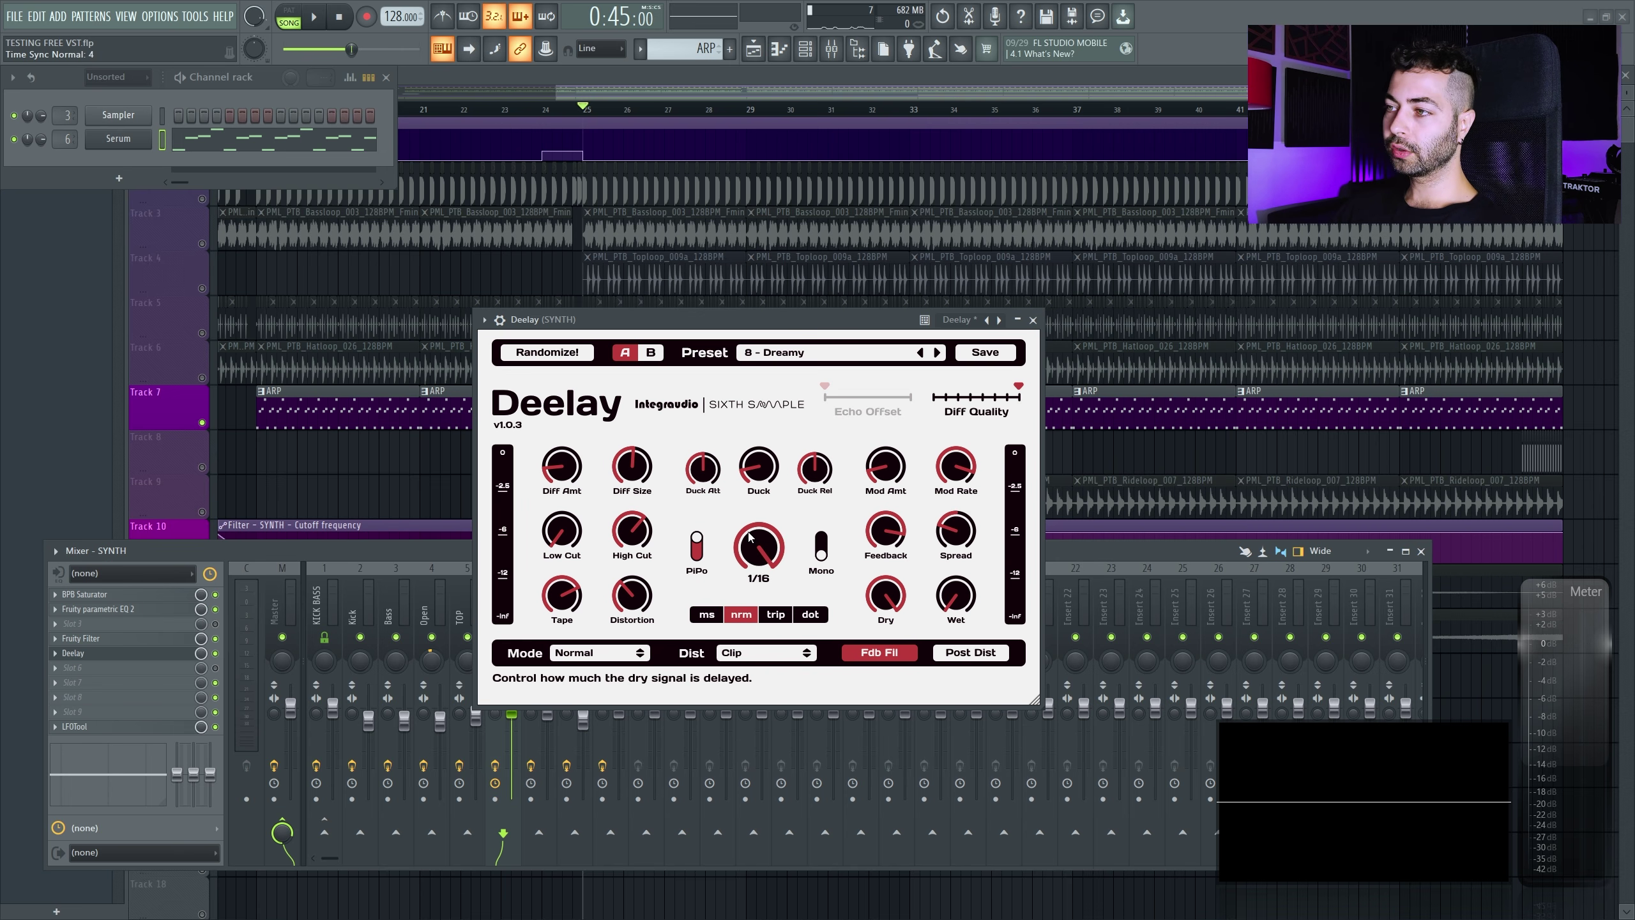
pyautogui.click(775, 614)
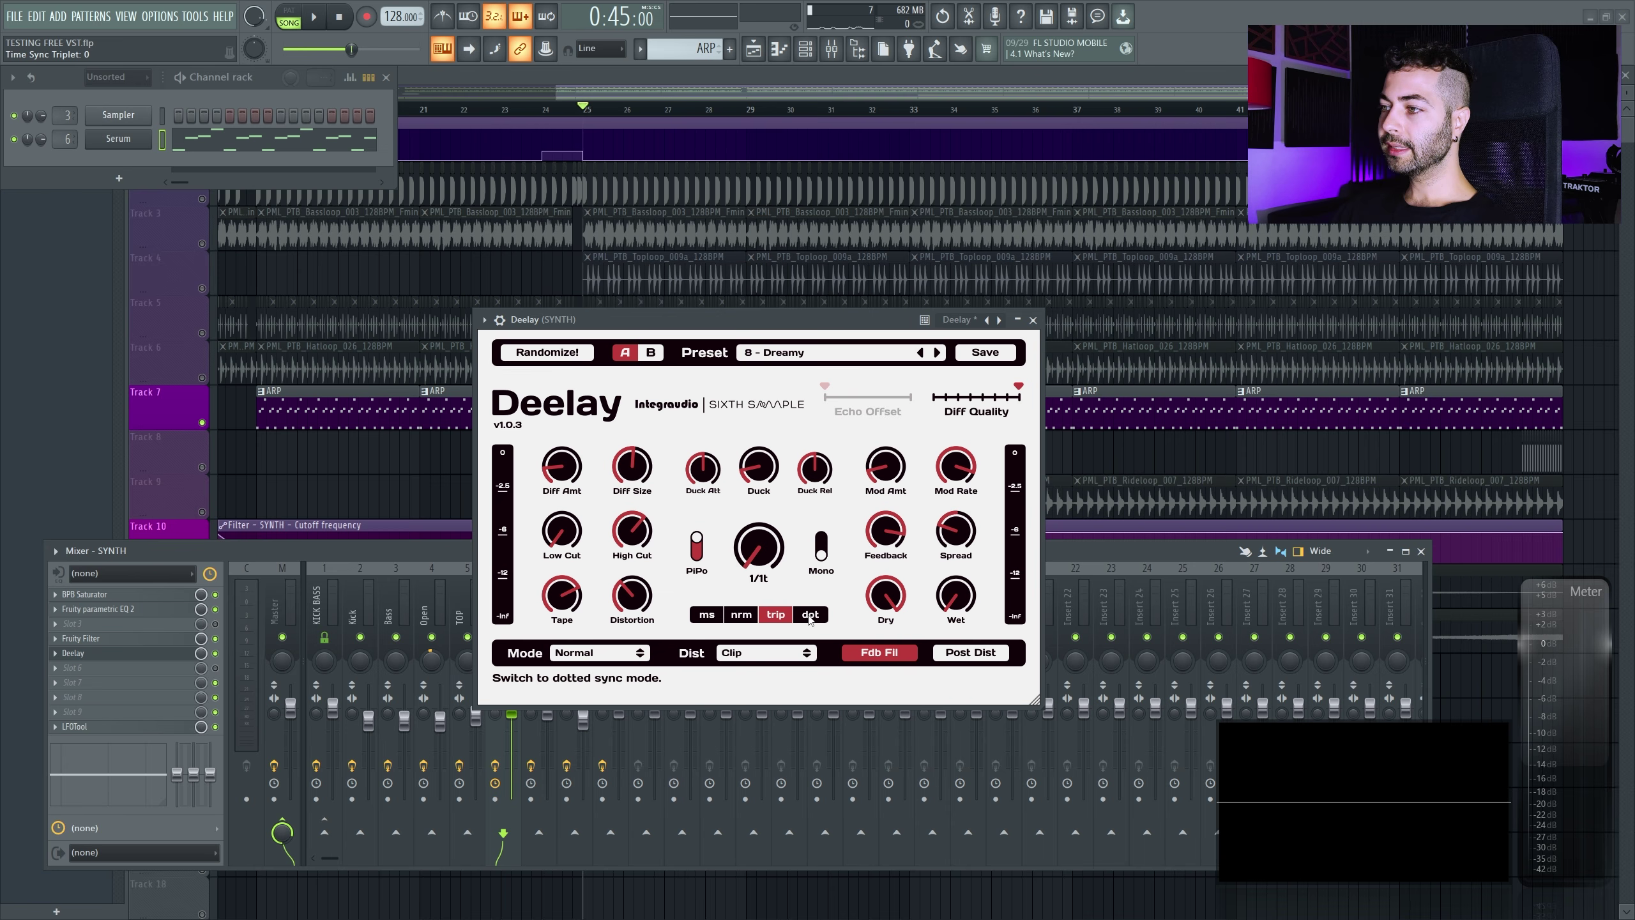
pyautogui.click(810, 614)
pyautogui.moveTo(757, 563); pyautogui.dragTo(750, 432)
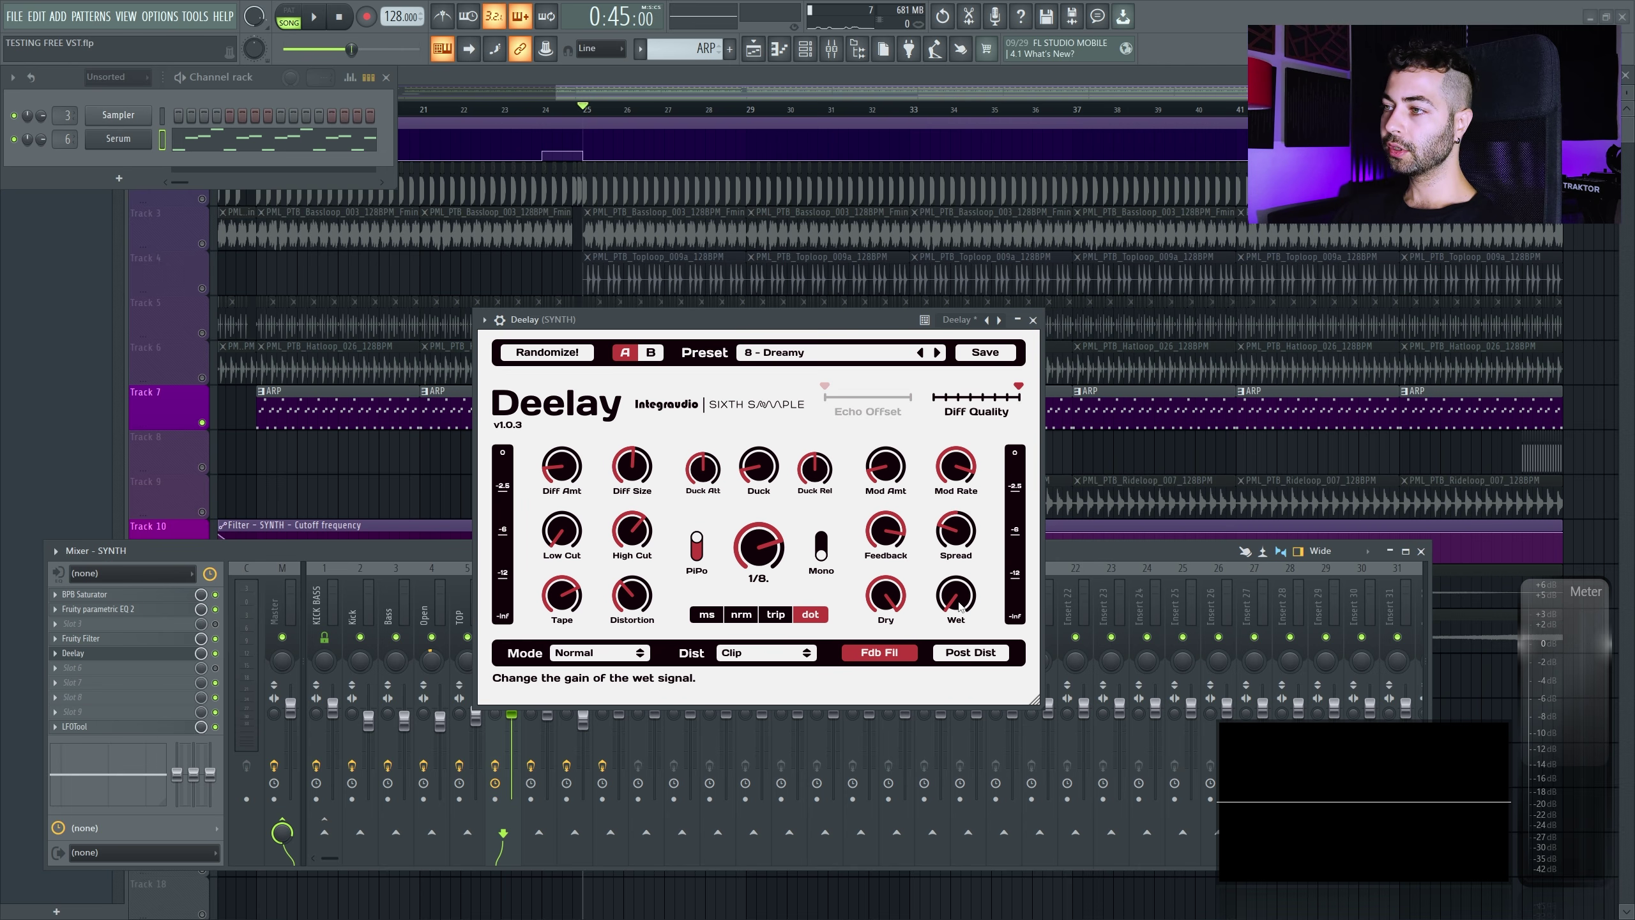
# Raise Deelay's Duck amount to 0.656, keep Mono off and turn off its ping-pong mode
pyautogui.click(959, 605)
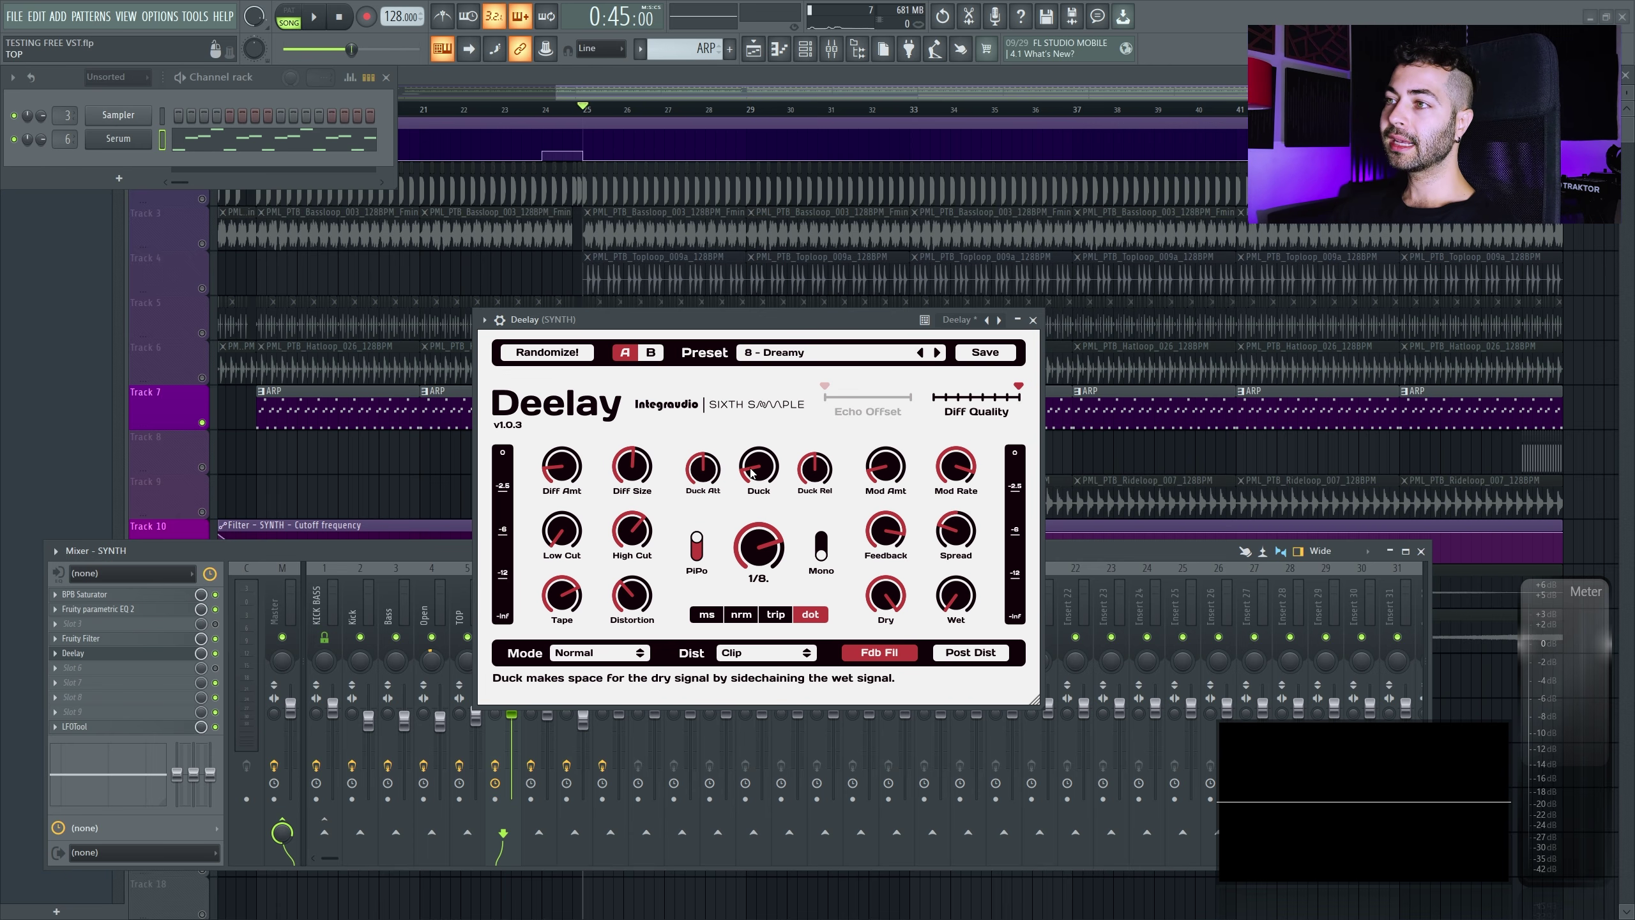
pyautogui.moveTo(760, 475); pyautogui.dragTo(759, 395)
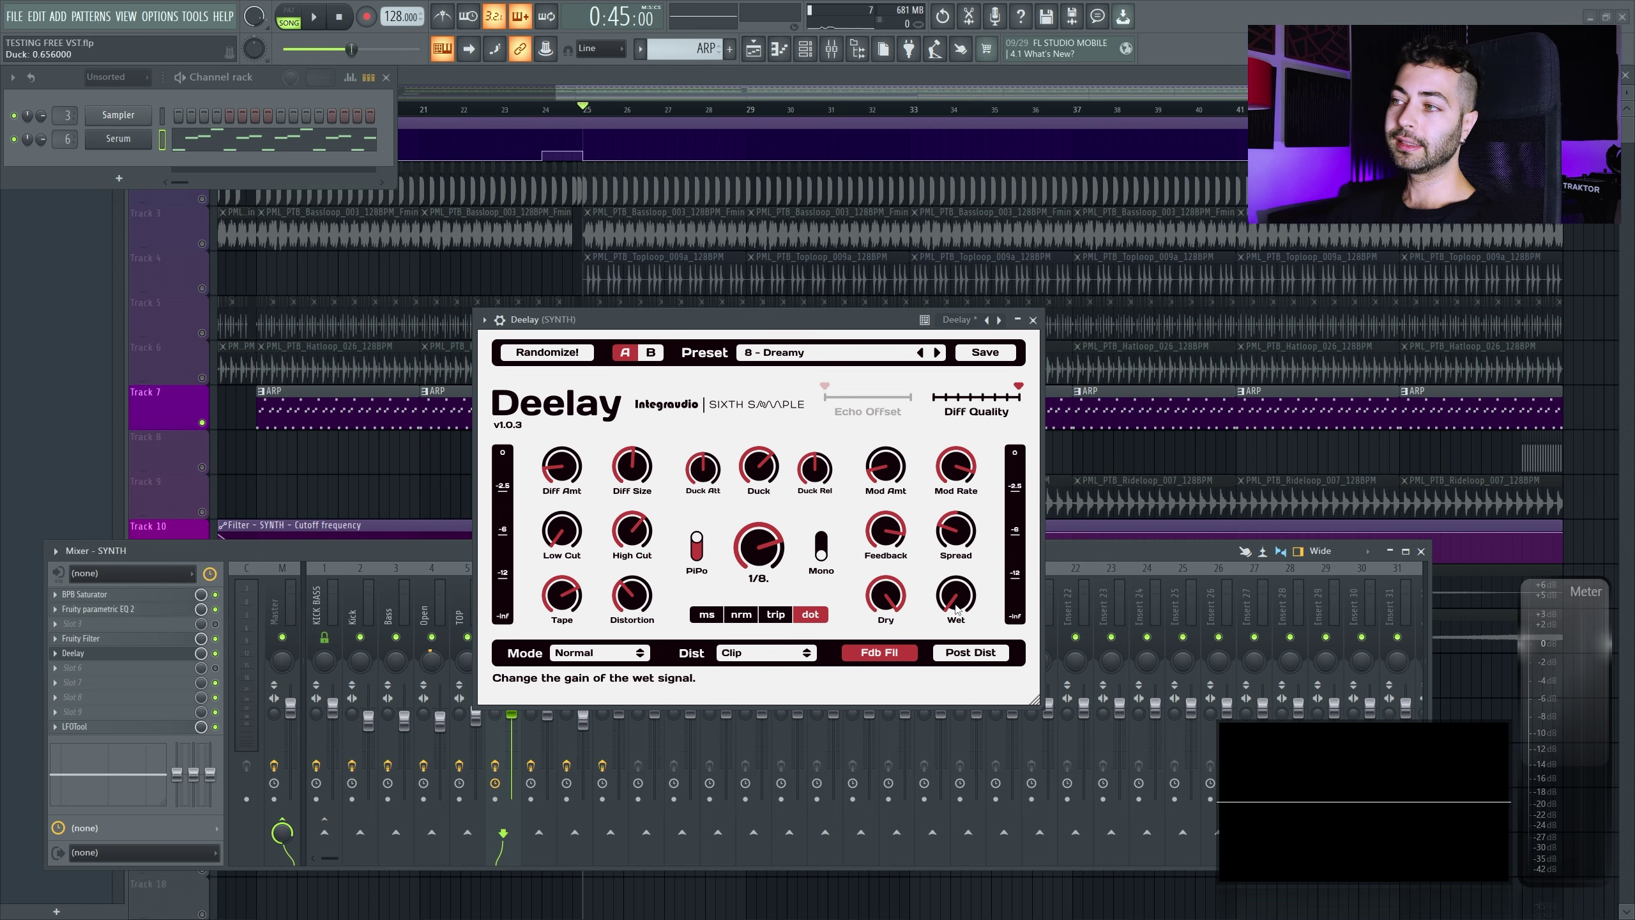
pyautogui.click(823, 551)
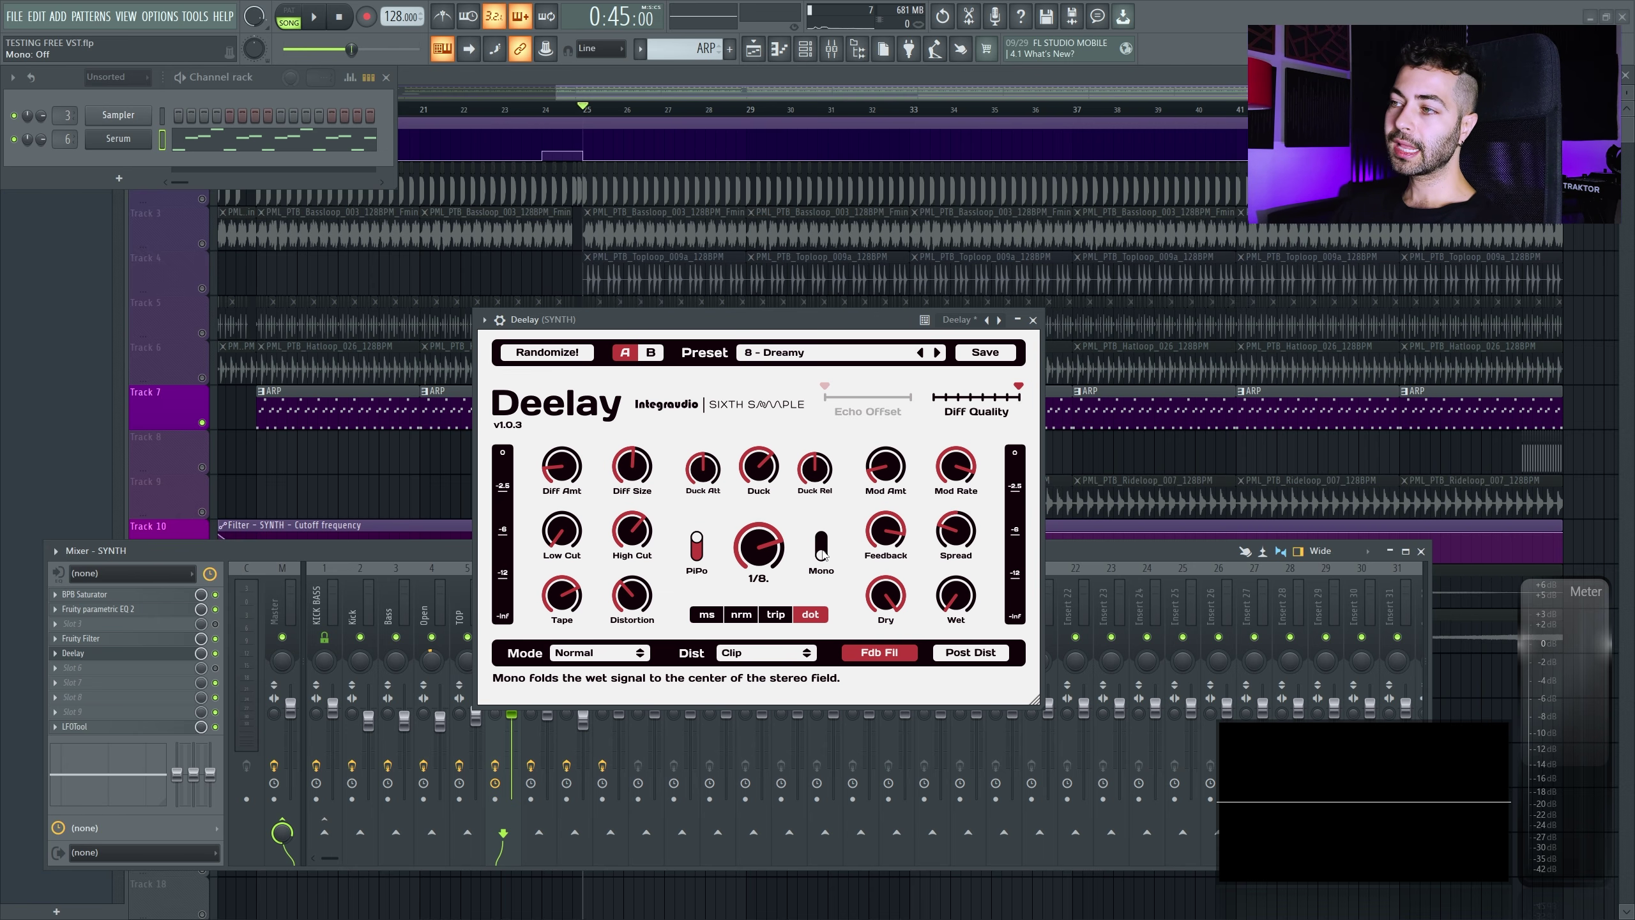
pyautogui.click(698, 551)
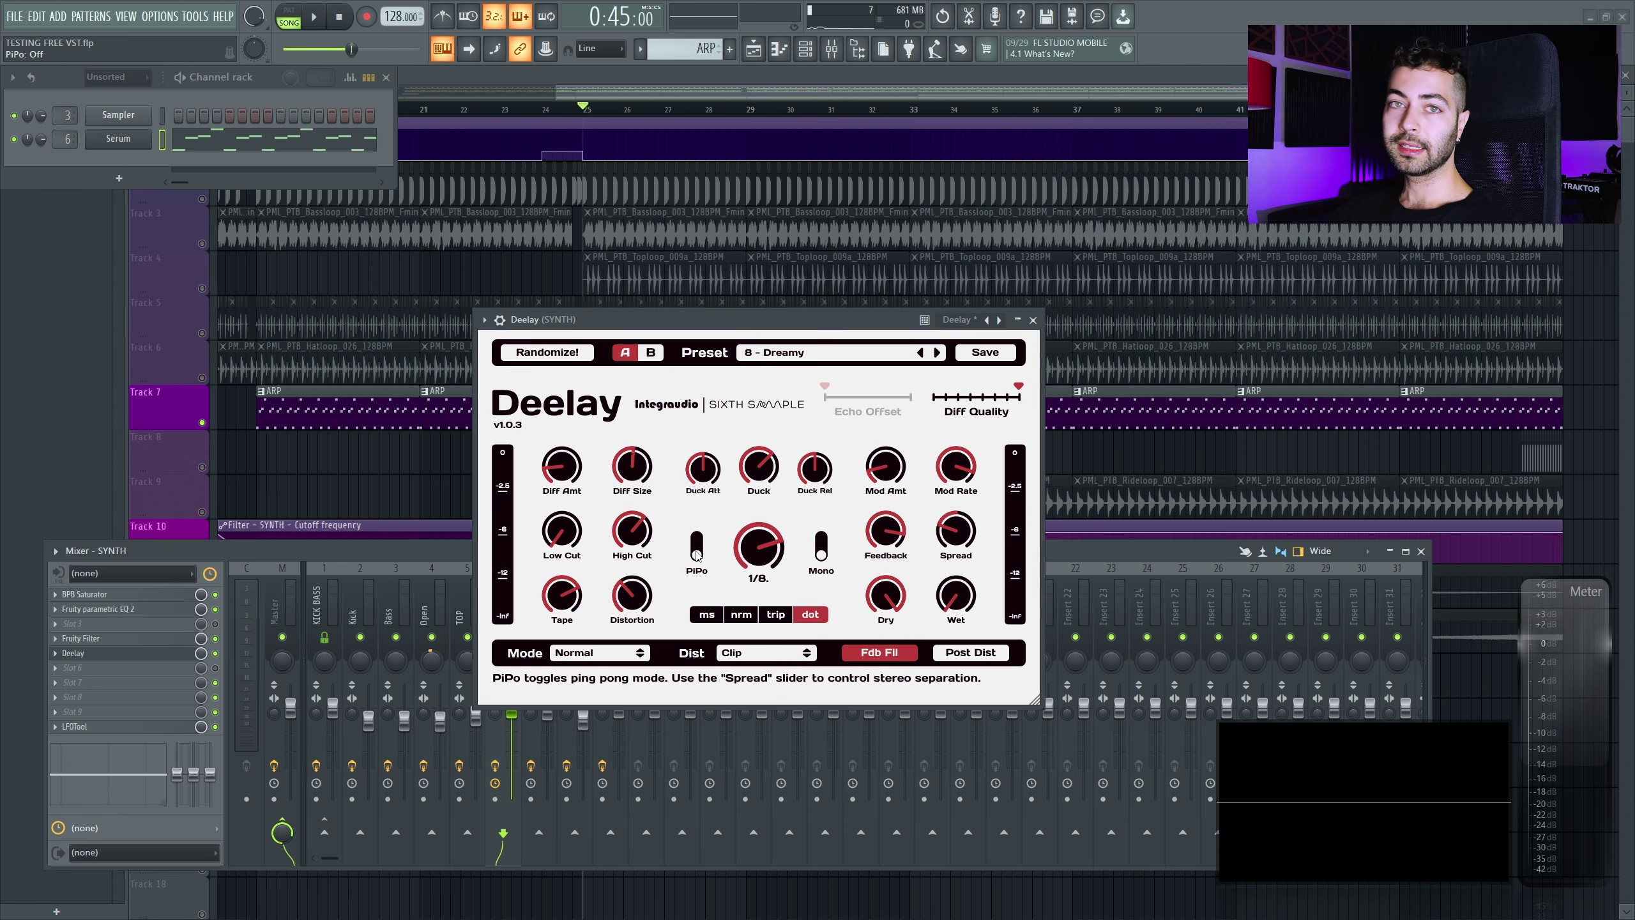
# Turn Deelay's ping-pong mode back on and lower Diff Quality to 1
pyautogui.click(698, 552)
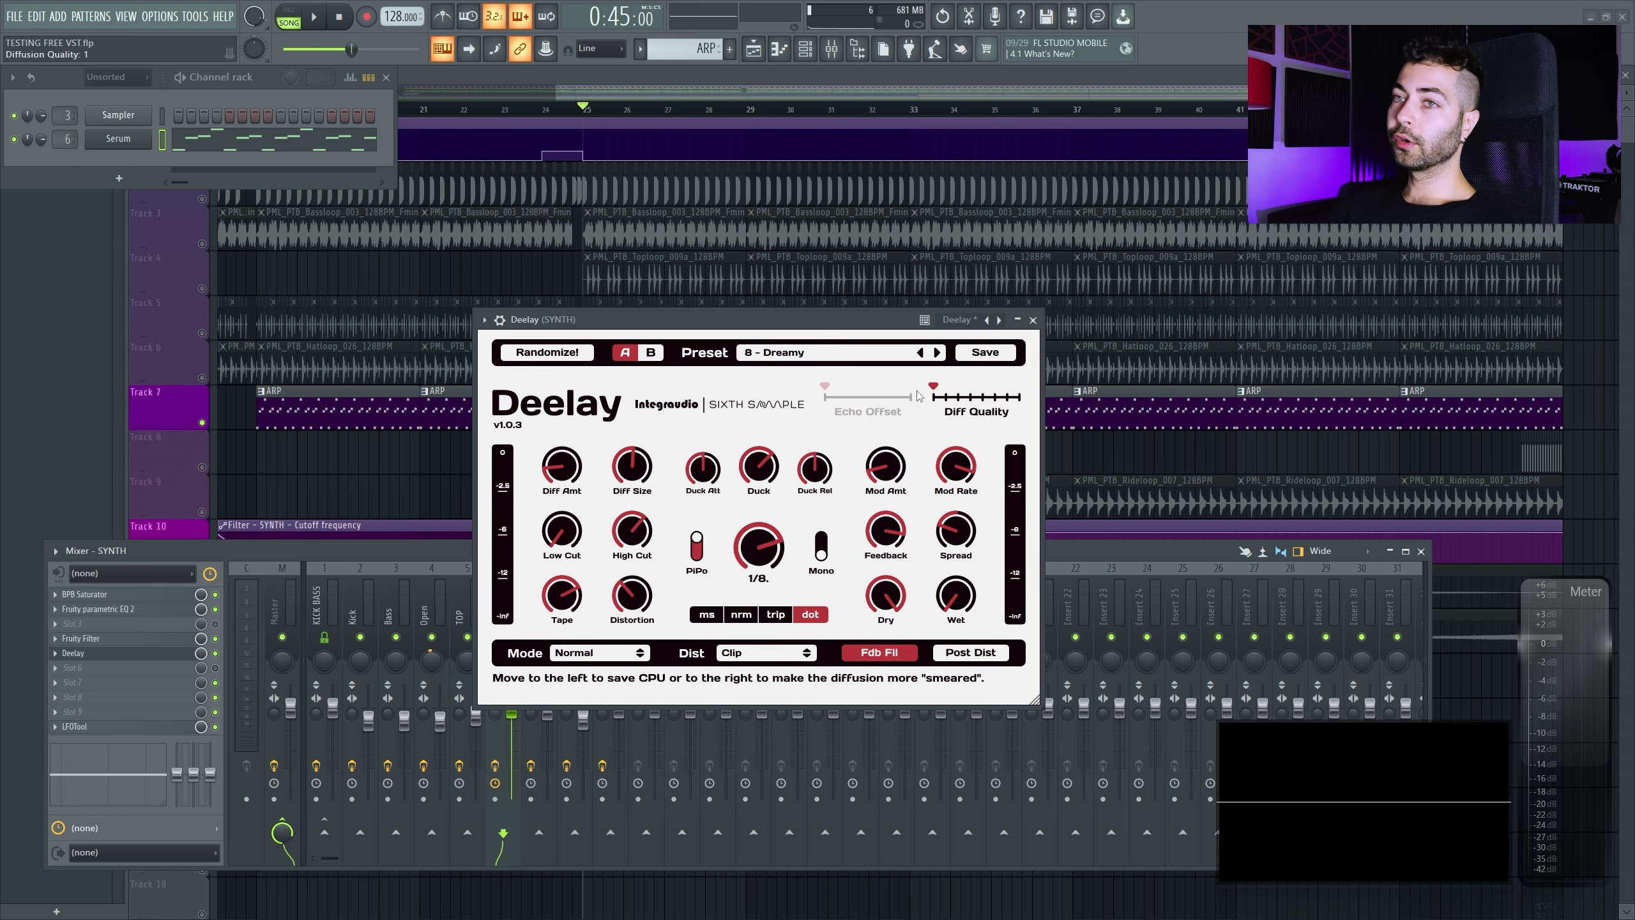
pyautogui.moveTo(919, 396); pyautogui.dragTo(957, 391)
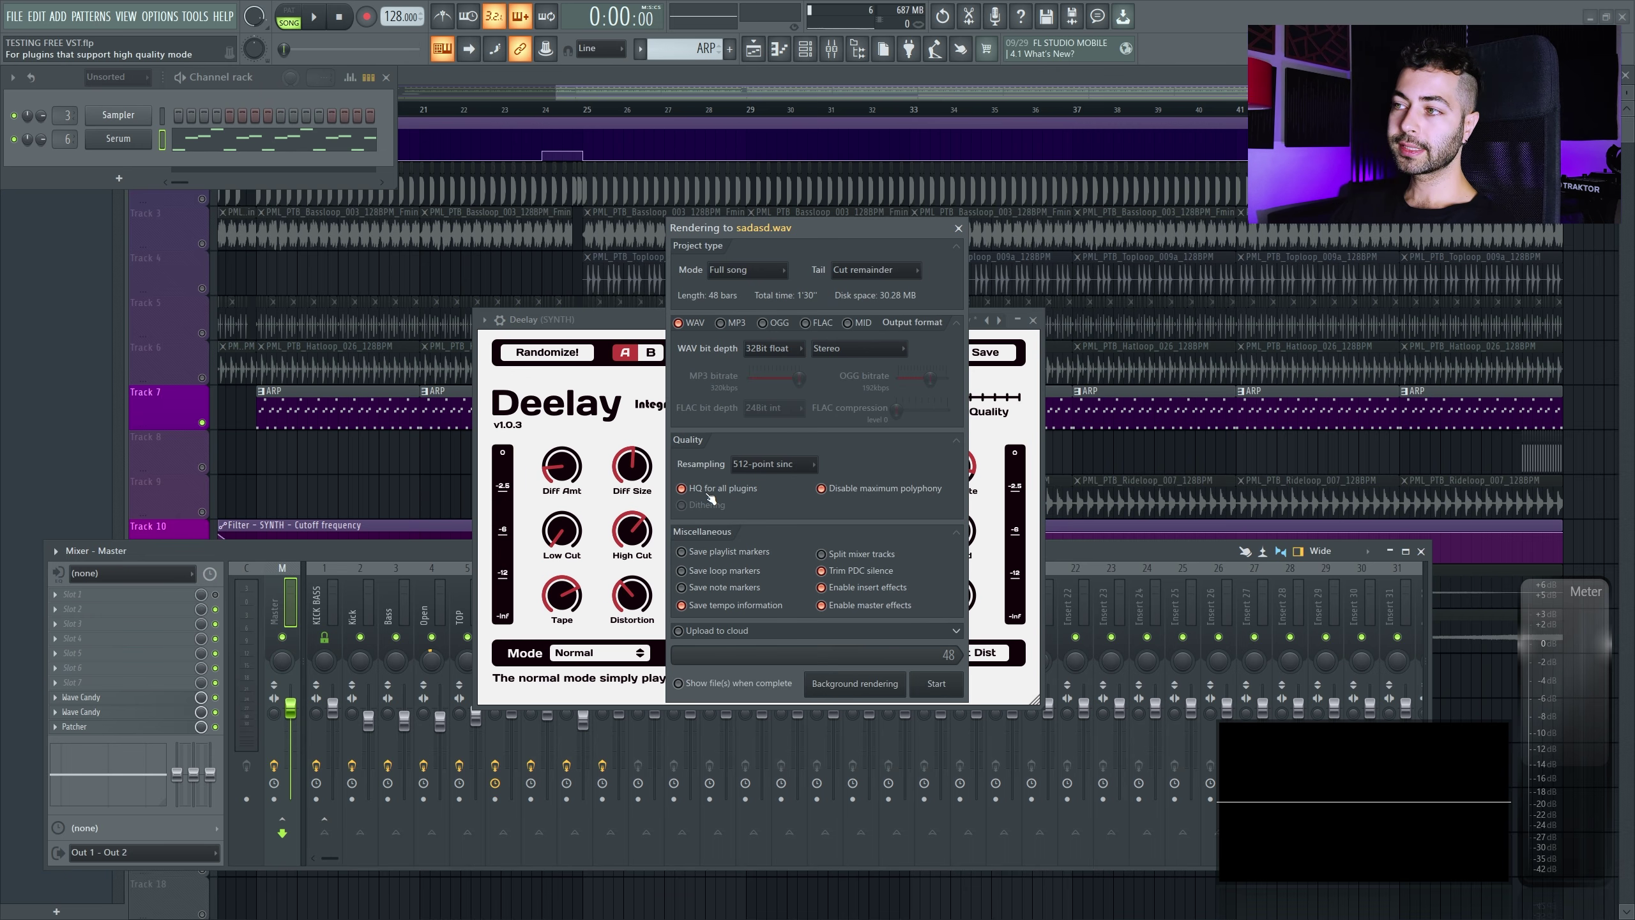
# Check the HQ for all plugins option in the render settings, close them, and raise Deelay's Diff Quality to its maximum
pyautogui.moveTo(772, 227); pyautogui.dragTo(547, 287)
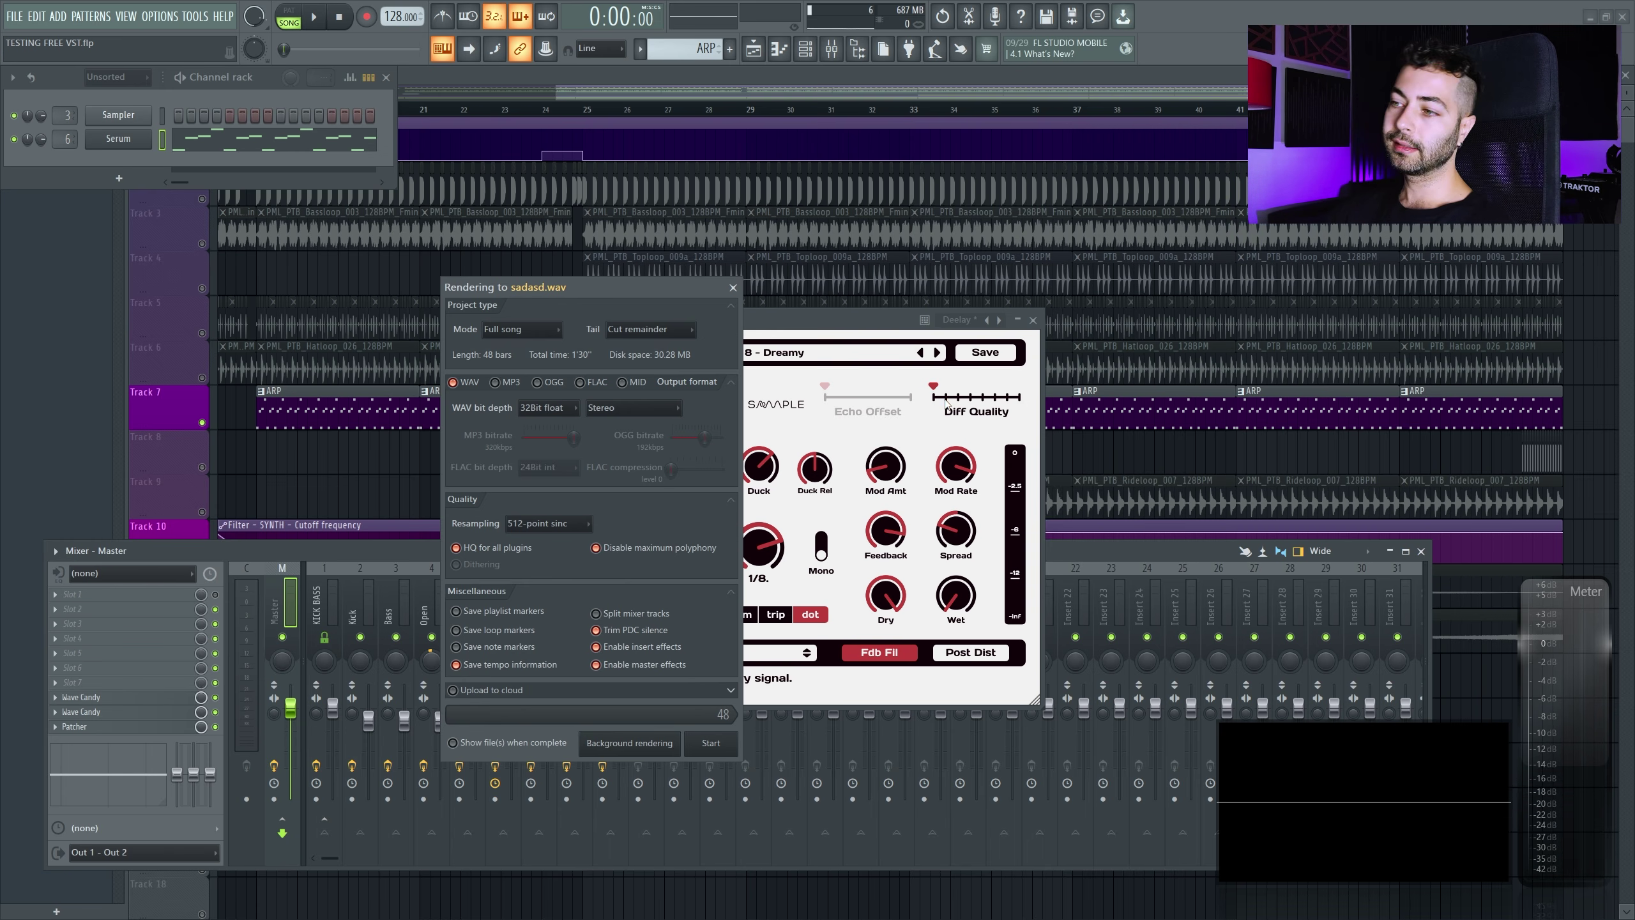
pyautogui.click(733, 288)
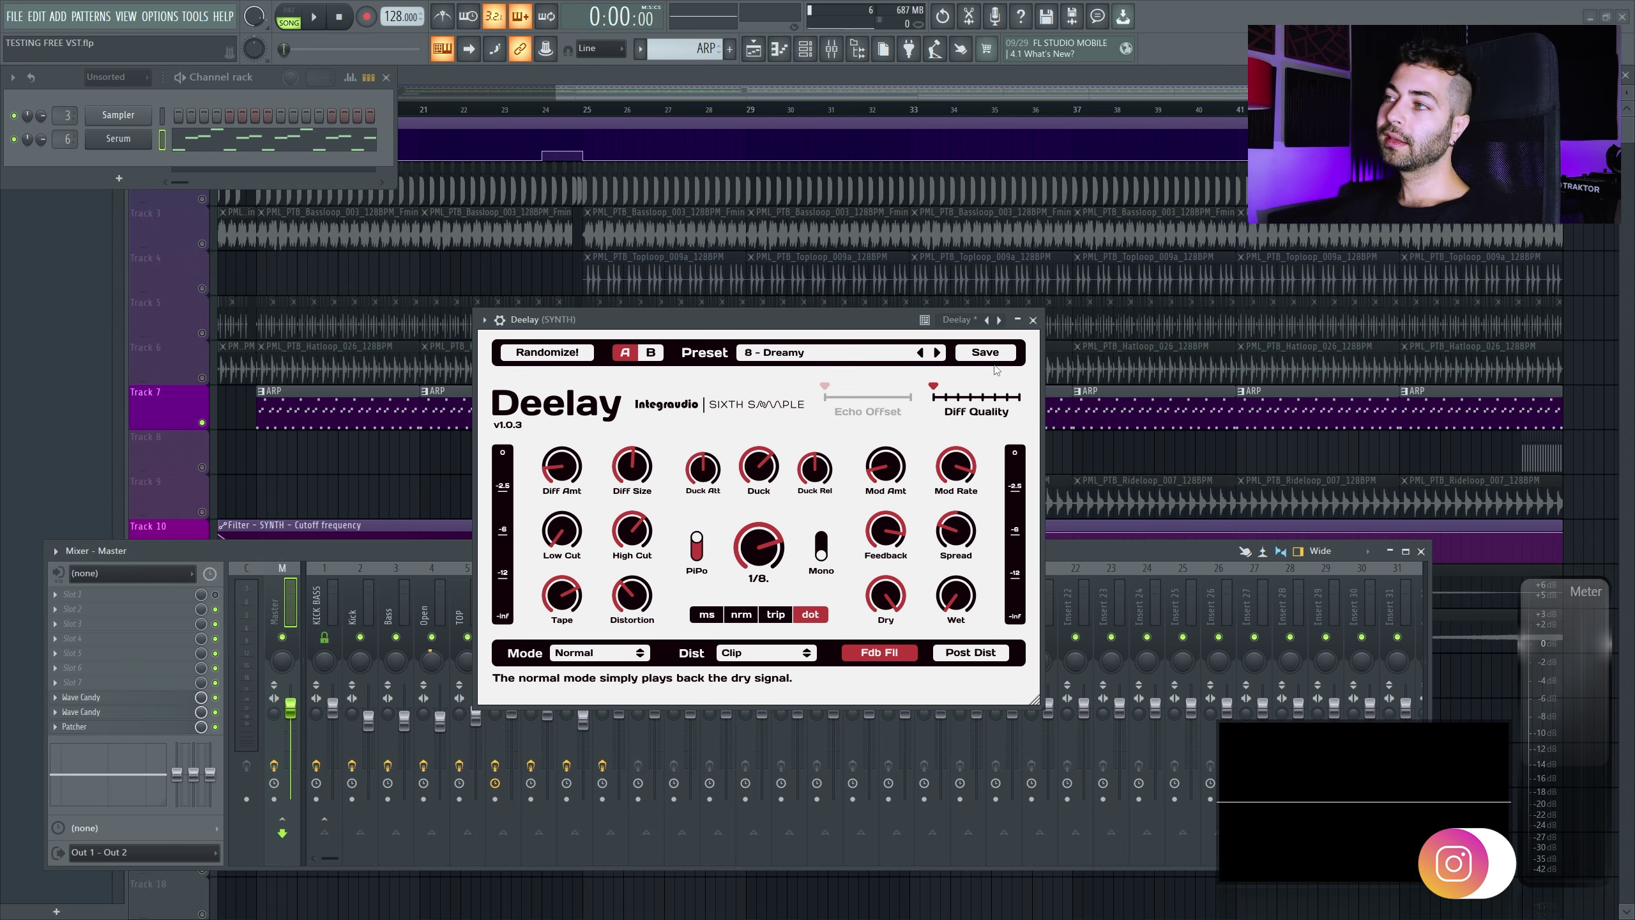
pyautogui.scroll(1, 962, 400)
pyautogui.scroll(6, 962, 401)
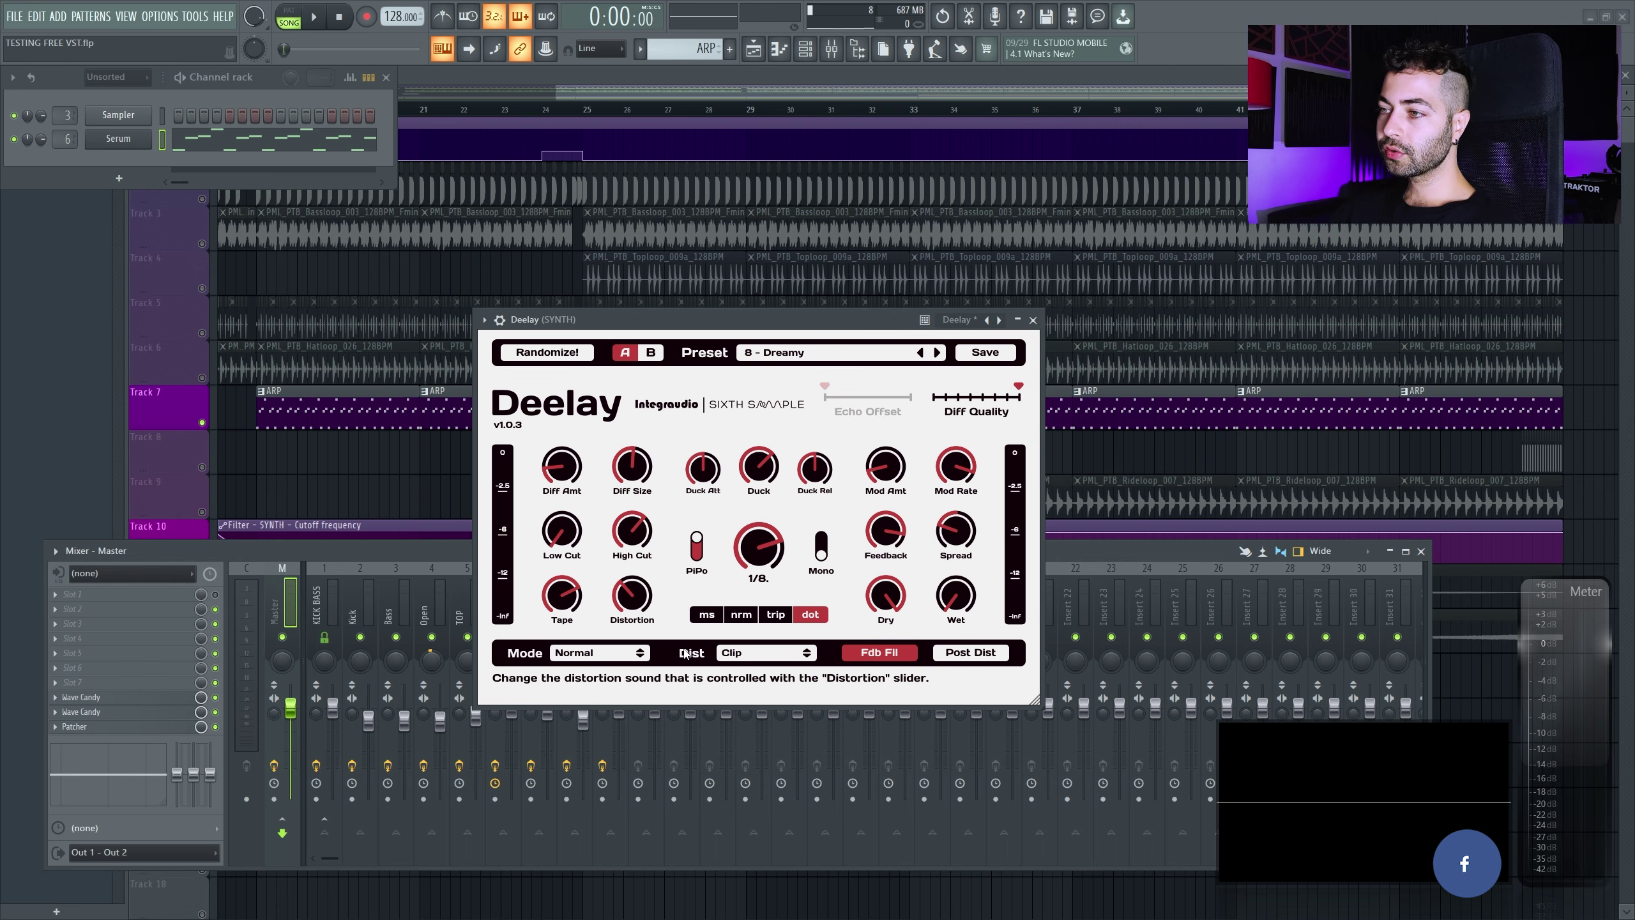
# Review Deelay's available playback modes and distortion types without choosing another one
pyautogui.click(611, 654)
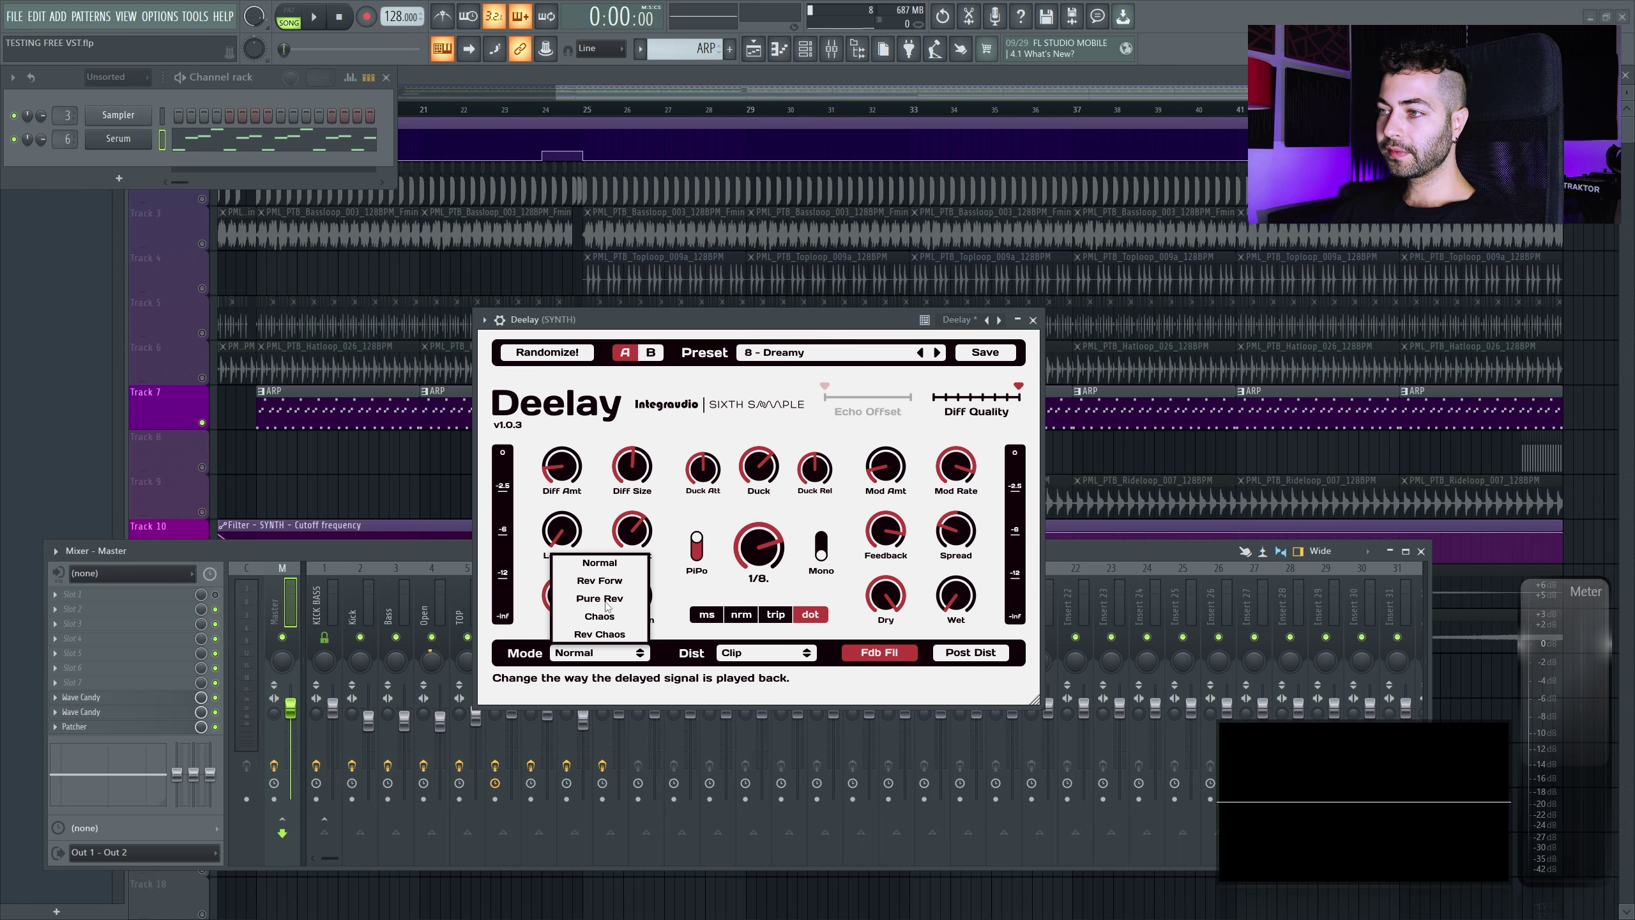
pyautogui.click(716, 694)
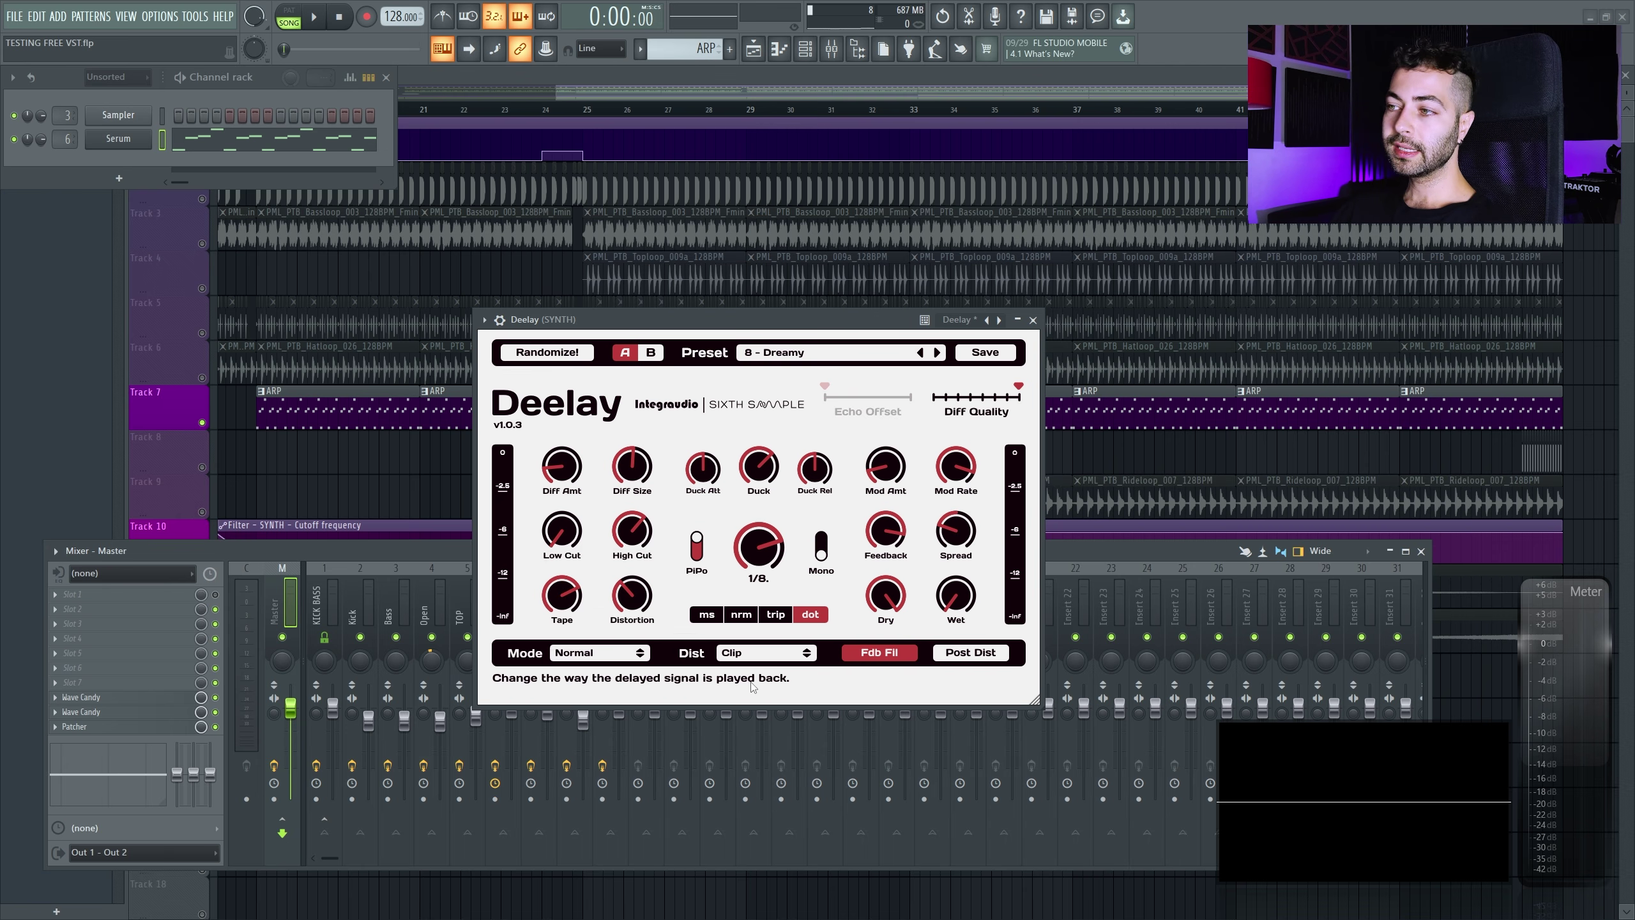
pyautogui.click(766, 653)
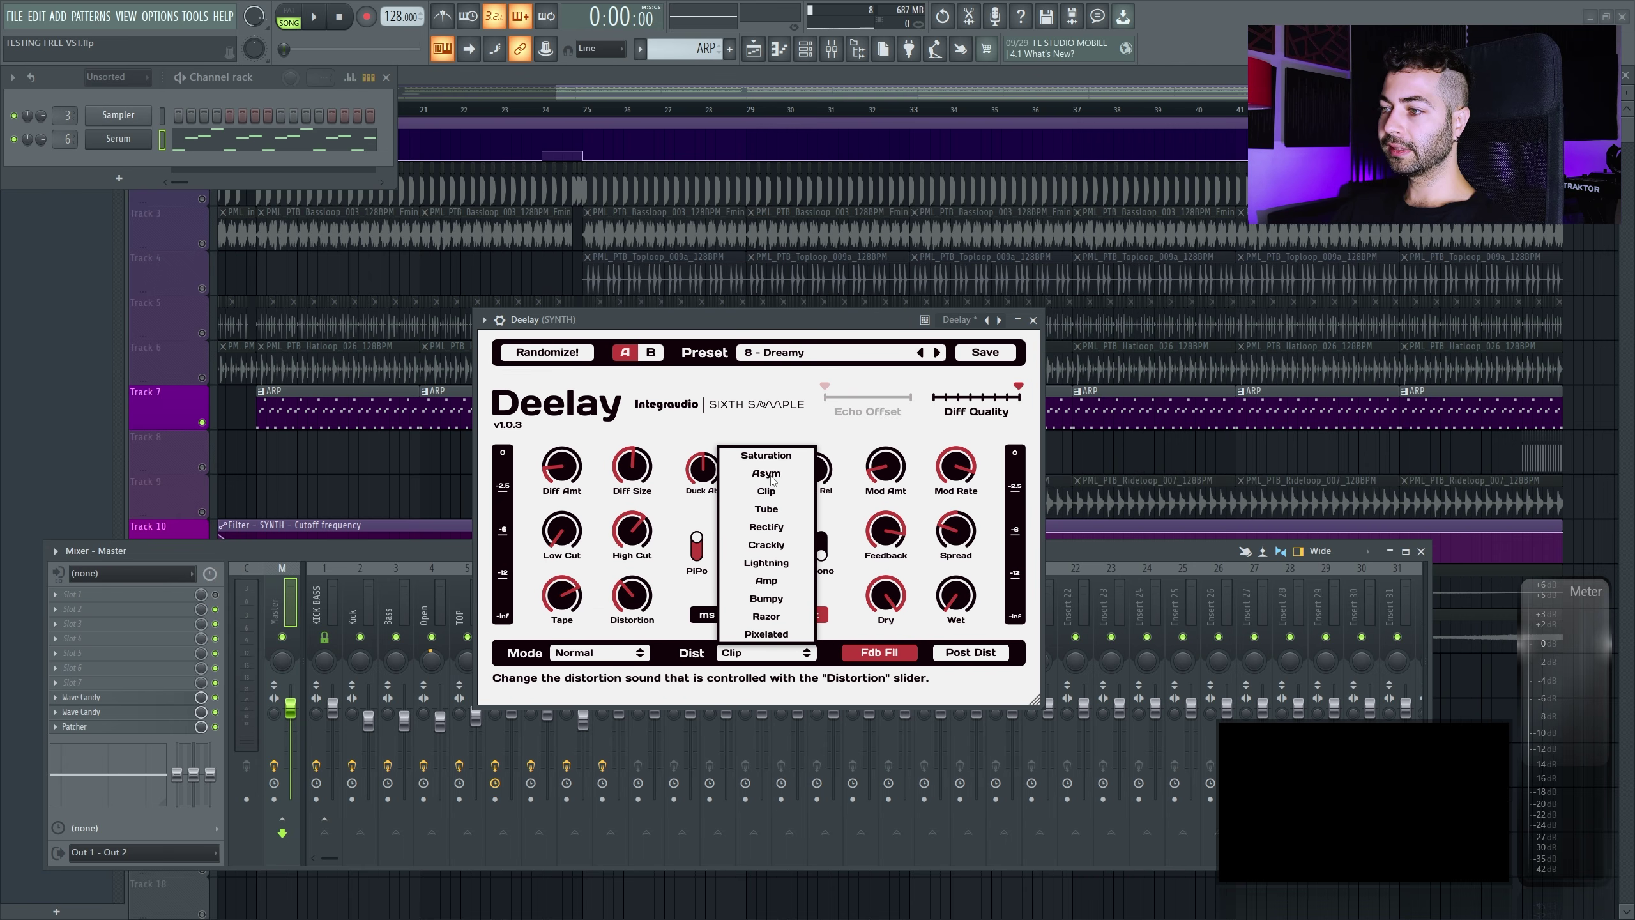
pyautogui.click(776, 695)
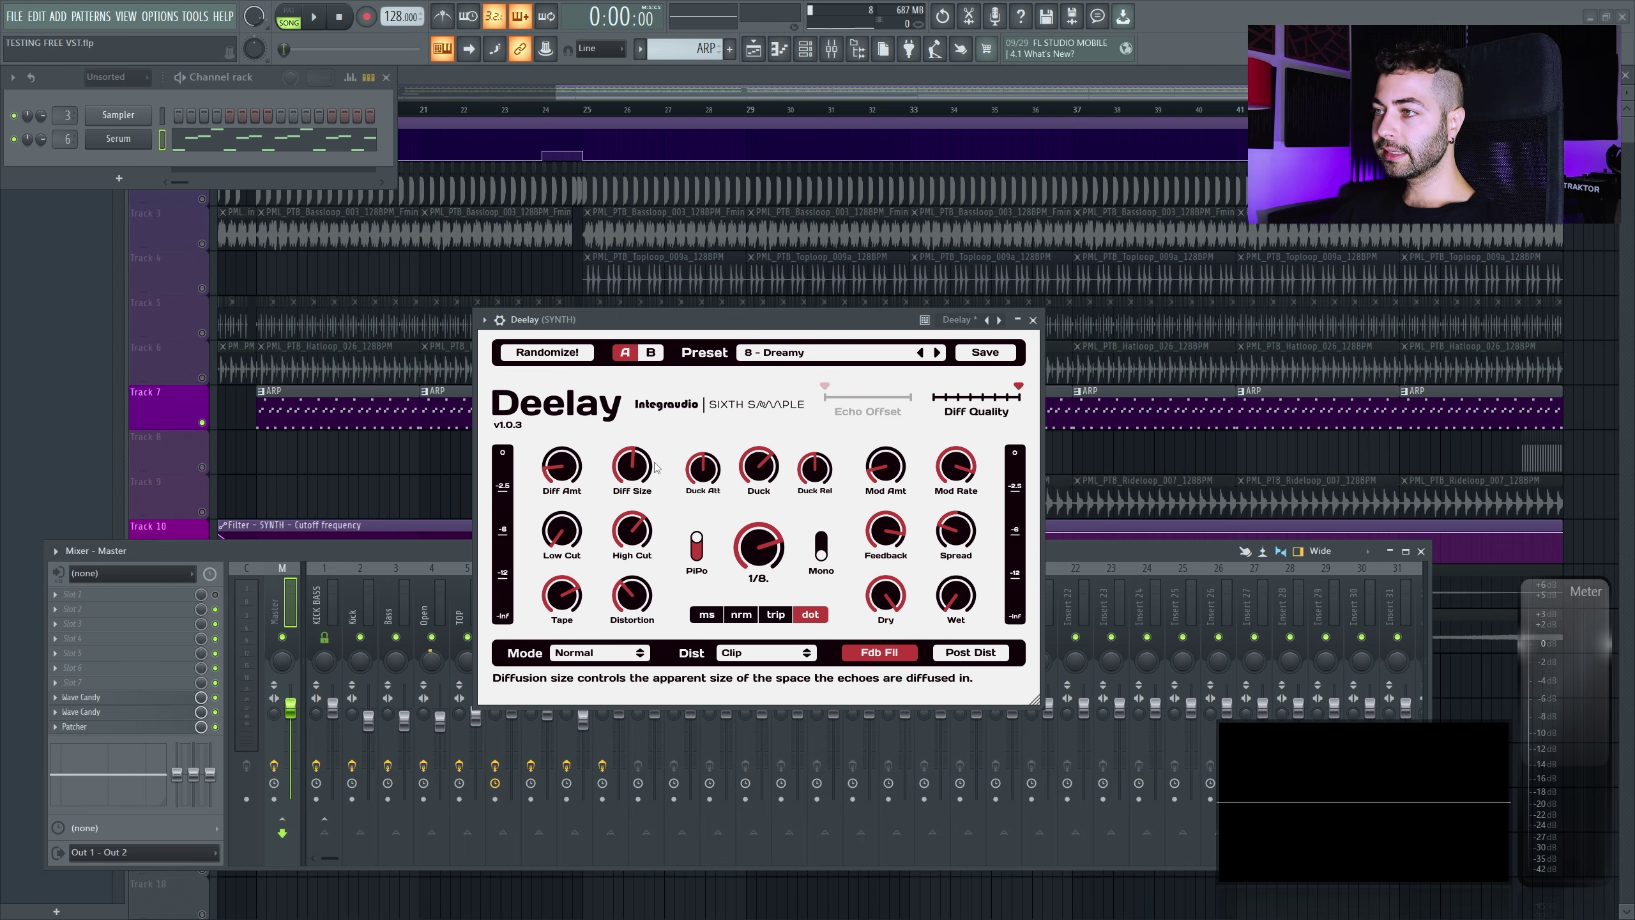
# Play the arp through Deelay and raise the Wet level, stopping playback at the end
pyautogui.press('F5')
pyautogui.press('space')
pyautogui.moveTo(961, 606); pyautogui.dragTo(934, 428)
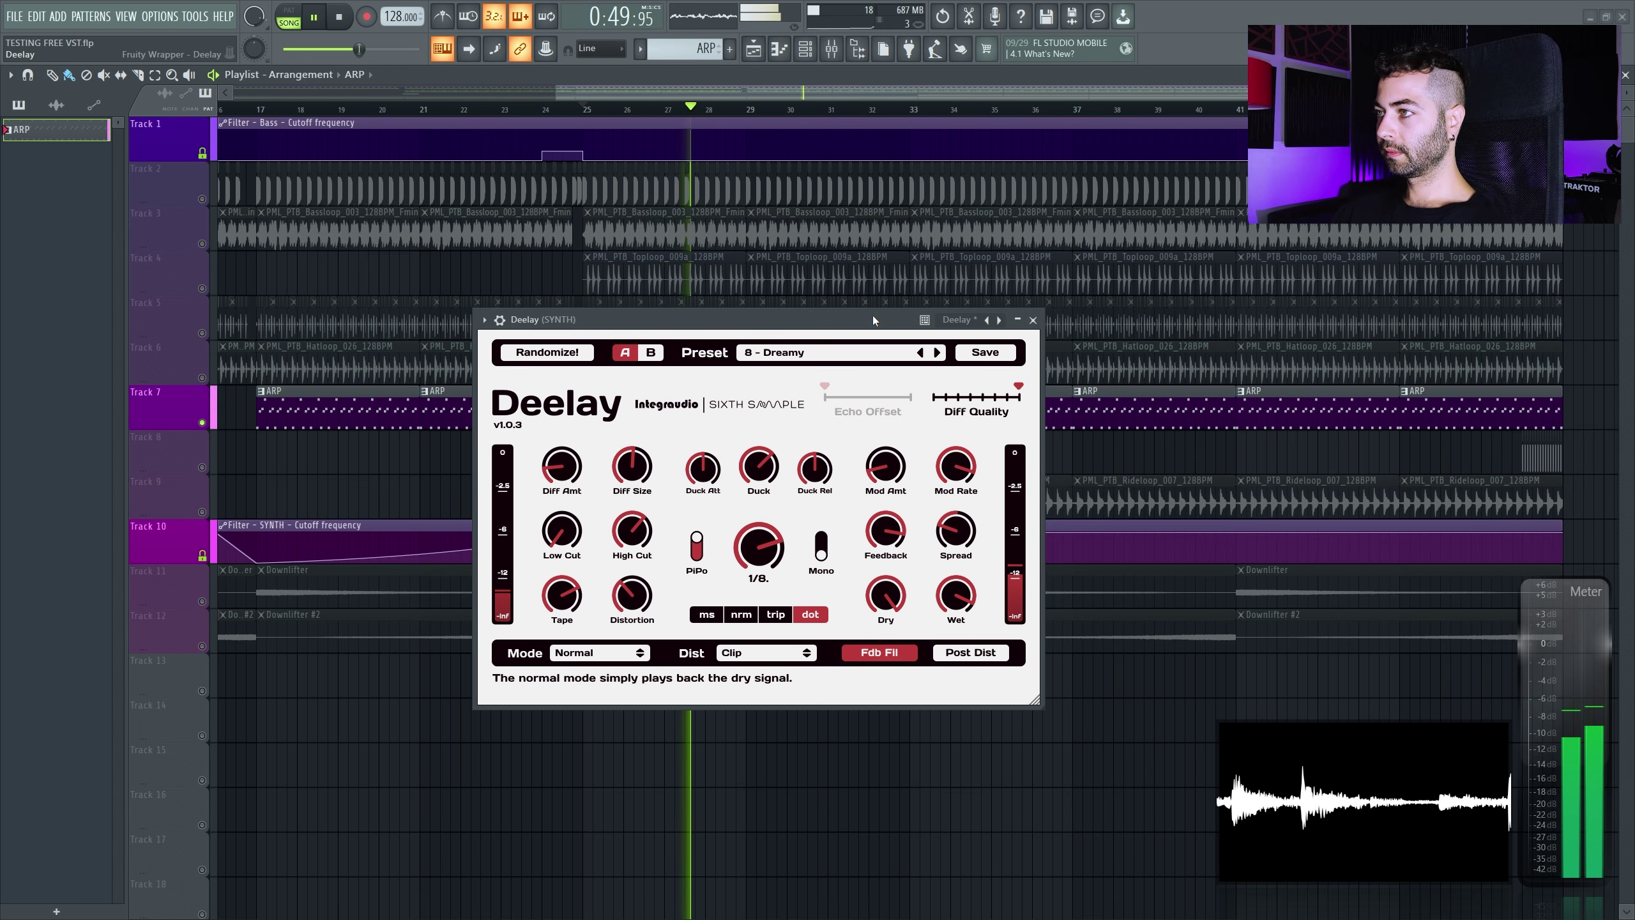
pyautogui.press('space')
# Load Deelay's Normal Delay preset "16 - Airy PiPo" and set Wet to 0.704 while the arp plays
pyautogui.click(889, 353)
pyautogui.moveTo(914, 442)
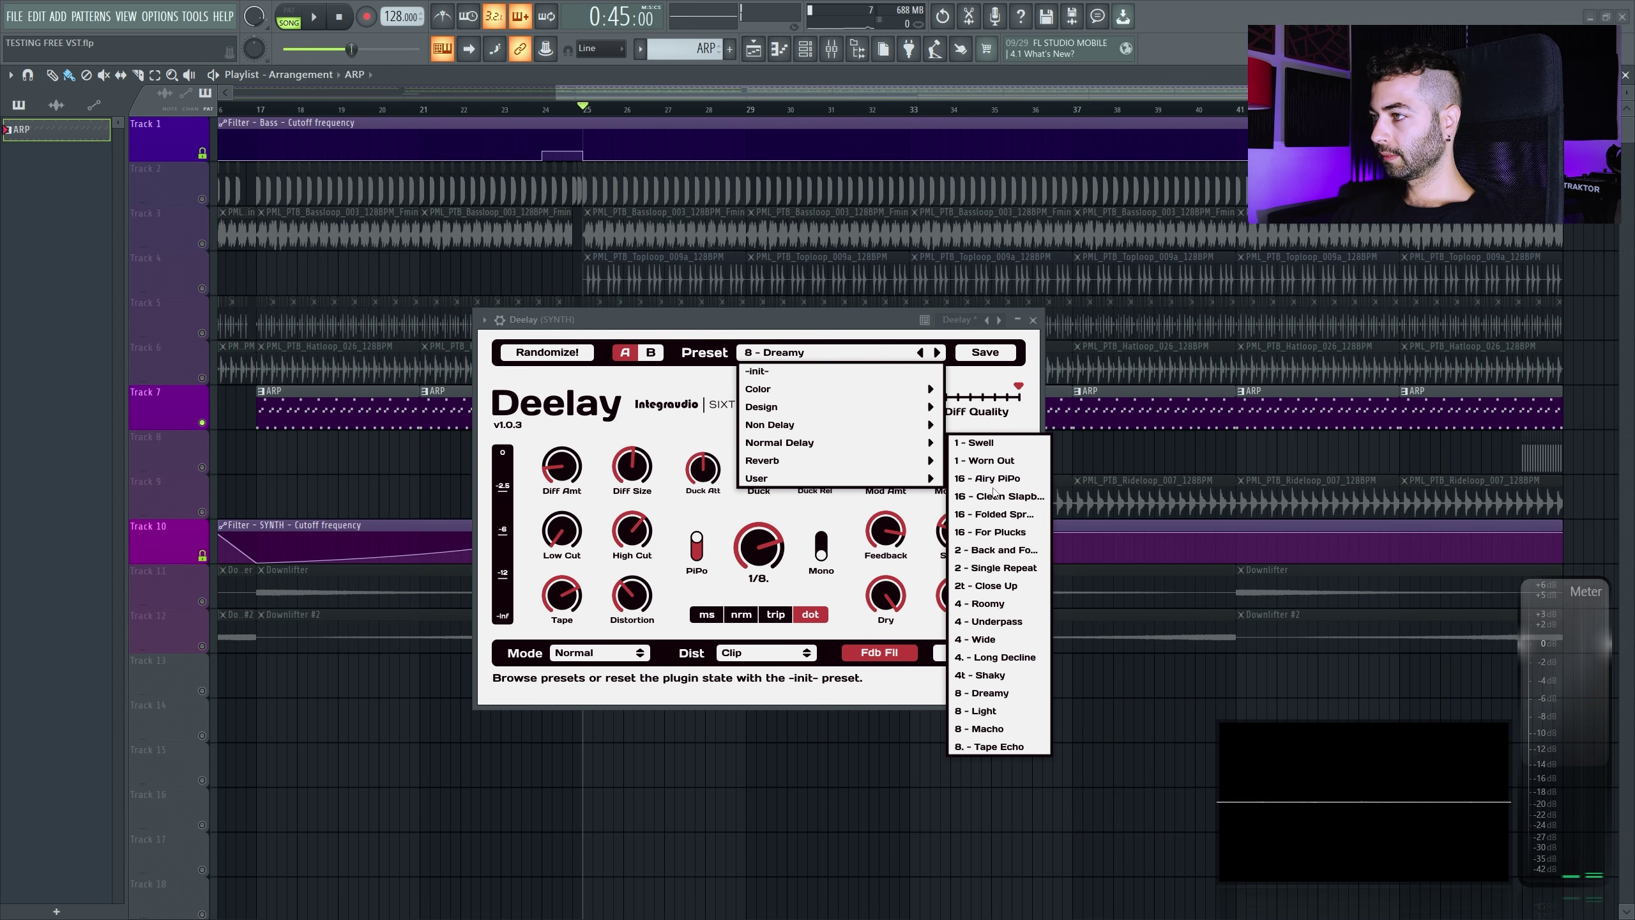
pyautogui.click(996, 477)
pyautogui.press('space')
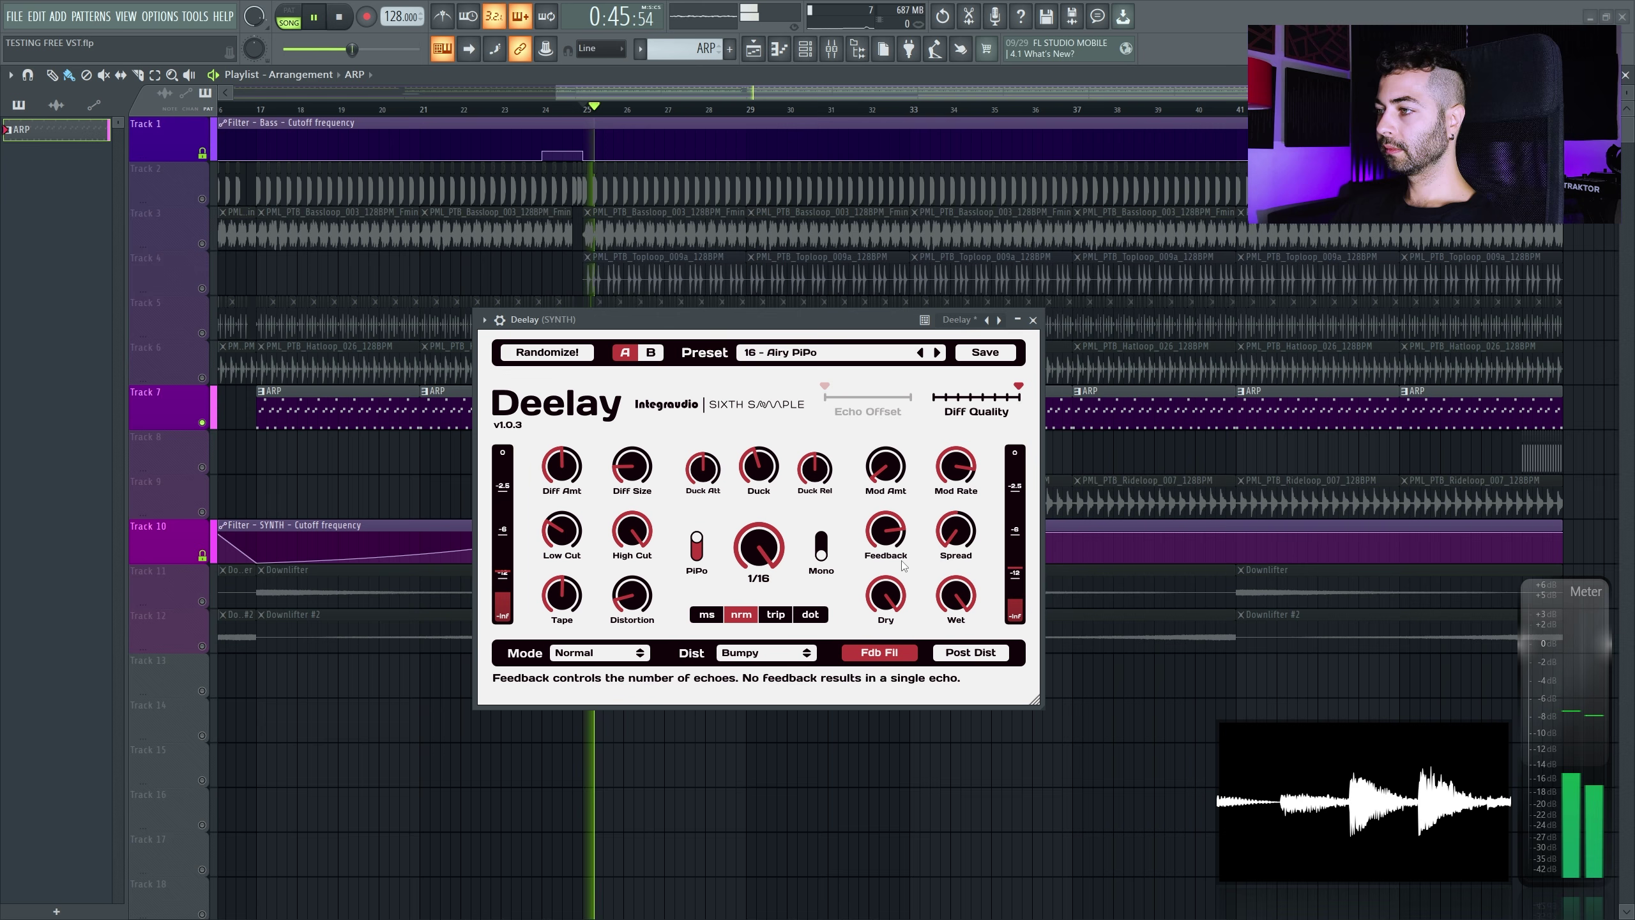
pyautogui.scroll(-4, 957, 596)
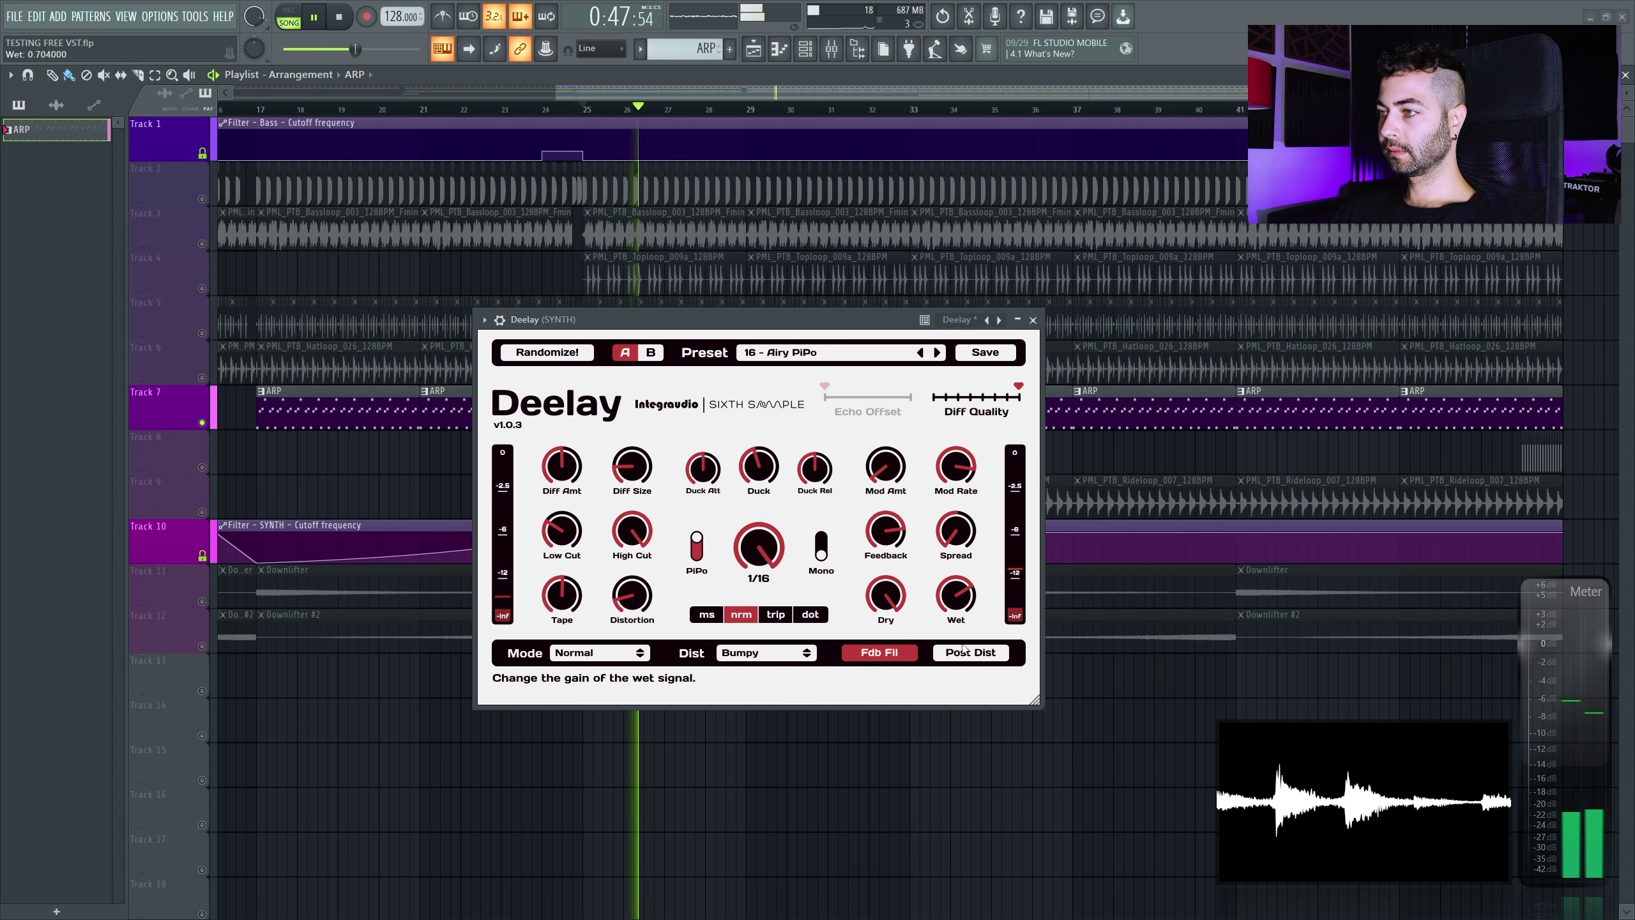
# Set the delay time to a dotted 1/4 and Wet to 0.796, show the mixer, and stop playback
pyautogui.scroll(1, 766, 554)
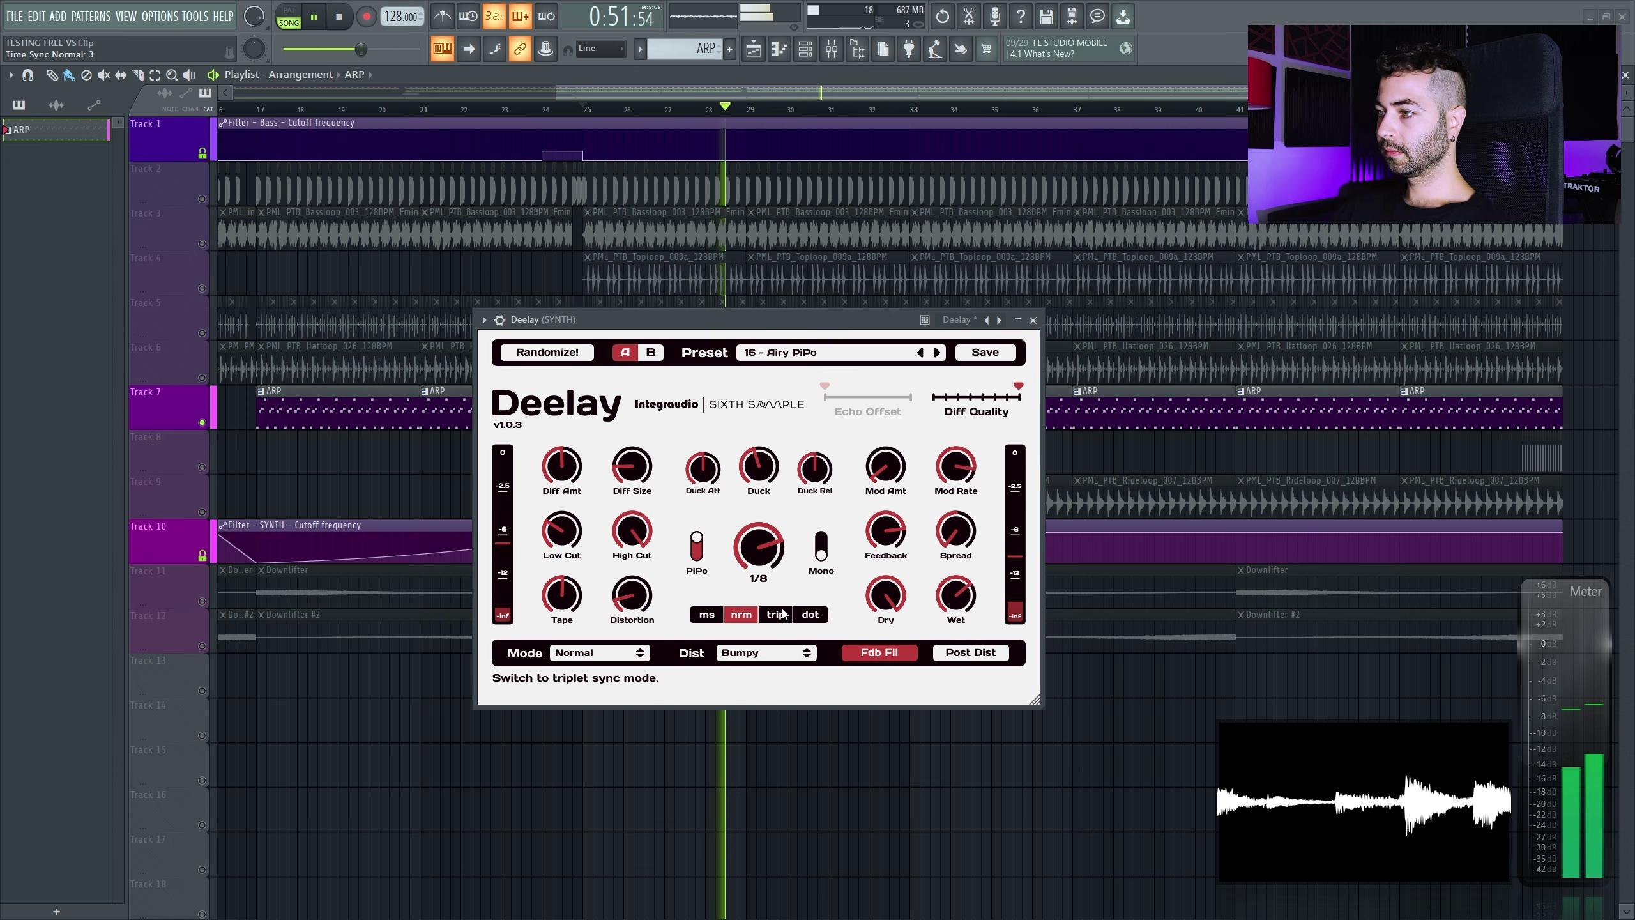
pyautogui.click(810, 614)
pyautogui.scroll(-2, 757, 551)
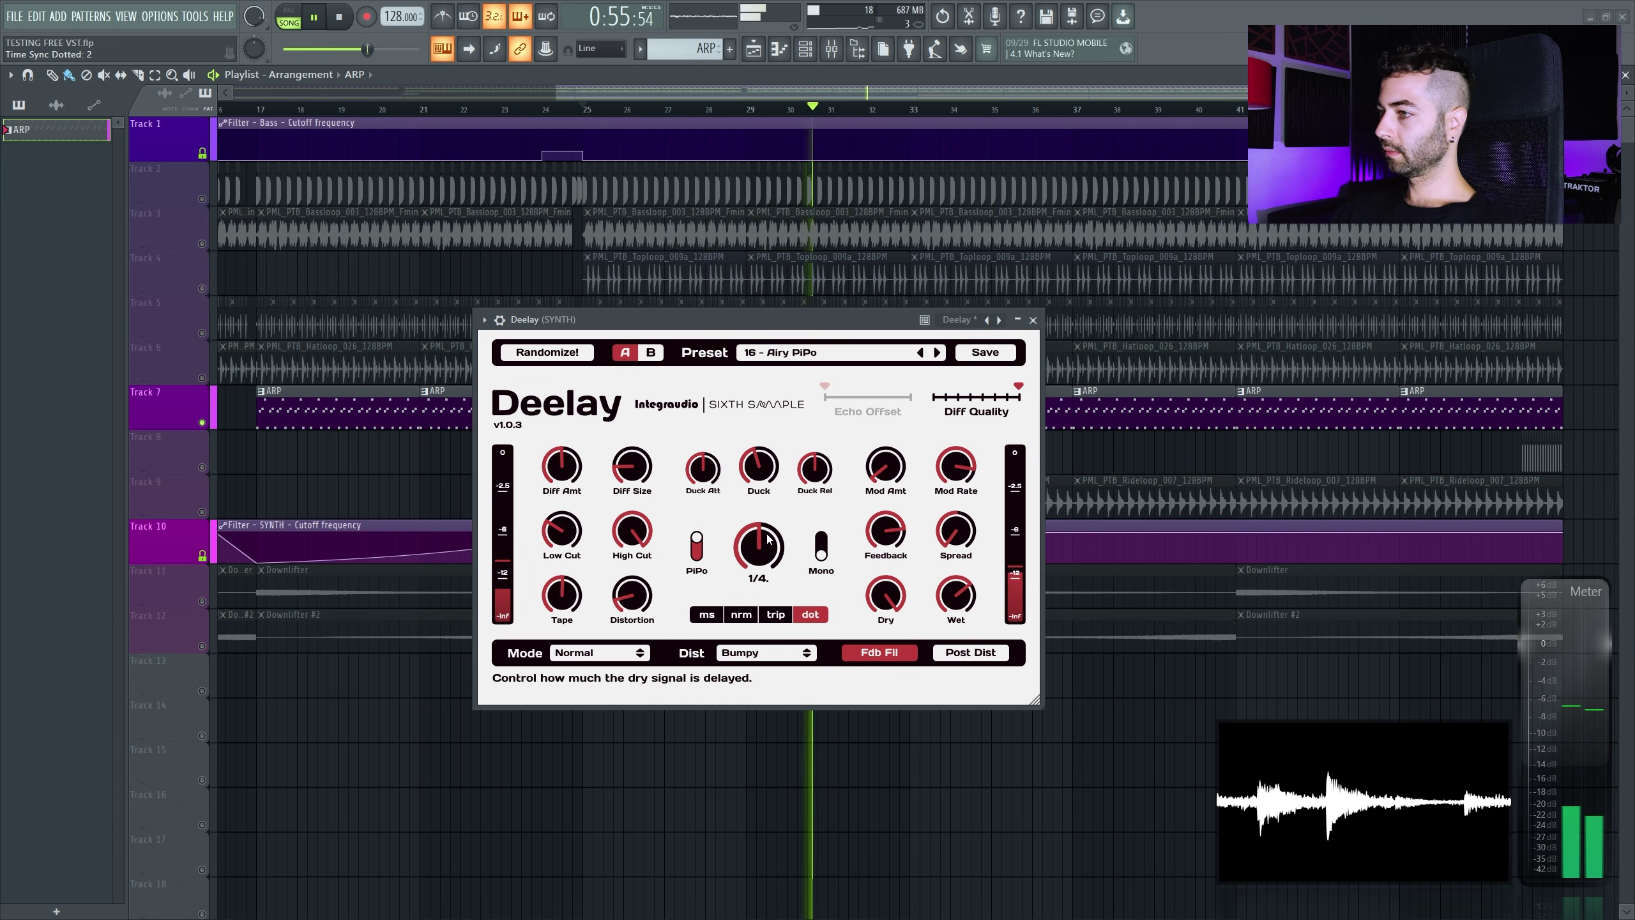
pyautogui.scroll(1, 960, 594)
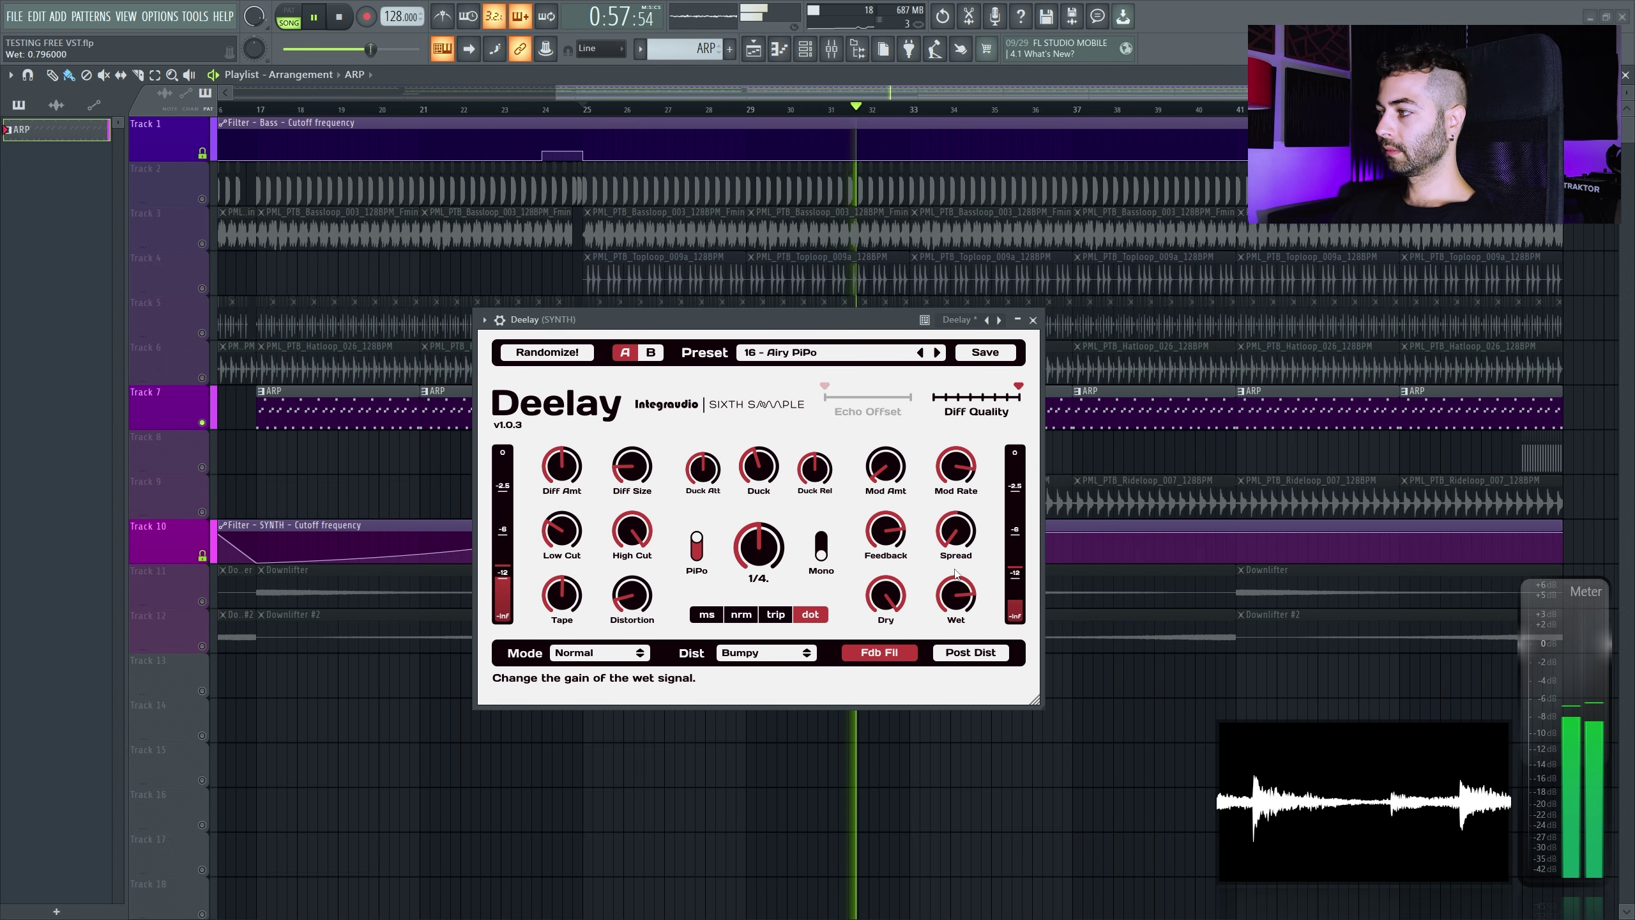
pyautogui.click(832, 51)
pyautogui.press('space')
# Load Deelay's Color preset "Hi-End Exciter 1" and audition it on the arp
pyautogui.click(828, 353)
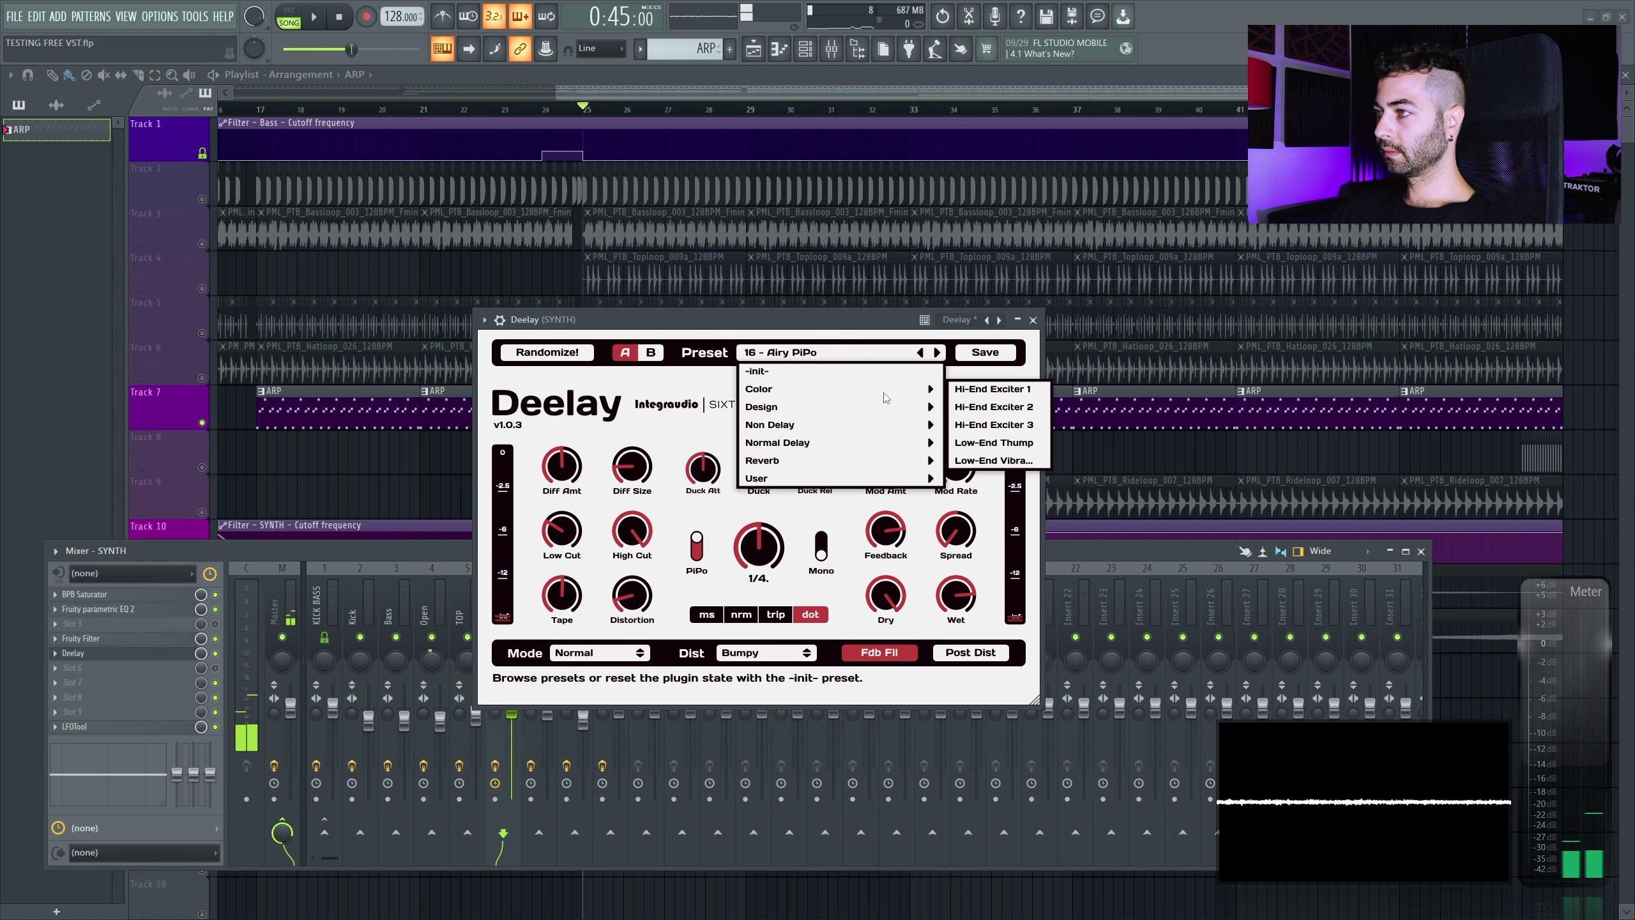
pyautogui.click(992, 387)
pyautogui.press('space')
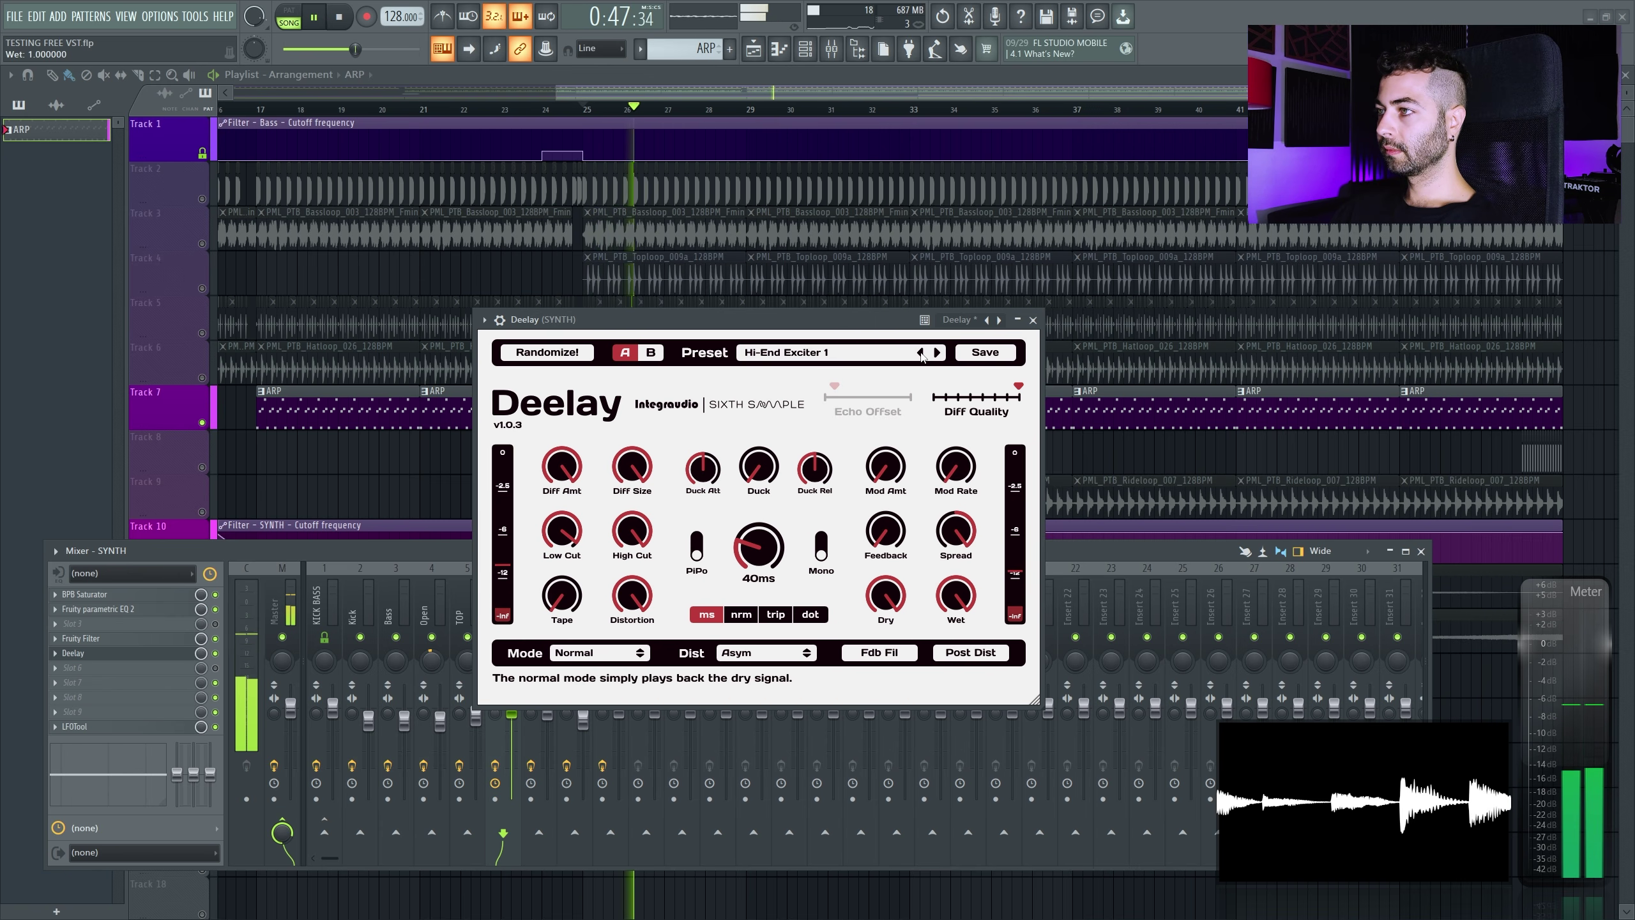
# Load Deelay's Design preset "Doomed", set Wet to 0.328 while the arp plays, and stop playback
pyautogui.click(815, 353)
pyautogui.moveTo(815, 408)
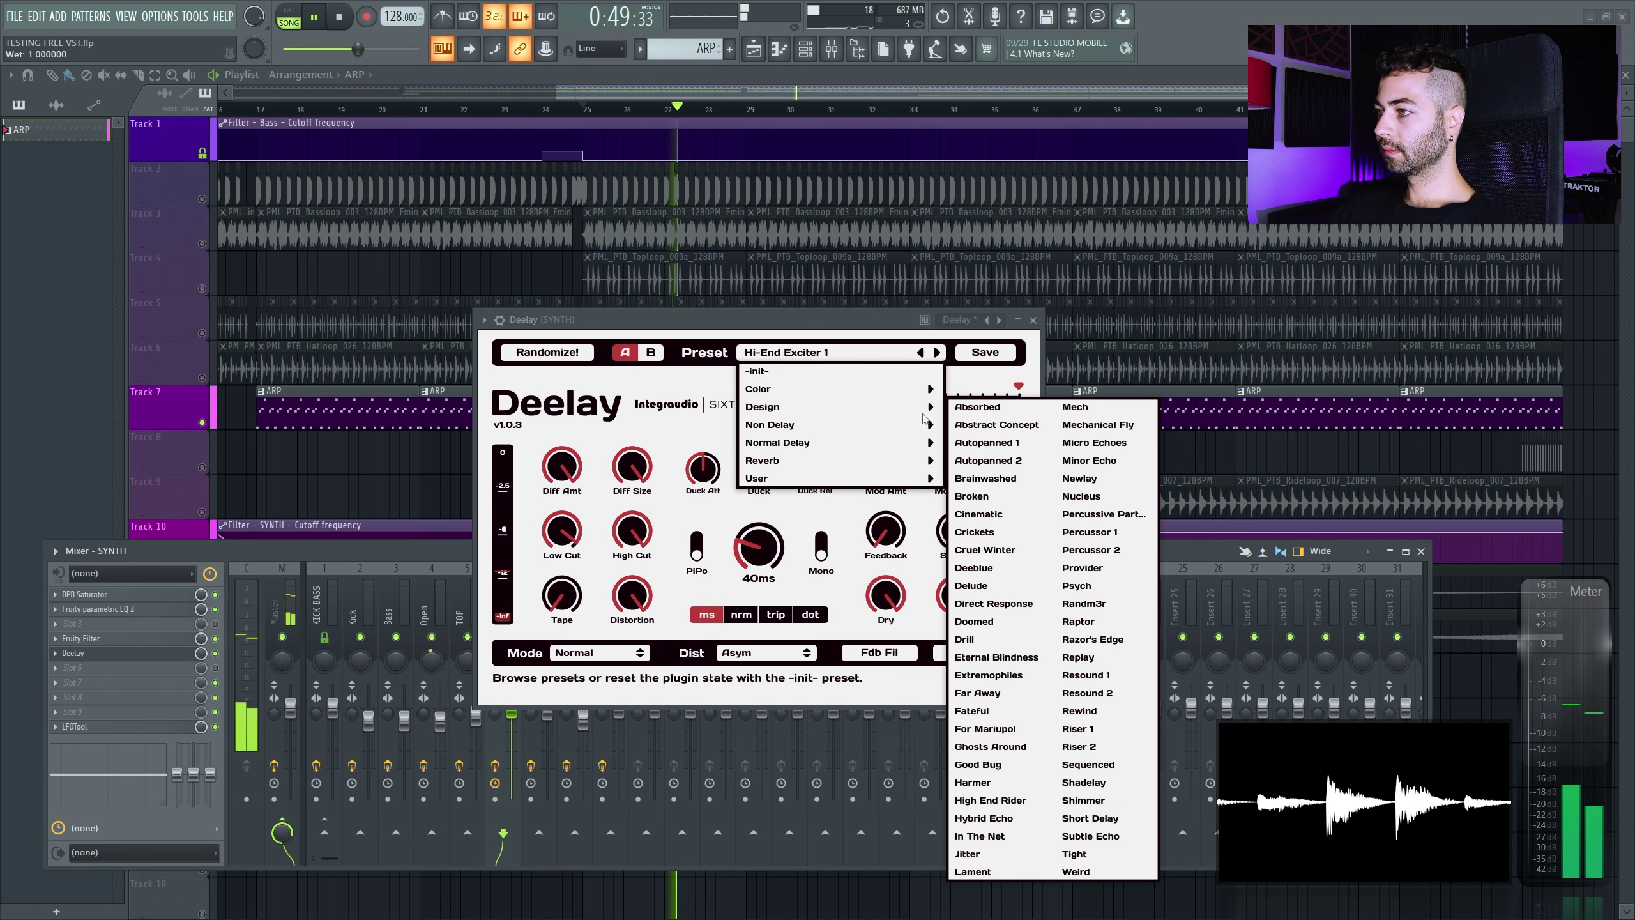
pyautogui.click(1005, 622)
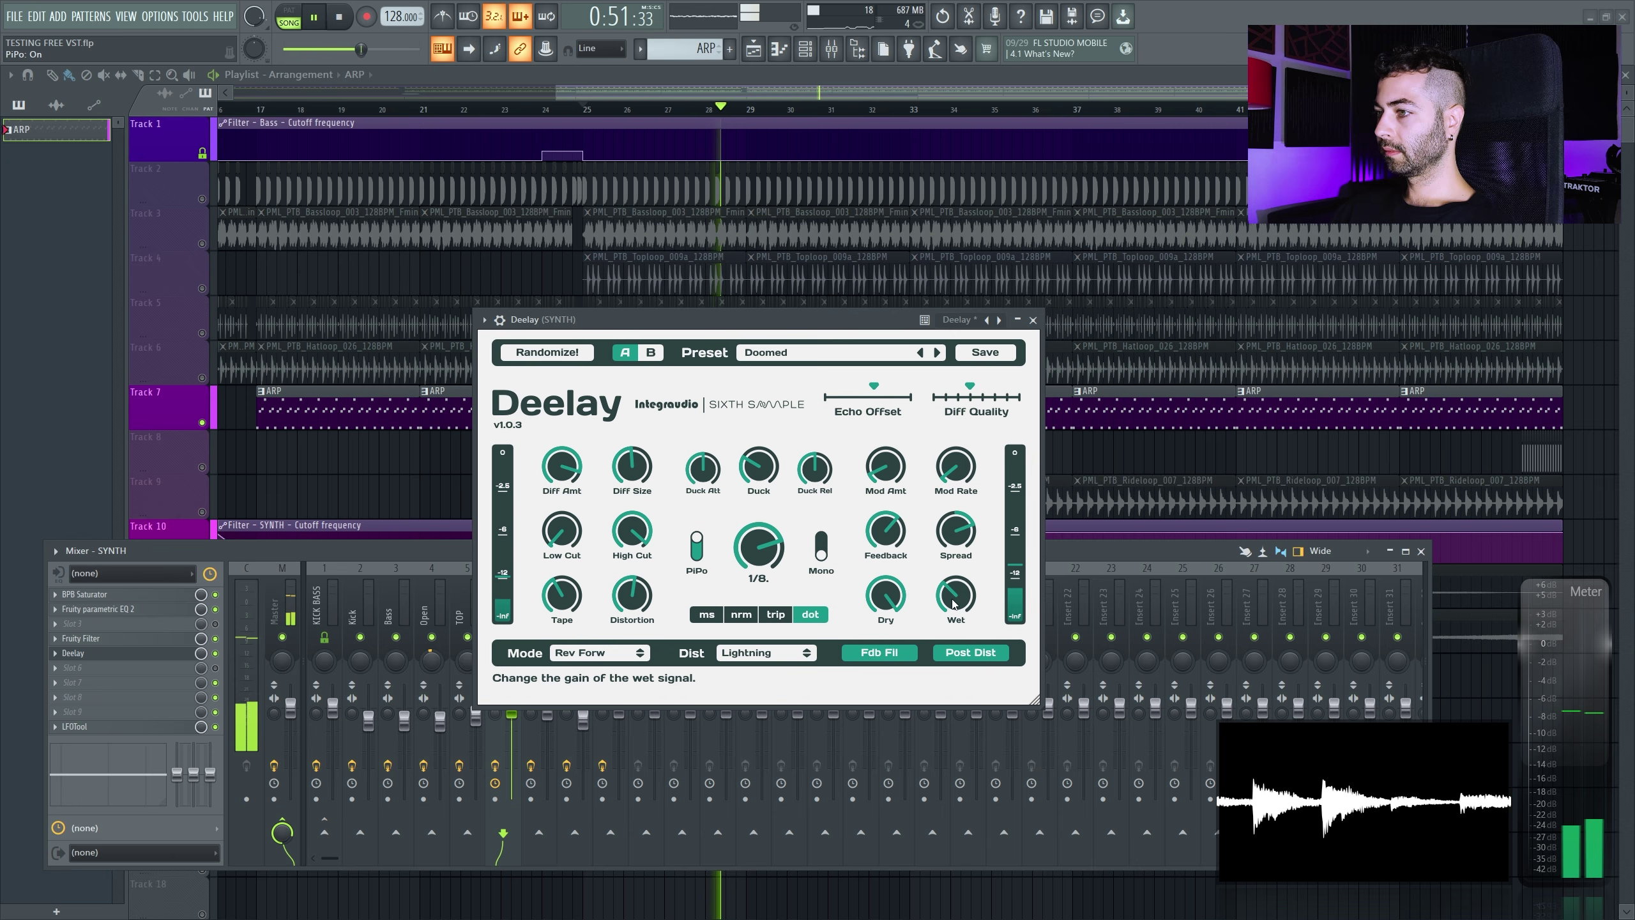
pyautogui.scroll(2, 953, 588)
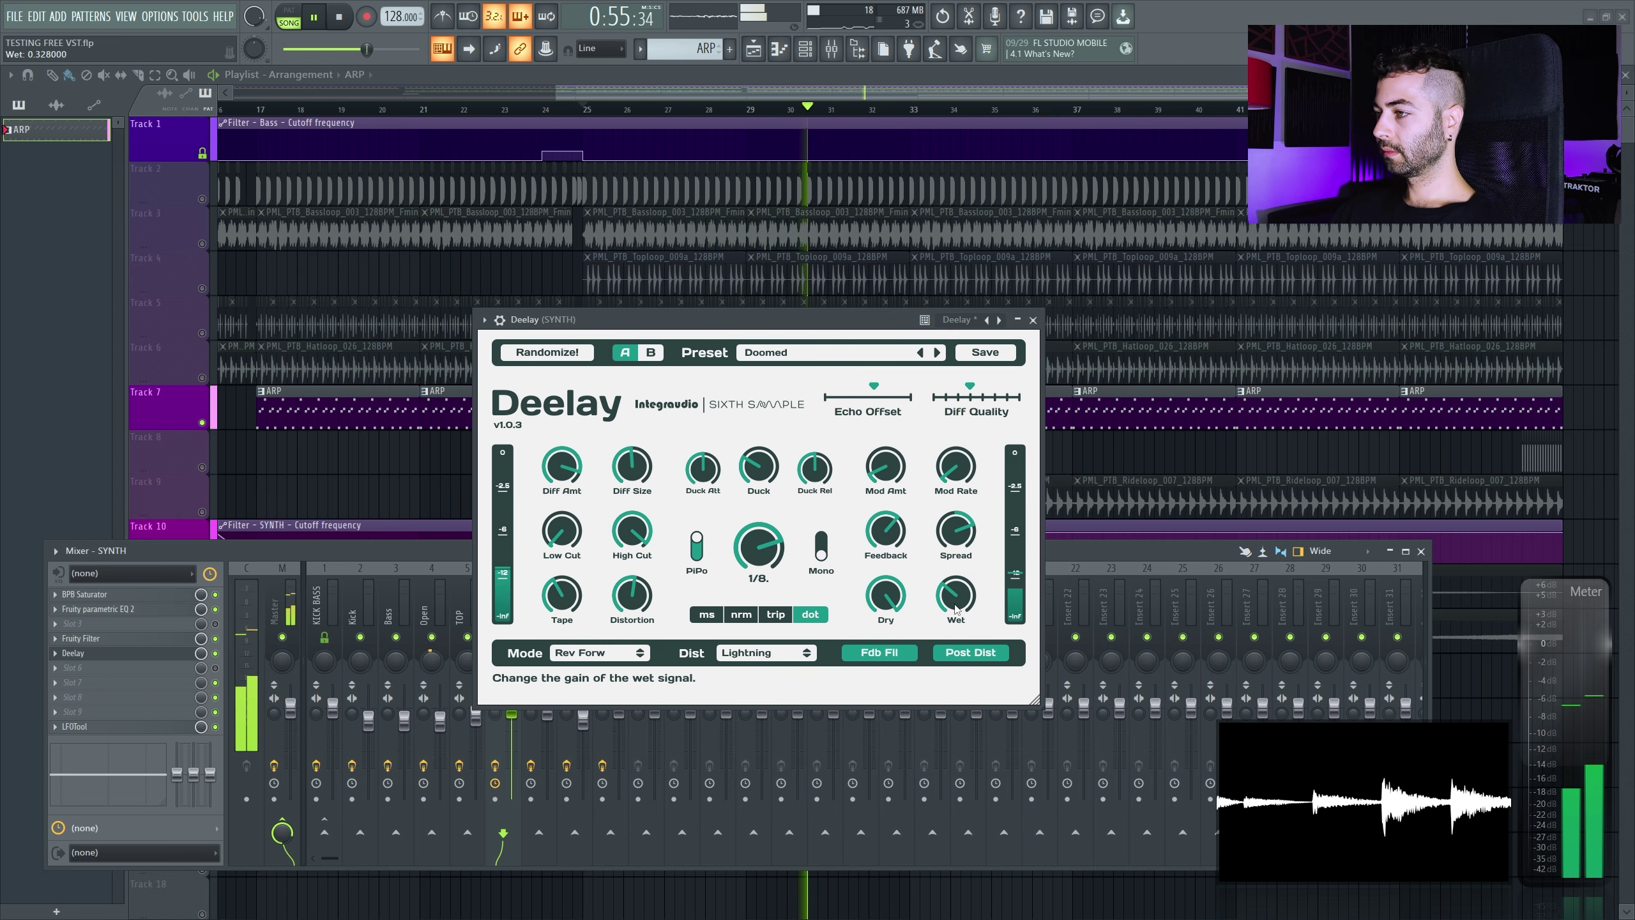
pyautogui.press('space')
# Load Deelay's Reverb preset "Chamber" and audition it on the arp with Dry raised to 1.0
pyautogui.click(827, 353)
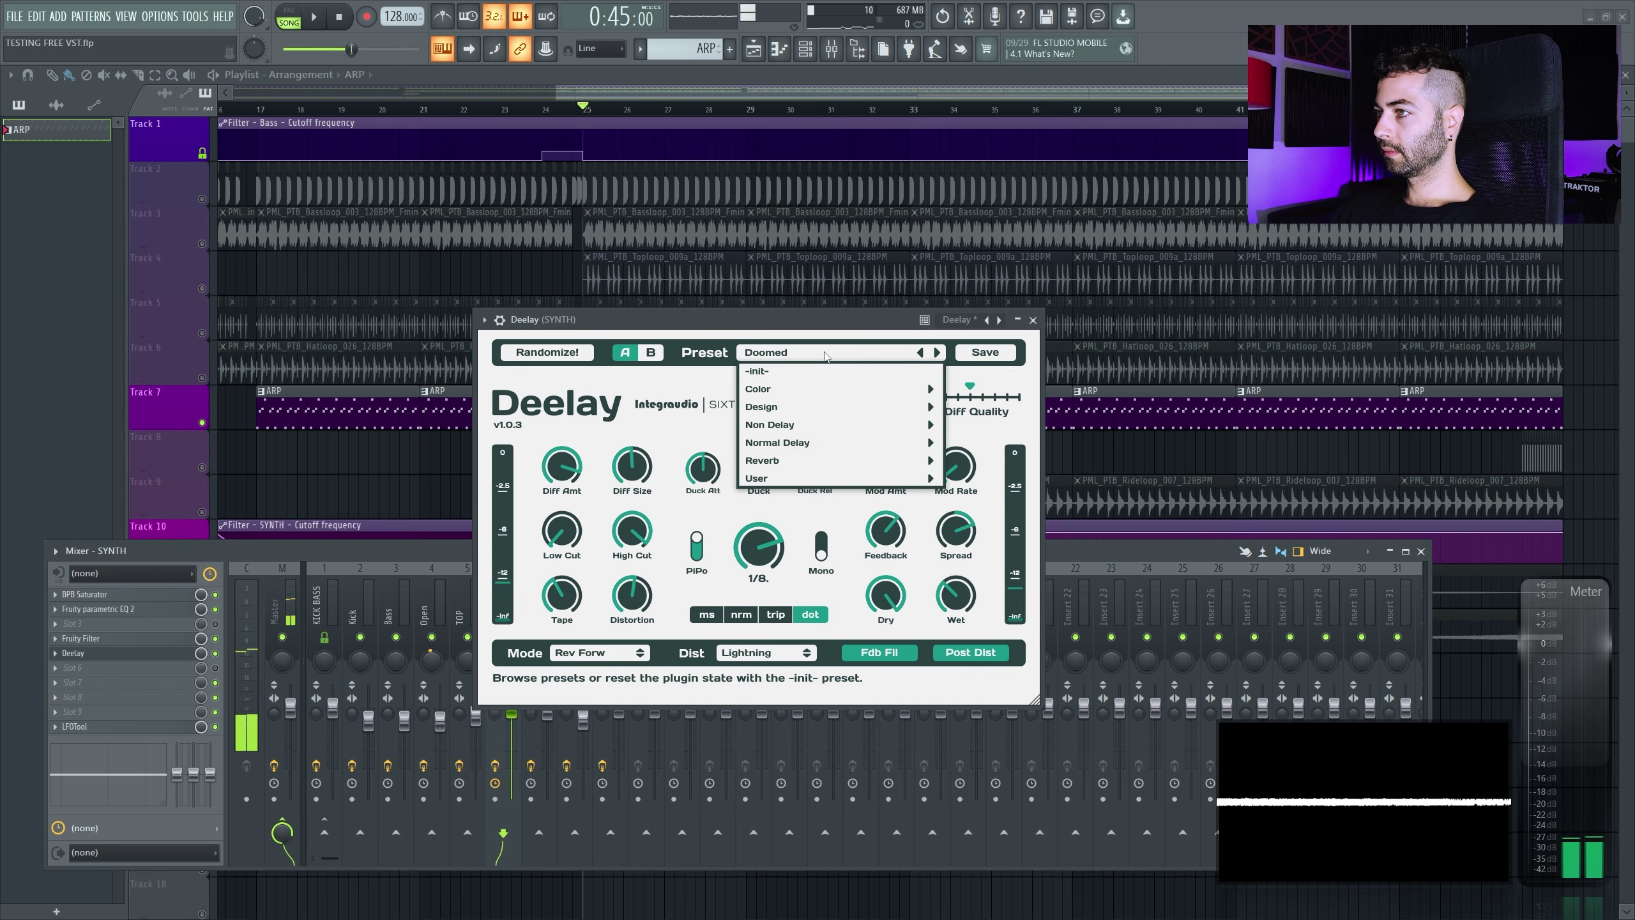
pyautogui.click(772, 427)
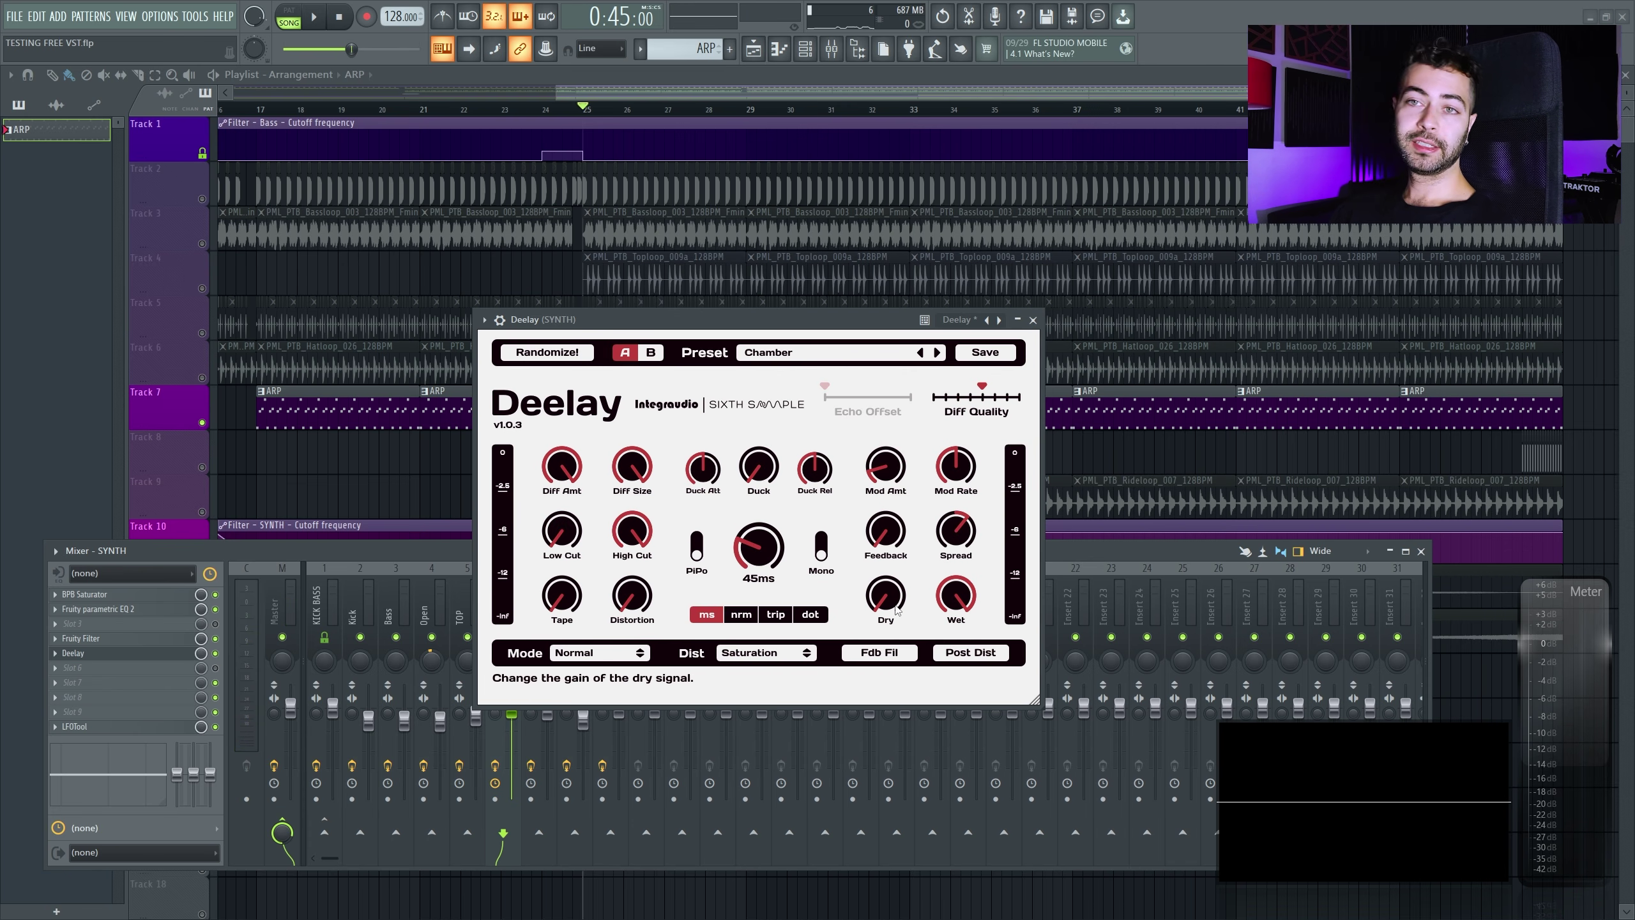
pyautogui.click(806, 356)
pyautogui.moveTo(862, 464)
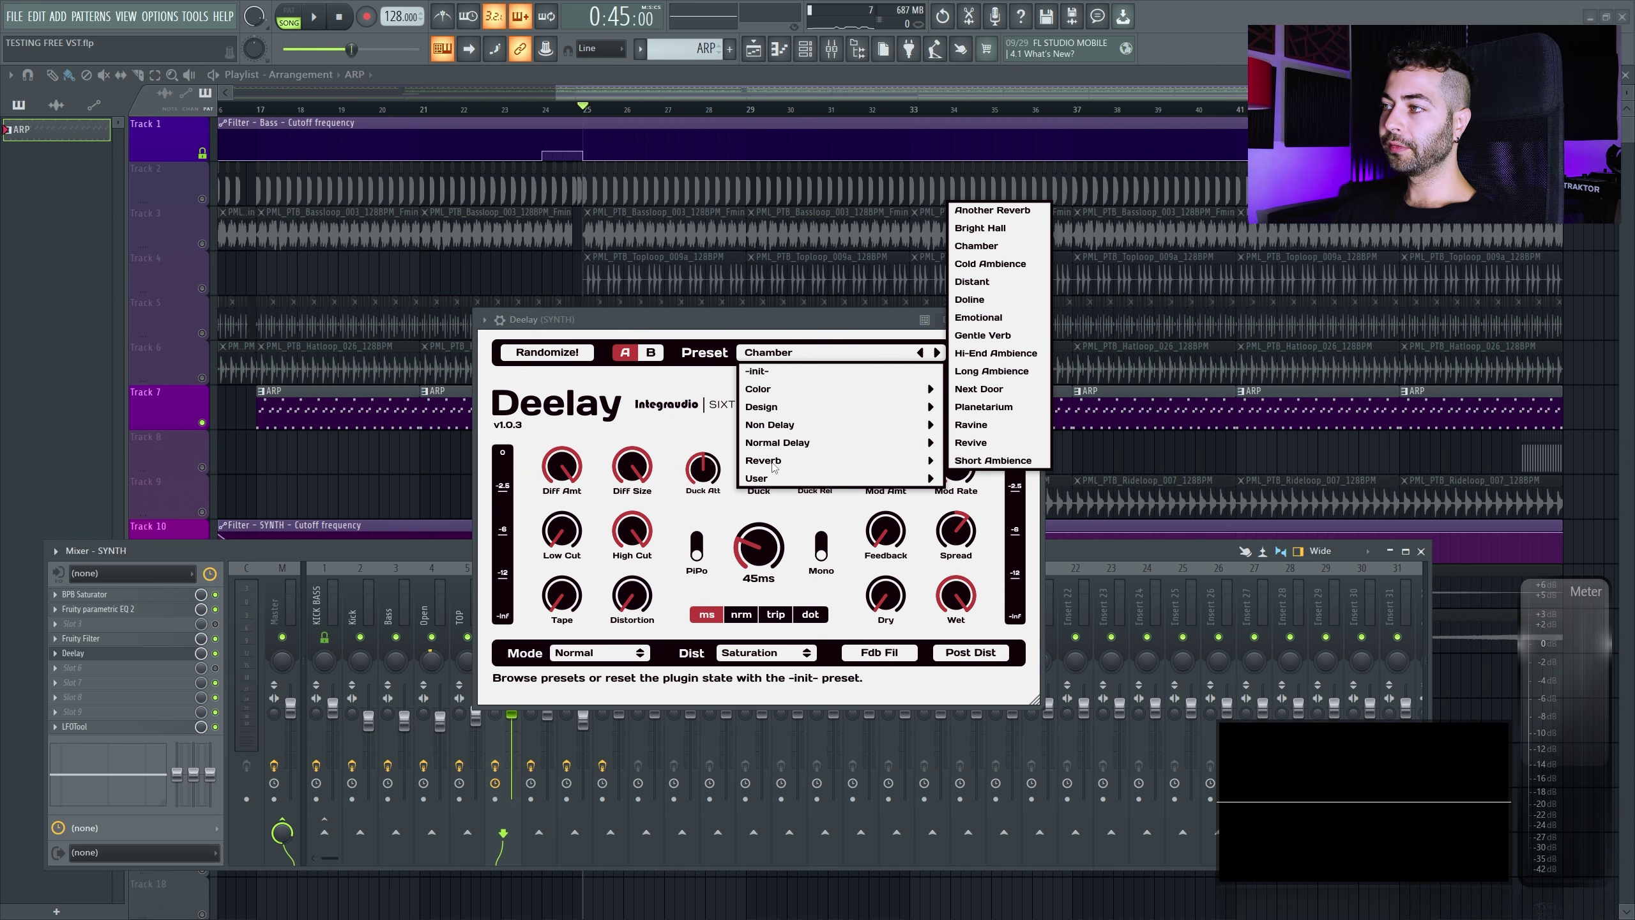
pyautogui.click(680, 368)
pyautogui.press('space')
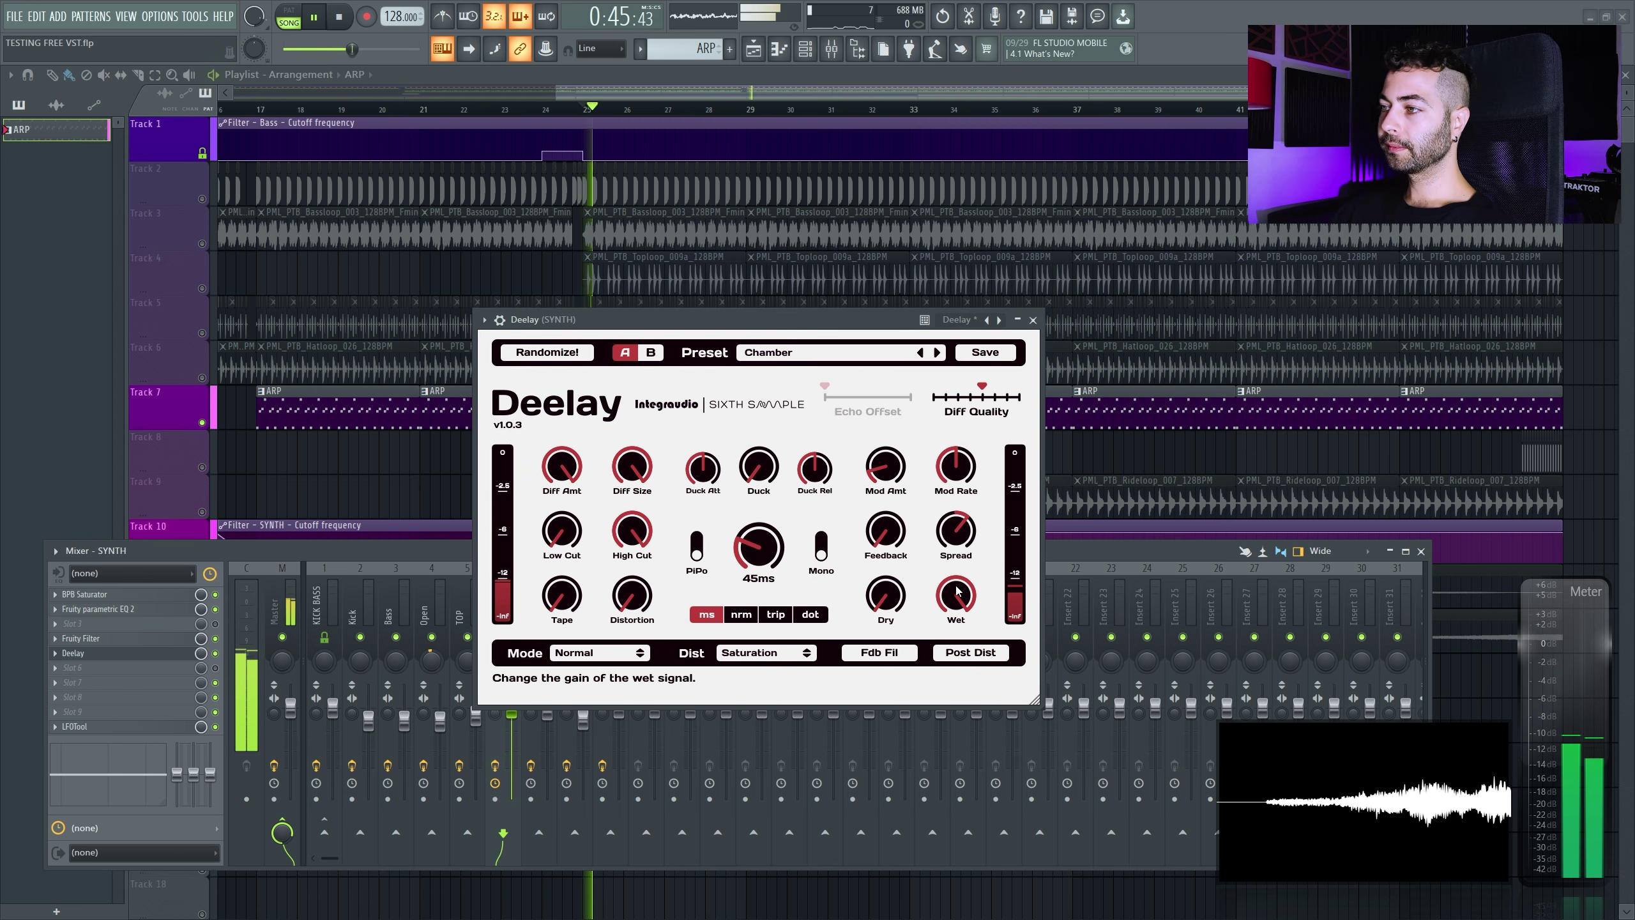
pyautogui.moveTo(883, 612); pyautogui.dragTo(894, 440)
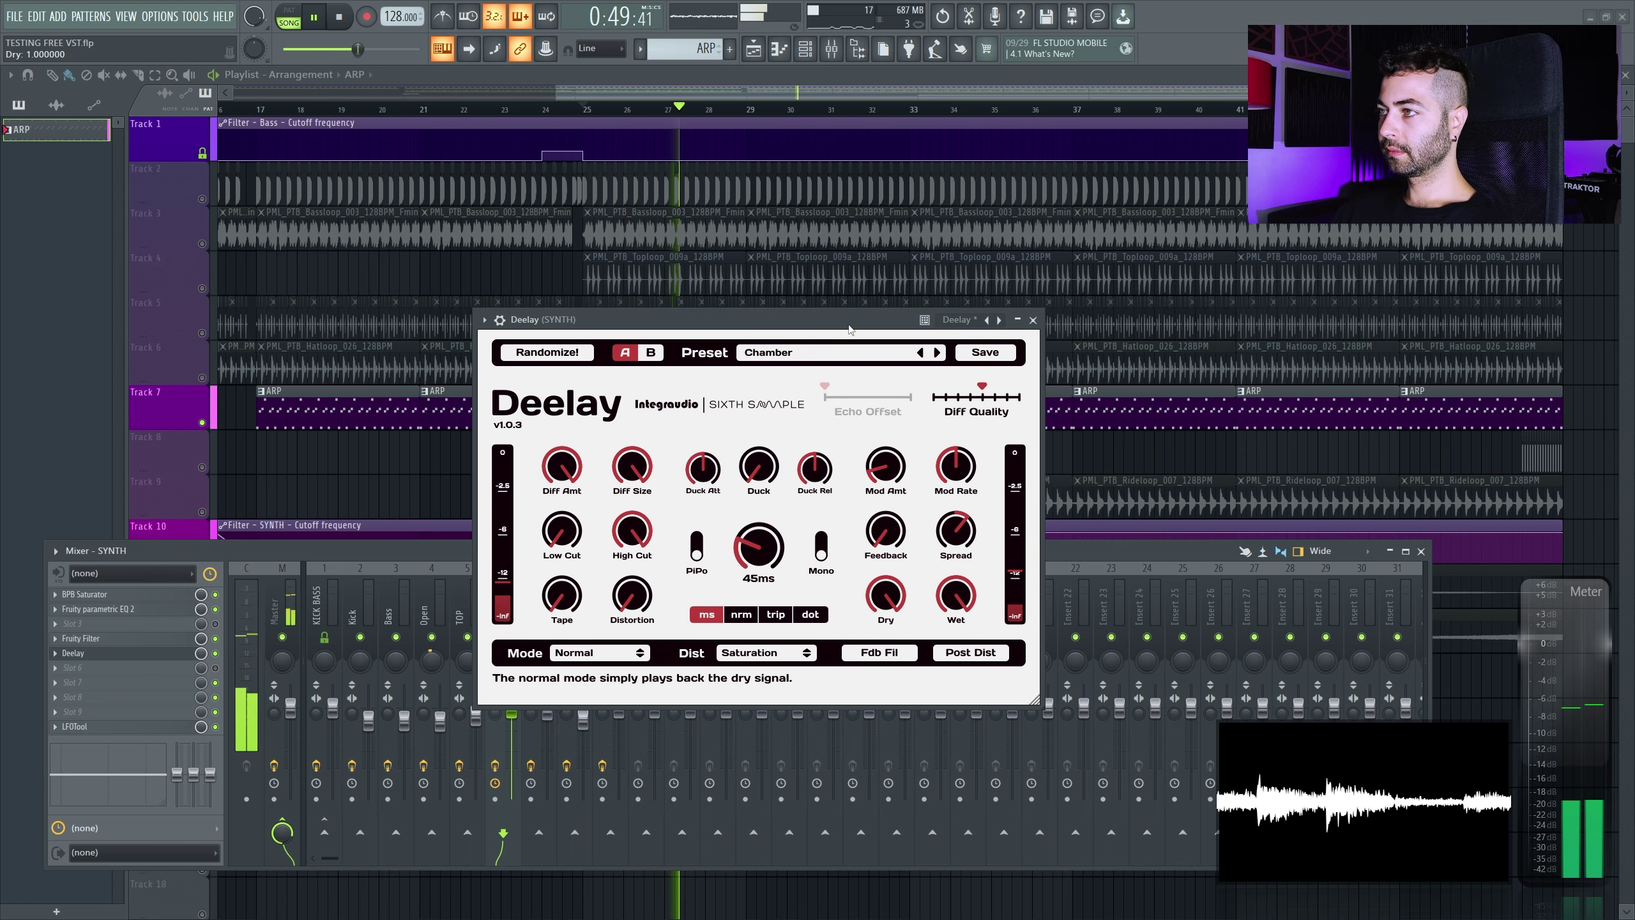
pyautogui.press('space')
# Randomize all Deelay parameters three times and audition the last result on the arp with Wet raised to about 0.818
pyautogui.click(548, 353)
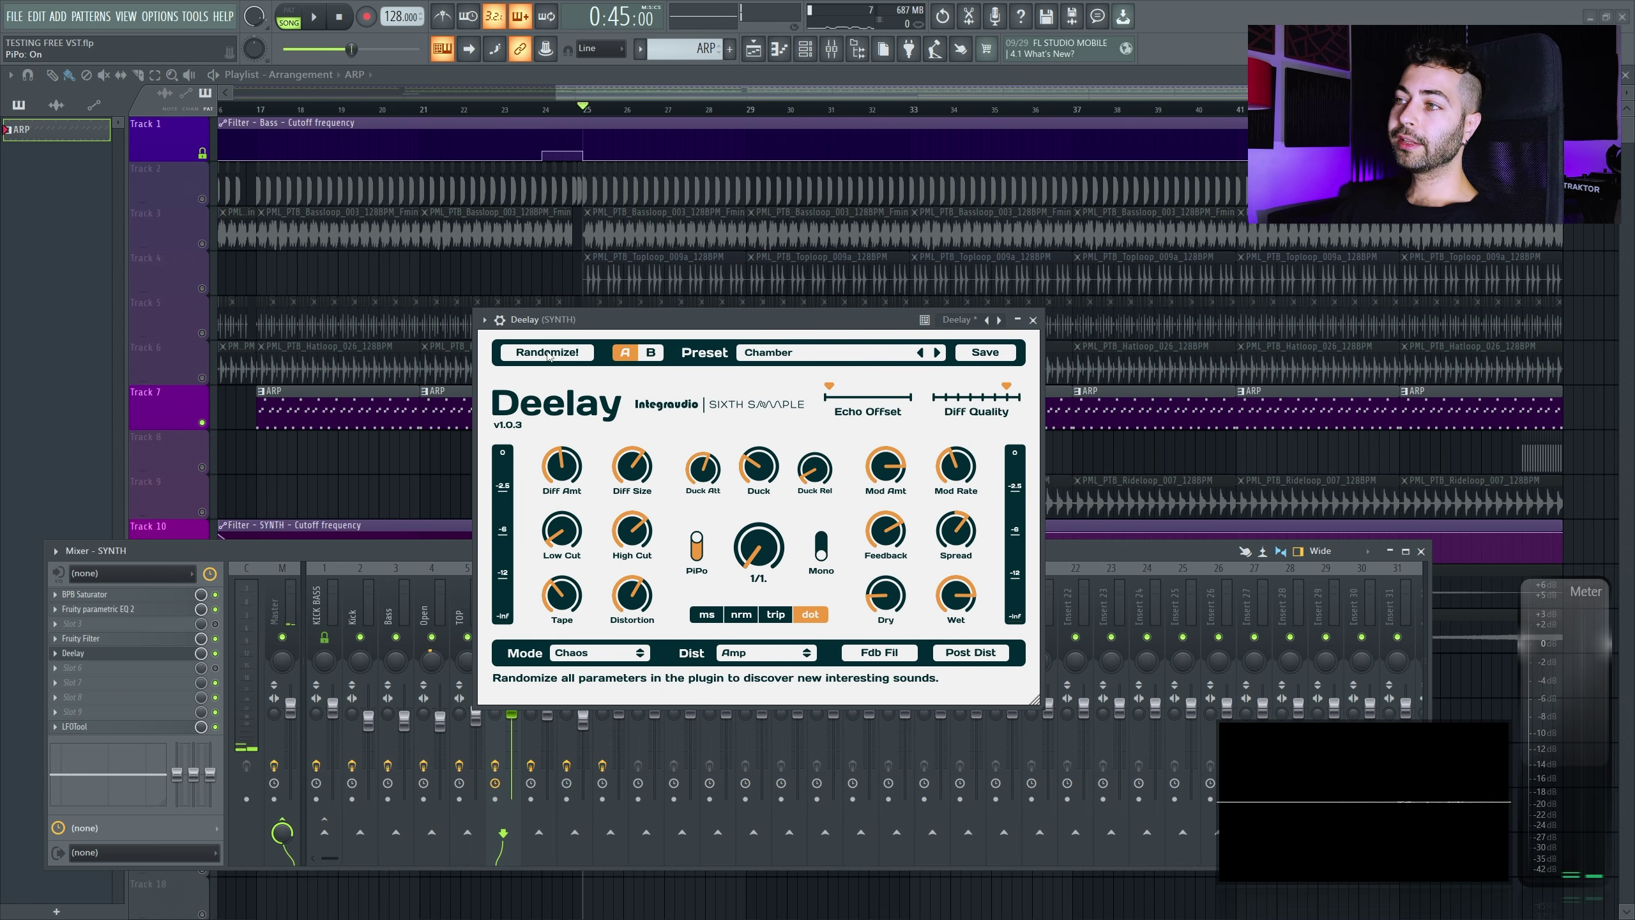
pyautogui.click(549, 355)
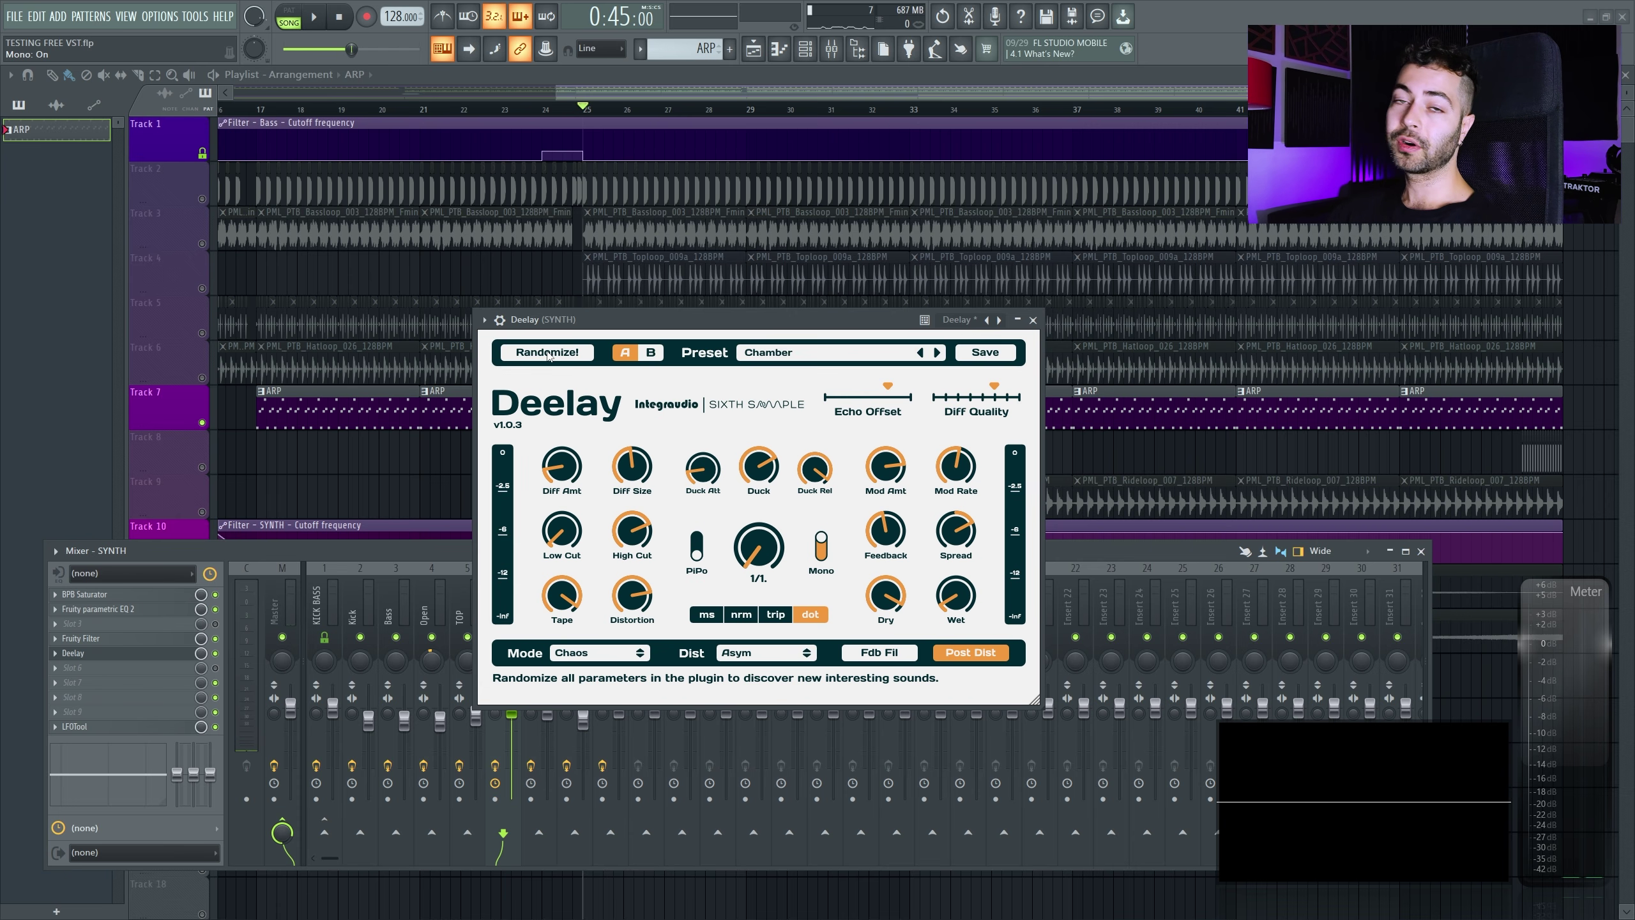
pyautogui.click(548, 353)
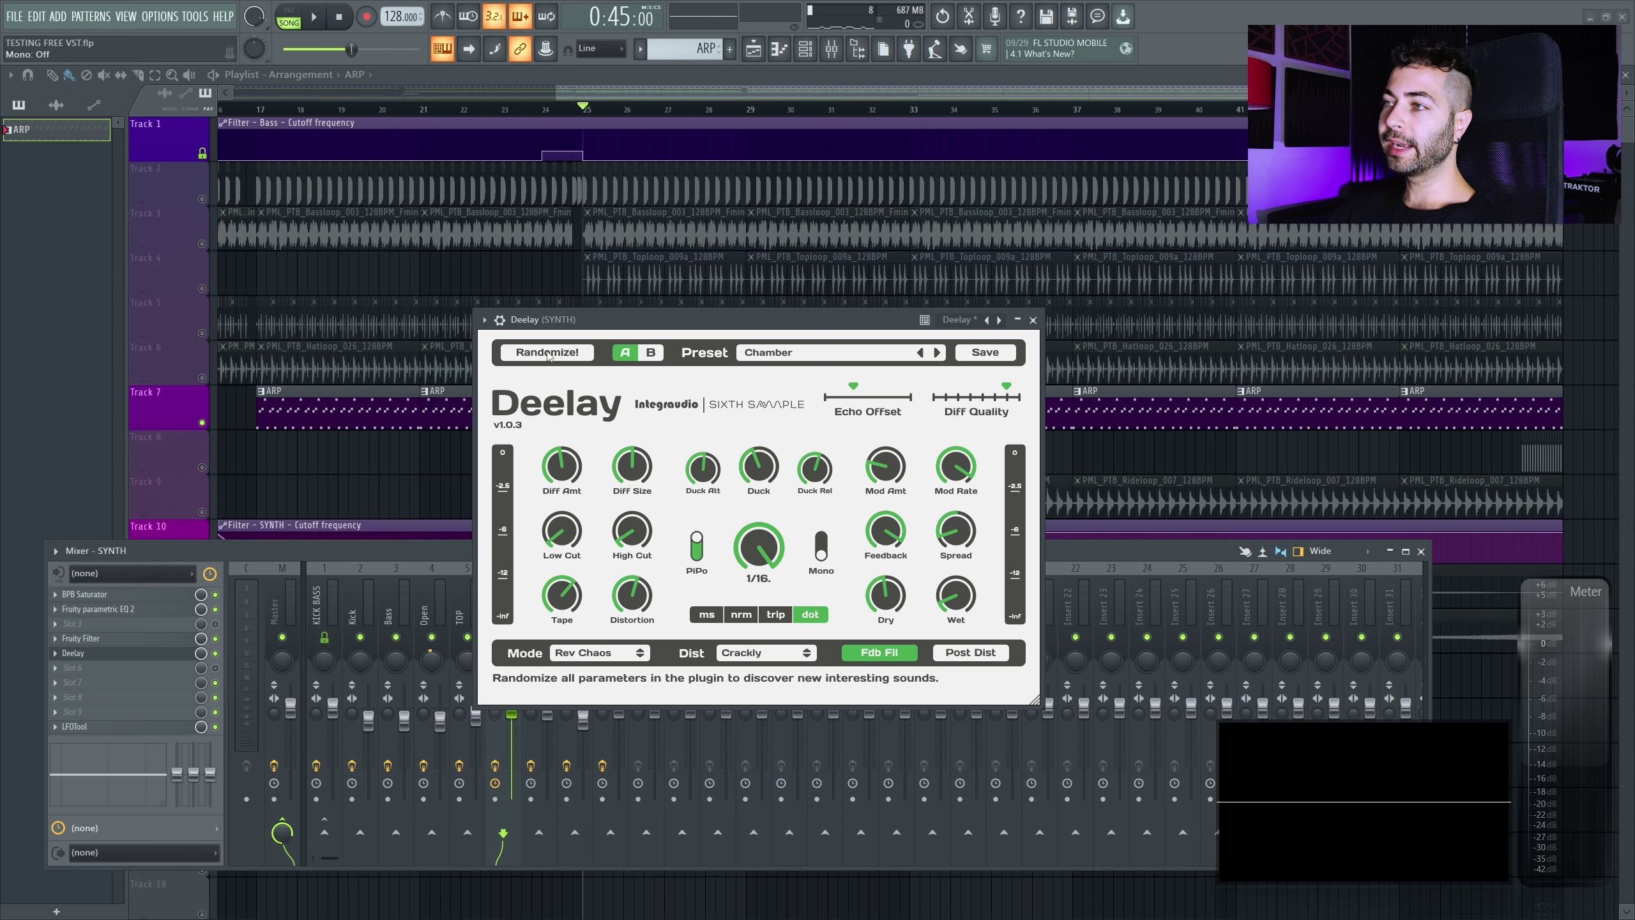
pyautogui.press('space')
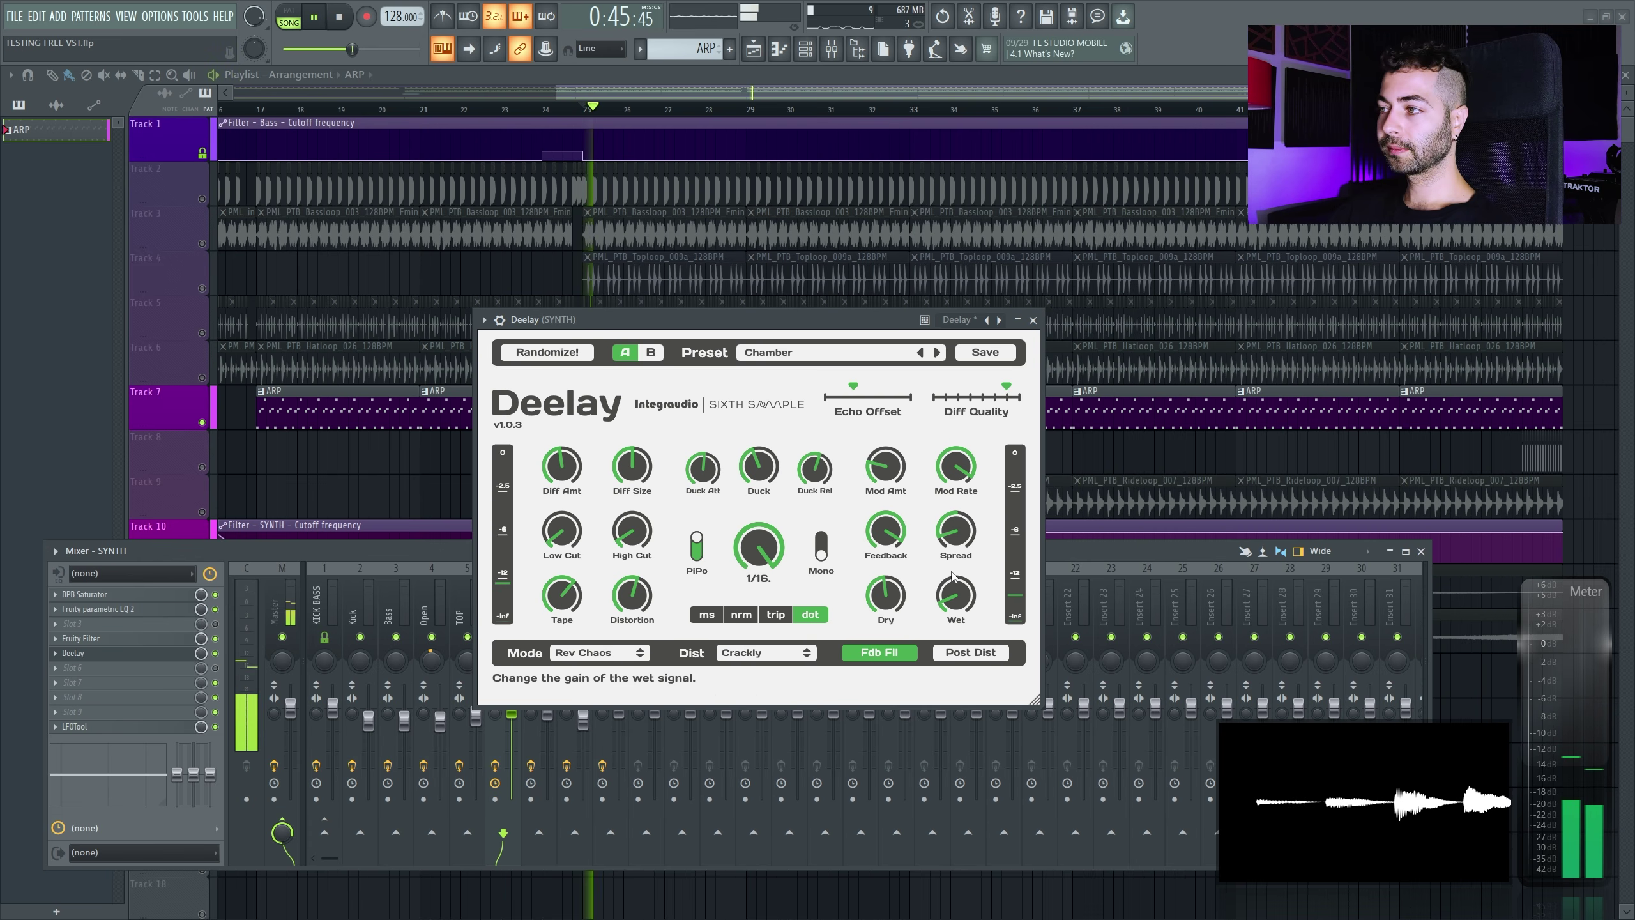
pyautogui.moveTo(956, 596); pyautogui.dragTo(949, 507)
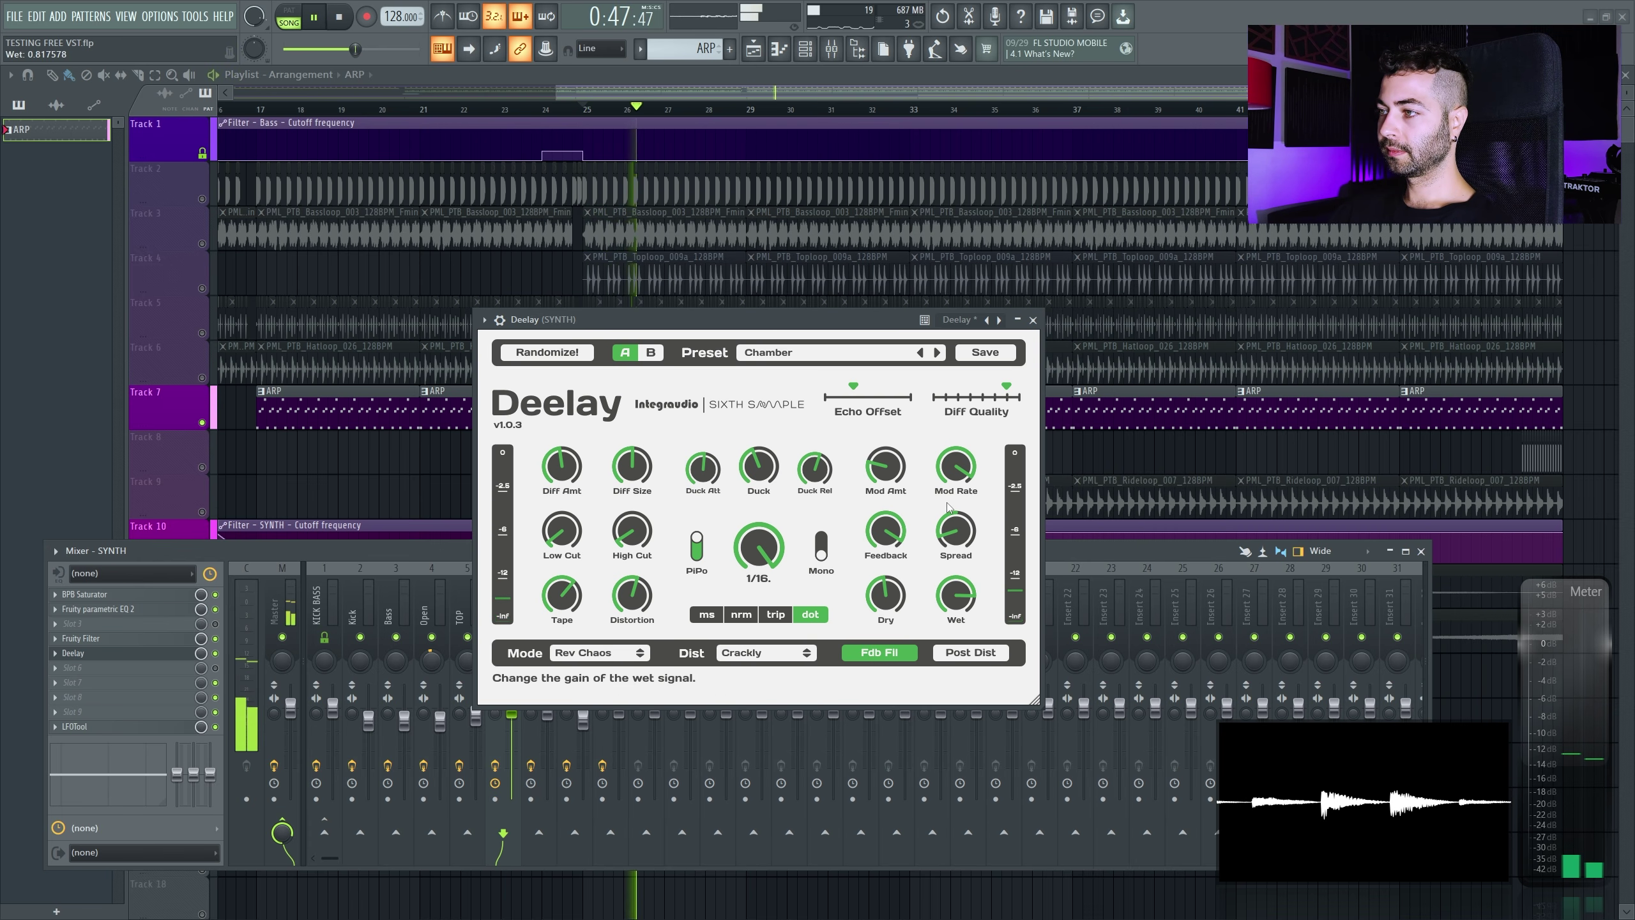
pyautogui.press('space')
# Randomize Deelay's parameters once more and audition the new sound on the arp
pyautogui.click(548, 354)
pyautogui.press('space')
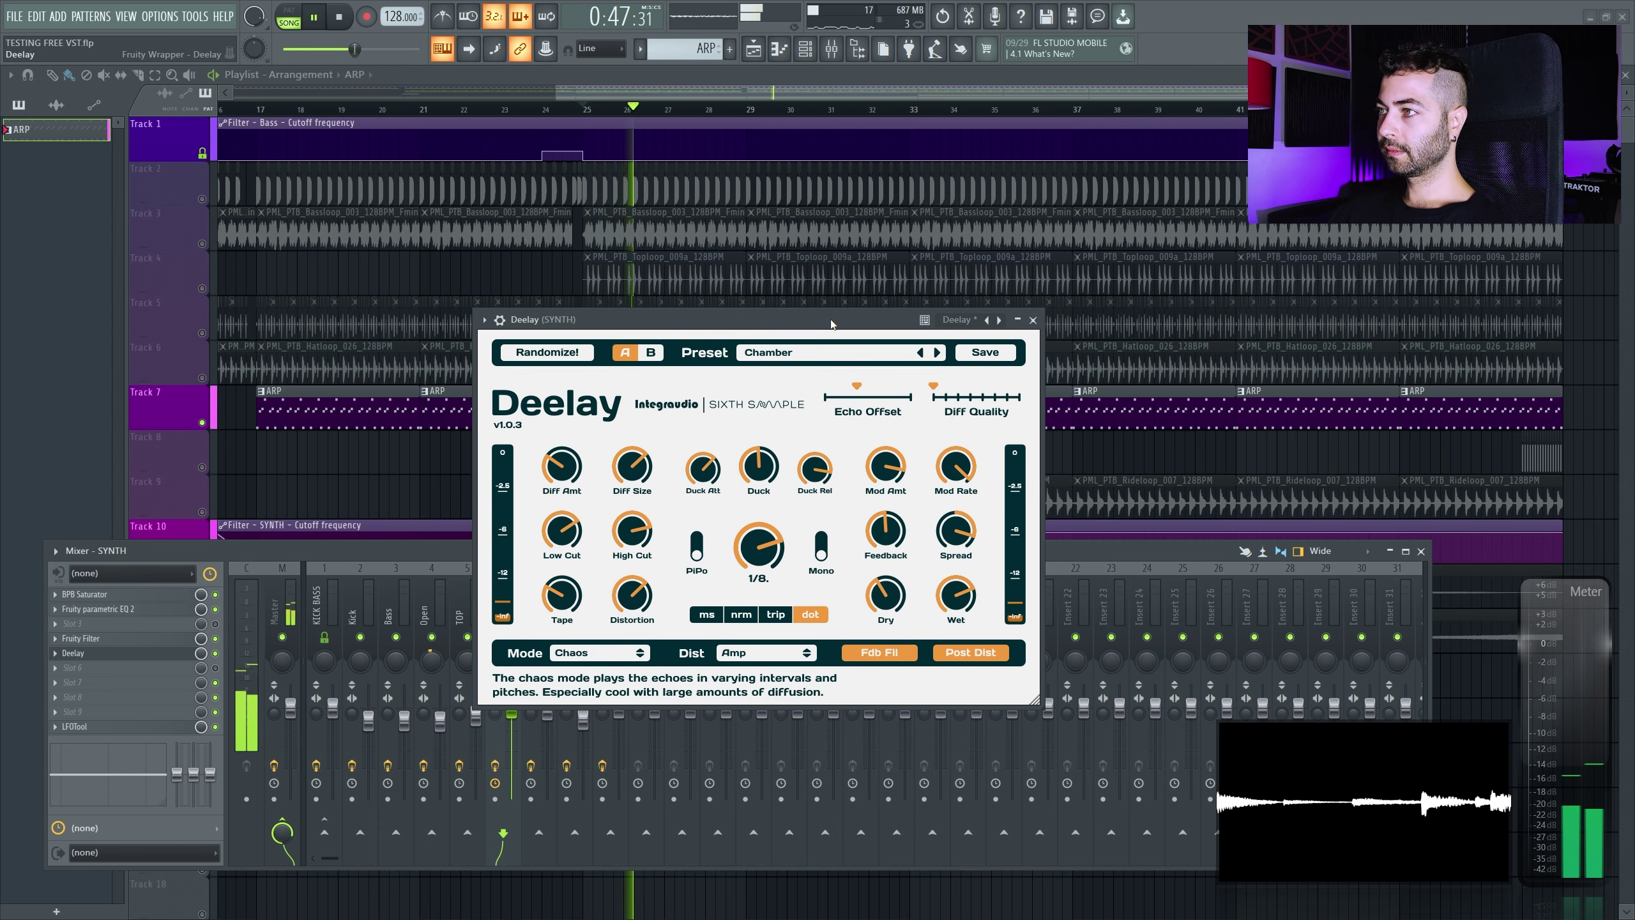
pyautogui.press('space')
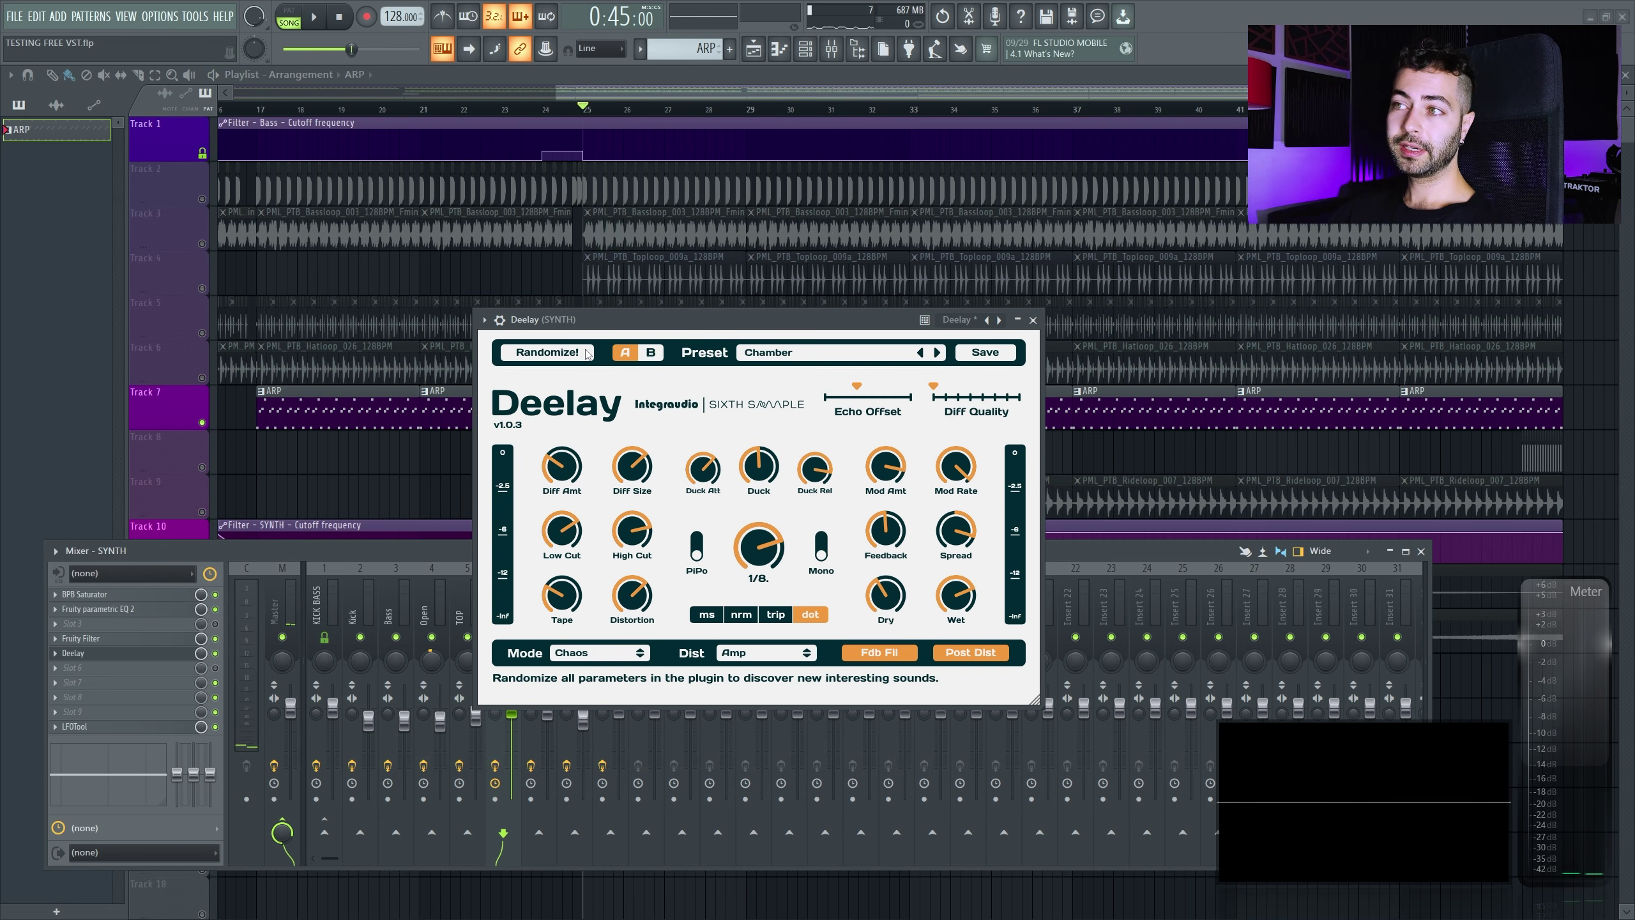
# Randomize Deelay's parameters five more times and start playing the arp with the last result
pyautogui.click(588, 354)
pyautogui.click(587, 353)
pyautogui.click(587, 353)
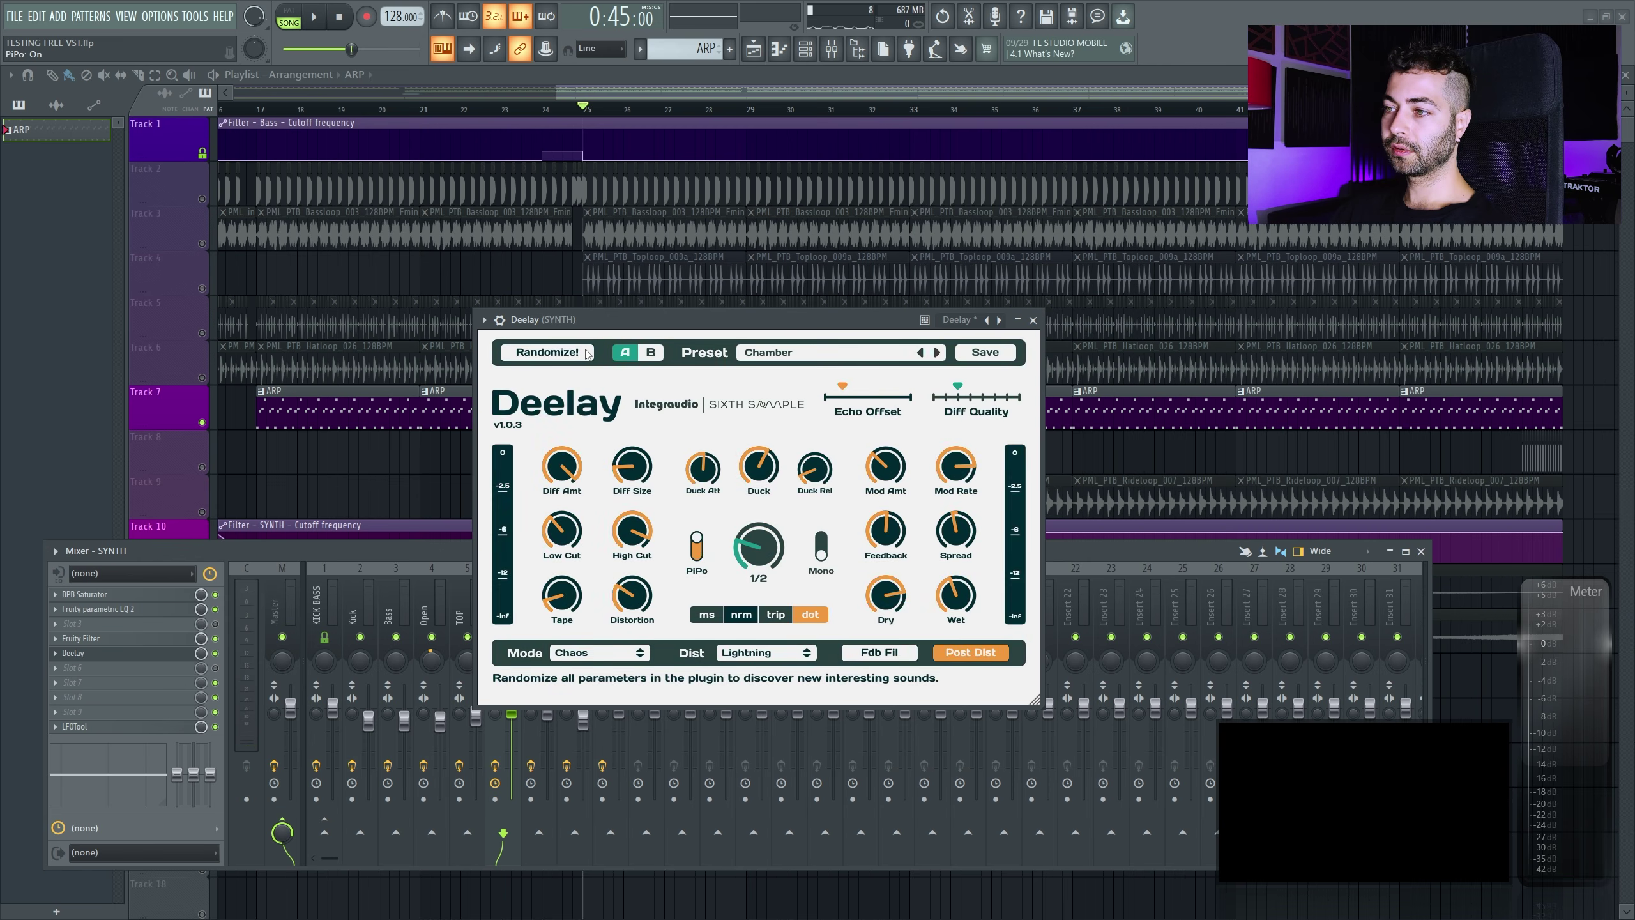
pyautogui.click(587, 354)
pyautogui.click(587, 354)
pyautogui.press('space')
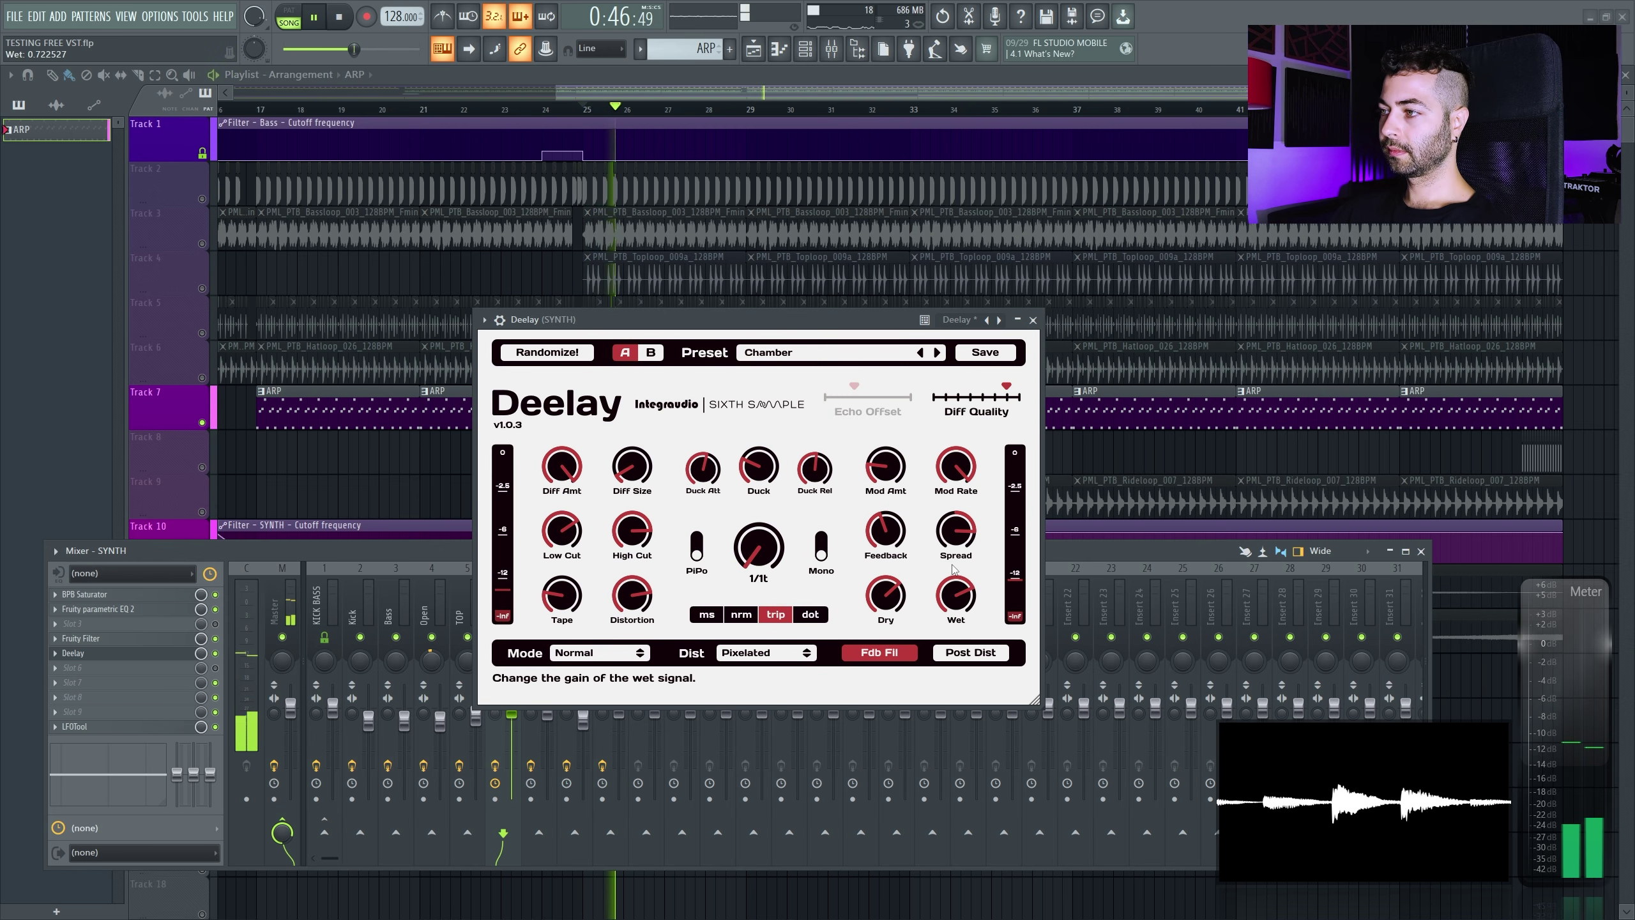
# Raise Deelay's Wet level and set the delay time to a normal 1/8 note while auditioning the randomized sound on the arp
pyautogui.moveTo(957, 596); pyautogui.dragTo(956, 550)
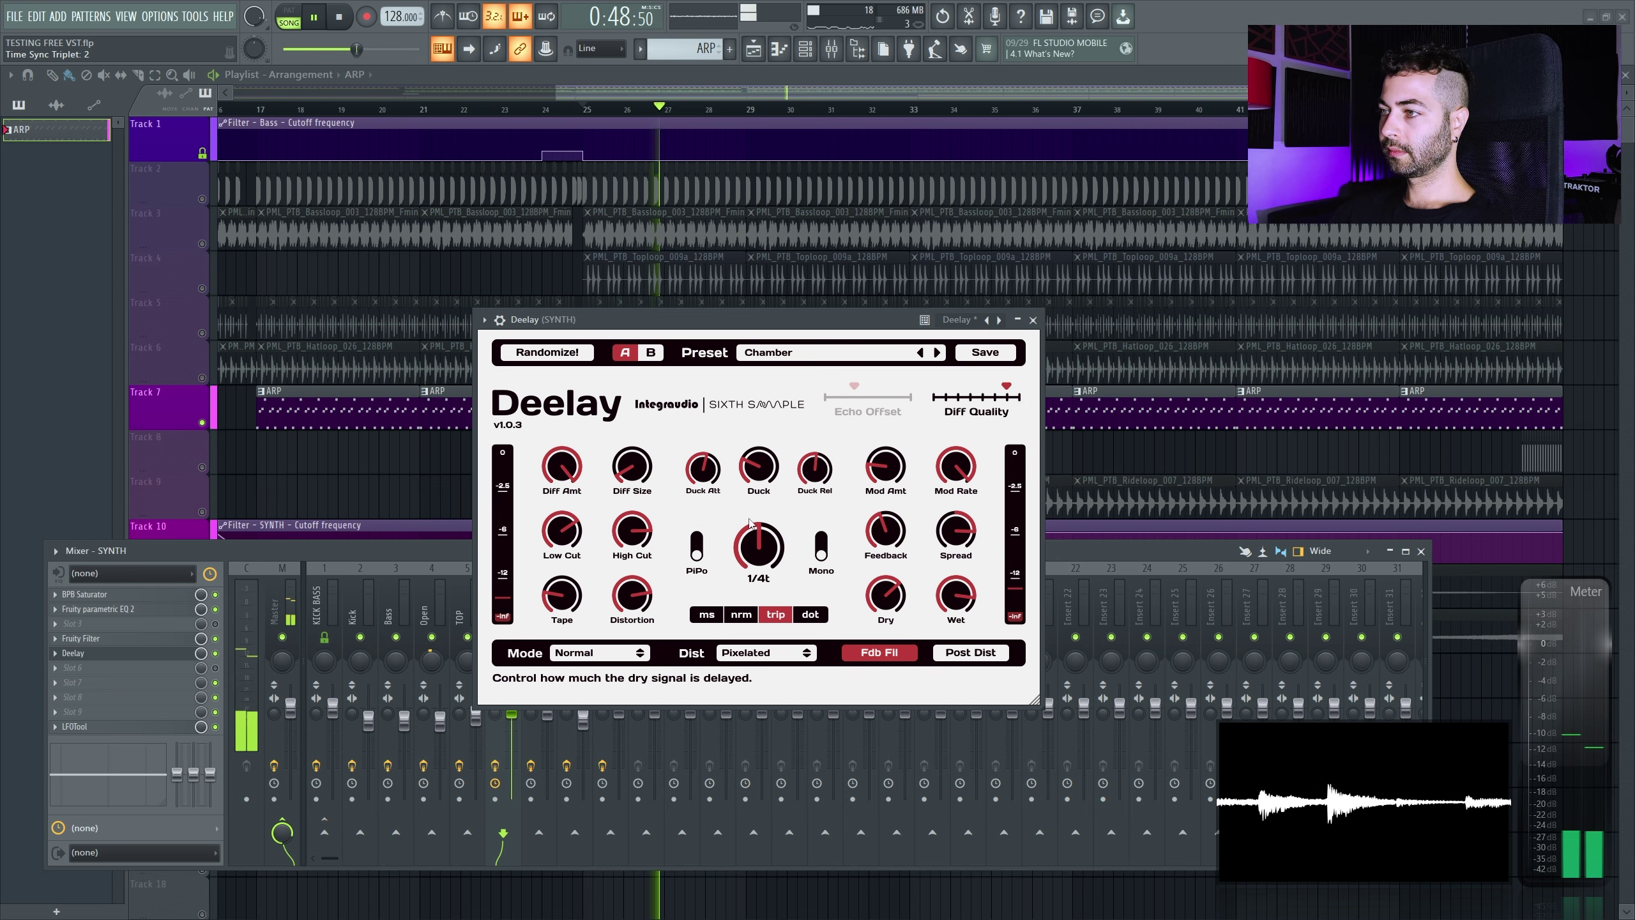
pyautogui.moveTo(745, 561); pyautogui.dragTo(764, 483)
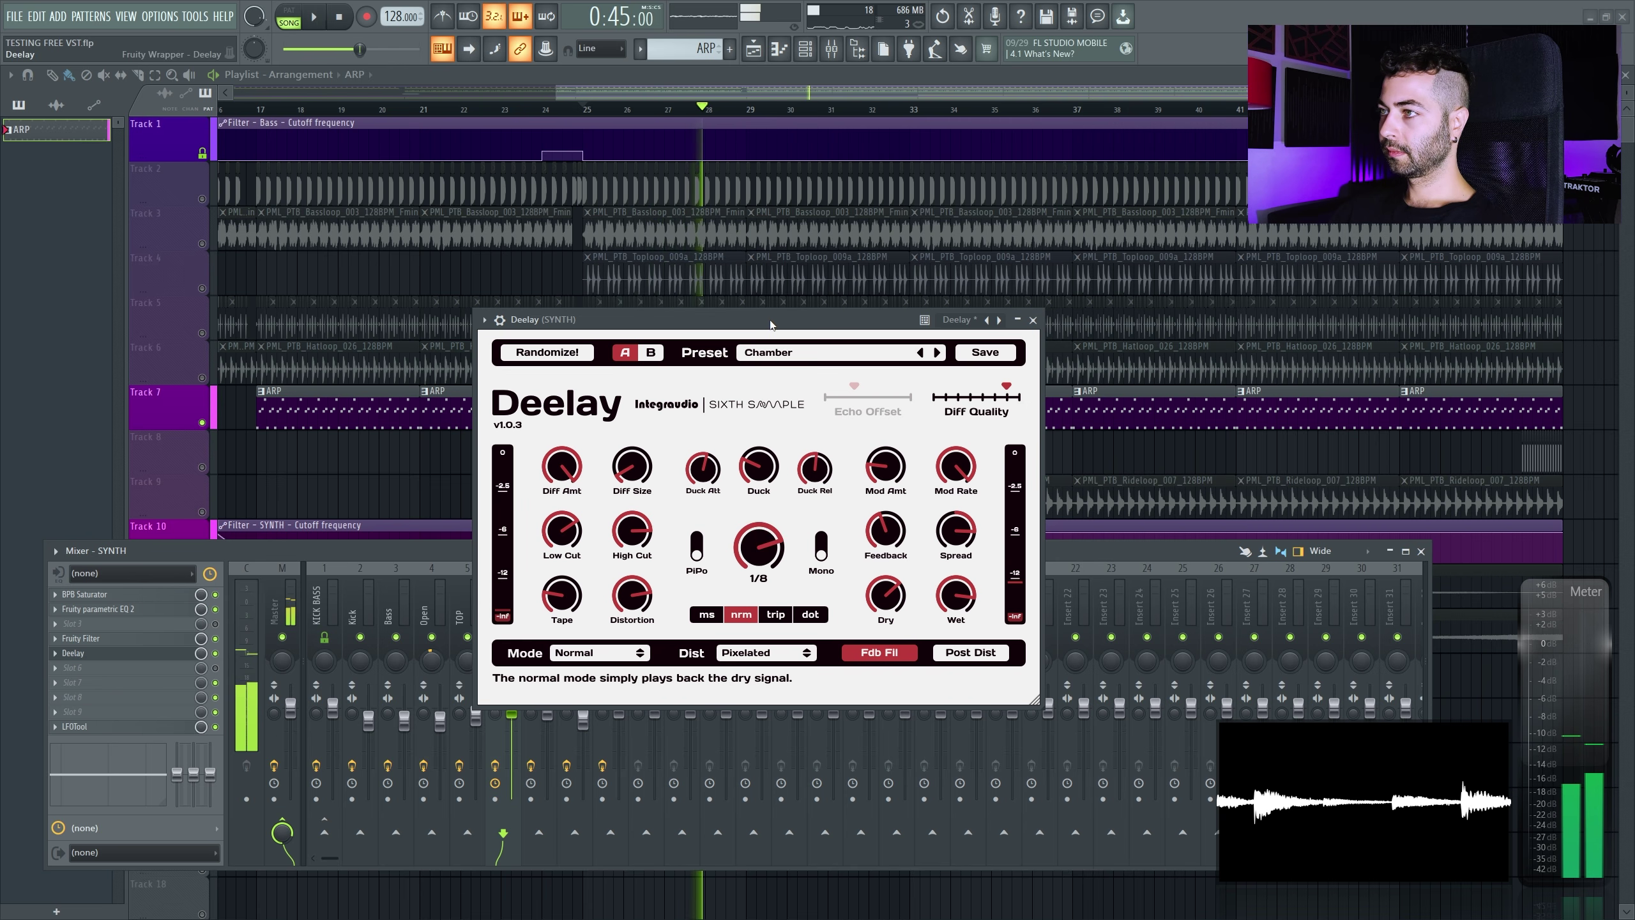
# Randomize Deelay again and audition it on the arp with a normal 1/8 time, Wet at about 0.352, Duck about 0.19 and raised Feedback
pyautogui.click(588, 353)
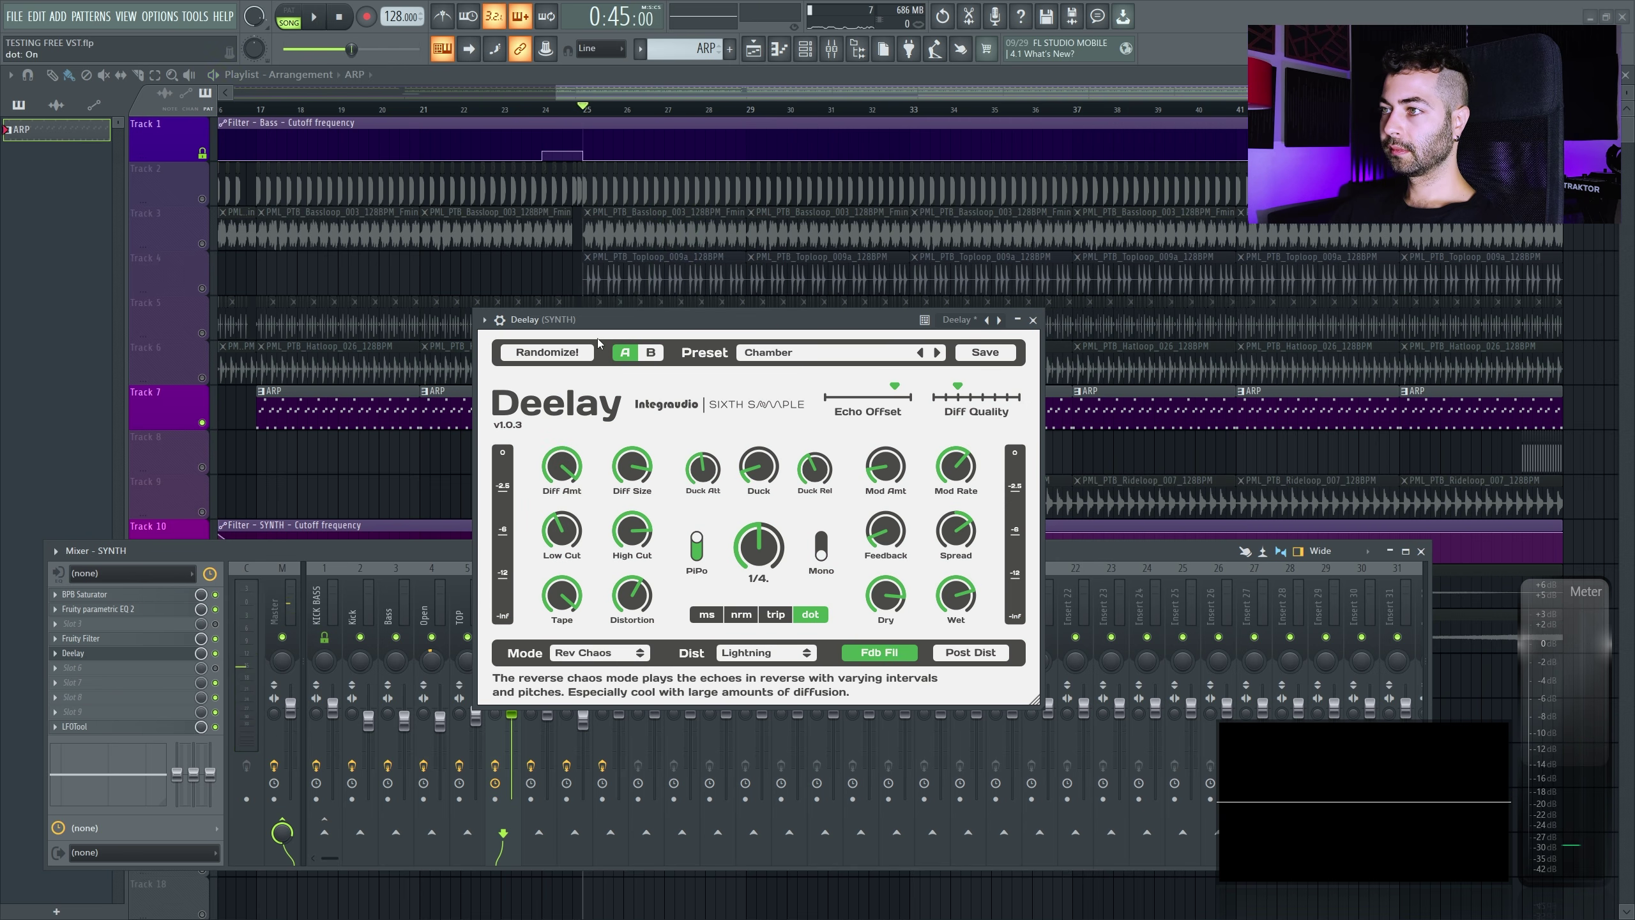
pyautogui.click(741, 614)
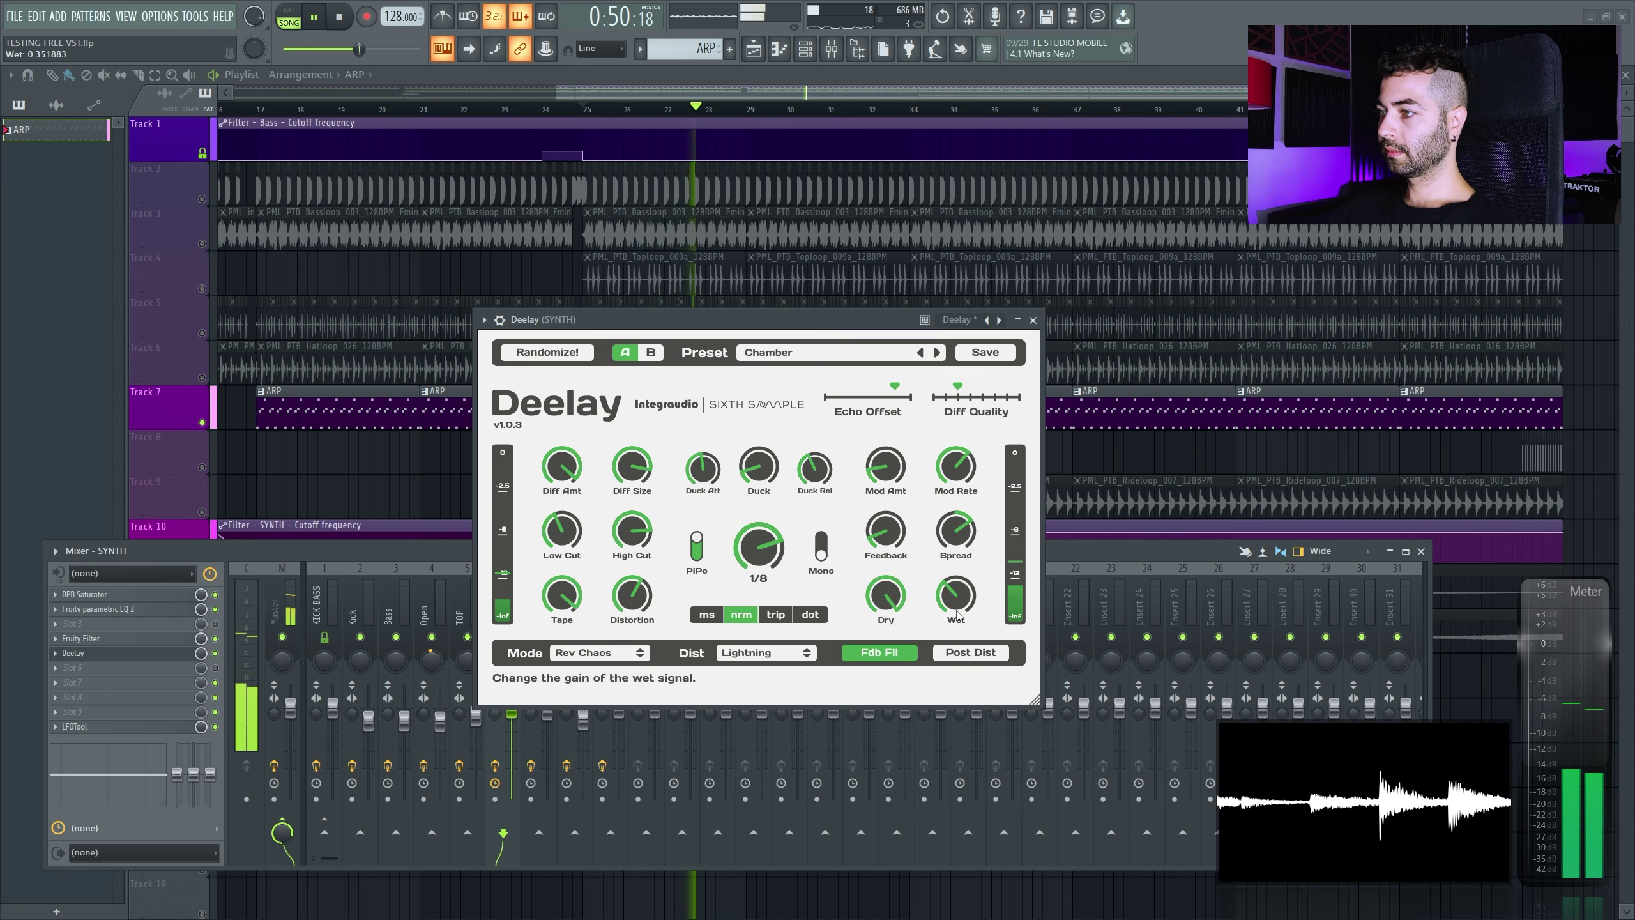
pyautogui.moveTo(886, 530); pyautogui.dragTo(880, 464)
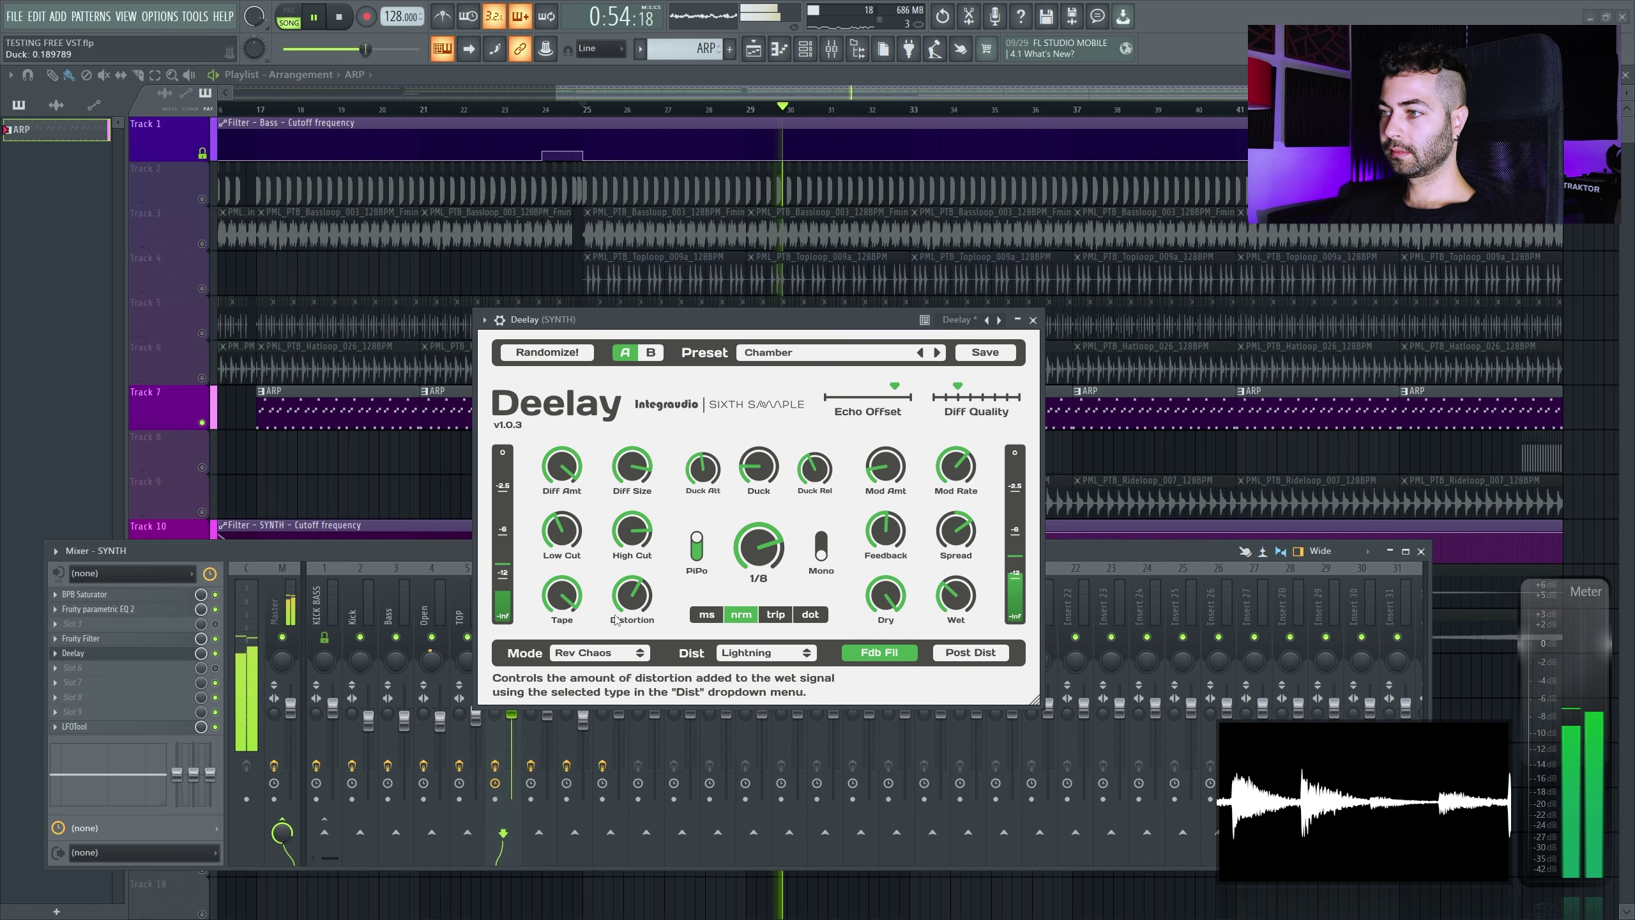
pyautogui.press('space')
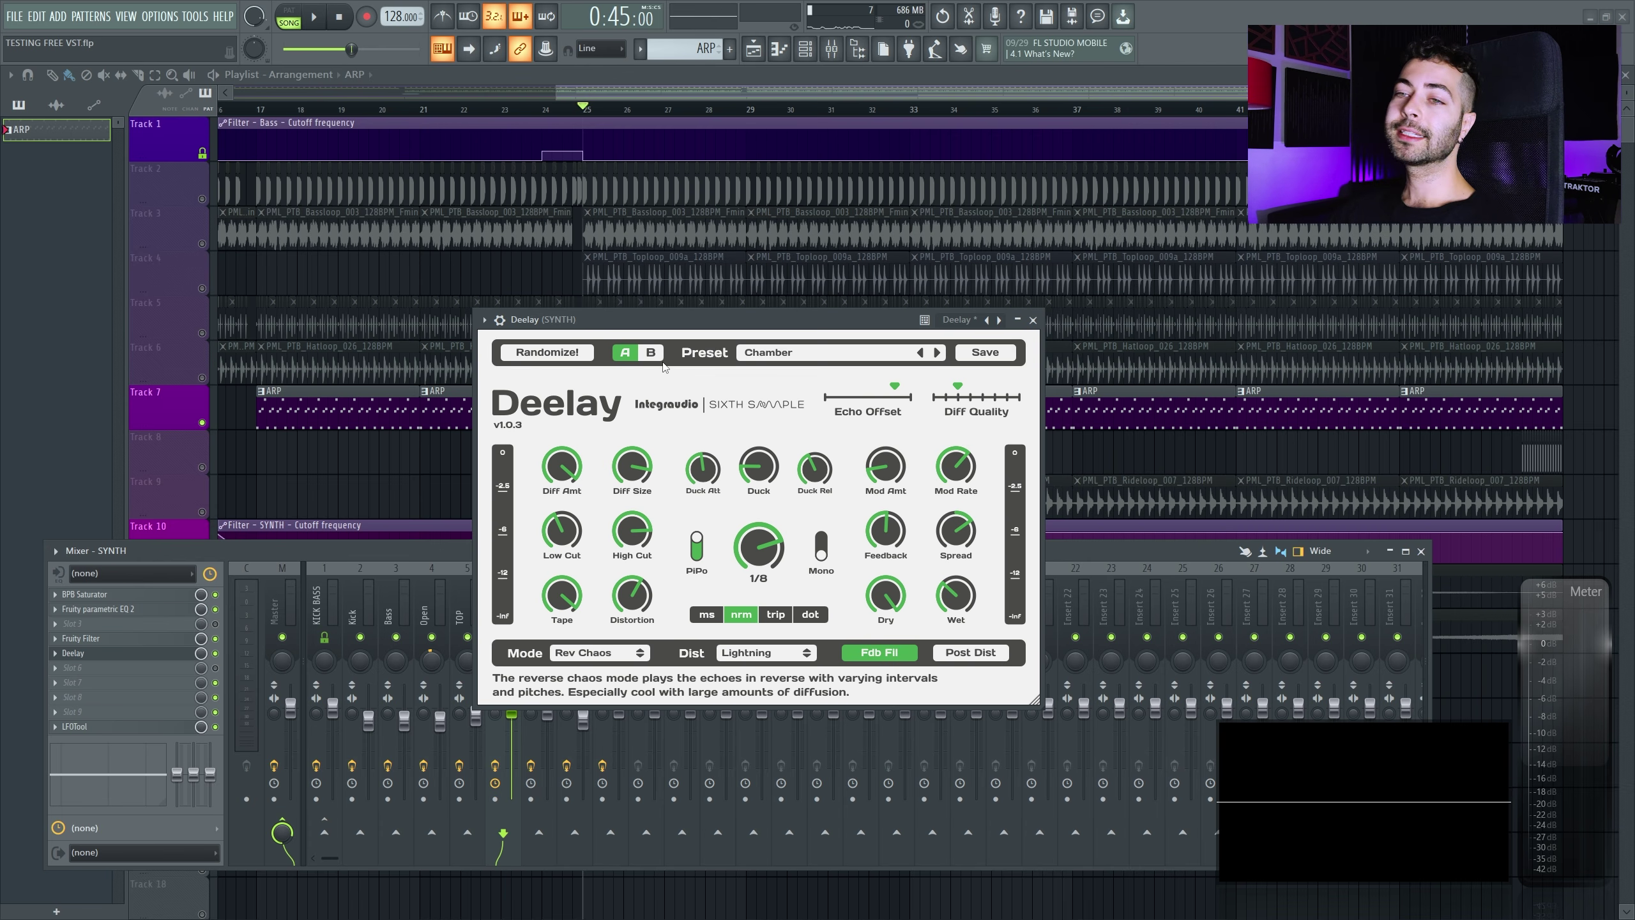
# Load Deelay's Normal Delay preset "8 - Dreamy", audition it on the arp with slightly more Wet, and close the plugin
pyautogui.click(786, 353)
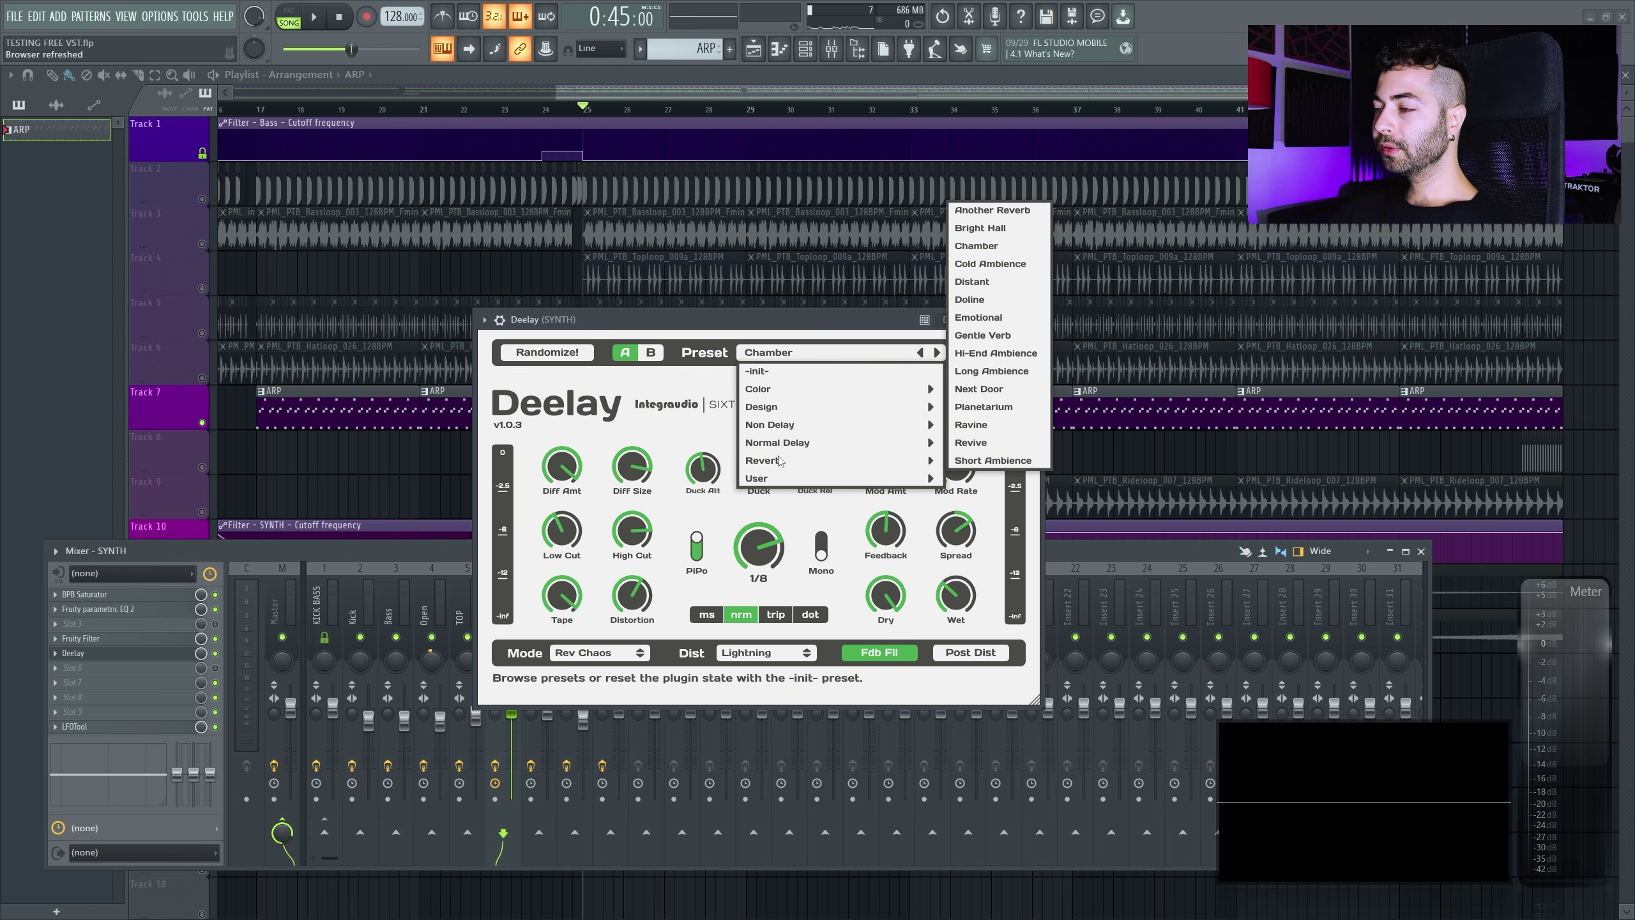
pyautogui.moveTo(818, 443)
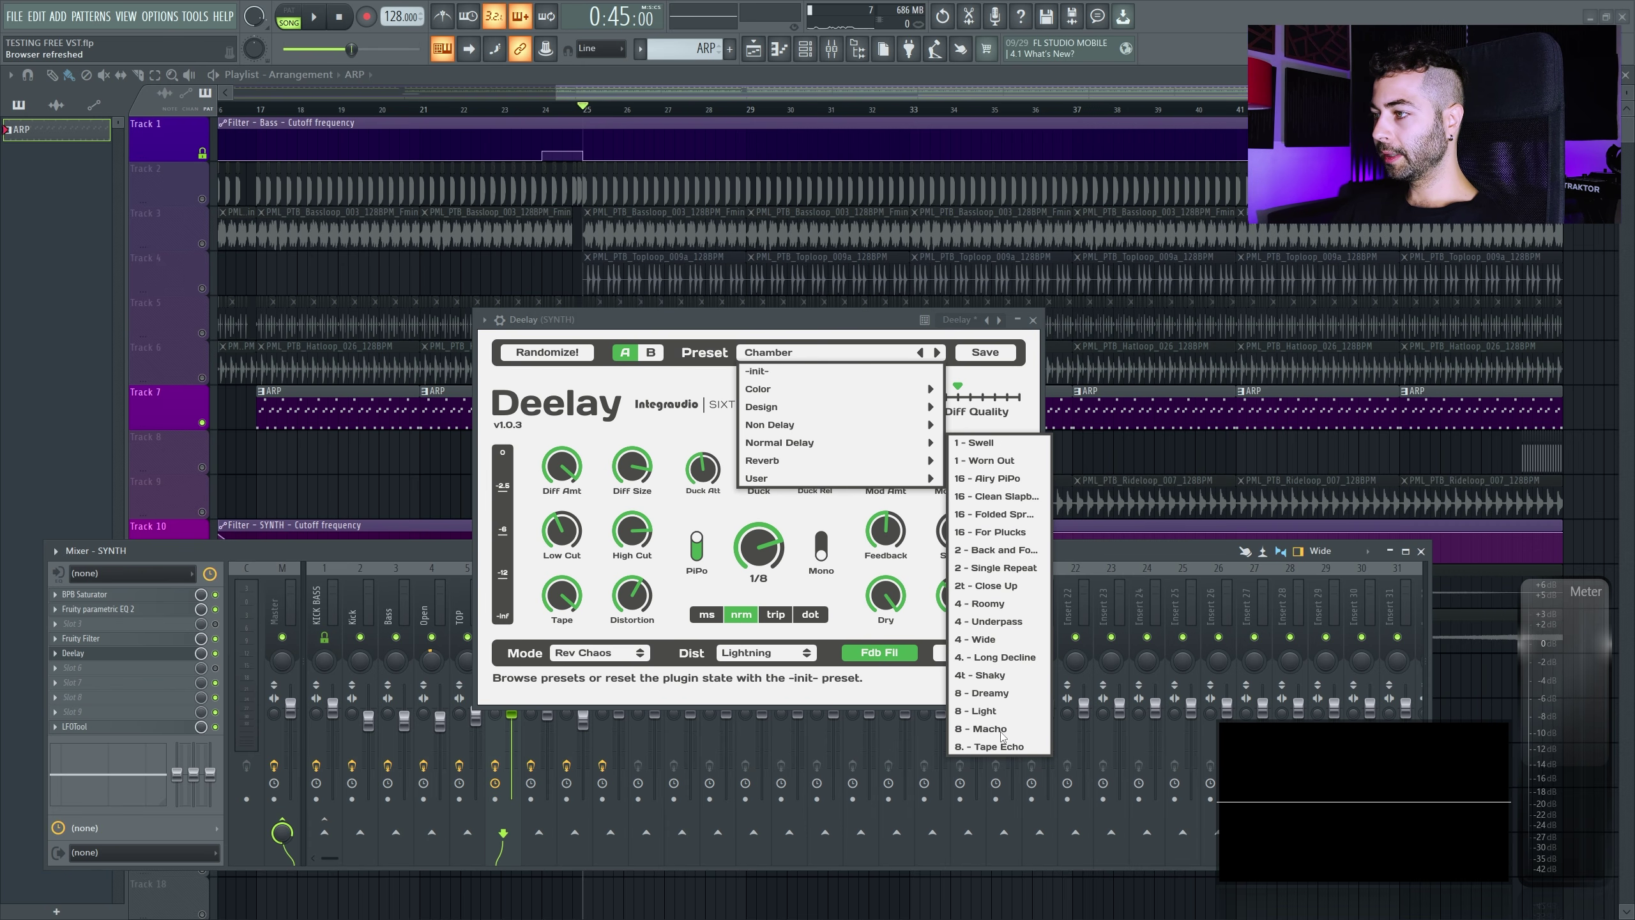
pyautogui.click(997, 692)
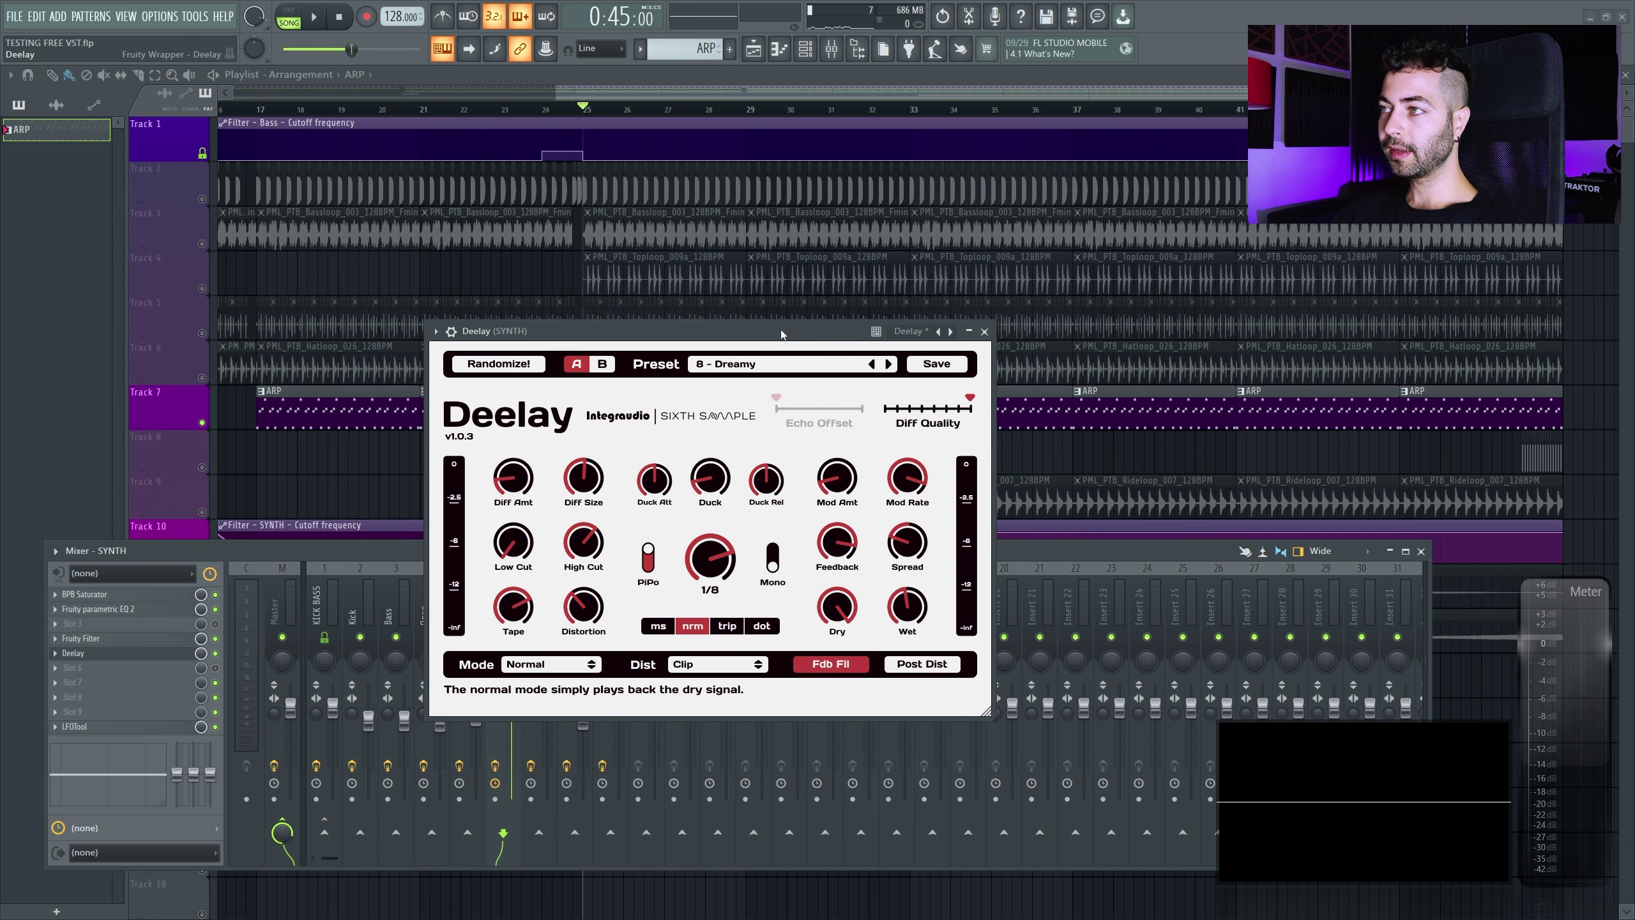
pyautogui.press('space')
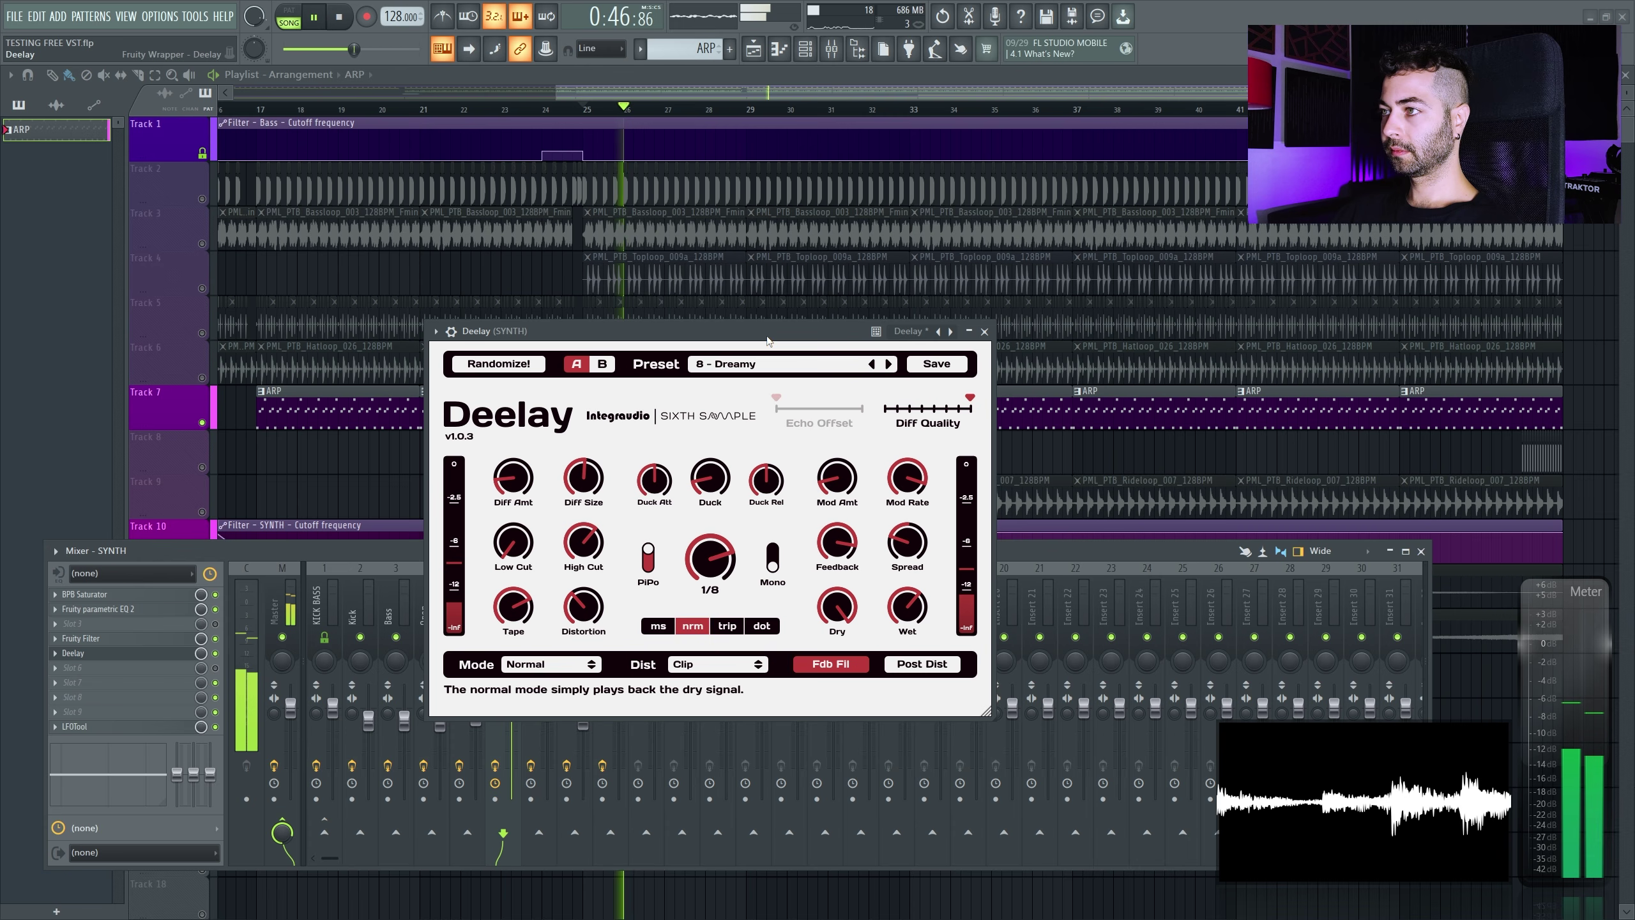
pyautogui.press('space')
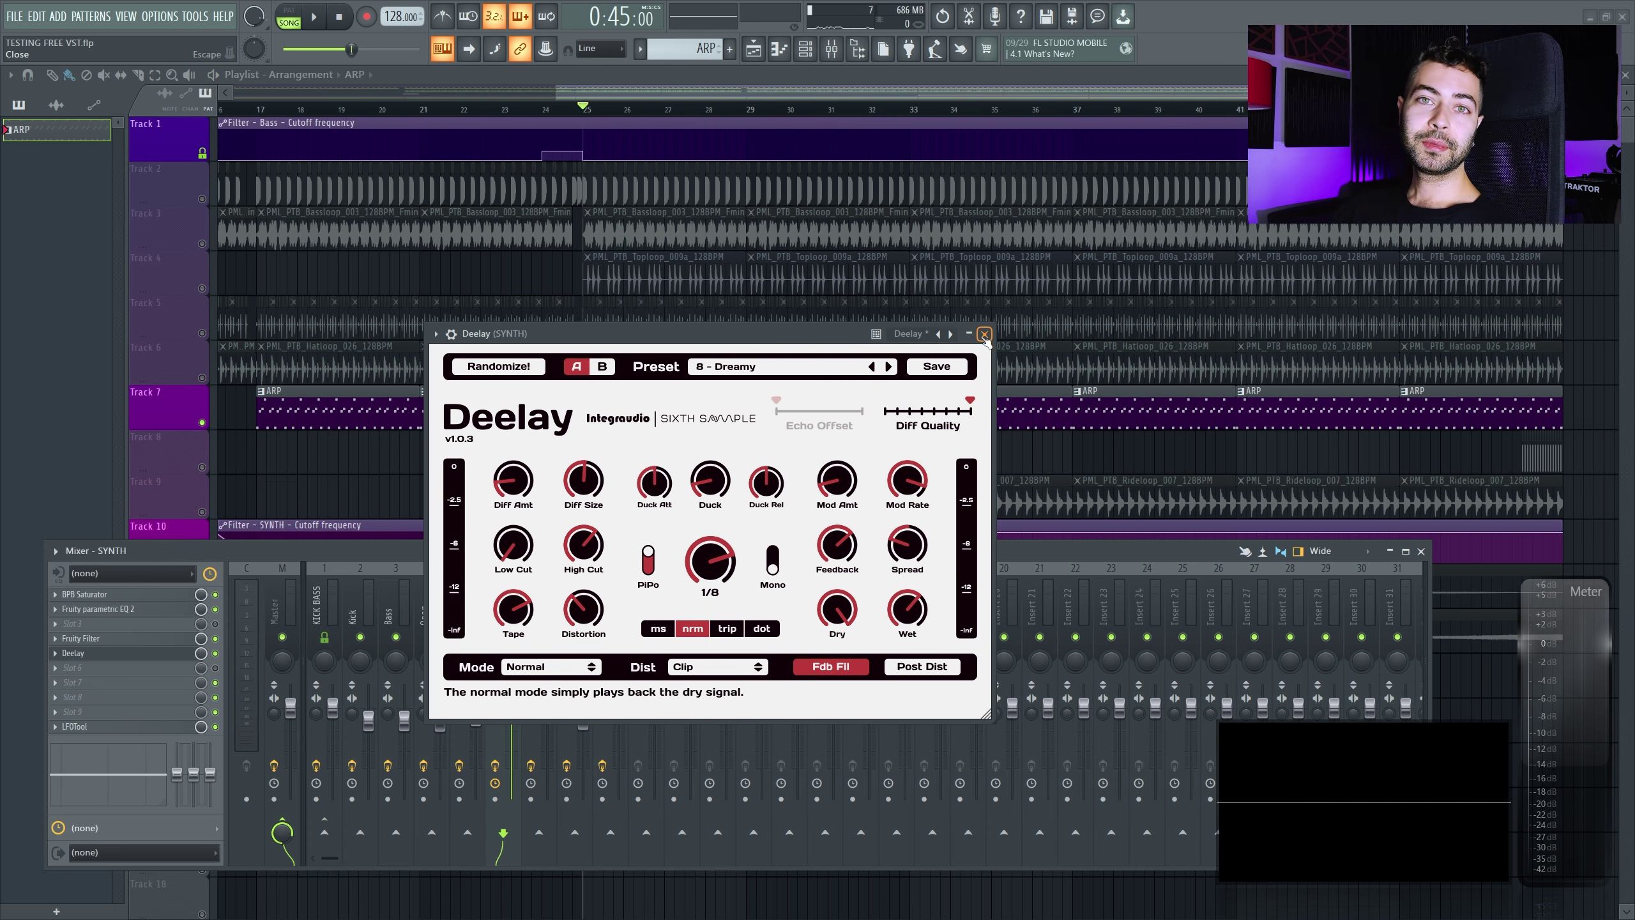
pyautogui.click(985, 334)
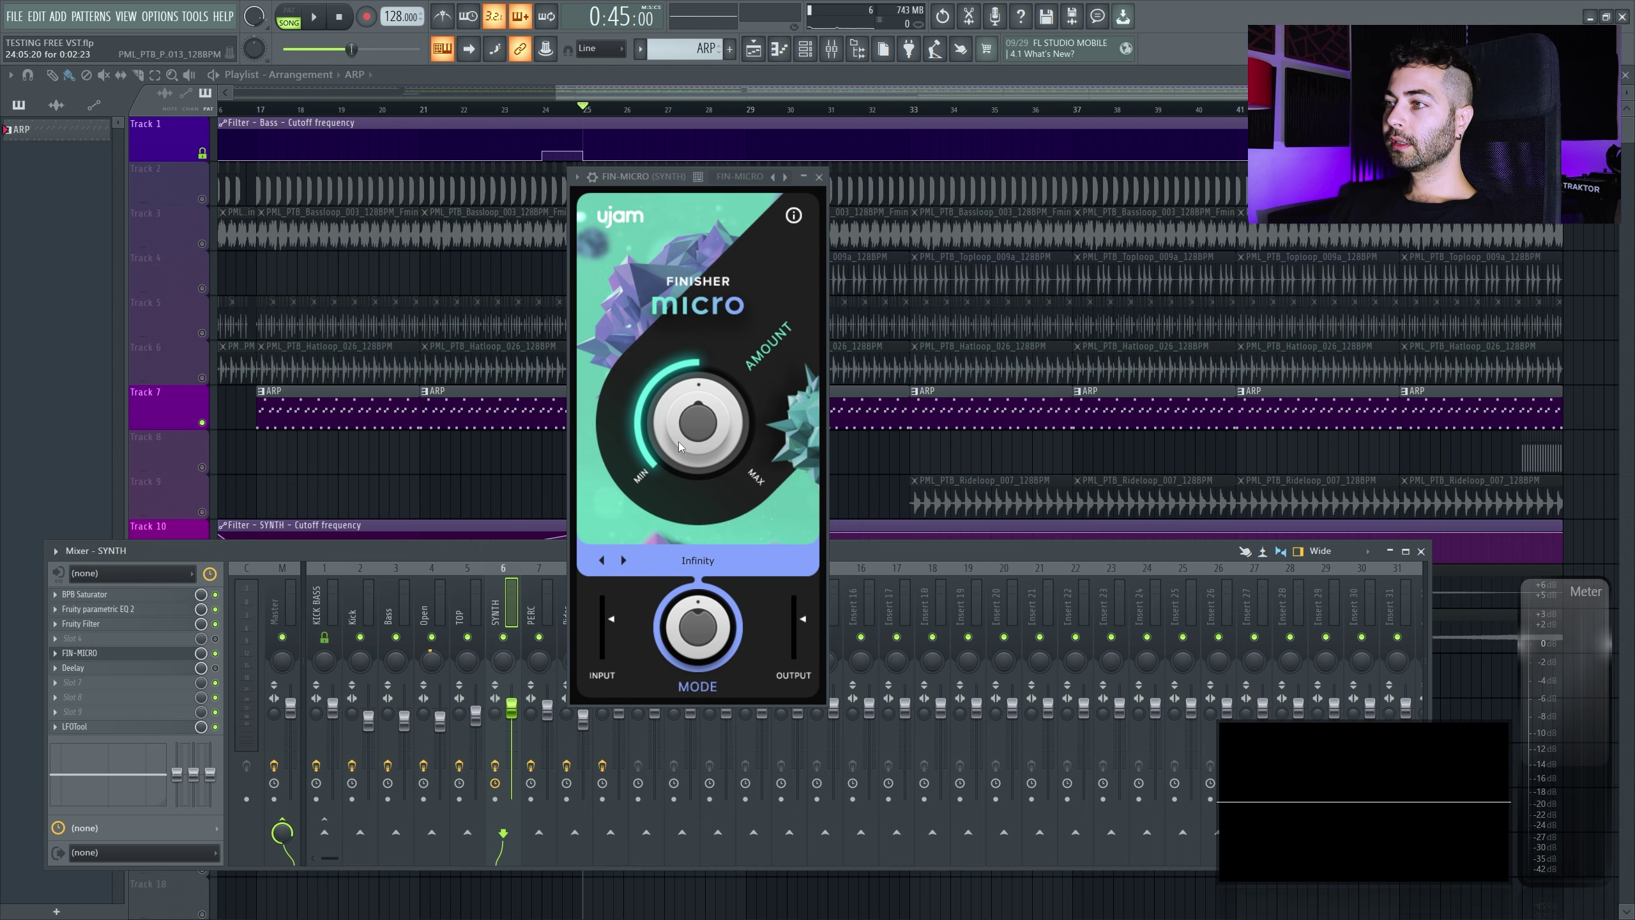
# Turn Finisher Micro's Amount up to 100 and down to 0, and examine its list of modes while keeping Infinity
pyautogui.moveTo(679, 443); pyautogui.dragTo(683, 563)
pyautogui.moveTo(682, 445); pyautogui.dragTo(629, 175)
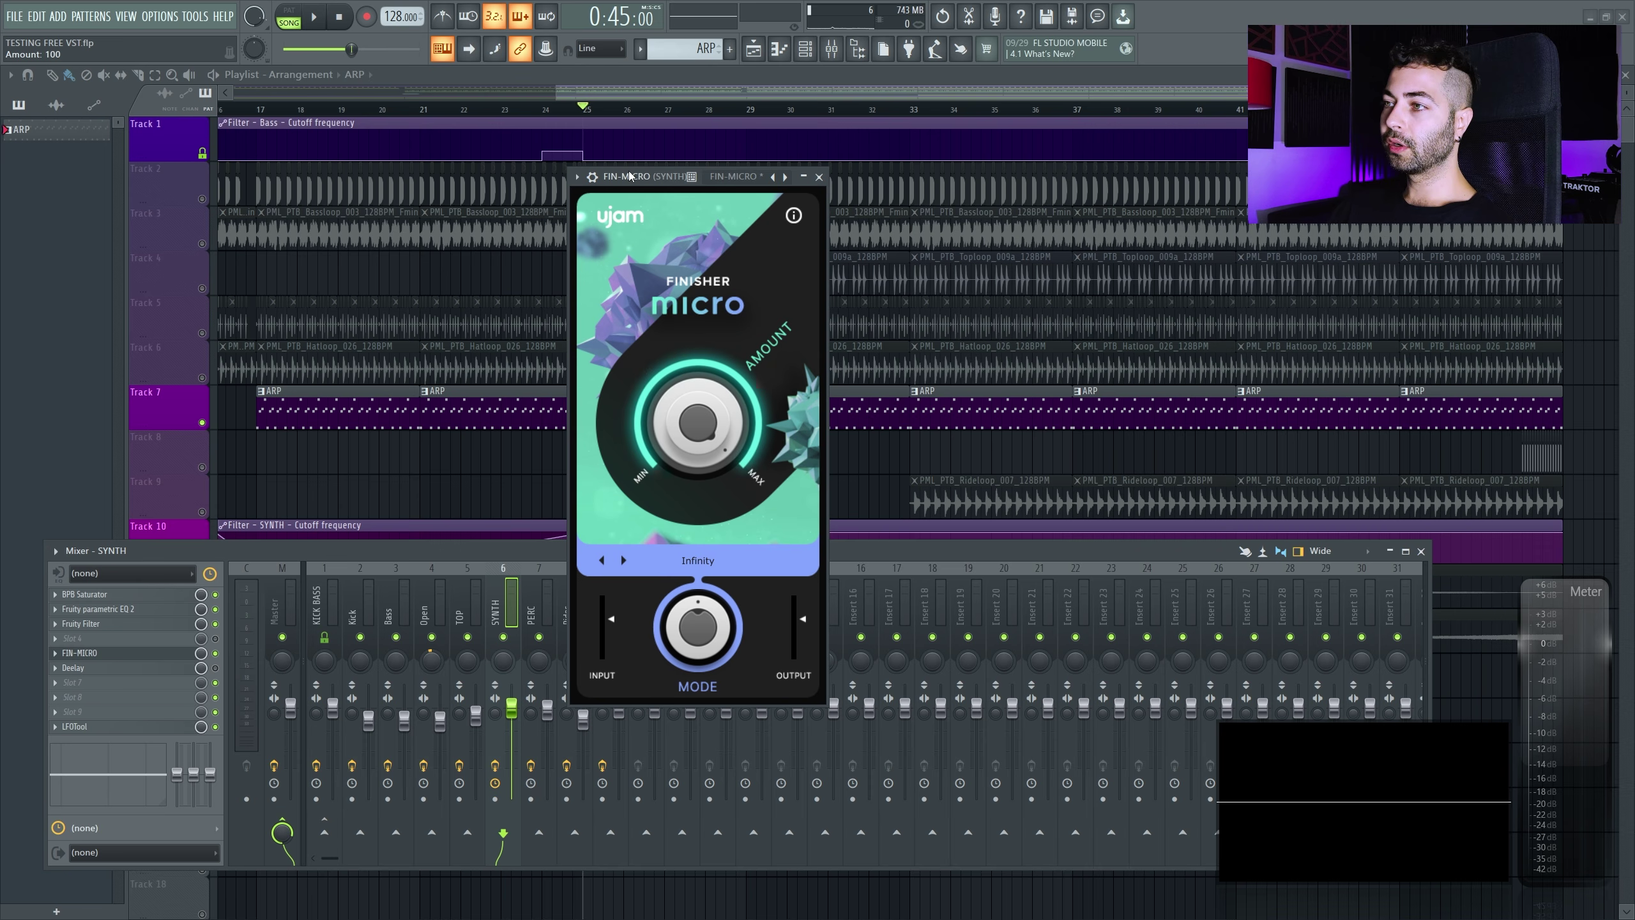
pyautogui.moveTo(664, 562); pyautogui.dragTo(687, 197)
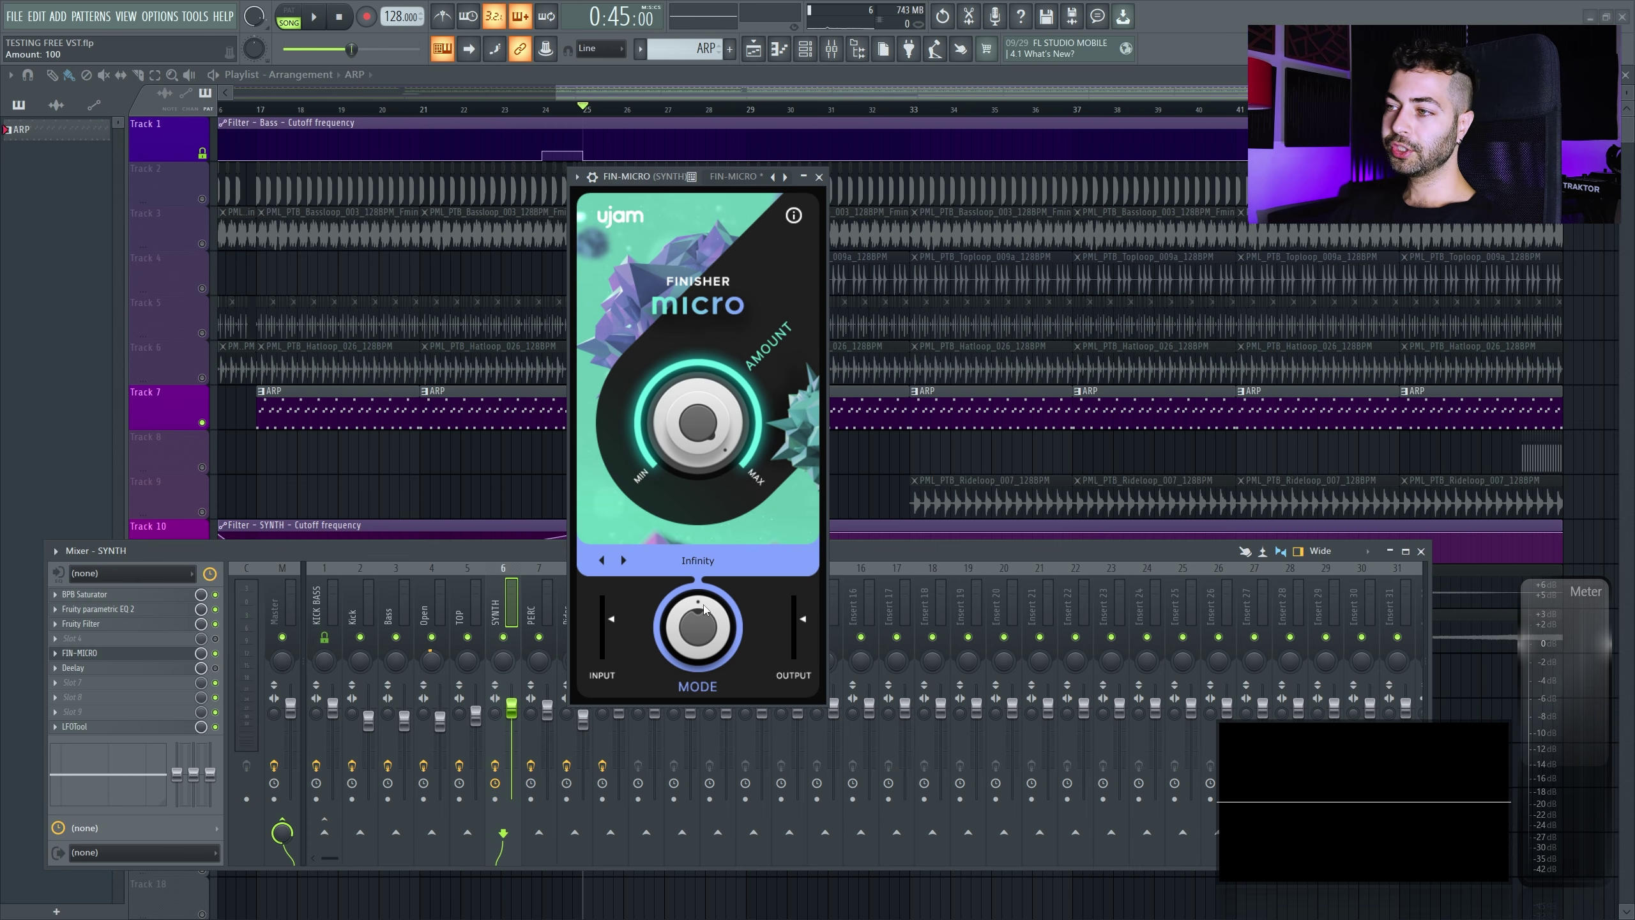
pyautogui.click(701, 565)
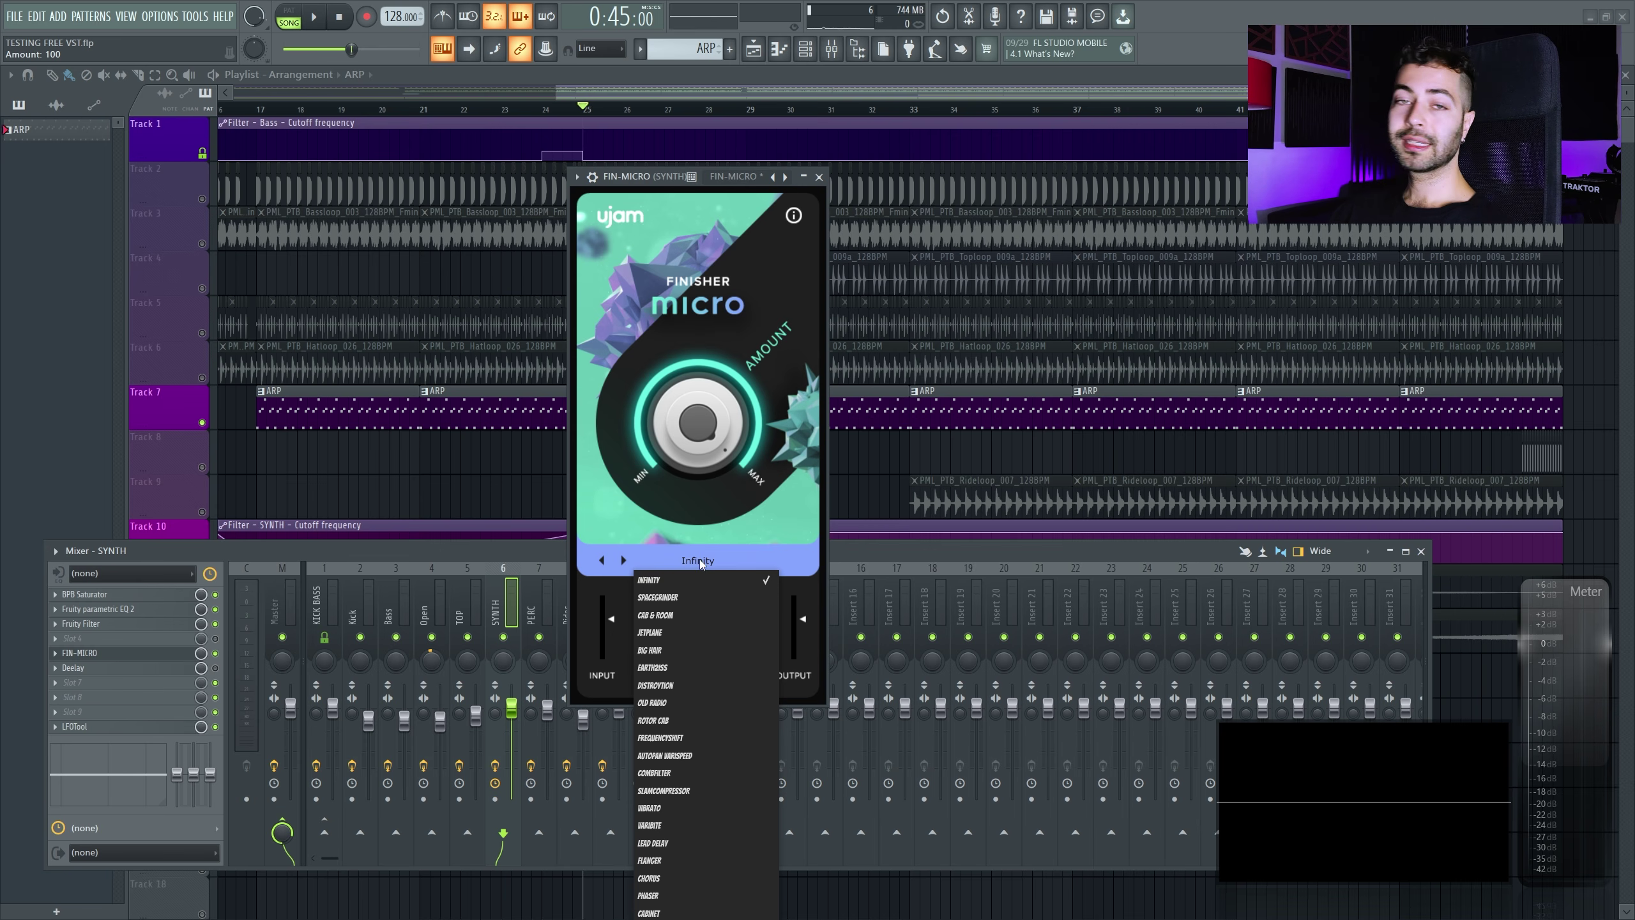
pyautogui.click(705, 536)
pyautogui.moveTo(667, 431); pyautogui.dragTo(674, 649)
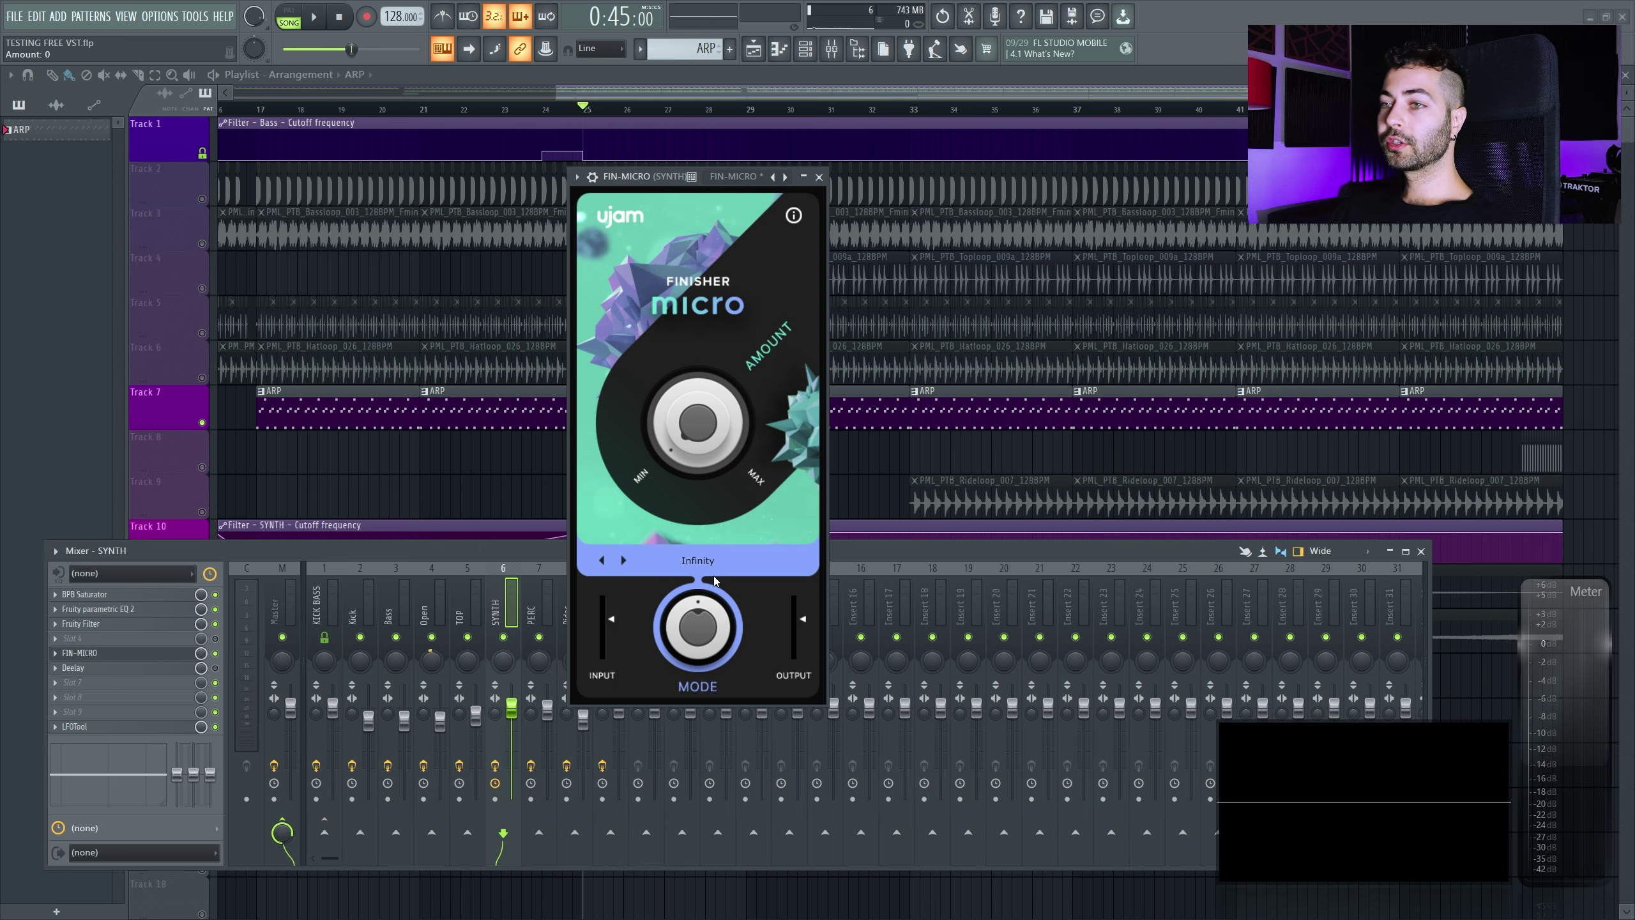
pyautogui.click(693, 564)
pyautogui.click(695, 575)
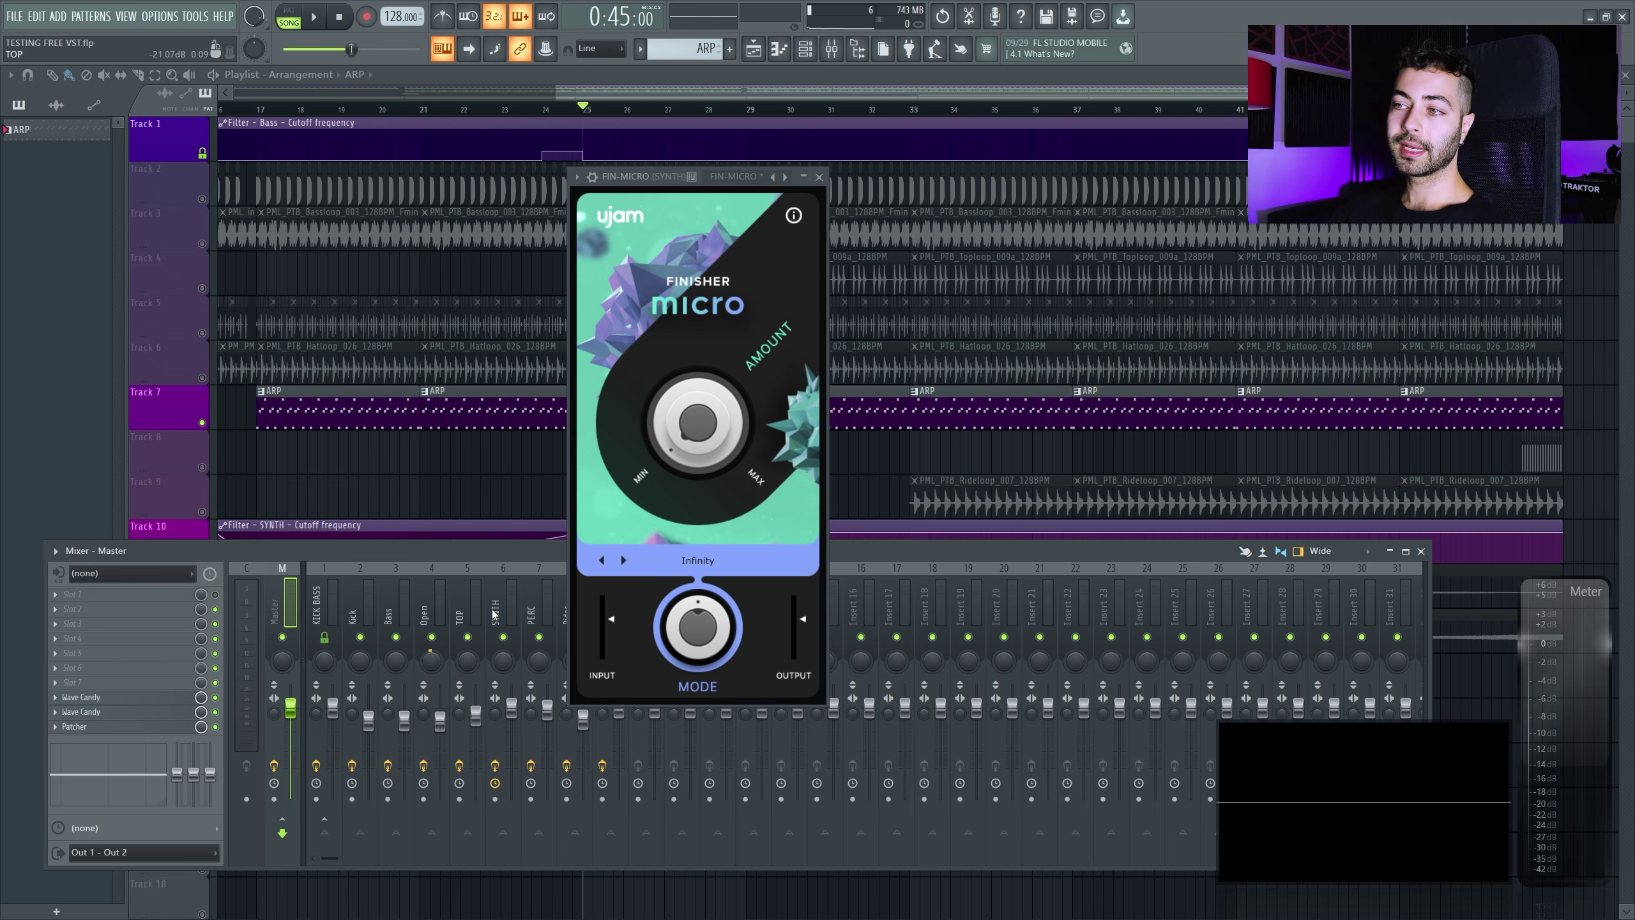
# Audition the arp through Finisher Micro's Infinity mode while sweeping Amount, returning it to 0
pyautogui.rightClick(672, 428)
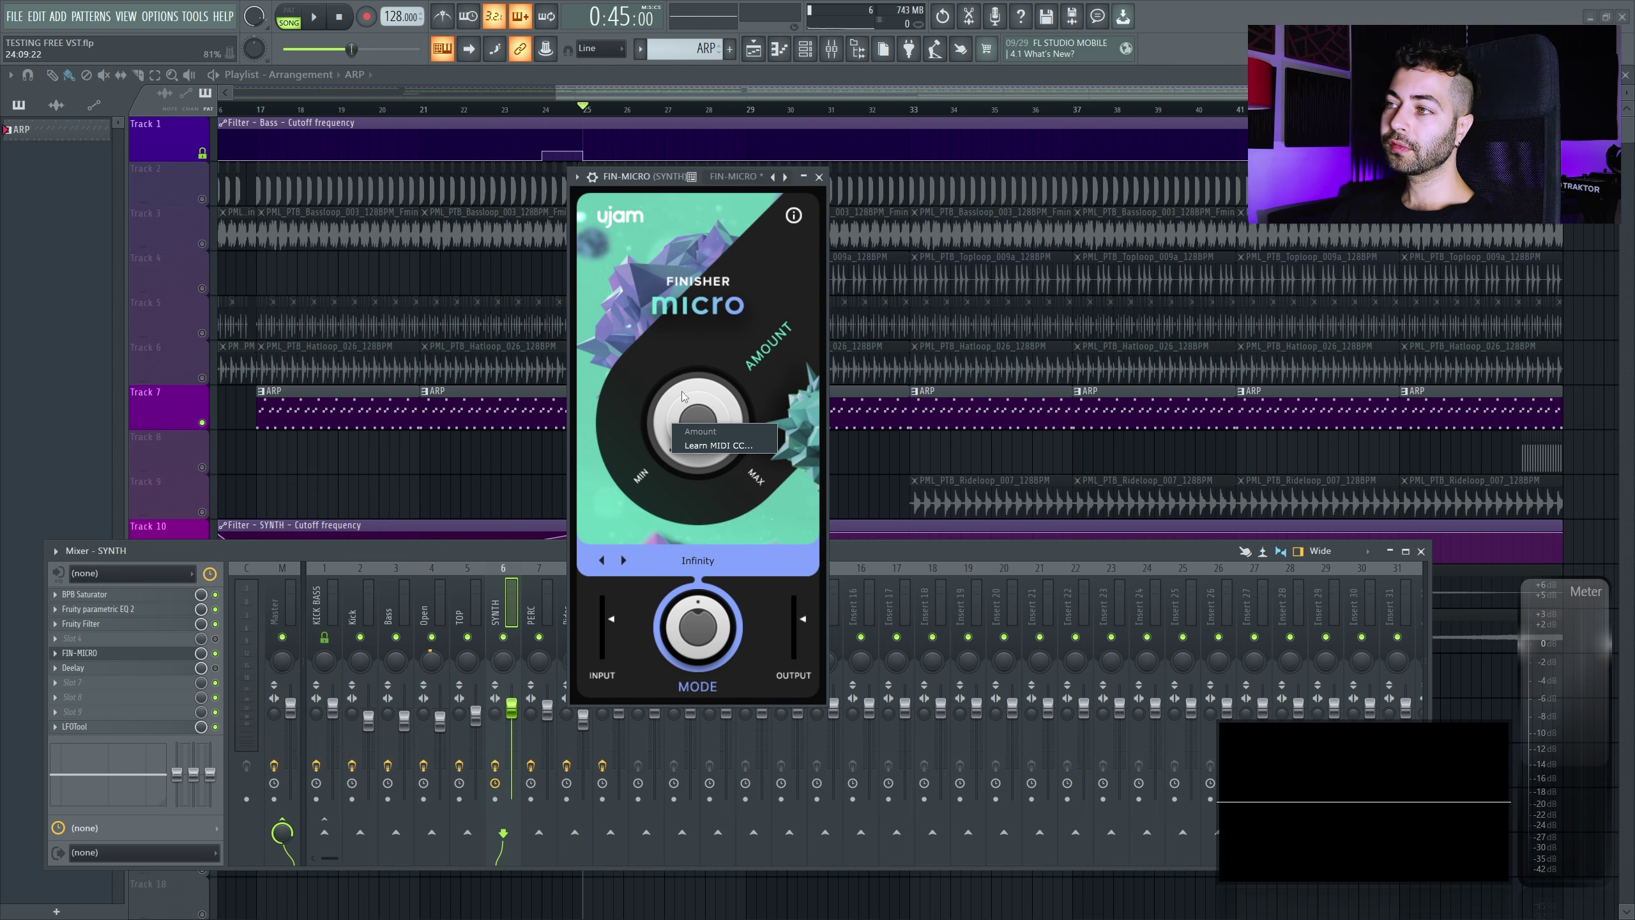
pyautogui.click(649, 326)
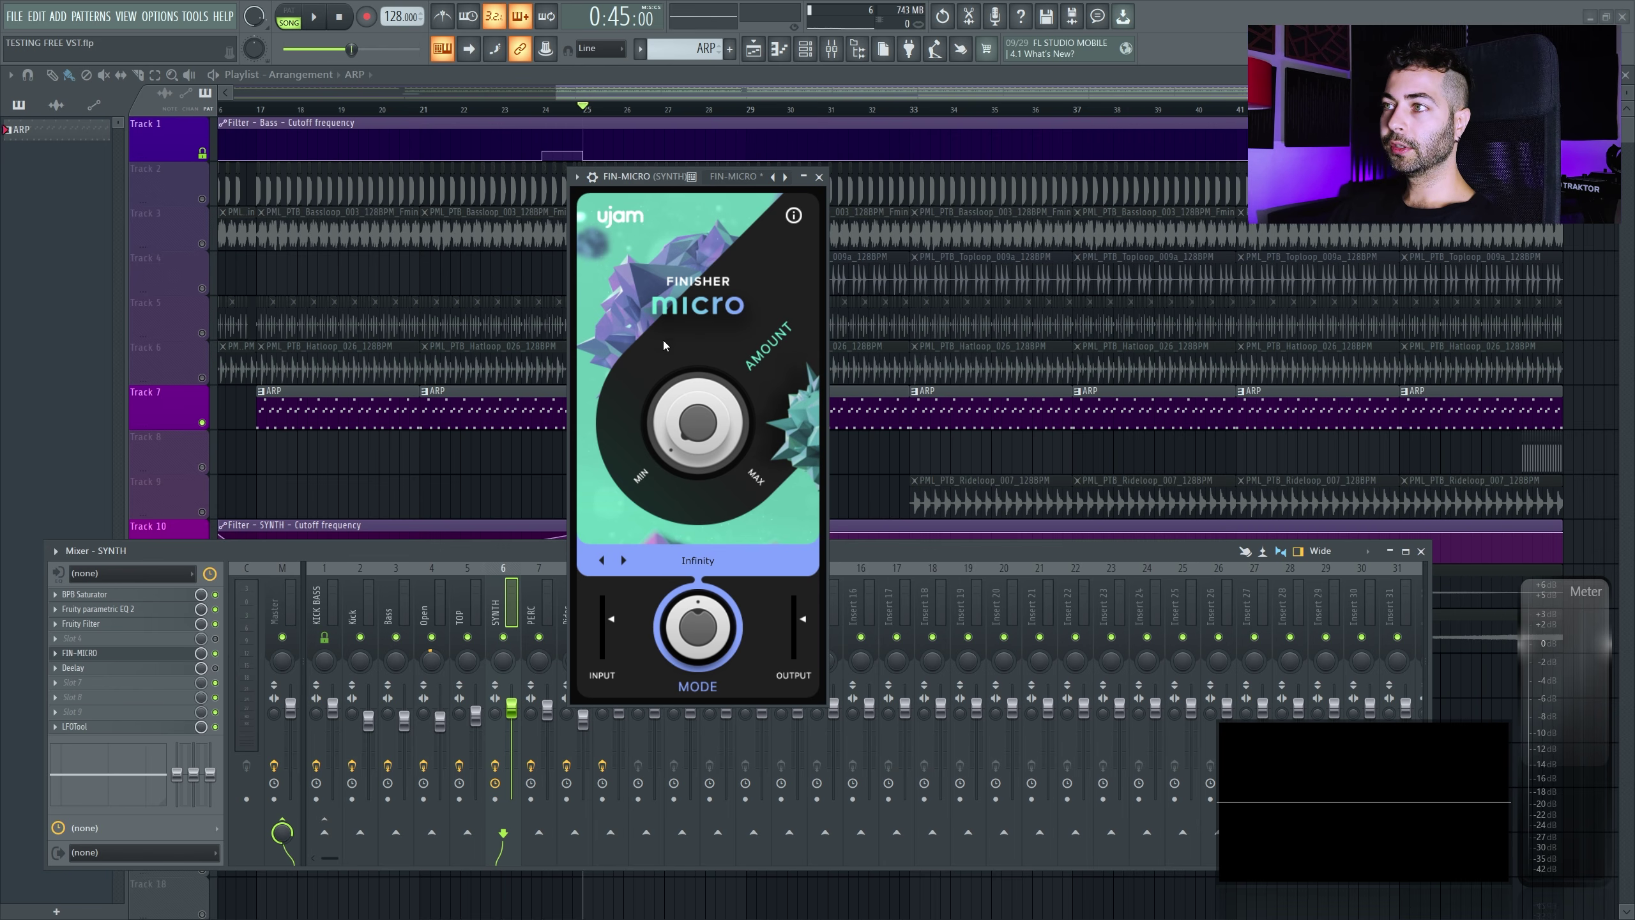
pyautogui.press('space')
pyautogui.moveTo(690, 449)
pyautogui.mouseDown()
pyautogui.moveTo(678, 245)
pyautogui.moveTo(693, 460)
pyautogui.mouseUp()
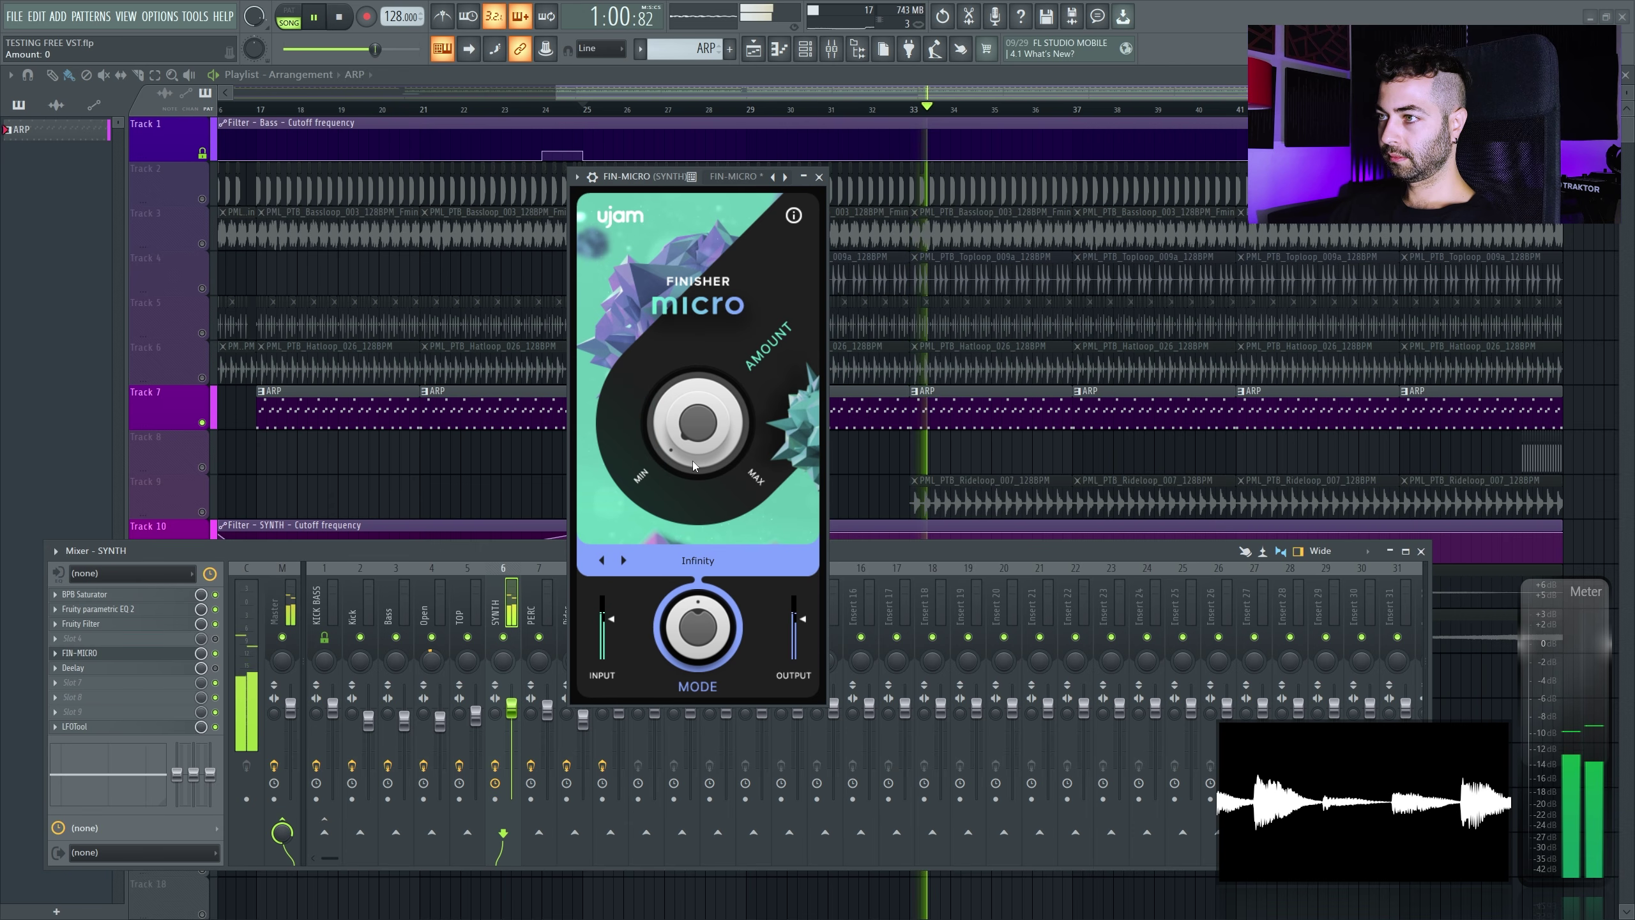
pyautogui.press('space')
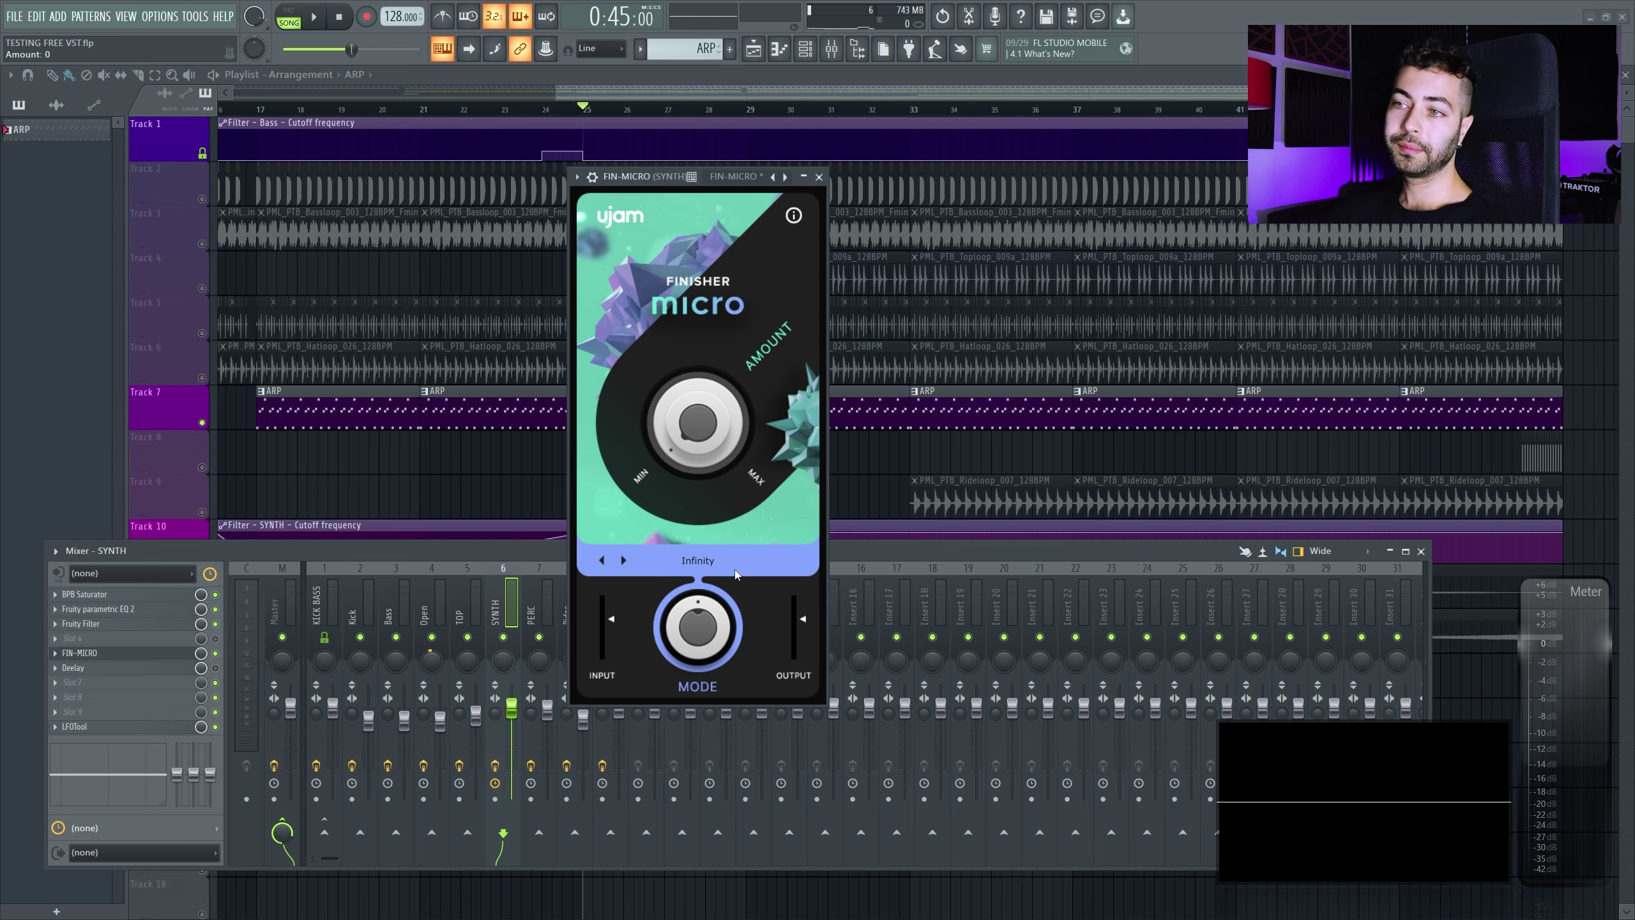
# Bring all playlist tracks back in and play the full mix from around bar 17 while sweeping Finisher Micro's Amount, ending at 0
pyautogui.click(187, 534)
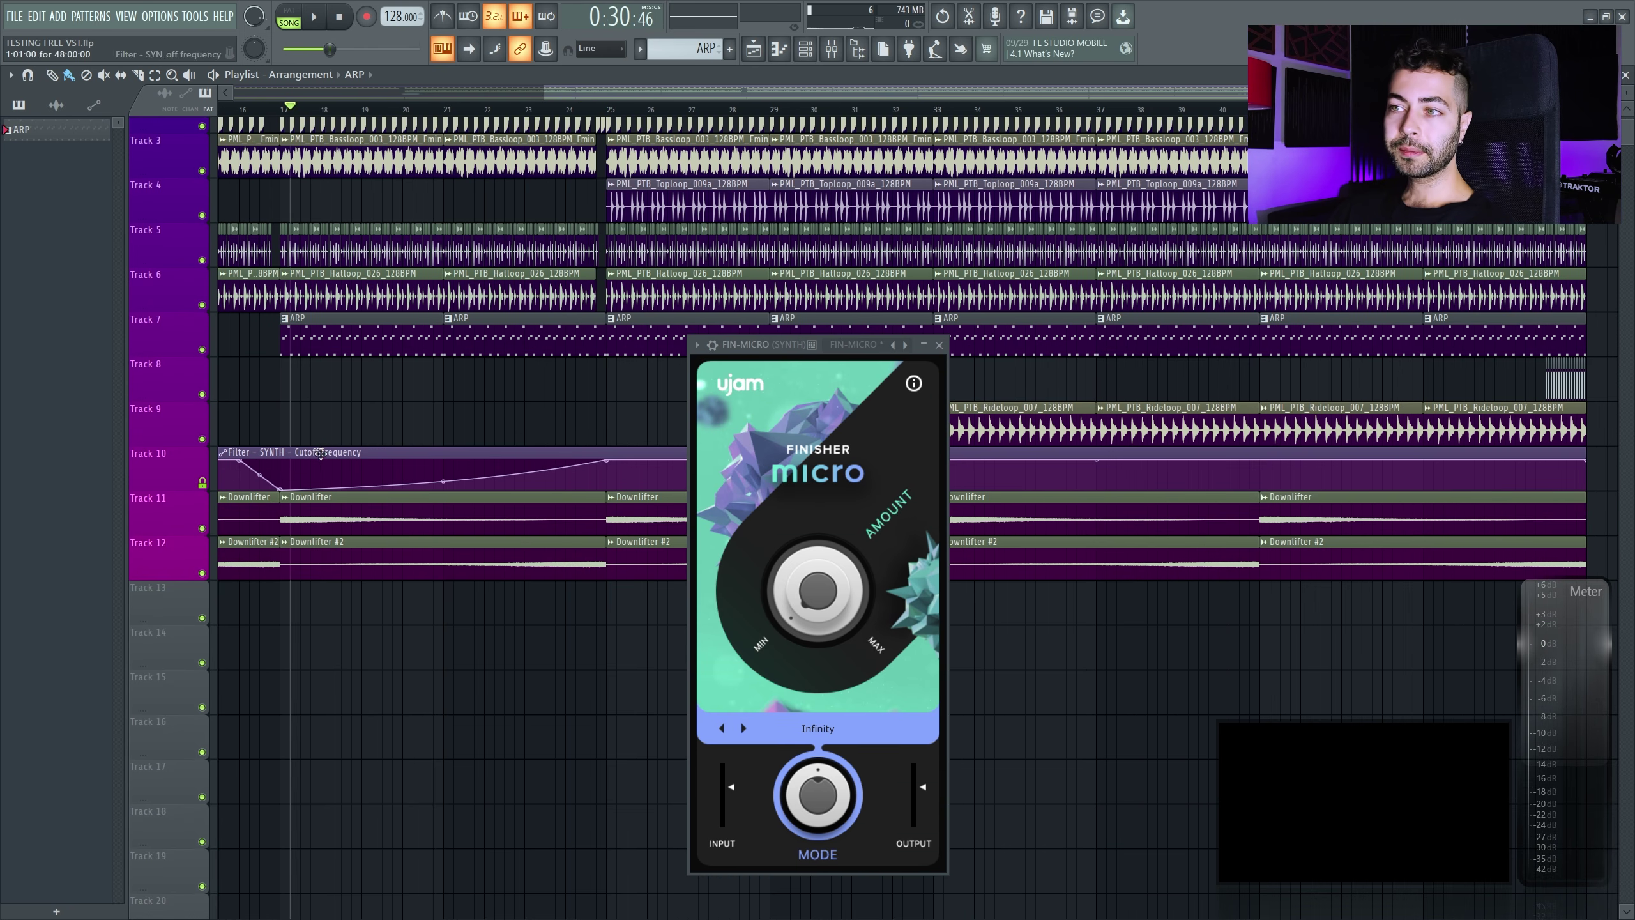
pyautogui.moveTo(291, 490); pyautogui.dragTo(591, 398)
pyautogui.scroll(2, 336, 151)
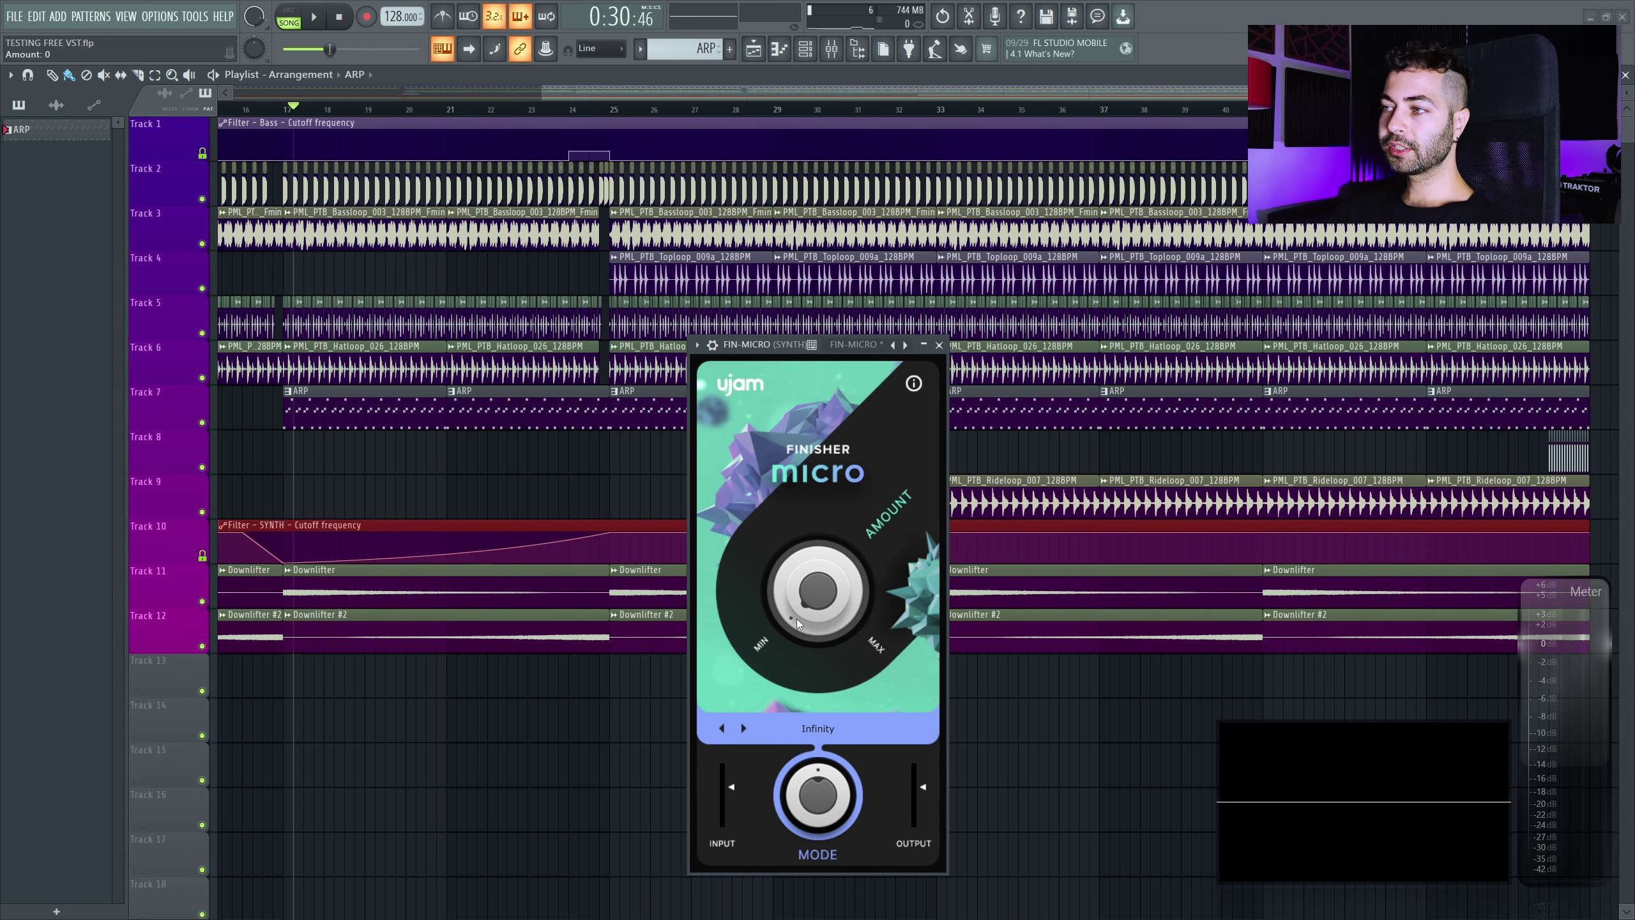
pyautogui.press('space')
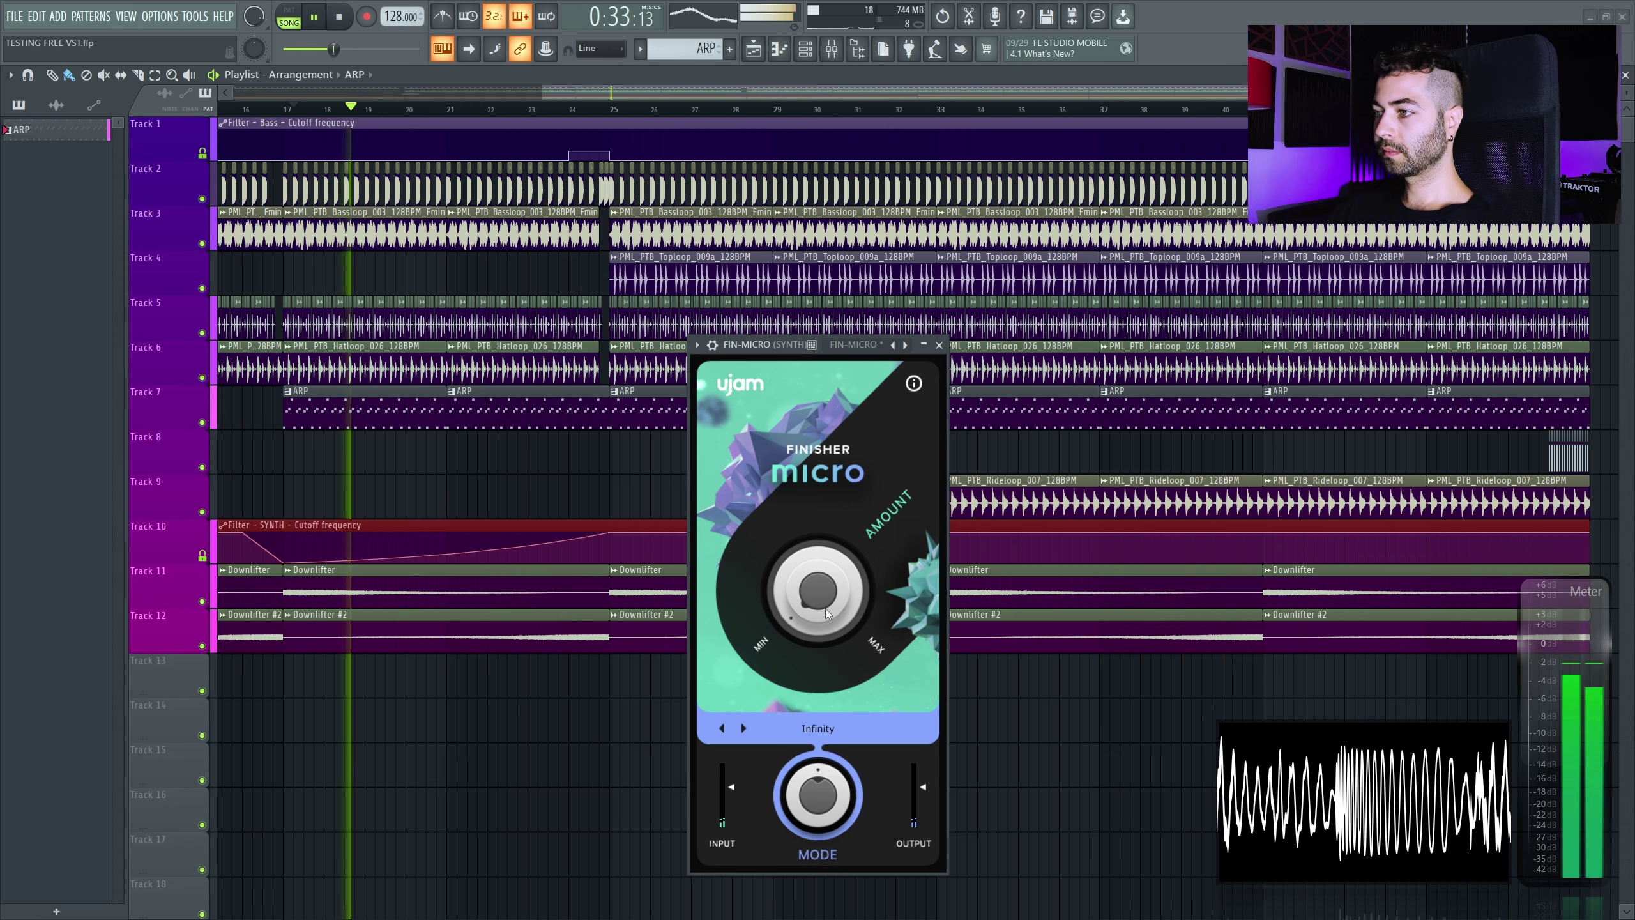
pyautogui.moveTo(826, 613); pyautogui.dragTo(837, 708)
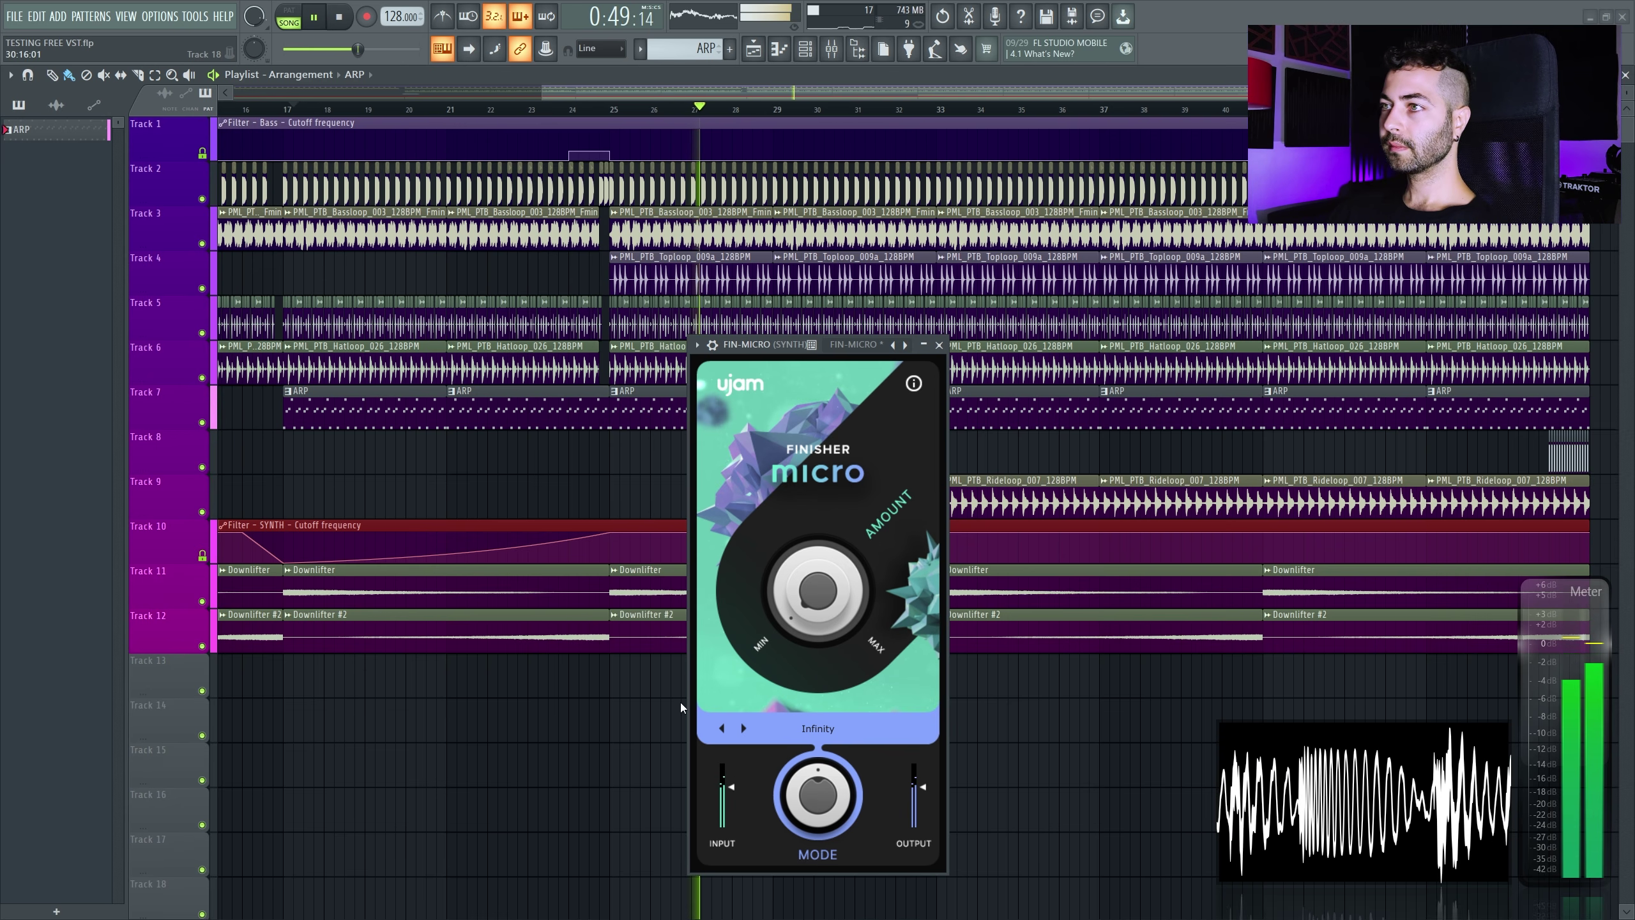
pyautogui.moveTo(751, 341); pyautogui.dragTo(756, 344)
pyautogui.press('space')
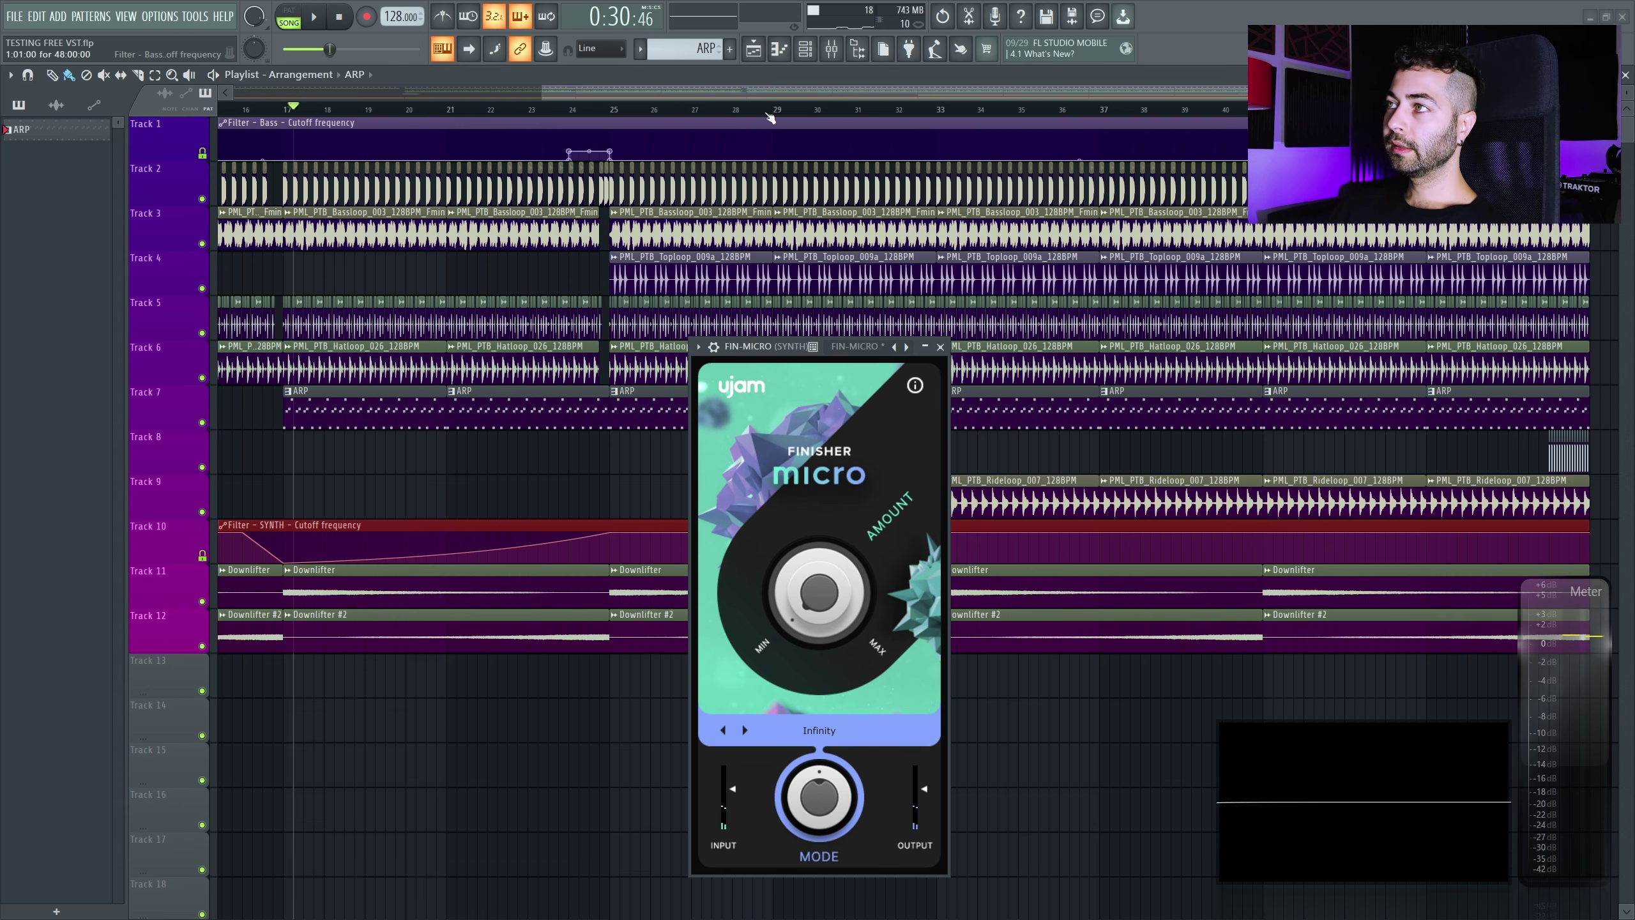
# Move Deelay down to slot 7 of the SYNTH mixer track's effects and keep Finisher Micro's Amount at 0
pyautogui.click(830, 46)
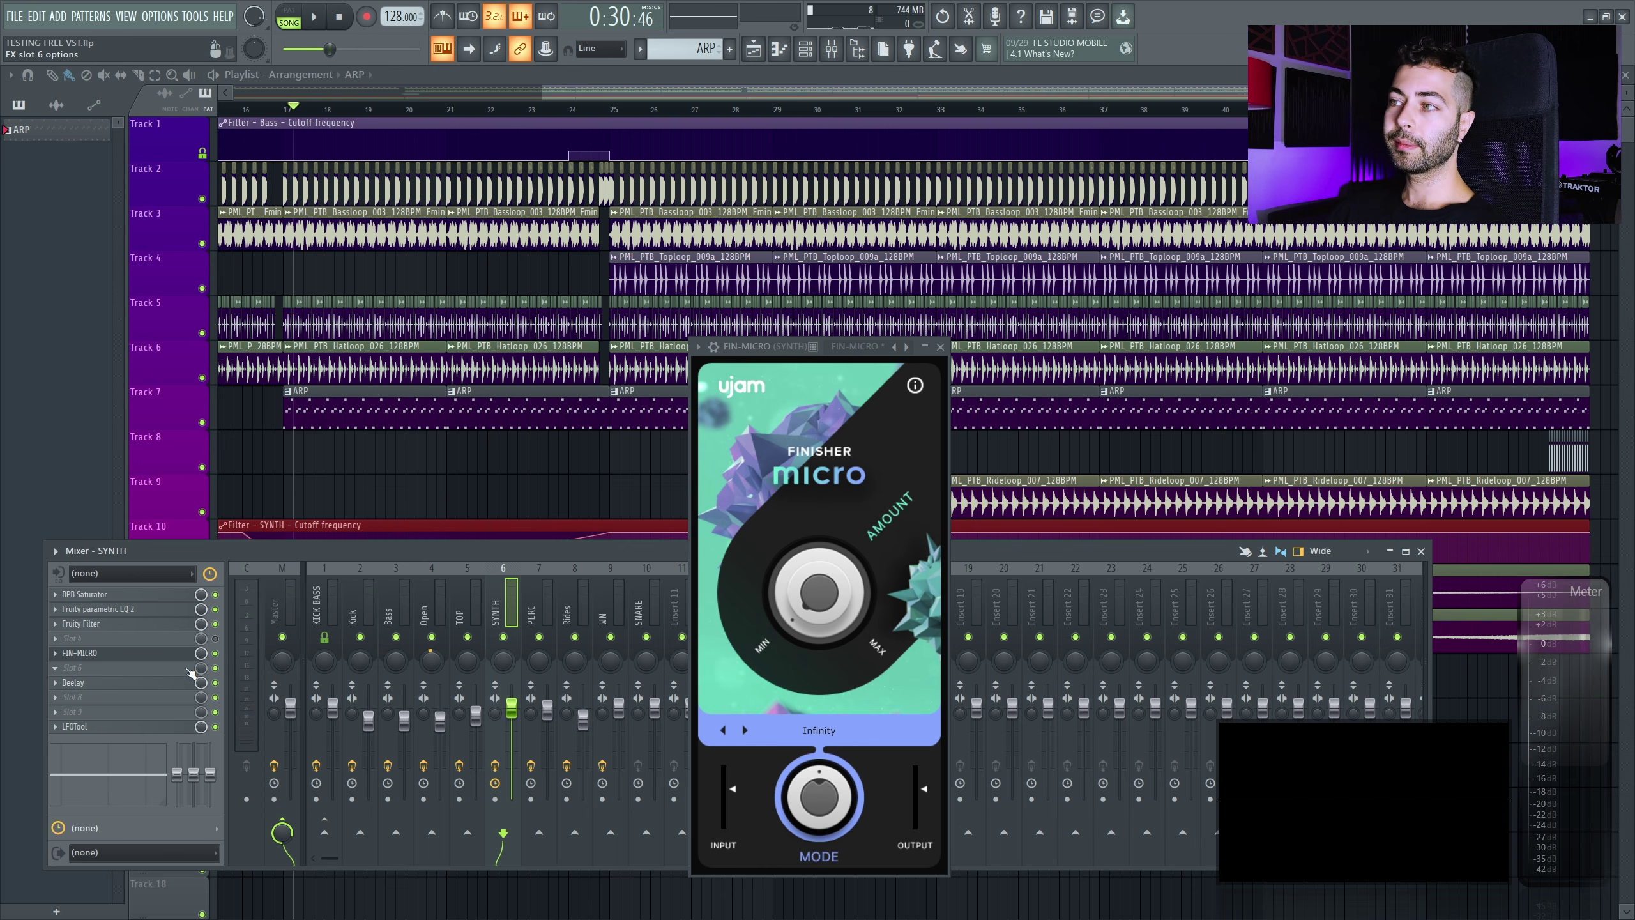
pyautogui.moveTo(815, 603); pyautogui.dragTo(824, 686)
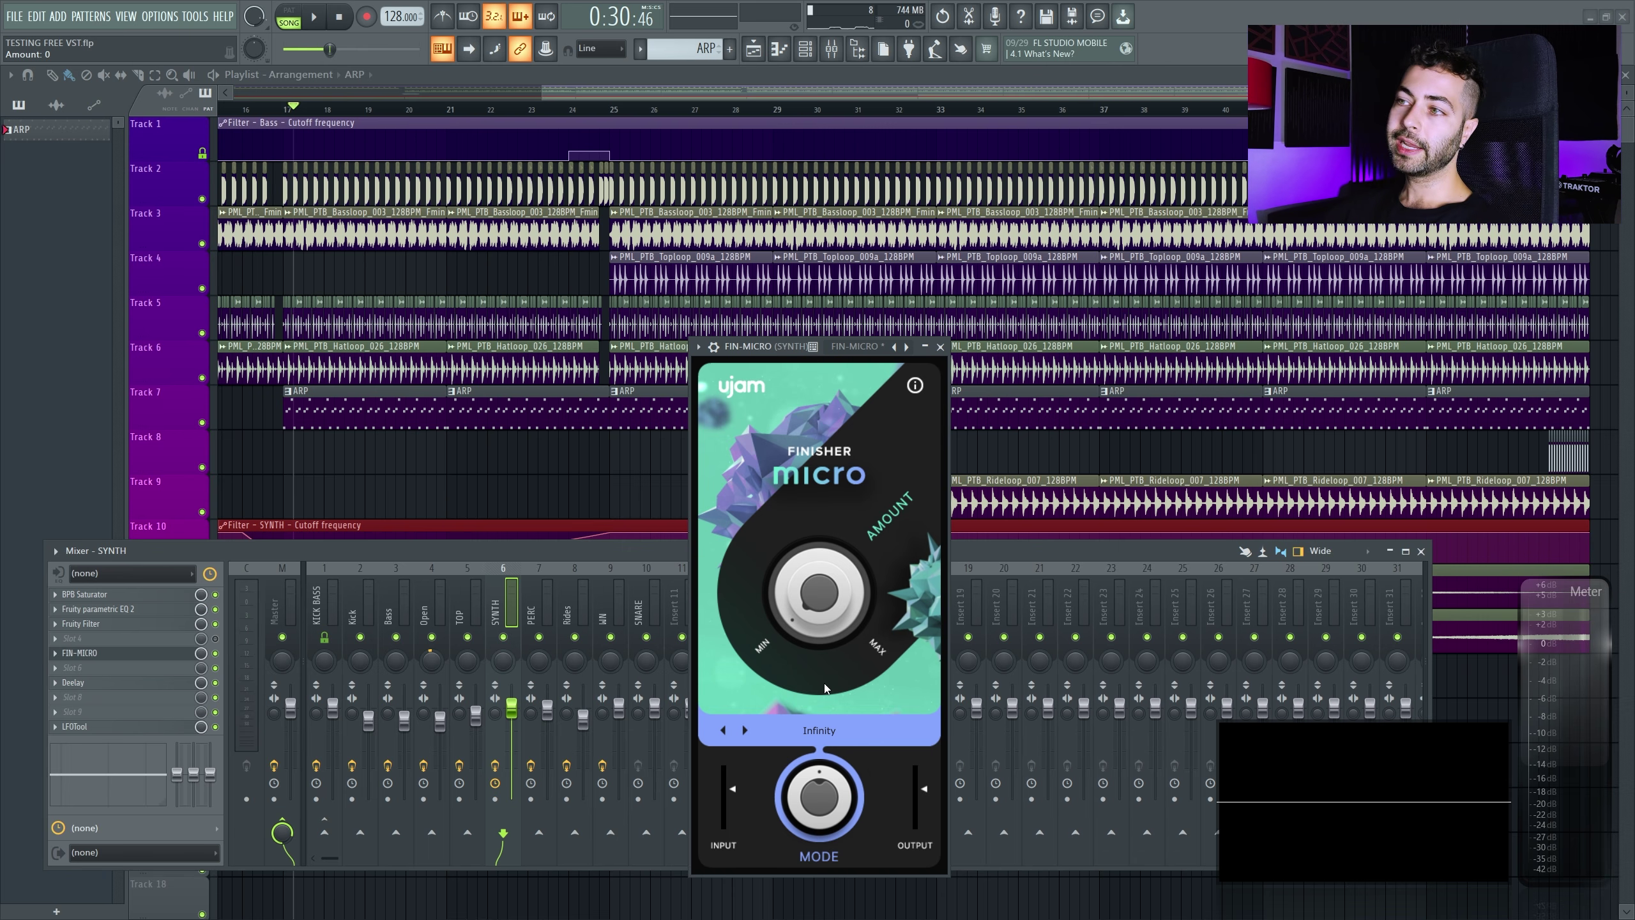
pyautogui.press('F9')
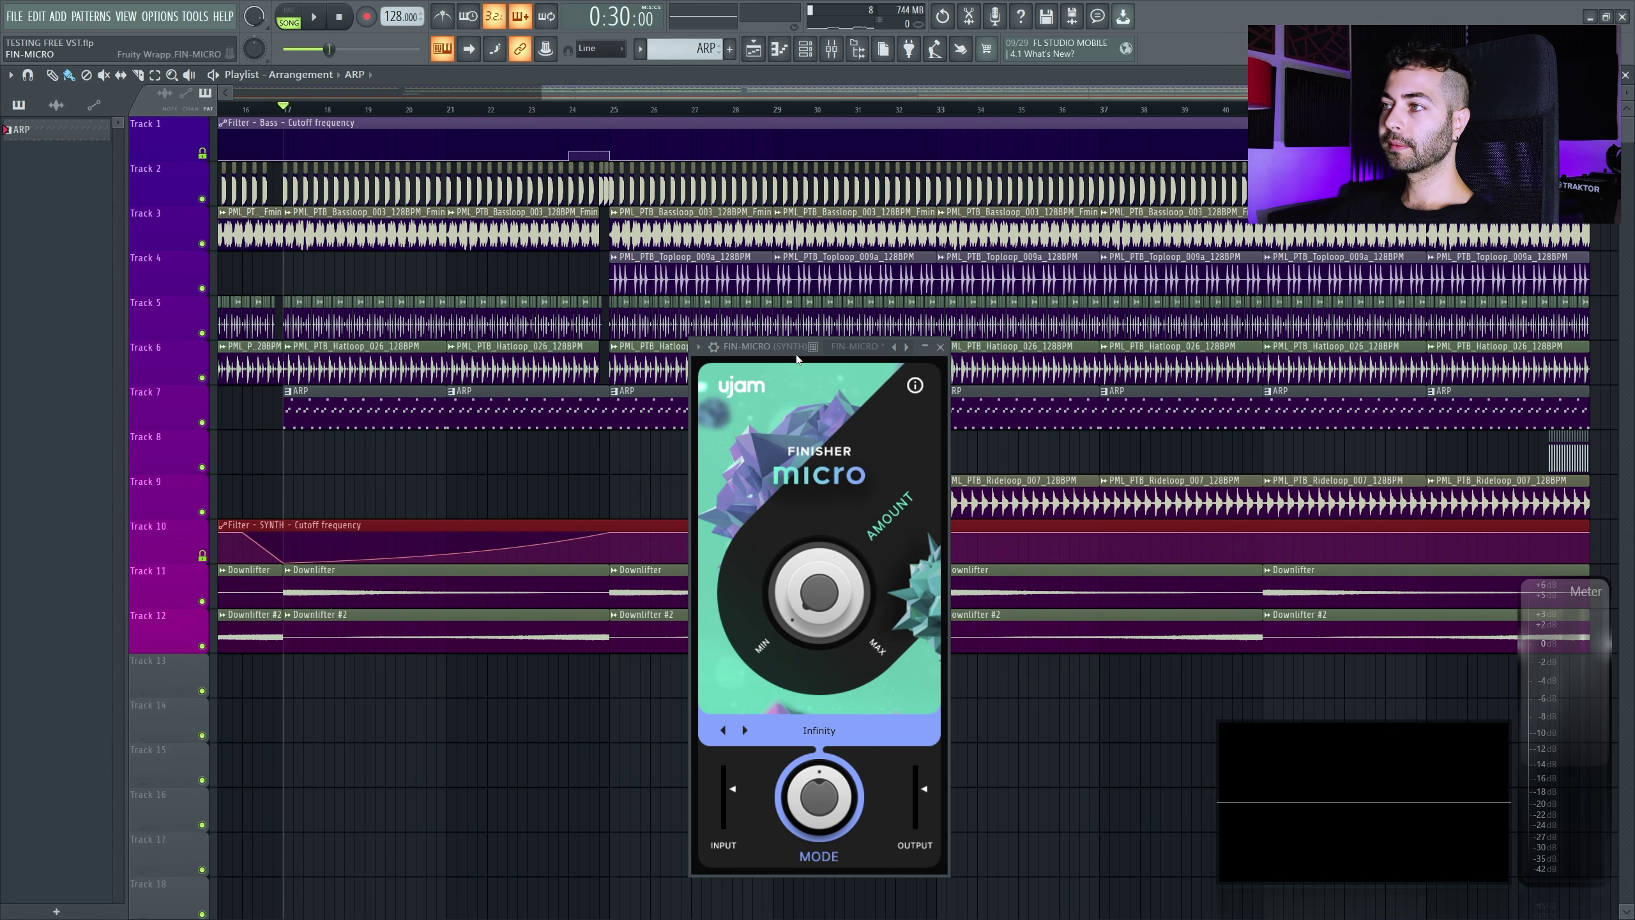
# Play the full mix from bar 17 while sweeping Finisher Micro's Amount, finishing at 38
pyautogui.moveTo(797, 359); pyautogui.dragTo(794, 348)
pyautogui.press('space')
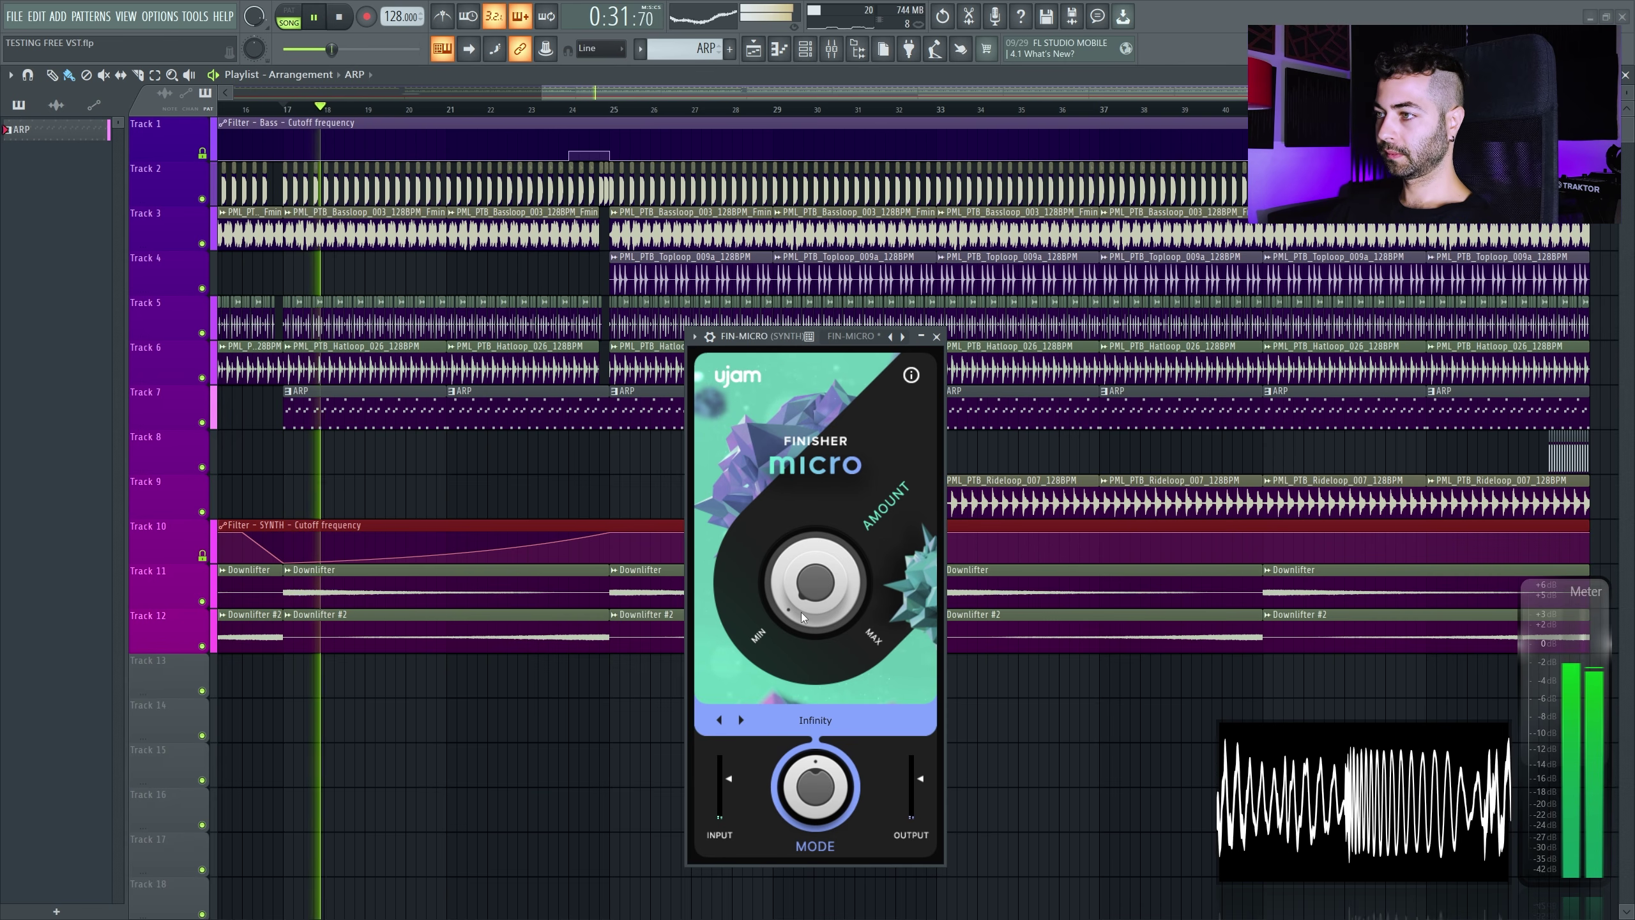
pyautogui.moveTo(802, 613)
pyautogui.mouseDown()
pyautogui.moveTo(785, 554)
pyautogui.moveTo(800, 482)
pyautogui.moveTo(802, 644)
pyautogui.mouseUp()
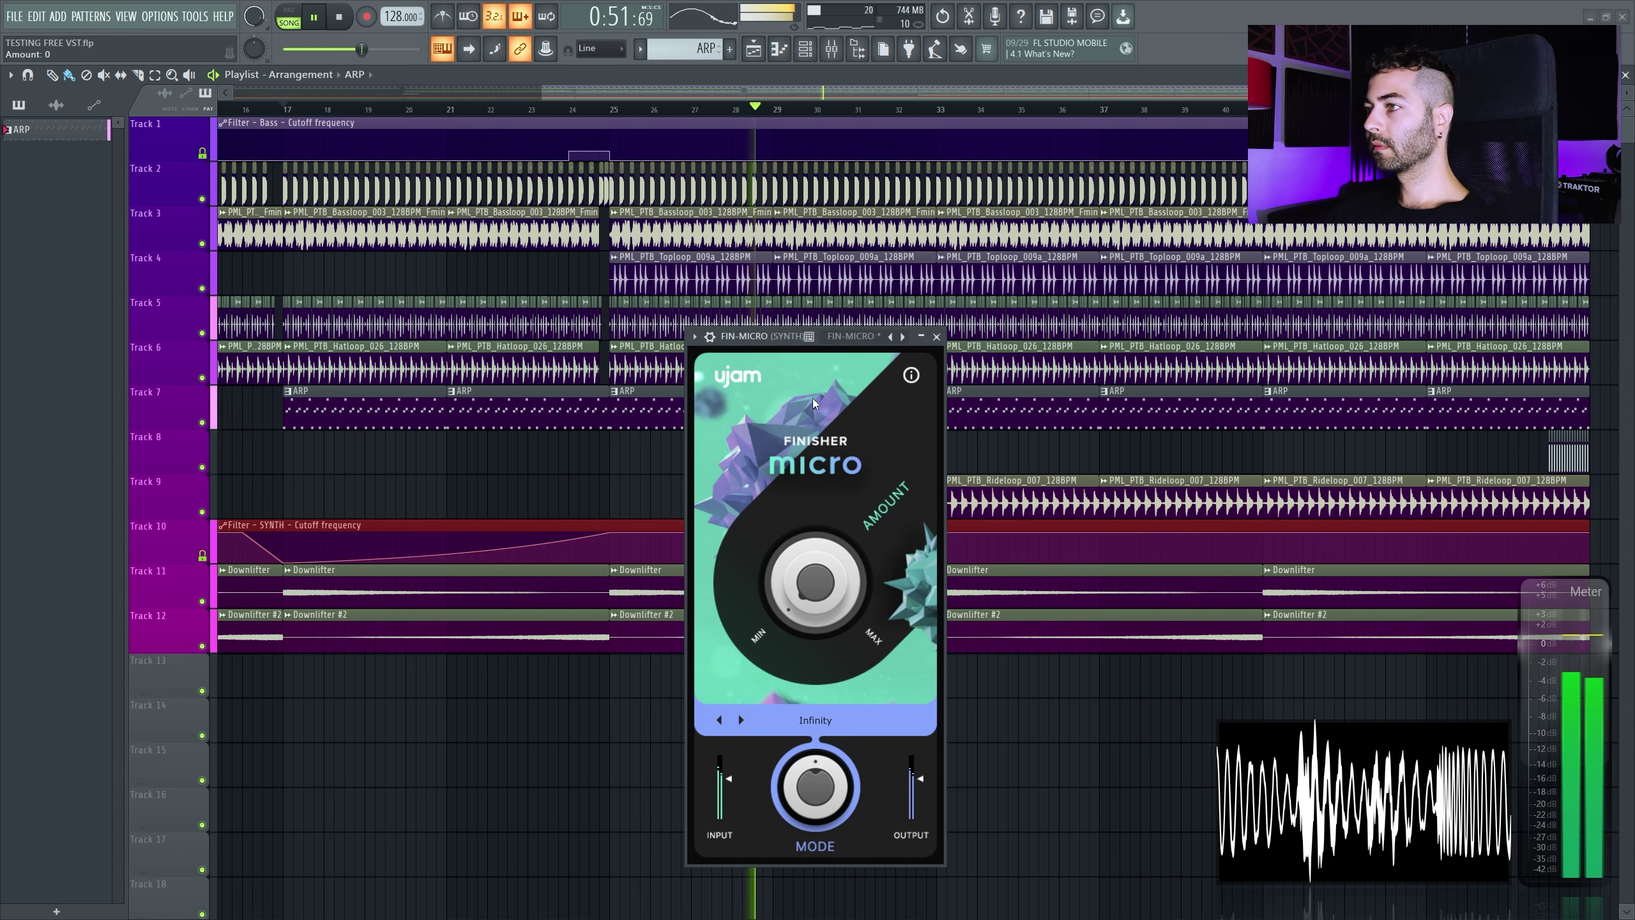
pyautogui.moveTo(803, 578); pyautogui.dragTo(810, 505)
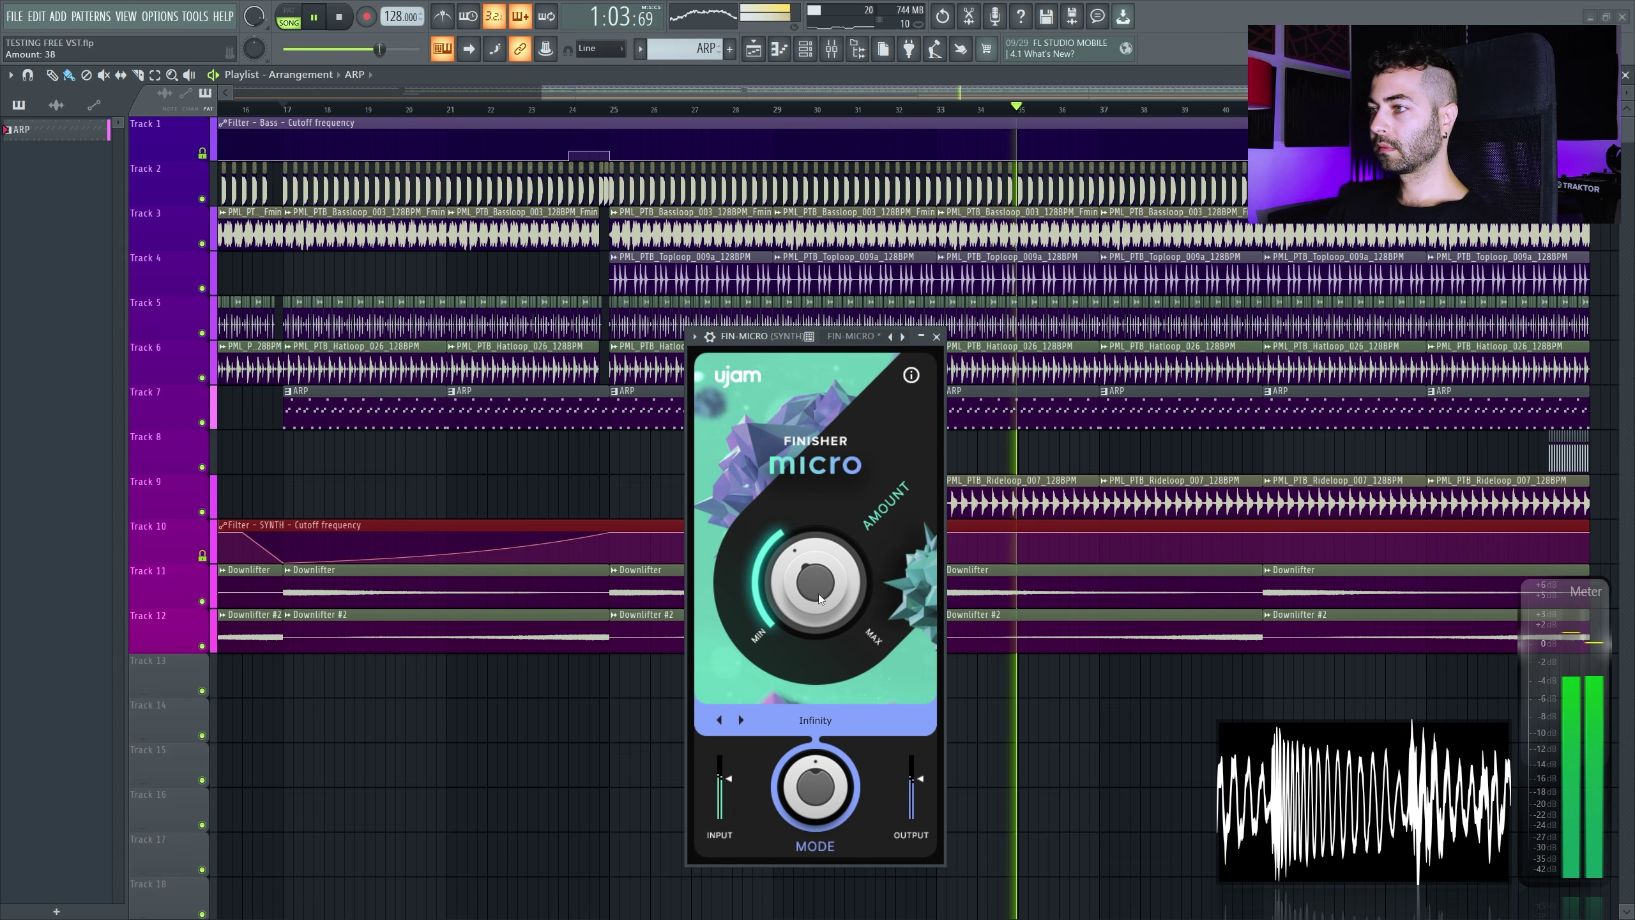
pyautogui.press('space')
# Solo the ARP track, set Finisher Micro to SpaceGrinder and play from bar 25 while raising Amount to 92
pyautogui.click(611, 114)
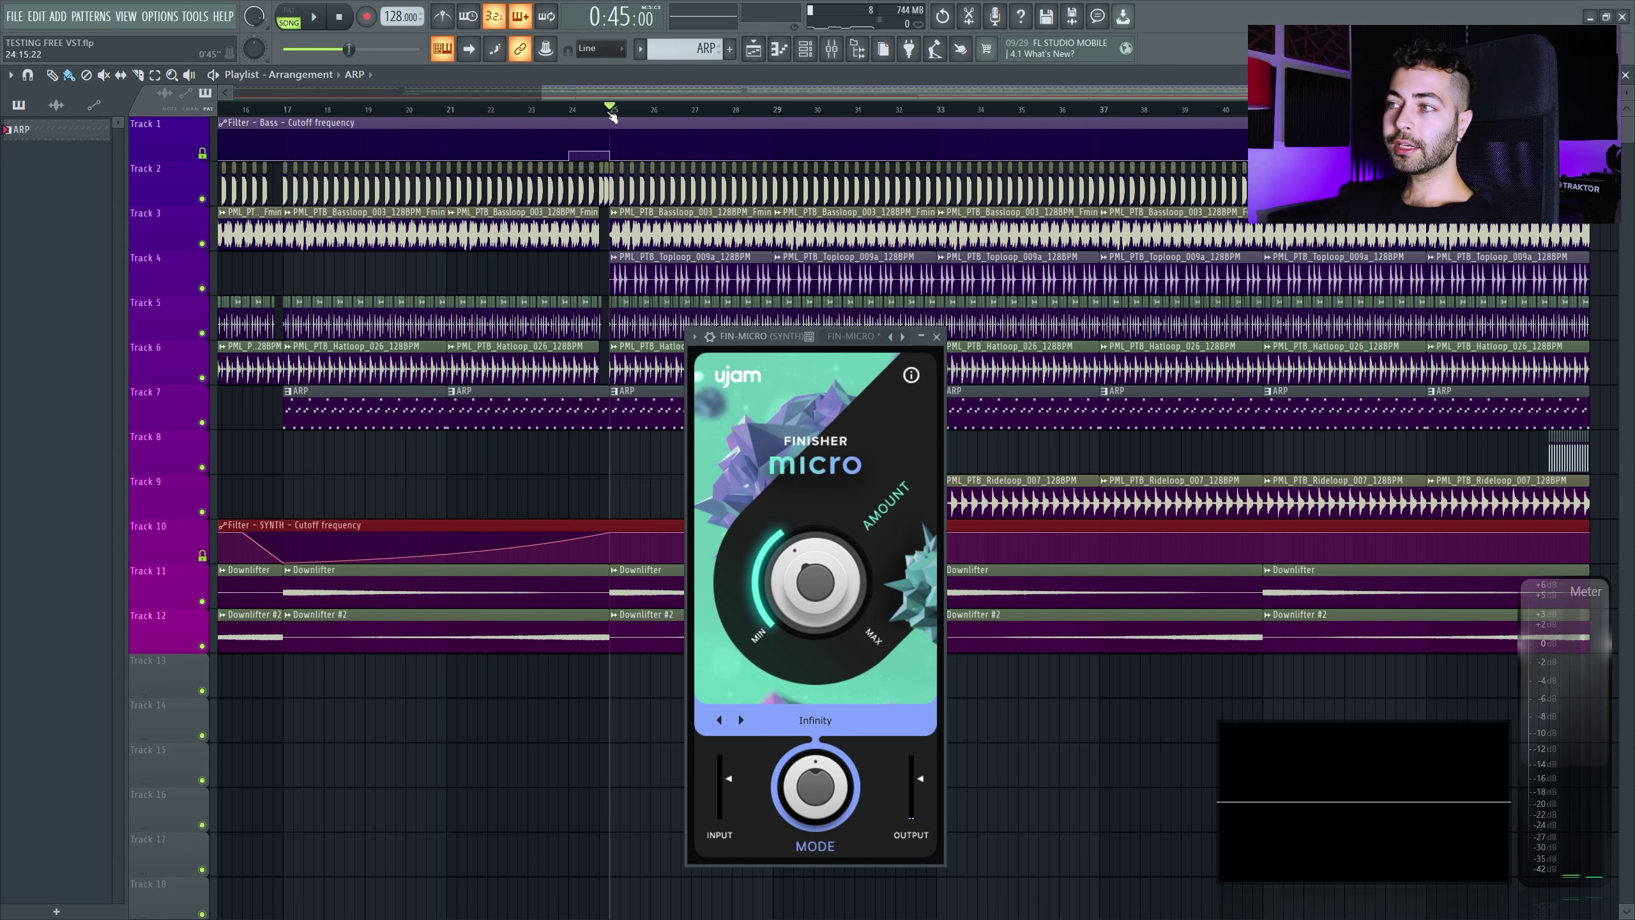
pyautogui.keyDown('ctrl'); pyautogui.click(201, 423); pyautogui.keyUp('ctrl')
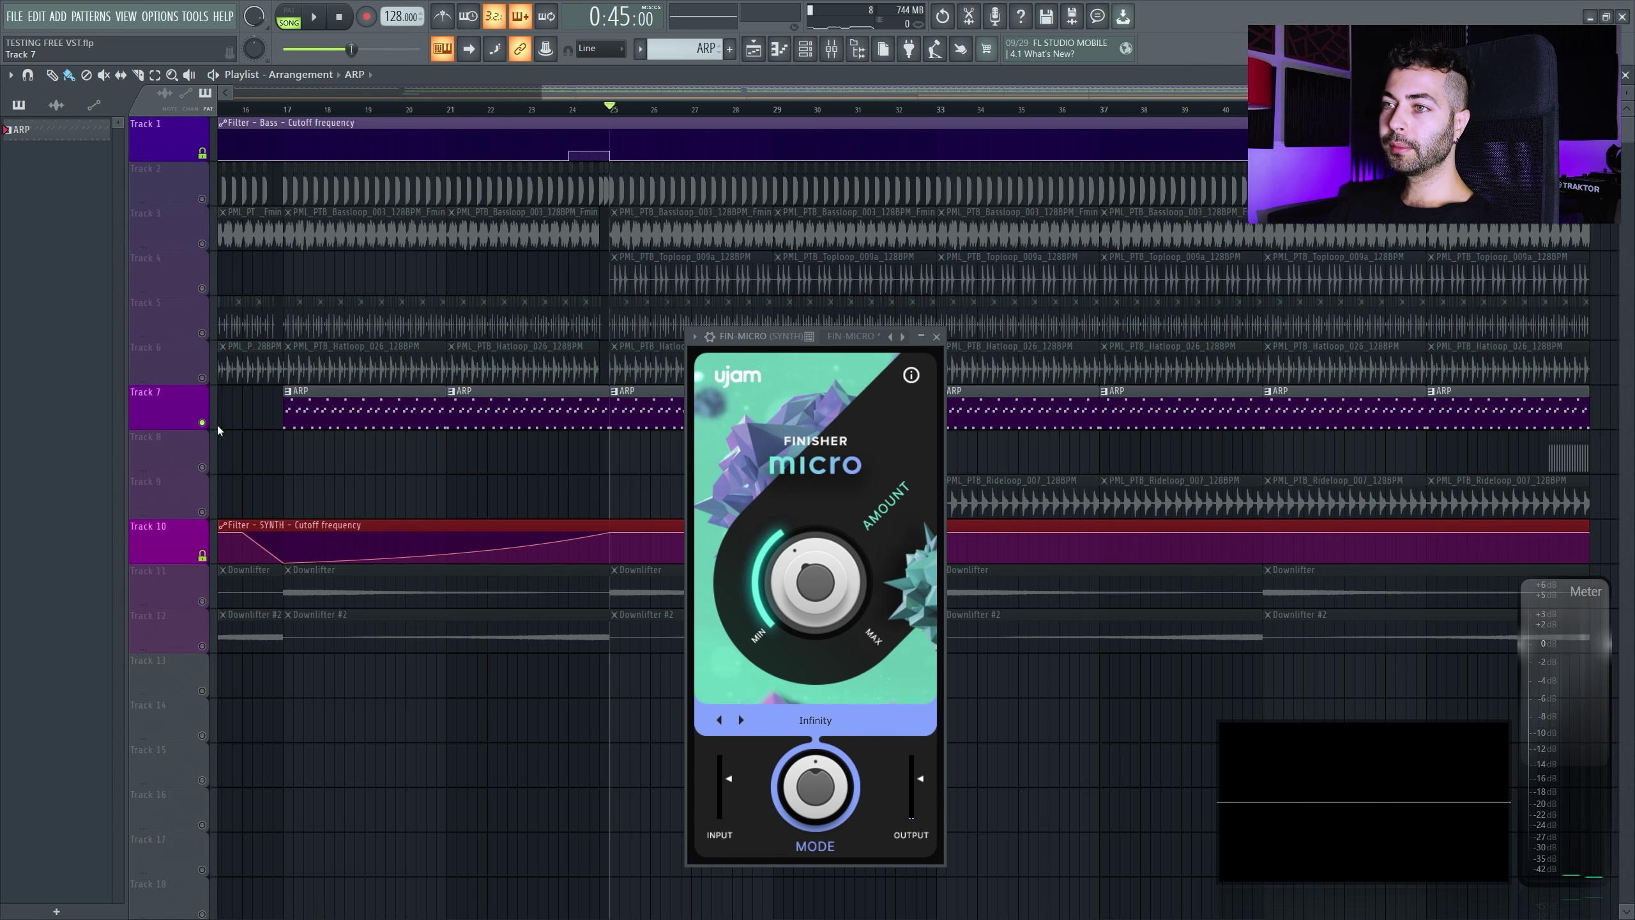
pyautogui.click(823, 715)
pyautogui.click(804, 521)
pyautogui.press('space')
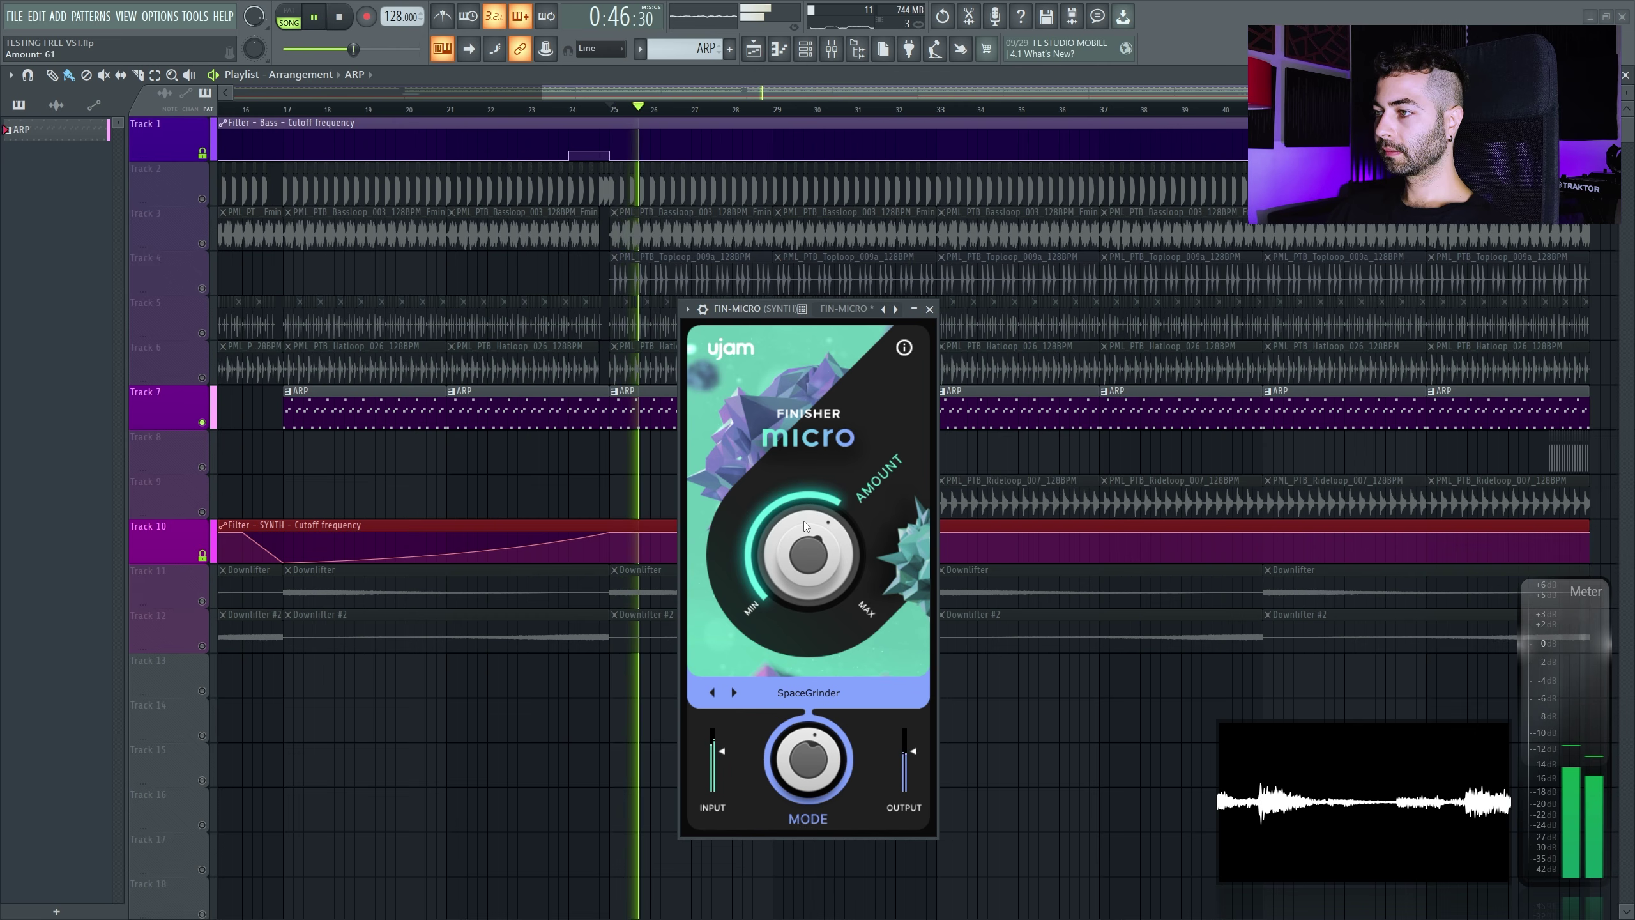
pyautogui.moveTo(804, 522); pyautogui.dragTo(812, 460)
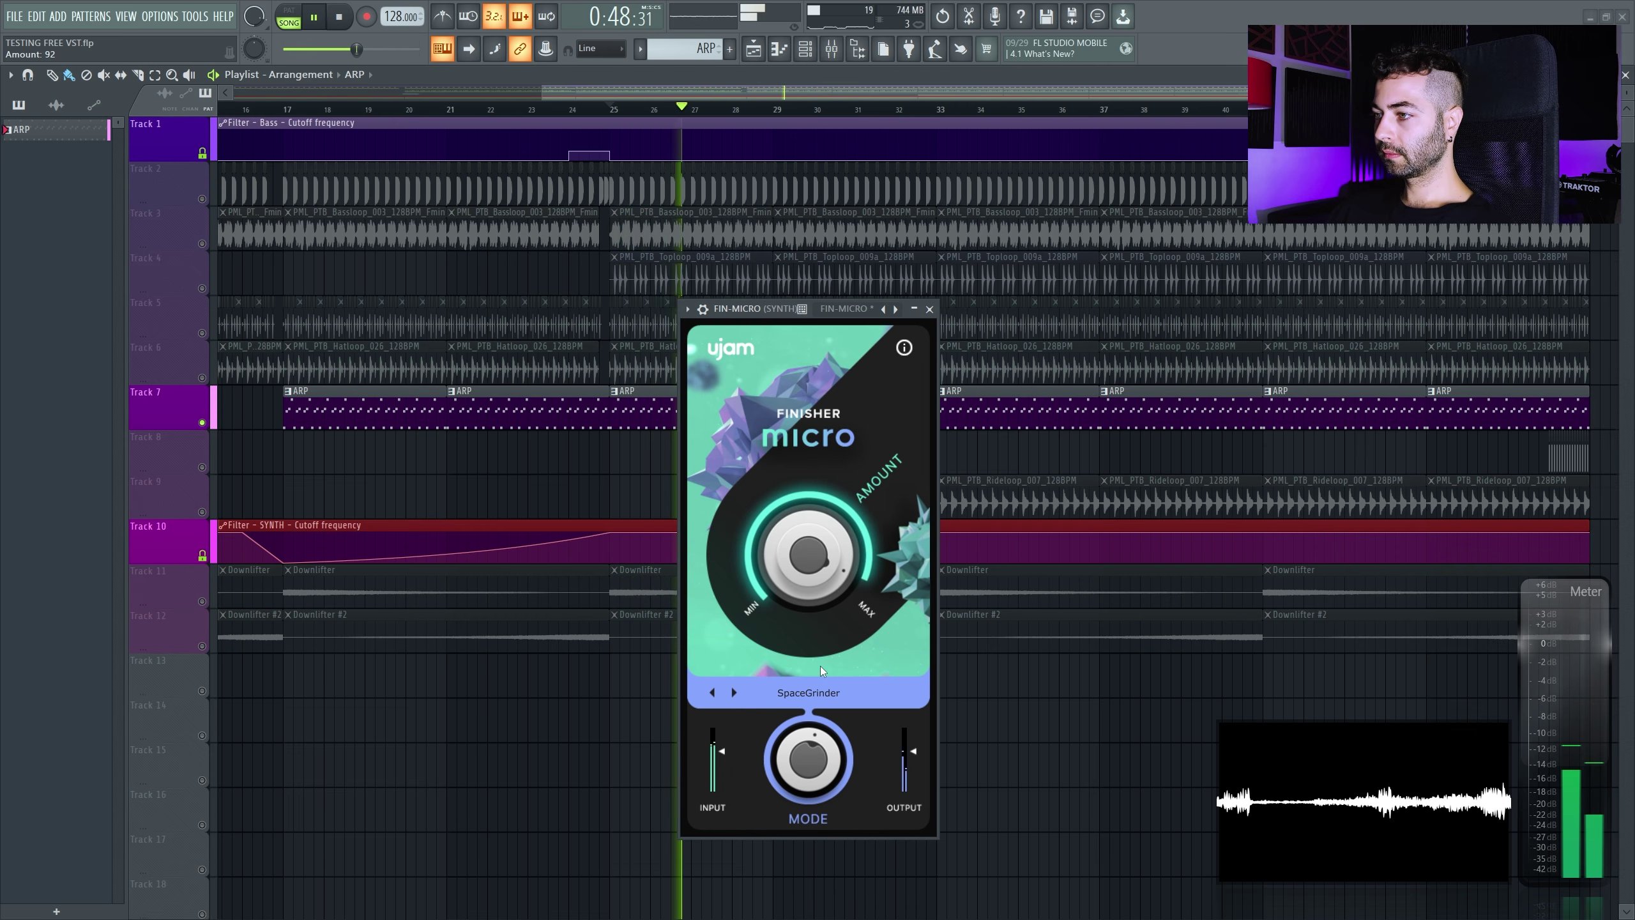
# Audition the arp through Finisher Micro's Cab & Room mode while lowering Amount to 30
pyautogui.click(818, 690)
pyautogui.click(810, 272)
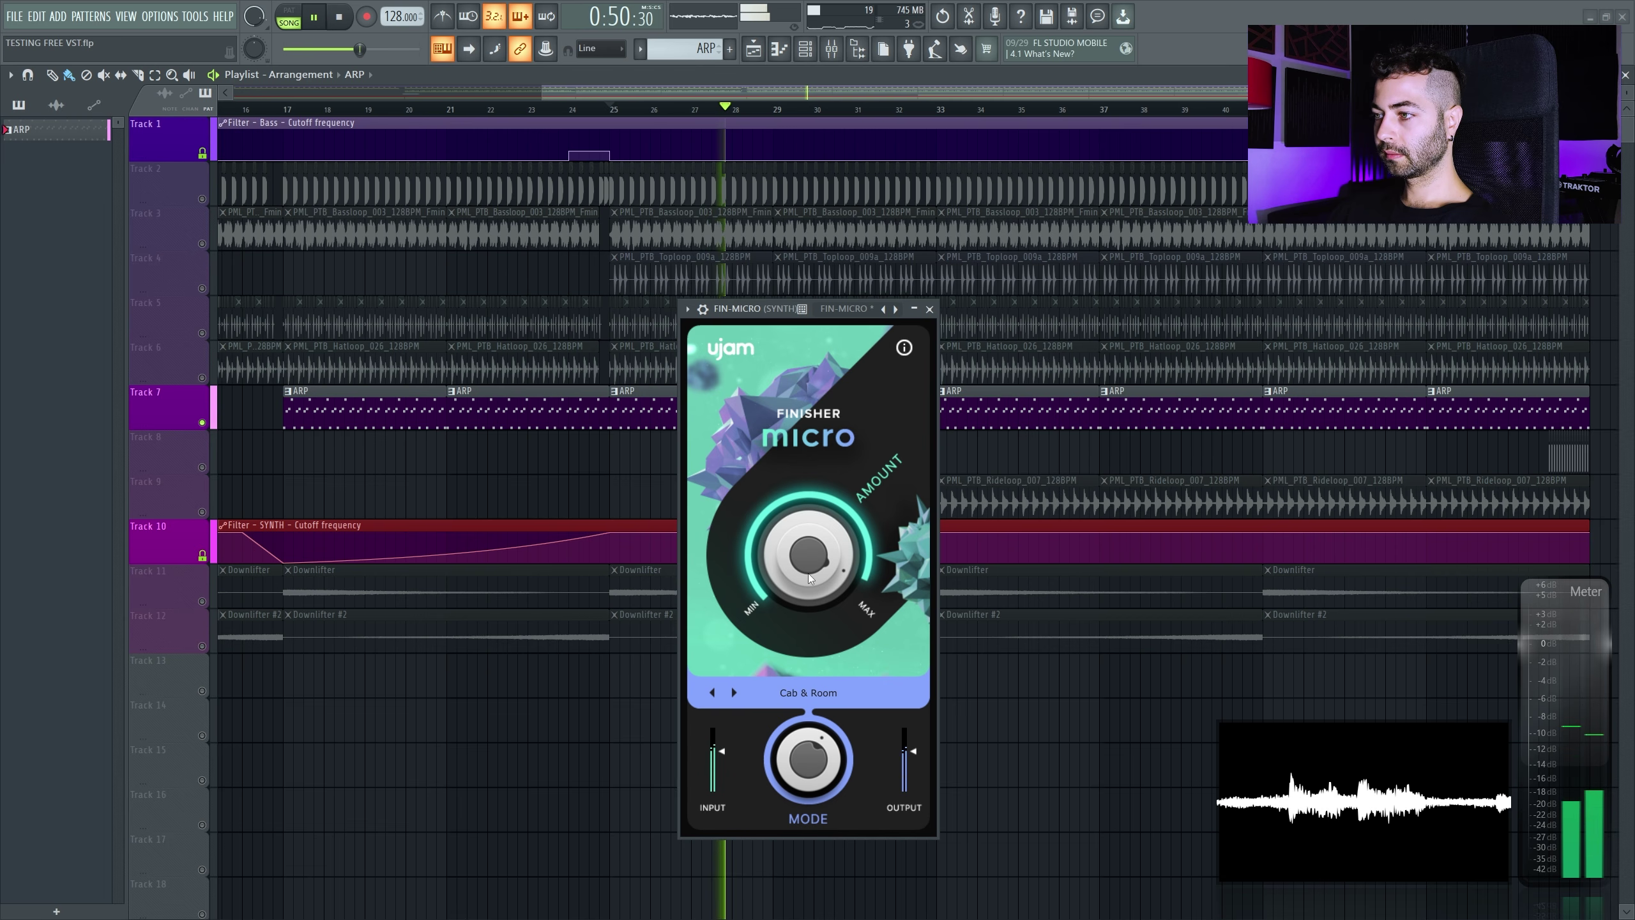
pyautogui.moveTo(811, 578); pyautogui.dragTo(828, 676)
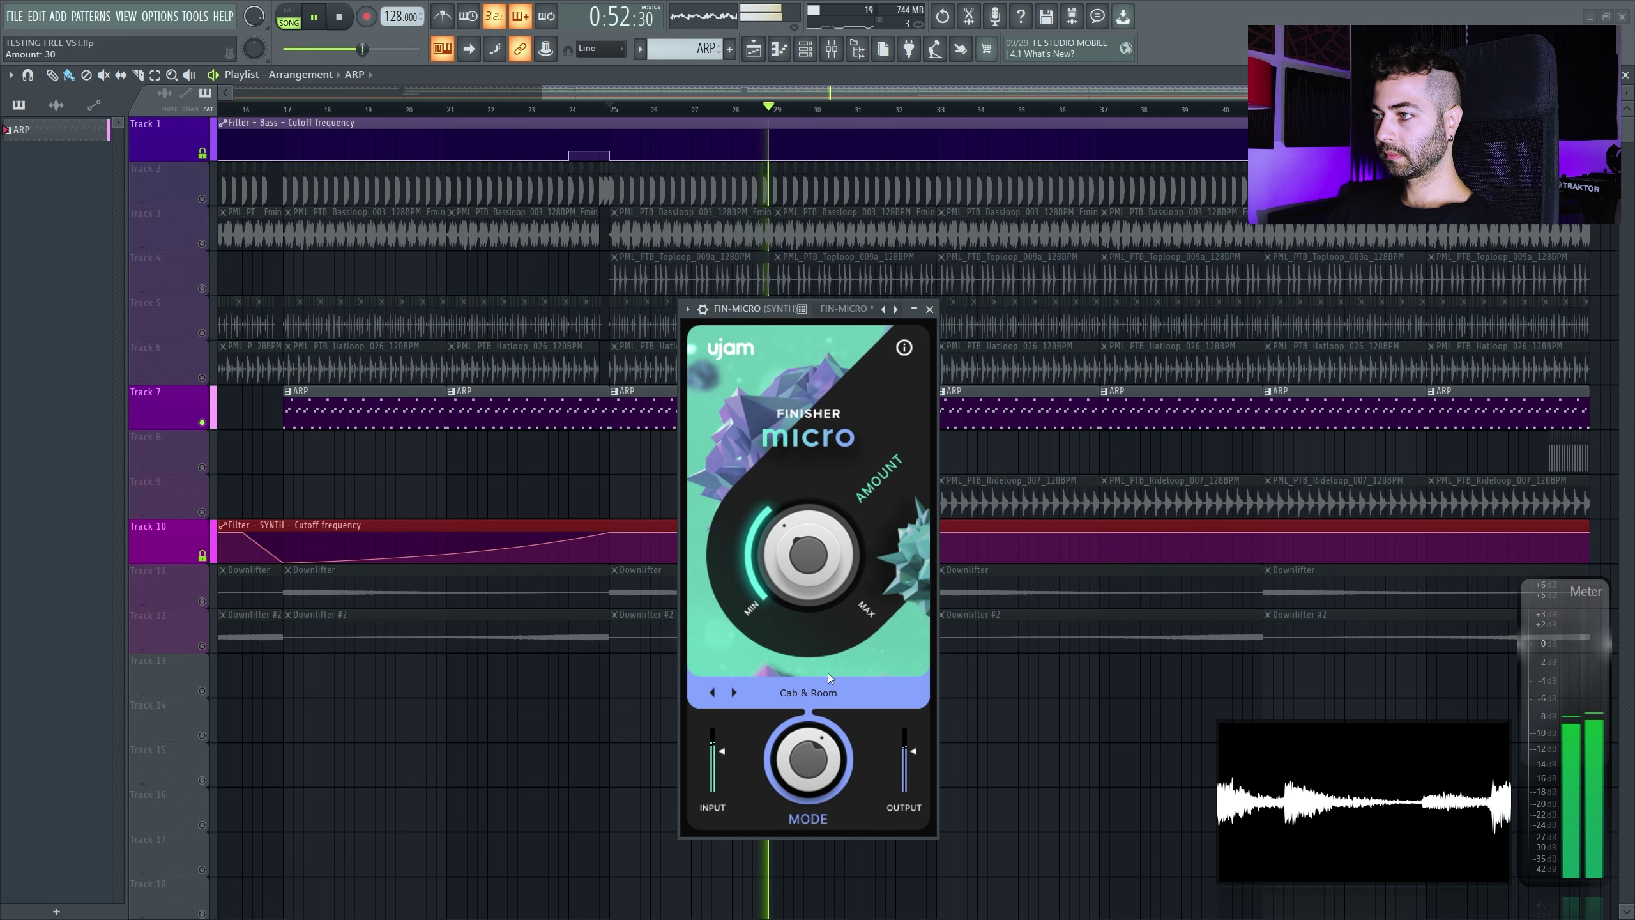
# Audition the arp through Finisher Micro's Lead Delay mode while sweeping Amount, finishing at 100
pyautogui.click(823, 689)
pyautogui.click(815, 524)
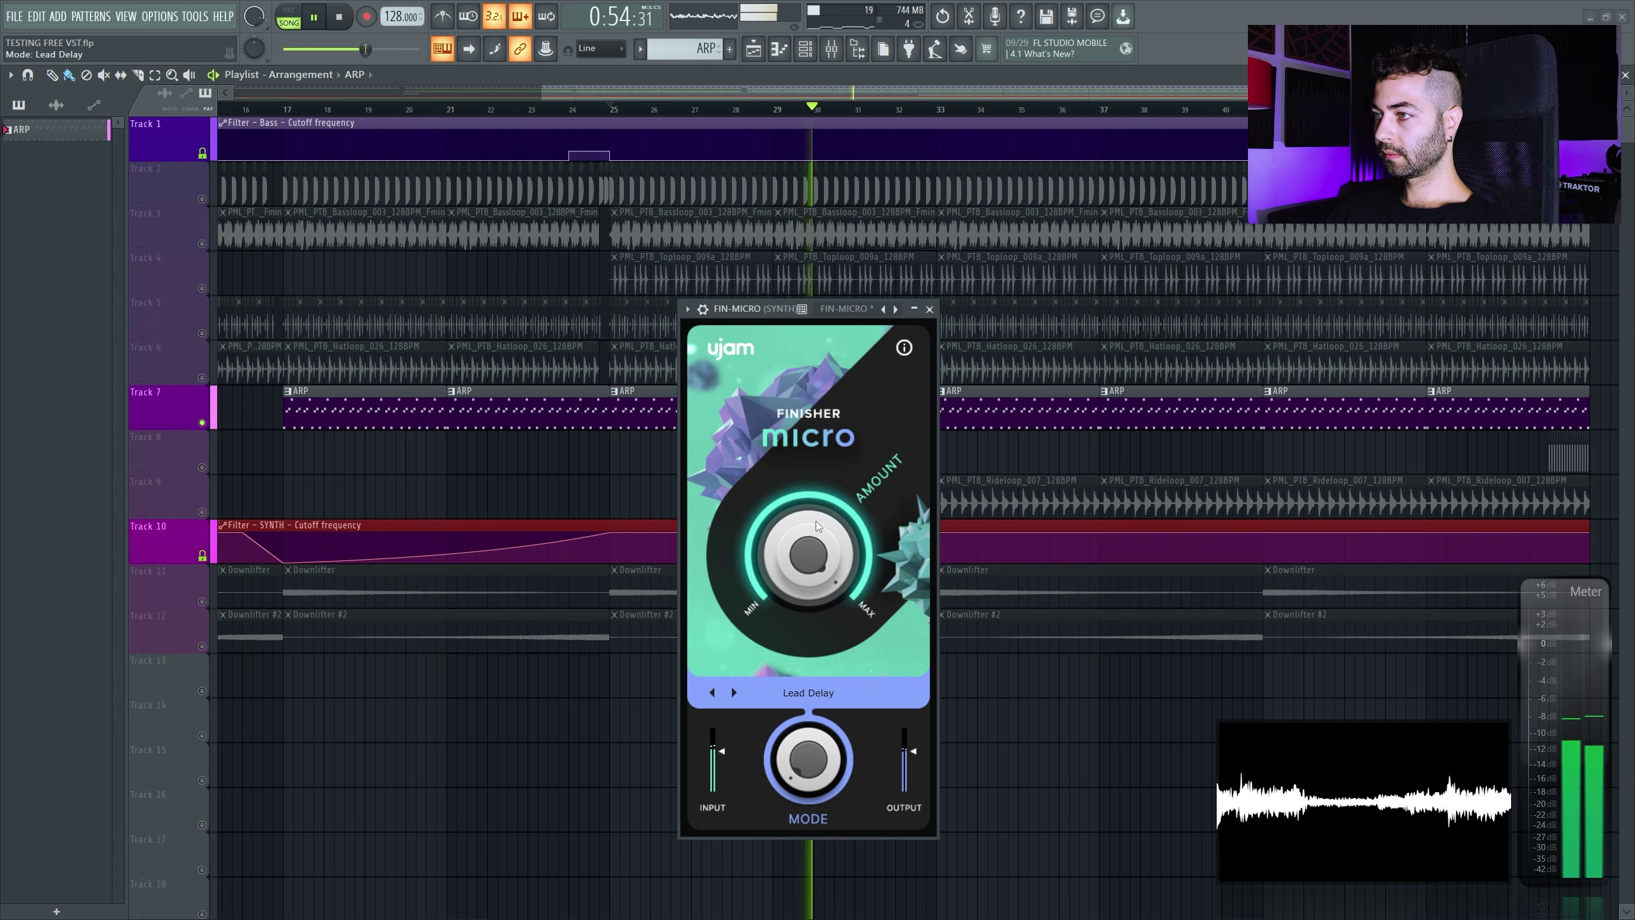
pyautogui.moveTo(815, 521); pyautogui.dragTo(816, 627)
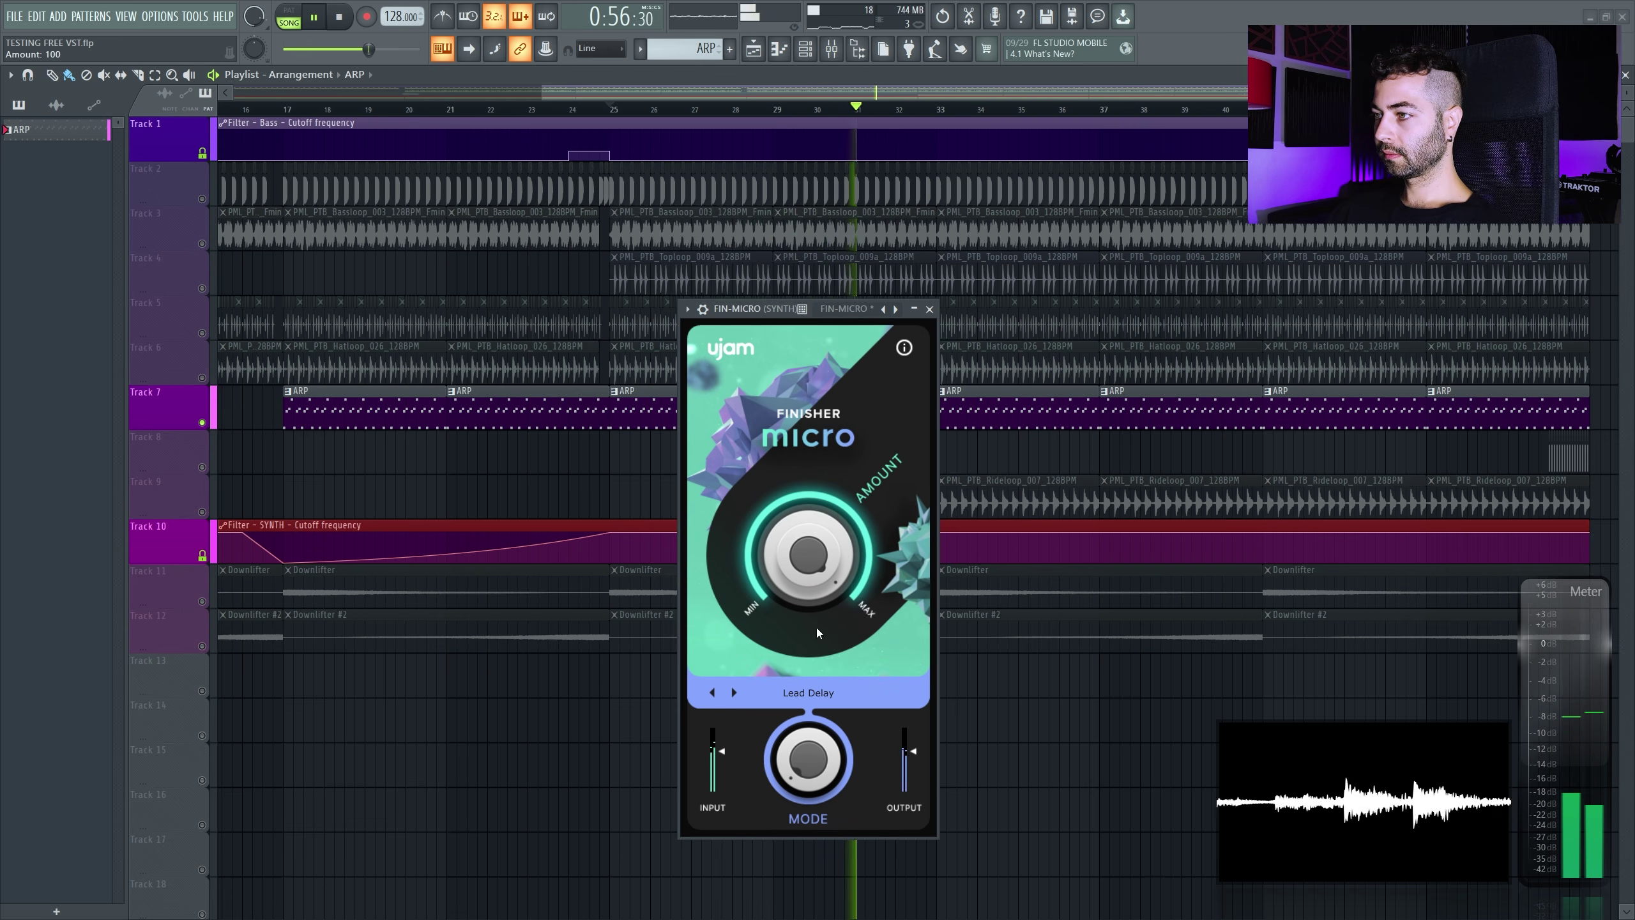
# Set Finisher Micro to Hangar Reverb with Amount at 11, listen to the arp and stop playback
pyautogui.click(820, 691)
pyautogui.click(820, 649)
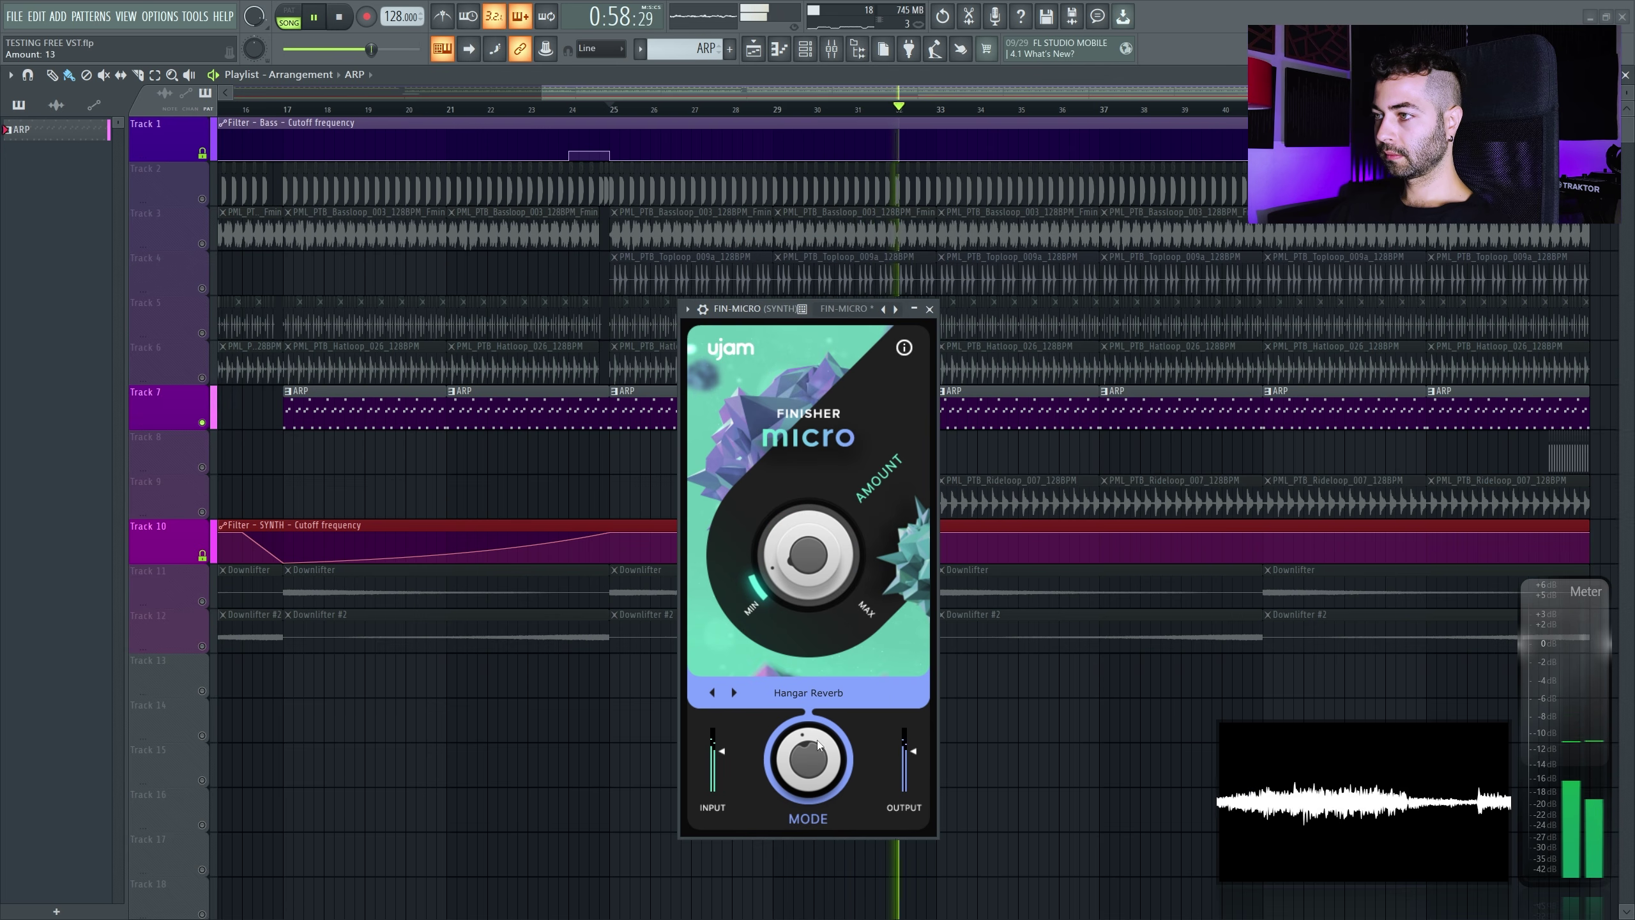
pyautogui.moveTo(818, 746)
pyautogui.mouseDown()
pyautogui.moveTo(824, 558)
pyautogui.moveTo(819, 744)
pyautogui.mouseUp()
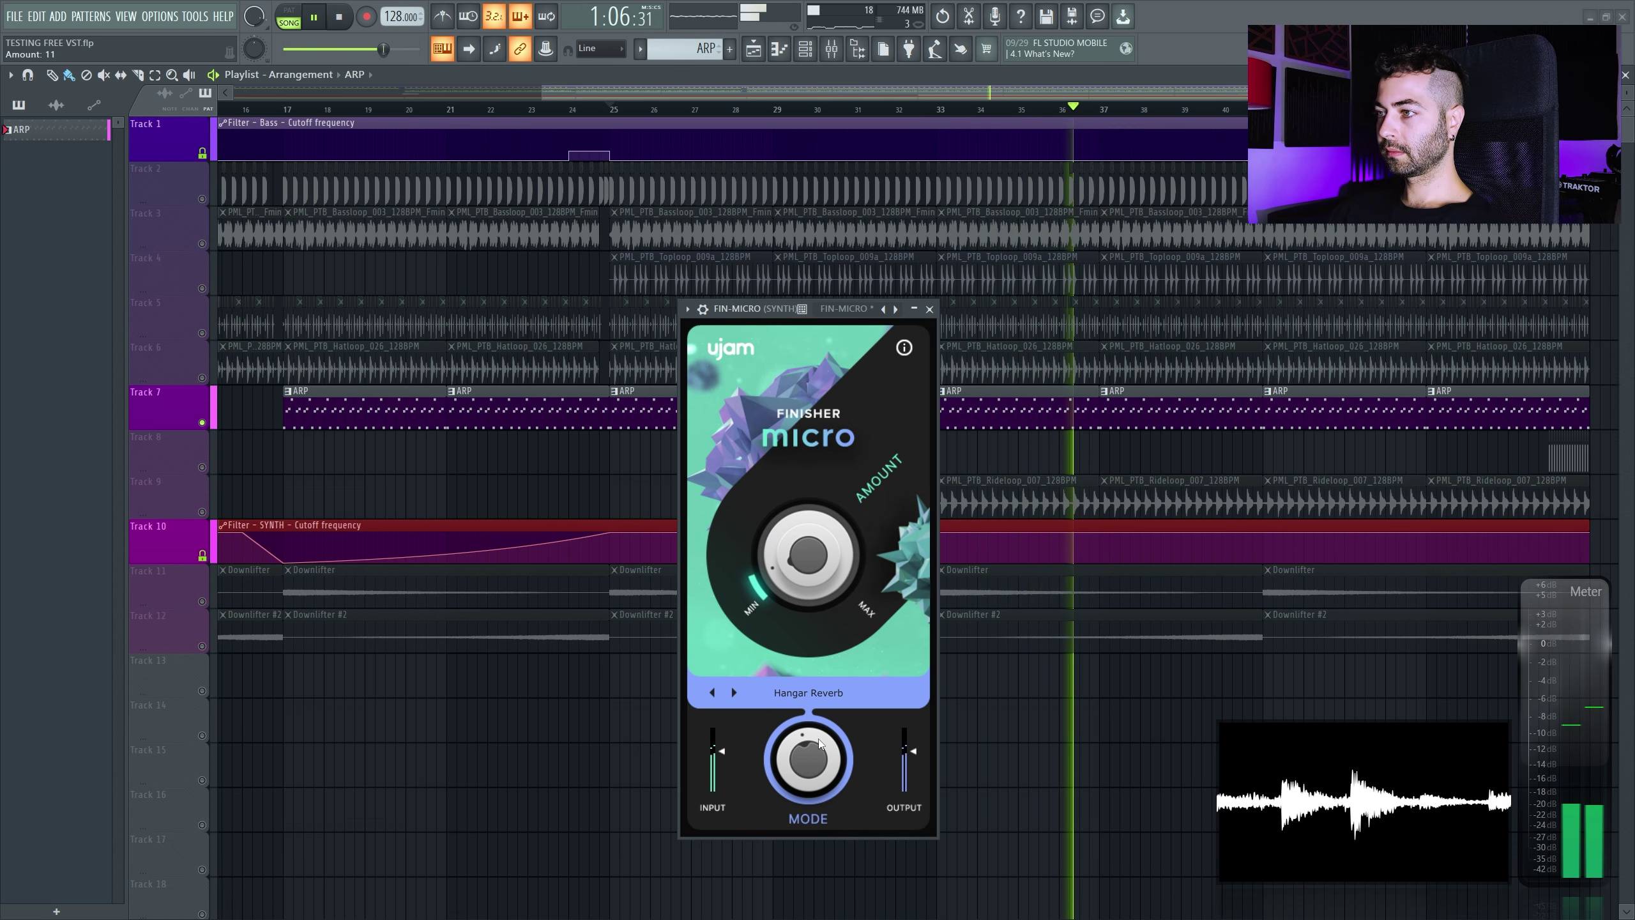
pyautogui.press('space')
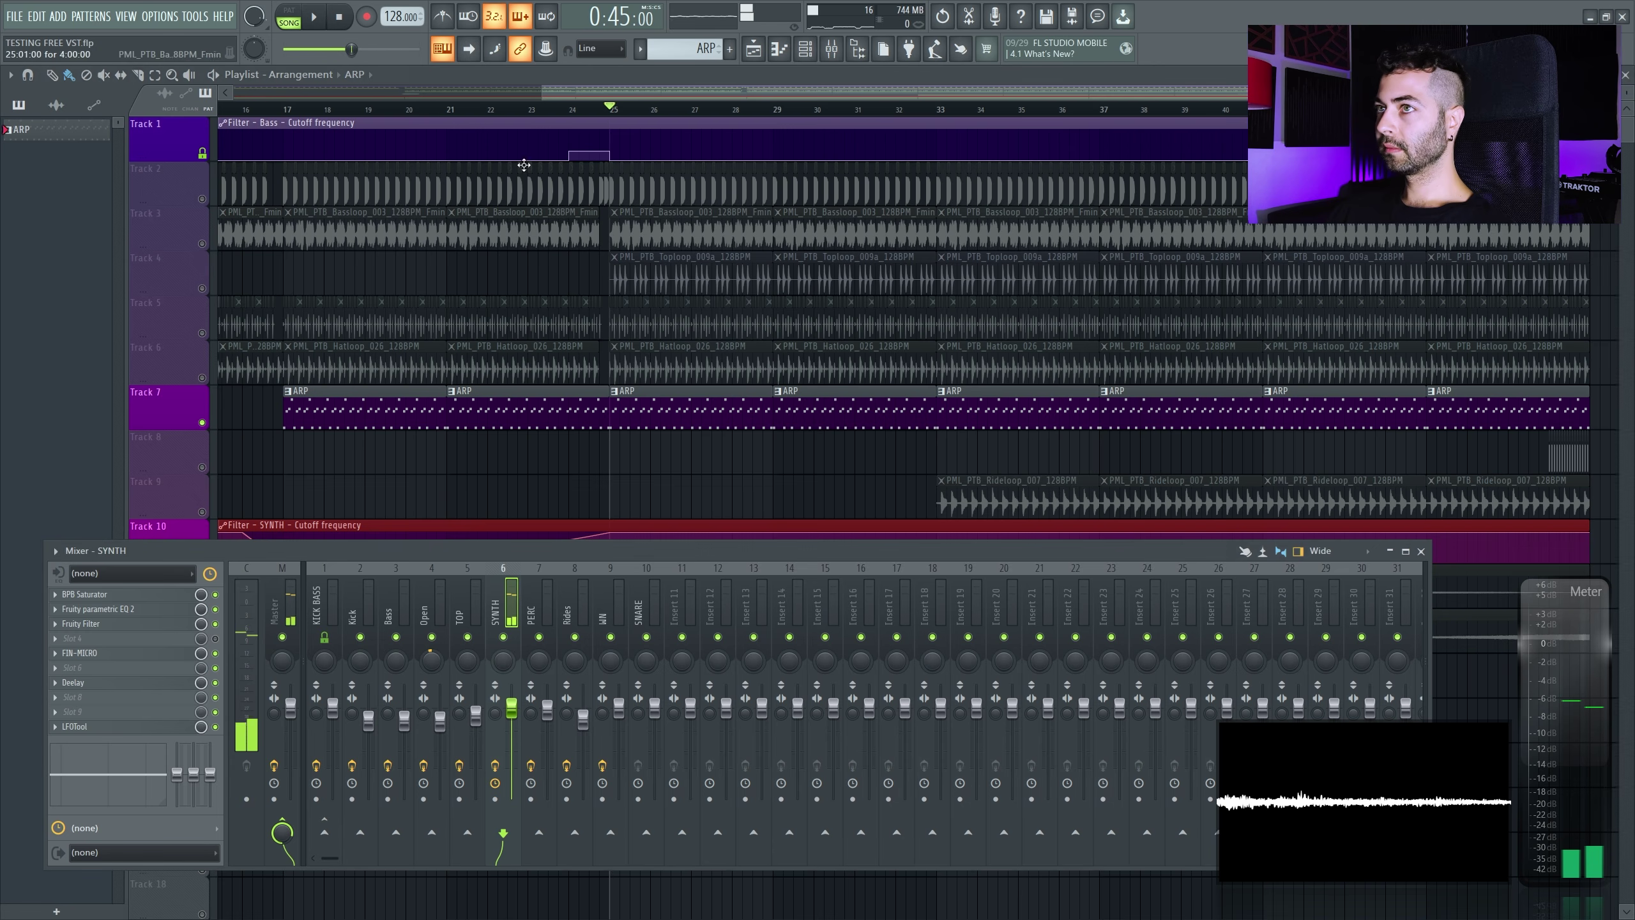
# Copy Finisher Micro from the SYNTH mixer track to the Master track and unsolo the ARP track
pyautogui.click(64, 652)
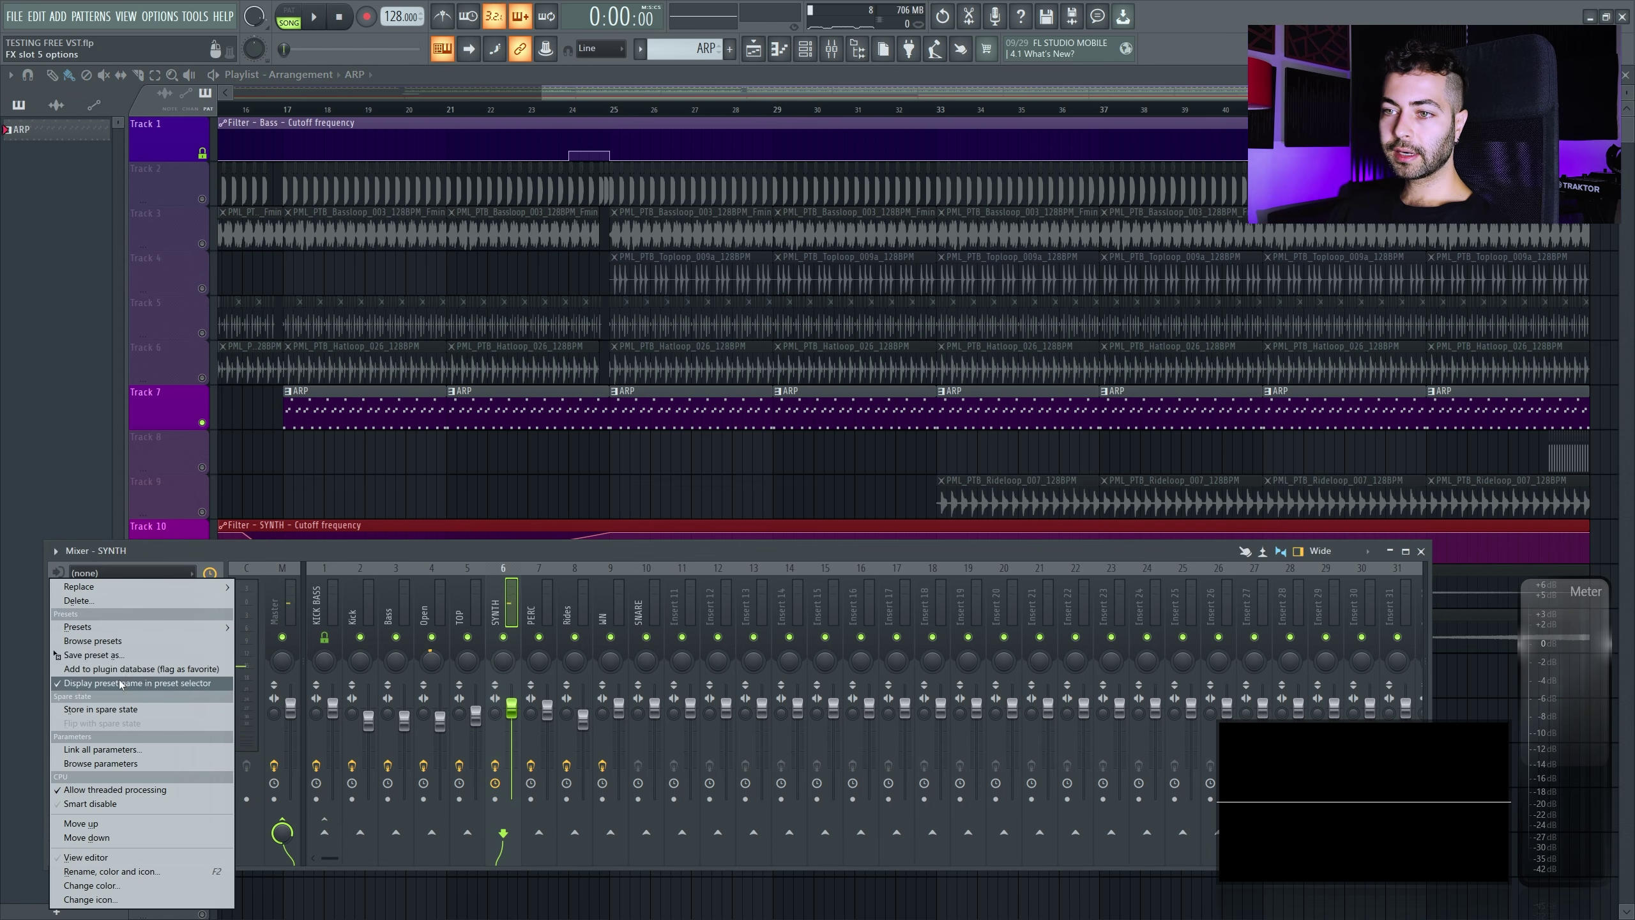
pyautogui.click(120, 659)
pyautogui.click(293, 593)
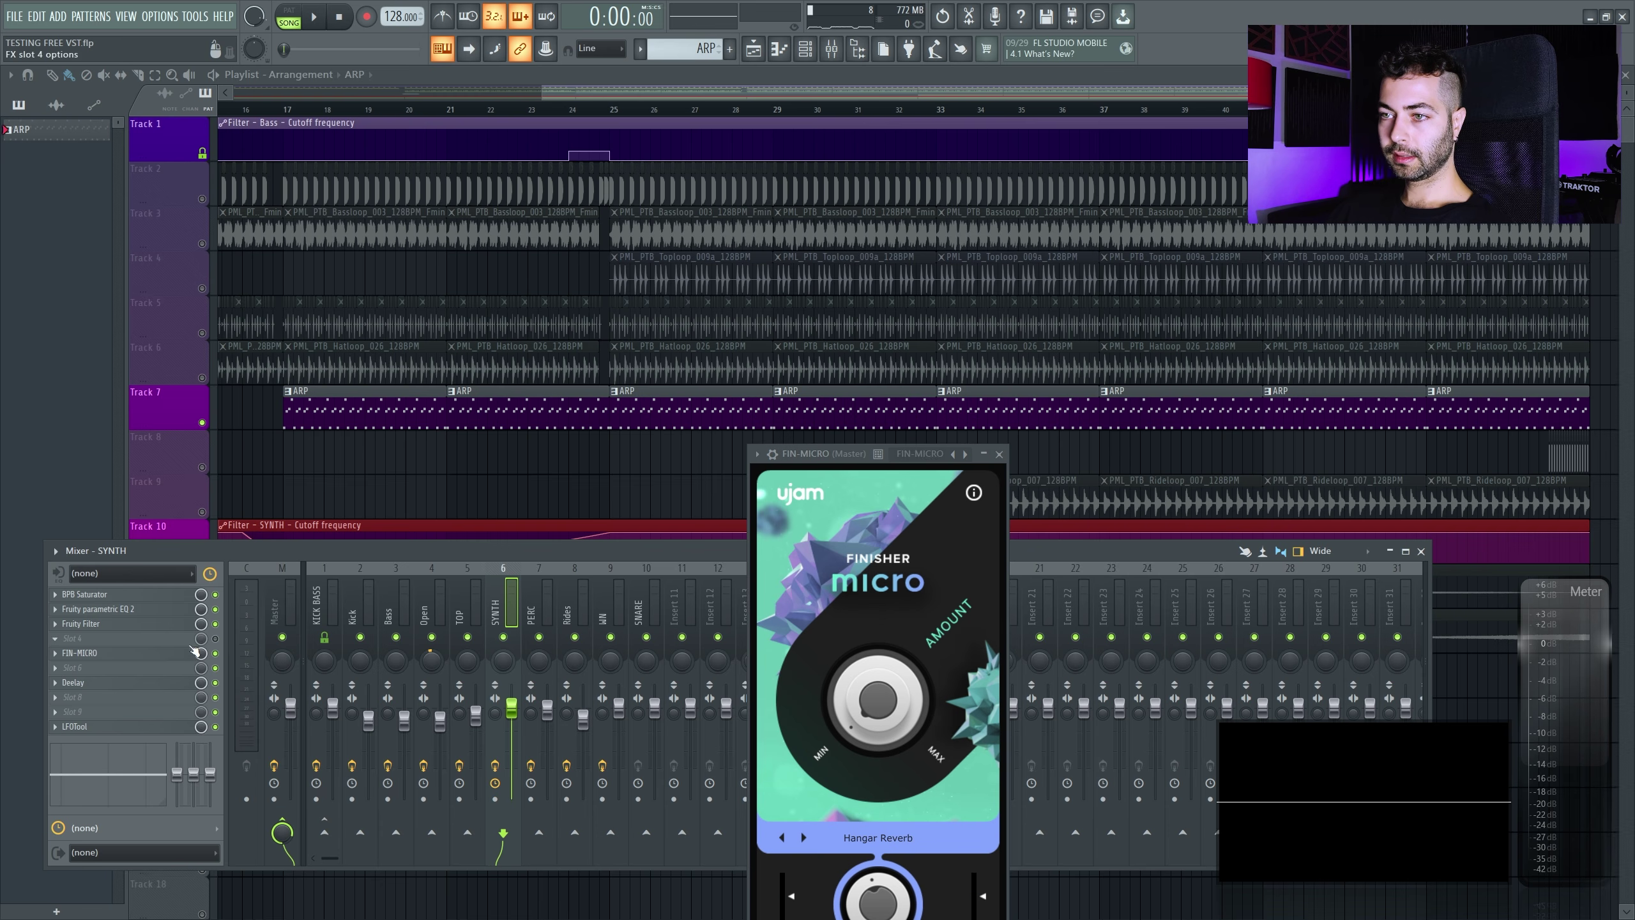
pyautogui.rightClick(202, 423)
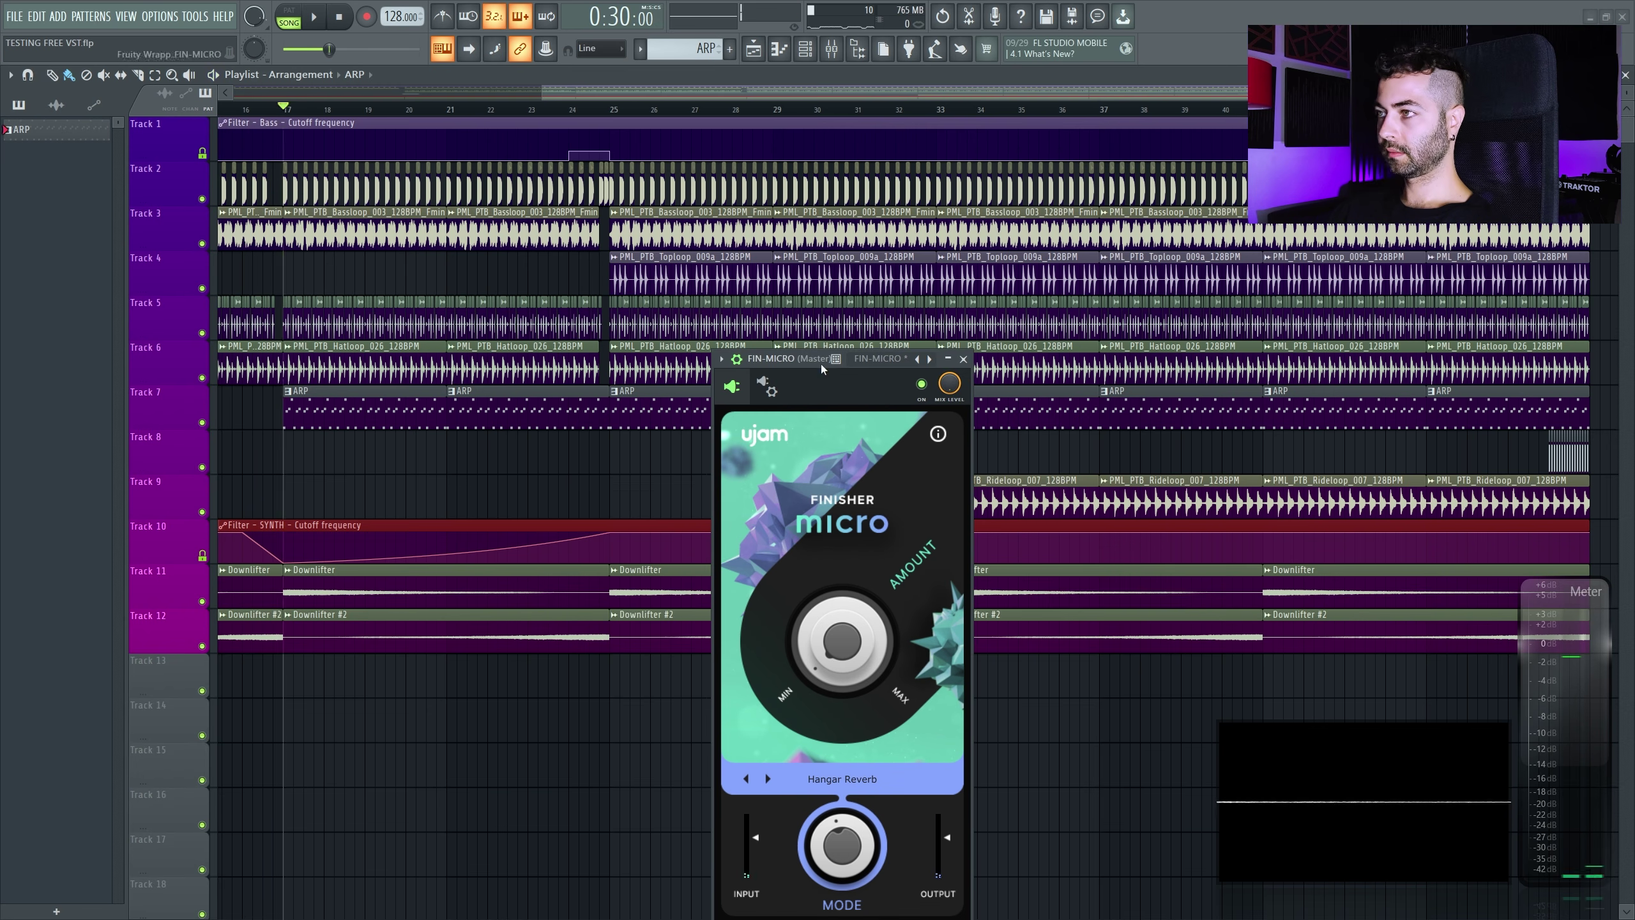
# Play the full mix from bar 17 while sweeping the Master Finisher Micro's Hangar Reverb Amount, returning it to 0
pyautogui.press('space')
pyautogui.moveTo(837, 631); pyautogui.dragTo(831, 572)
pyautogui.moveTo(831, 569); pyautogui.dragTo(840, 715)
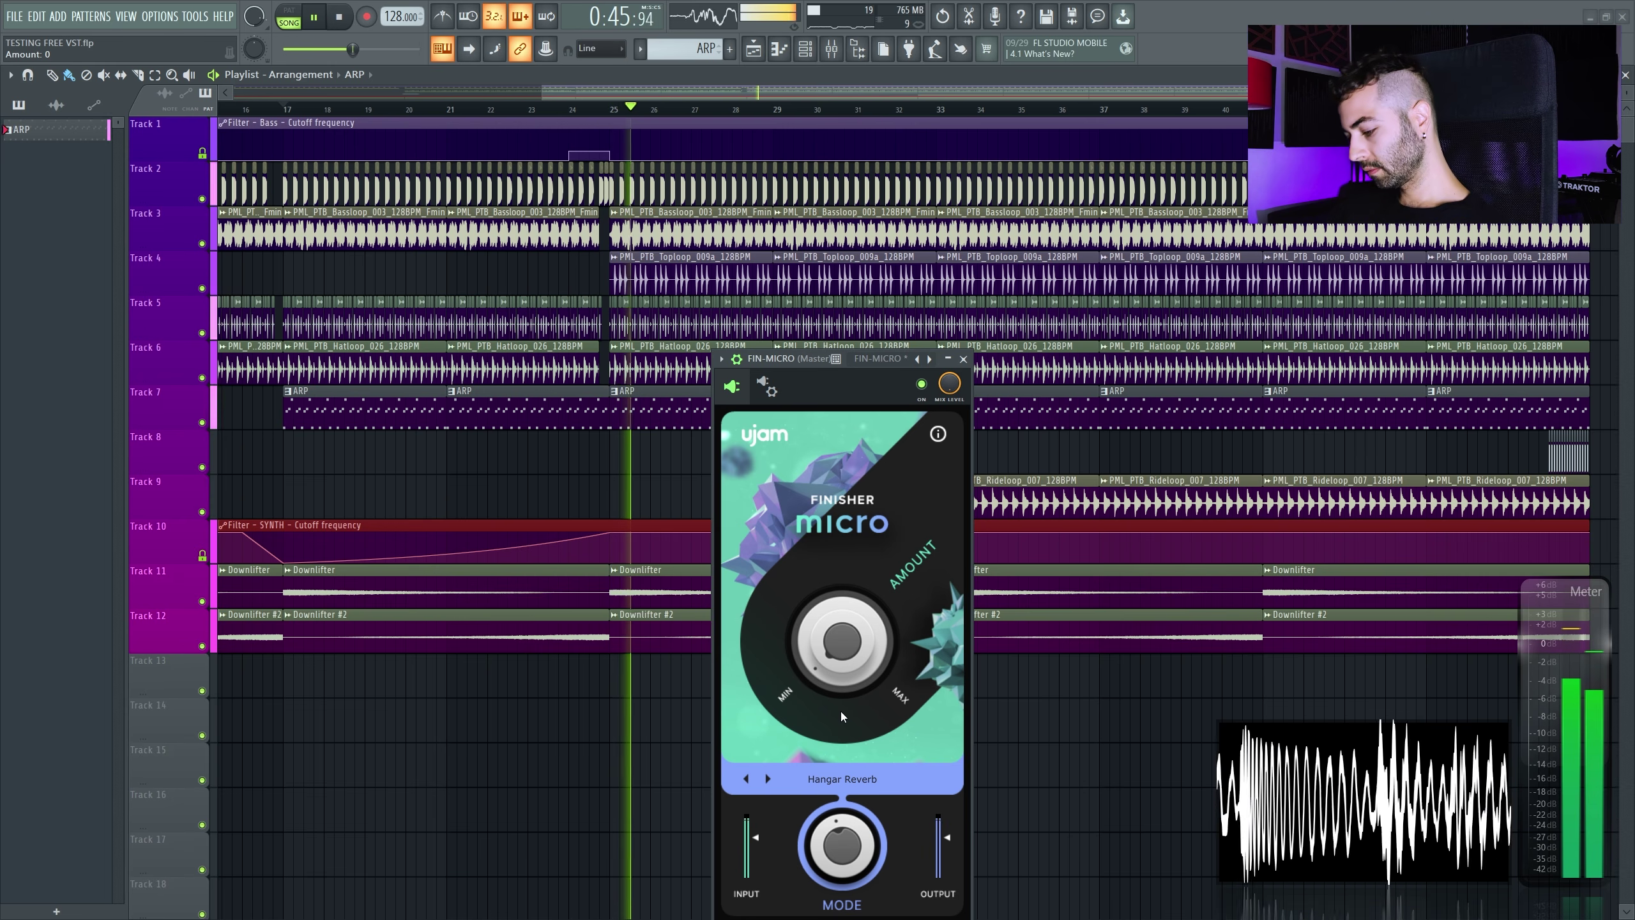
# Audition the full mix through Finisher Micro's CombFilter mode, raising Amount to 52 and returning it to 0
pyautogui.click(839, 781)
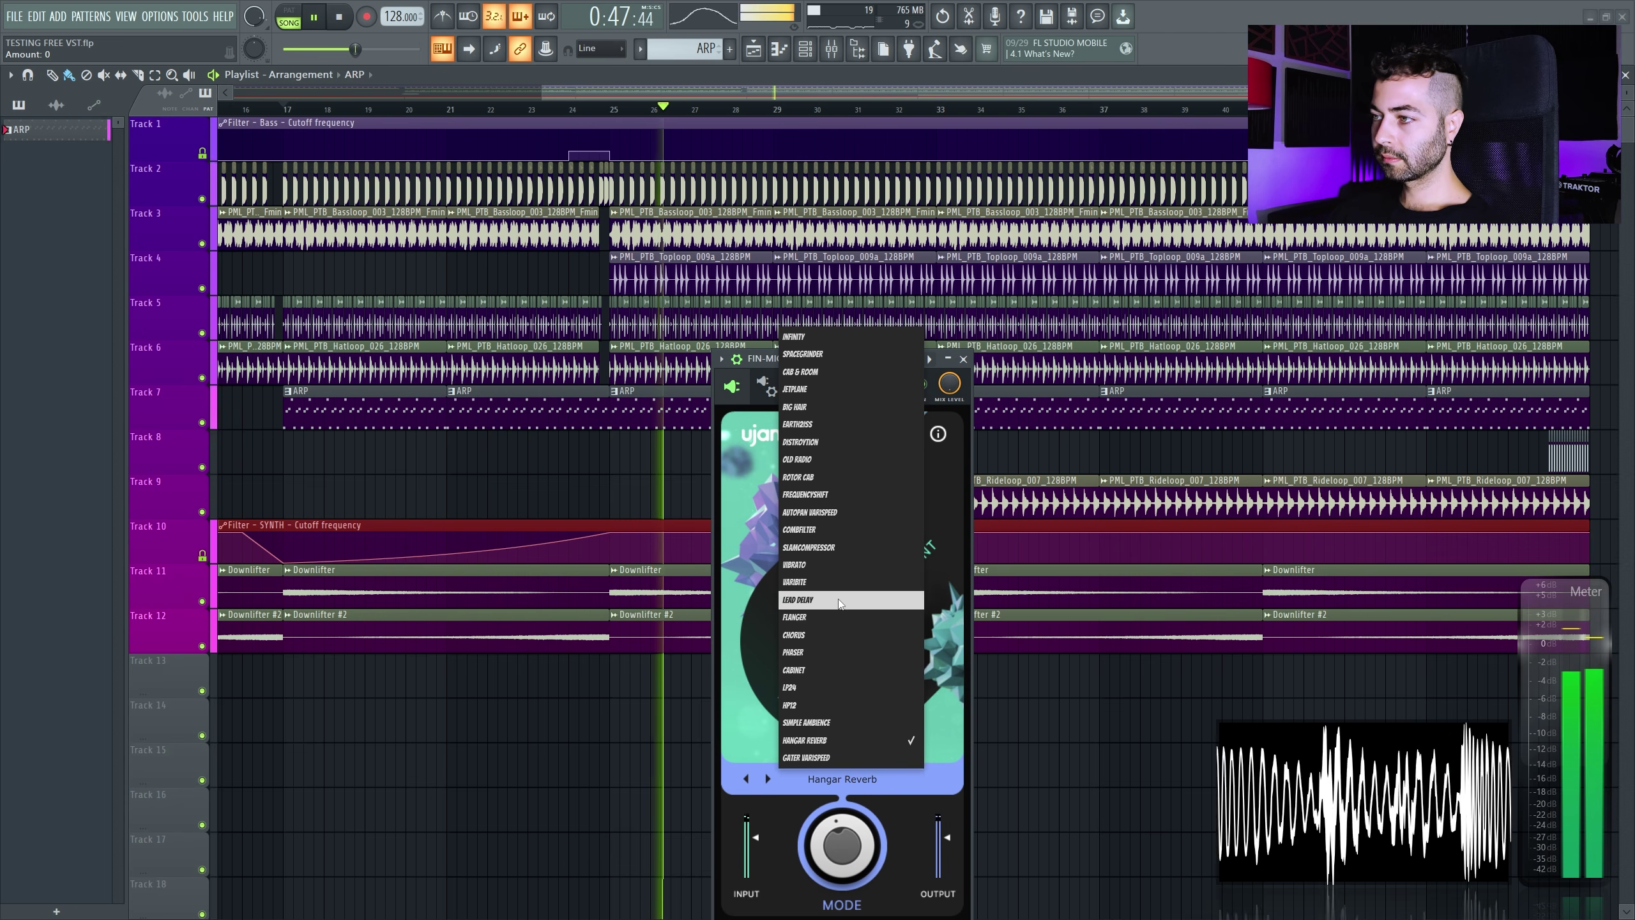
pyautogui.click(830, 529)
pyautogui.moveTo(832, 601); pyautogui.dragTo(830, 543)
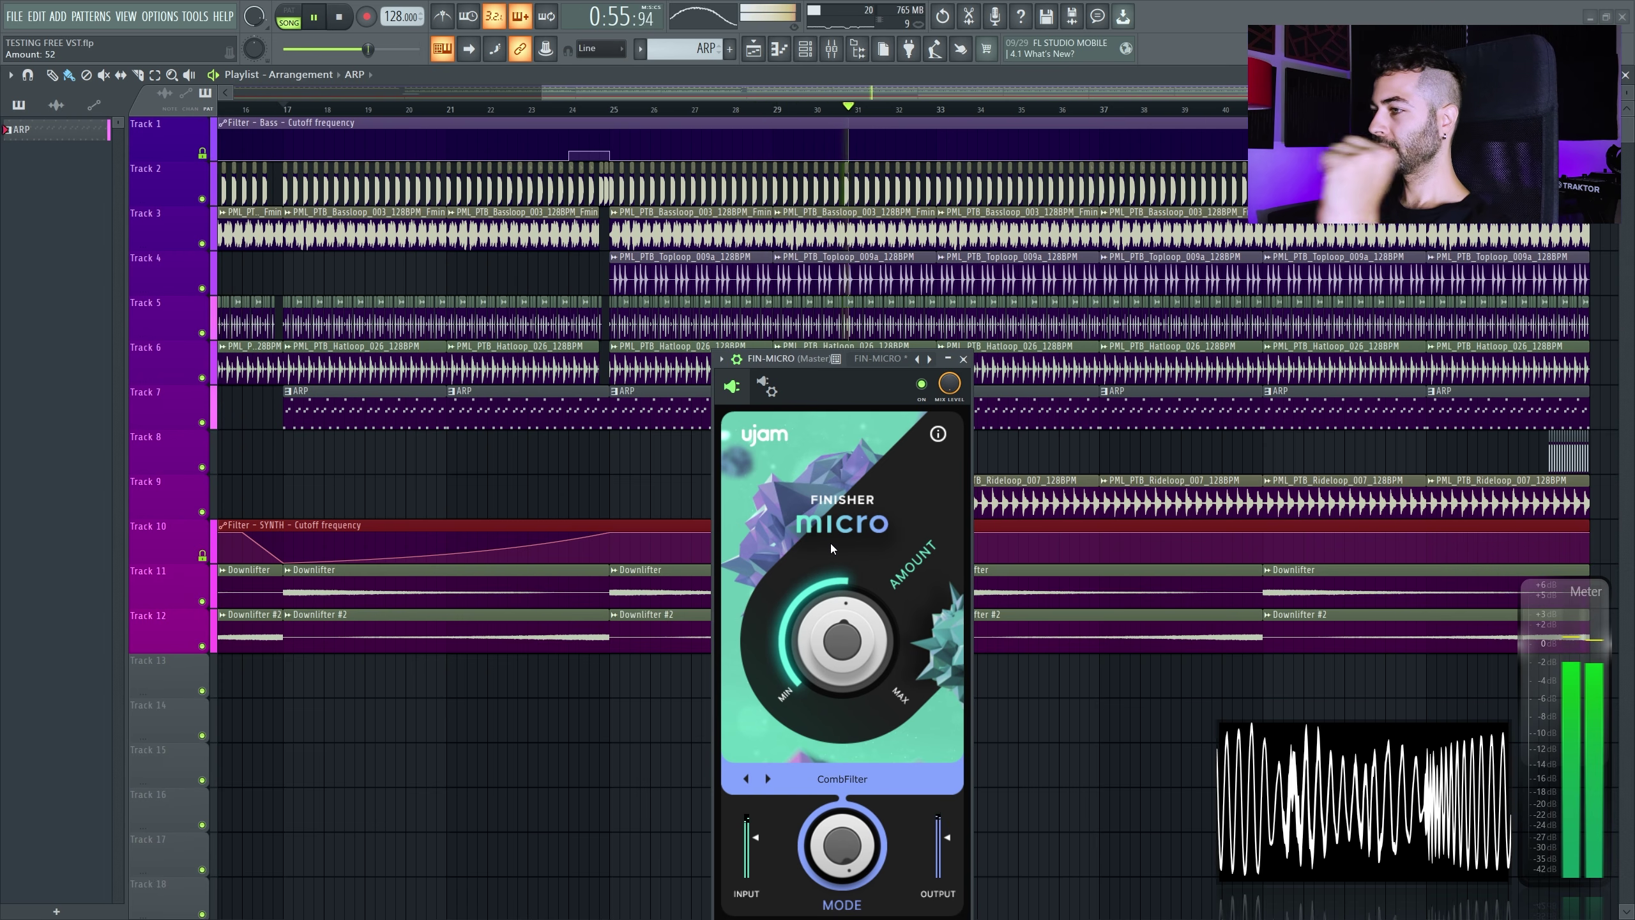
pyautogui.moveTo(831, 543); pyautogui.dragTo(843, 795)
# Audition the full mix through Finisher Micro's Old Radio mode while sweeping Amount, ending at 0
pyautogui.click(843, 780)
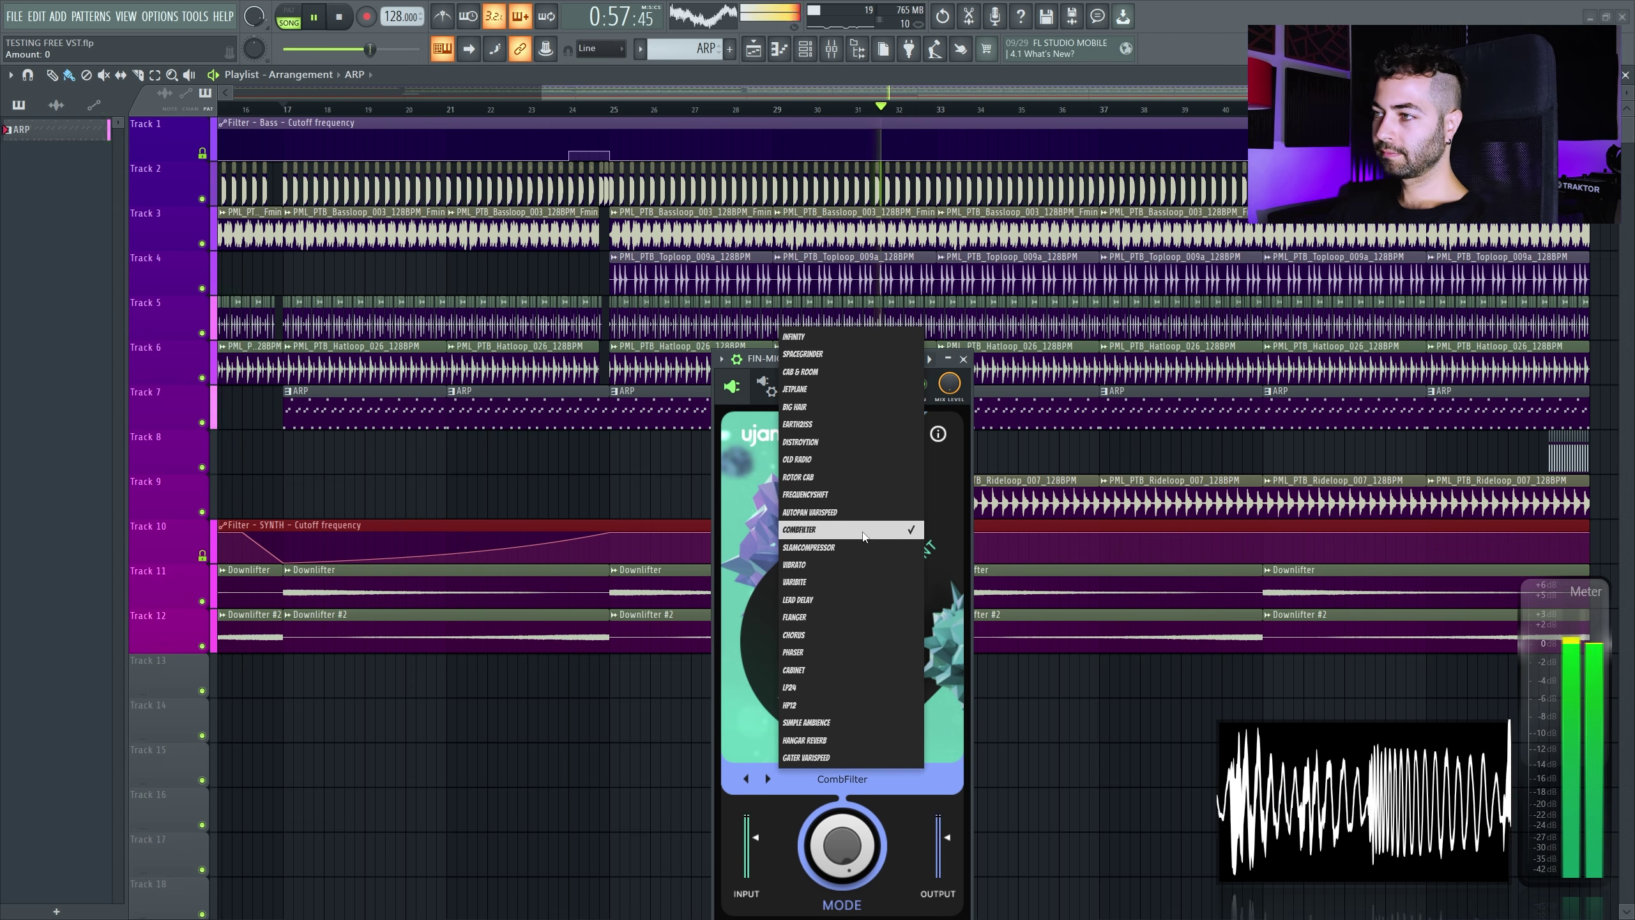
pyautogui.click(846, 461)
pyautogui.moveTo(840, 505); pyautogui.dragTo(852, 780)
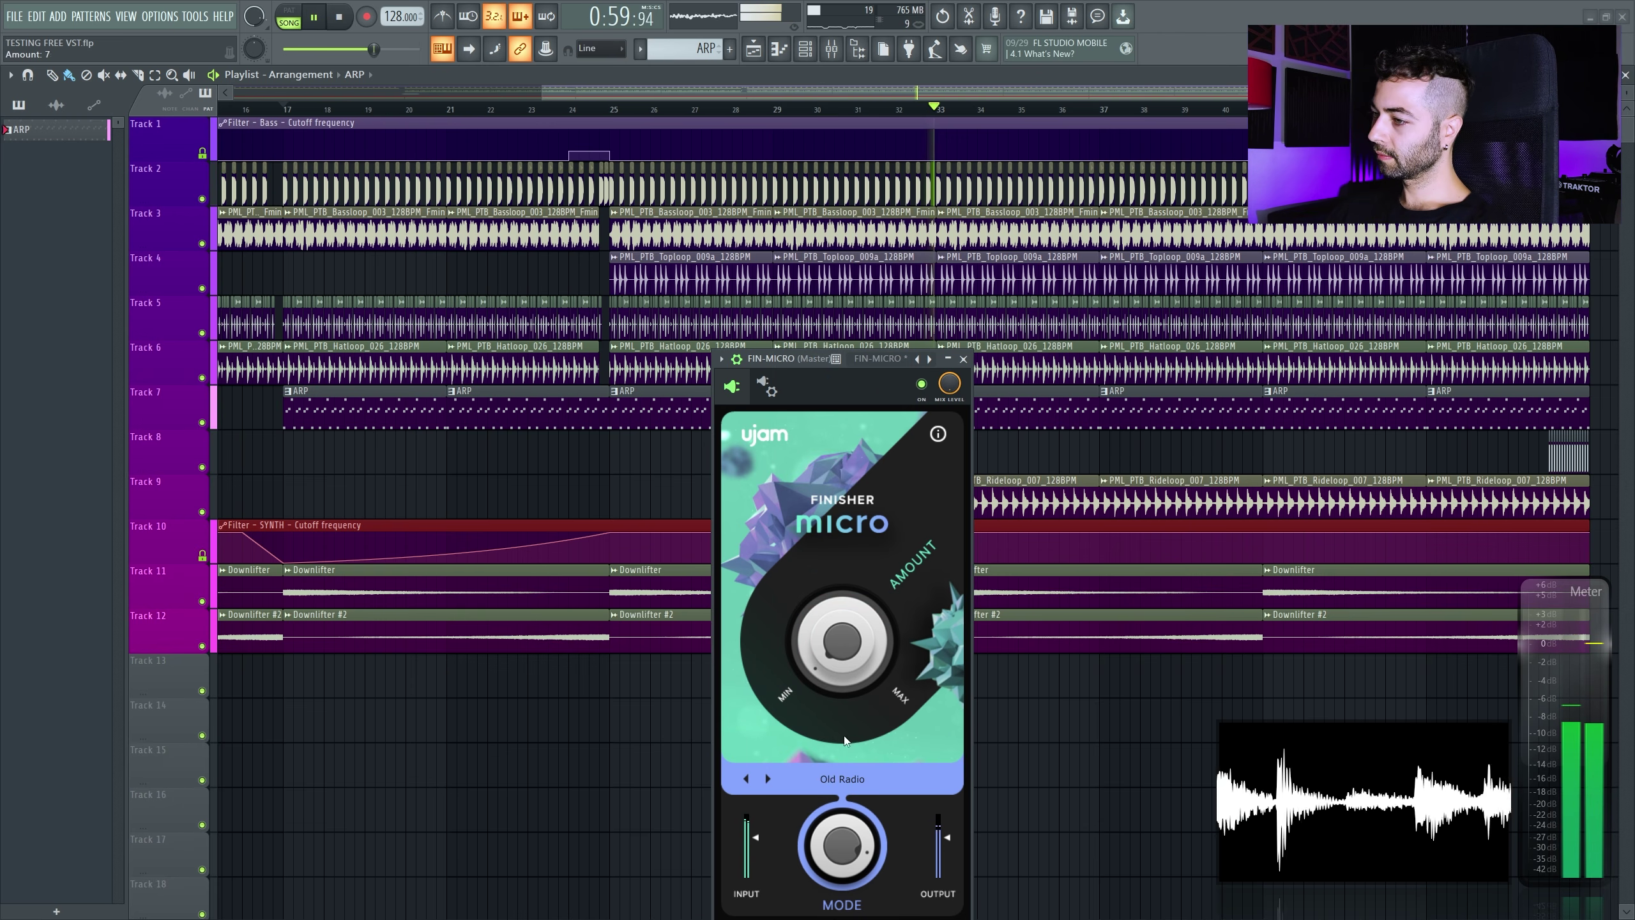
# Audition the full mix through Finisher Micro's Flanger mode, sweeping Amount to 38 and back to 0, and stop playback
pyautogui.click(850, 778)
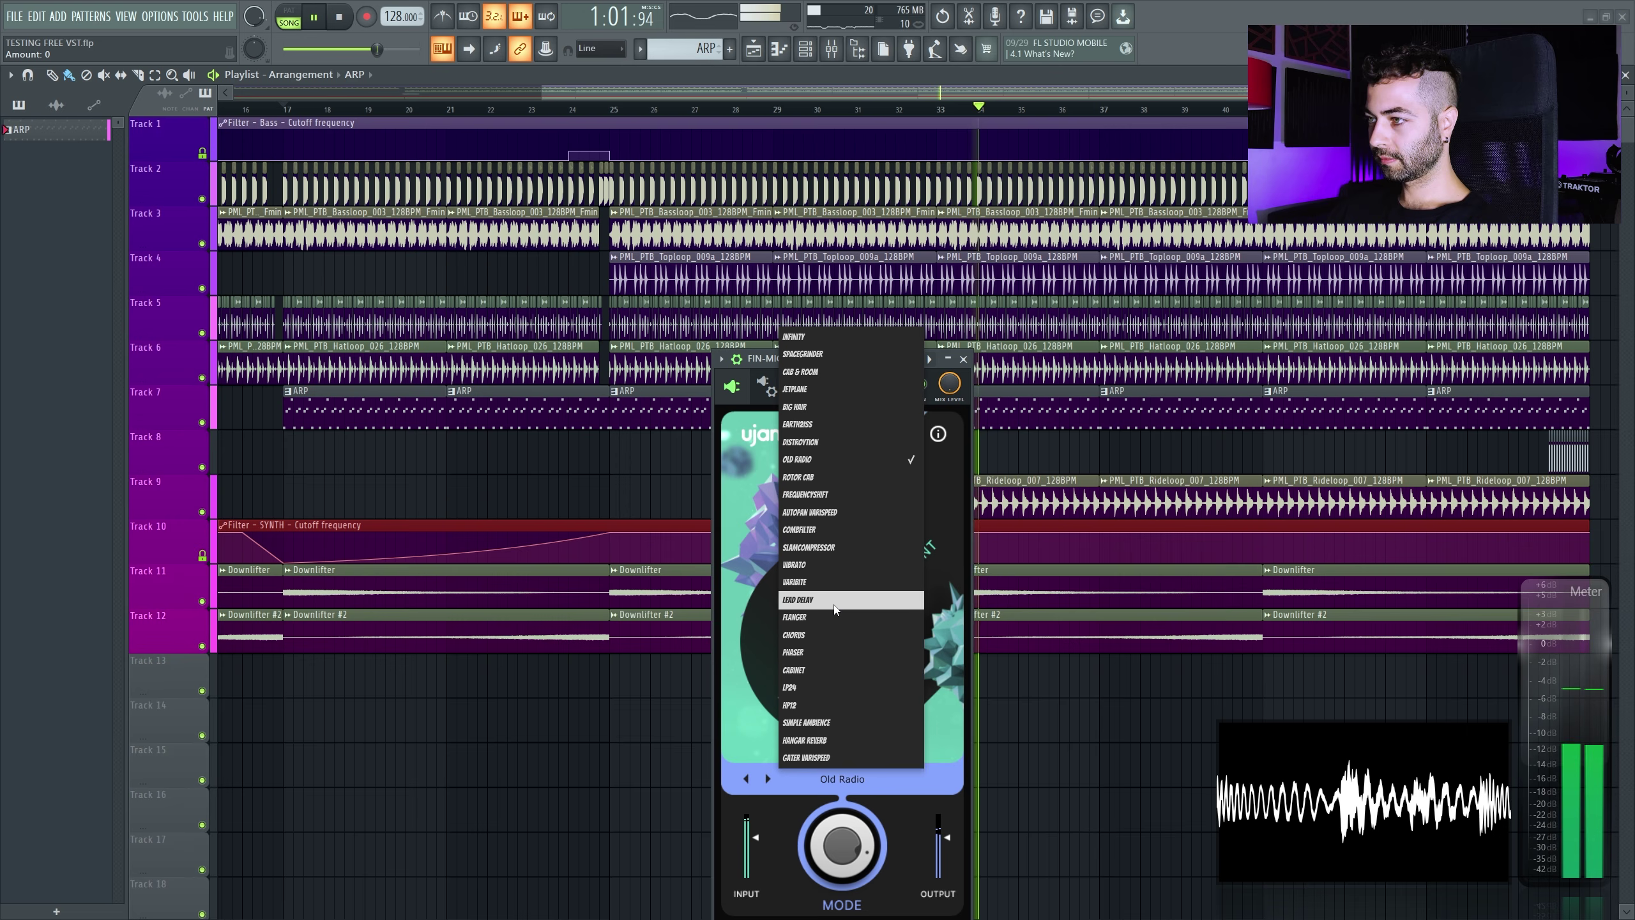
pyautogui.click(833, 620)
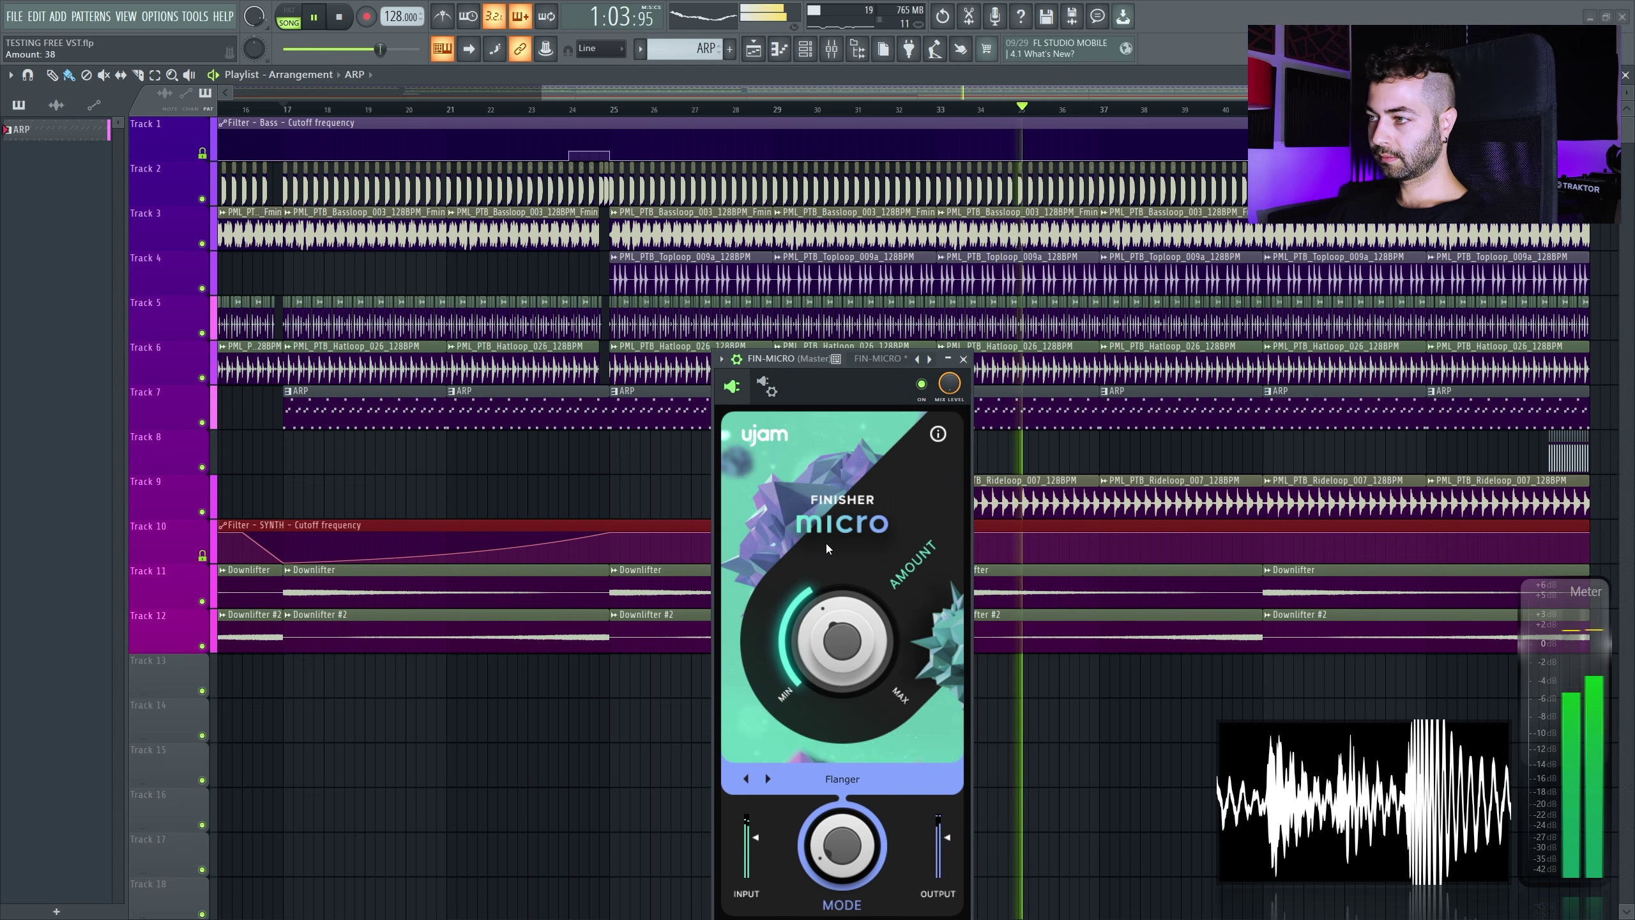
pyautogui.moveTo(825, 542); pyautogui.dragTo(821, 660)
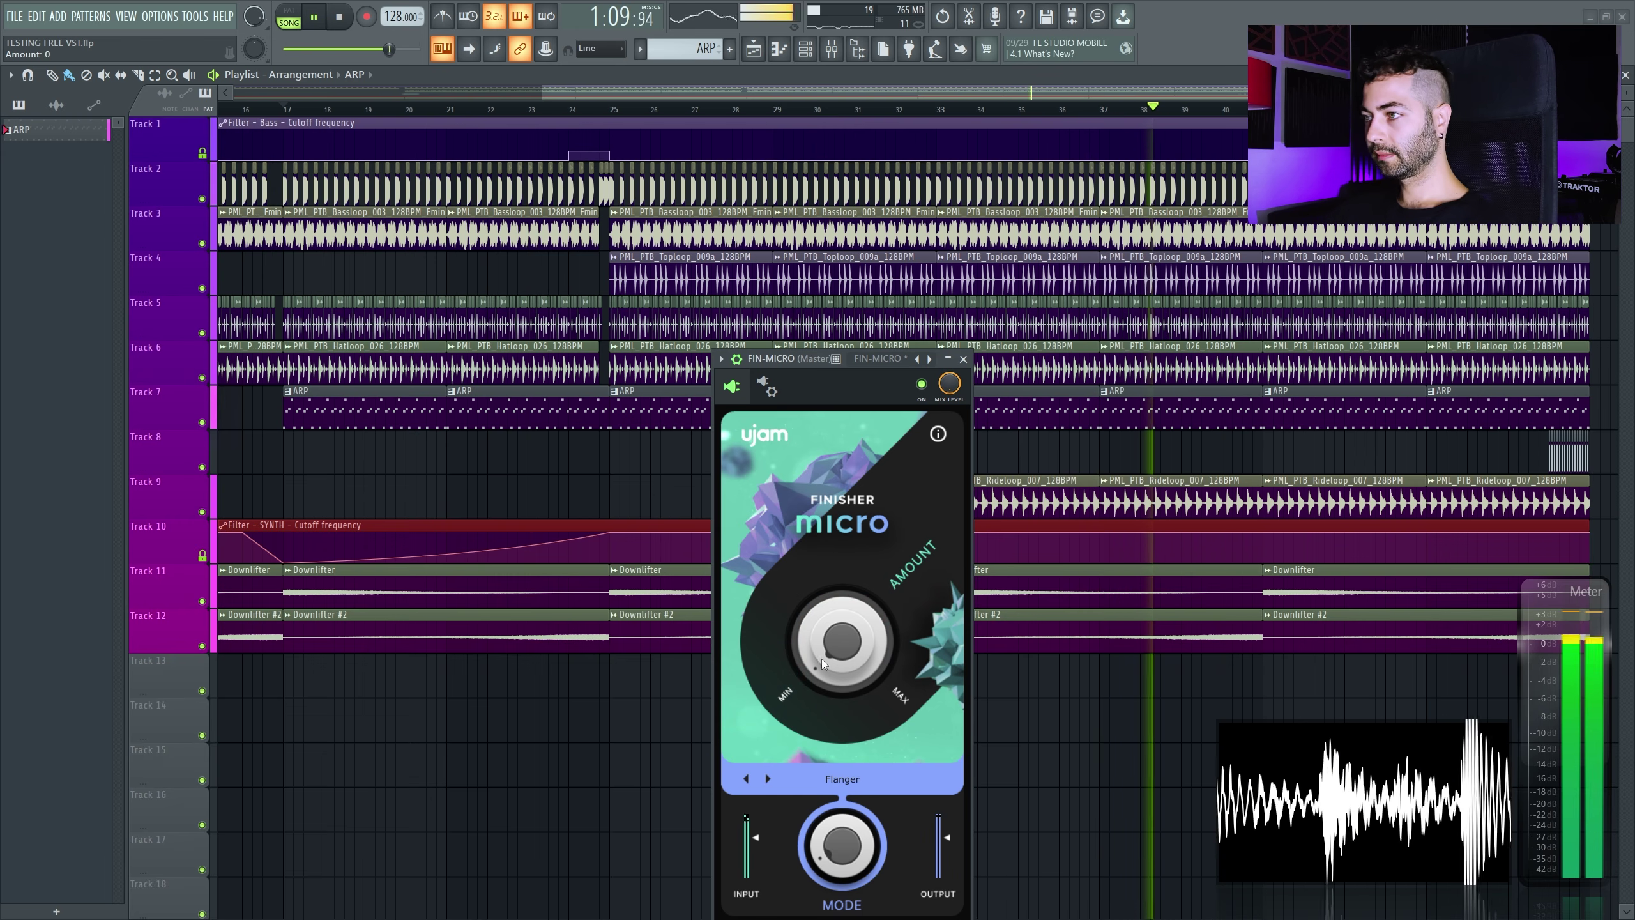
pyautogui.moveTo(813, 358); pyautogui.dragTo(813, 361)
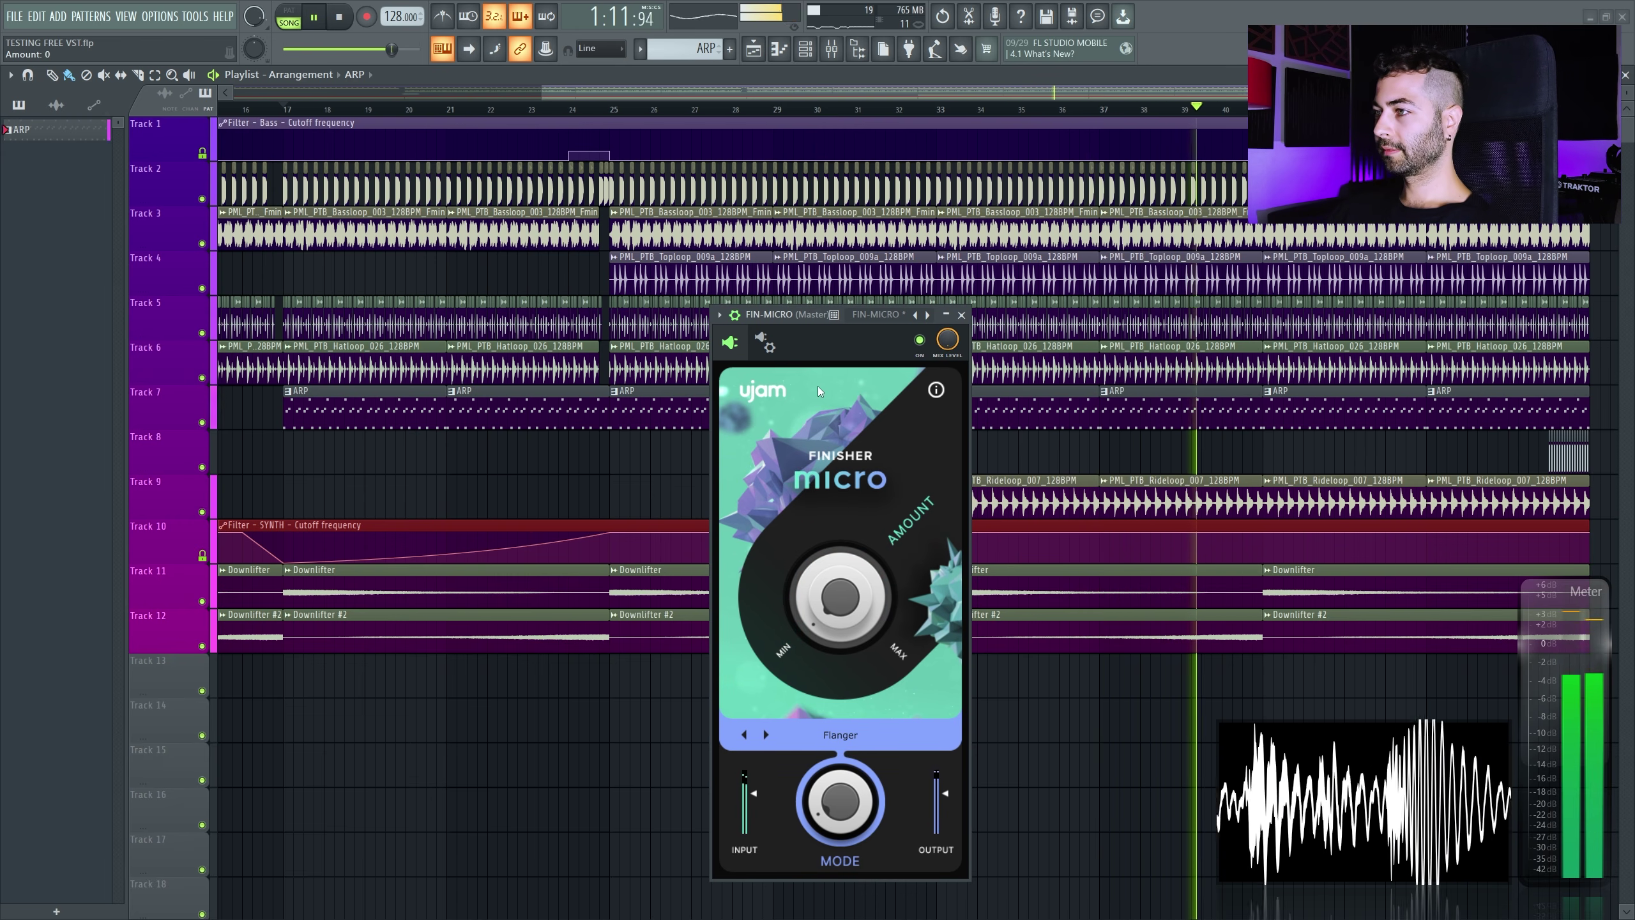
pyautogui.press('space')
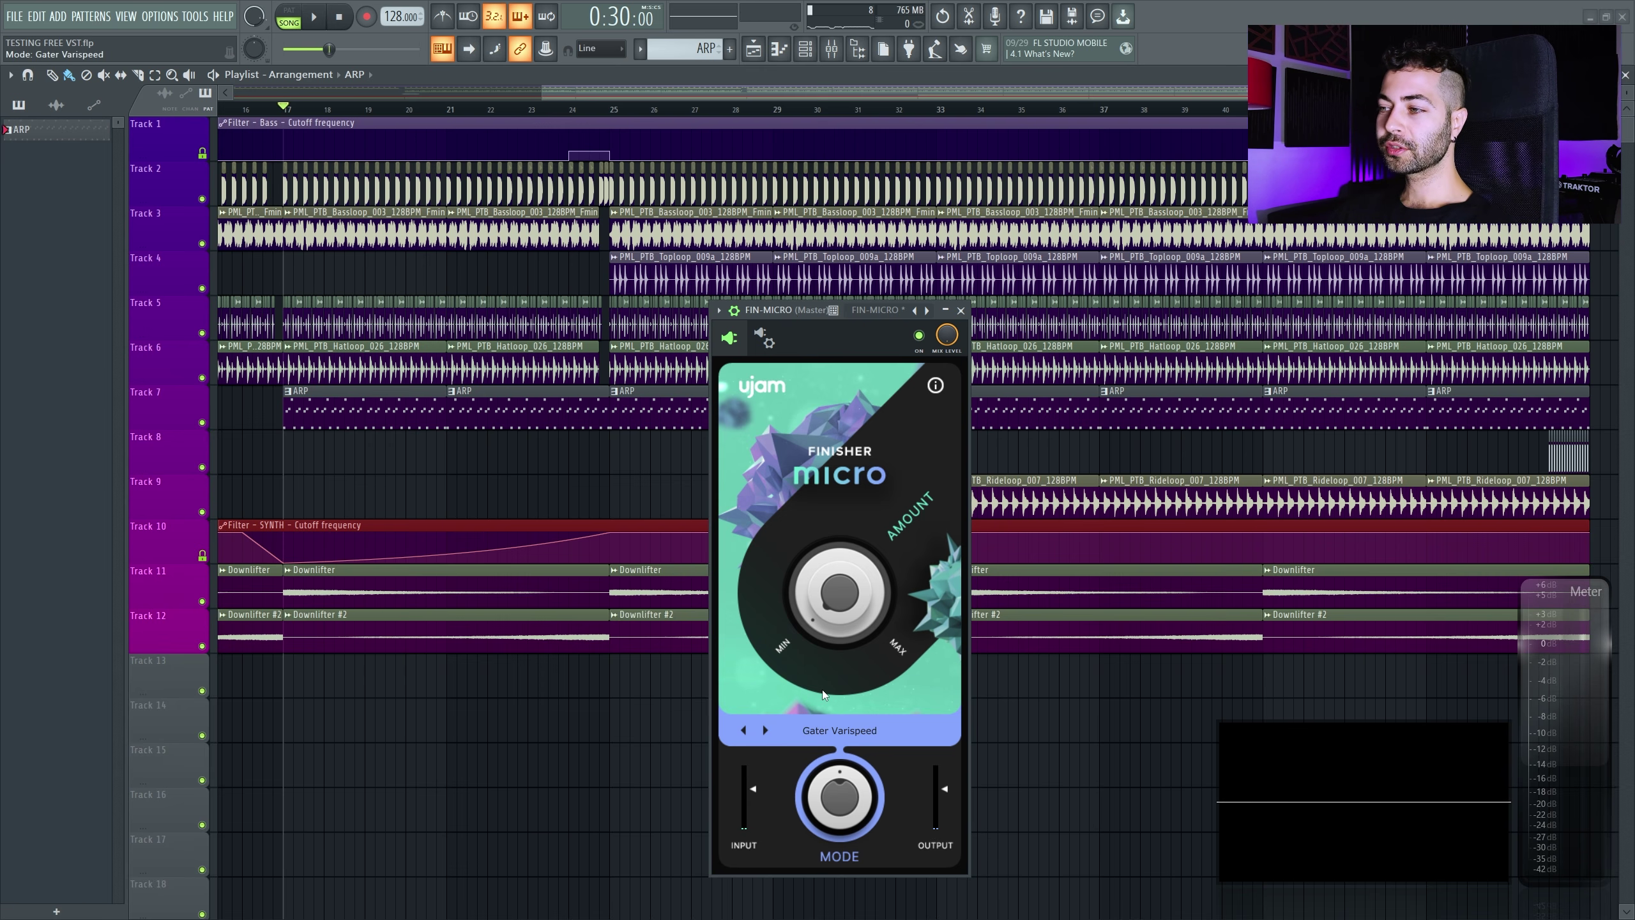
# Set the Master Finisher Micro to Infinity mode with Amount at 37 and look through its list of modes
pyautogui.moveTo(824, 695); pyautogui.dragTo(901, 774)
pyautogui.moveTo(848, 599); pyautogui.dragTo(833, 531)
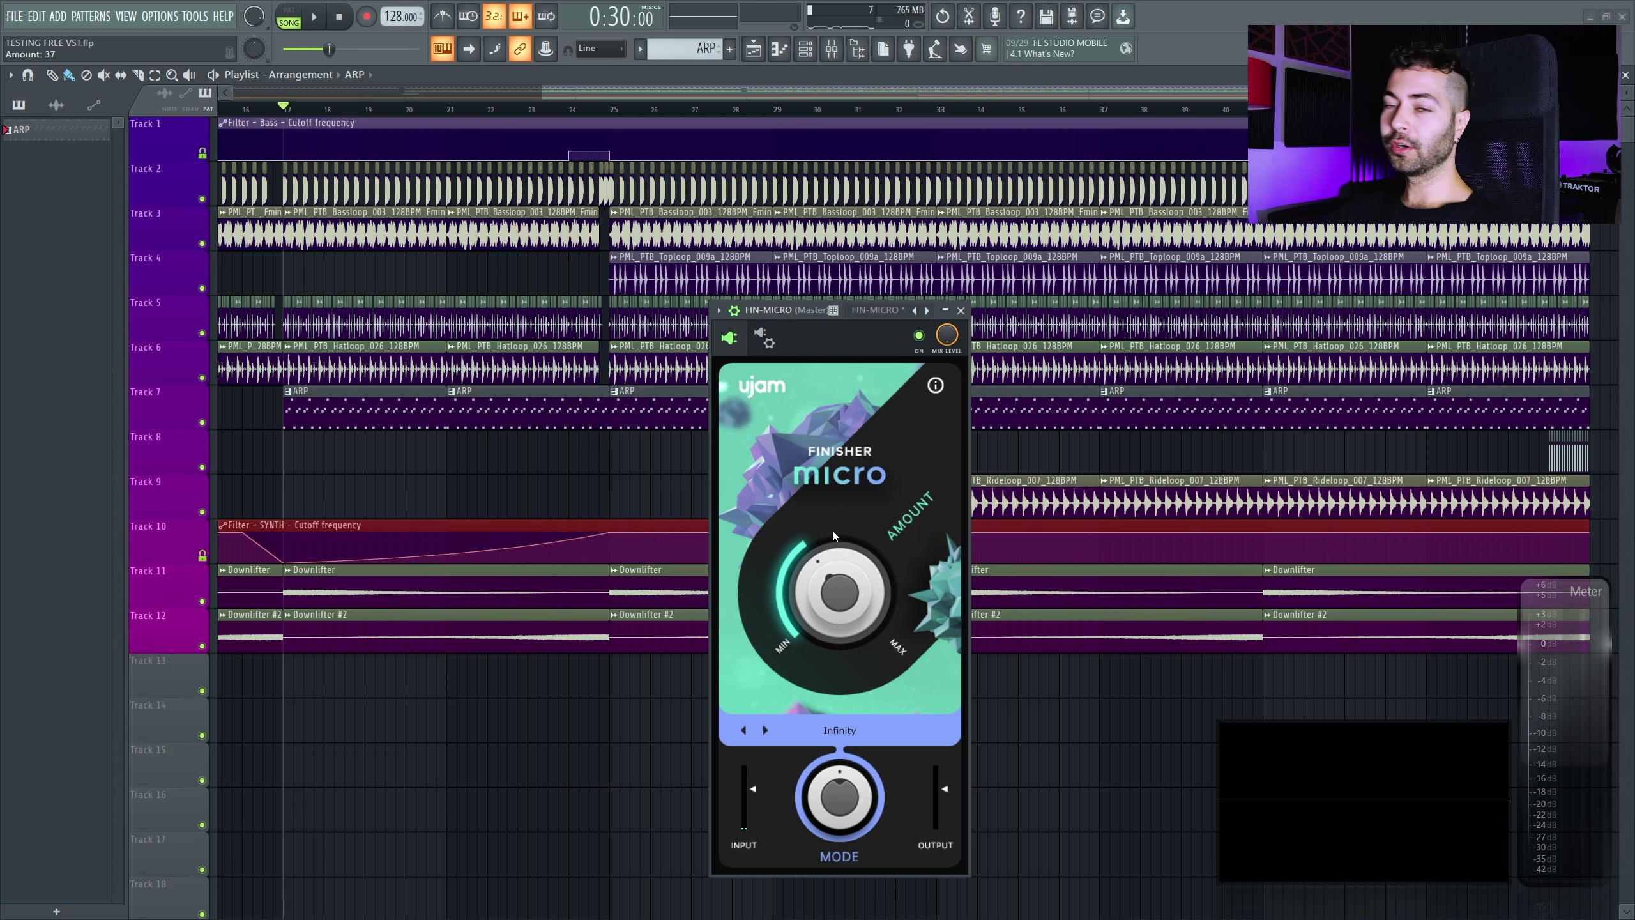
pyautogui.click(824, 733)
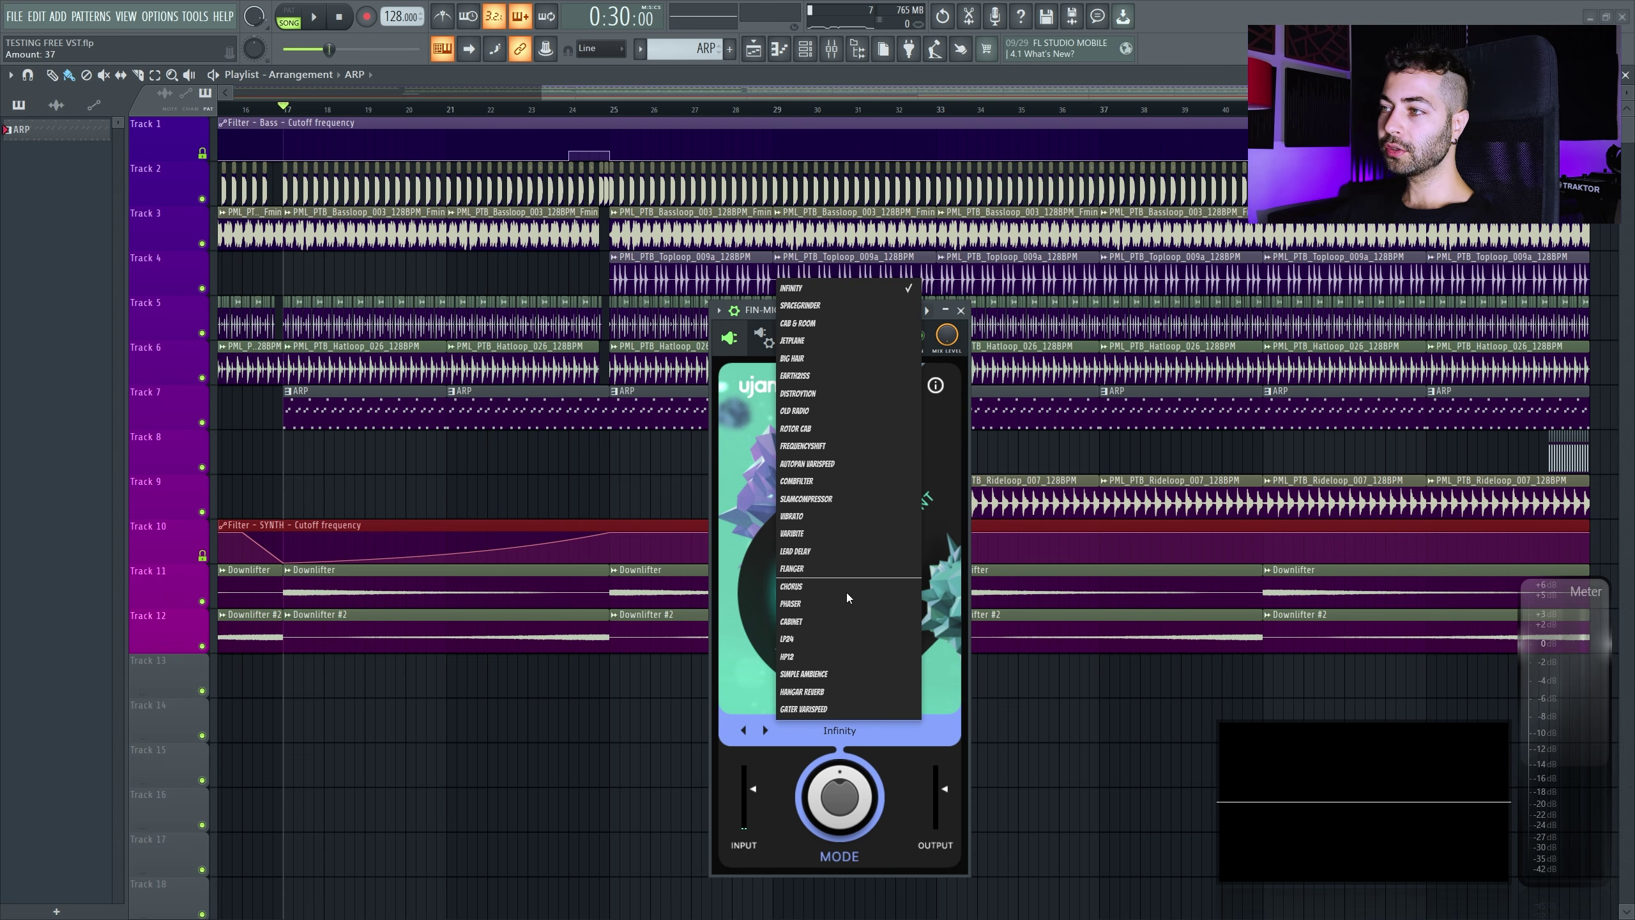
pyautogui.click(920, 738)
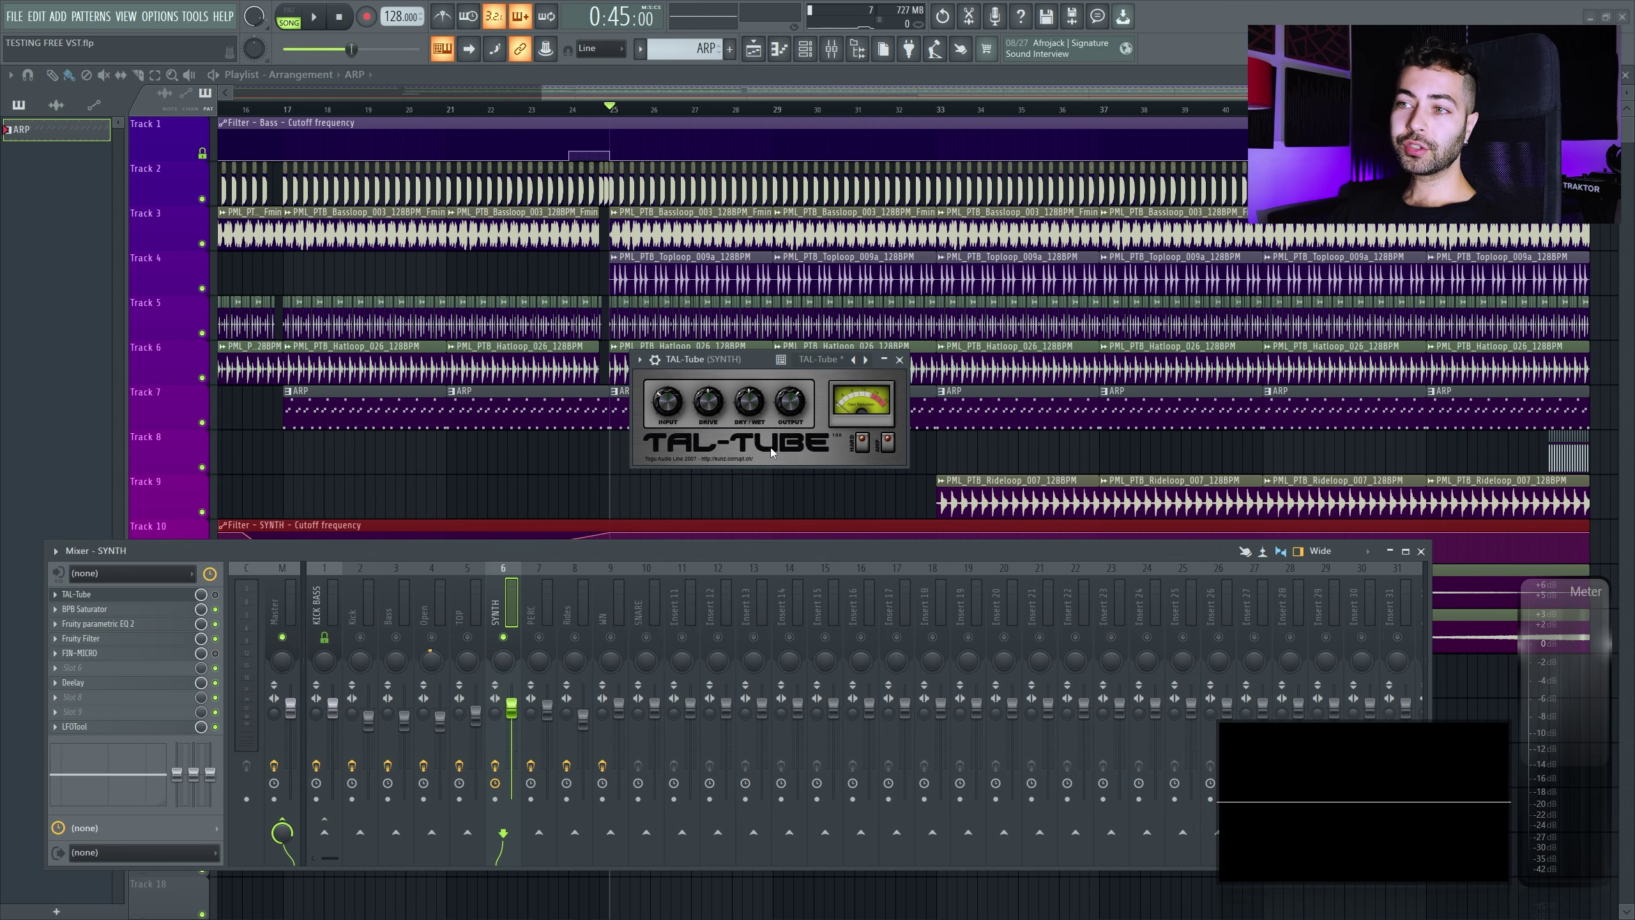
# Review BPB Saturator's settings on the SYNTH mixer track, close and bypass it, and enable TAL-Tube instead
pyautogui.click(119, 610)
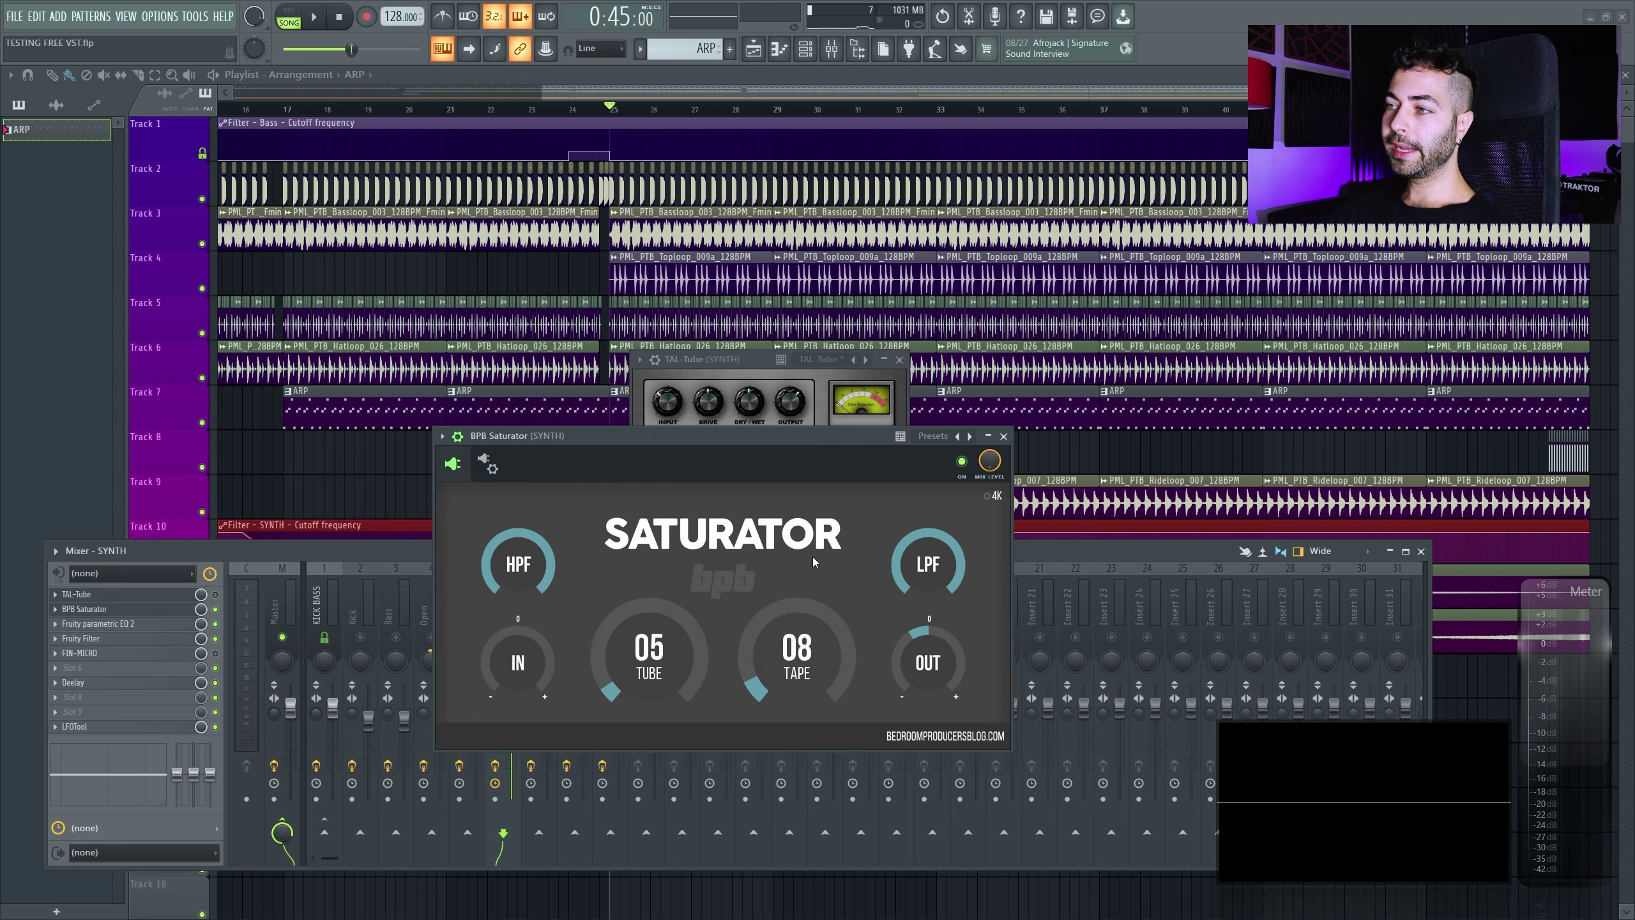
pyautogui.click(1004, 437)
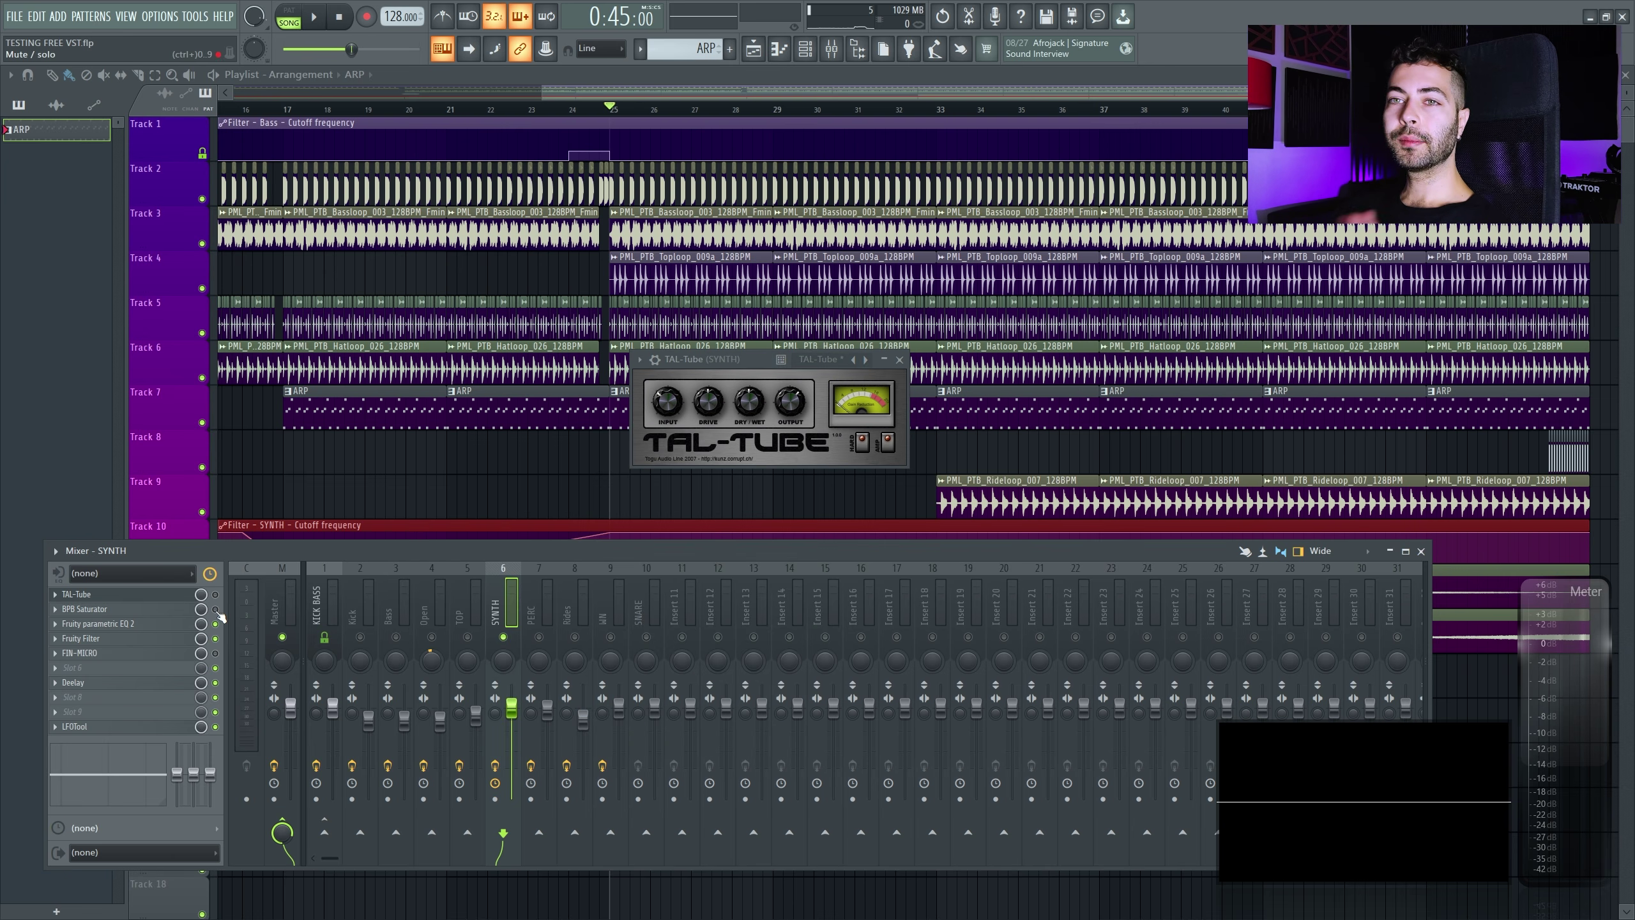
pyautogui.moveTo(695, 363); pyautogui.dragTo(686, 390)
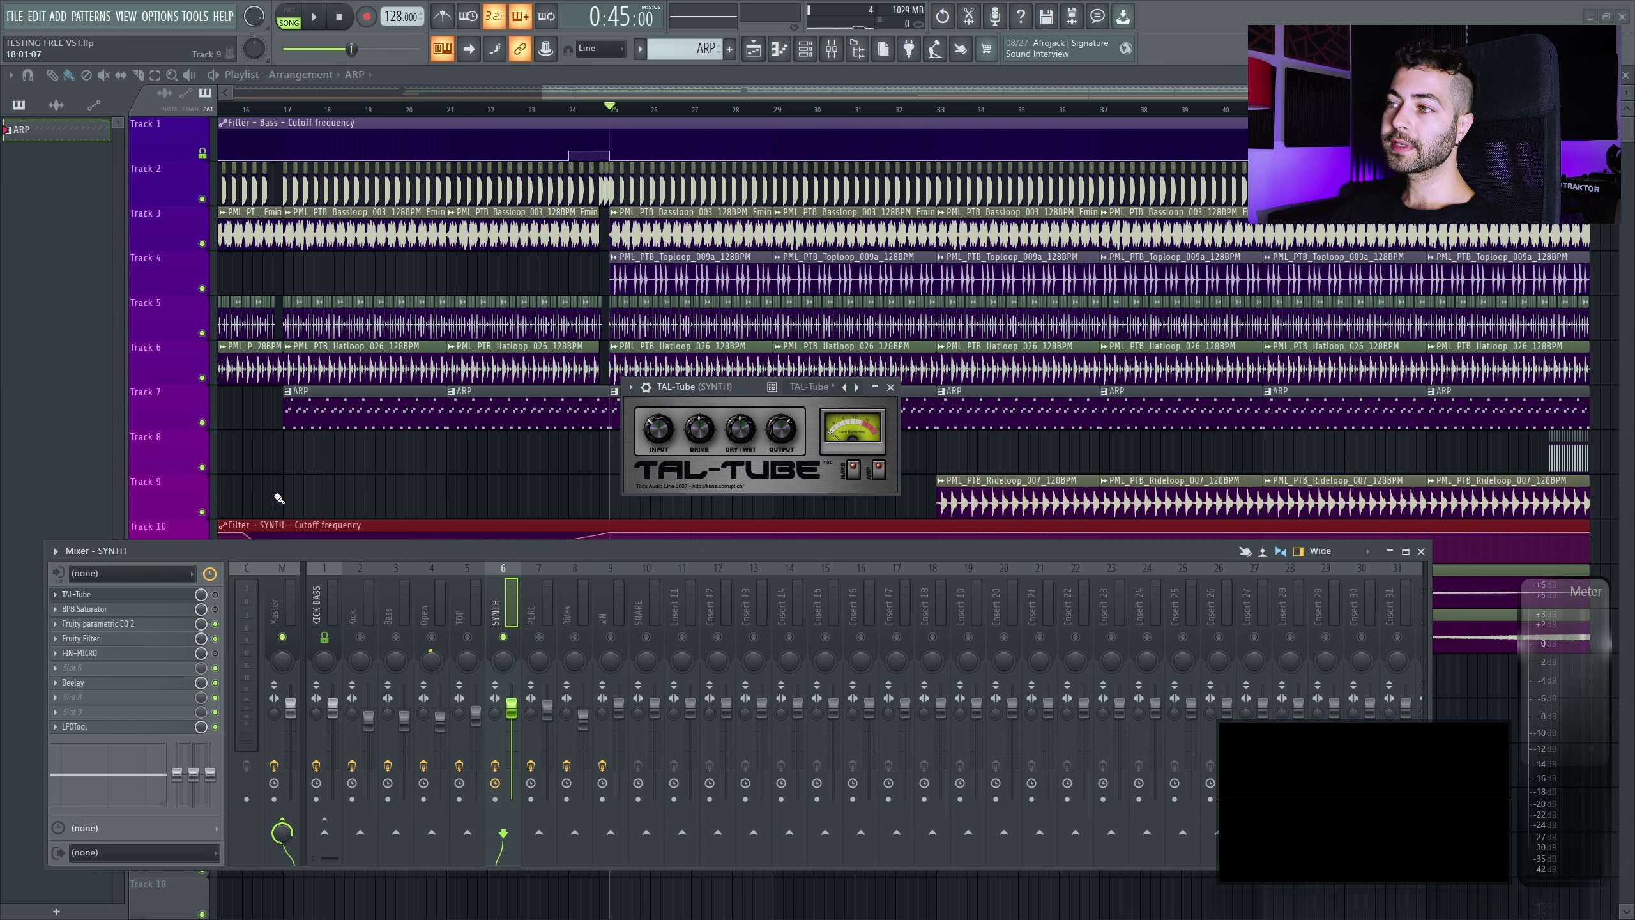
pyautogui.click(216, 594)
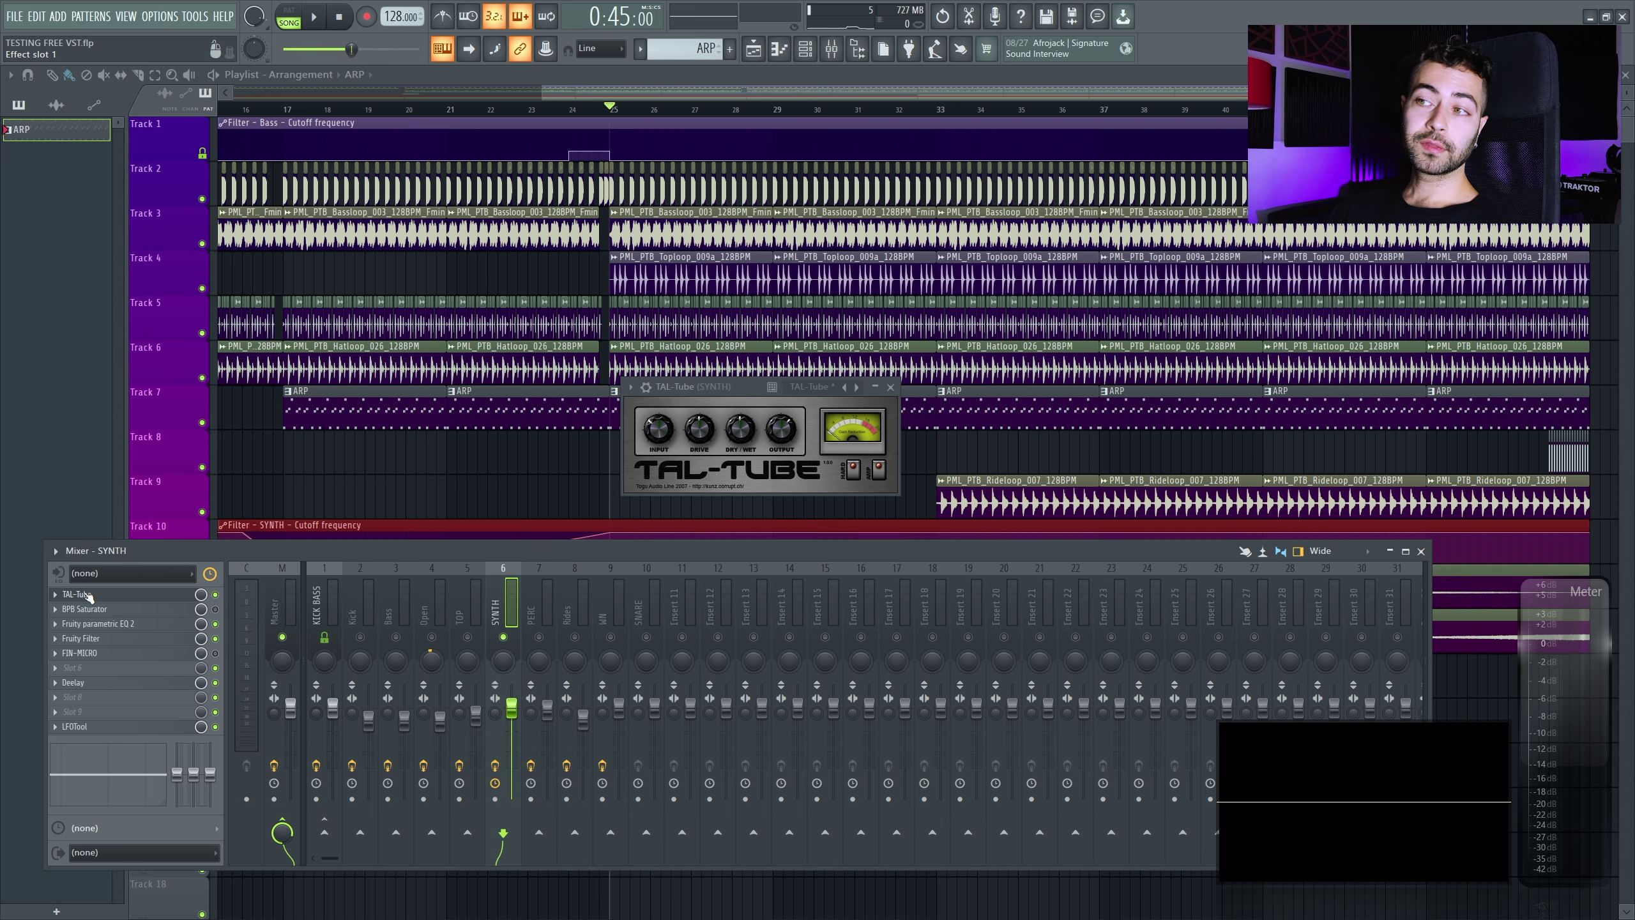
# Audition the soloed synth through TAL-Tube, varying Drive and toggling the effect's bypass for comparison, and stop playback
pyautogui.moveTo(683, 424); pyautogui.dragTo(681, 430)
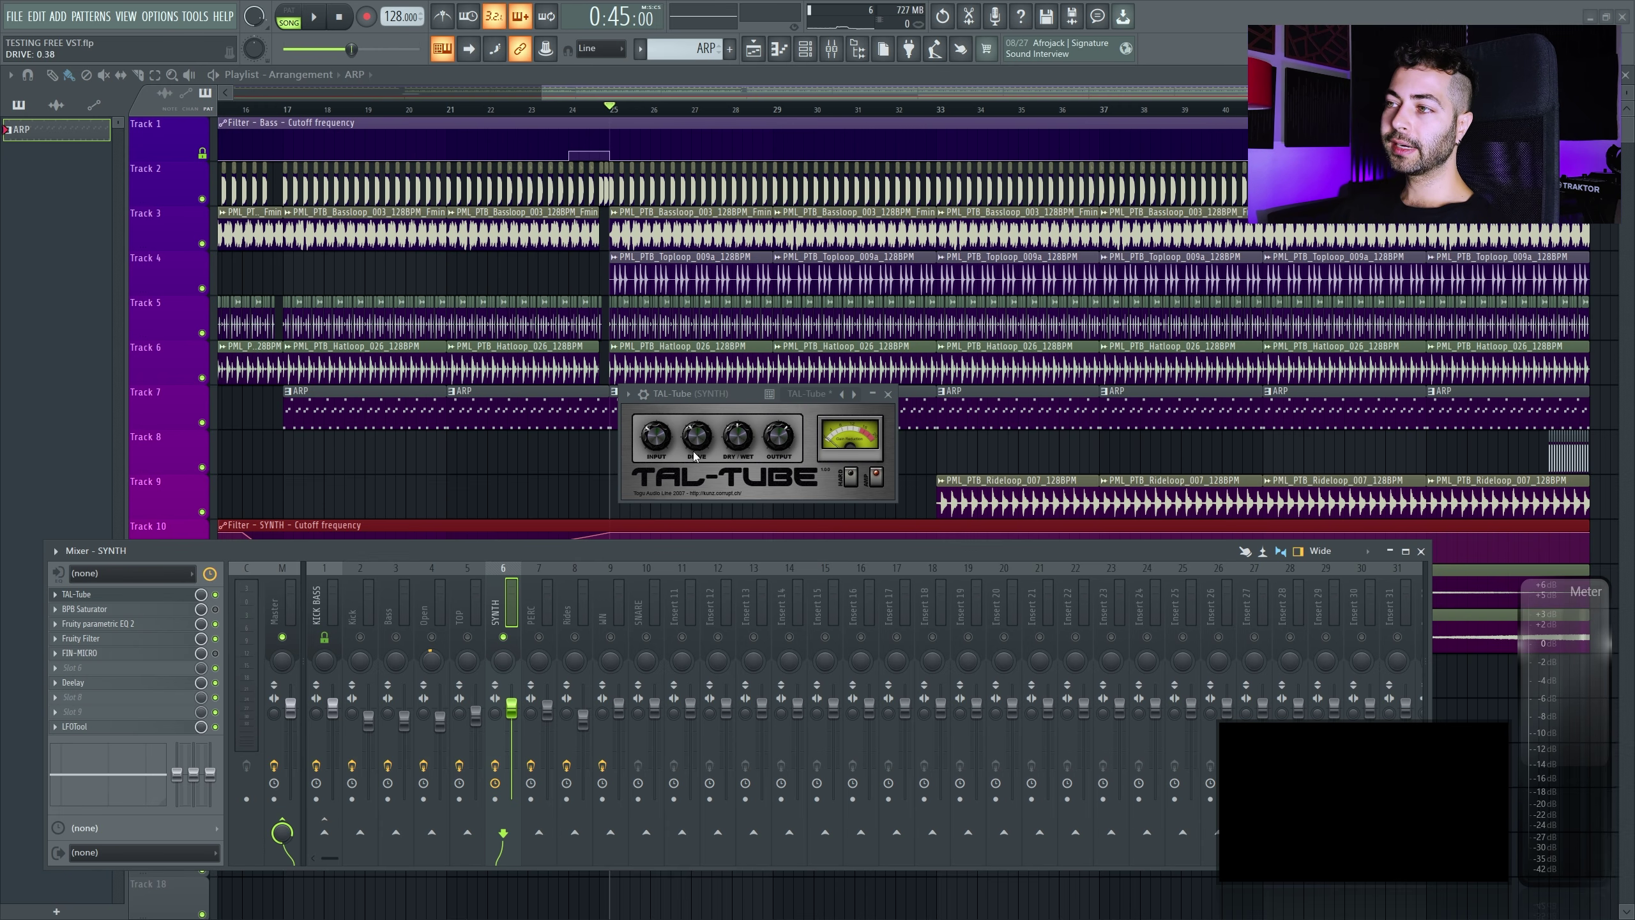
pyautogui.moveTo(694, 441); pyautogui.dragTo(693, 441)
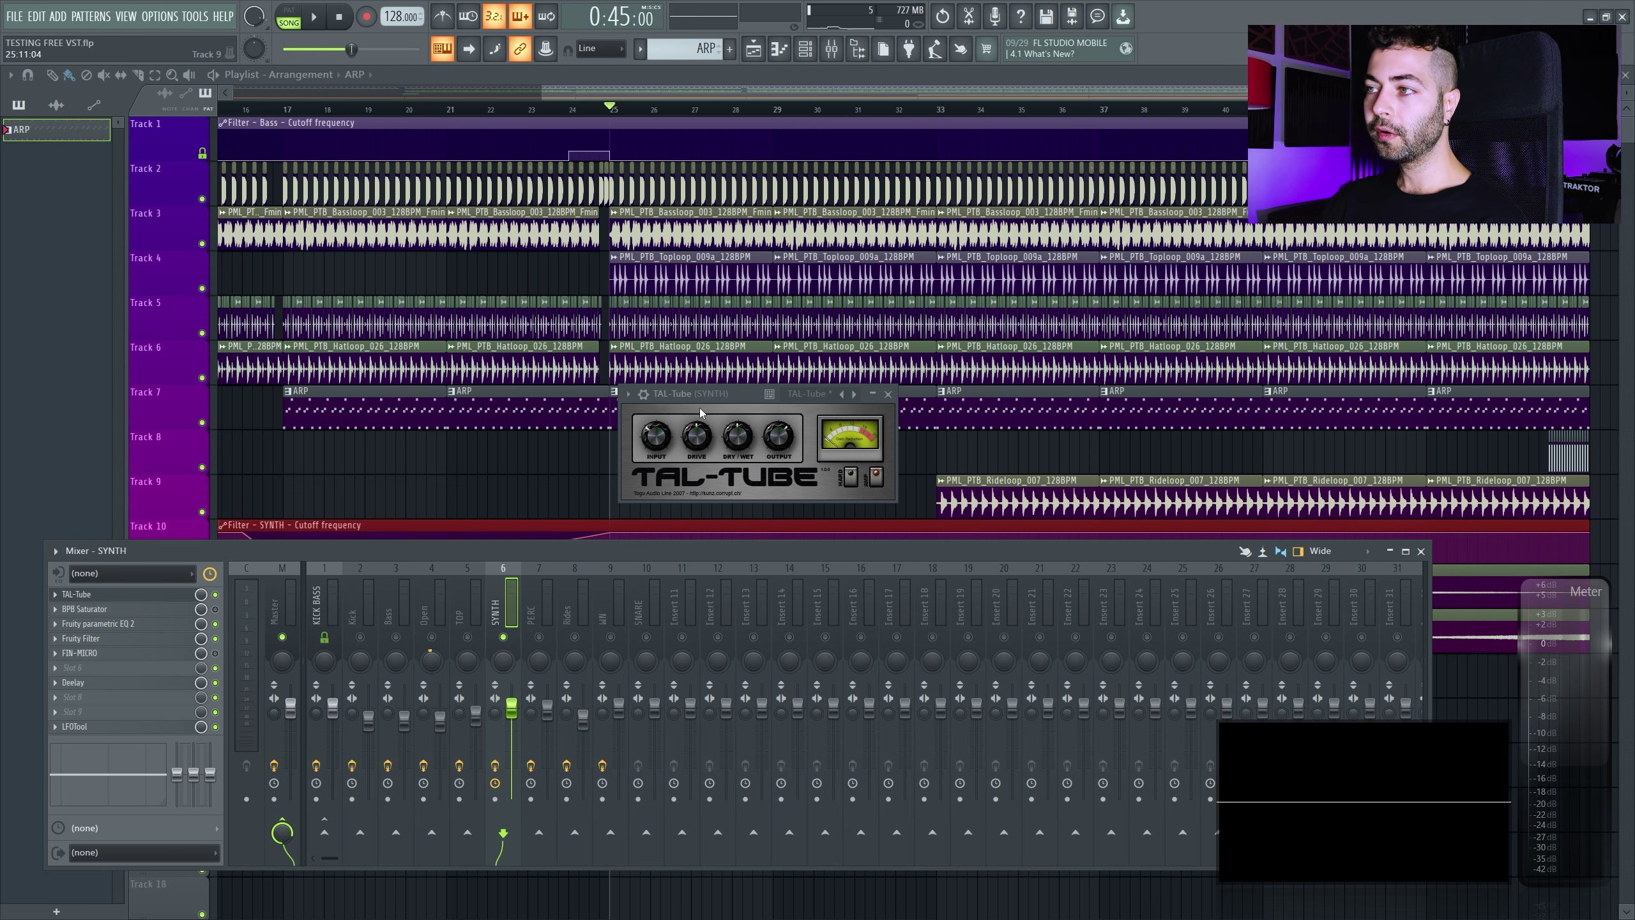
pyautogui.press('space')
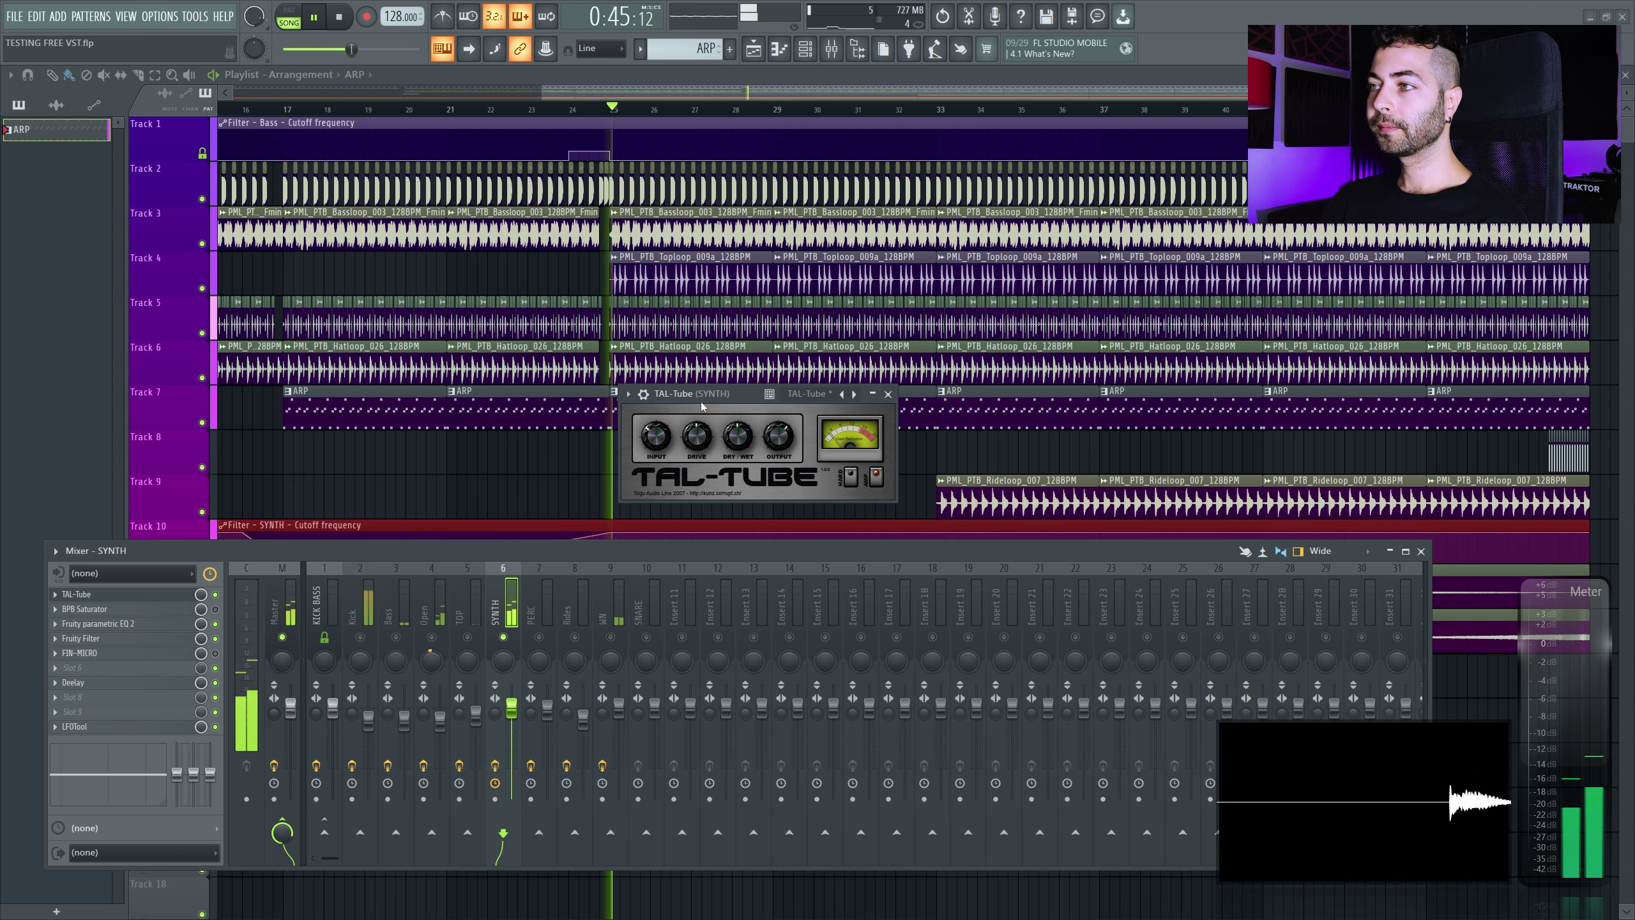
pyautogui.click(215, 594)
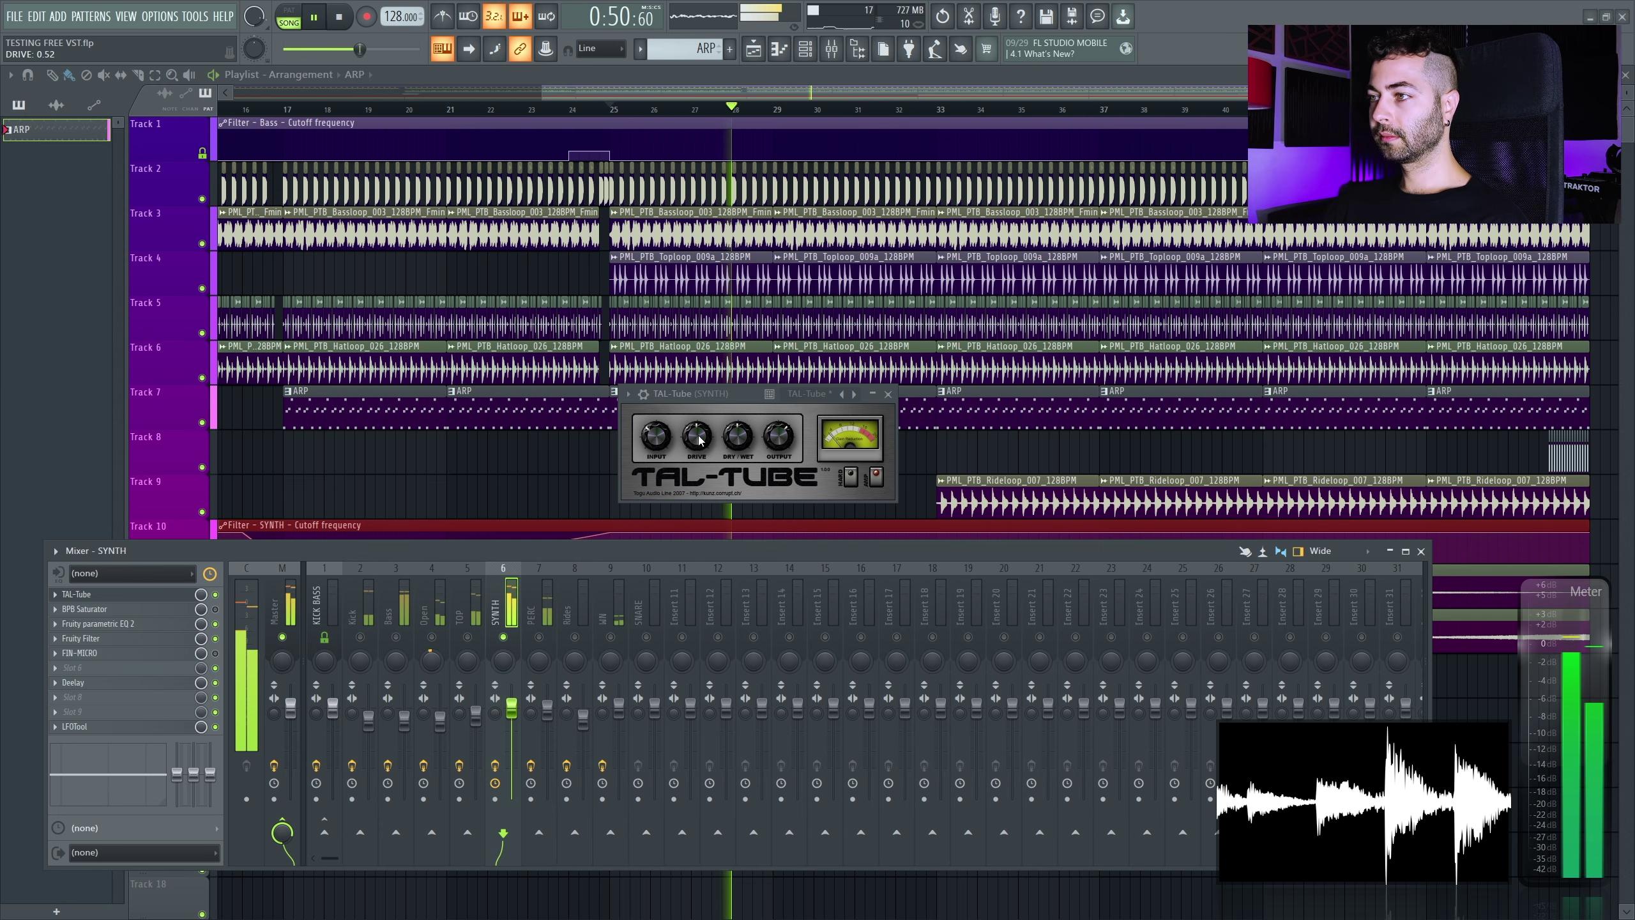
pyautogui.moveTo(700, 440)
pyautogui.mouseDown()
pyautogui.moveTo(701, 361)
pyautogui.moveTo(718, 556)
pyautogui.moveTo(694, 415)
pyautogui.mouseUp()
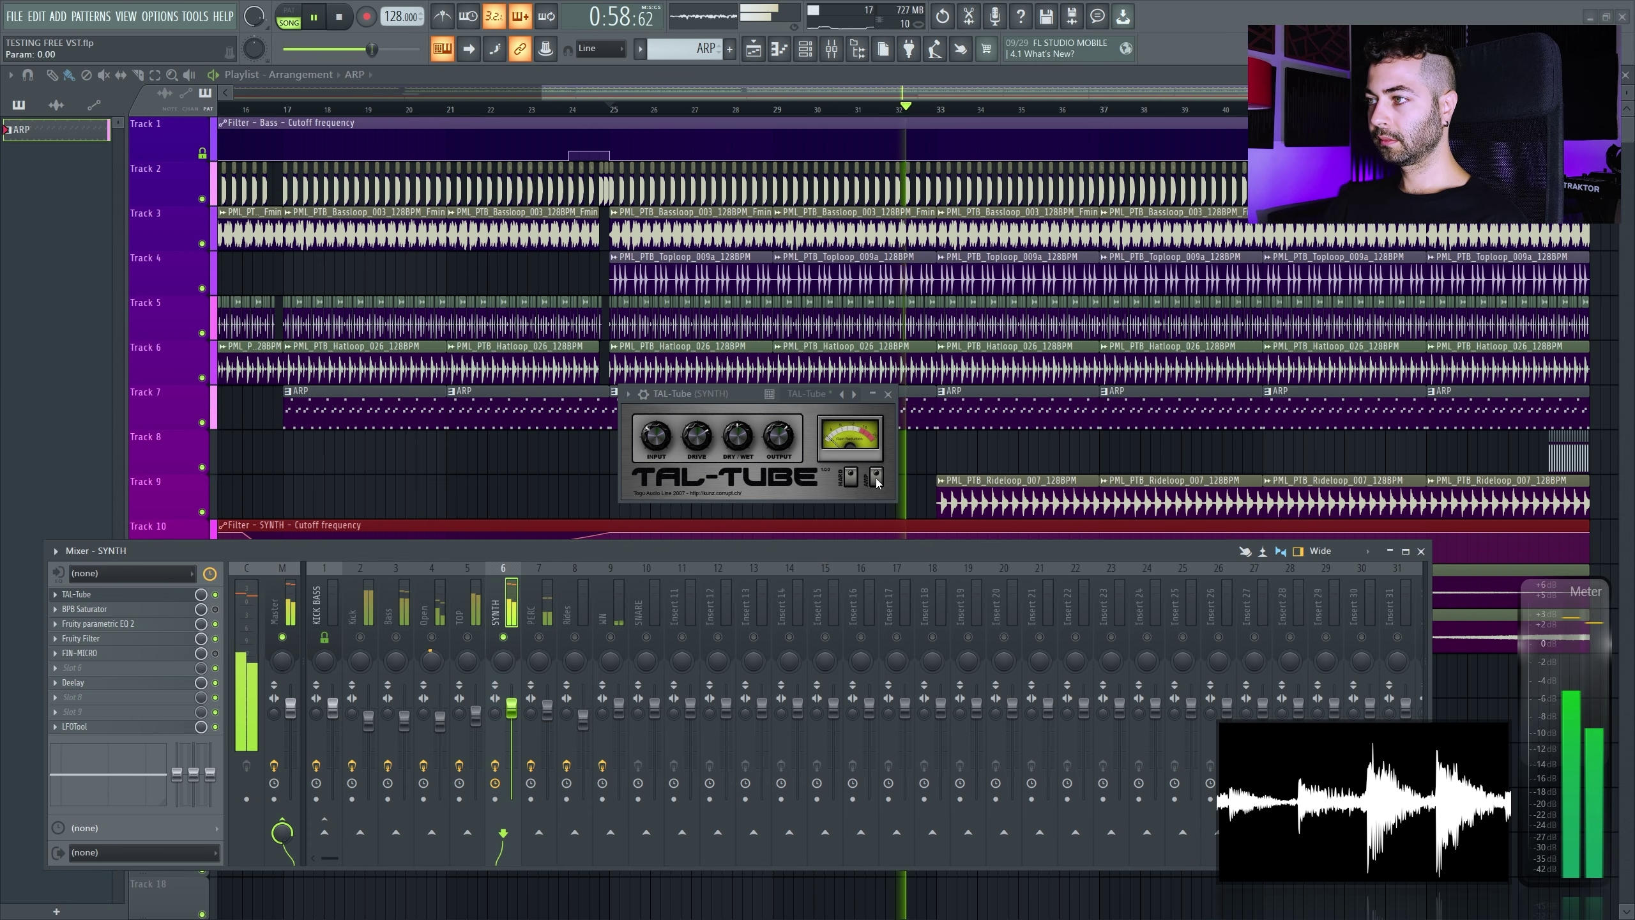
pyautogui.click(851, 478)
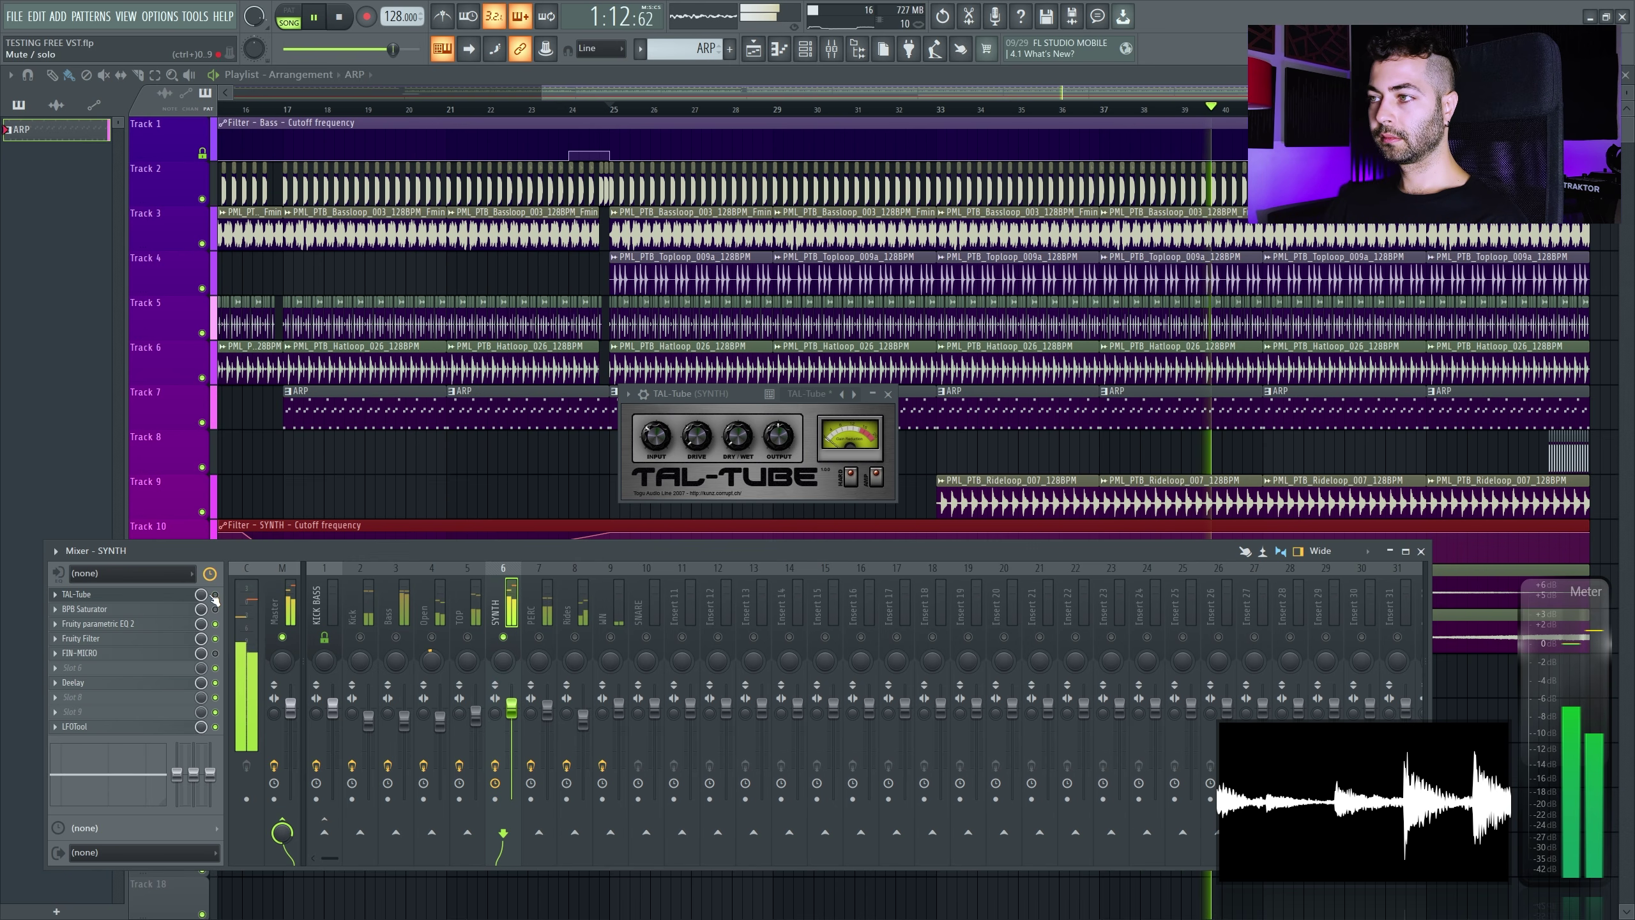
pyautogui.click(339, 16)
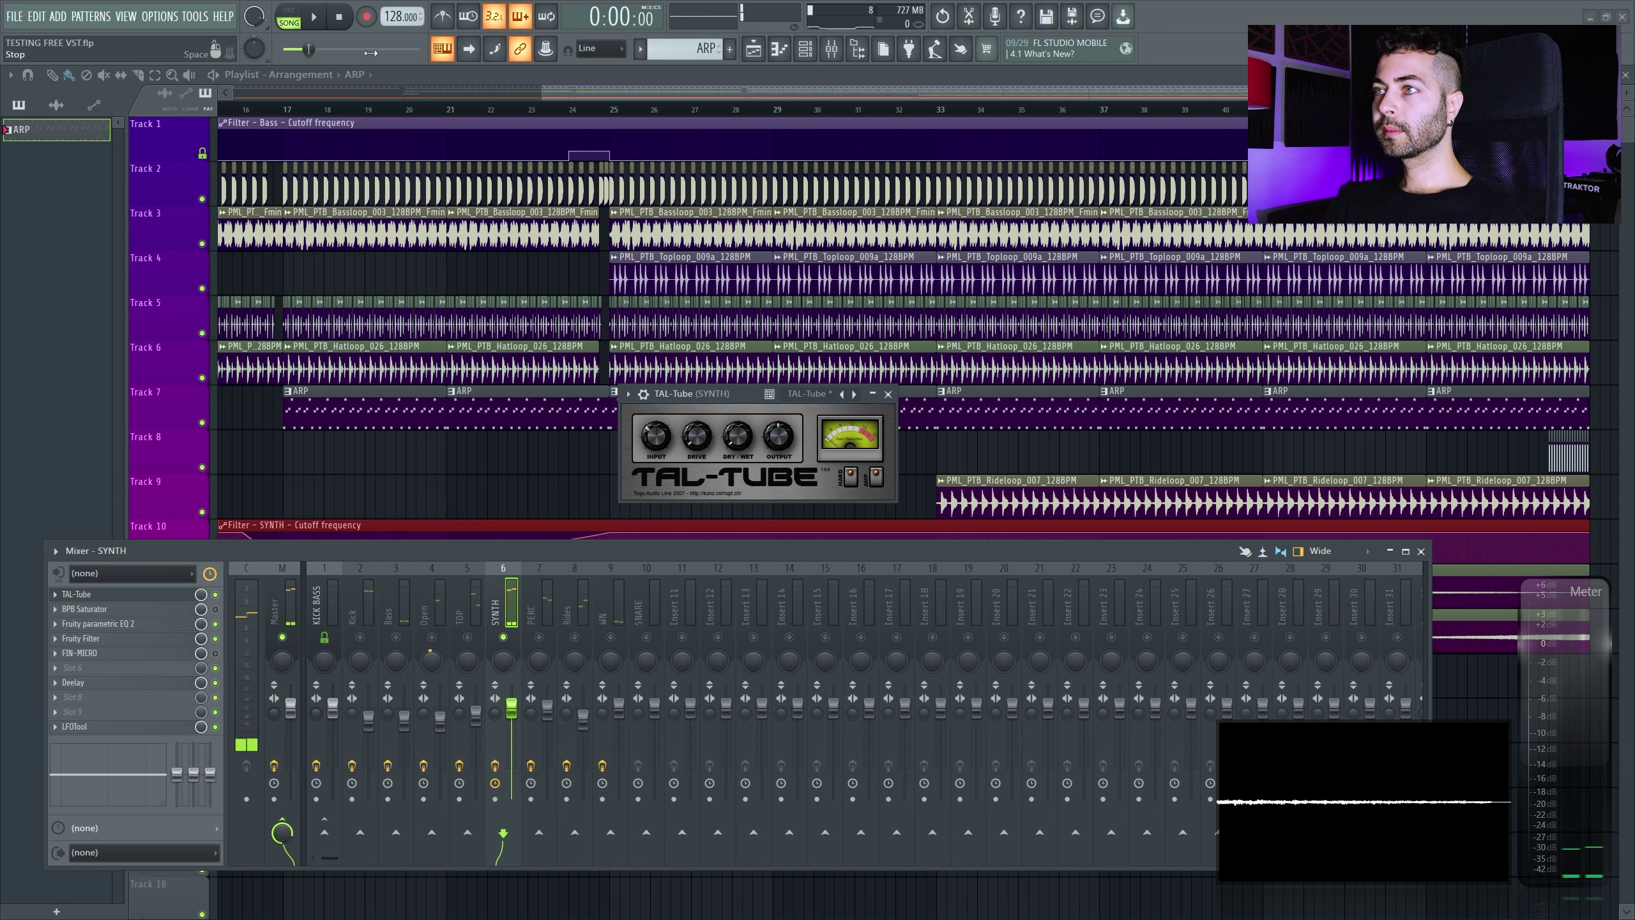
# Unsolo the SYNTH mixer track and play the full mix from bar 24 while sweeping TAL-Tube's Drive
pyautogui.click(609, 108)
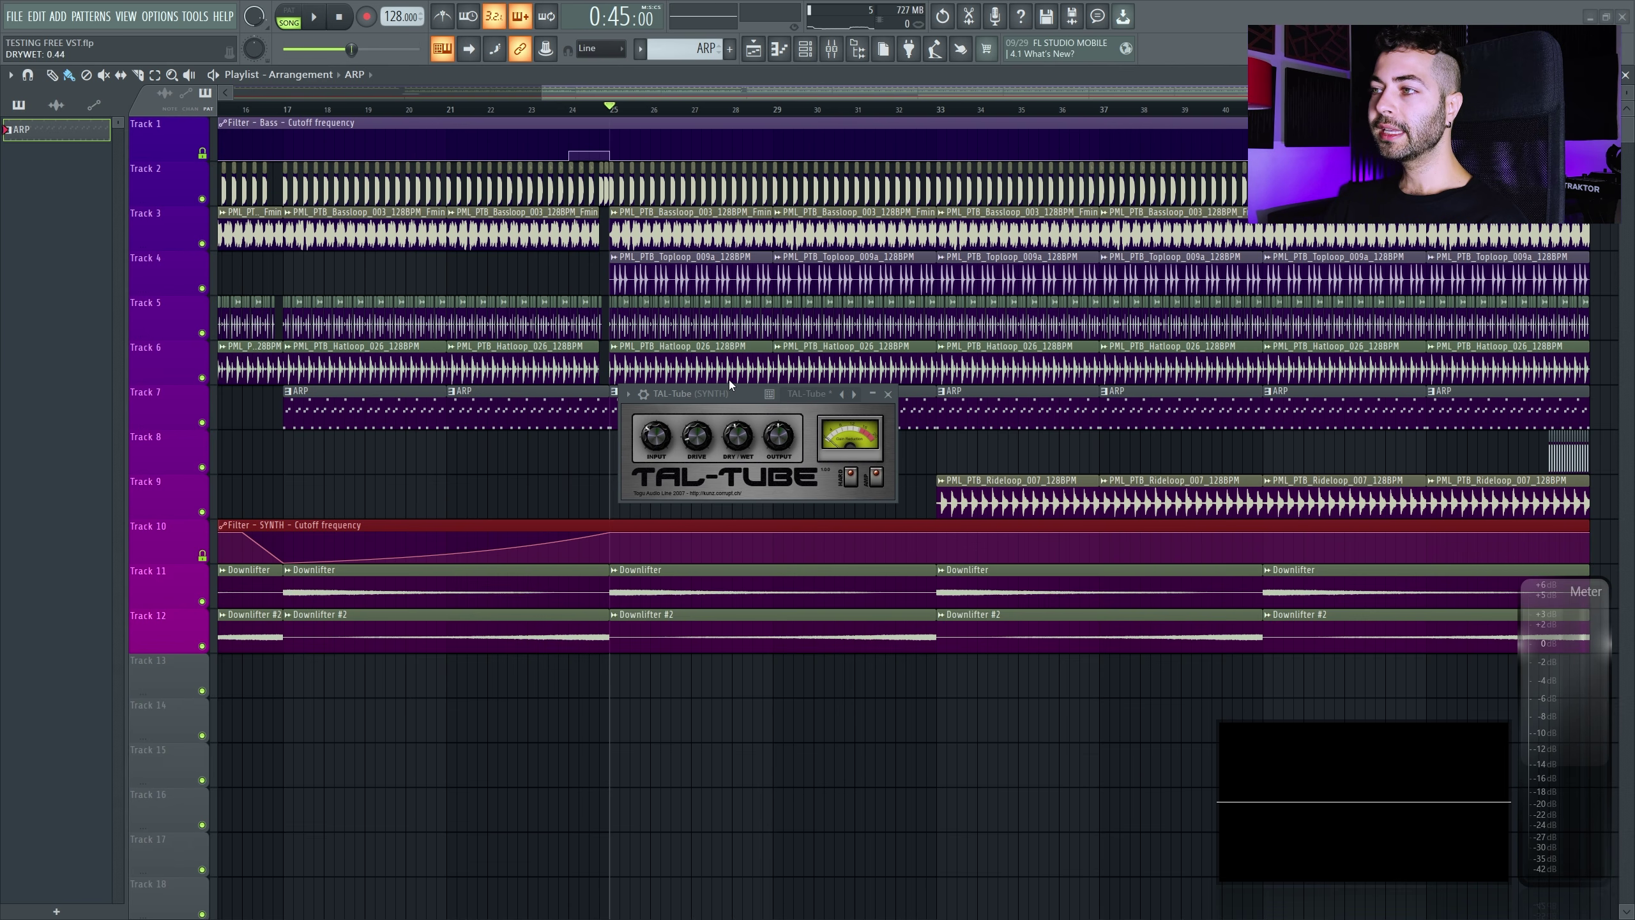
pyautogui.moveTo(728, 379); pyautogui.dragTo(728, 372)
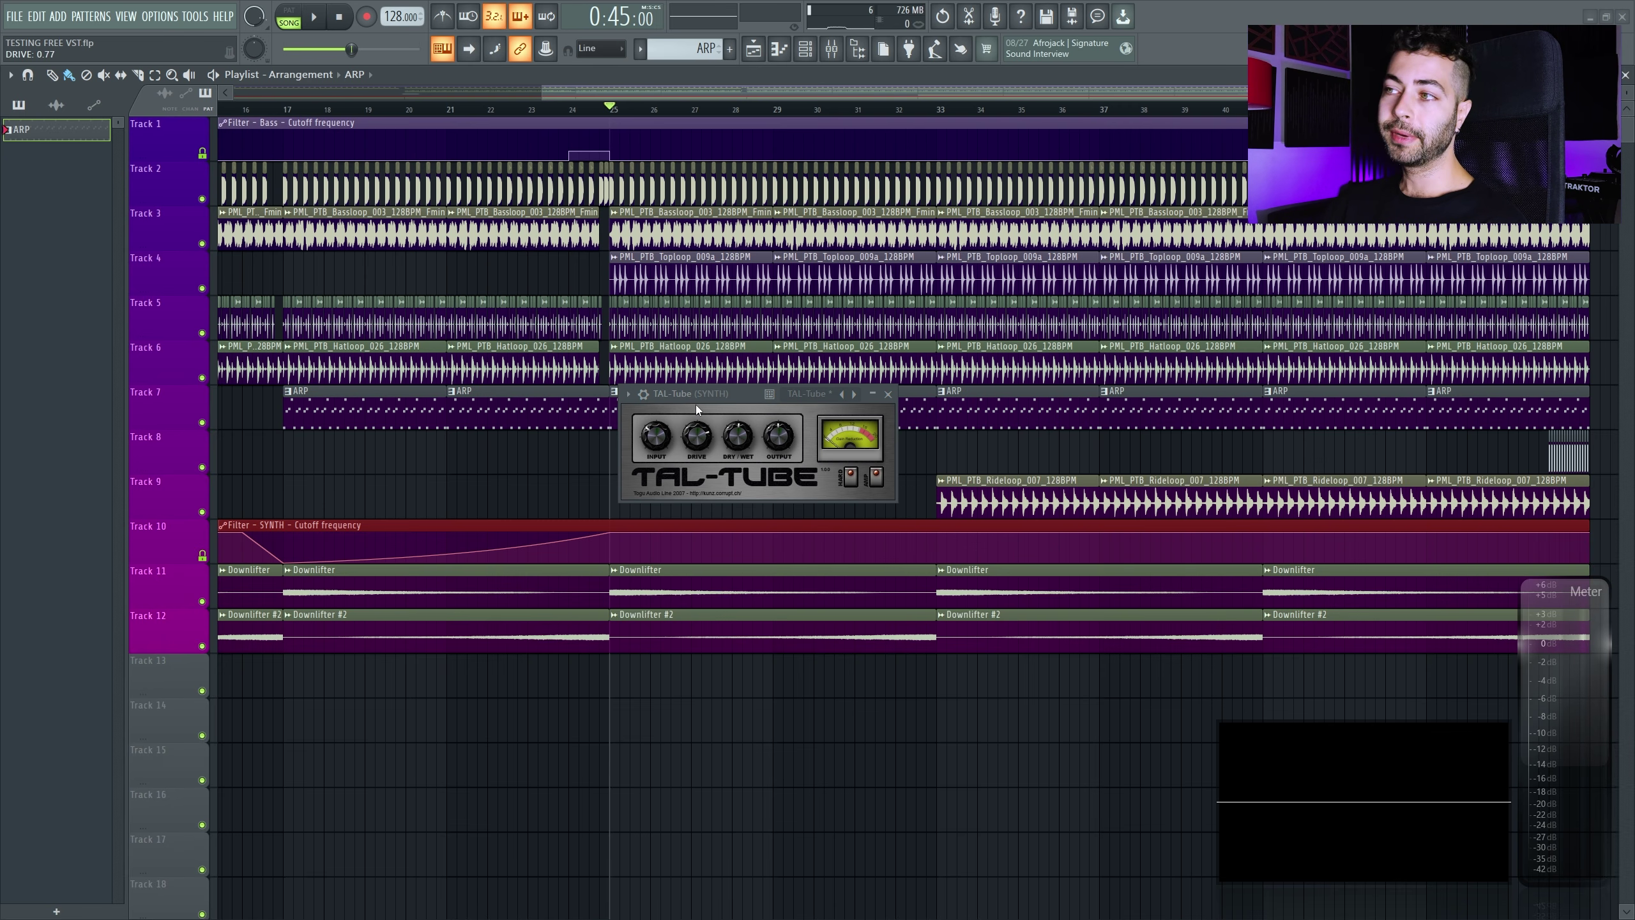
pyautogui.press('F9')
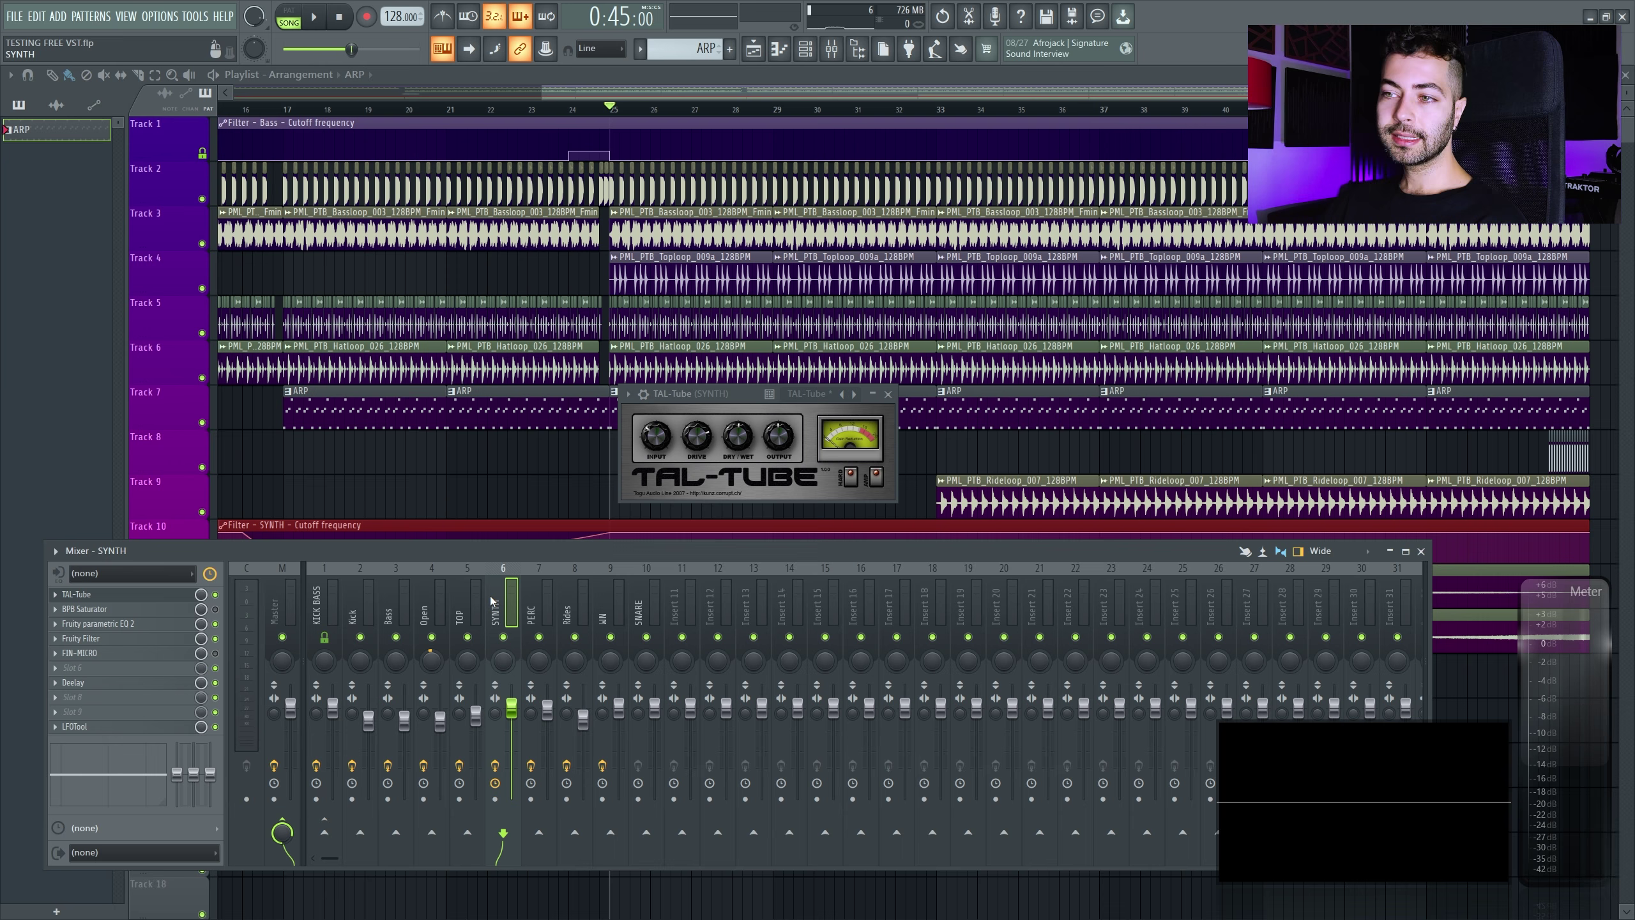
pyautogui.press('F9')
pyautogui.click(569, 109)
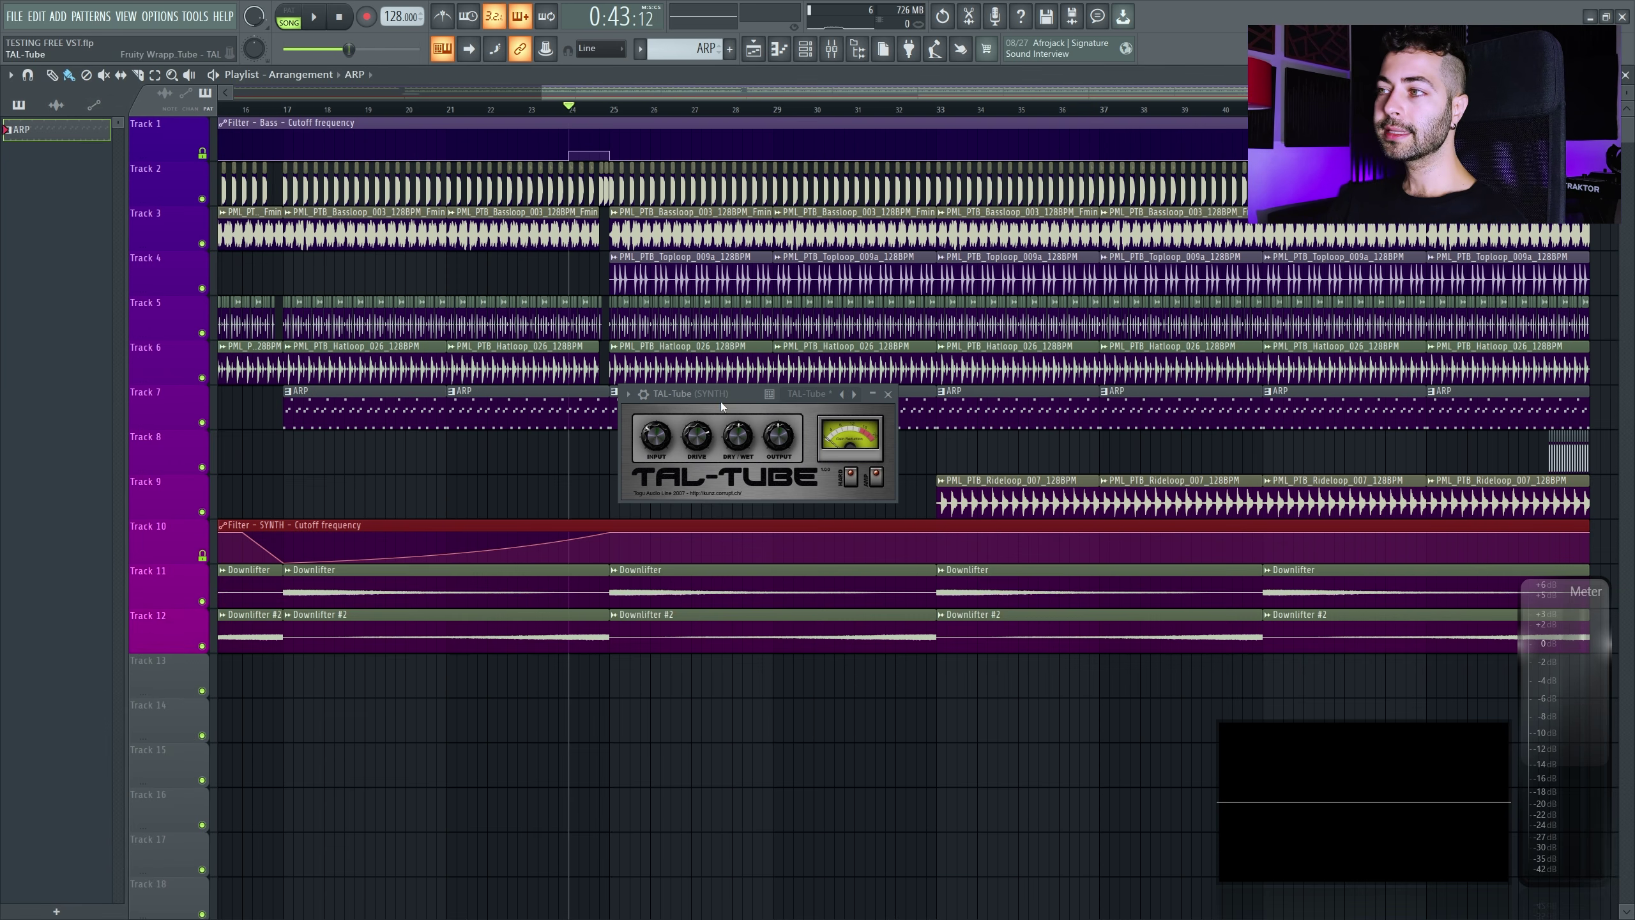
pyautogui.press('space')
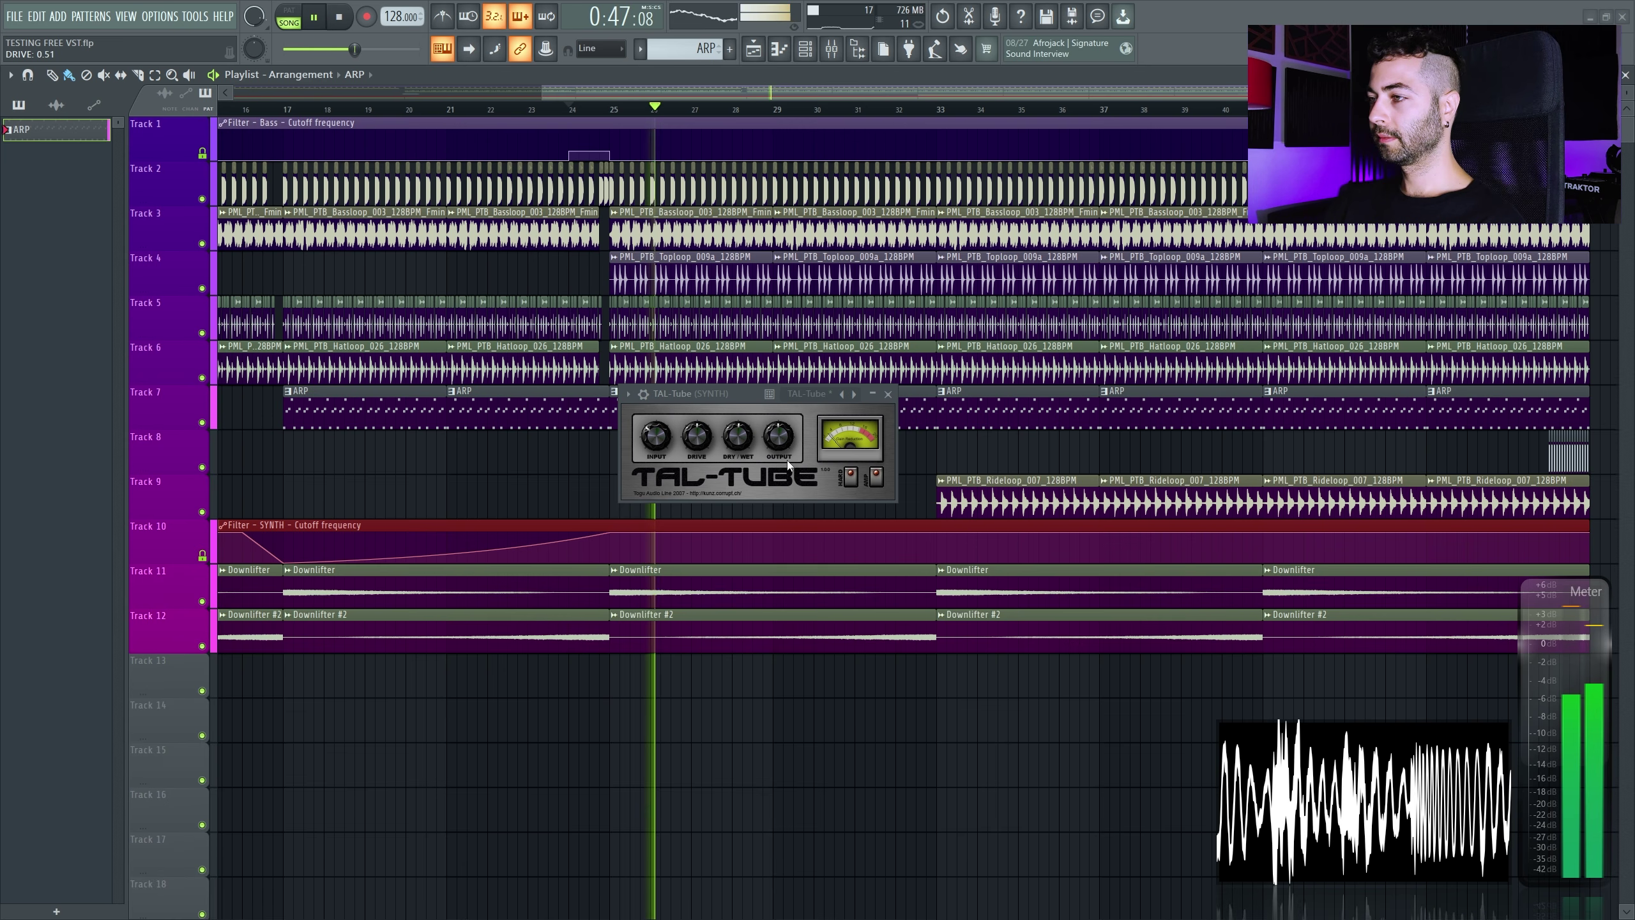
pyautogui.click(850, 478)
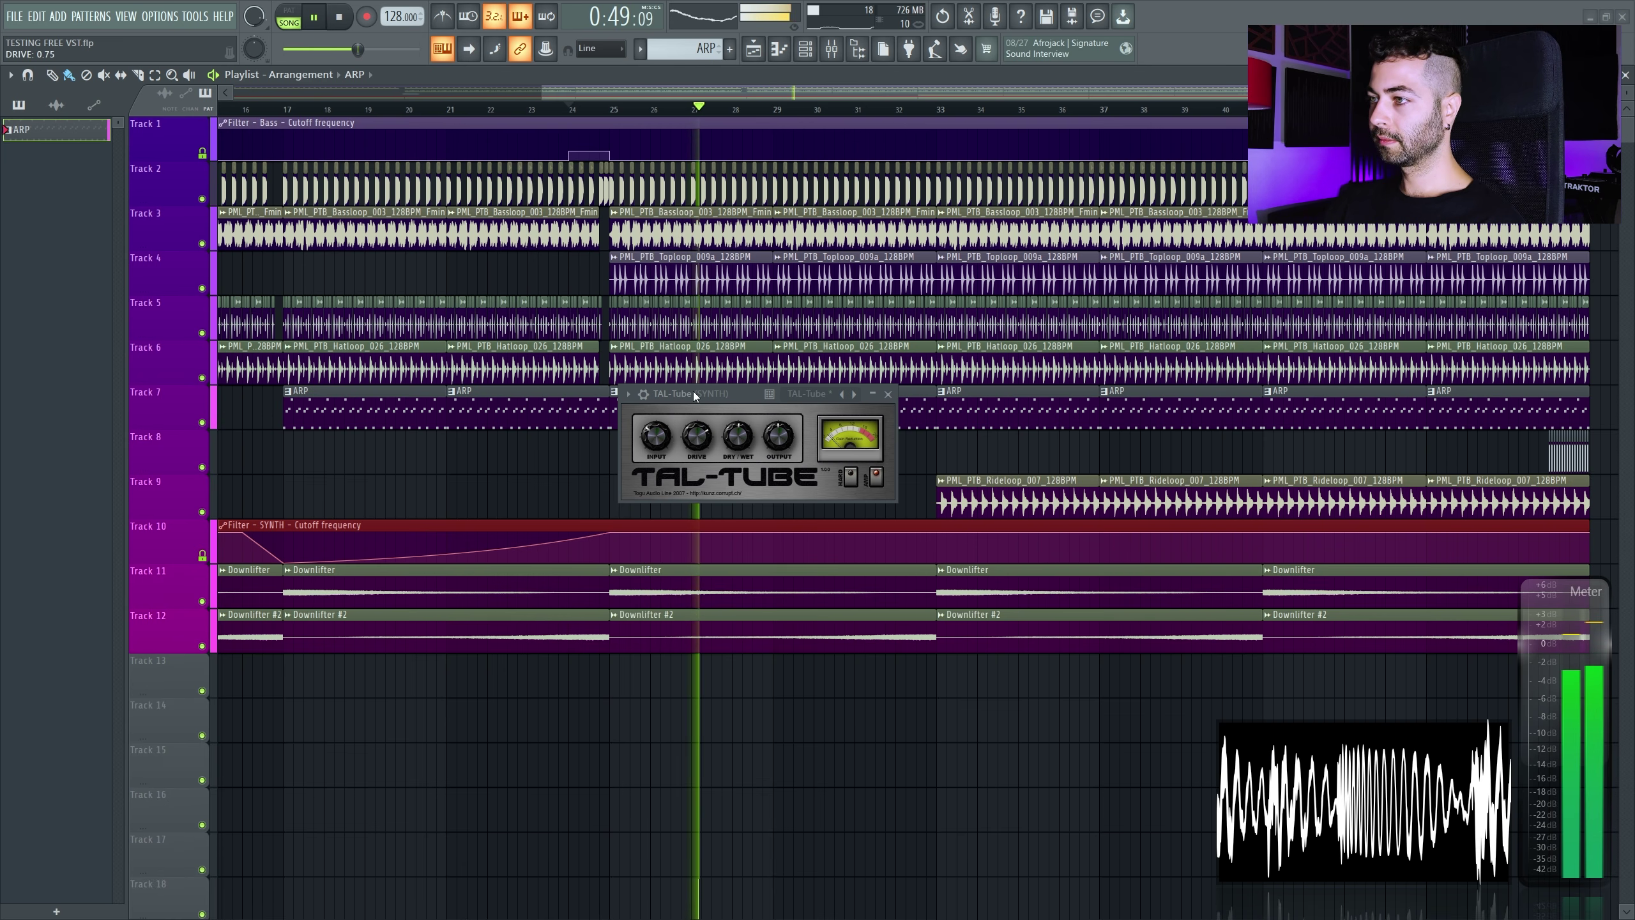
pyautogui.click(850, 478)
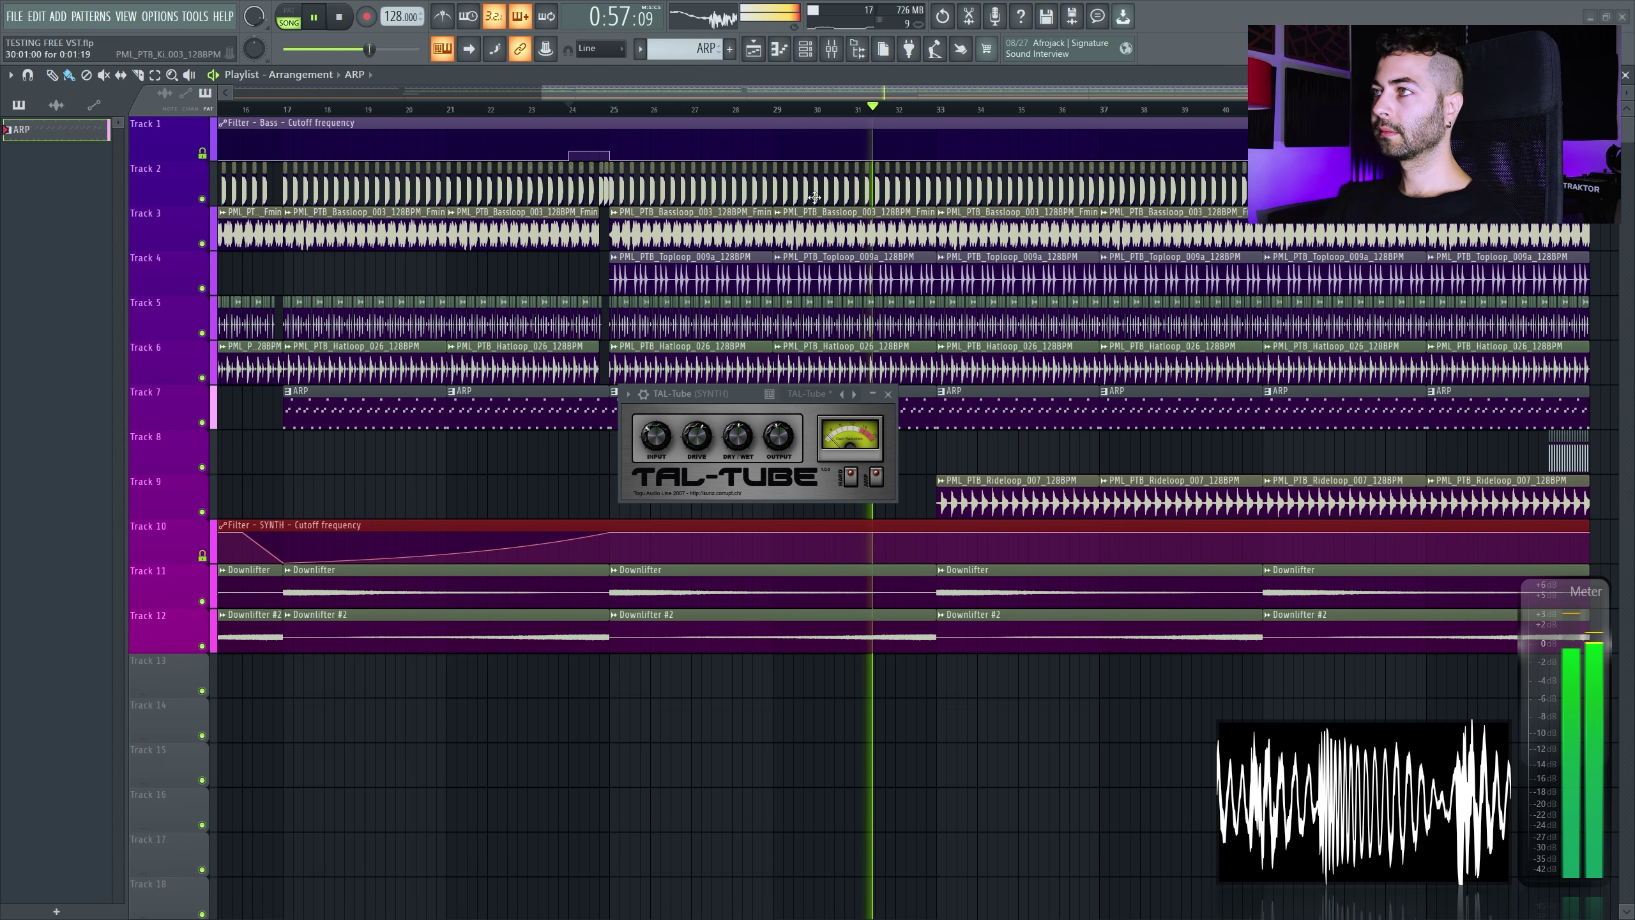
# Adjust TAL-Tube's Drive and raise its Dry/Wet to 0.69 while the full mix plays
pyautogui.press('F9')
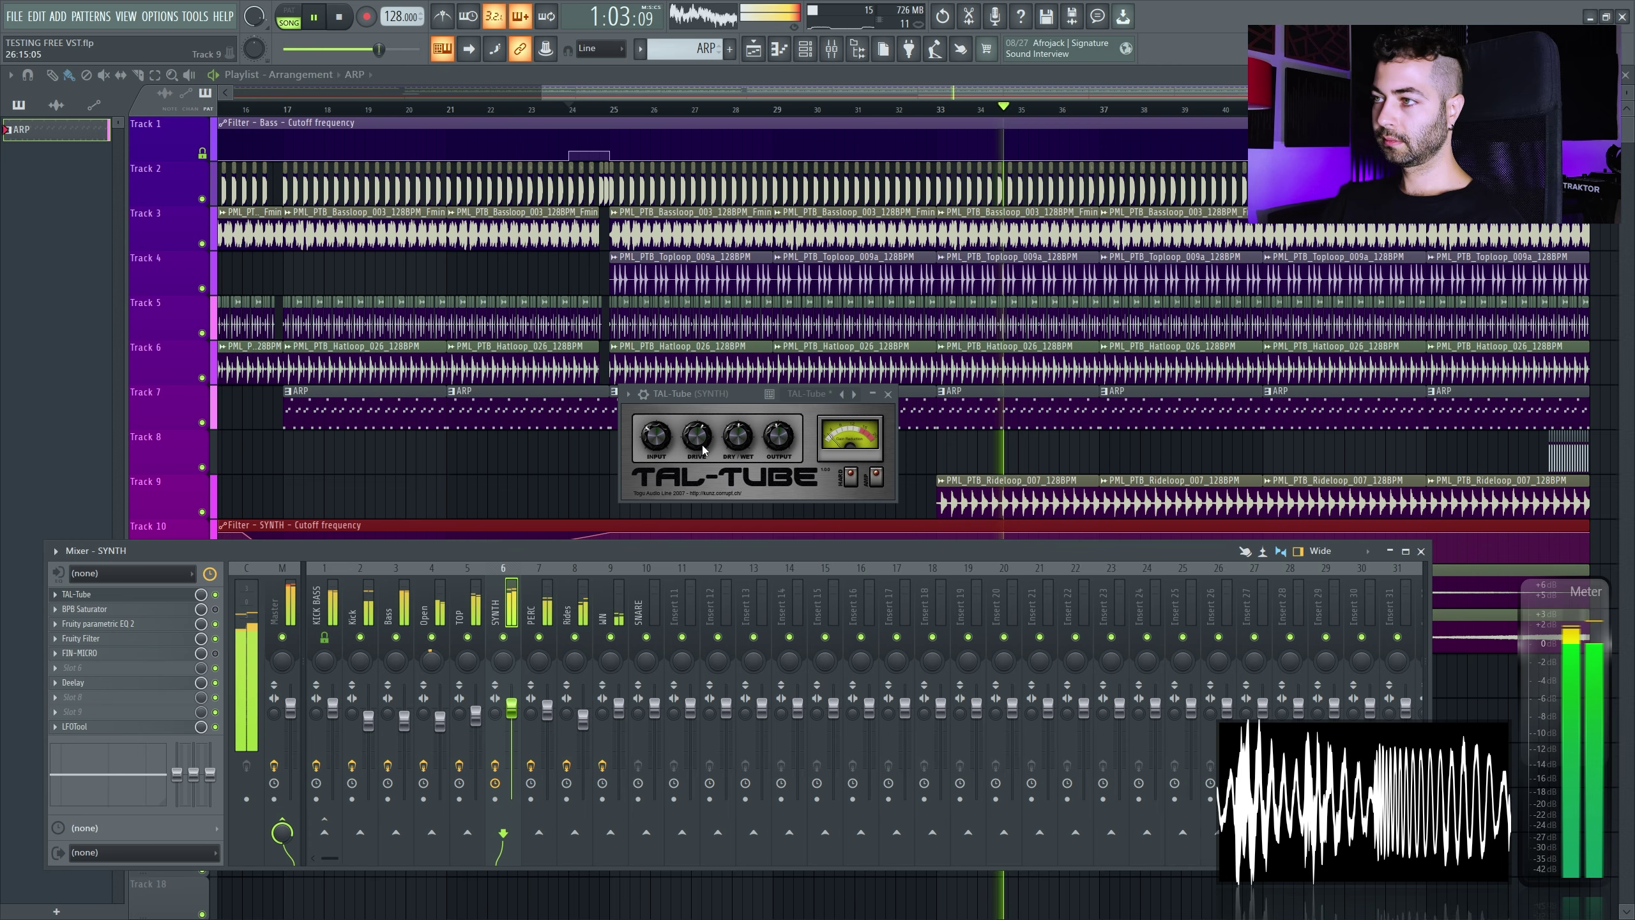
pyautogui.moveTo(704, 449); pyautogui.dragTo(695, 424)
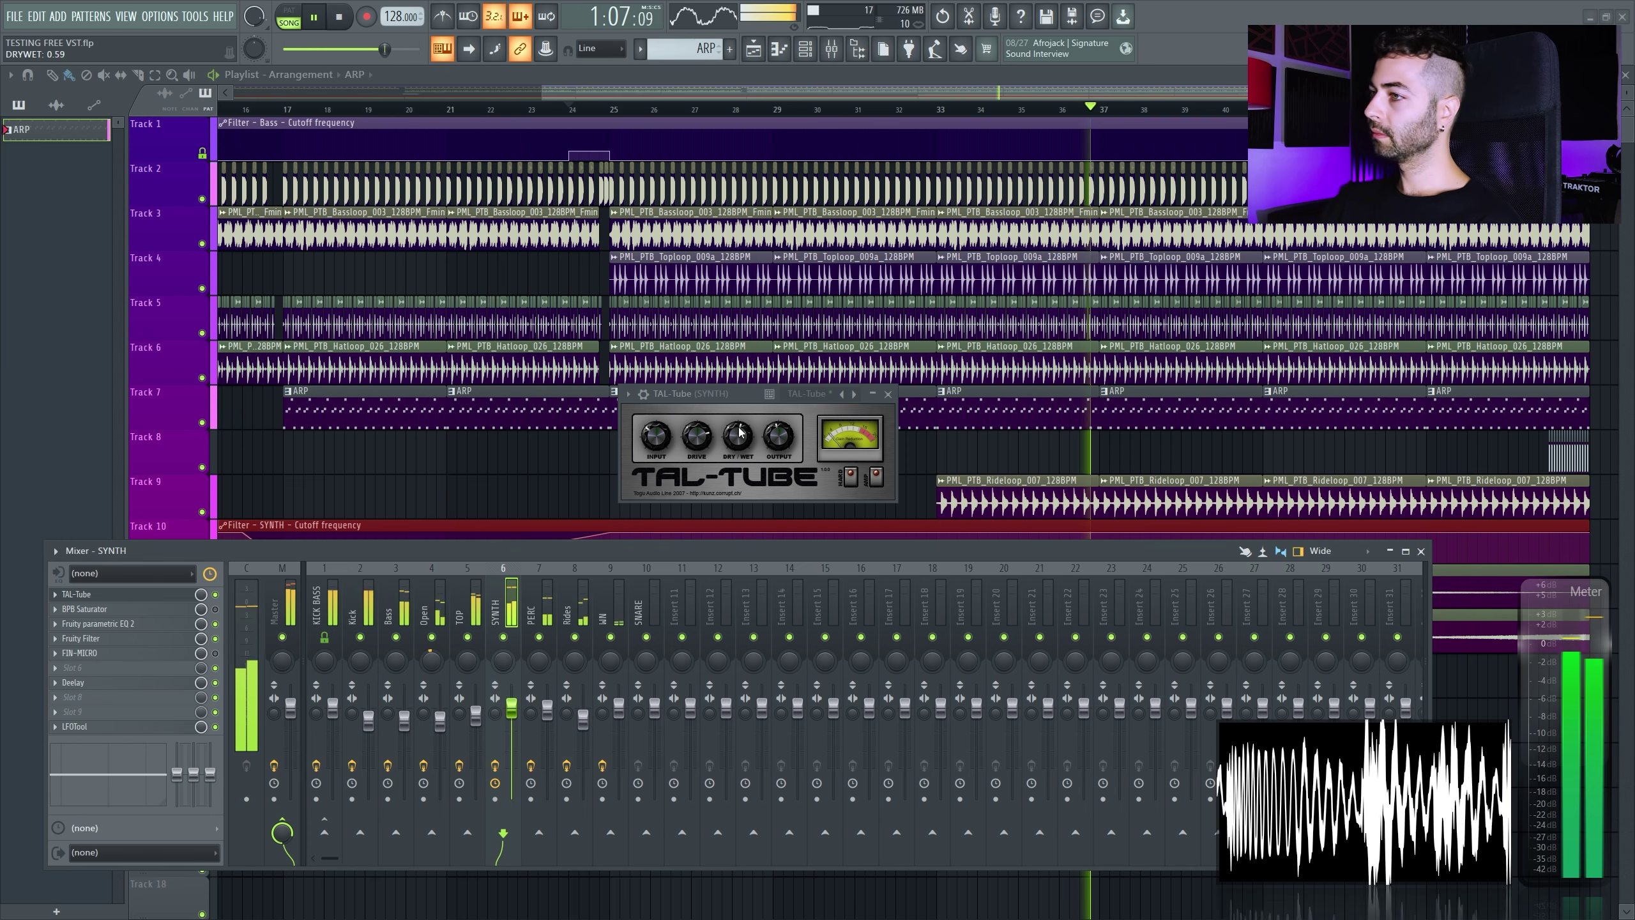
pyautogui.moveTo(741, 433); pyautogui.dragTo(739, 423)
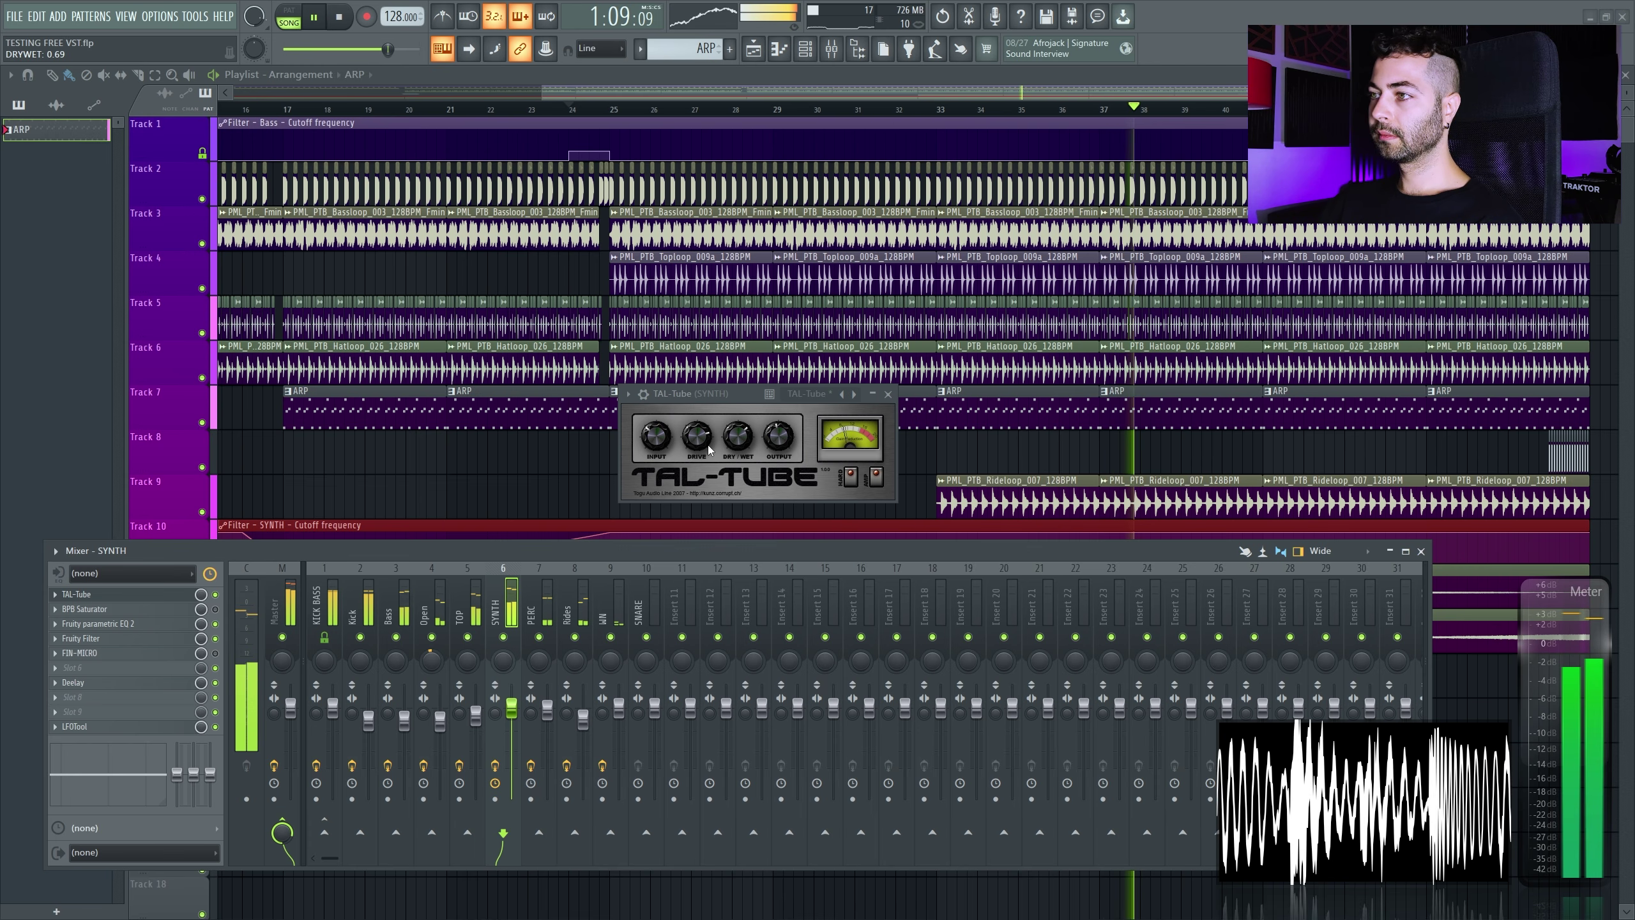
# Open Finisher Micro on the SYNTH track, switch it to Infinity mode and sweep Amount, ending at 0
pyautogui.click(187, 655)
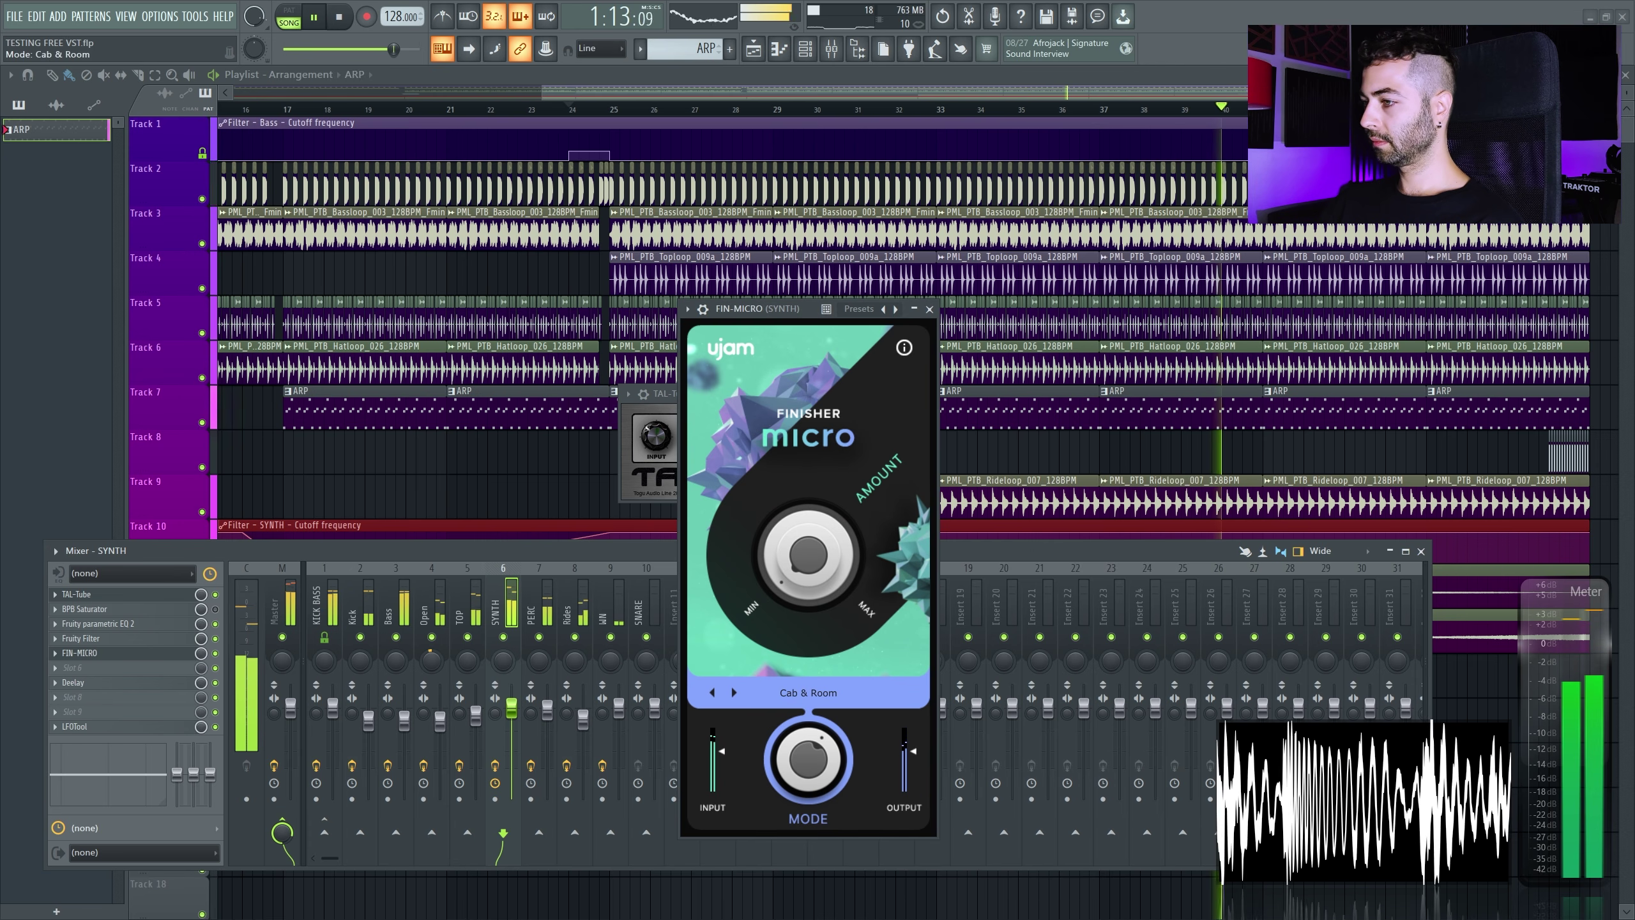
pyautogui.click(734, 692)
pyautogui.moveTo(807, 544)
pyautogui.mouseDown()
pyautogui.moveTo(803, 455)
pyautogui.moveTo(799, 570)
pyautogui.mouseUp()
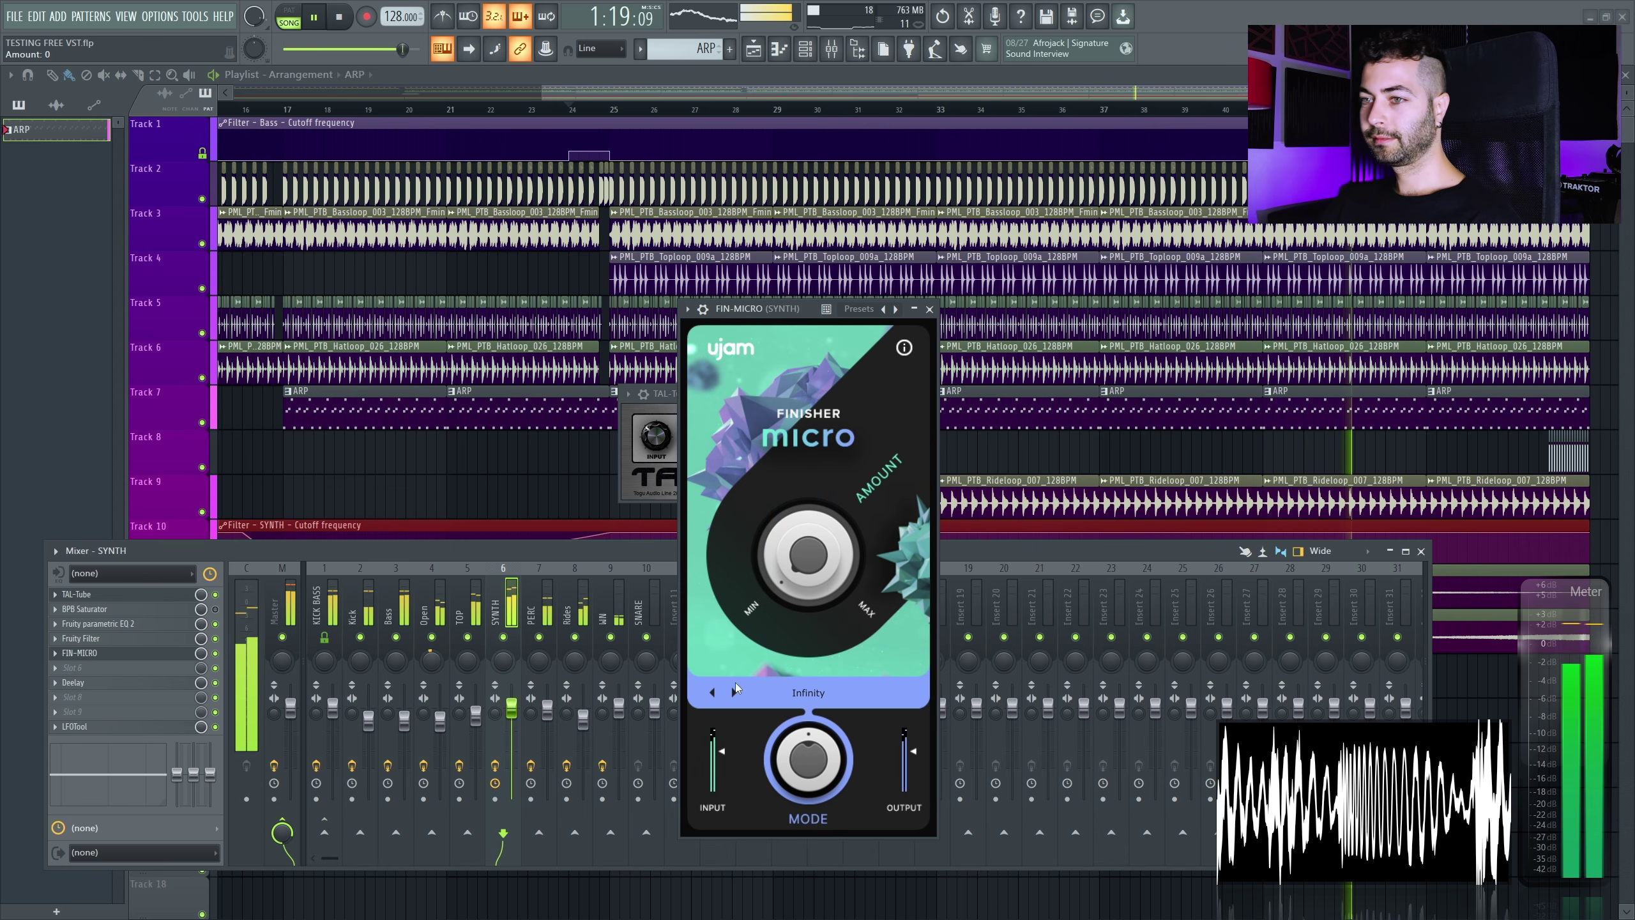
# Bring TAL-Tube back up, close Finisher Micro, toggle TAL-Tube's bypass to compare the mix, and stop playback
pyautogui.click(76, 594)
pyautogui.click(76, 594)
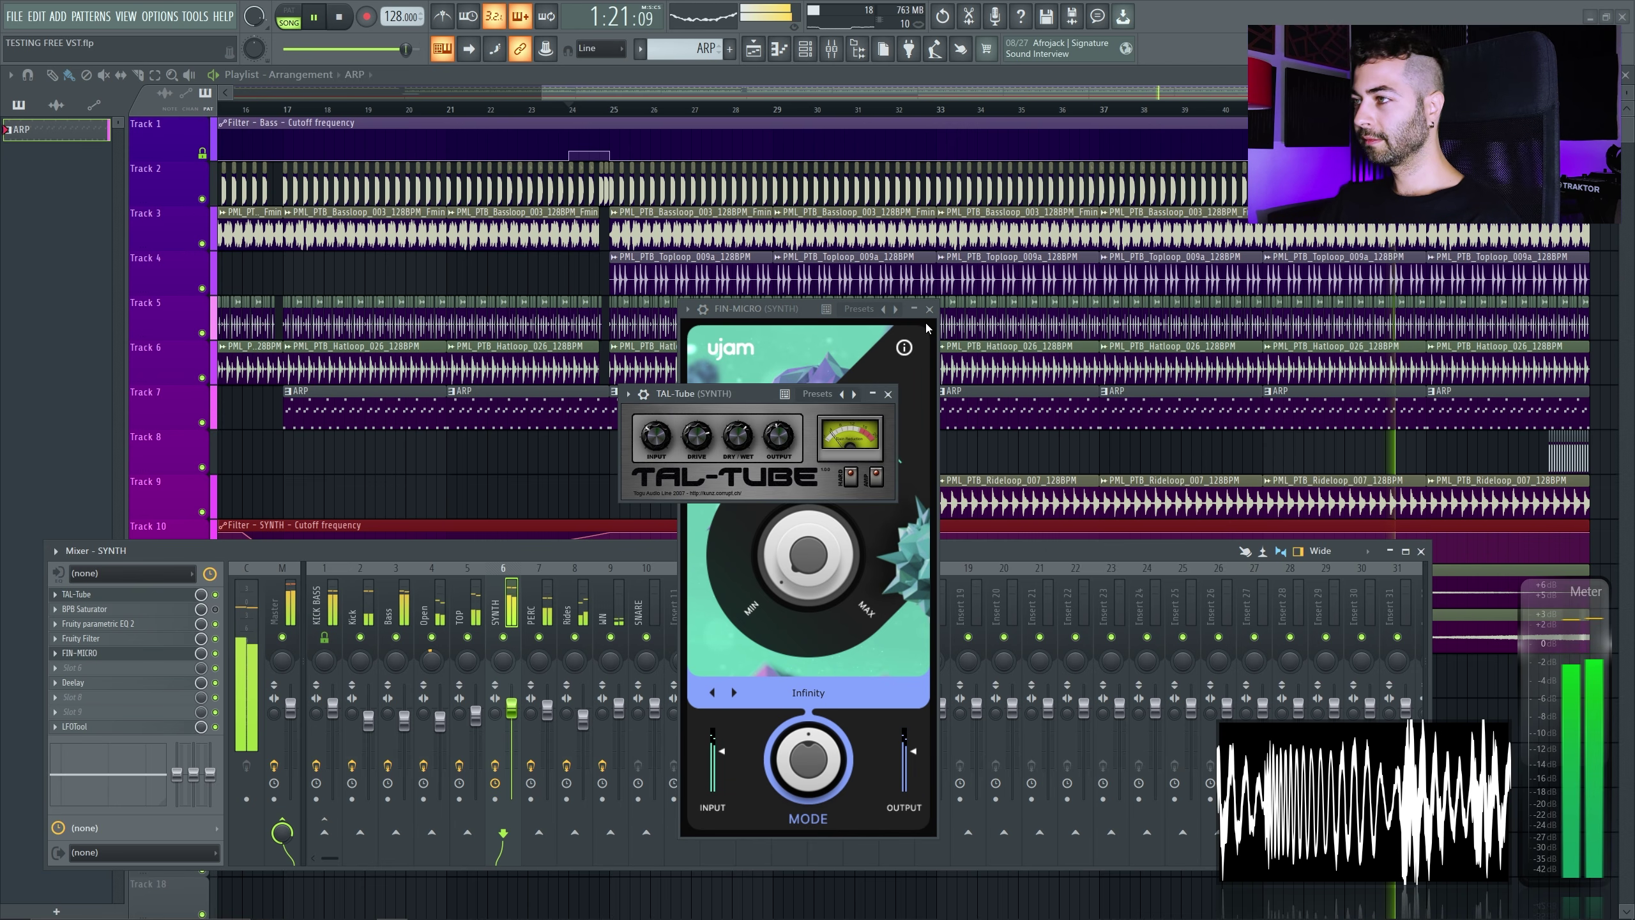
pyautogui.click(929, 310)
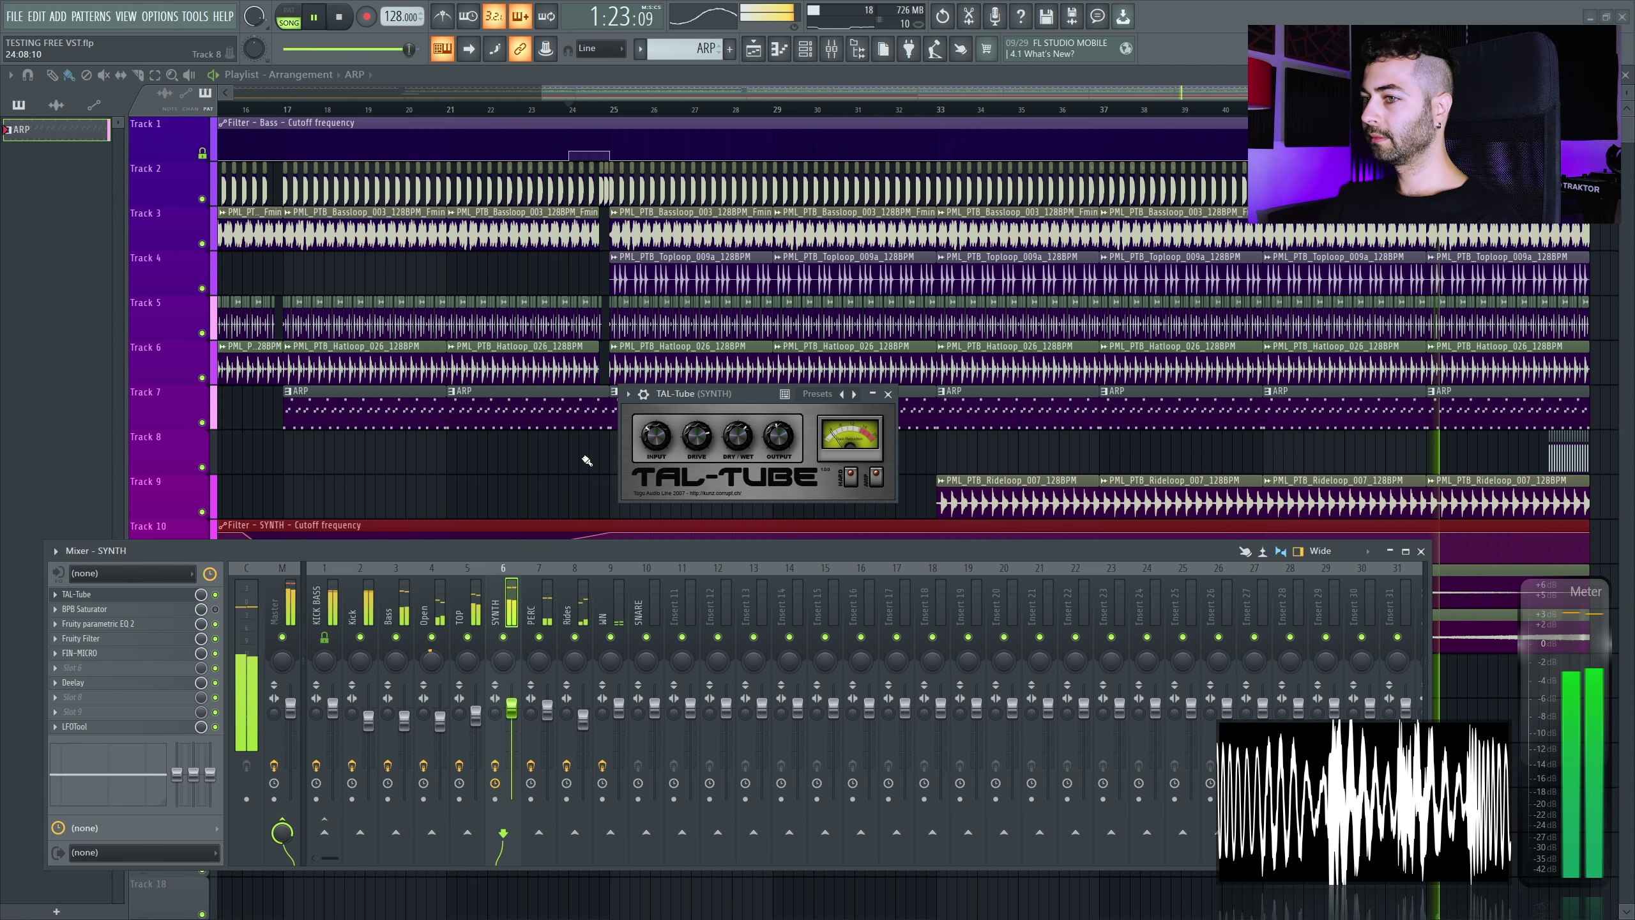
pyautogui.click(216, 597)
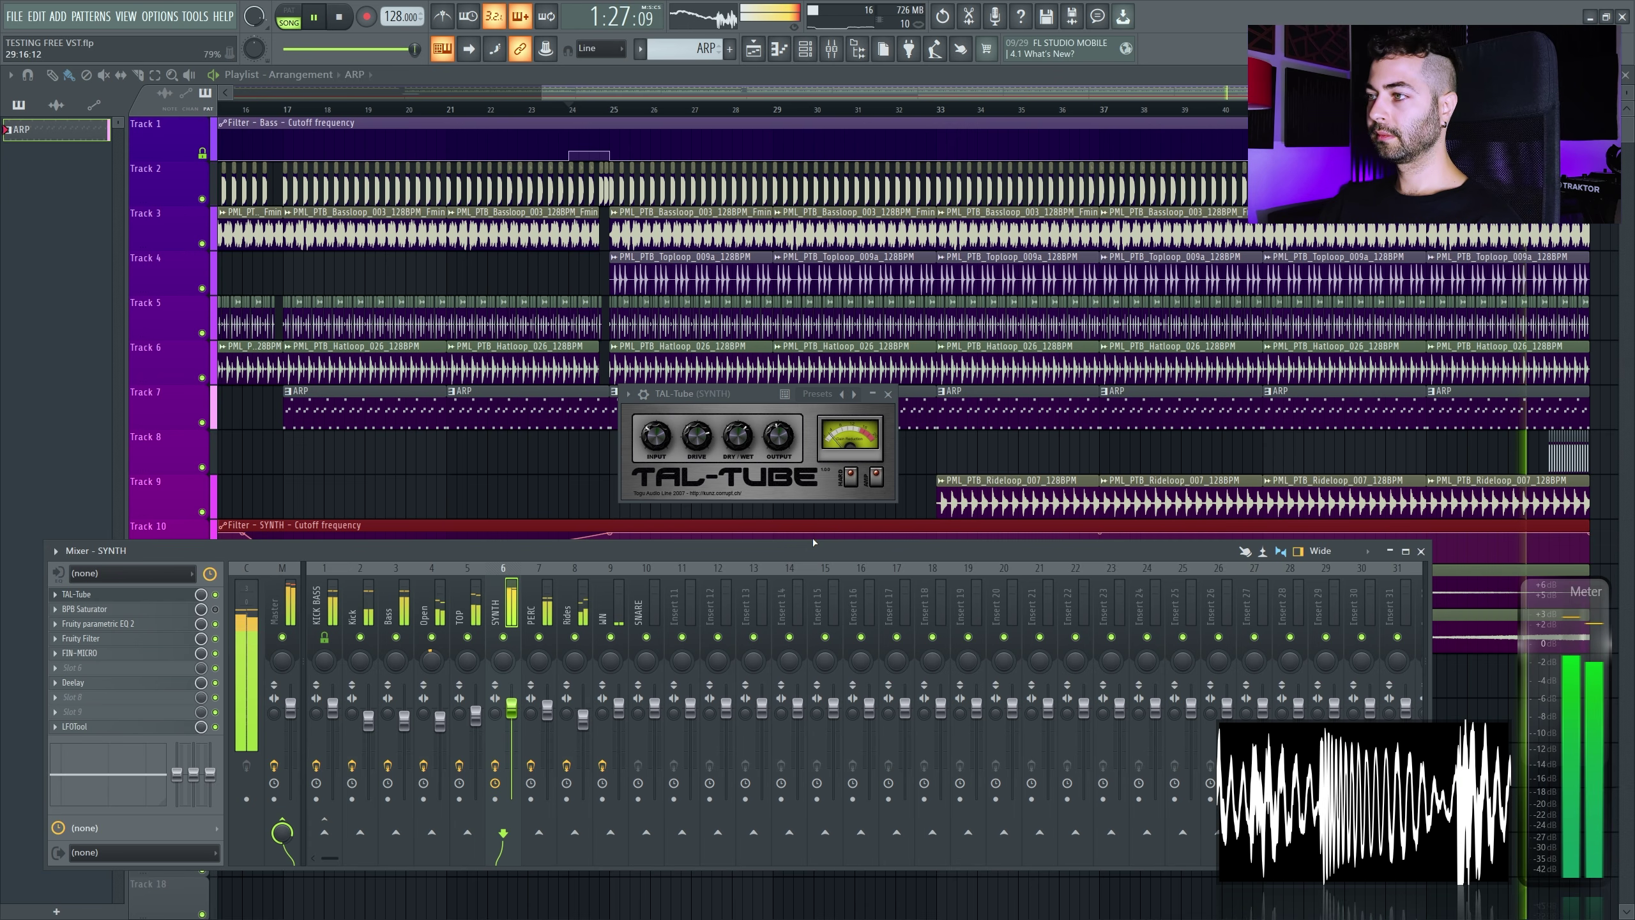
pyautogui.click(339, 17)
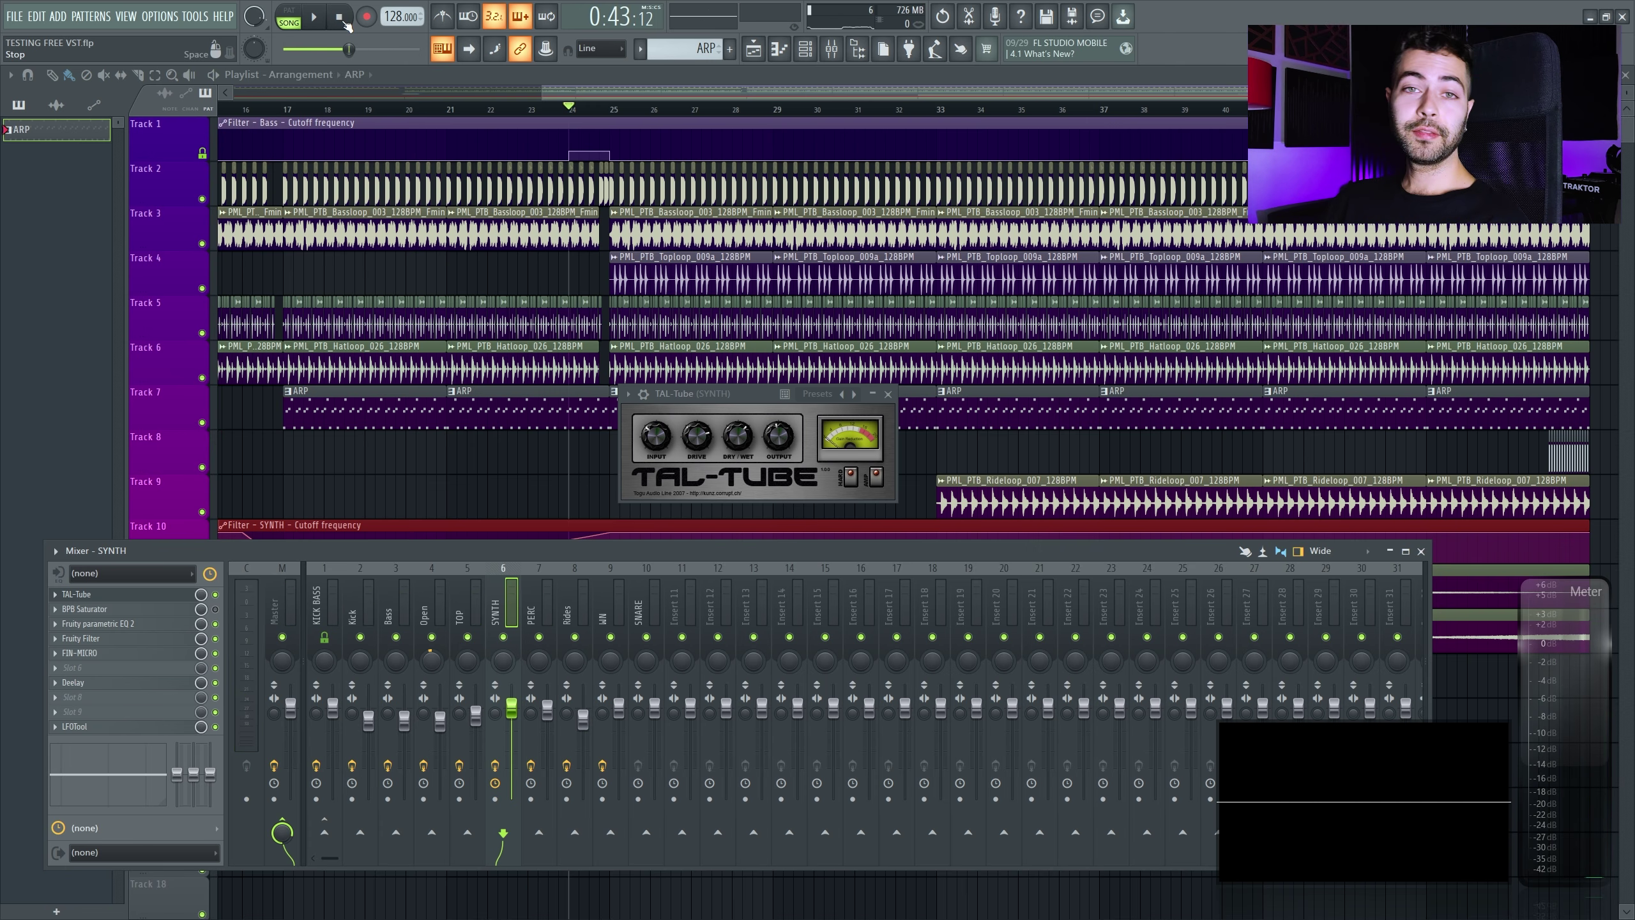
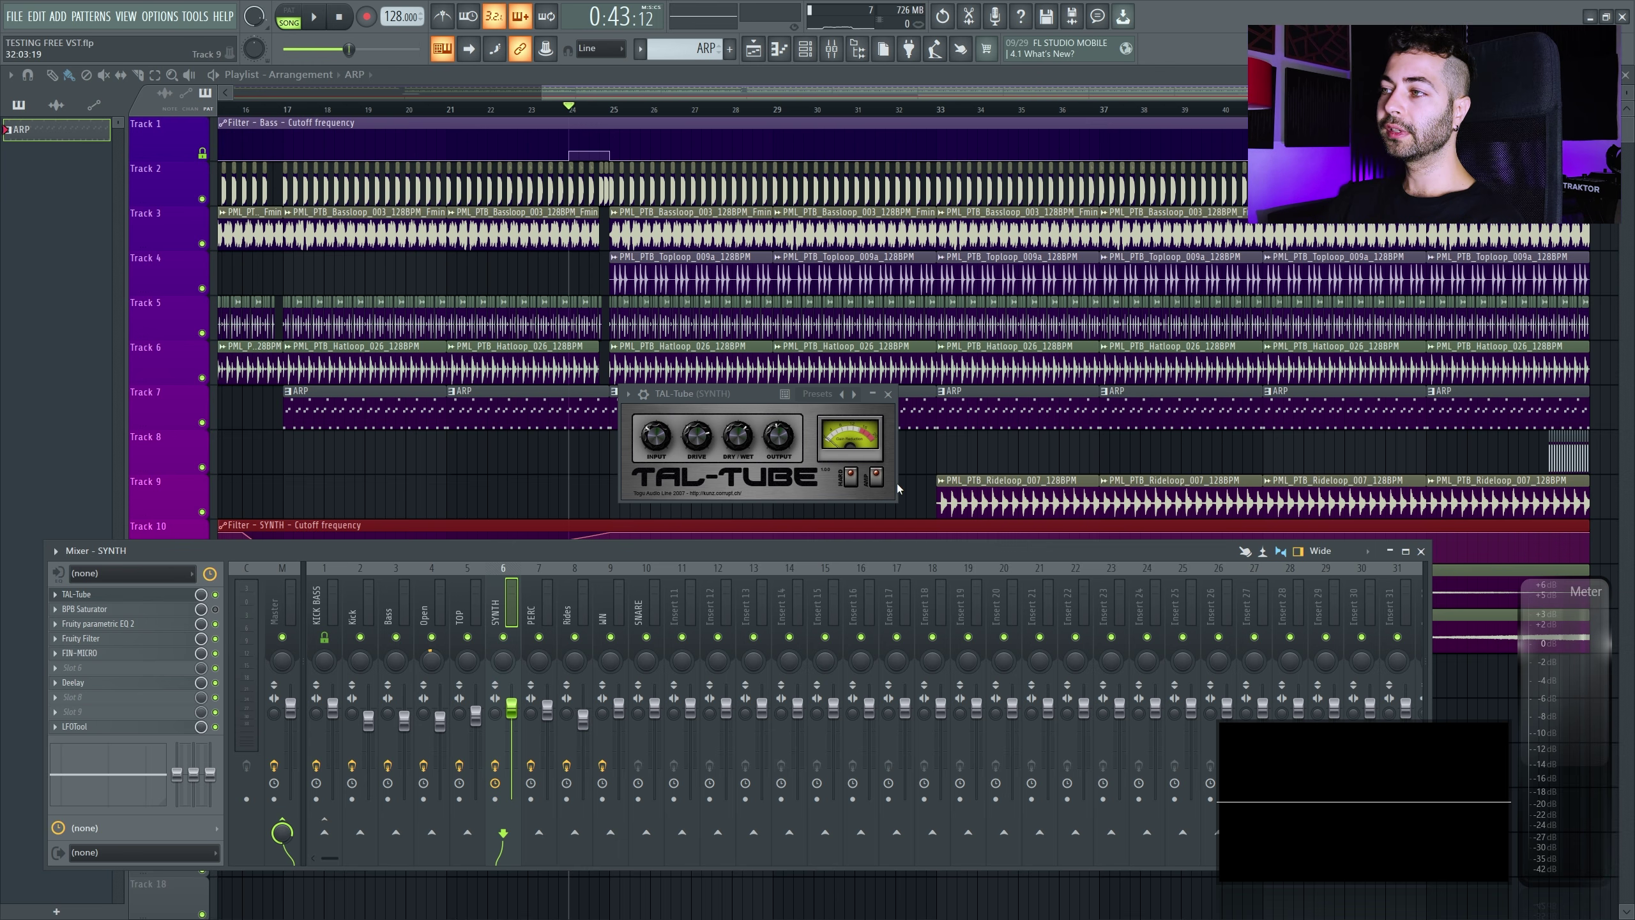
# Open BPB Saturator on the SYNTH track to check its settings, and close it
pyautogui.click(152, 609)
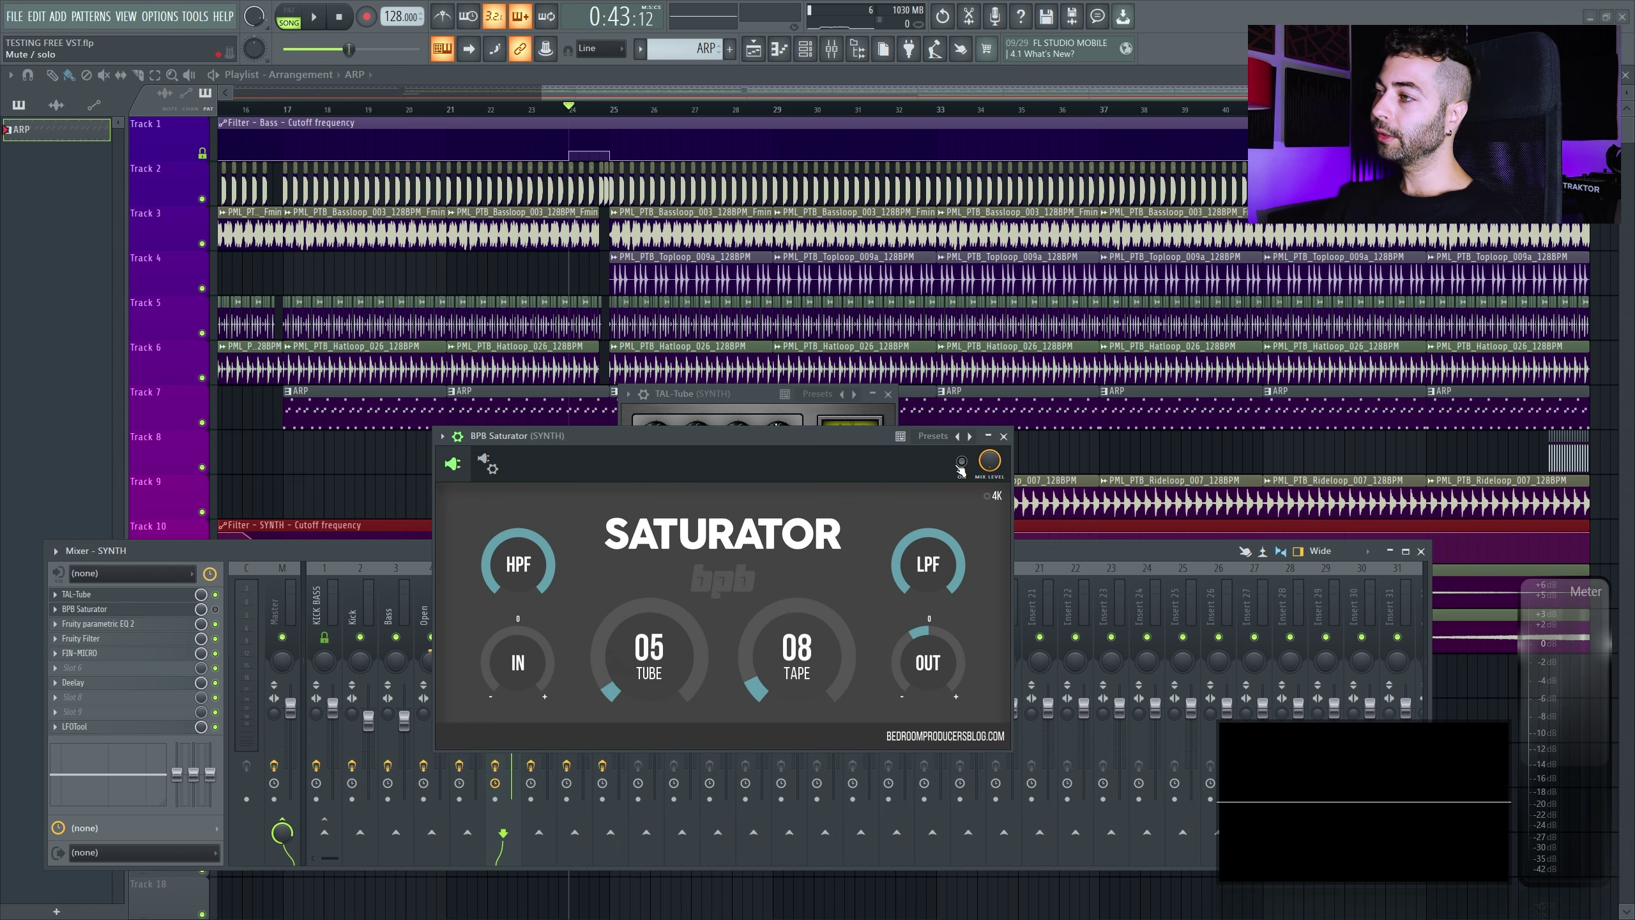
pyautogui.click(1003, 436)
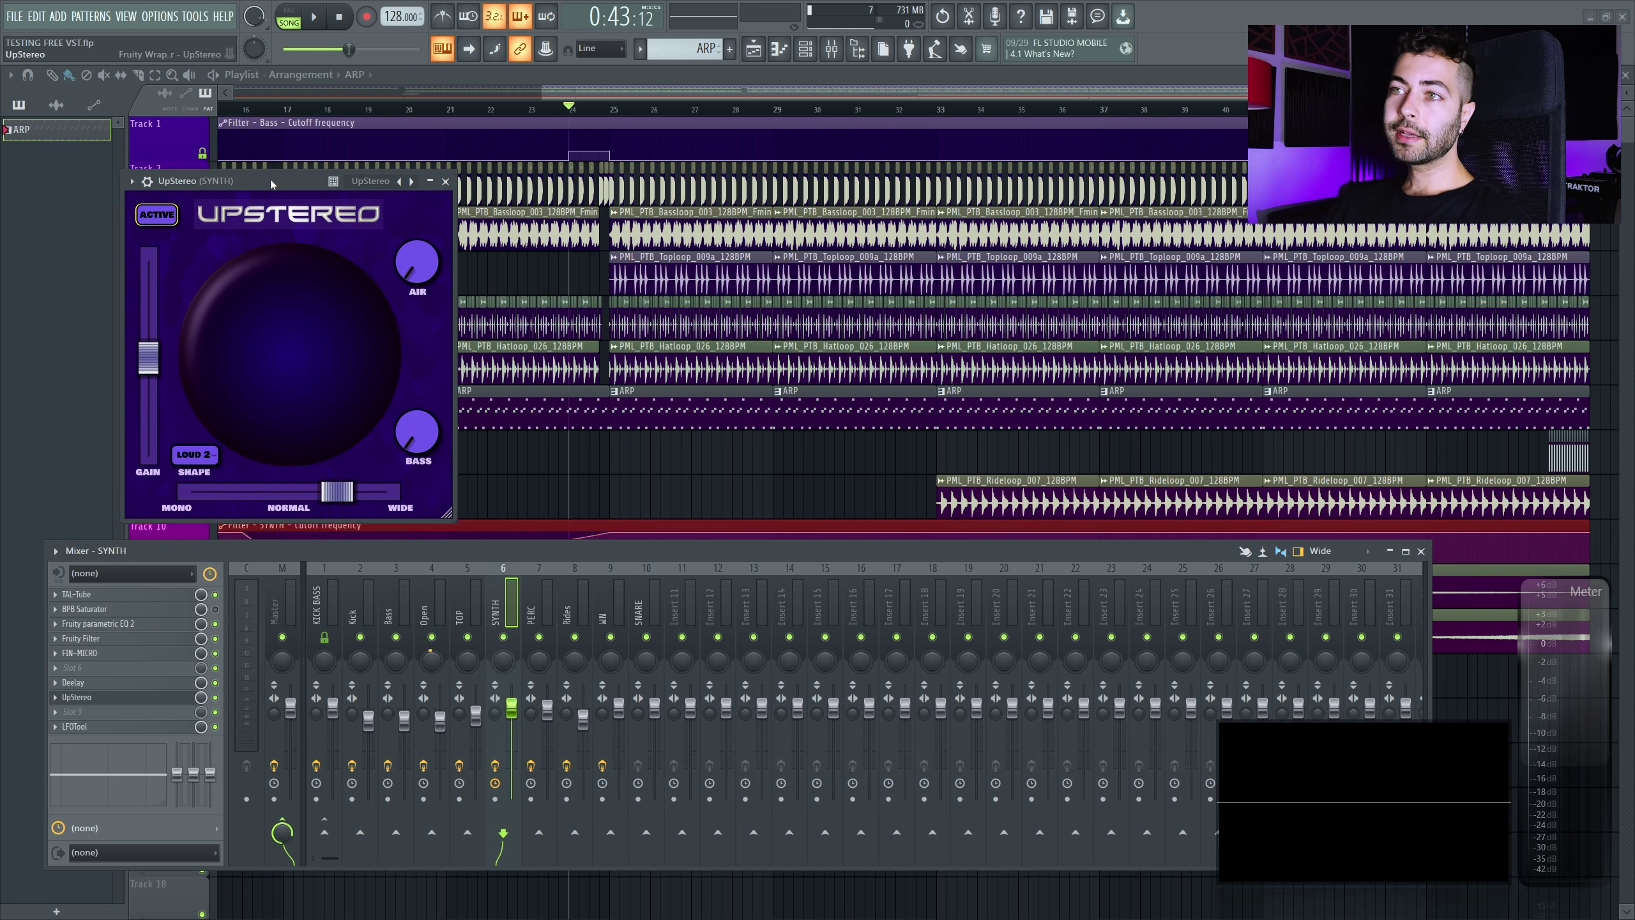
# Set UpStereo on the SYNTH track to Shape None and its stereo width to Normal, keeping it active
pyautogui.moveTo(271, 179); pyautogui.dragTo(489, 263)
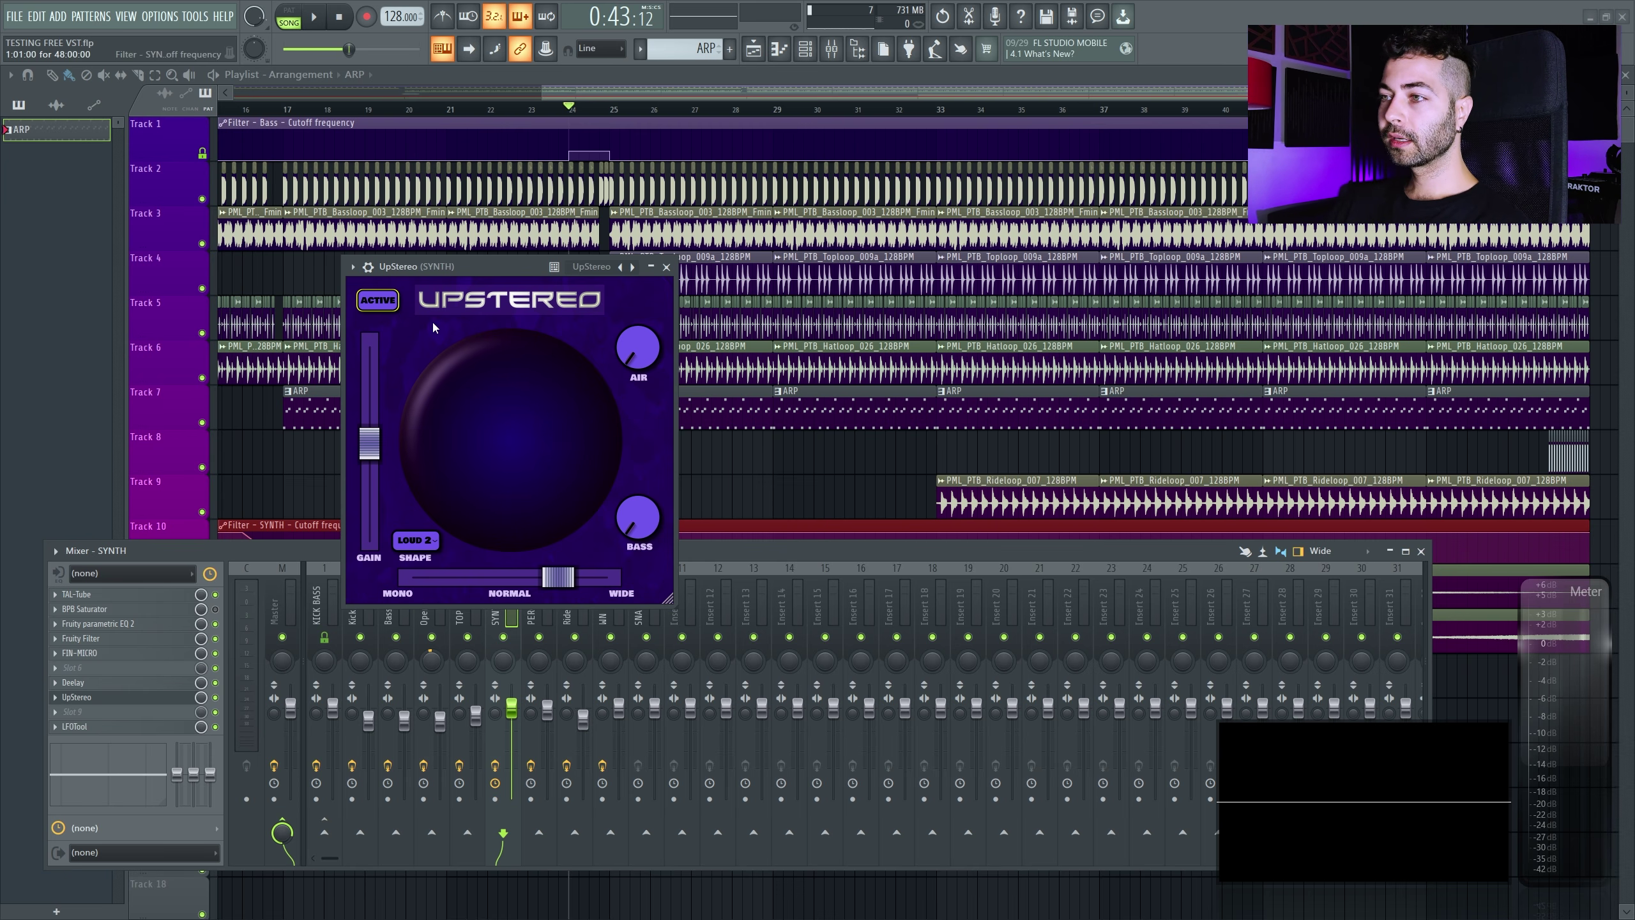
pyautogui.click(383, 300)
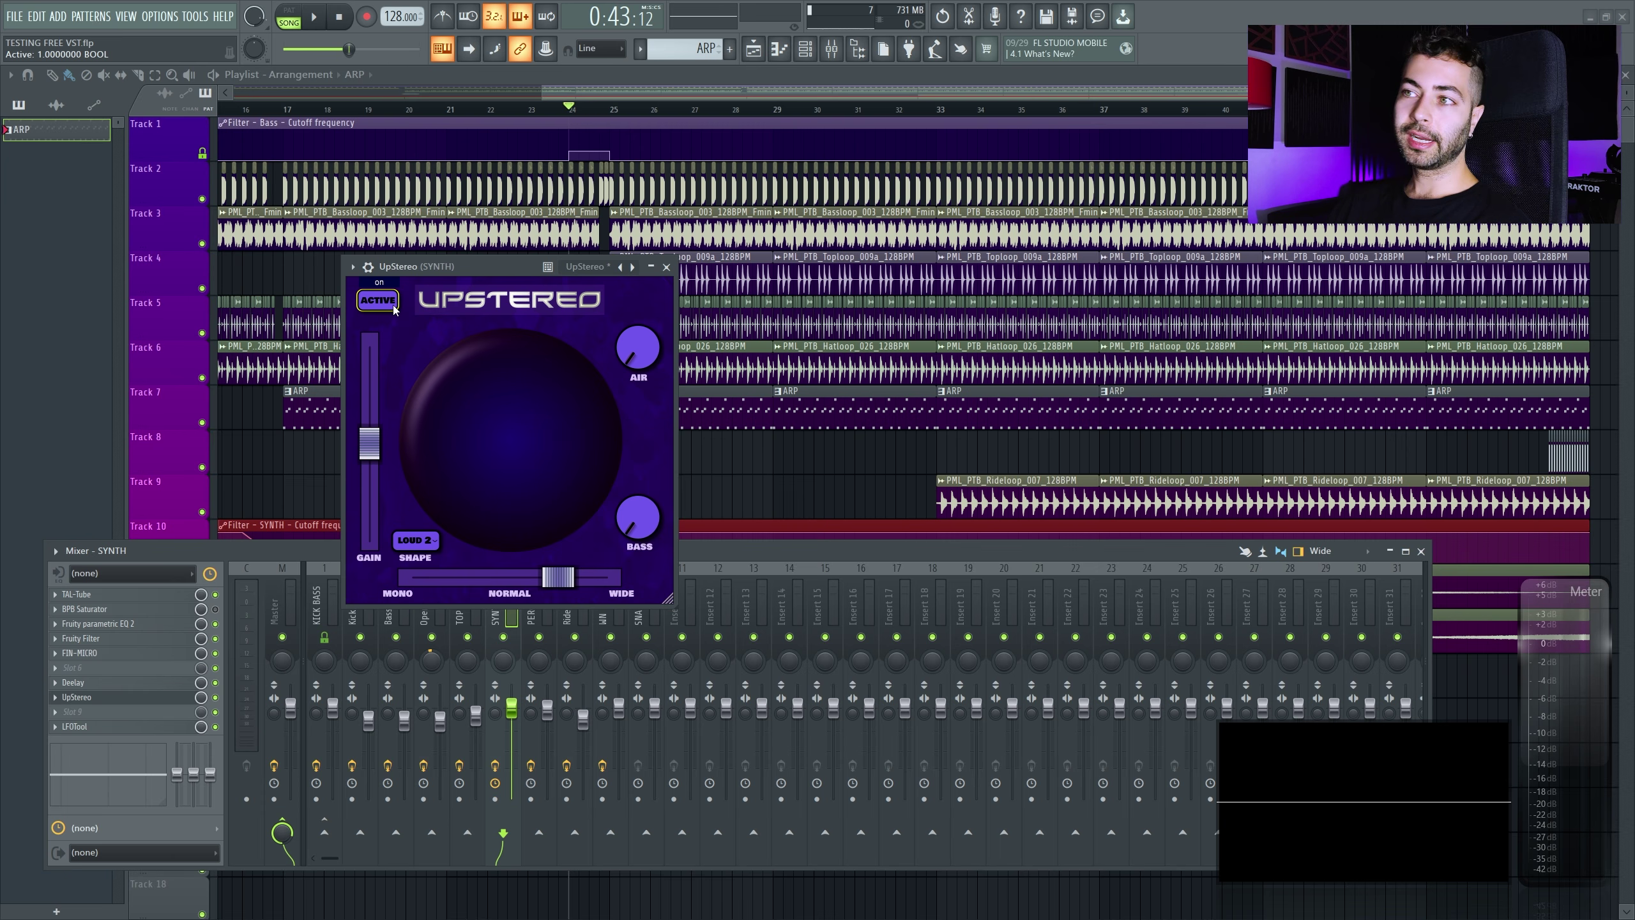
pyautogui.press('F9')
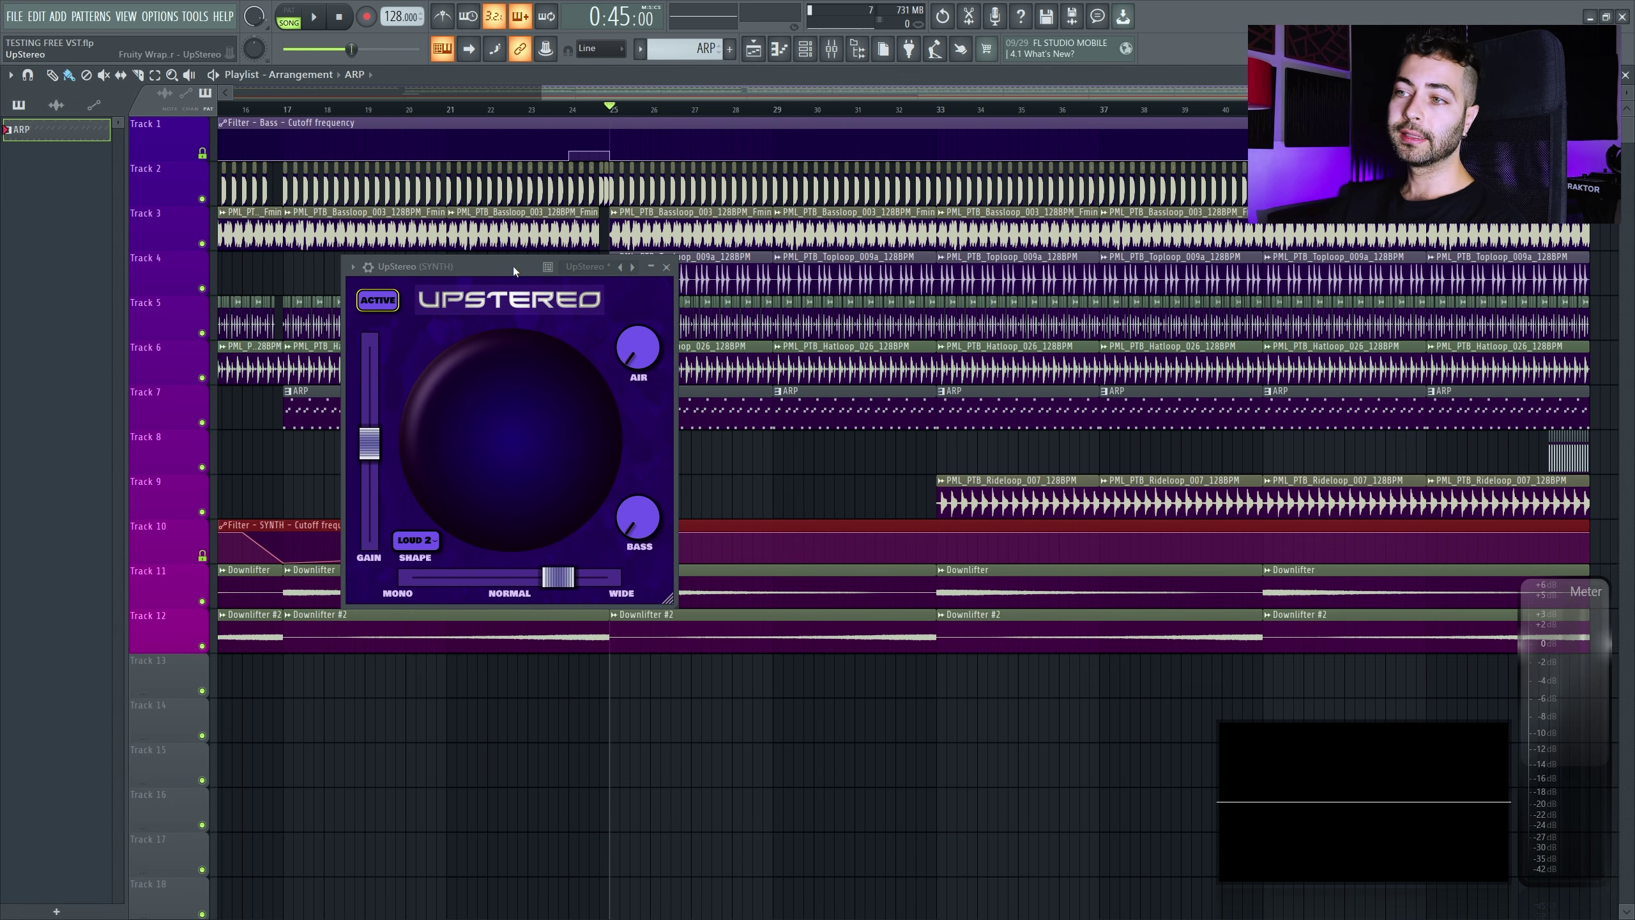
pyautogui.click(425, 541)
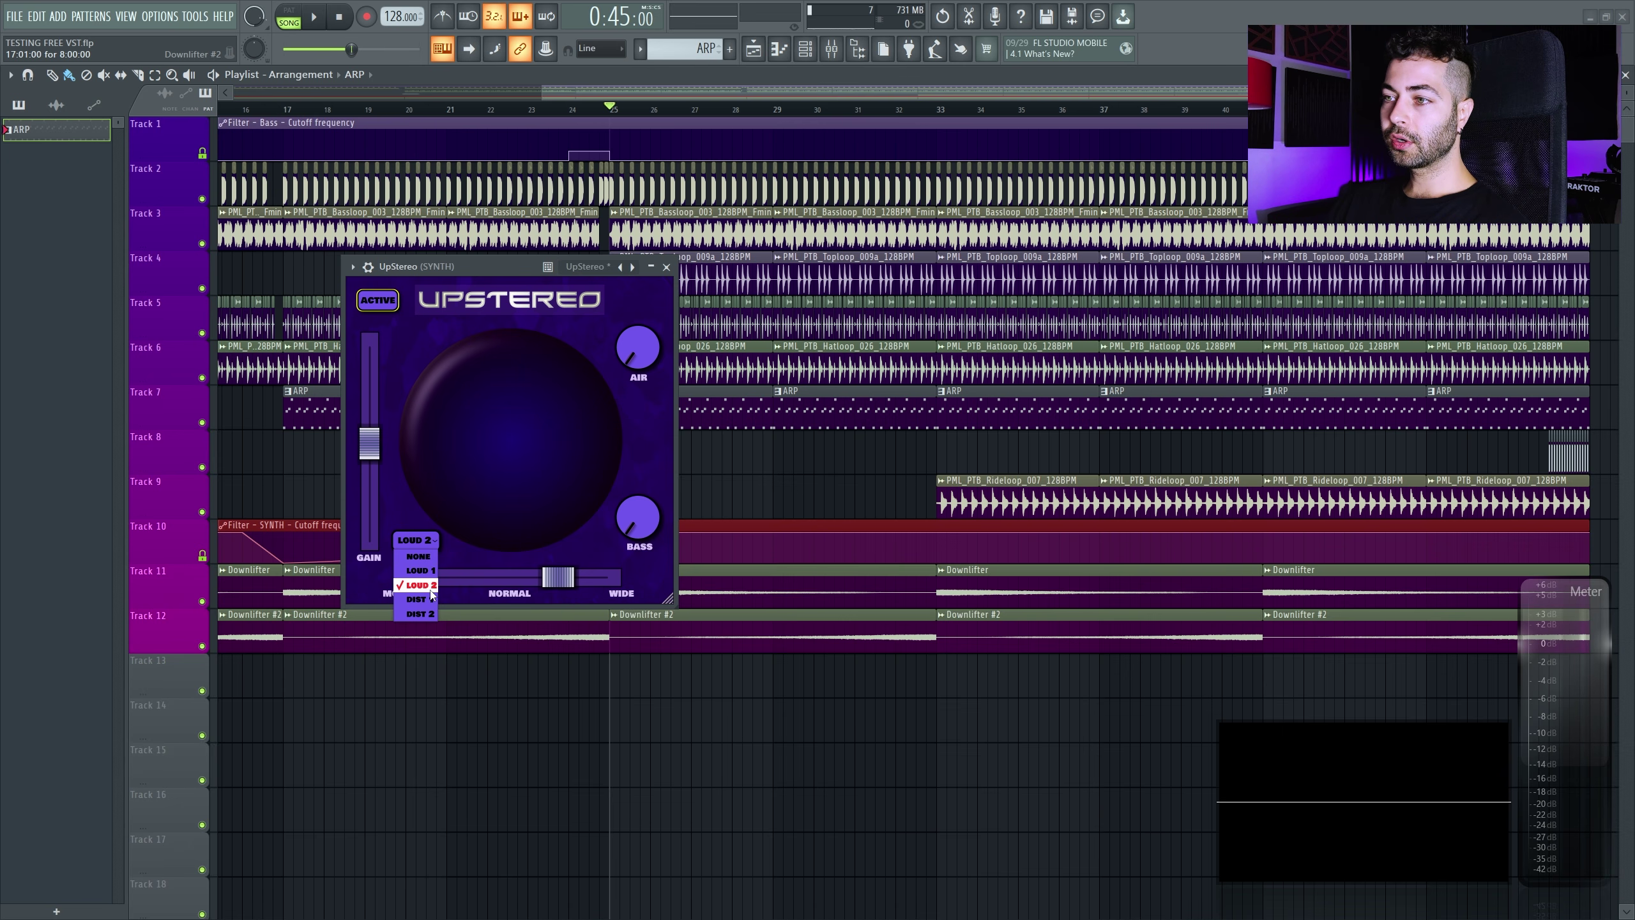
pyautogui.click(423, 558)
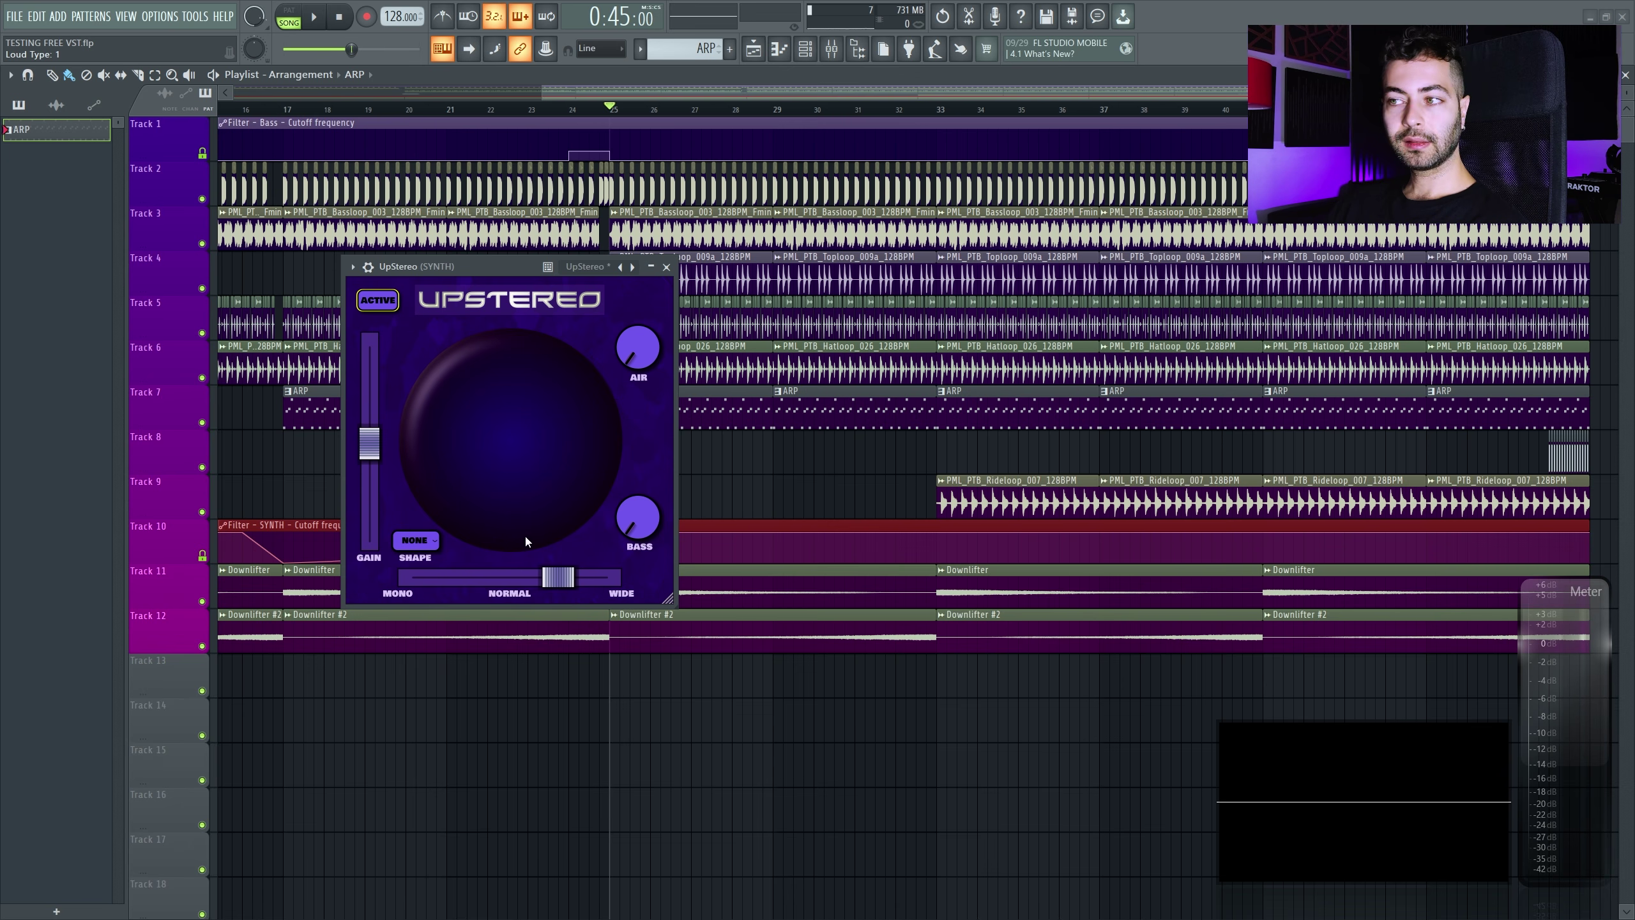
pyautogui.moveTo(567, 578); pyautogui.dragTo(532, 591)
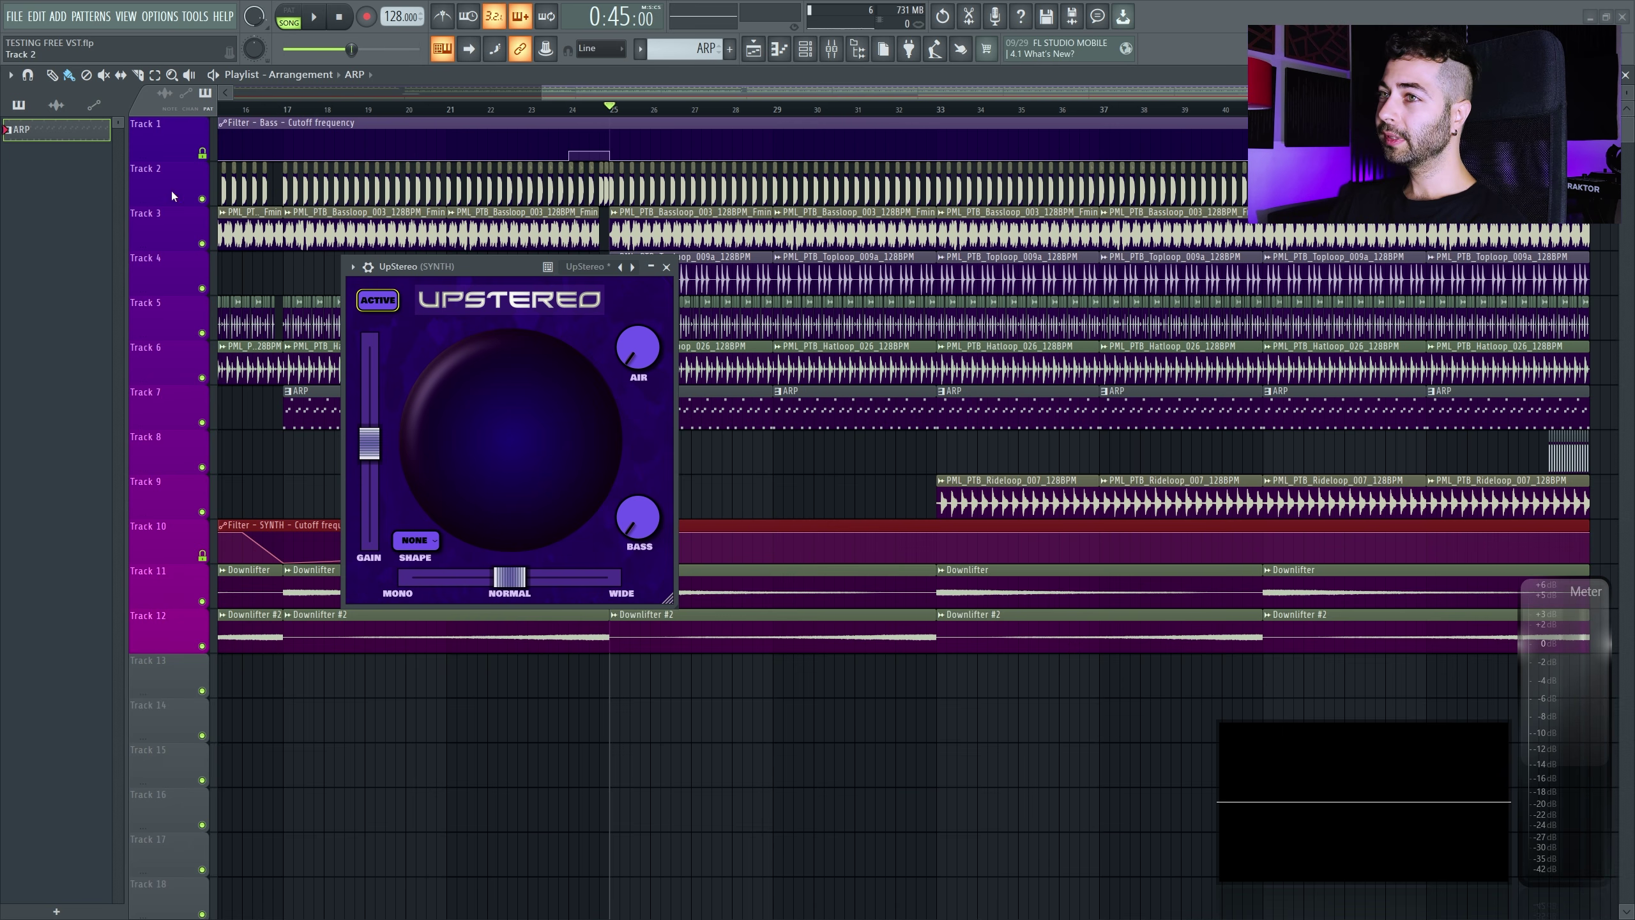
# Solo the ARP playlist track and play it from bar 25, toggling UpStereo's Active state for comparison
pyautogui.keyDown('ctrl'); pyautogui.click(202, 423); pyautogui.keyUp('ctrl')
pyautogui.press('space')
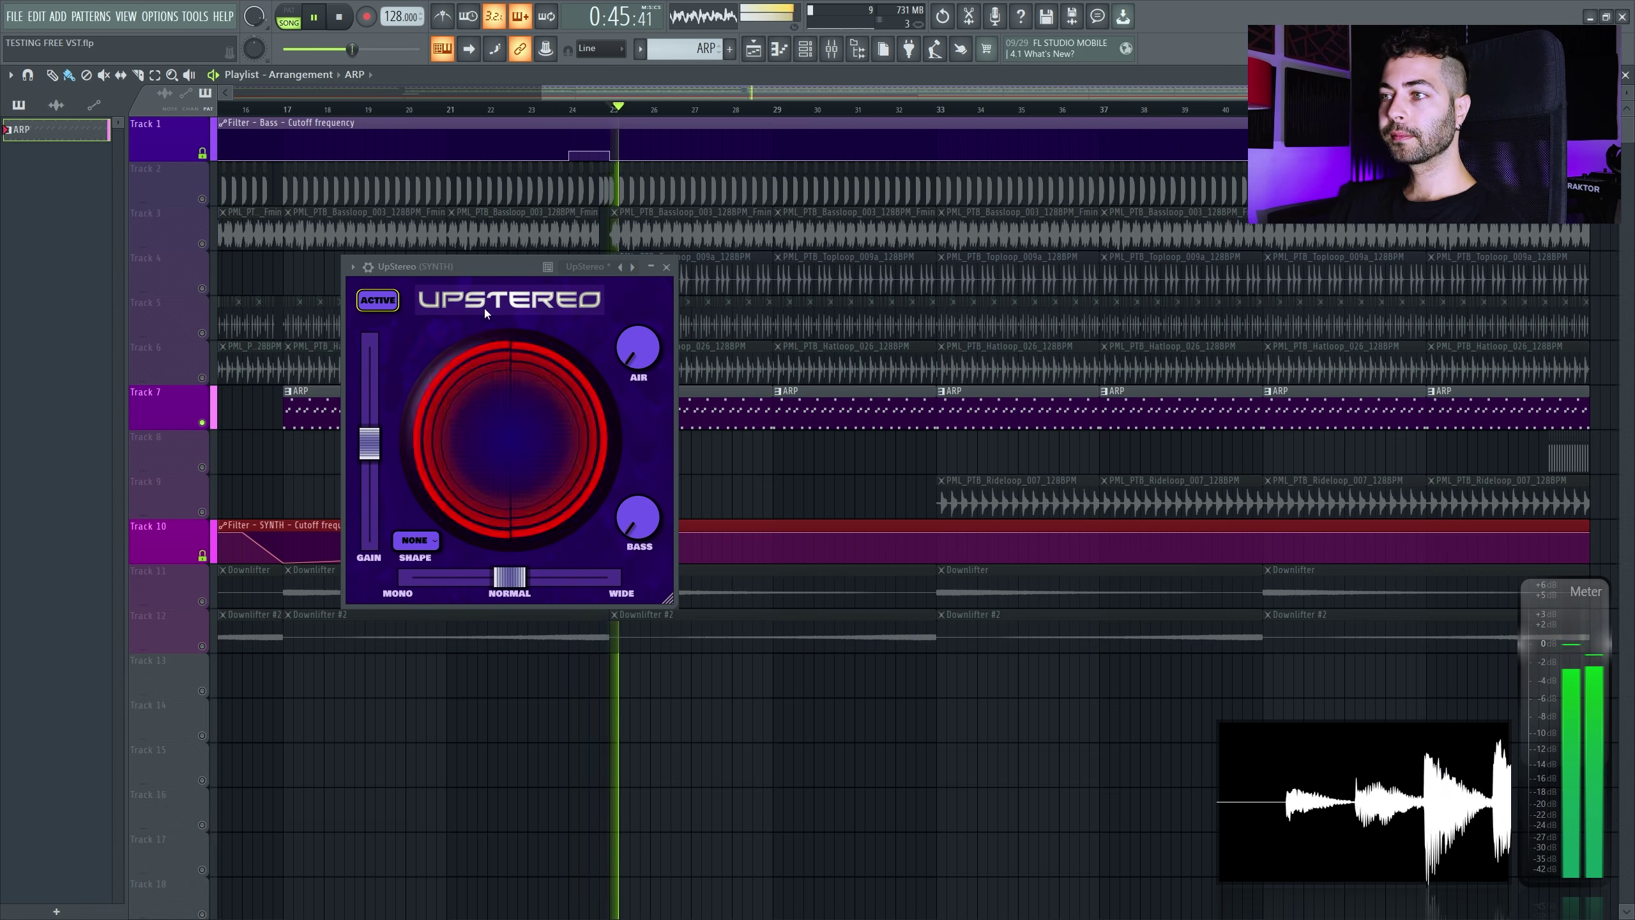
pyautogui.click(377, 301)
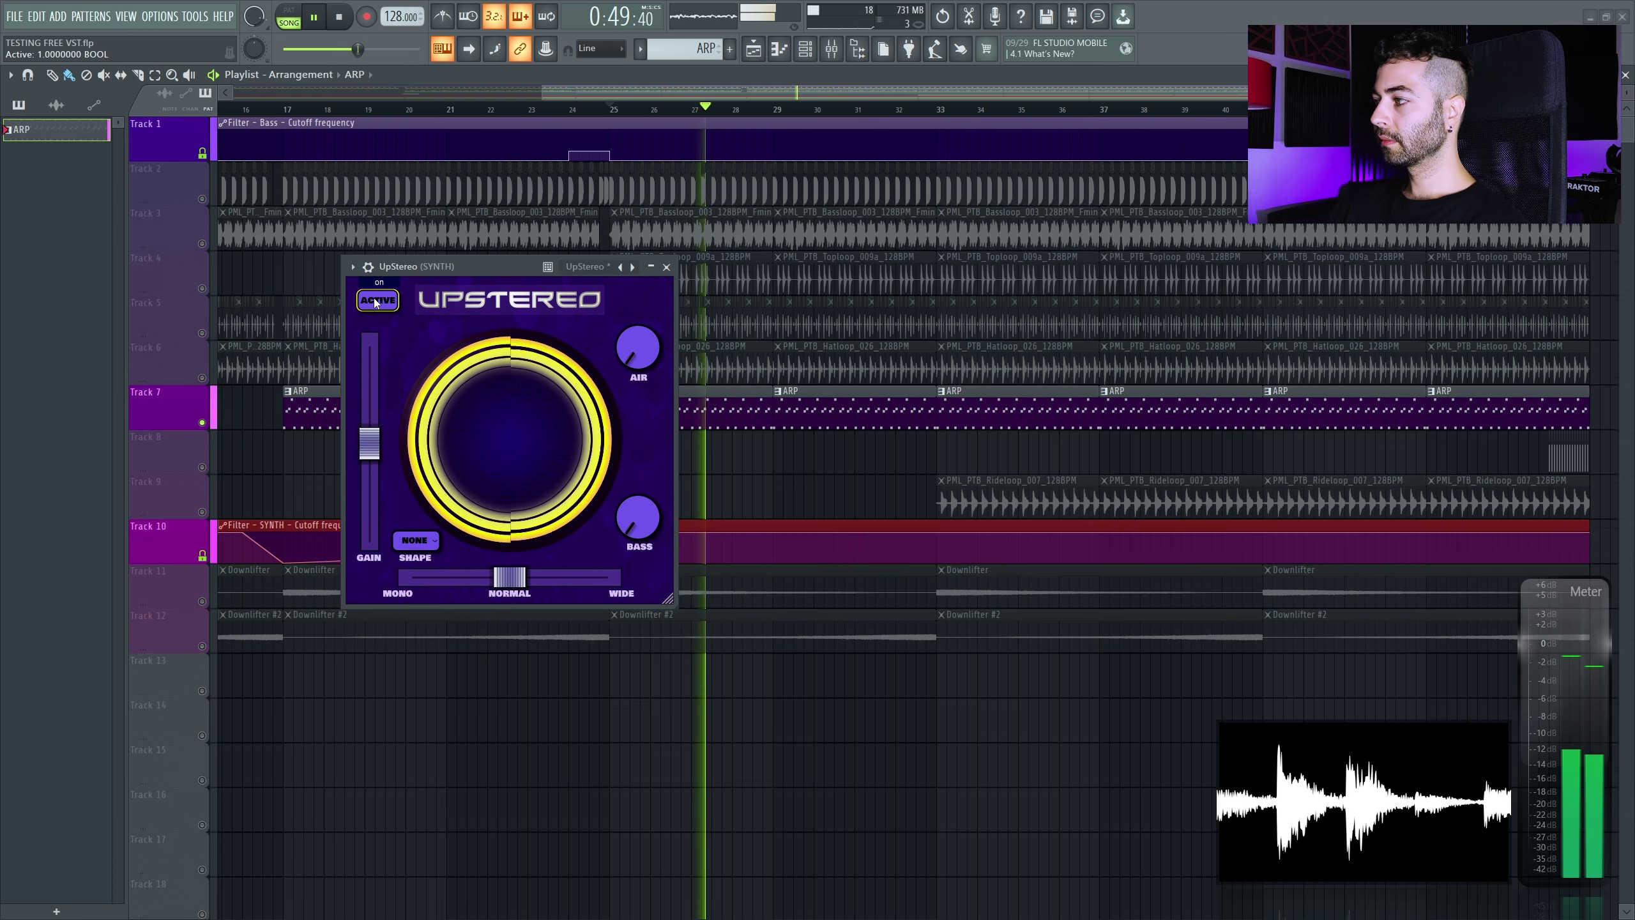
pyautogui.click(376, 301)
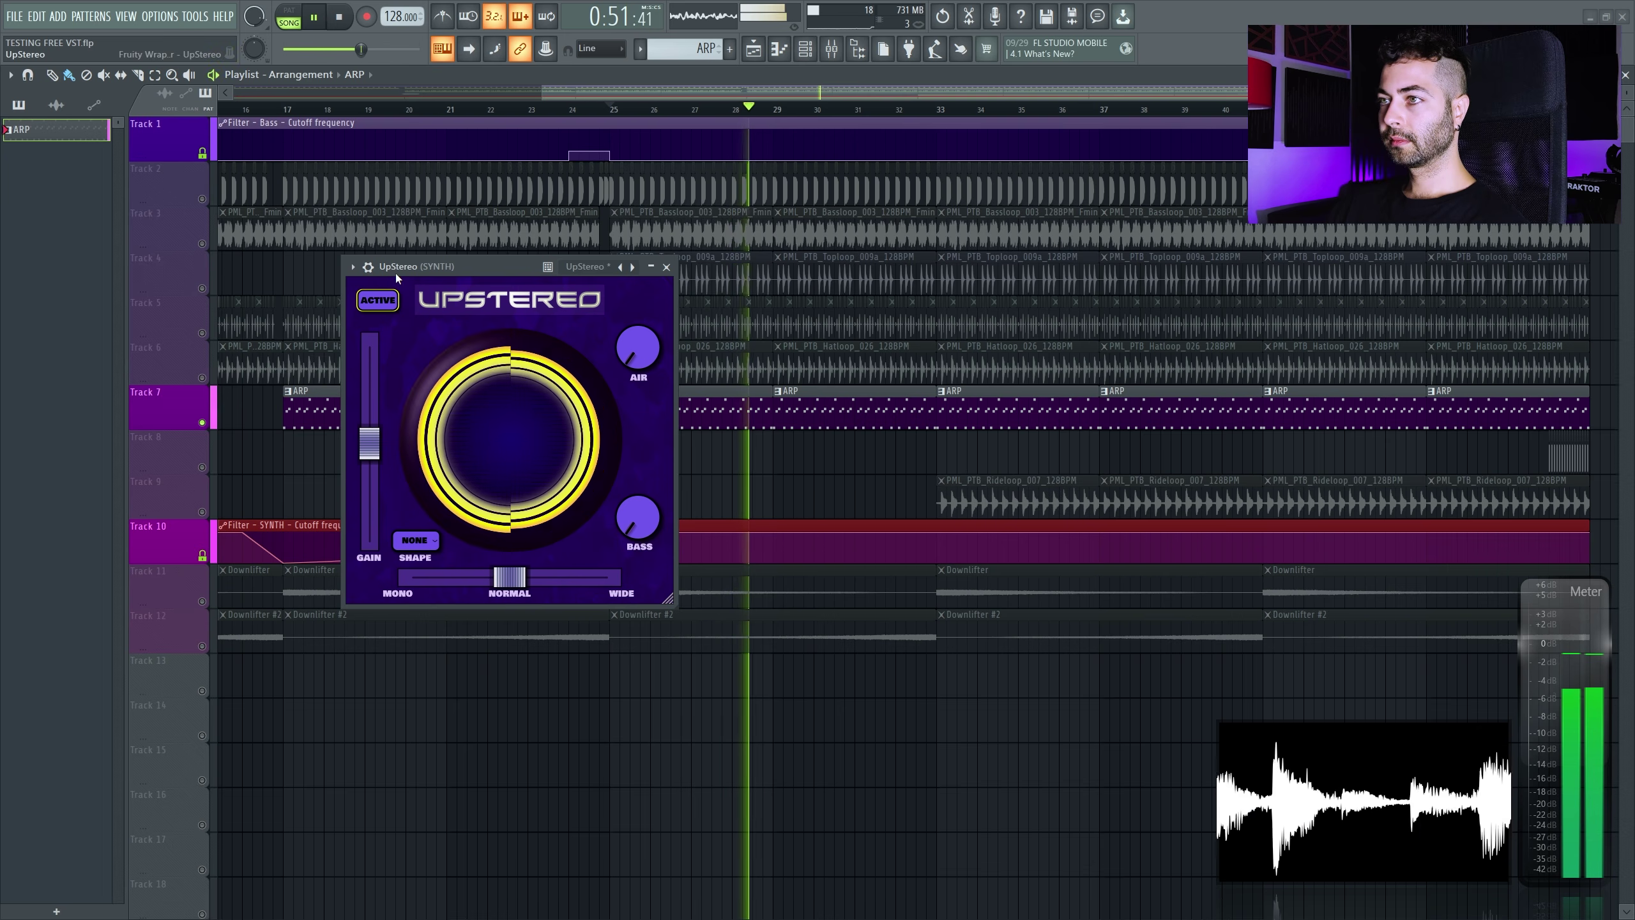
# Restart playback of the soloed ARP from bar 25 with UpStereo deactivated to hear the unprocessed synth
pyautogui.press('space')
pyautogui.click(339, 18)
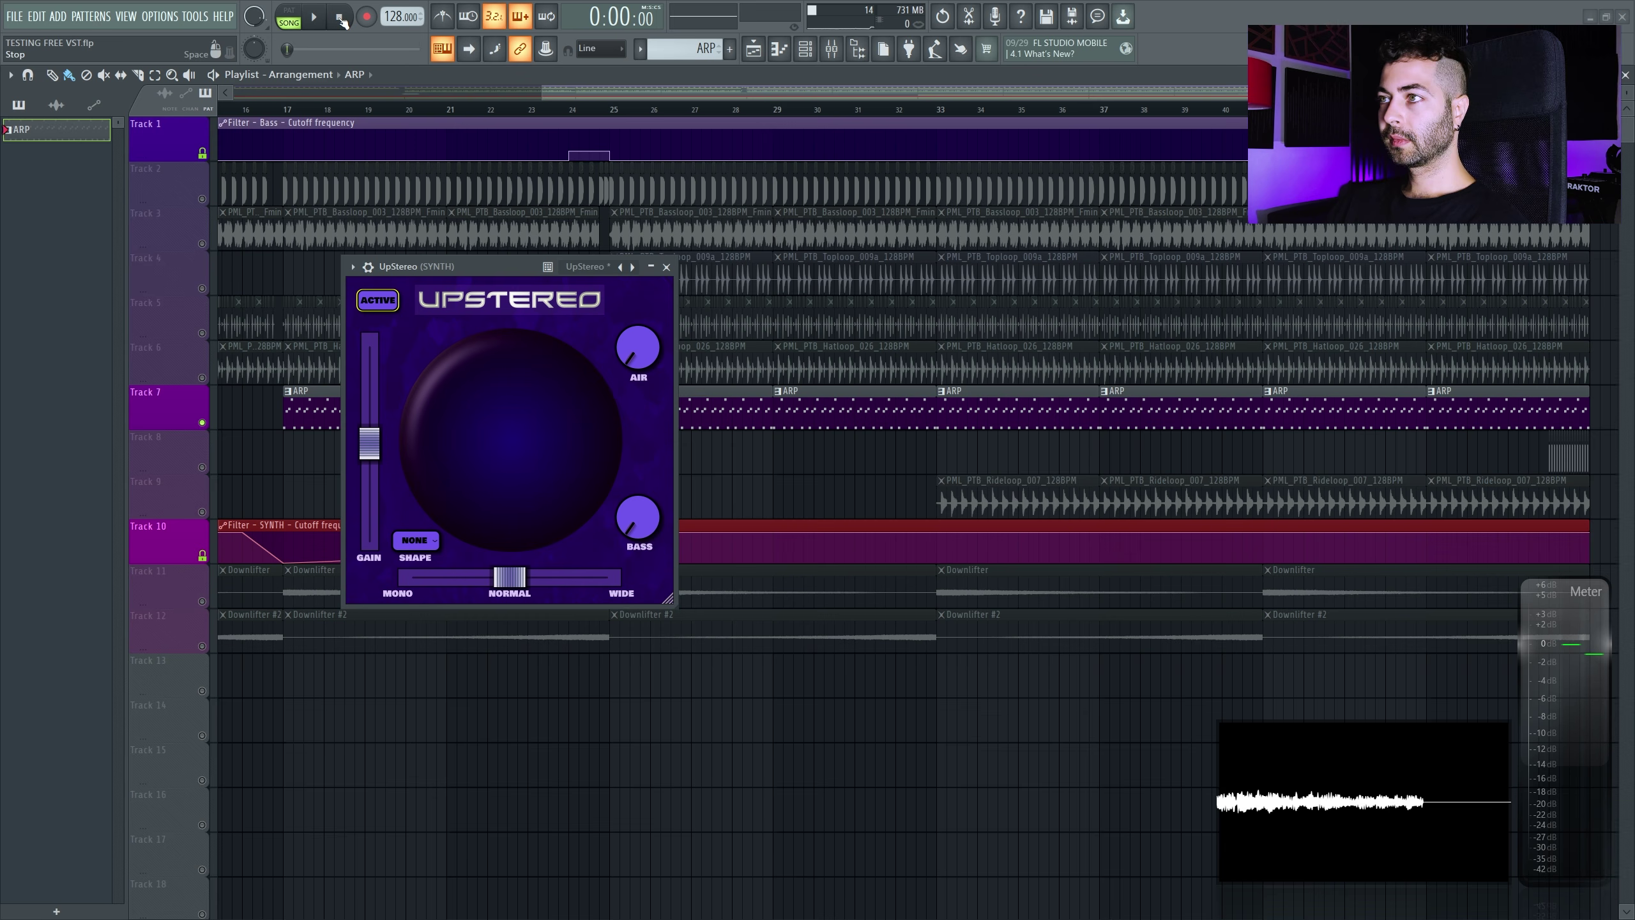
pyautogui.click(609, 108)
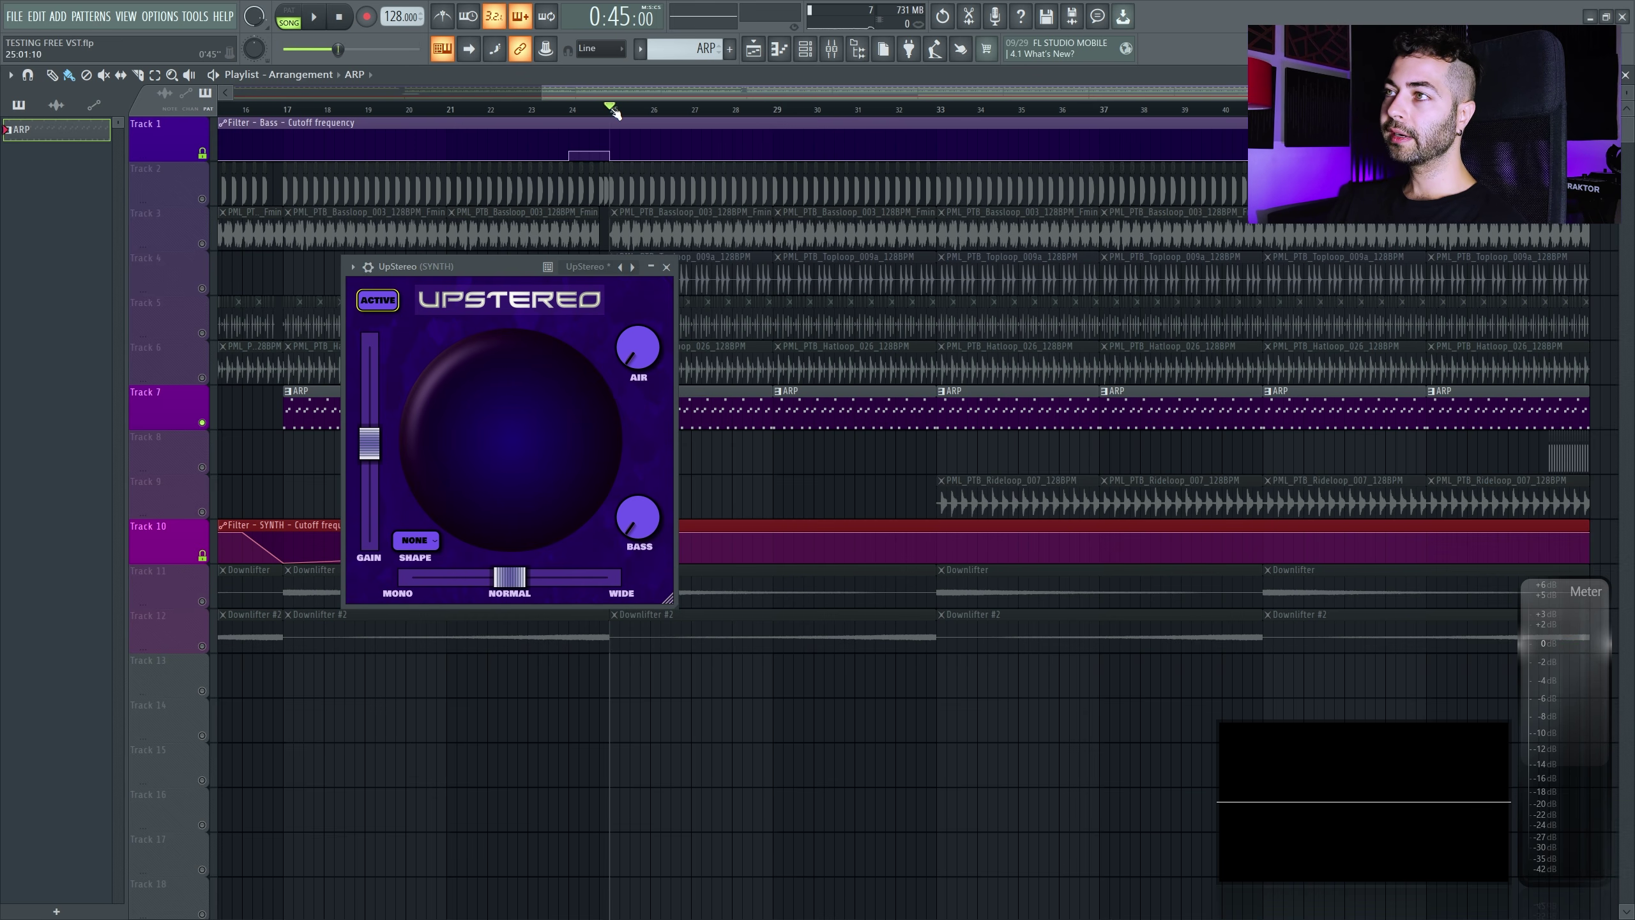
pyautogui.click(380, 301)
pyautogui.press('space')
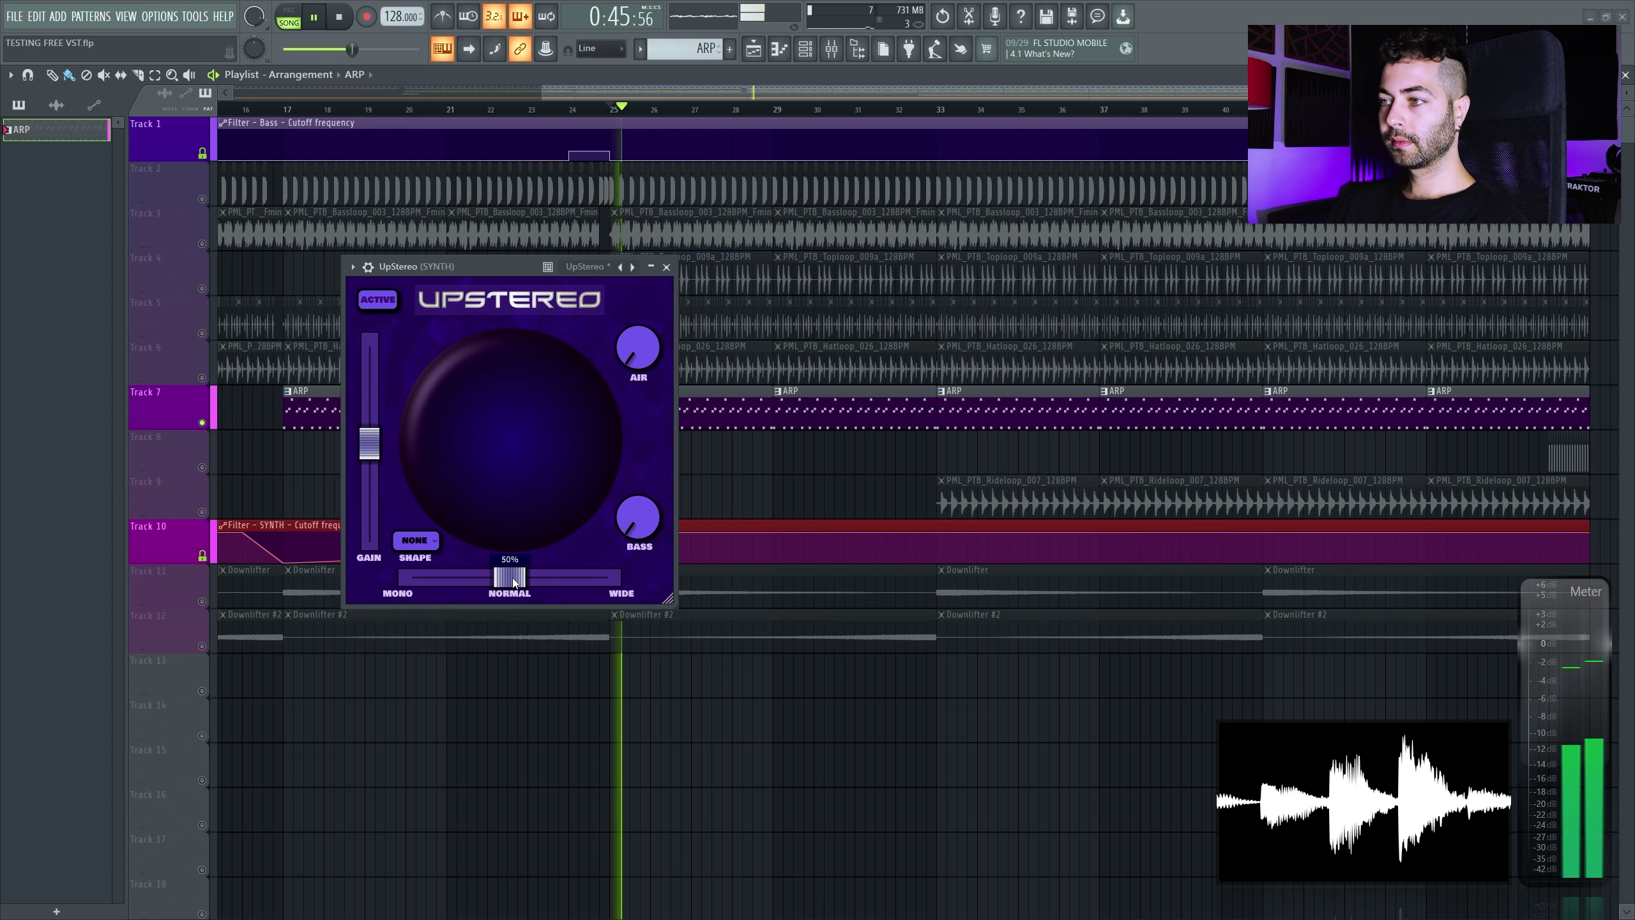
# Try UpStereo with its stereo width at 79% and gain at about -8.26 dB during playback, and stop
pyautogui.moveTo(521, 580)
pyautogui.mouseDown()
pyautogui.moveTo(587, 584)
pyautogui.moveTo(546, 579)
pyautogui.mouseUp()
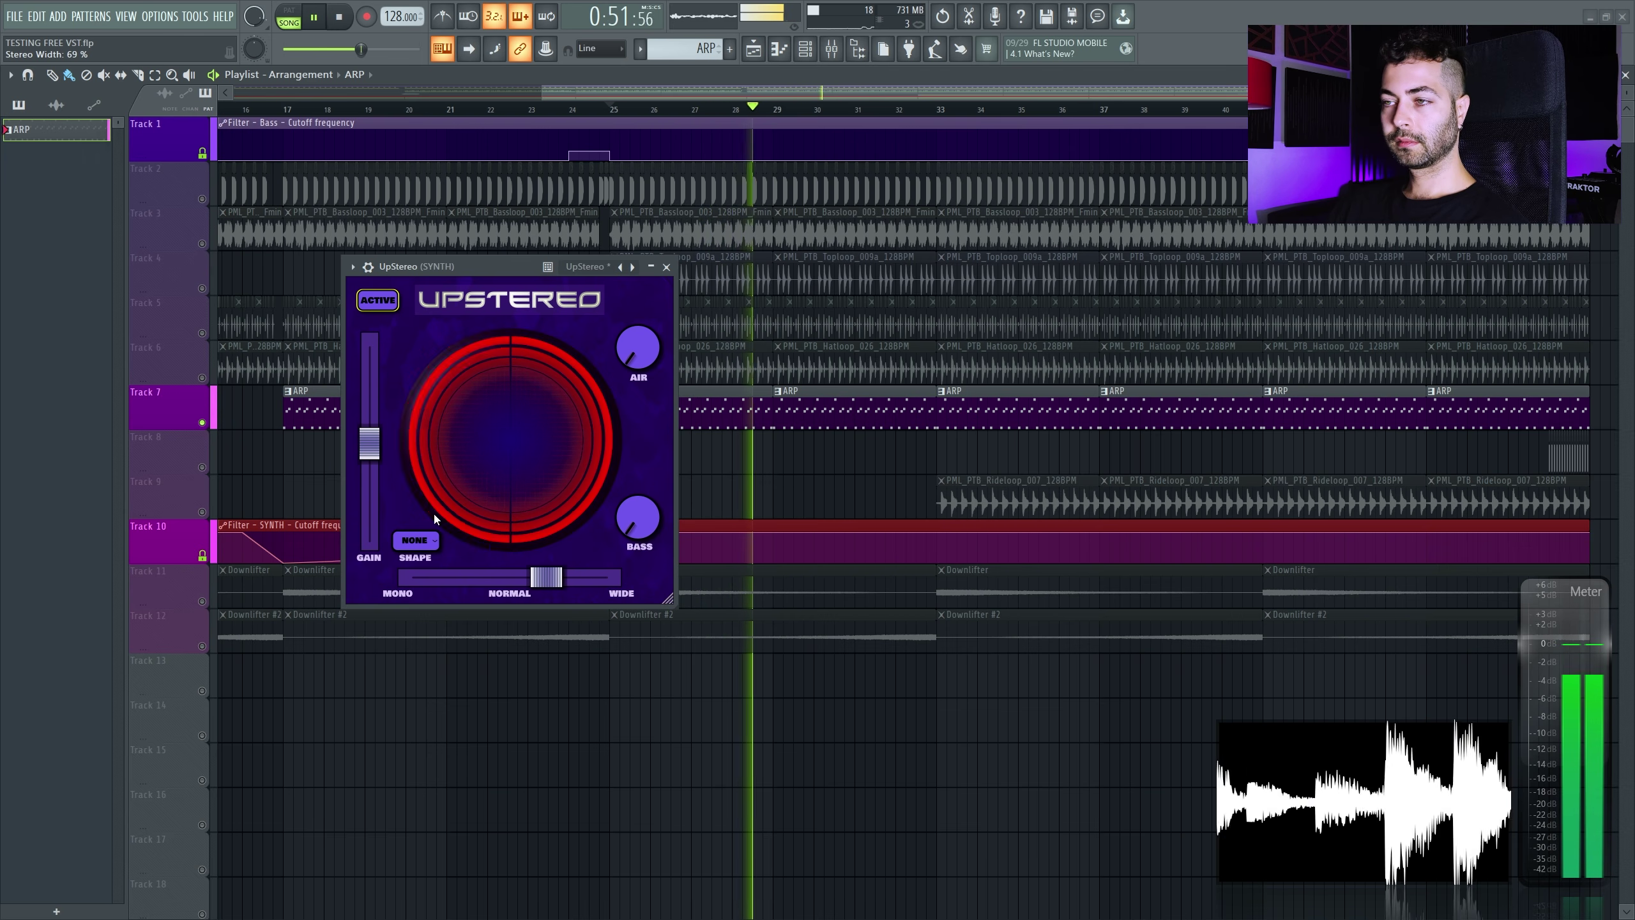
pyautogui.moveTo(371, 450); pyautogui.dragTo(380, 474)
pyautogui.moveTo(546, 578)
pyautogui.mouseDown()
pyautogui.moveTo(609, 580)
pyautogui.moveTo(570, 579)
pyautogui.mouseUp()
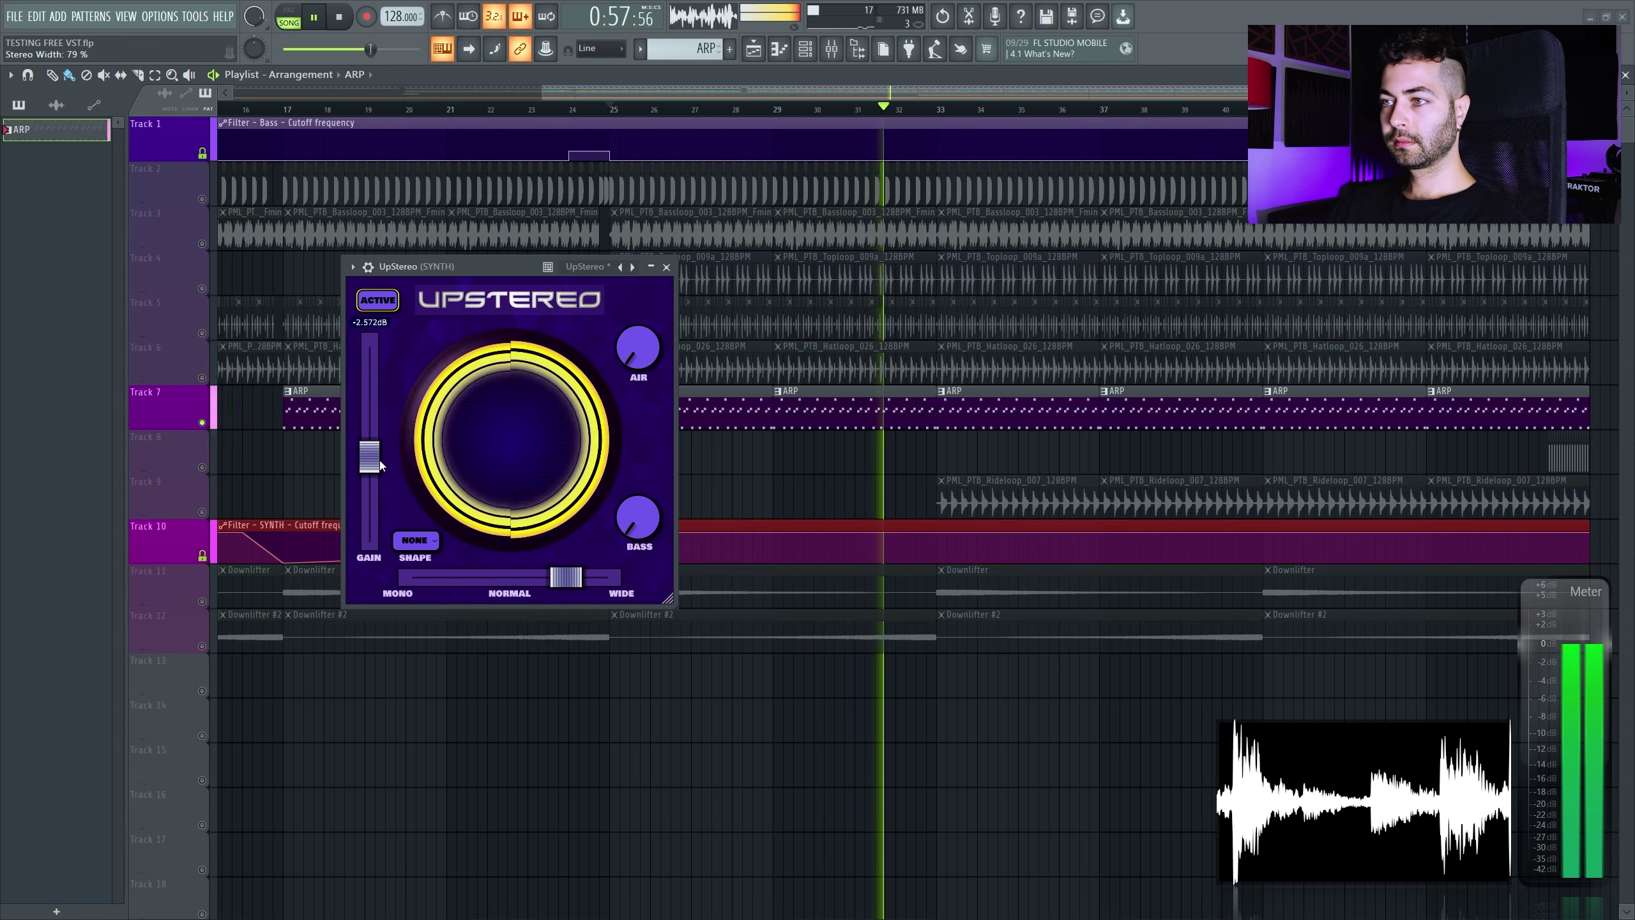
pyautogui.moveTo(380, 460)
pyautogui.mouseDown()
pyautogui.moveTo(369, 527)
pyautogui.moveTo(378, 454)
pyautogui.moveTo(376, 477)
pyautogui.mouseUp()
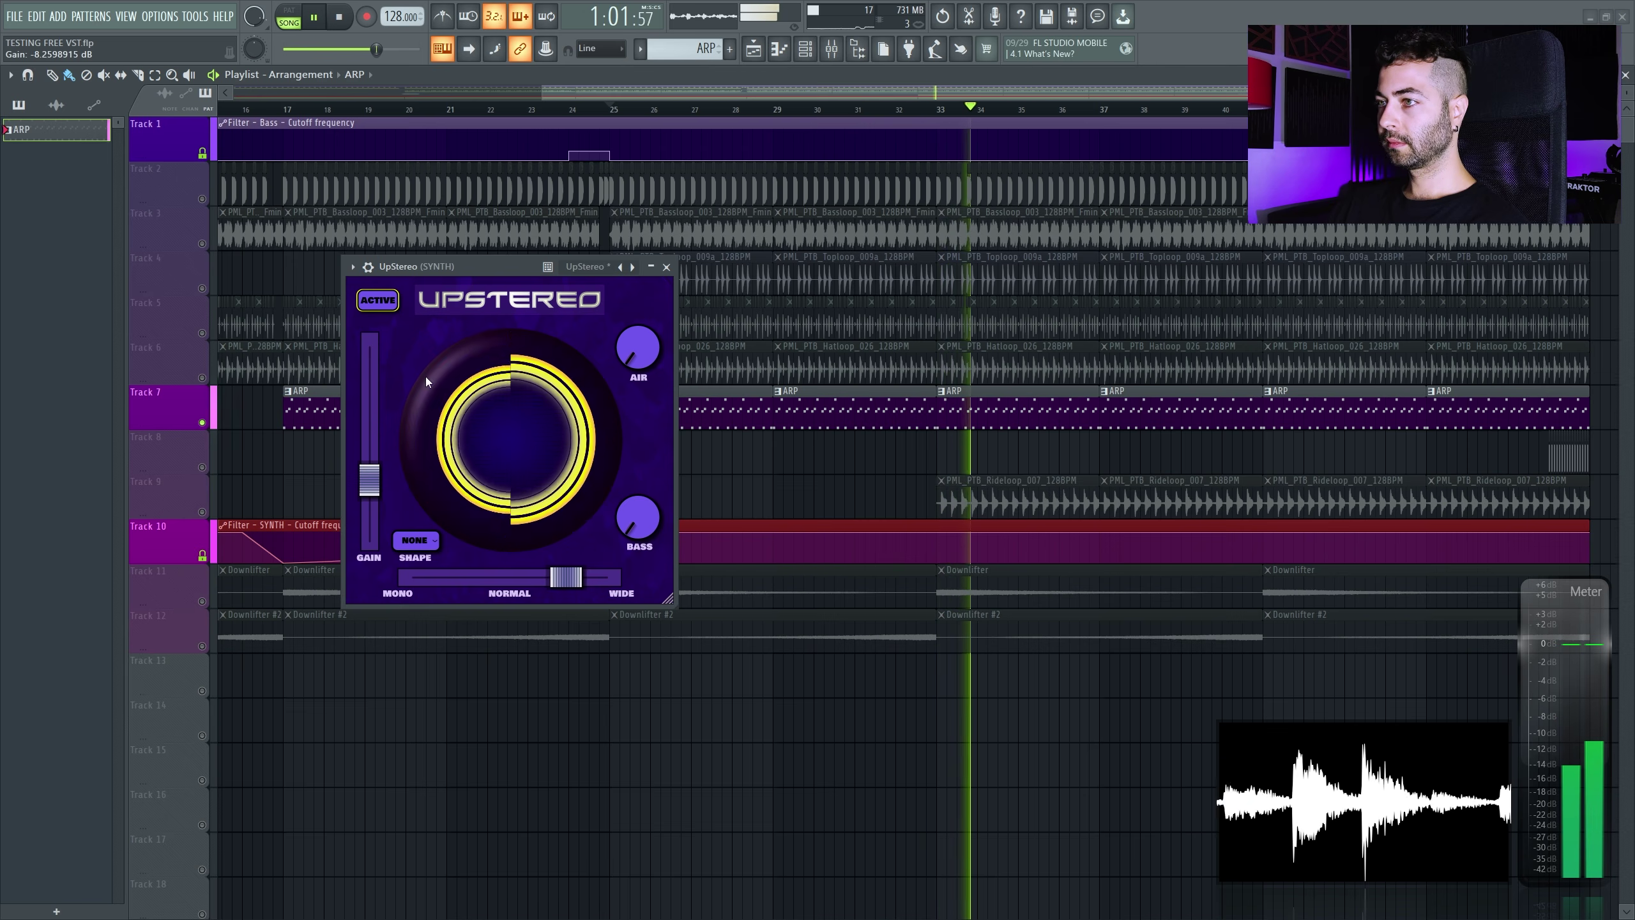
pyautogui.press('space')
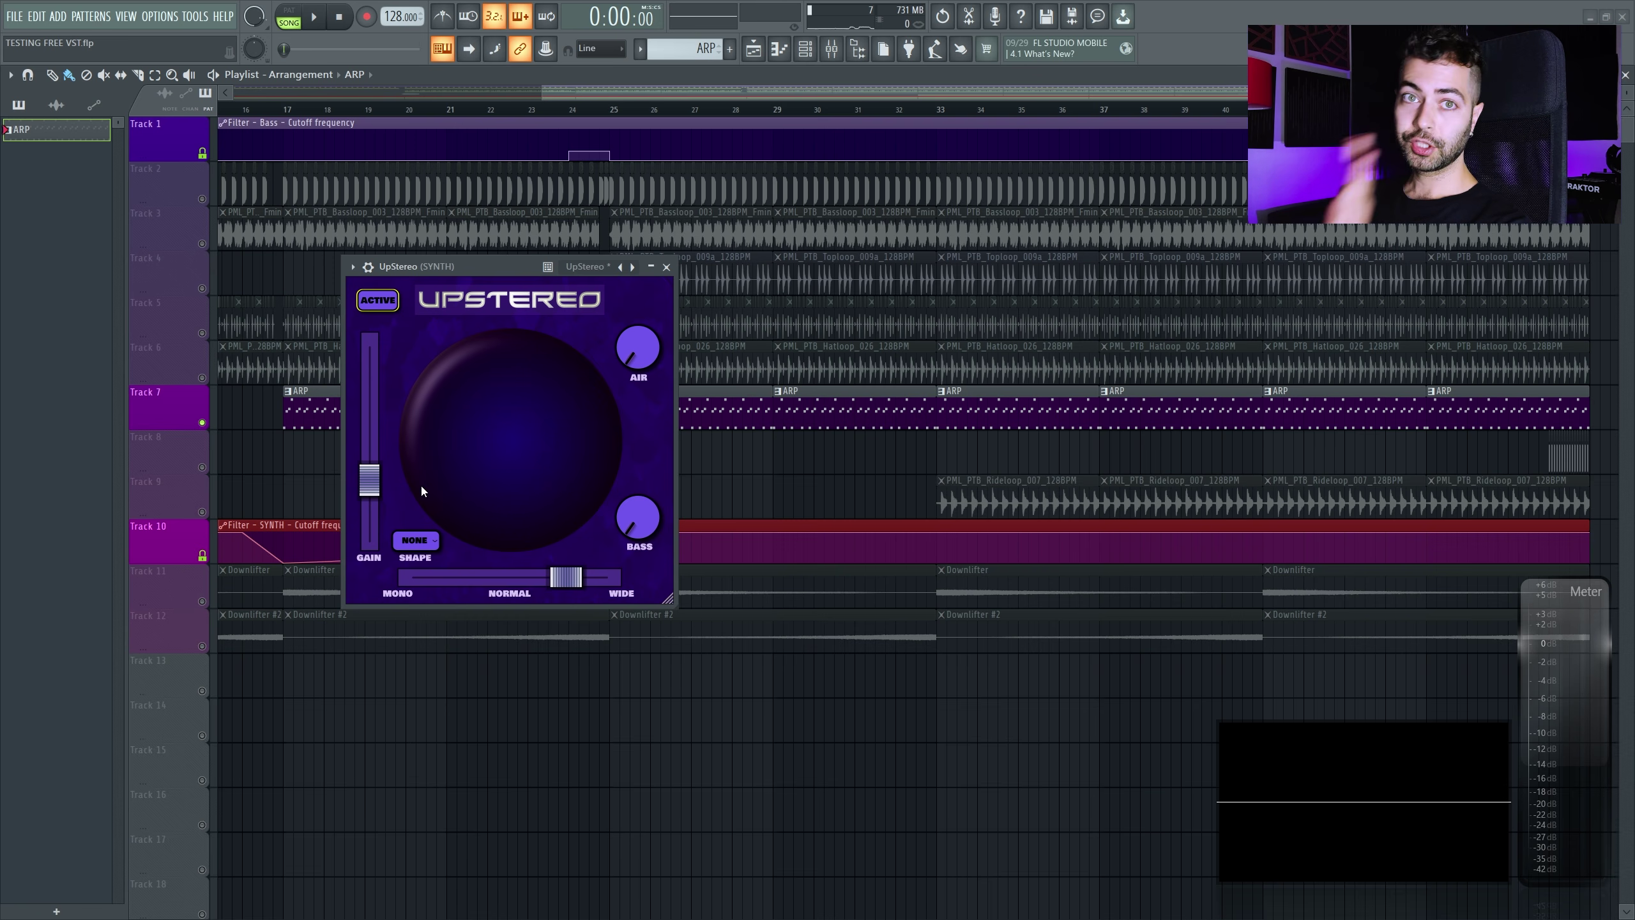
# Play the ARP from bar 25 with UpStereo's width at full mono and at 100%, lowering the gain for the wide setting, and stop
pyautogui.moveTo(373, 478)
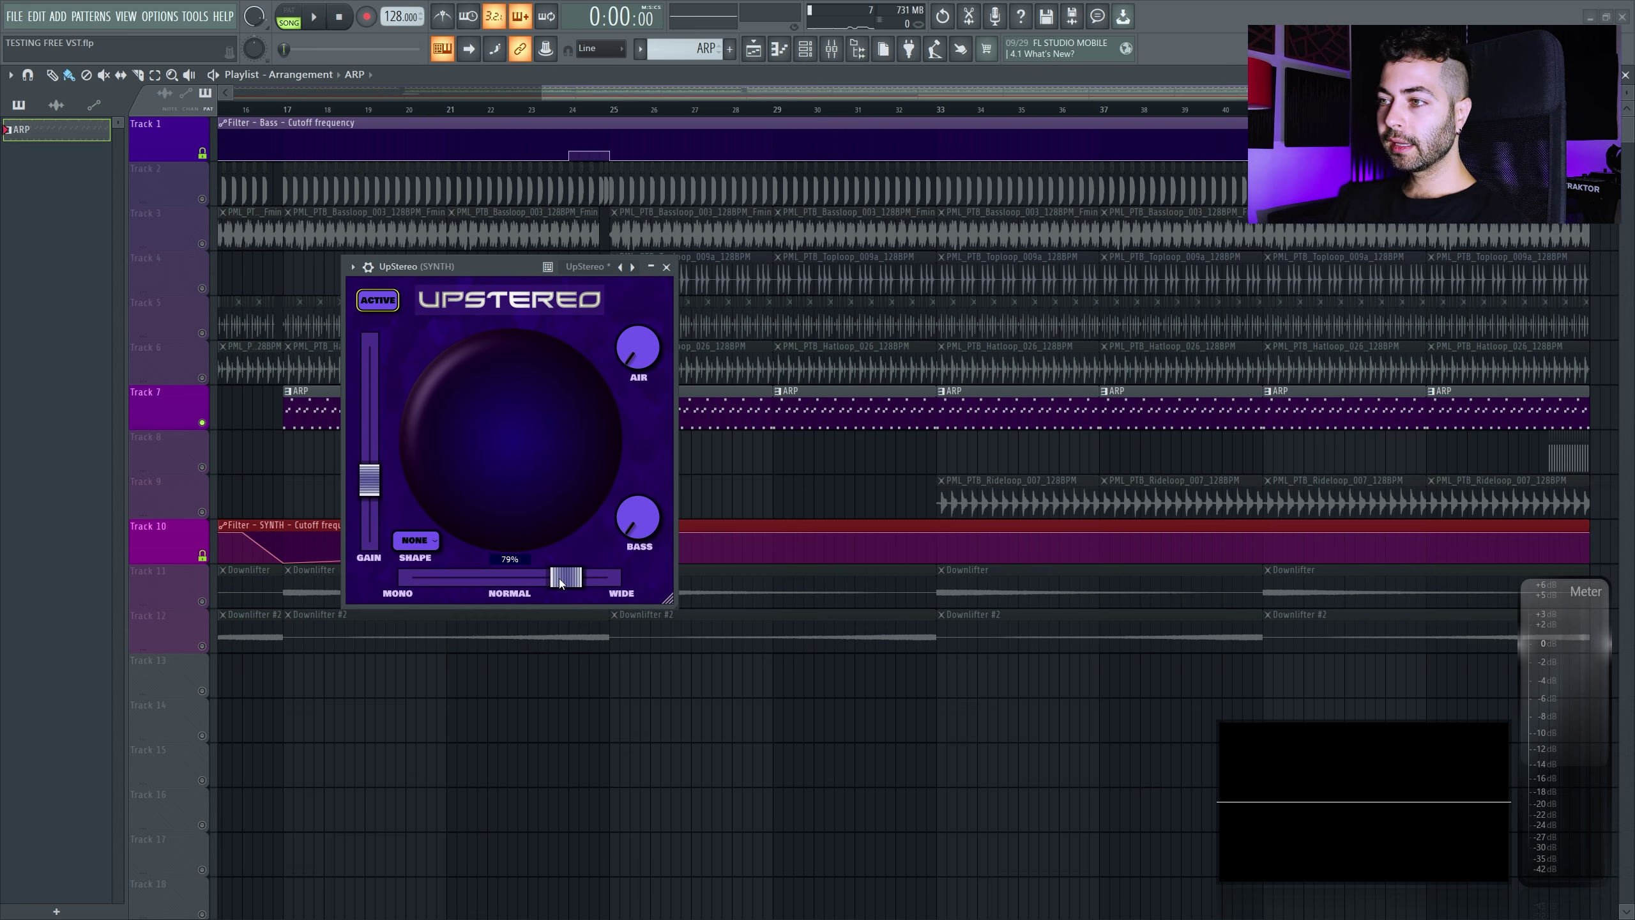
pyautogui.moveTo(562, 578); pyautogui.dragTo(412, 577)
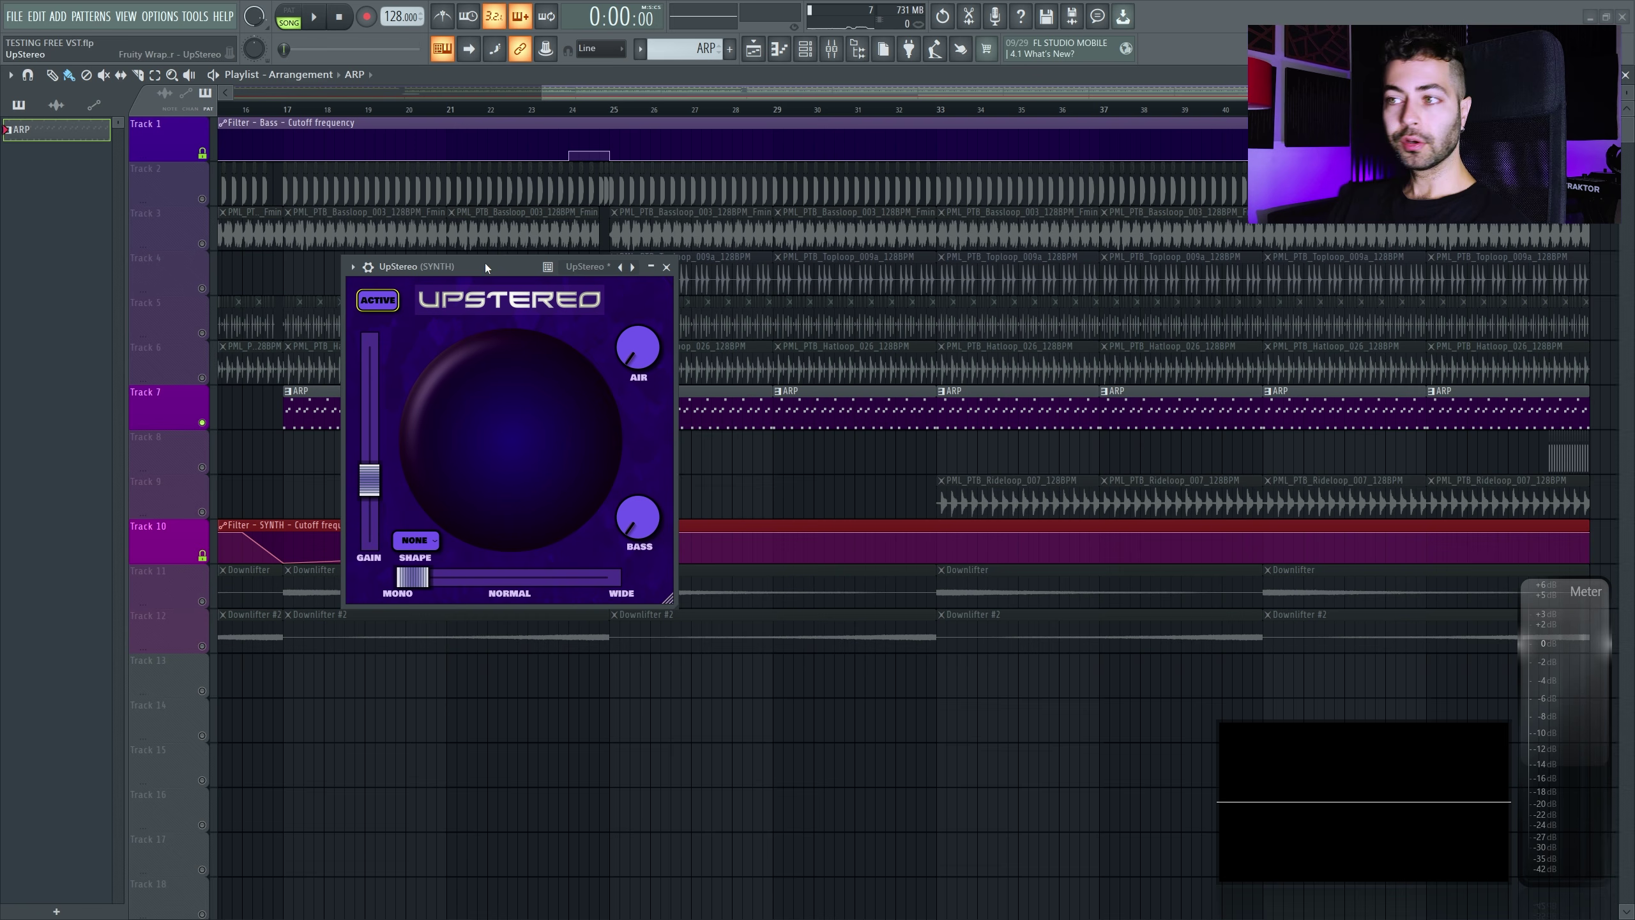
pyautogui.click(620, 111)
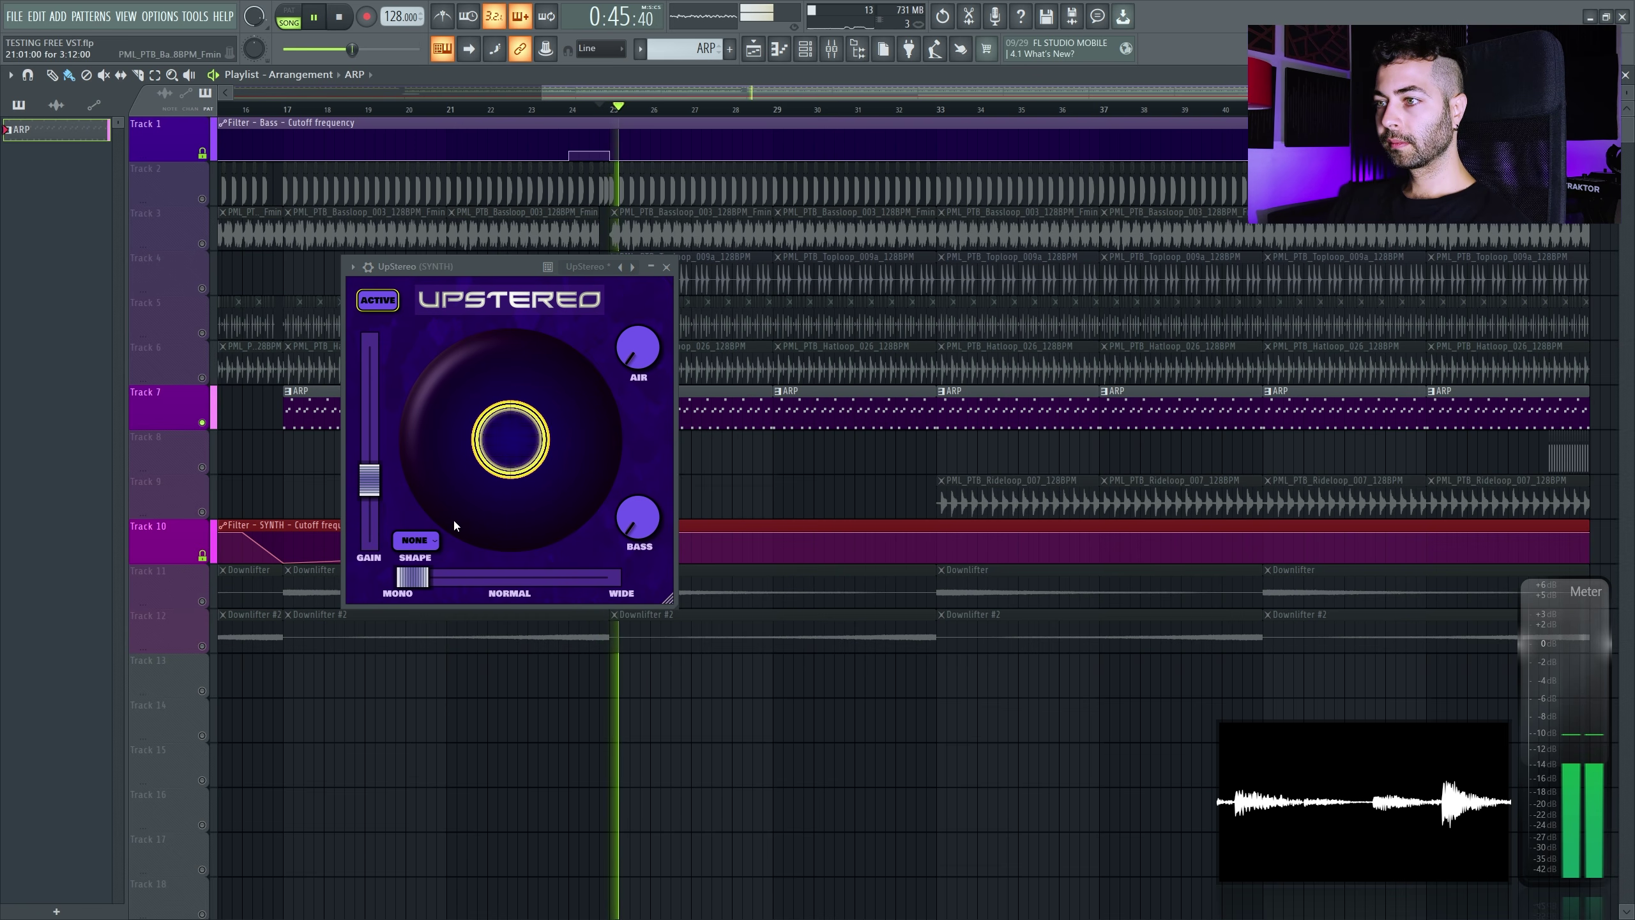
pyautogui.moveTo(414, 580)
pyautogui.moveTo(414, 579); pyautogui.dragTo(661, 586)
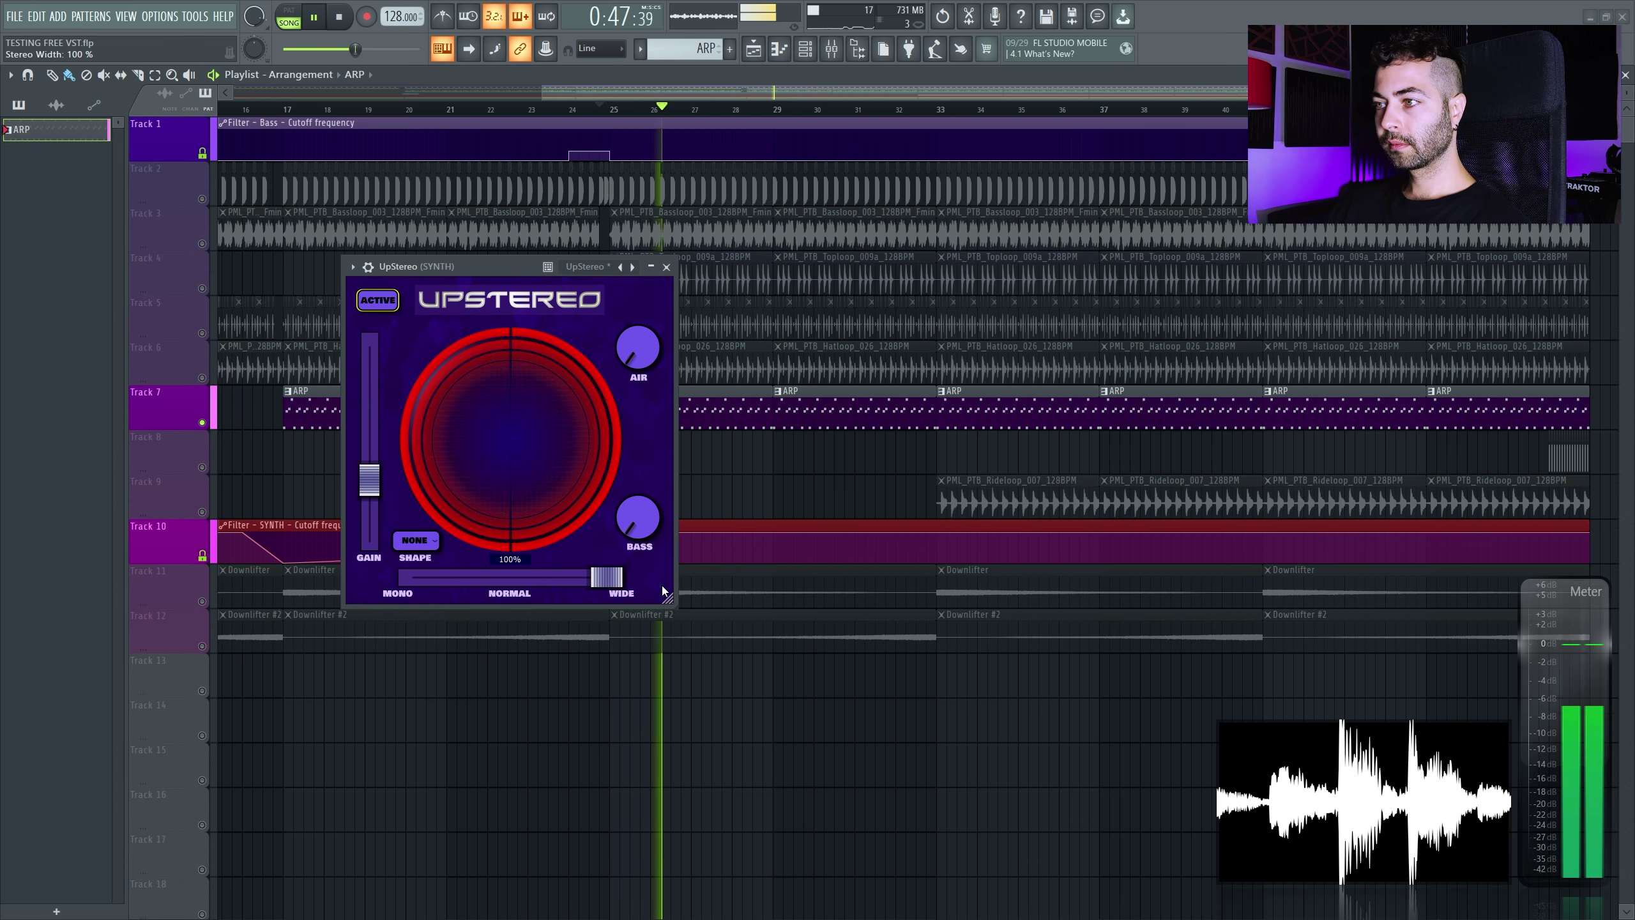
pyautogui.moveTo(374, 486); pyautogui.dragTo(377, 511)
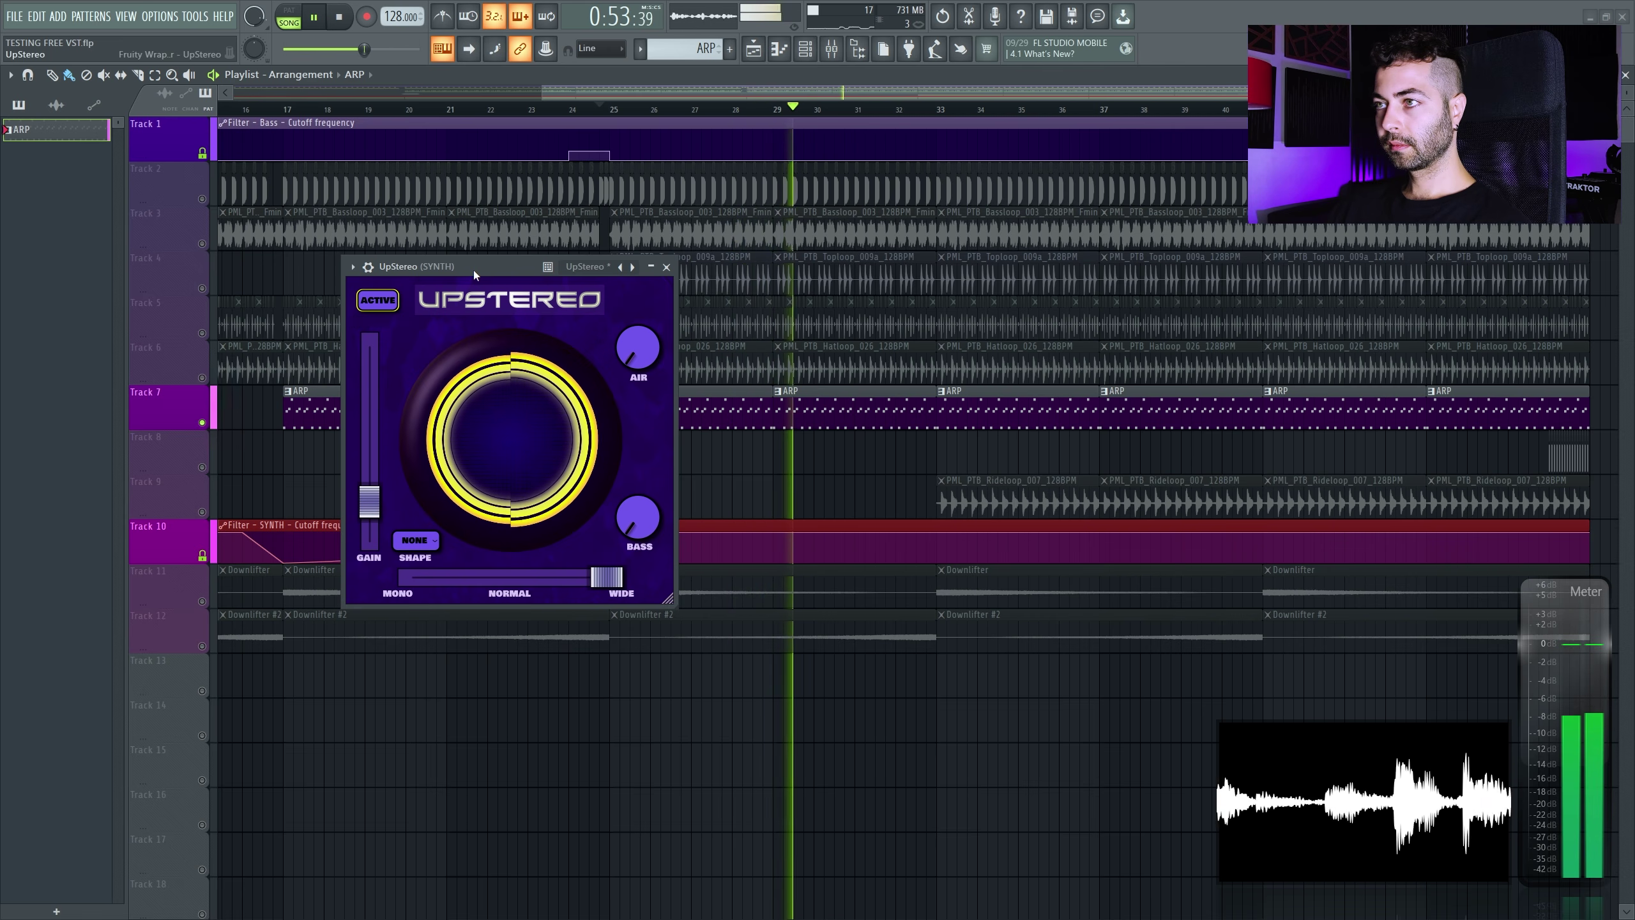
pyautogui.press('space')
# Set UpStereo's stereo width to 68%, its Shape to Loud 1, and its gain to about -9.25 dB while the ARP plays
pyautogui.moveTo(606, 578); pyautogui.dragTo(537, 578)
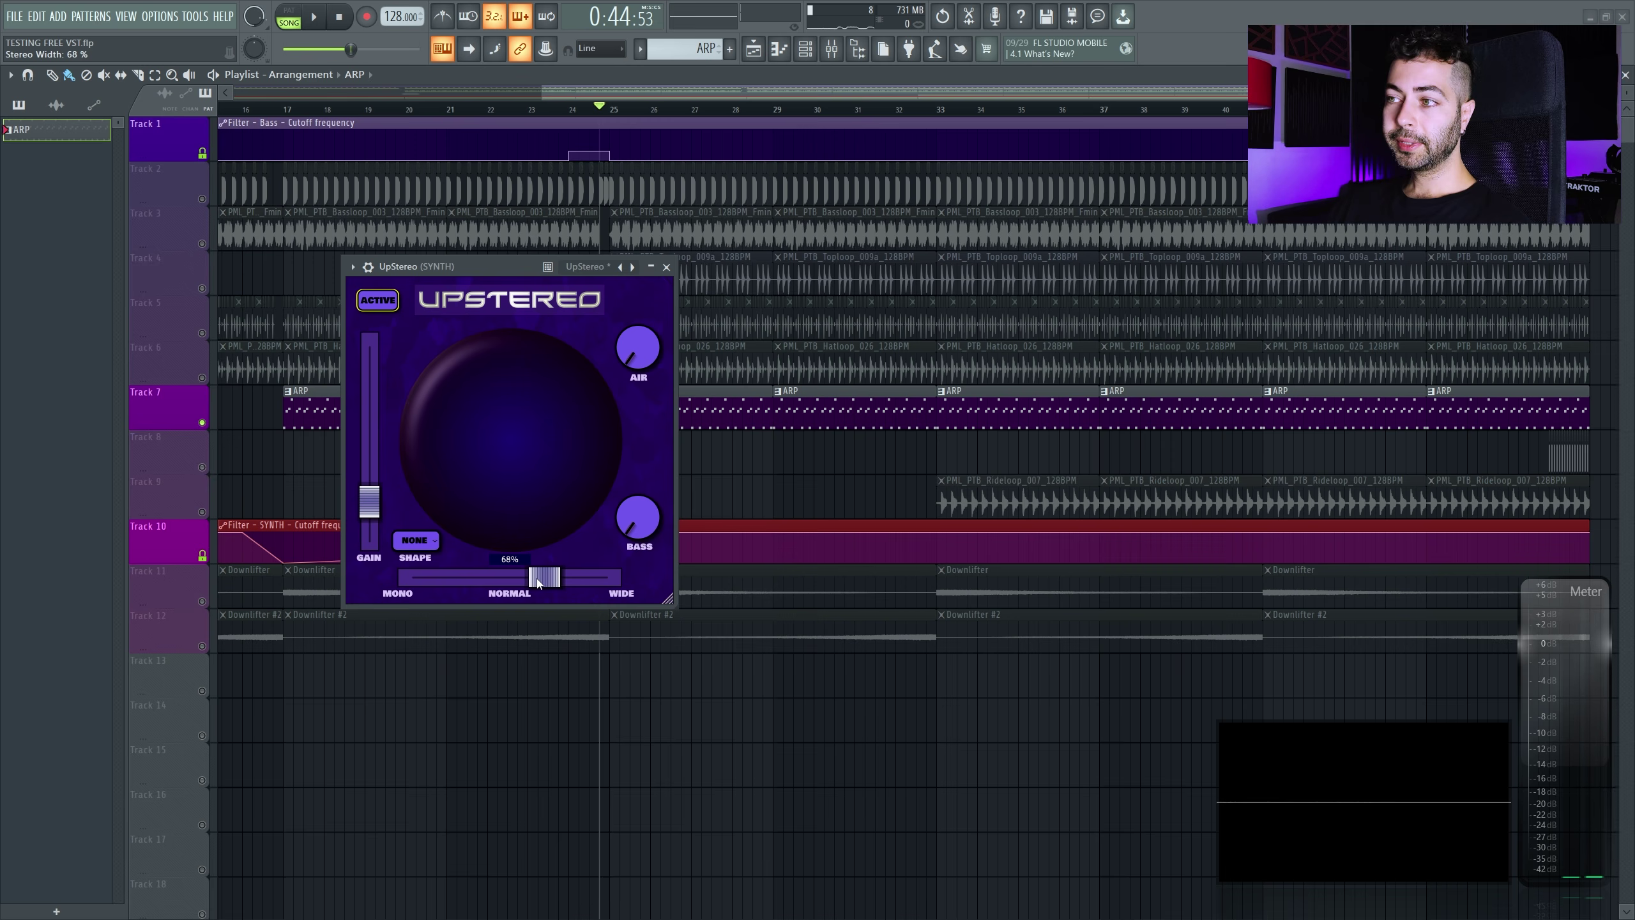
pyautogui.click(431, 545)
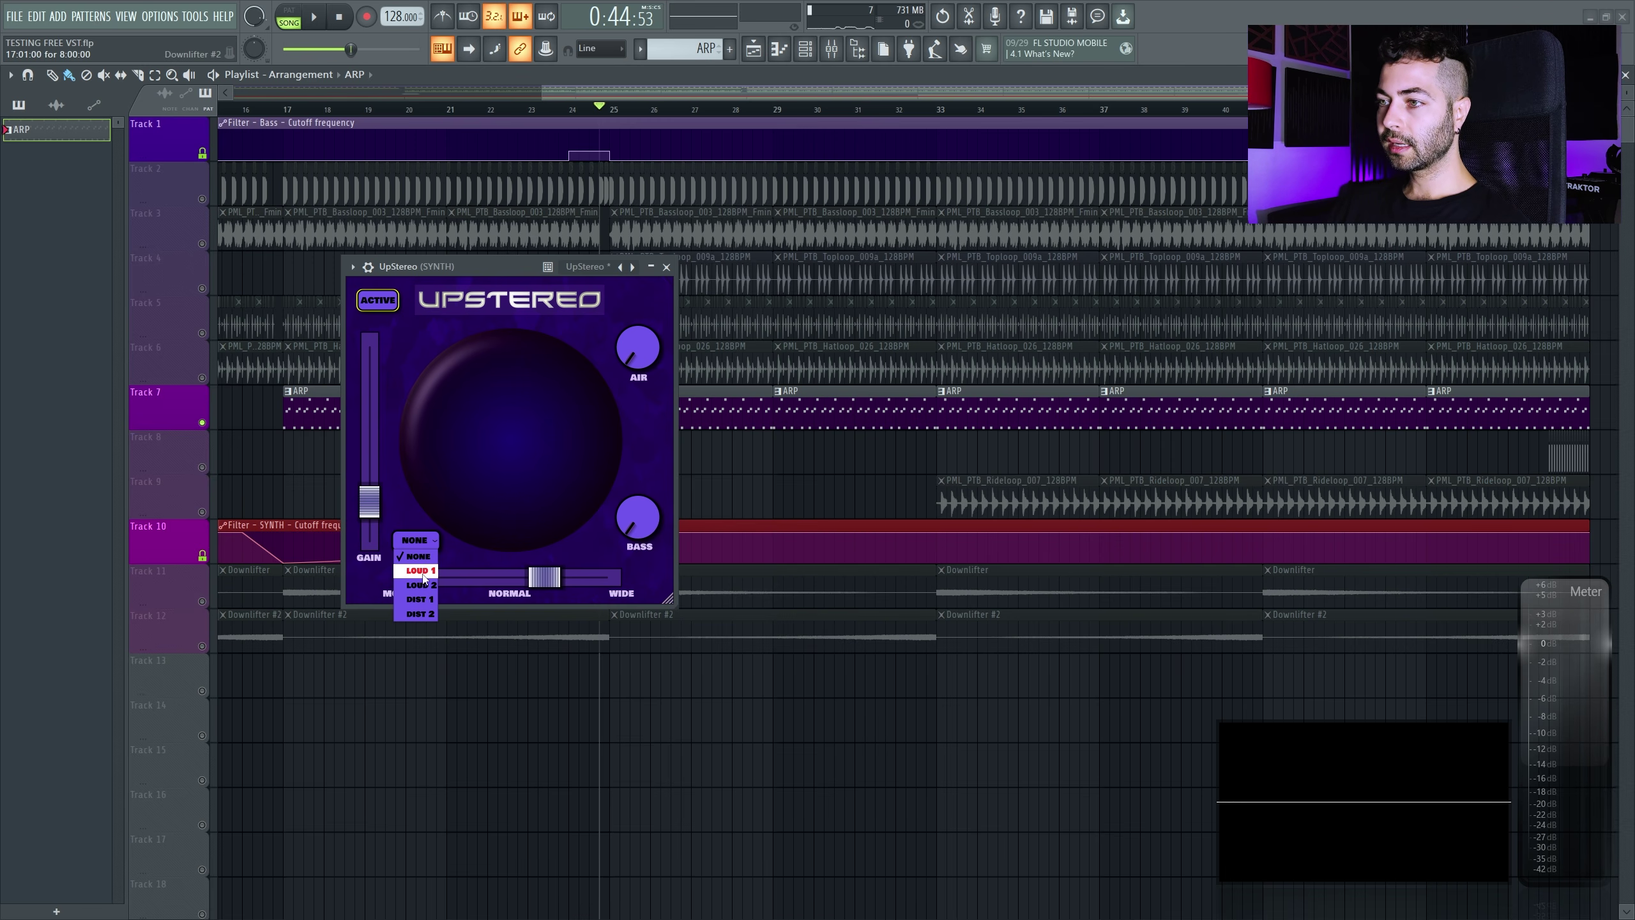
pyautogui.click(420, 570)
pyautogui.press('space')
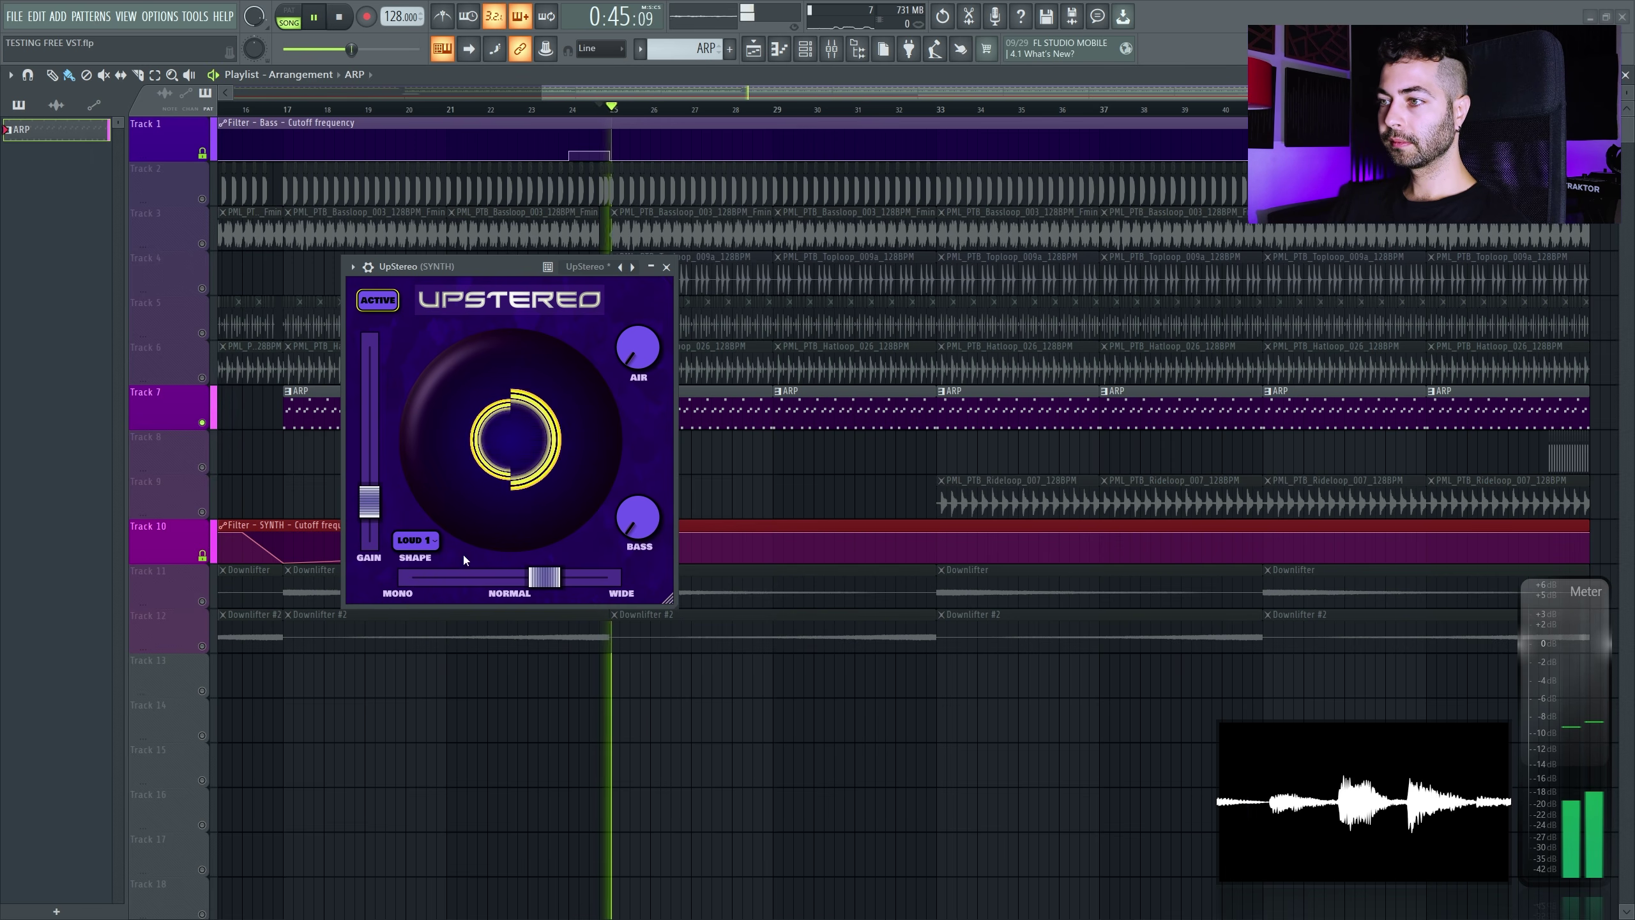
pyautogui.moveTo(374, 512); pyautogui.dragTo(373, 494)
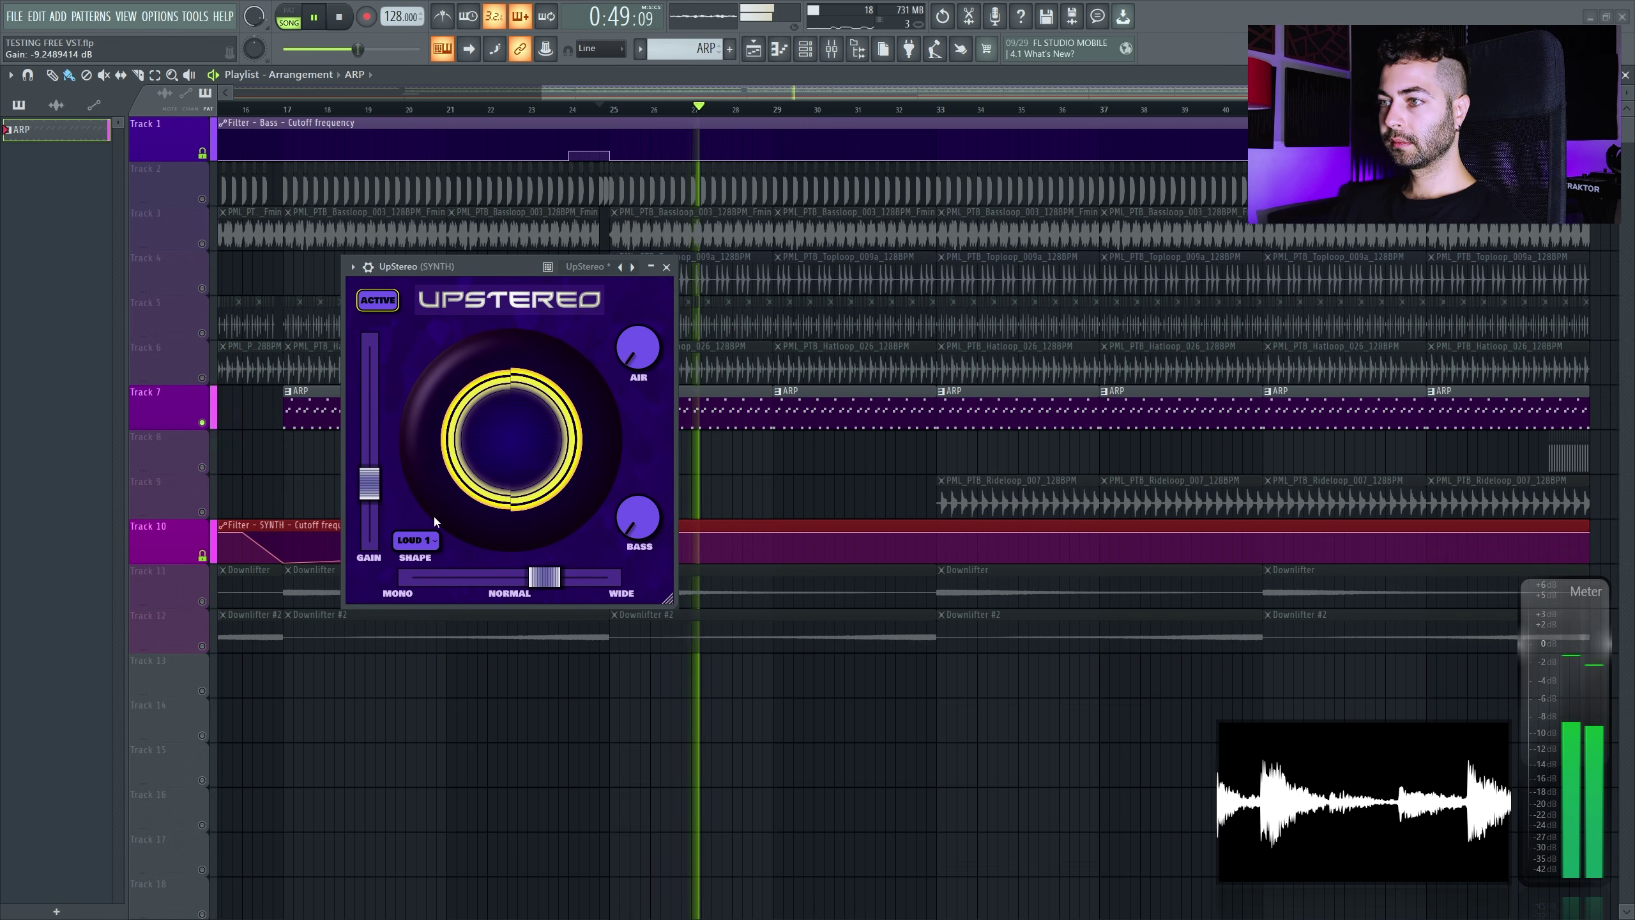
# Audition UpStereo's Dist 1, Dist 2 and Loud 2 shapes during playback and return to Loud 1
pyautogui.click(417, 540)
pyautogui.click(435, 596)
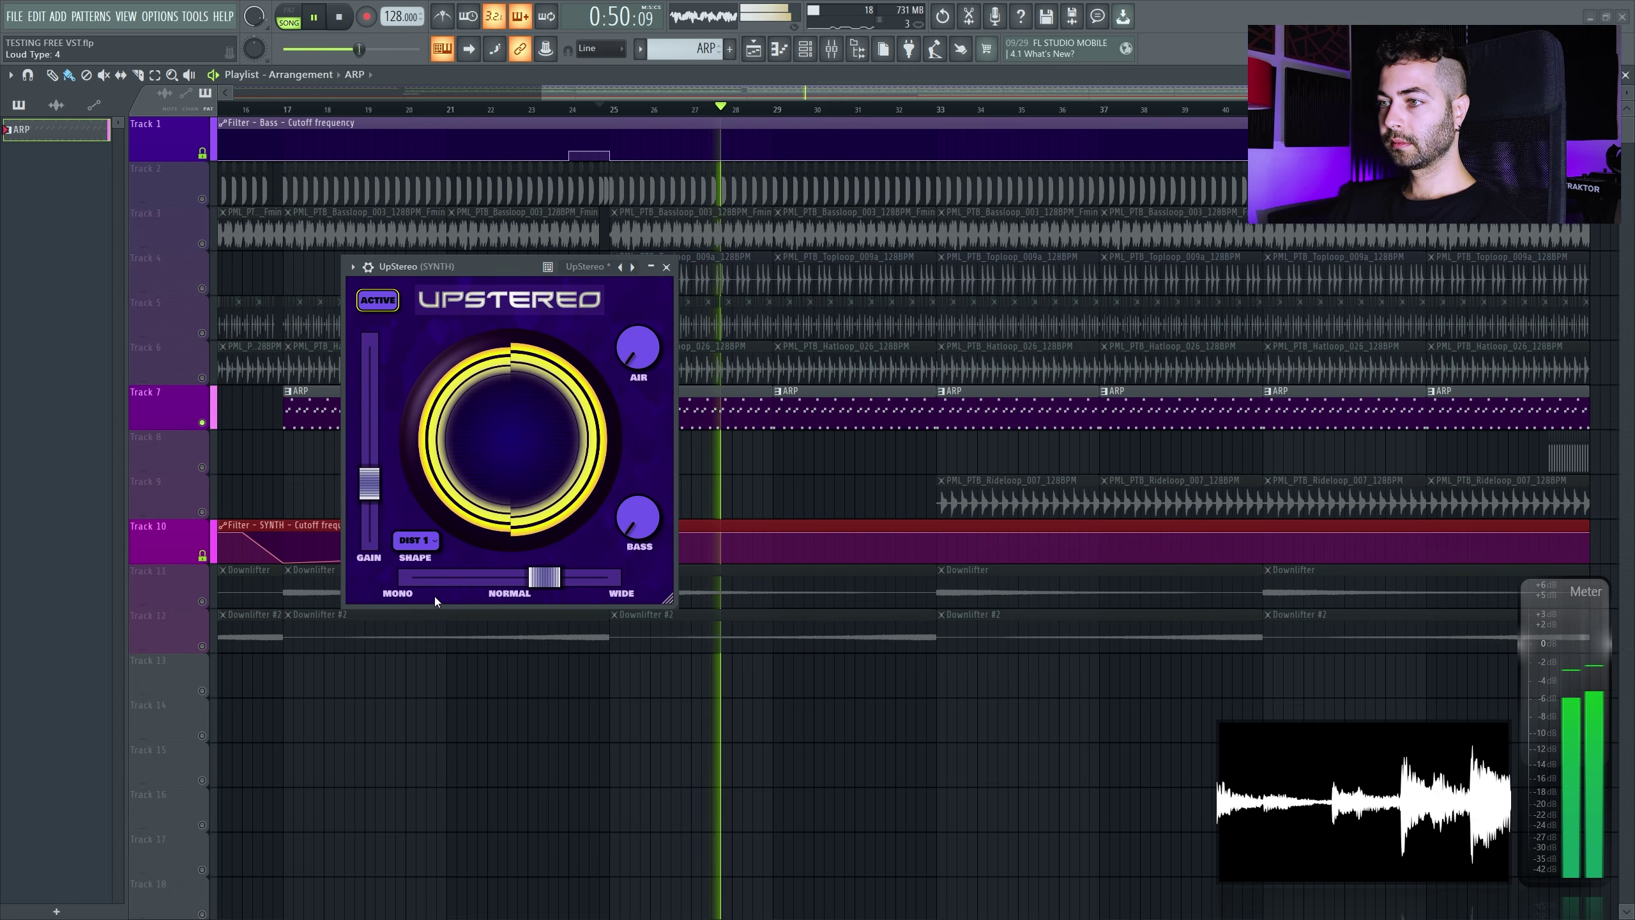
pyautogui.click(429, 542)
pyautogui.click(429, 539)
pyautogui.click(429, 540)
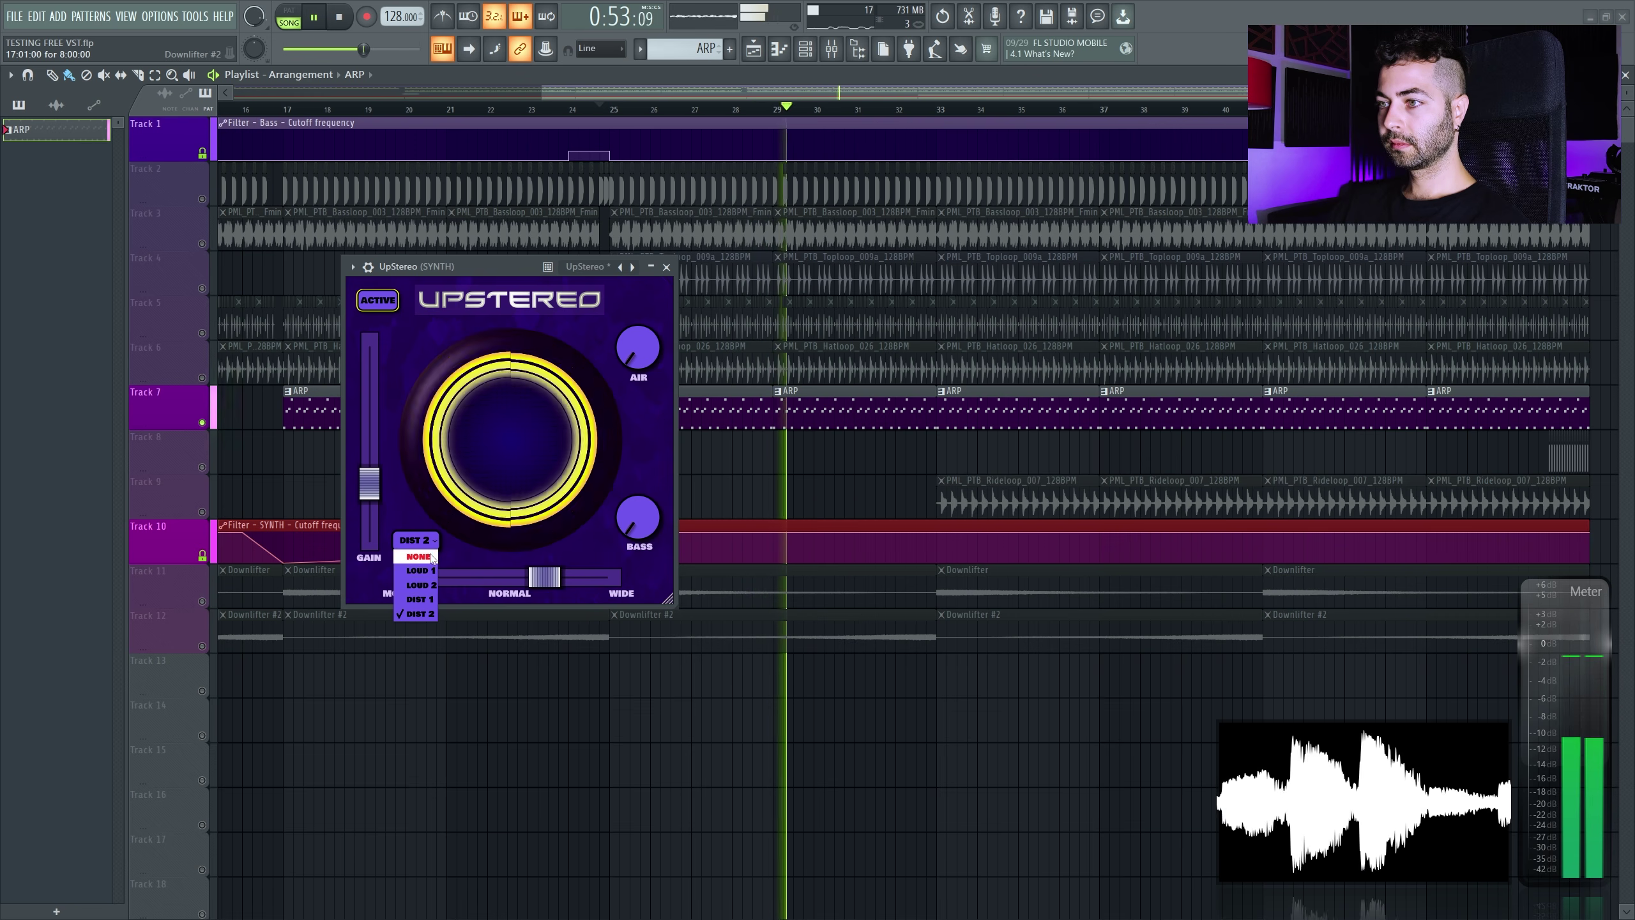
pyautogui.click(425, 584)
pyautogui.click(429, 540)
pyautogui.click(427, 570)
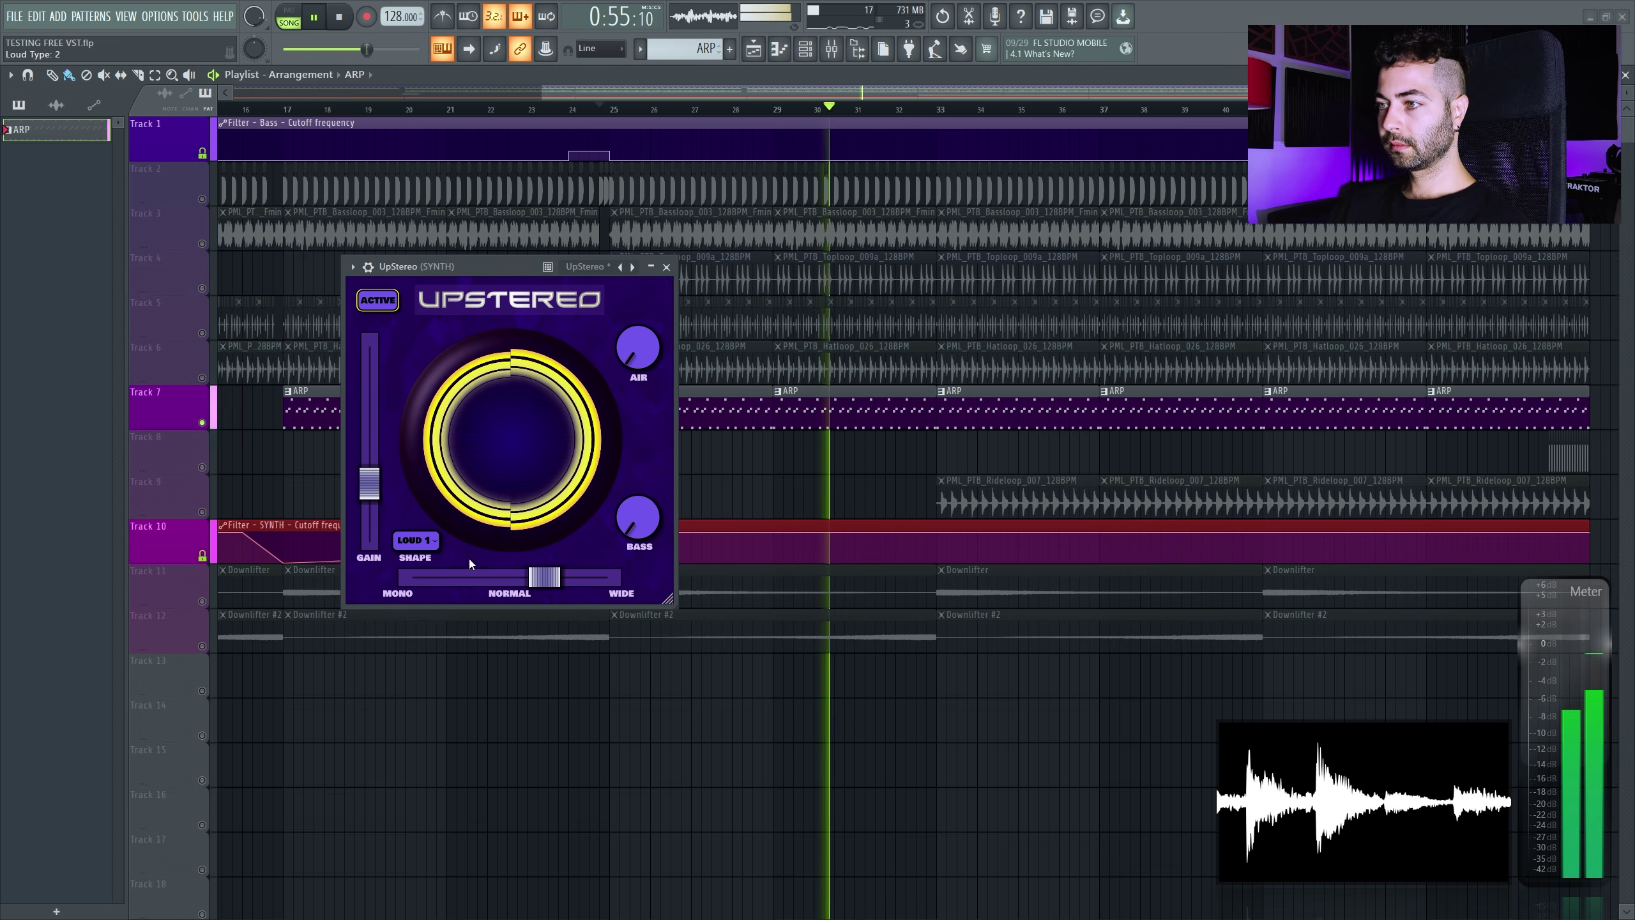
# Set UpStereo's width to 66% and gain to about -7.5 dB, audition Air and Bass before returning both to 0, and stop playback
pyautogui.moveTo(553, 580); pyautogui.dragTo(551, 584)
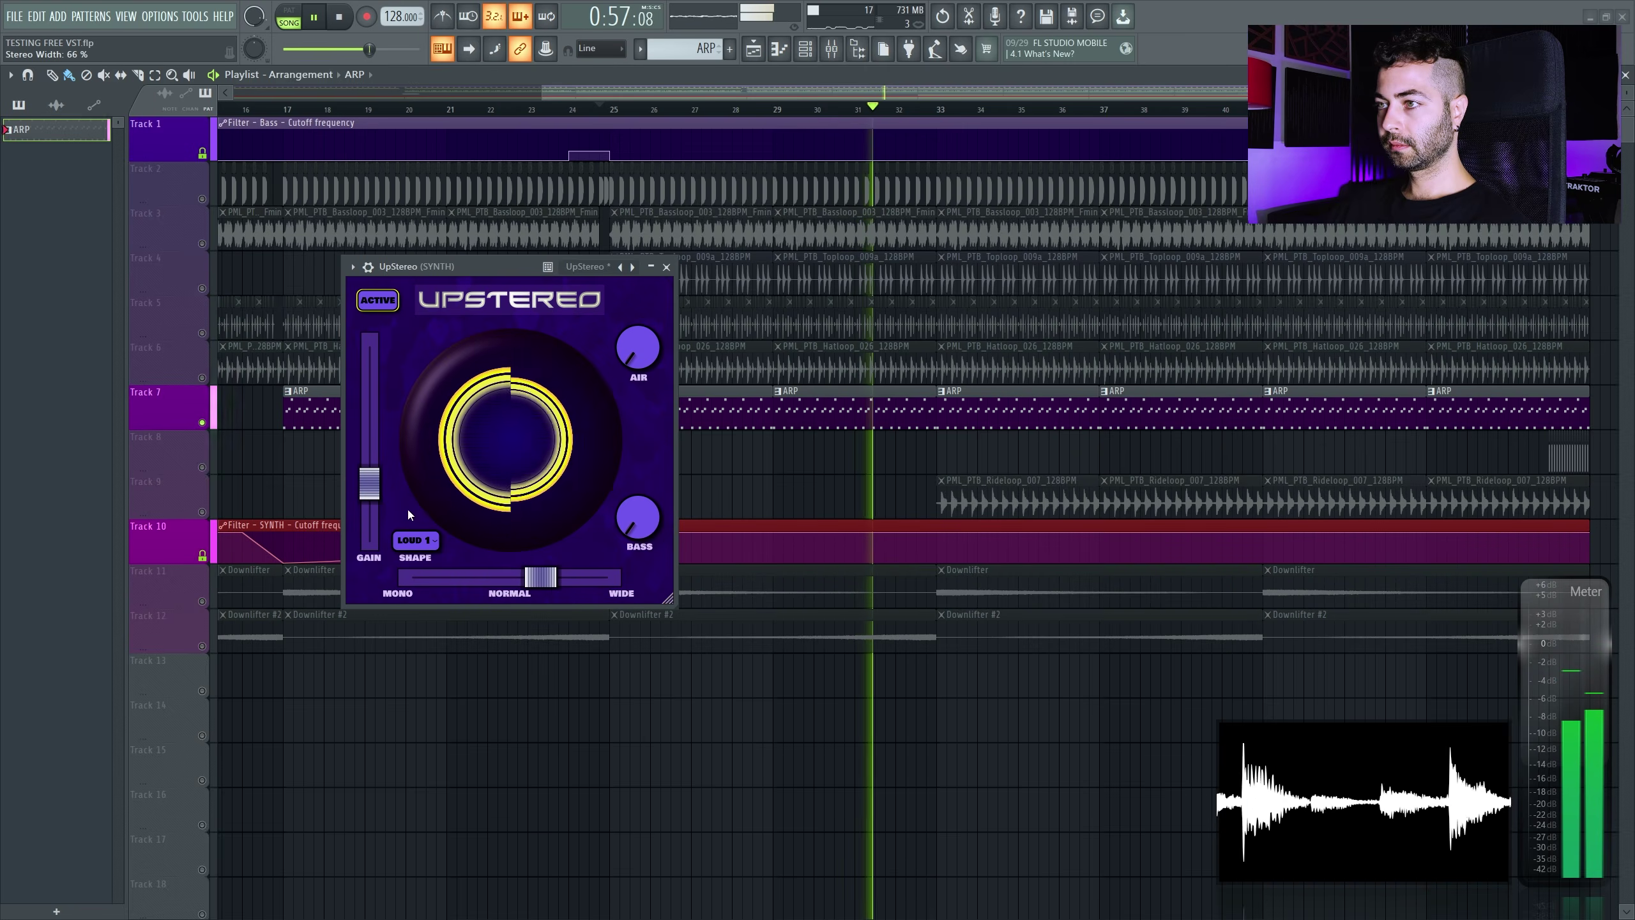
pyautogui.moveTo(378, 492); pyautogui.dragTo(379, 484)
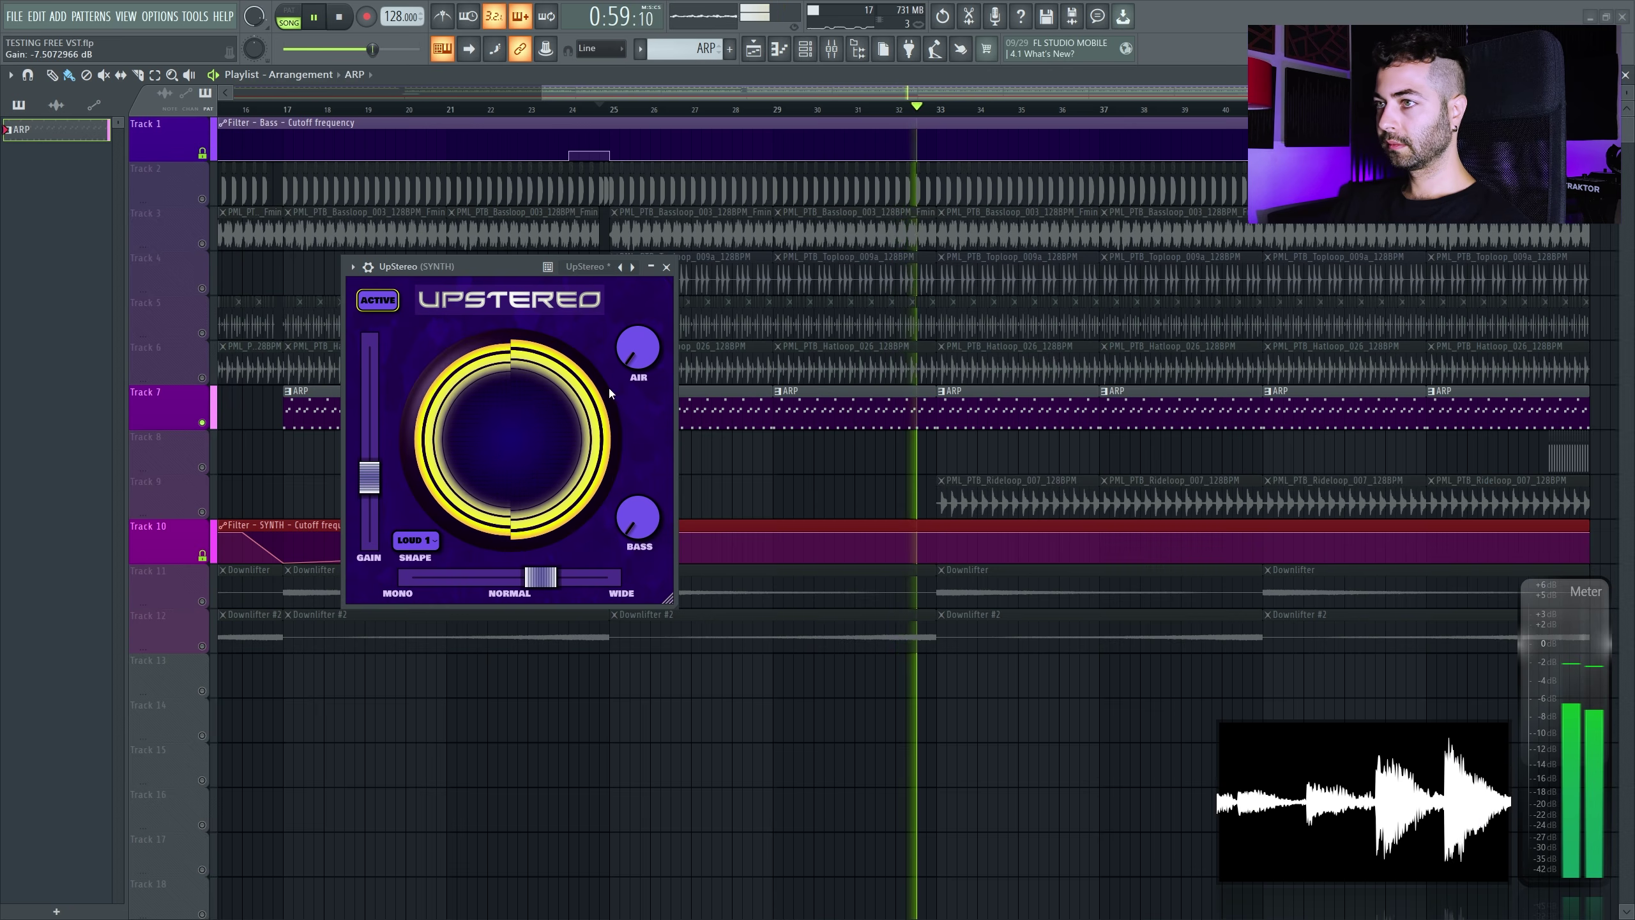
pyautogui.moveTo(637, 349); pyautogui.dragTo(638, 424)
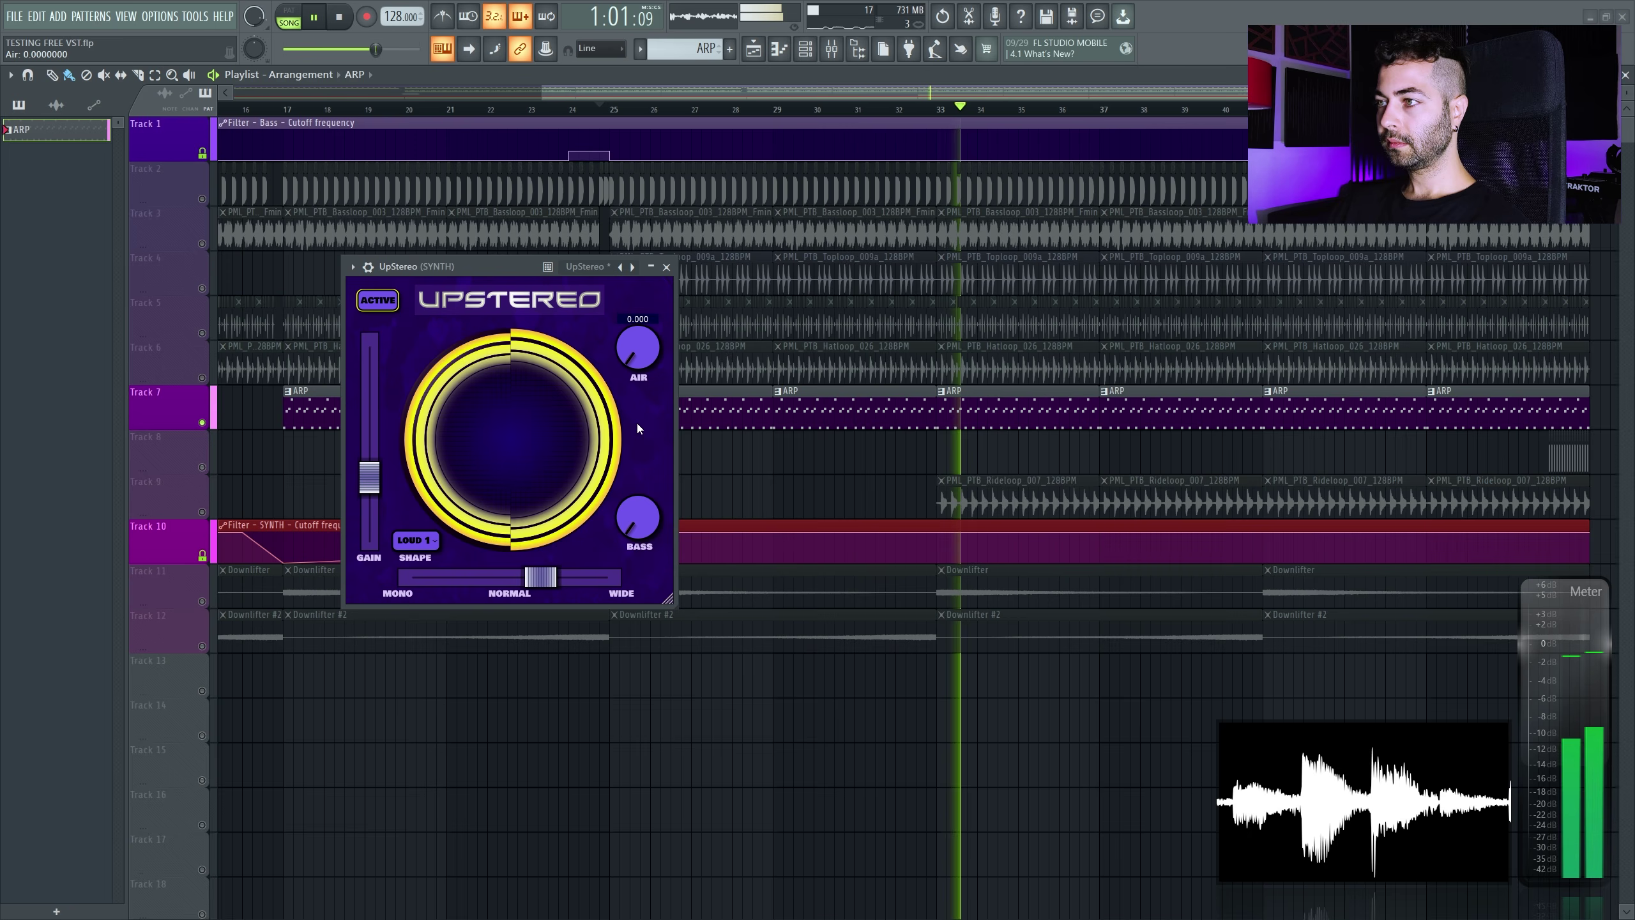
pyautogui.moveTo(638, 518); pyautogui.dragTo(641, 374)
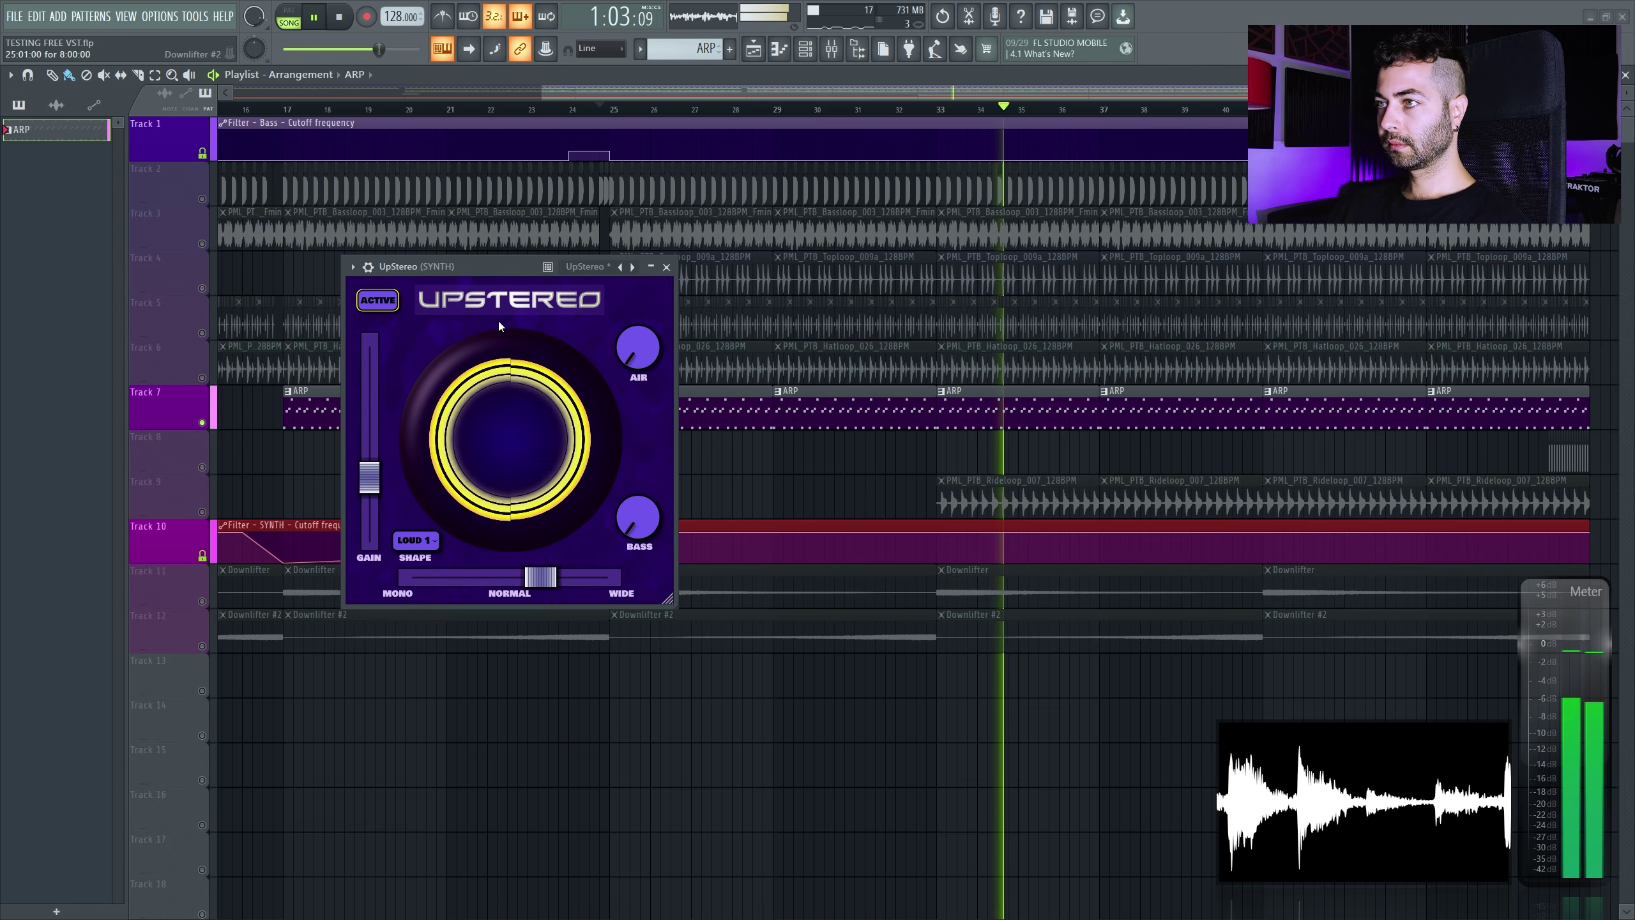
pyautogui.click(354, 20)
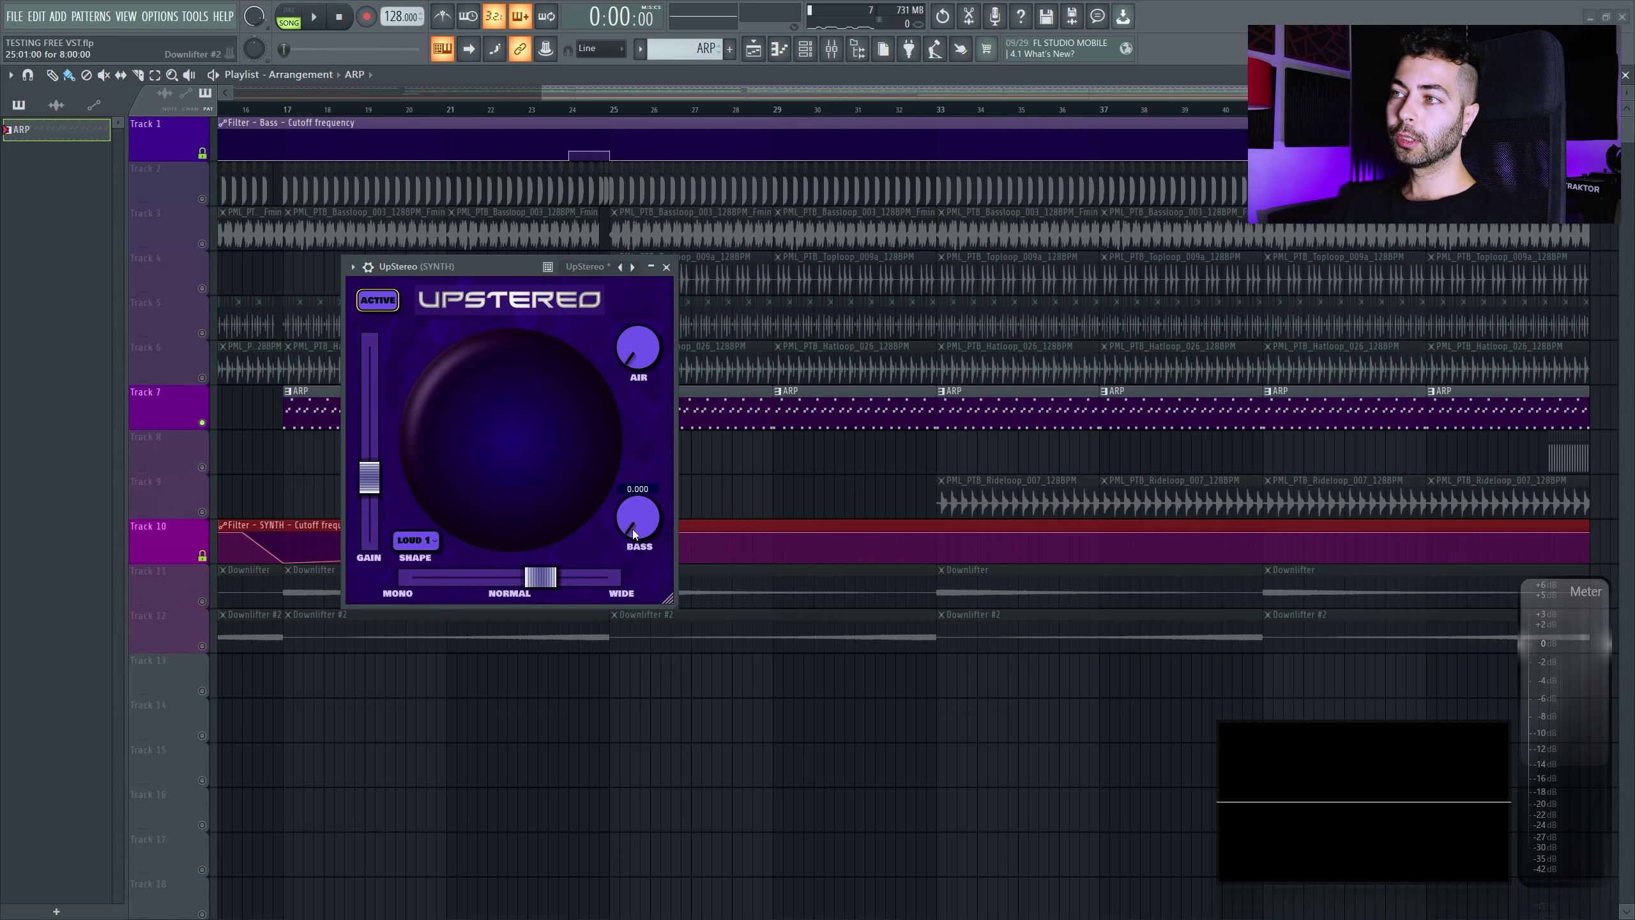
pyautogui.click(429, 541)
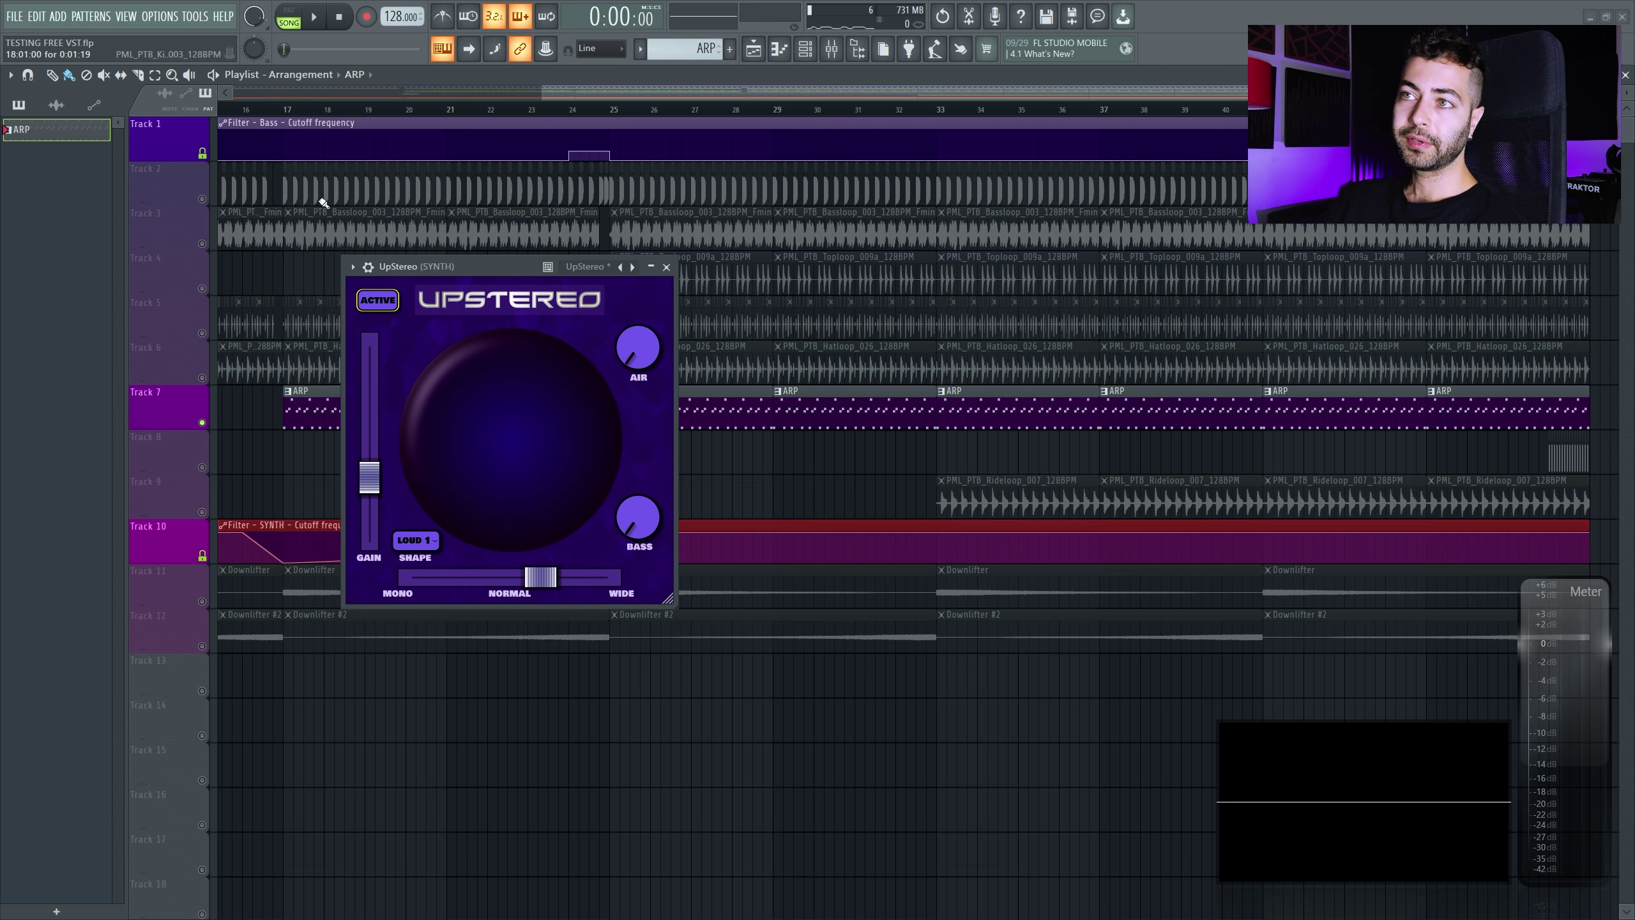
# Unsolo the ARP playlist track and play the full mix from around bar 24
pyautogui.click(202, 199)
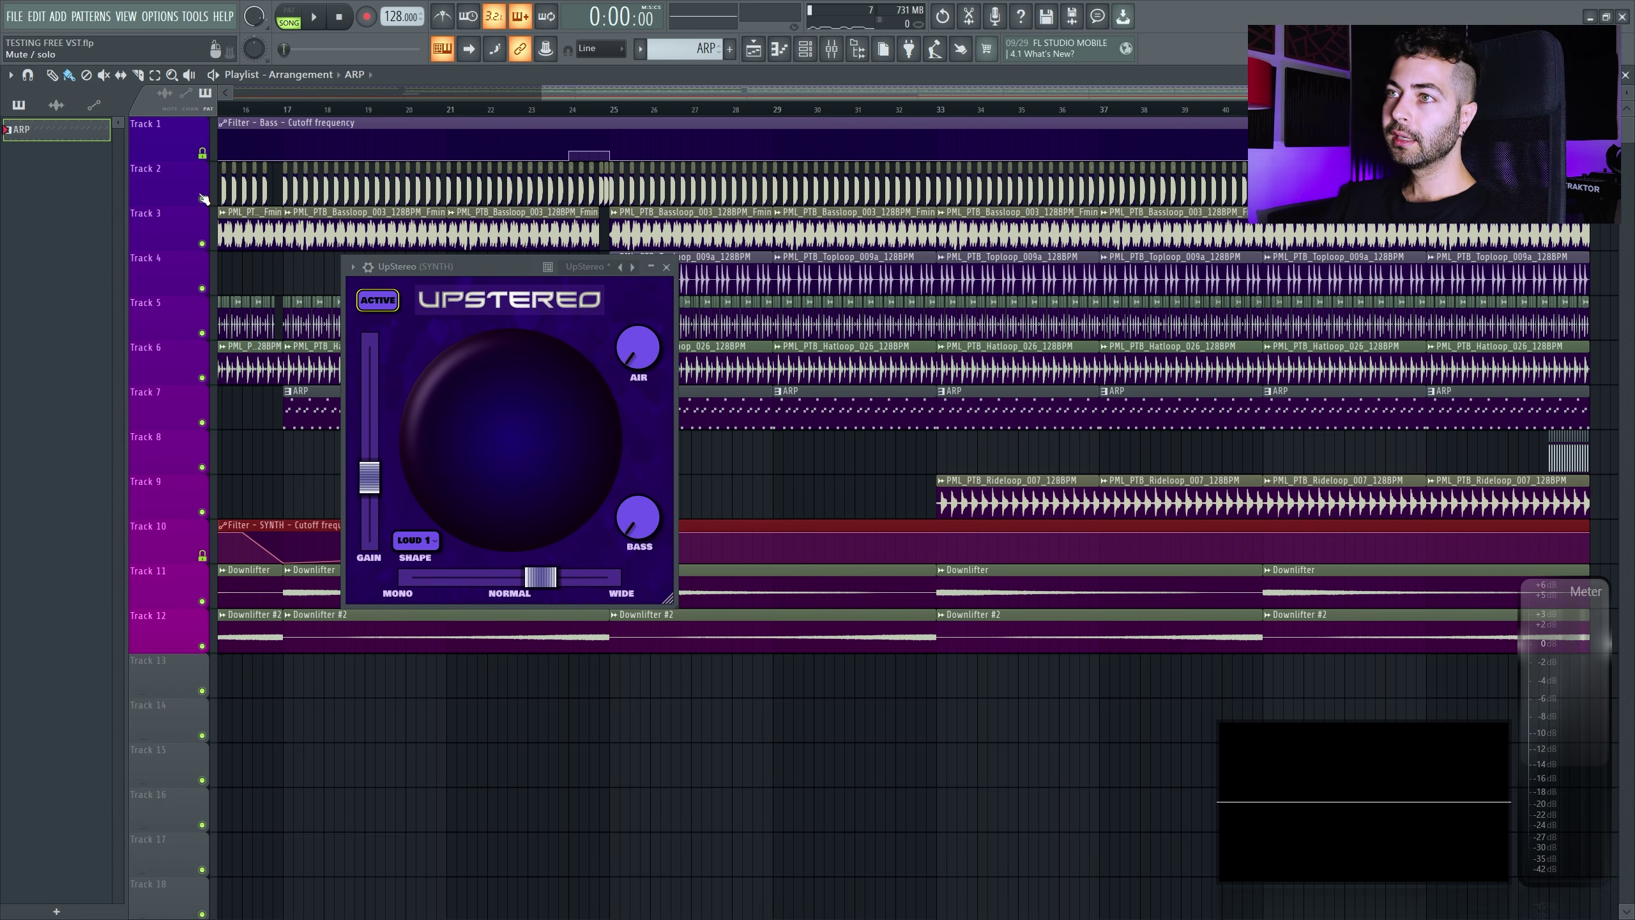
pyautogui.click(573, 111)
pyautogui.press('space')
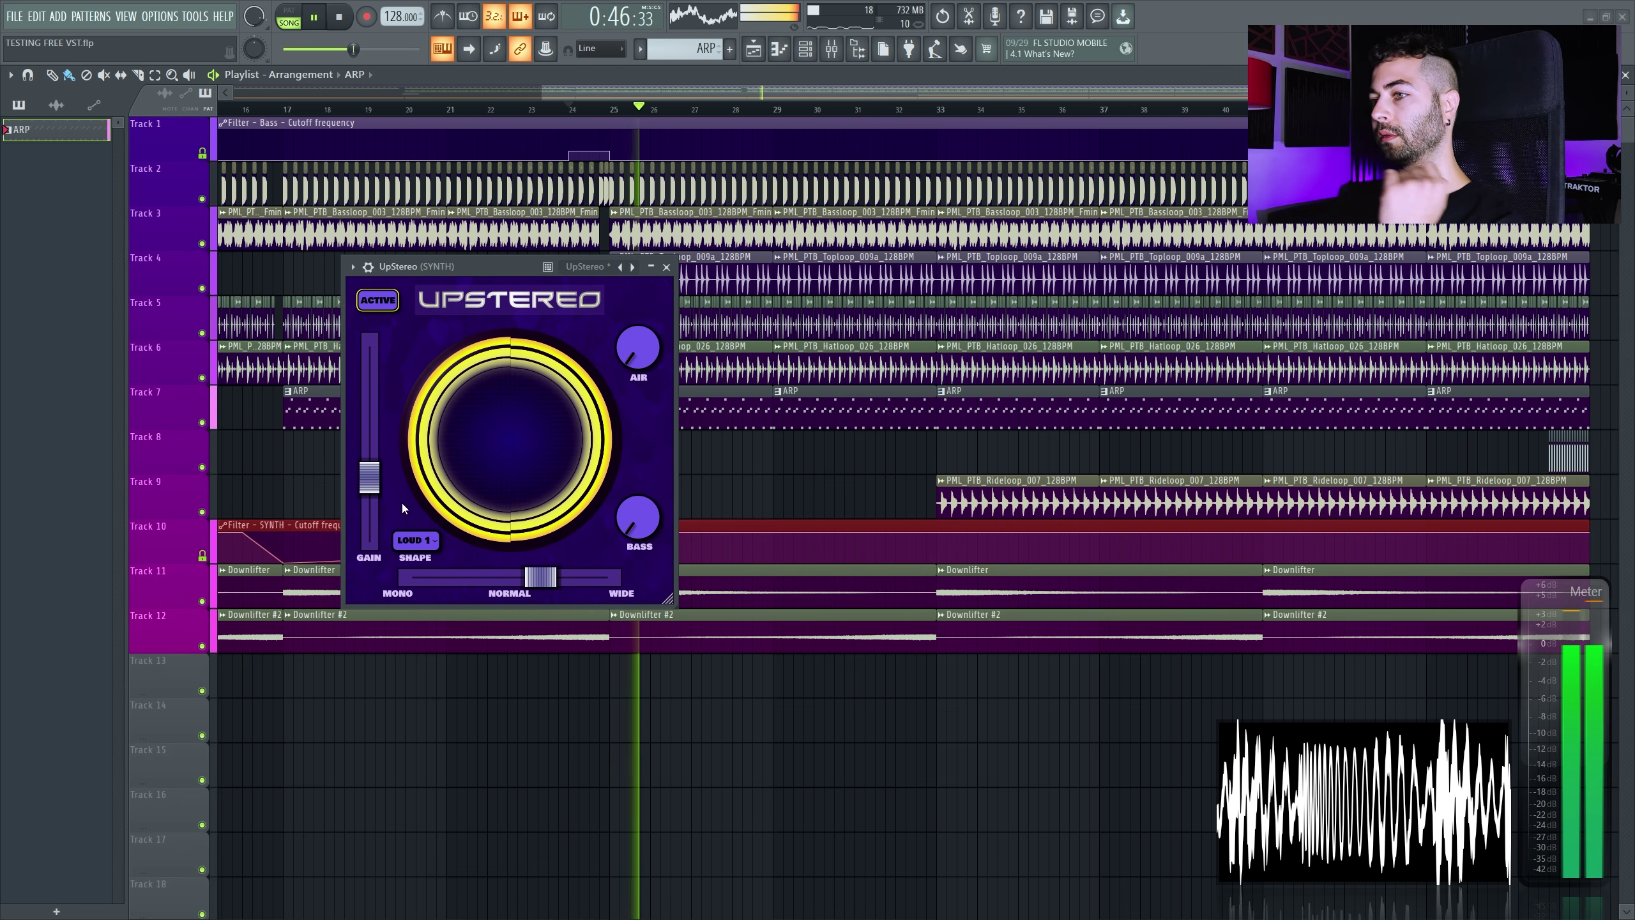
# Raise UpStereo's Air and Bass moderately, fine-tune its gain, and toggle Active off and on to compare it in the mix
pyautogui.moveTo(638, 349)
pyautogui.mouseDown()
pyautogui.moveTo(624, 246)
pyautogui.moveTo(631, 329)
pyautogui.mouseUp()
pyautogui.moveTo(635, 517)
pyautogui.mouseDown()
pyautogui.moveTo(635, 426)
pyautogui.moveTo(636, 517)
pyautogui.mouseUp()
pyautogui.moveTo(637, 358)
pyautogui.mouseDown()
pyautogui.moveTo(636, 312)
pyautogui.moveTo(637, 343)
pyautogui.mouseUp()
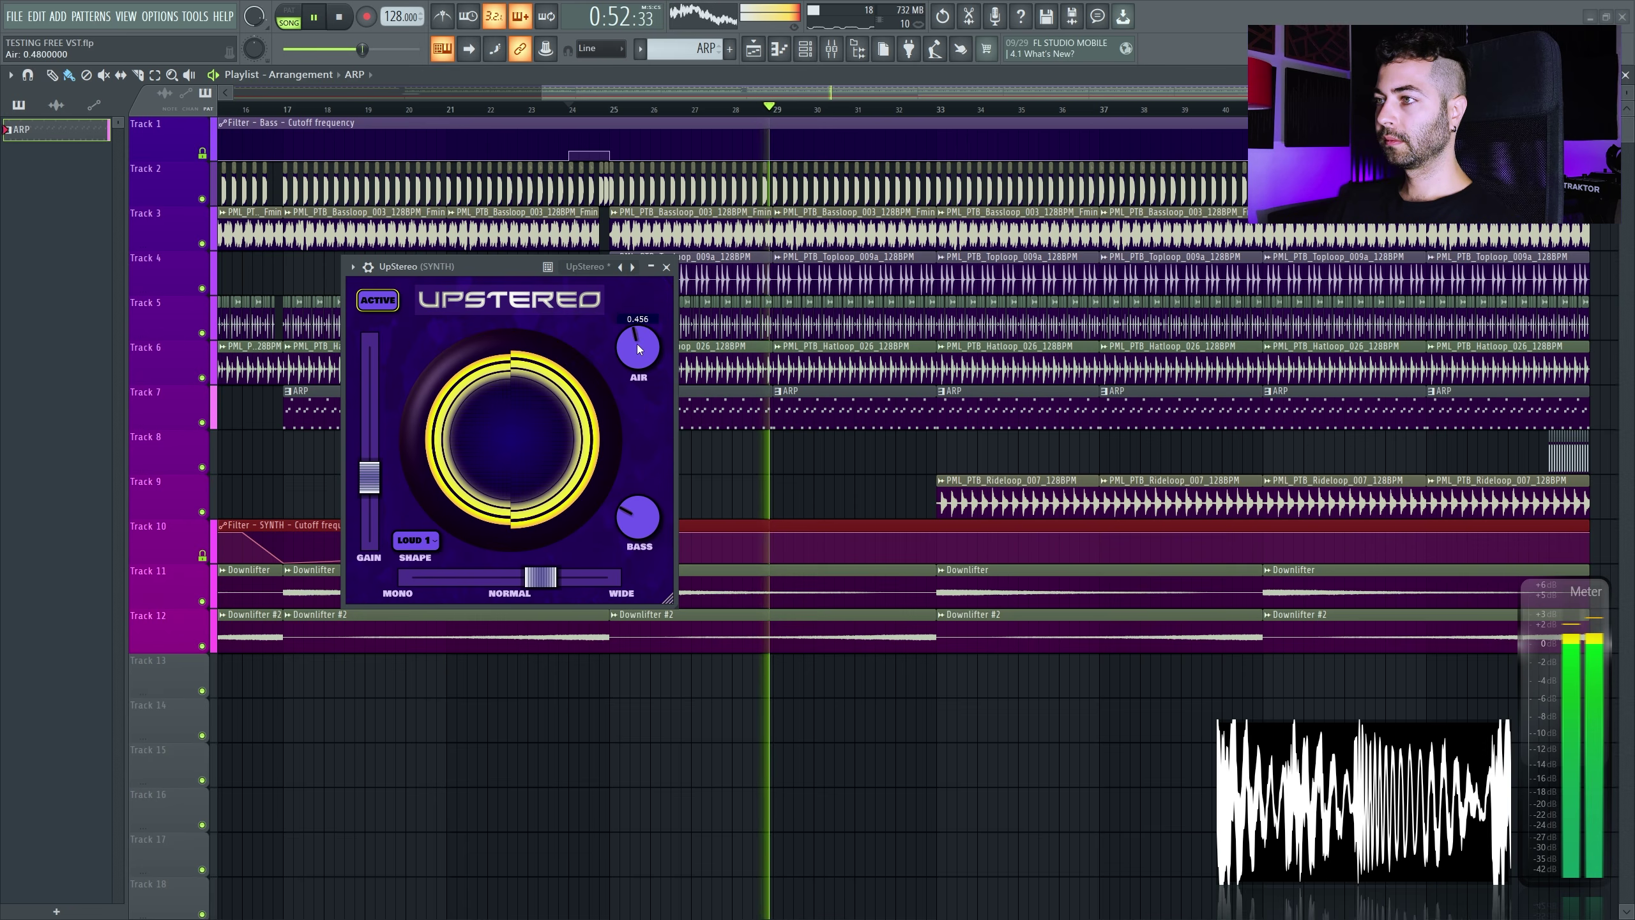
pyautogui.moveTo(377, 482); pyautogui.dragTo(379, 488)
pyautogui.click(387, 299)
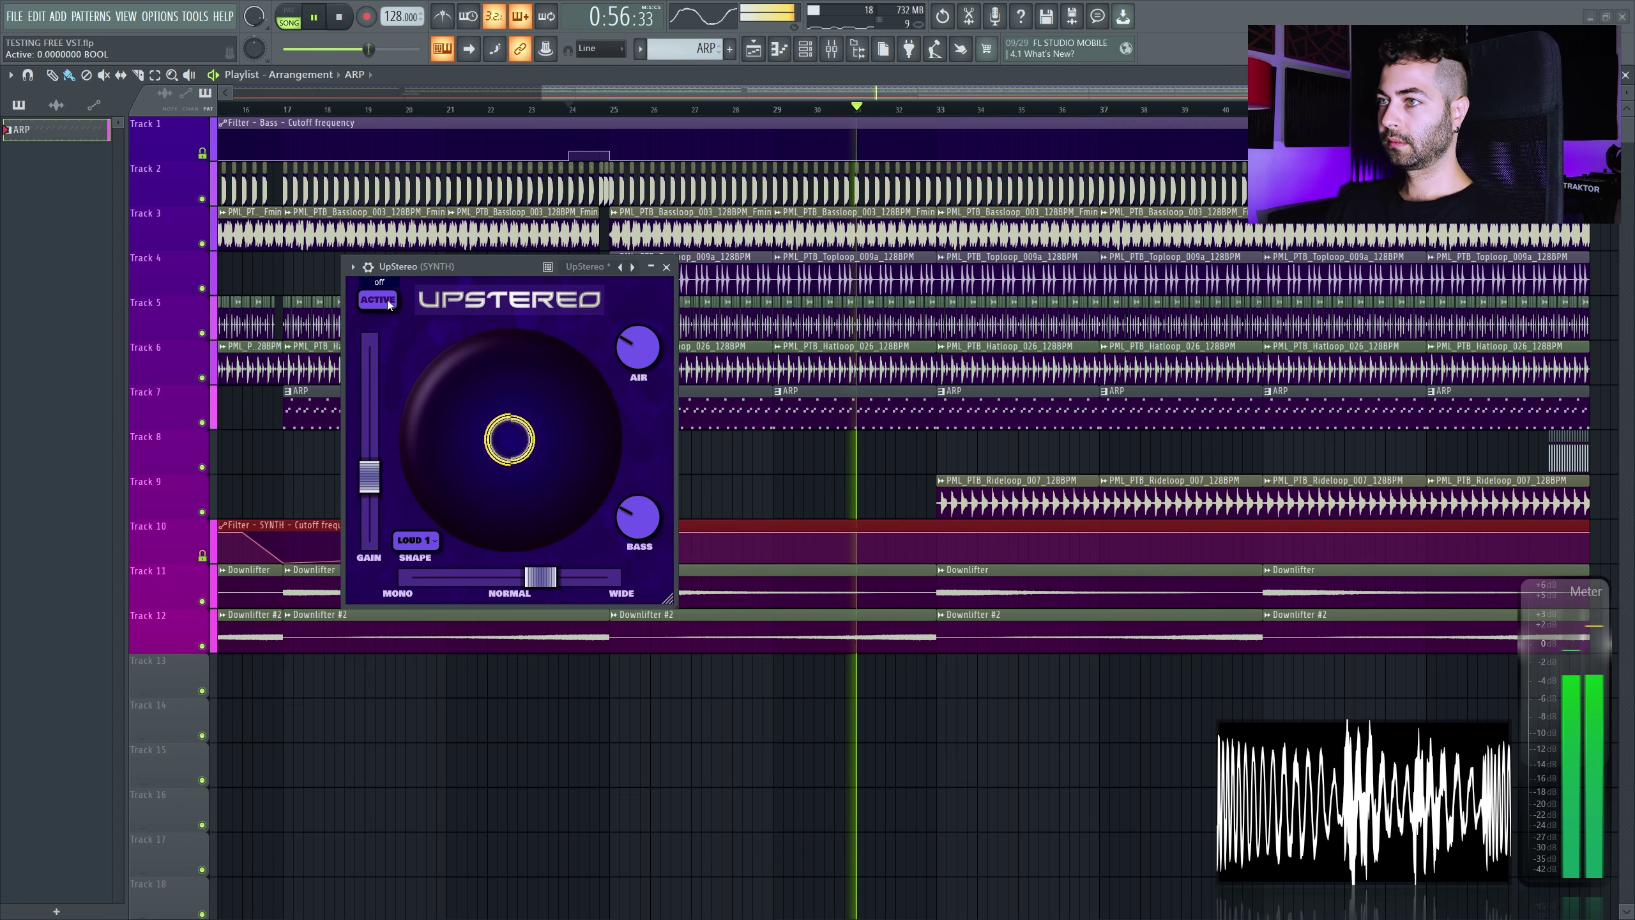
pyautogui.click(387, 299)
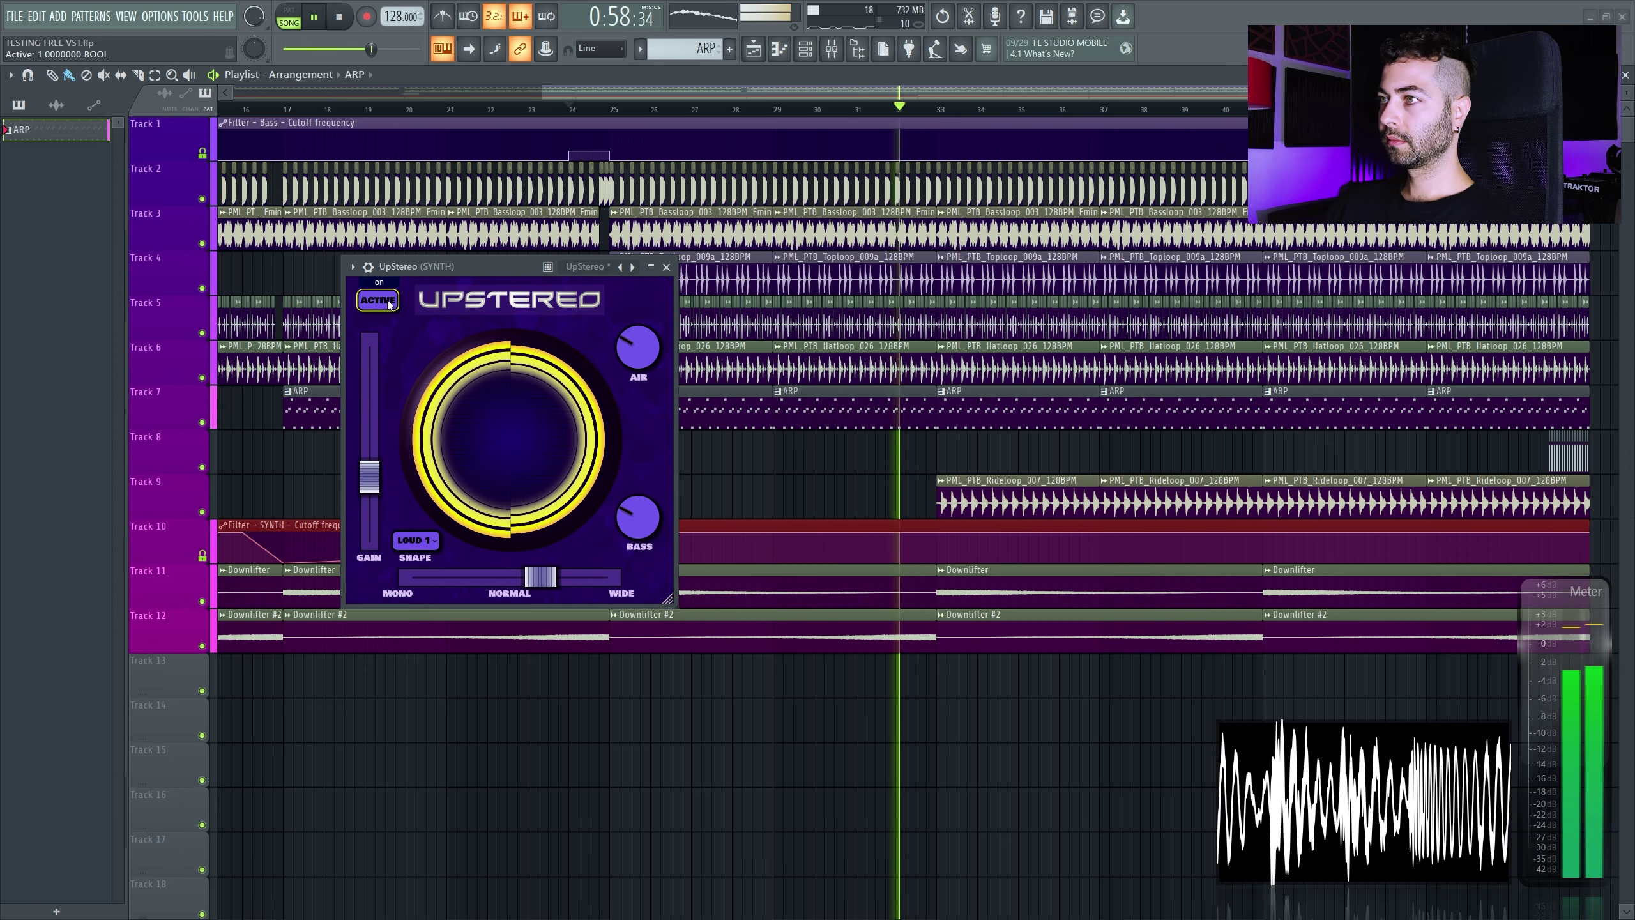
# Reduce UpStereo's stereo width to 60%, save the project, and stop playback
pyautogui.moveTo(540, 580)
pyautogui.moveTo(533, 577); pyautogui.dragTo(526, 578)
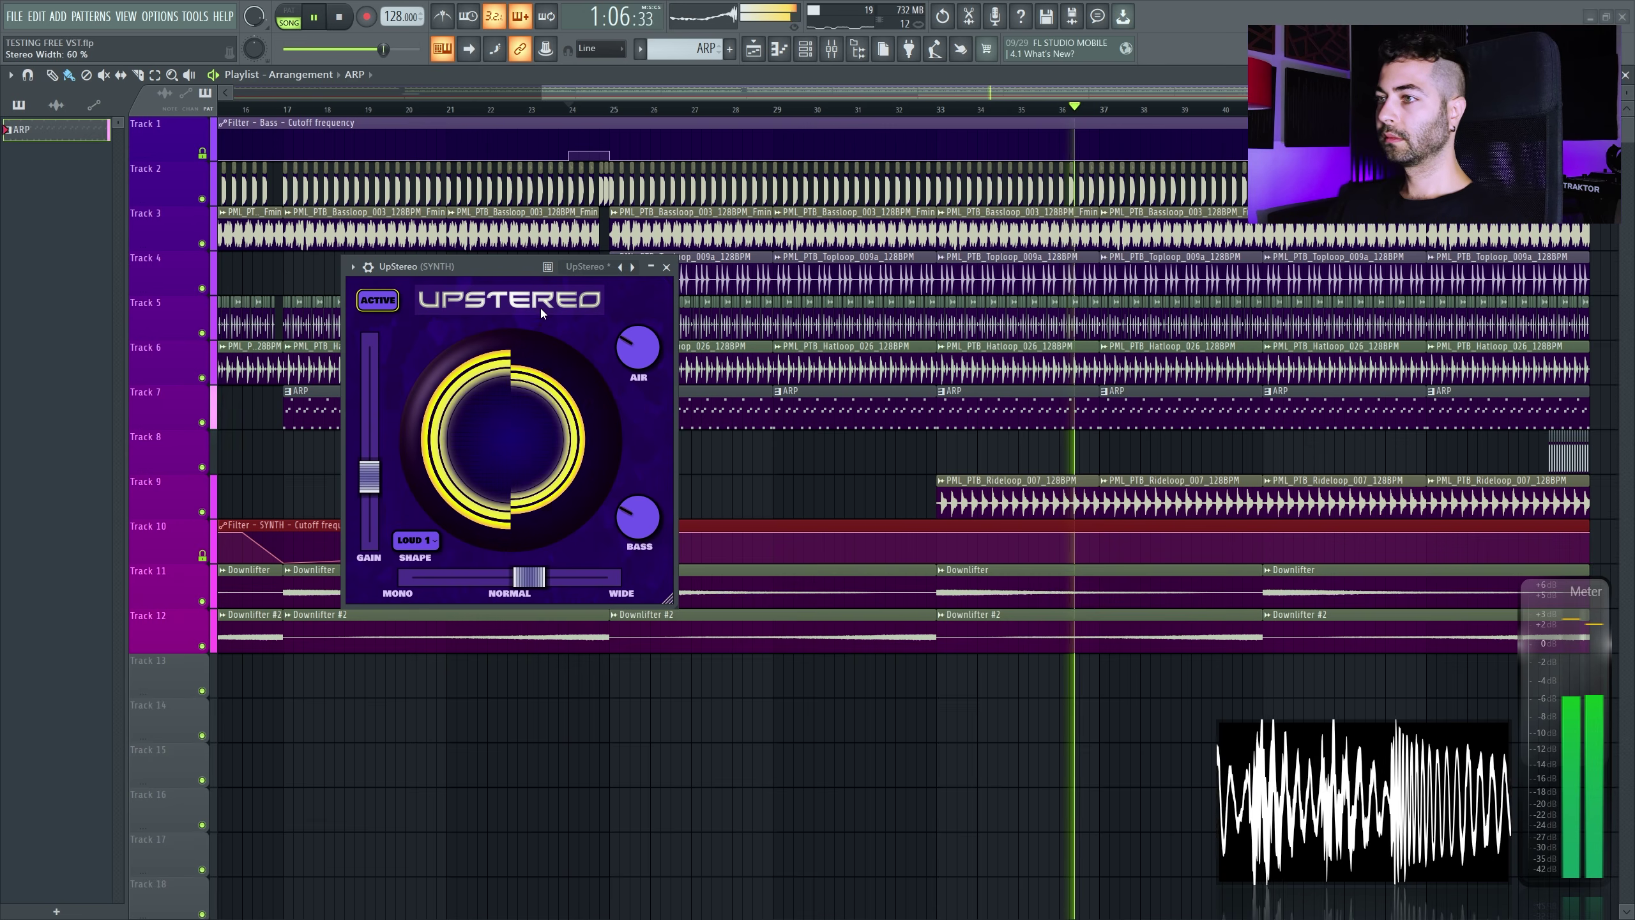
pyautogui.hotkey('ctrl', 's')
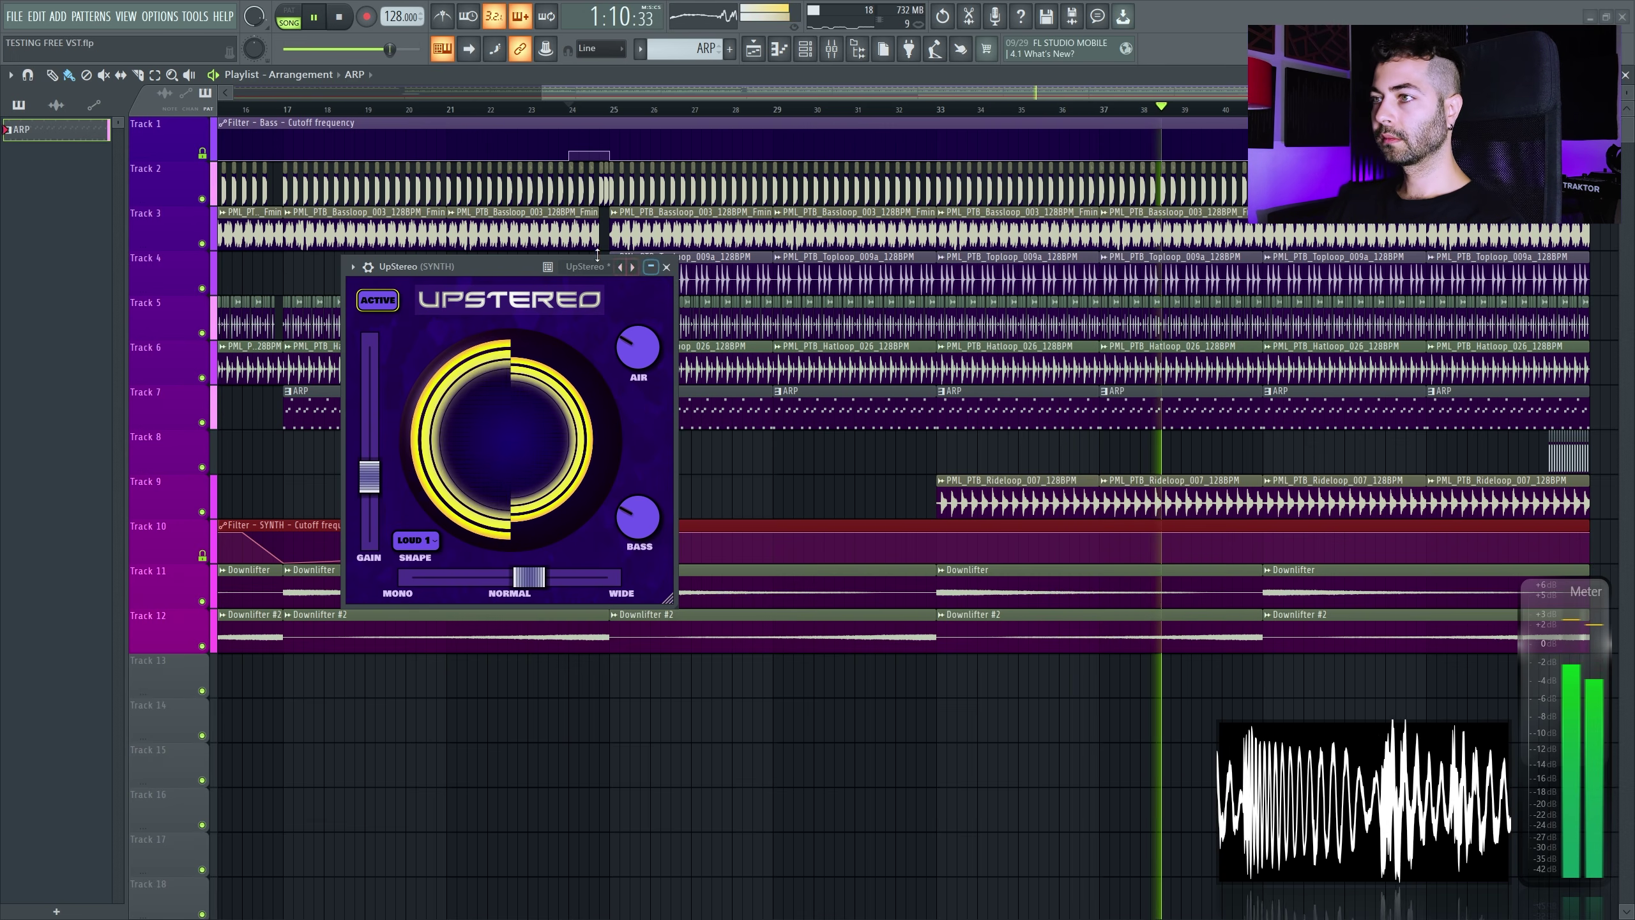
pyautogui.click(339, 17)
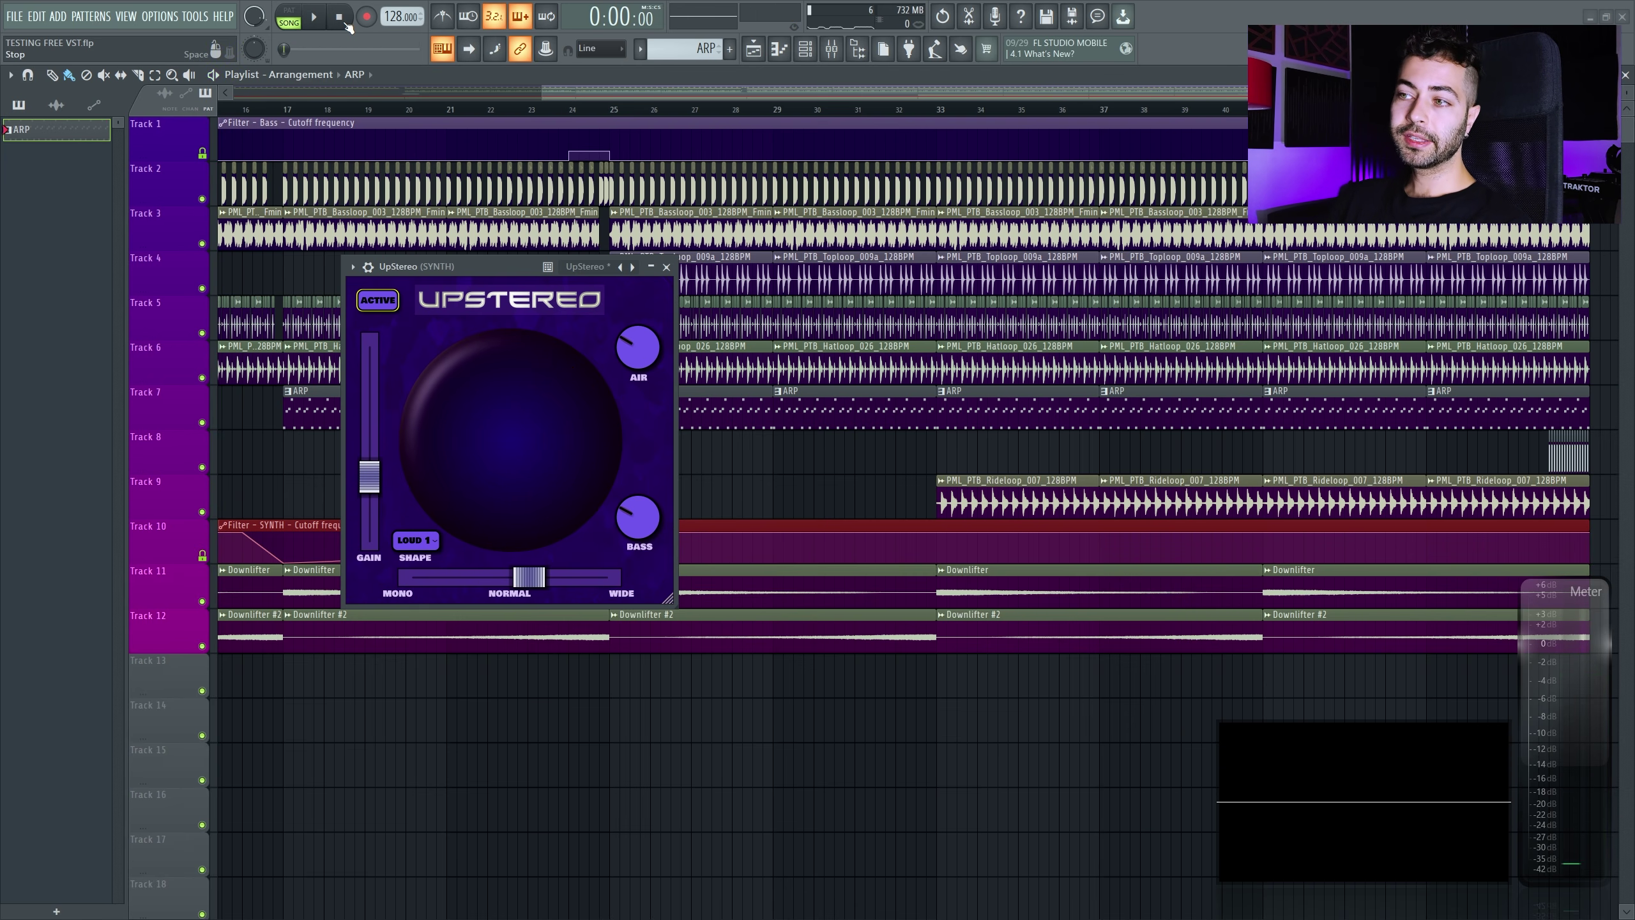
# Move the SYNTH track's Gatelab plugin window toward the middle of the workspace, uncovering the mixer's effect slots
pyautogui.moveTo(517, 585)
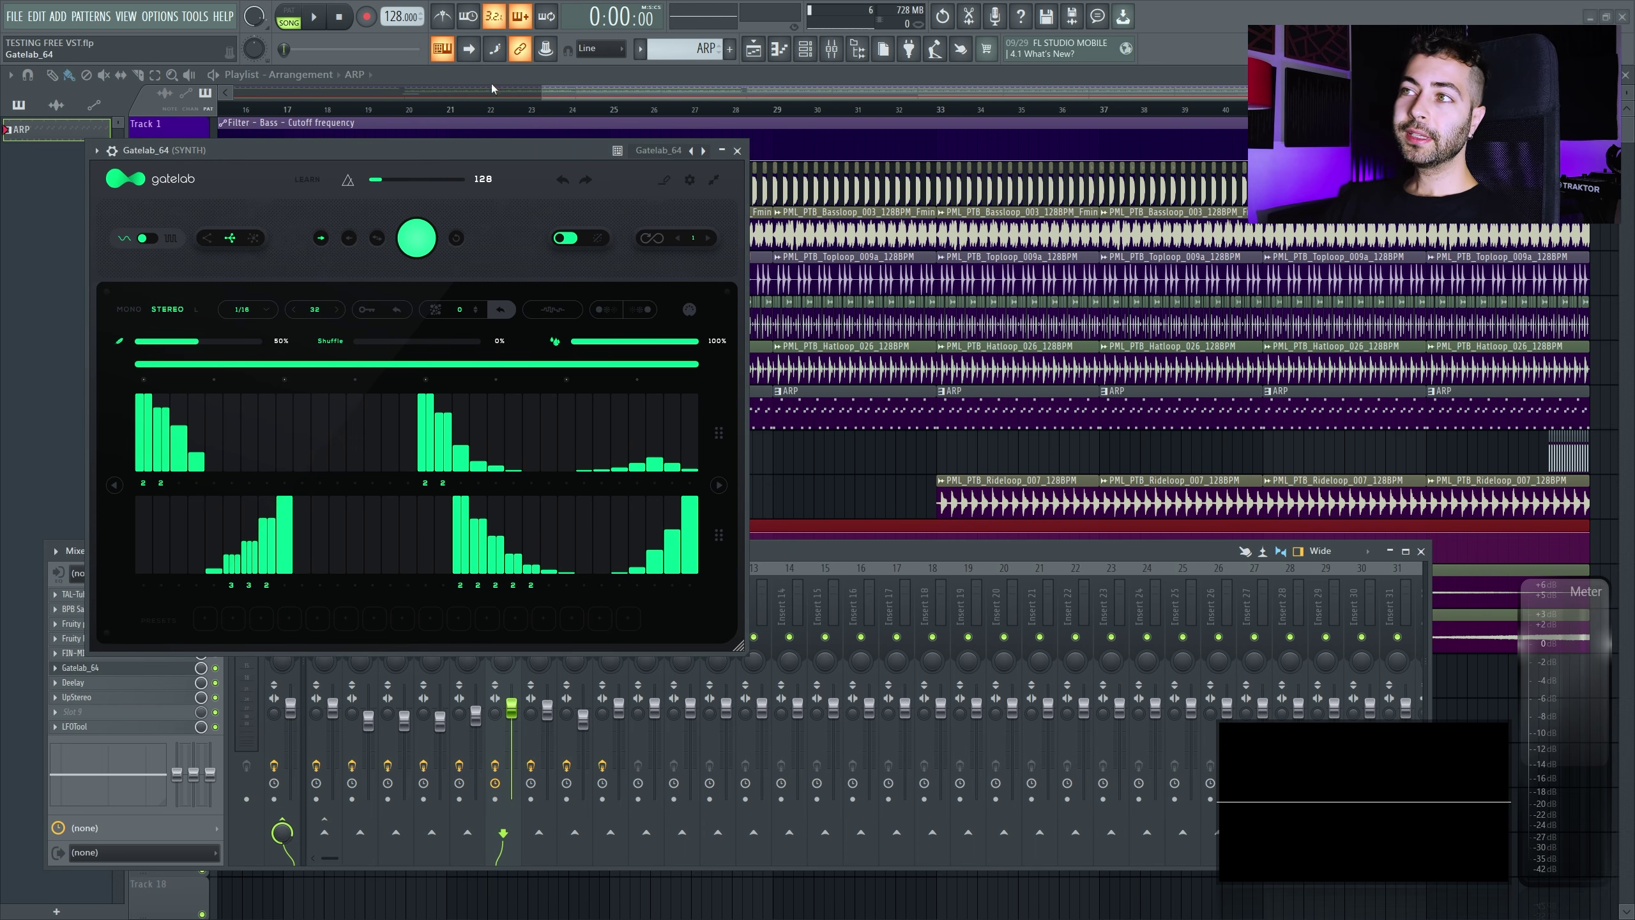
pyautogui.moveTo(439, 150); pyautogui.dragTo(808, 220)
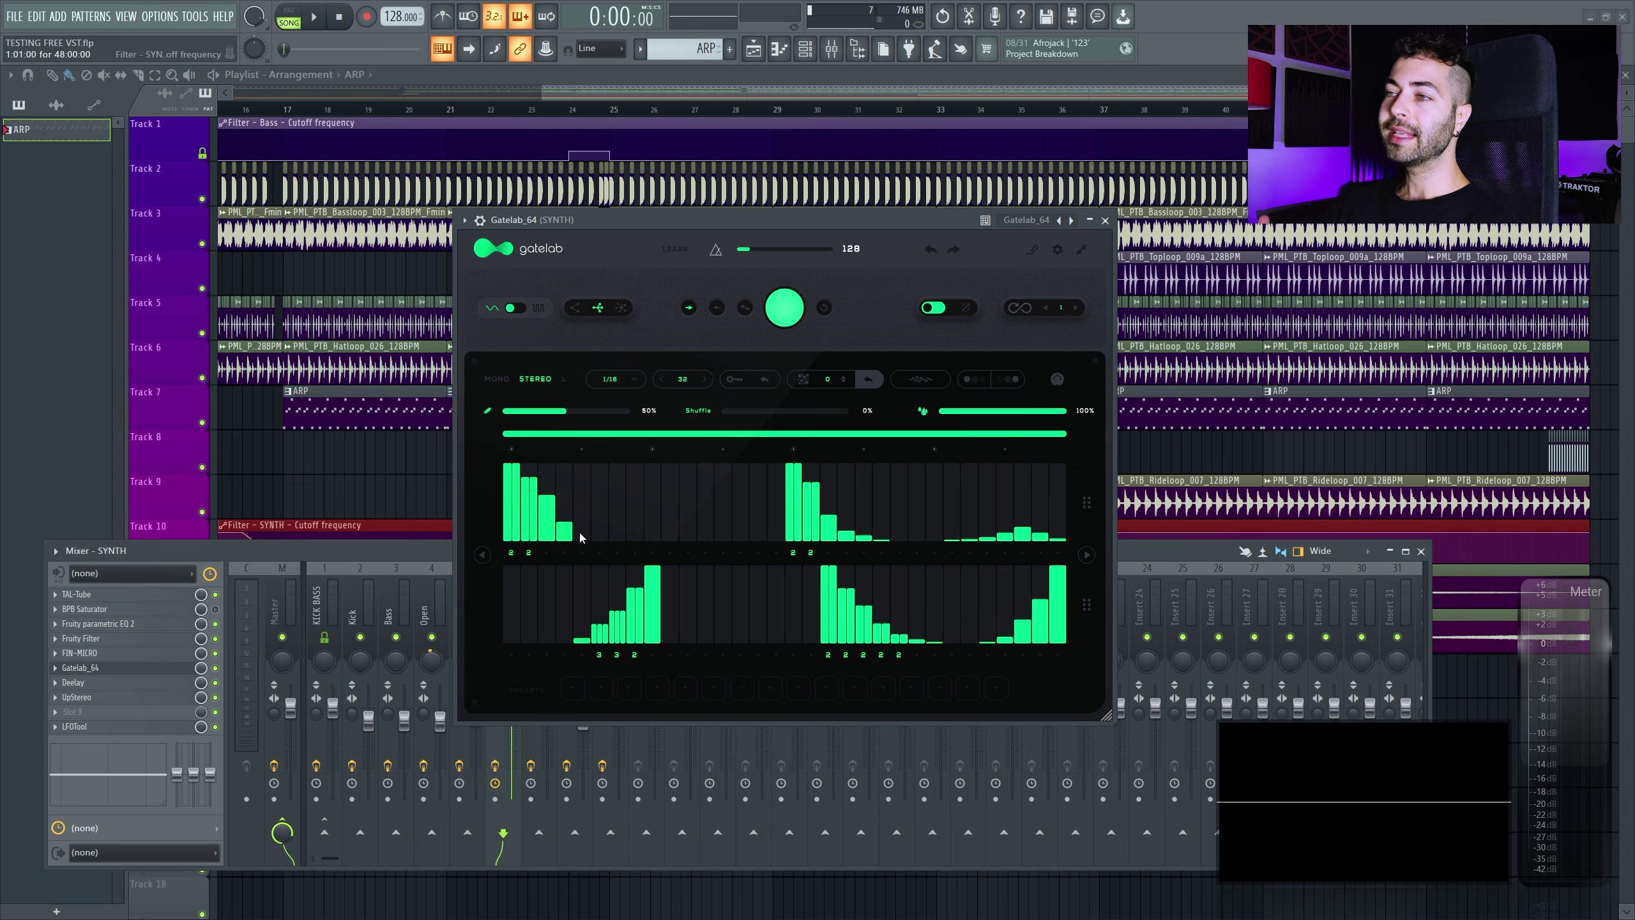
# Shift Gatelab's window aside, generate a random gate pattern, and compare Mono with Stereo before returning to Stereo
pyautogui.moveTo(707, 219); pyautogui.dragTo(668, 227)
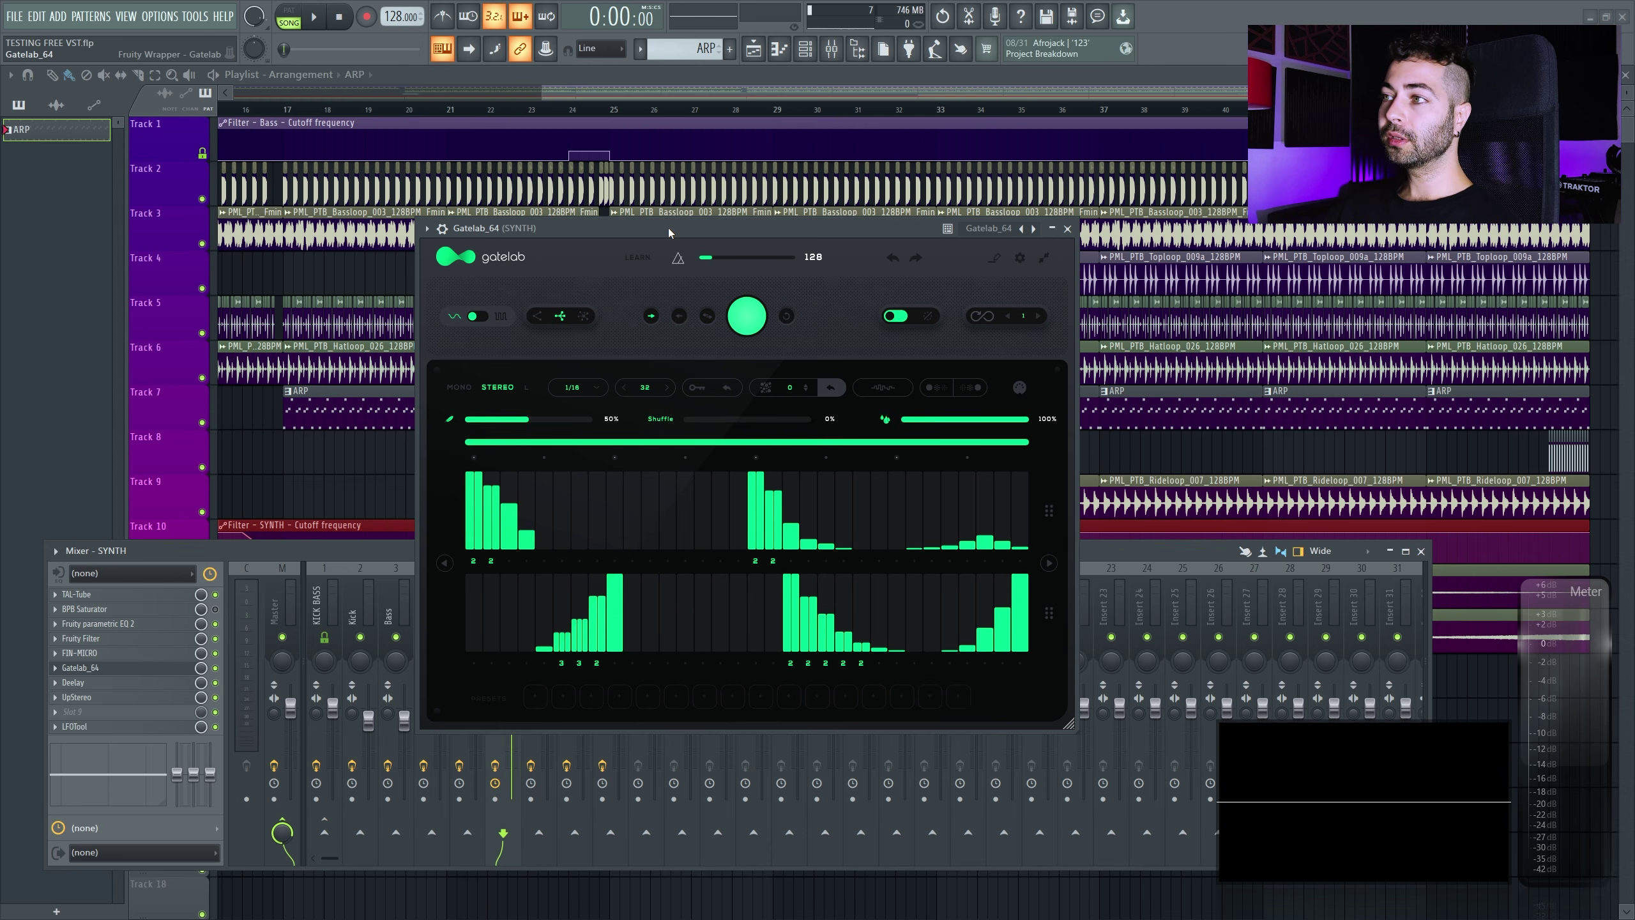
pyautogui.click(745, 327)
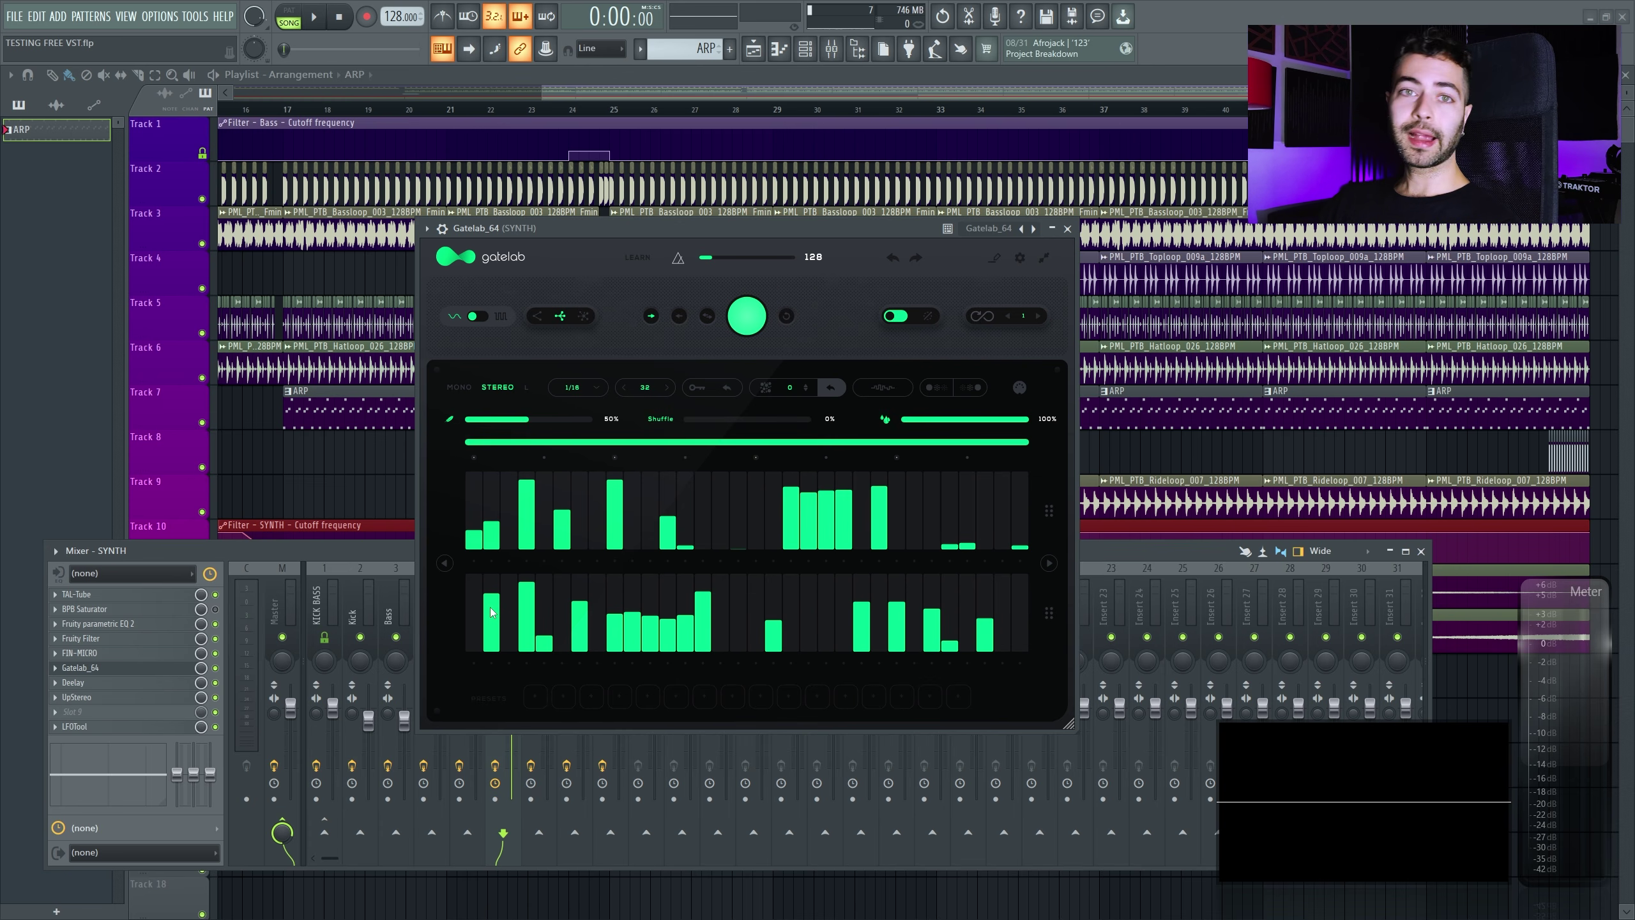
pyautogui.click(463, 388)
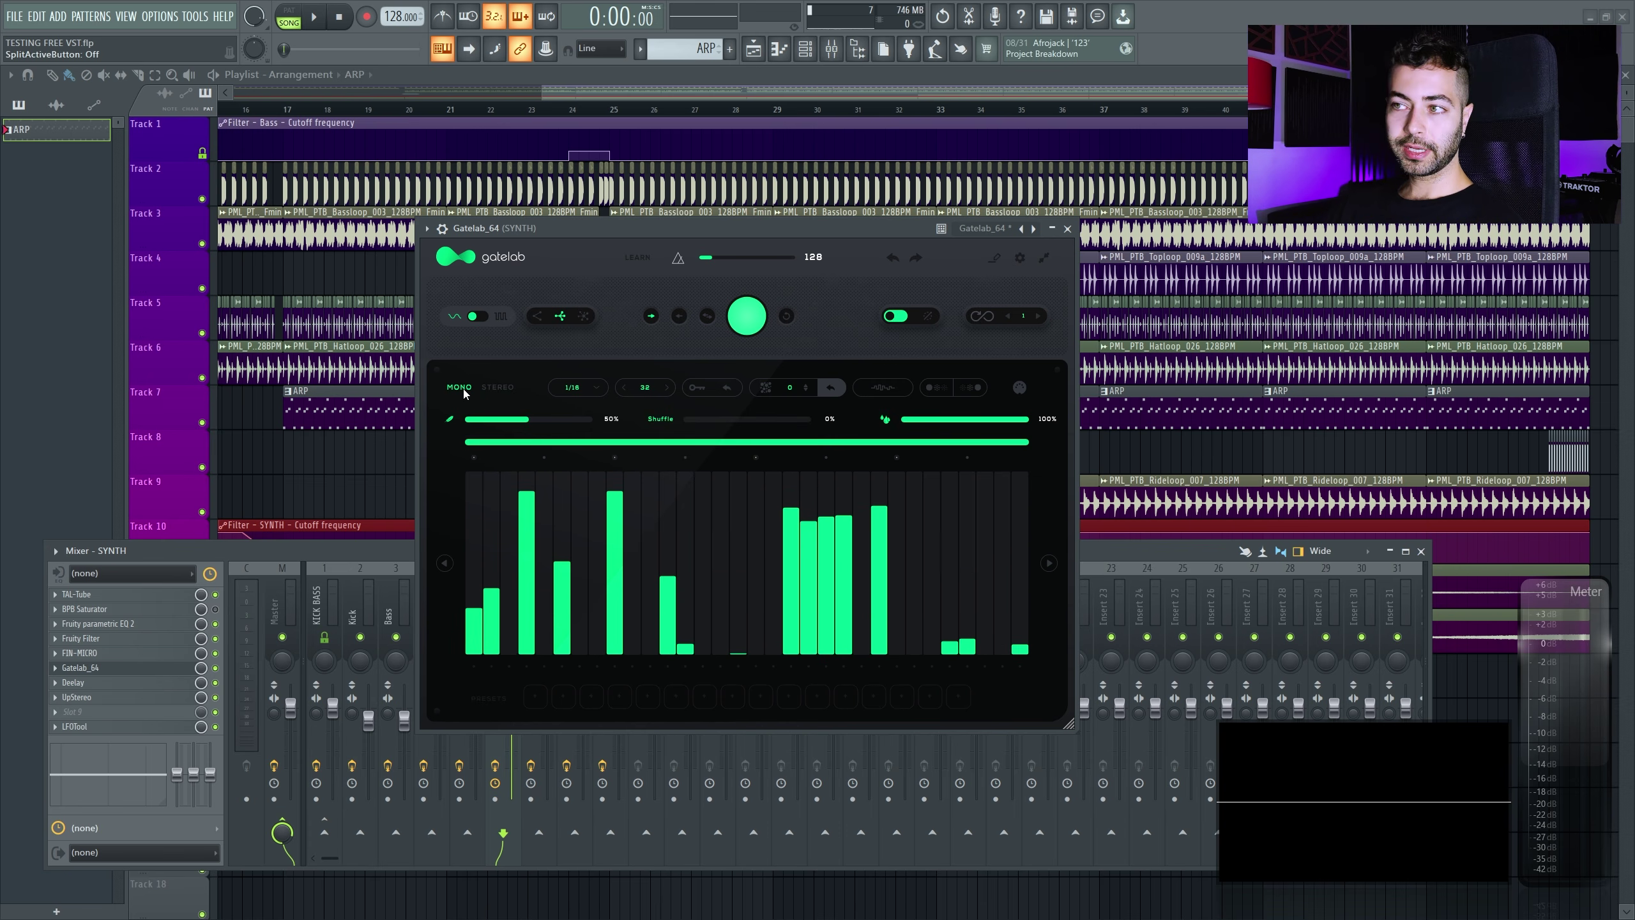
pyautogui.click(490, 388)
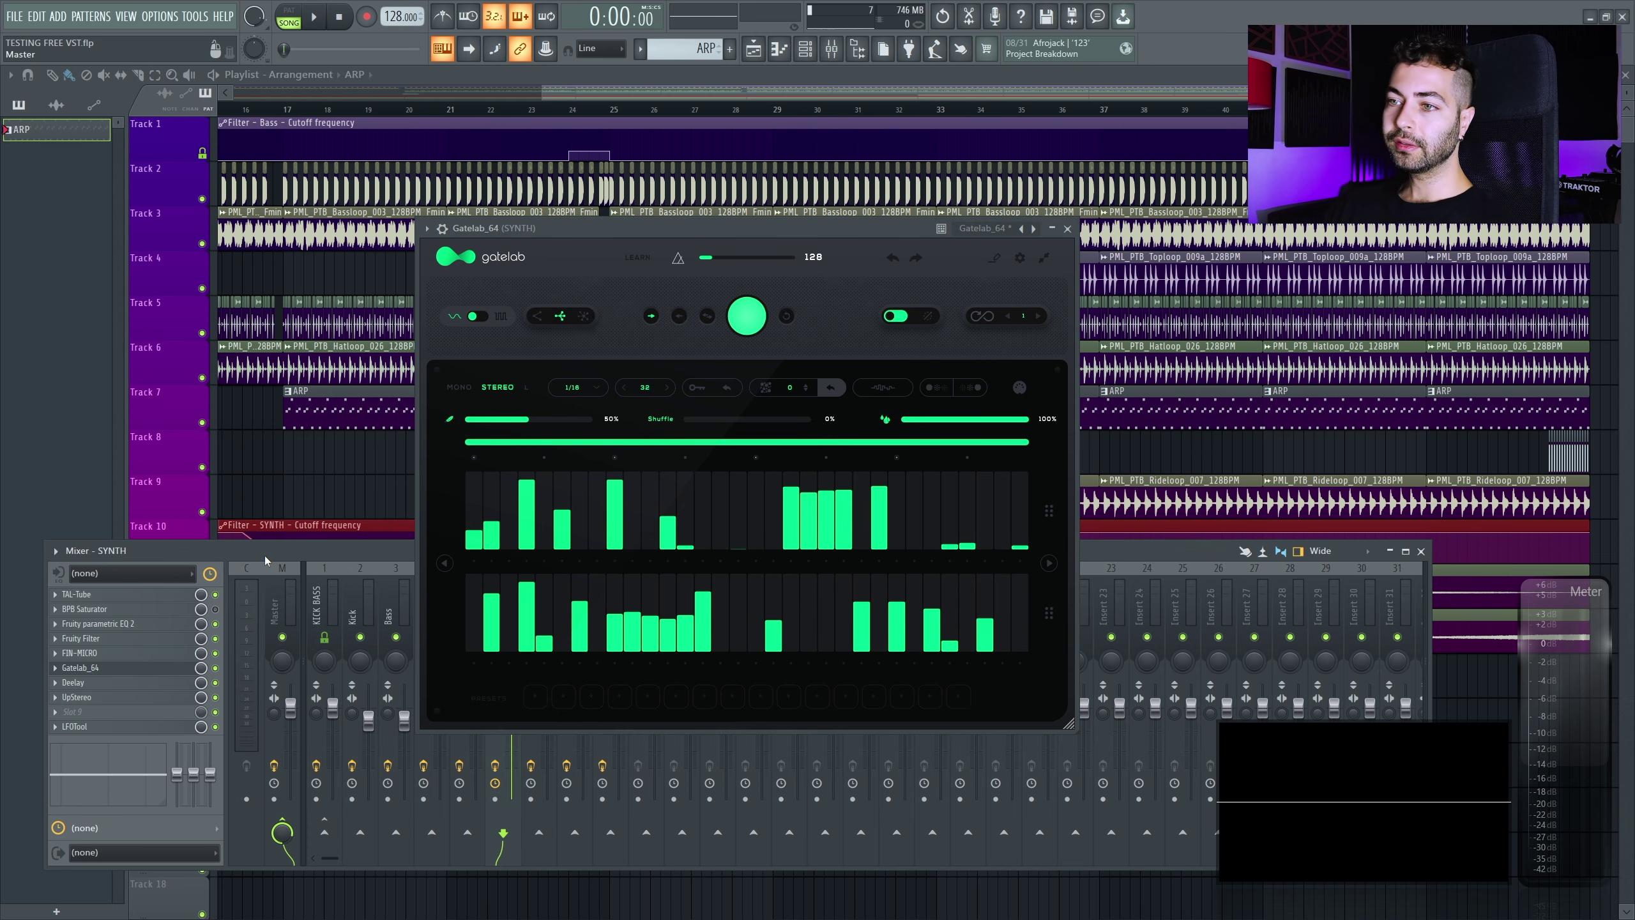
pyautogui.moveTo(134, 669)
pyautogui.mouseDown()
pyautogui.moveTo(134, 688)
pyautogui.moveTo(134, 673)
pyautogui.mouseUp()
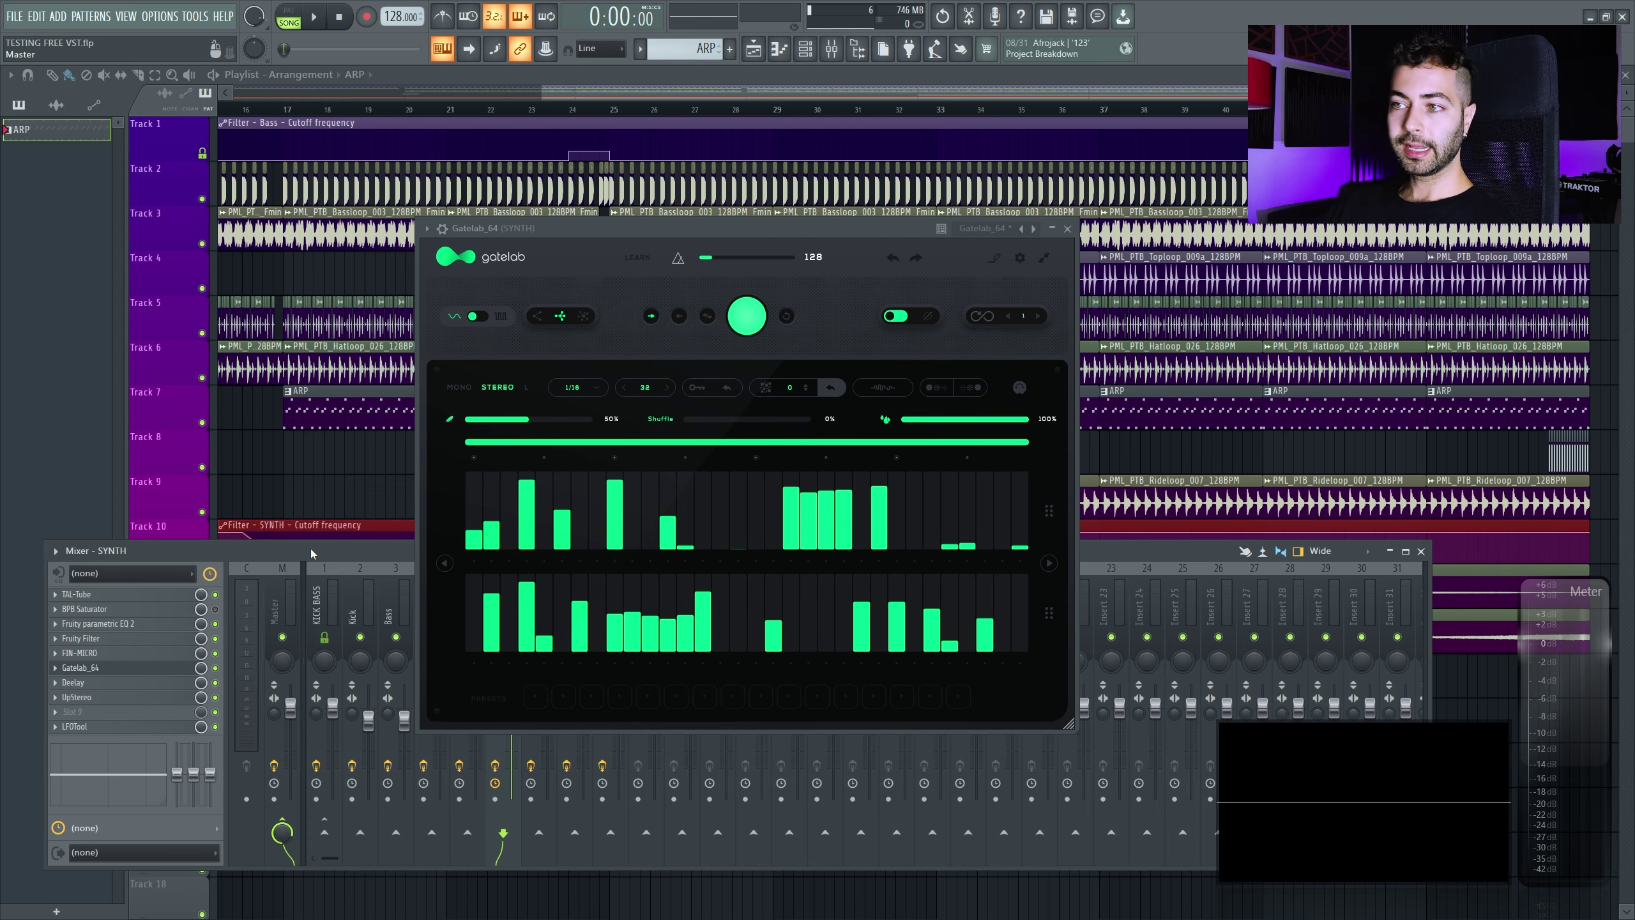
# Play the full mix from around bar 25, bring back the mixer, generate another random Gatelab pattern, and stop playback
pyautogui.press('space')
pyautogui.click(591, 113)
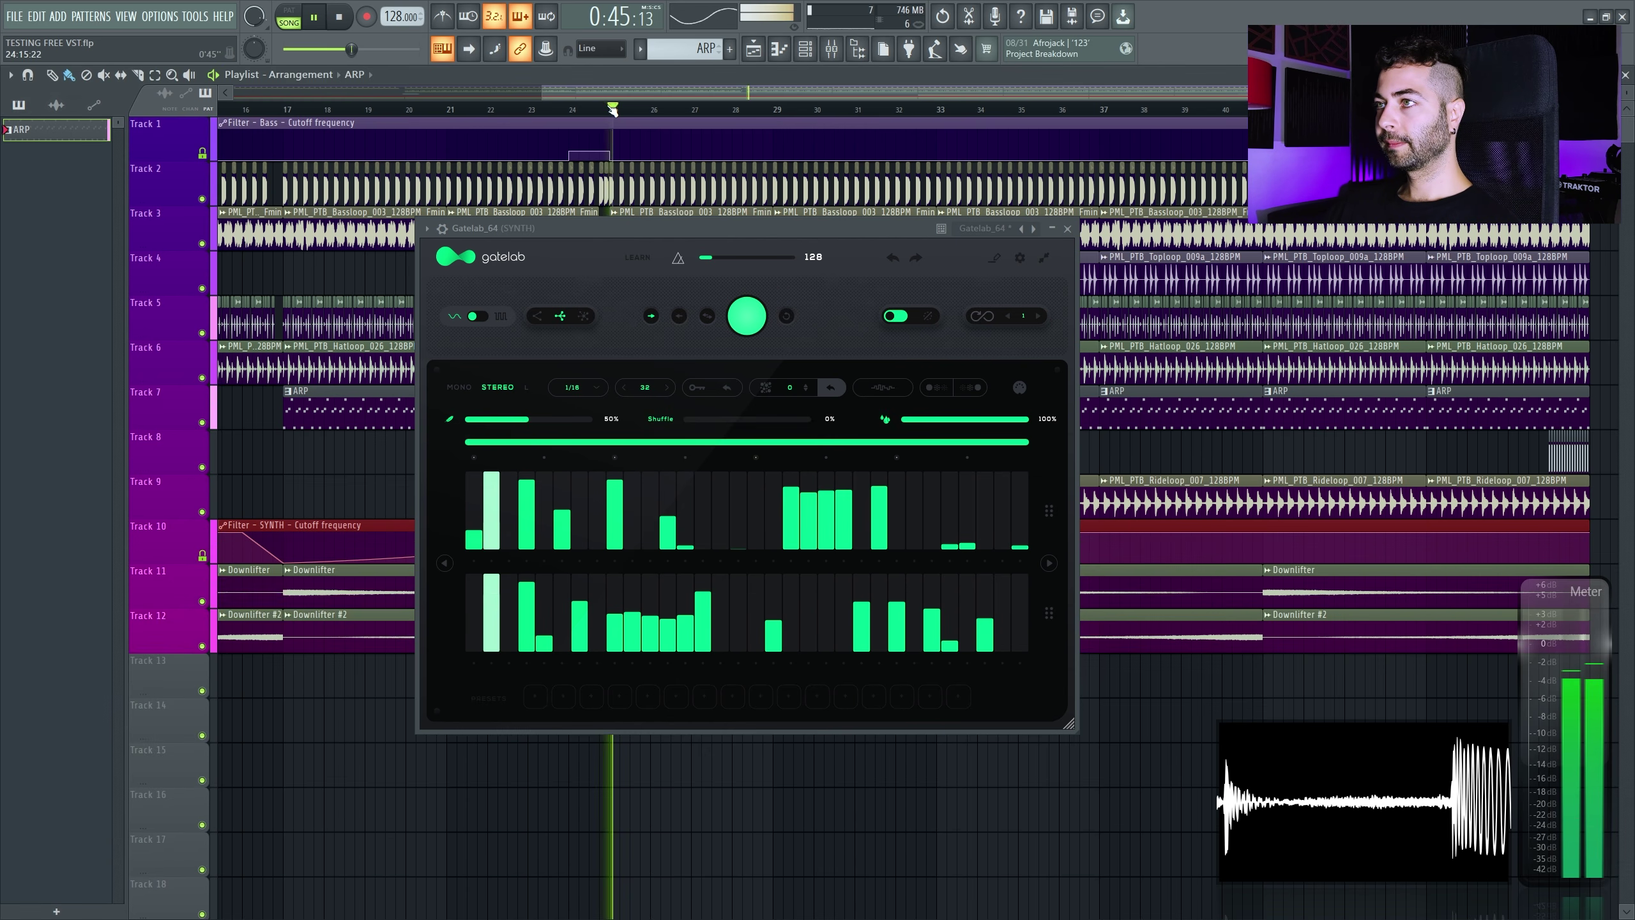
pyautogui.click(832, 49)
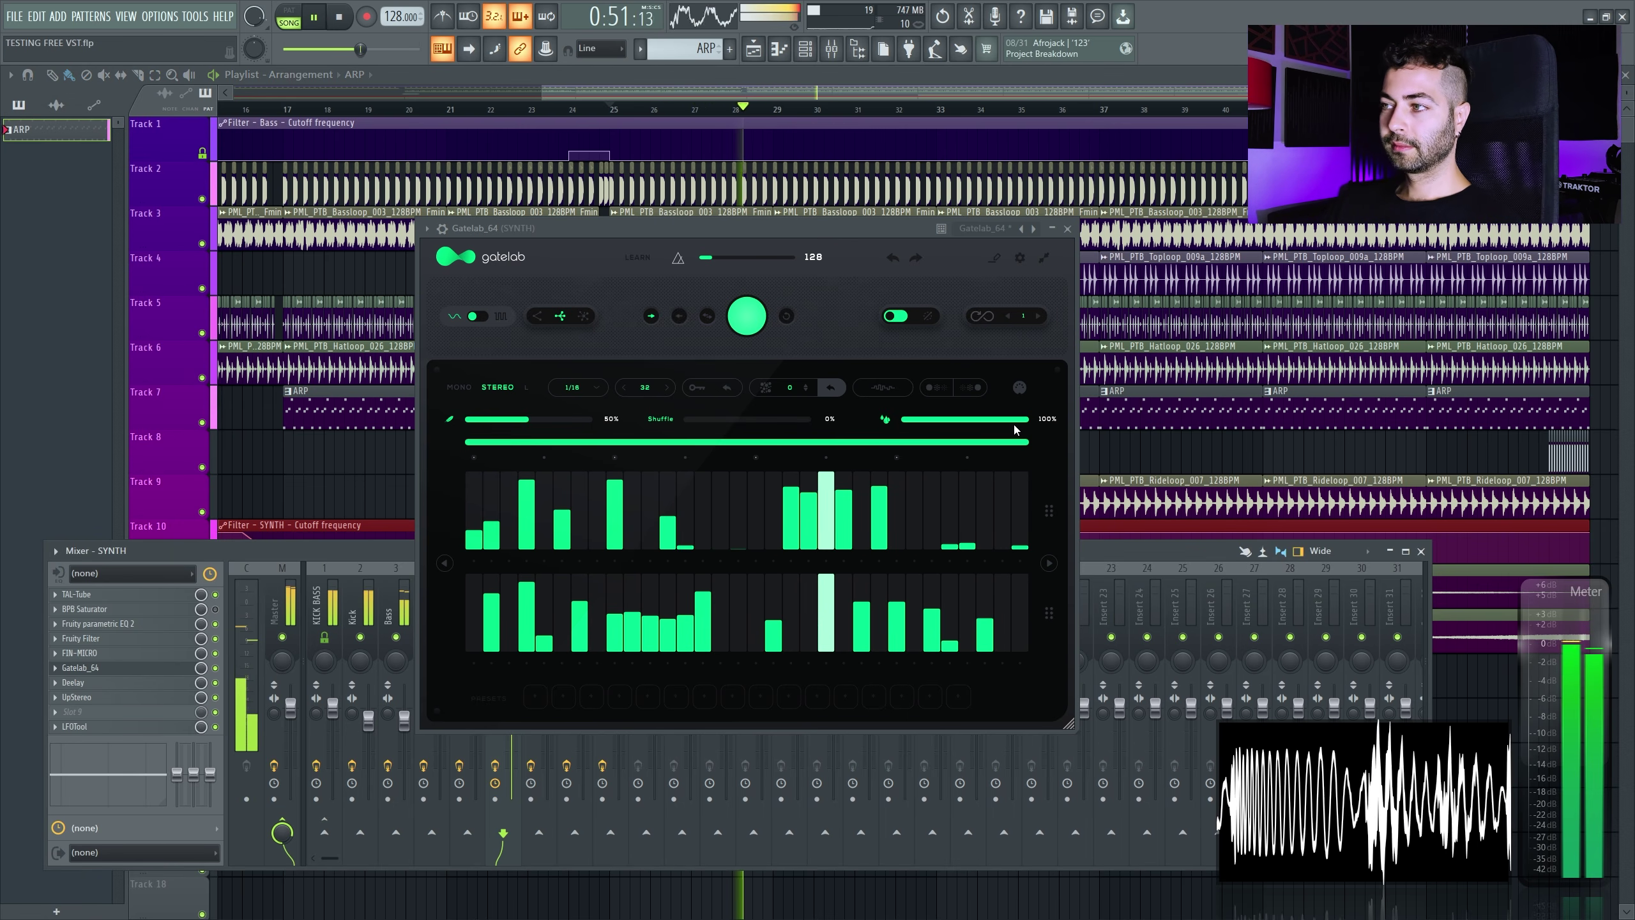
pyautogui.click(744, 316)
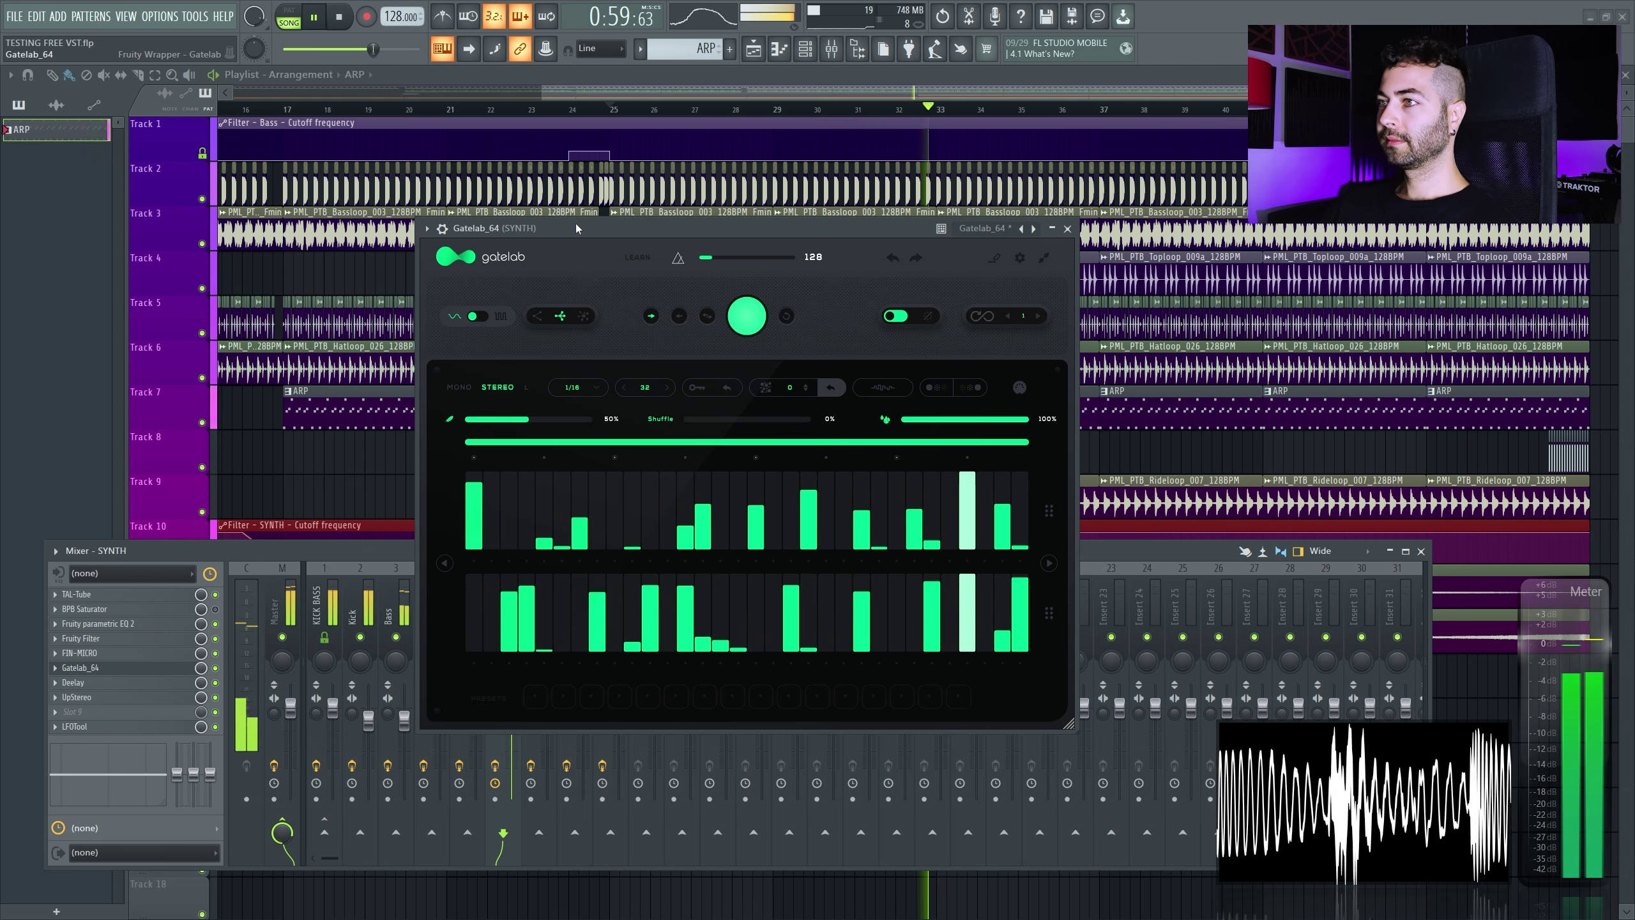
pyautogui.press('space')
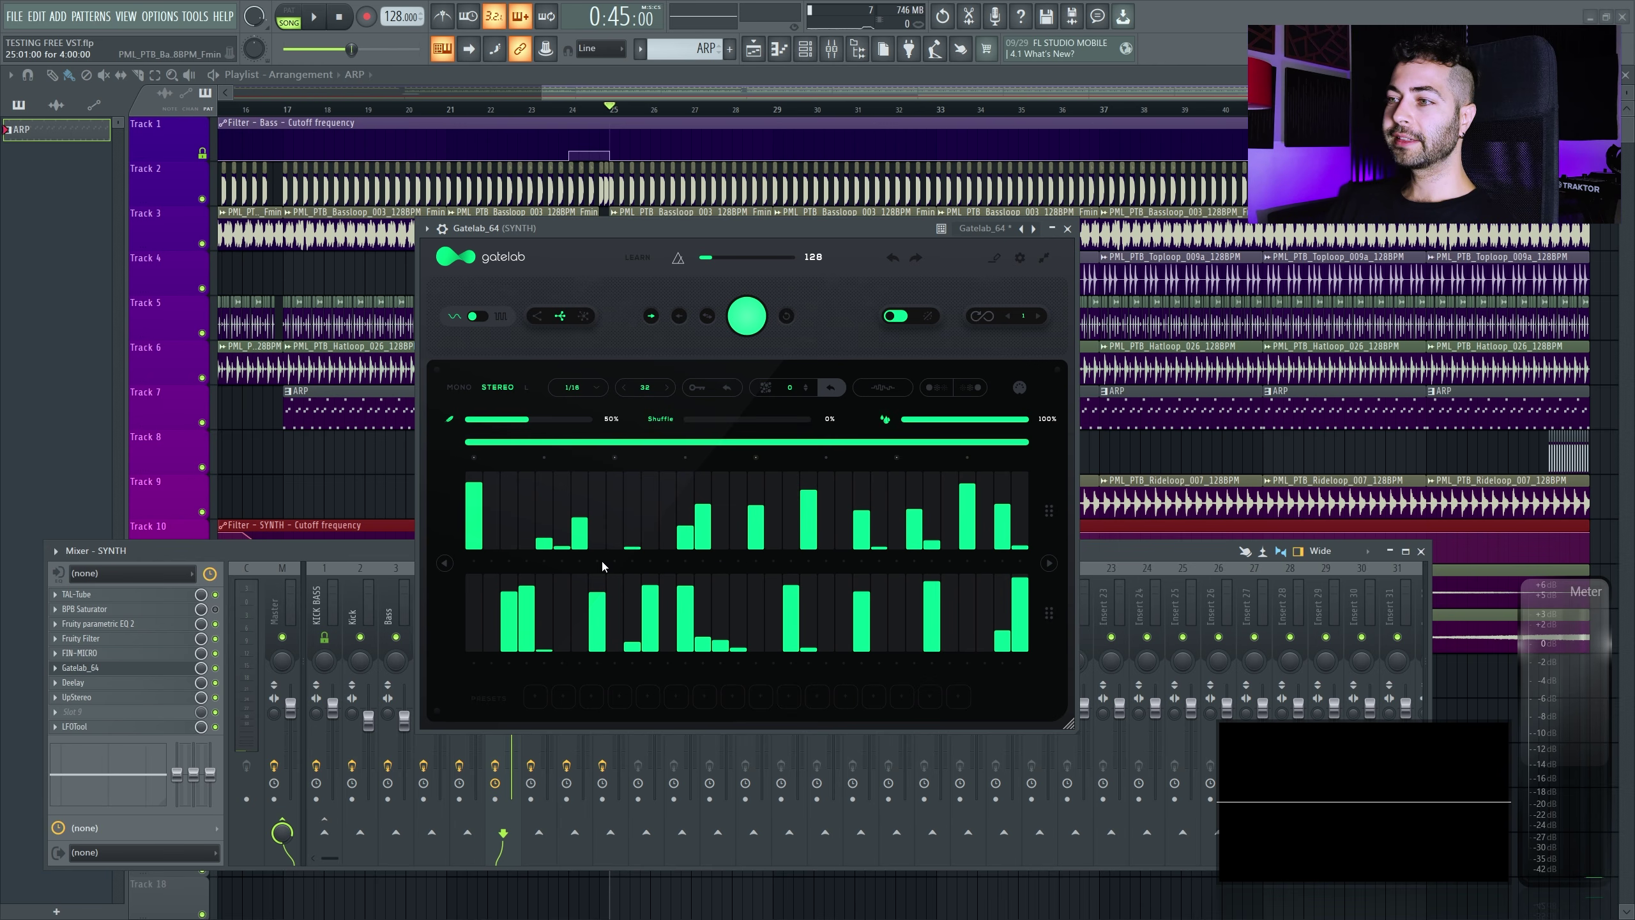
# Change the step levels in both of Gatelab's stereo lanes and view the available step rates
pyautogui.moveTo(500, 516); pyautogui.dragTo(1030, 515)
pyautogui.moveTo(500, 634); pyautogui.dragTo(1024, 612)
pyautogui.click(765, 388)
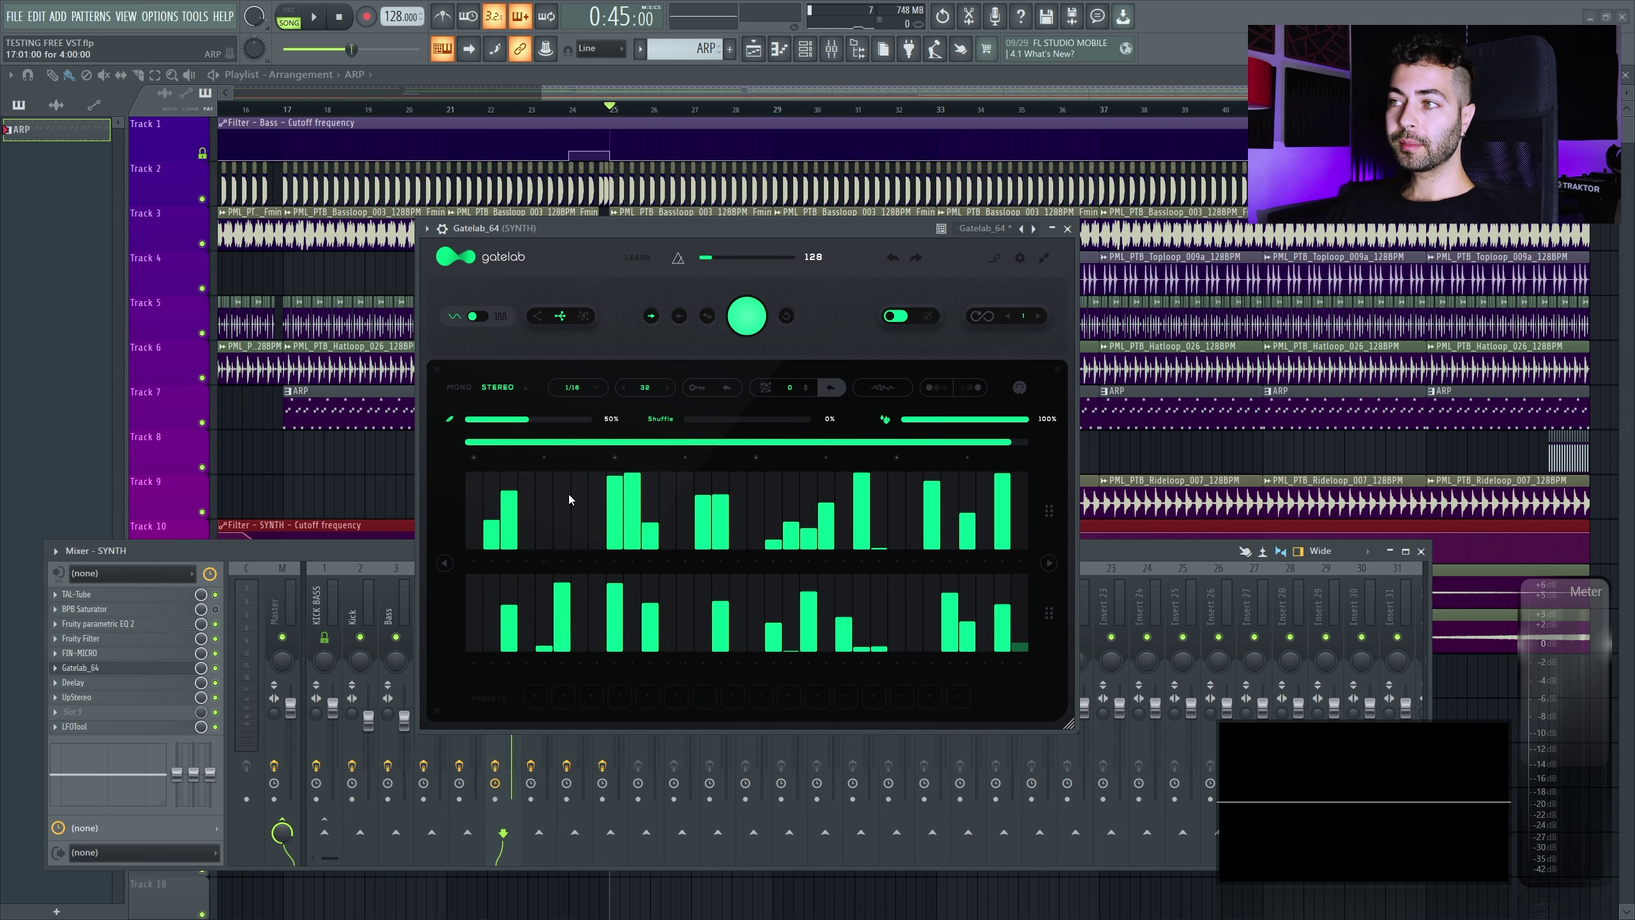
pyautogui.click(600, 391)
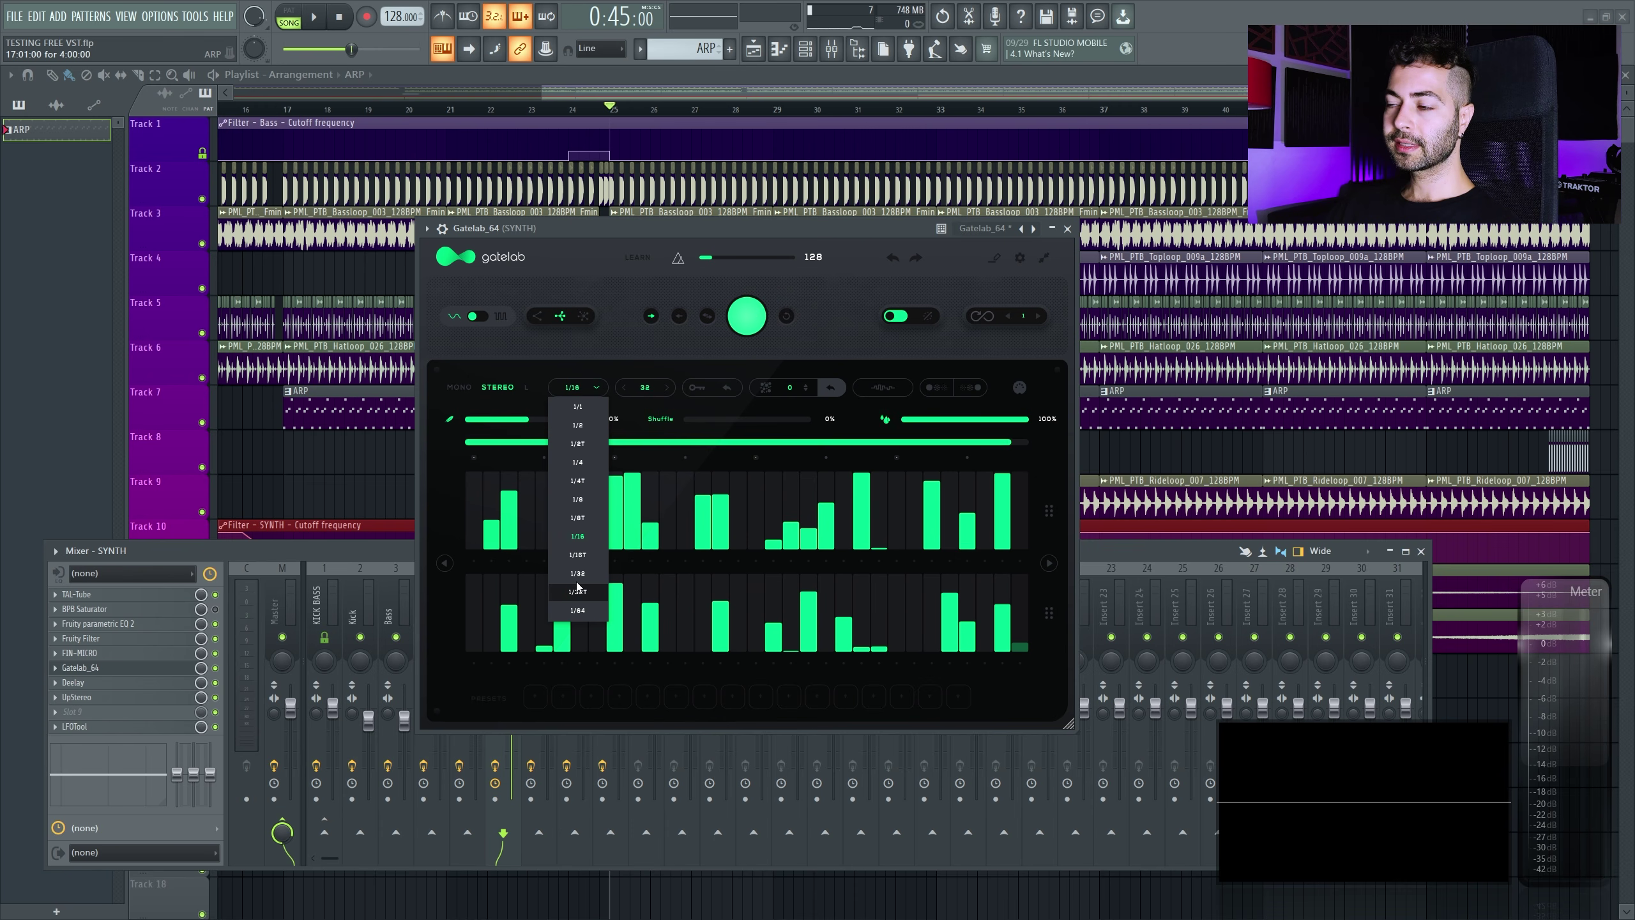
pyautogui.click(720, 407)
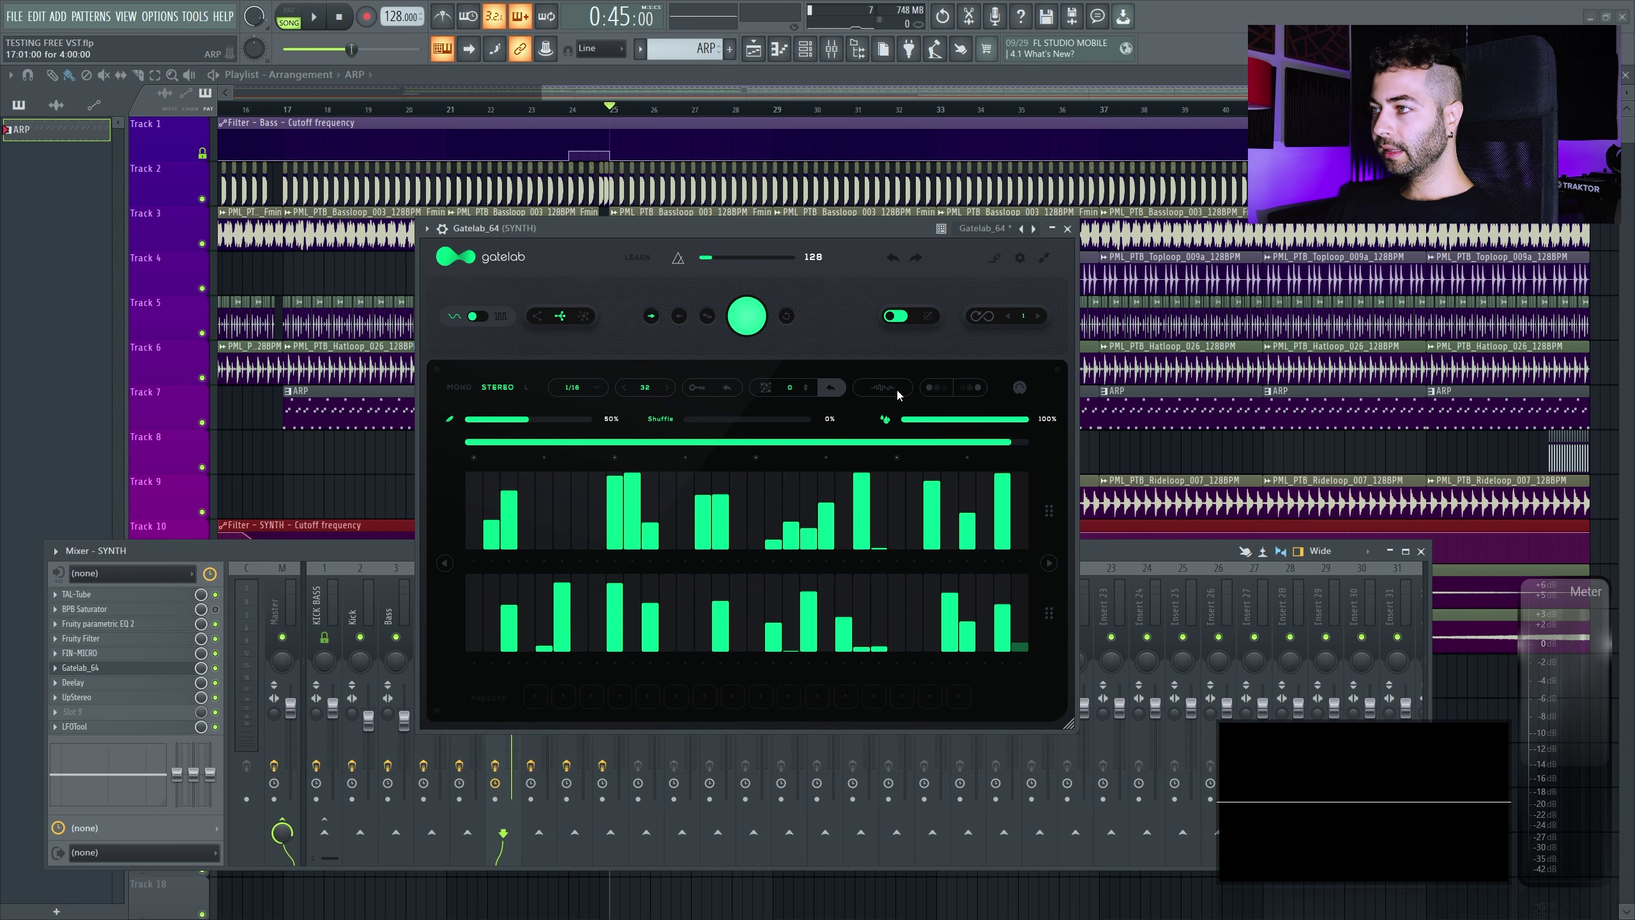
# Go over Gatelab's mix and Shuffle amounts, try smoothing at 100%, and reduce the smoothing to 0%
pyautogui.moveTo(1021, 420)
pyautogui.mouseDown()
pyautogui.moveTo(902, 420)
pyautogui.moveTo(1029, 420)
pyautogui.mouseUp()
pyautogui.moveTo(692, 419); pyautogui.dragTo(640, 431)
pyautogui.moveTo(491, 422); pyautogui.dragTo(611, 425)
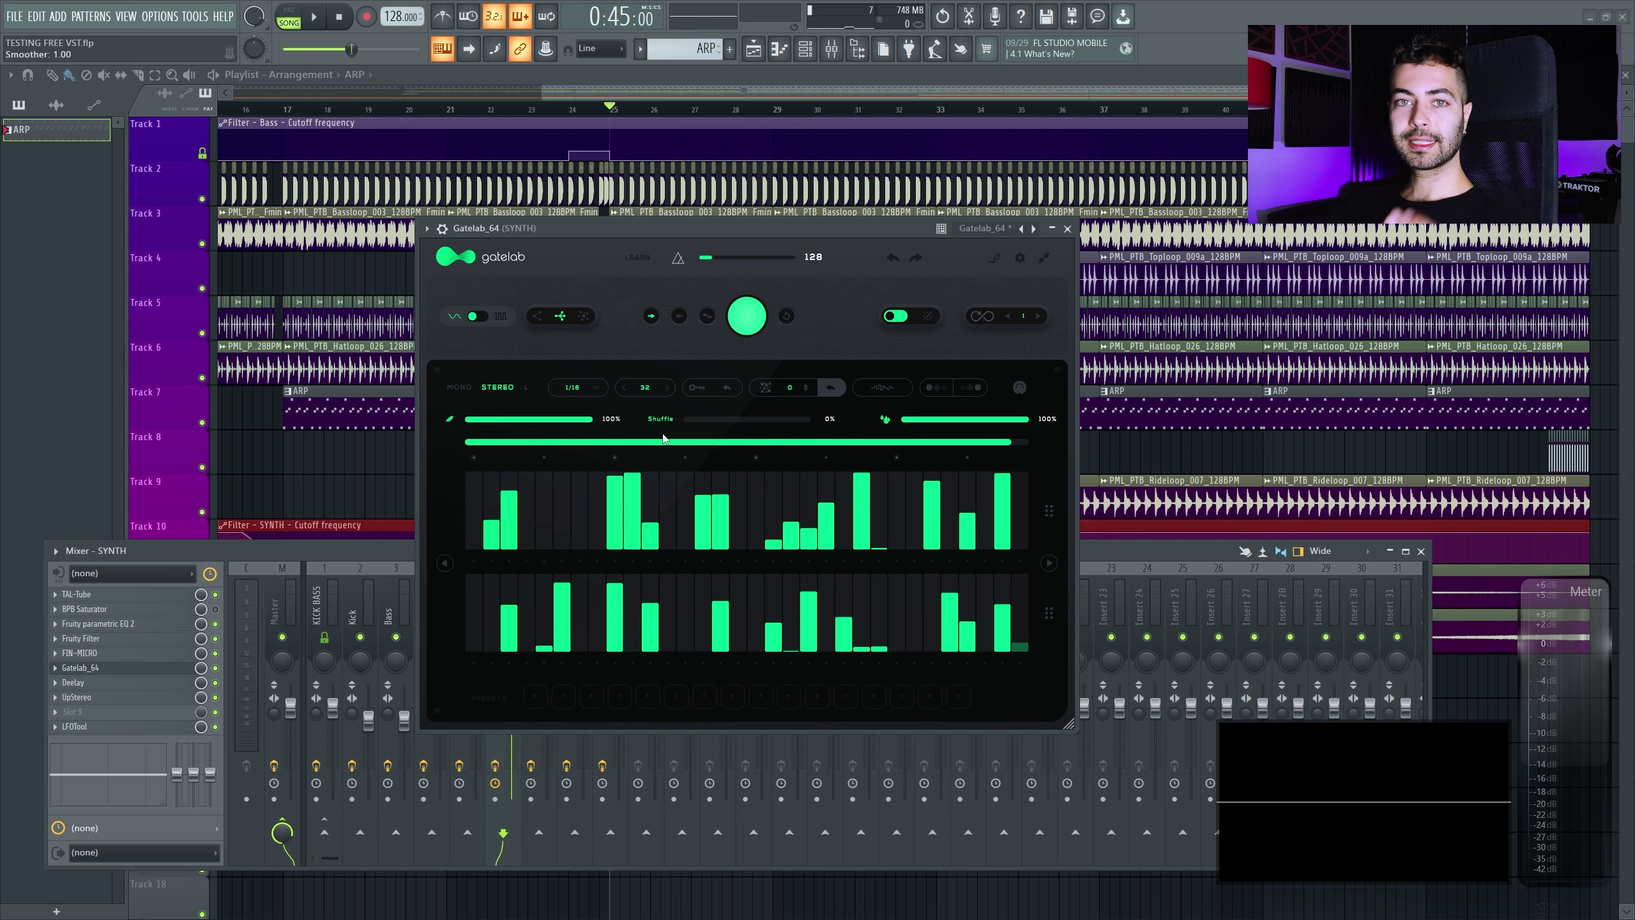
pyautogui.moveTo(583, 429); pyautogui.dragTo(372, 424)
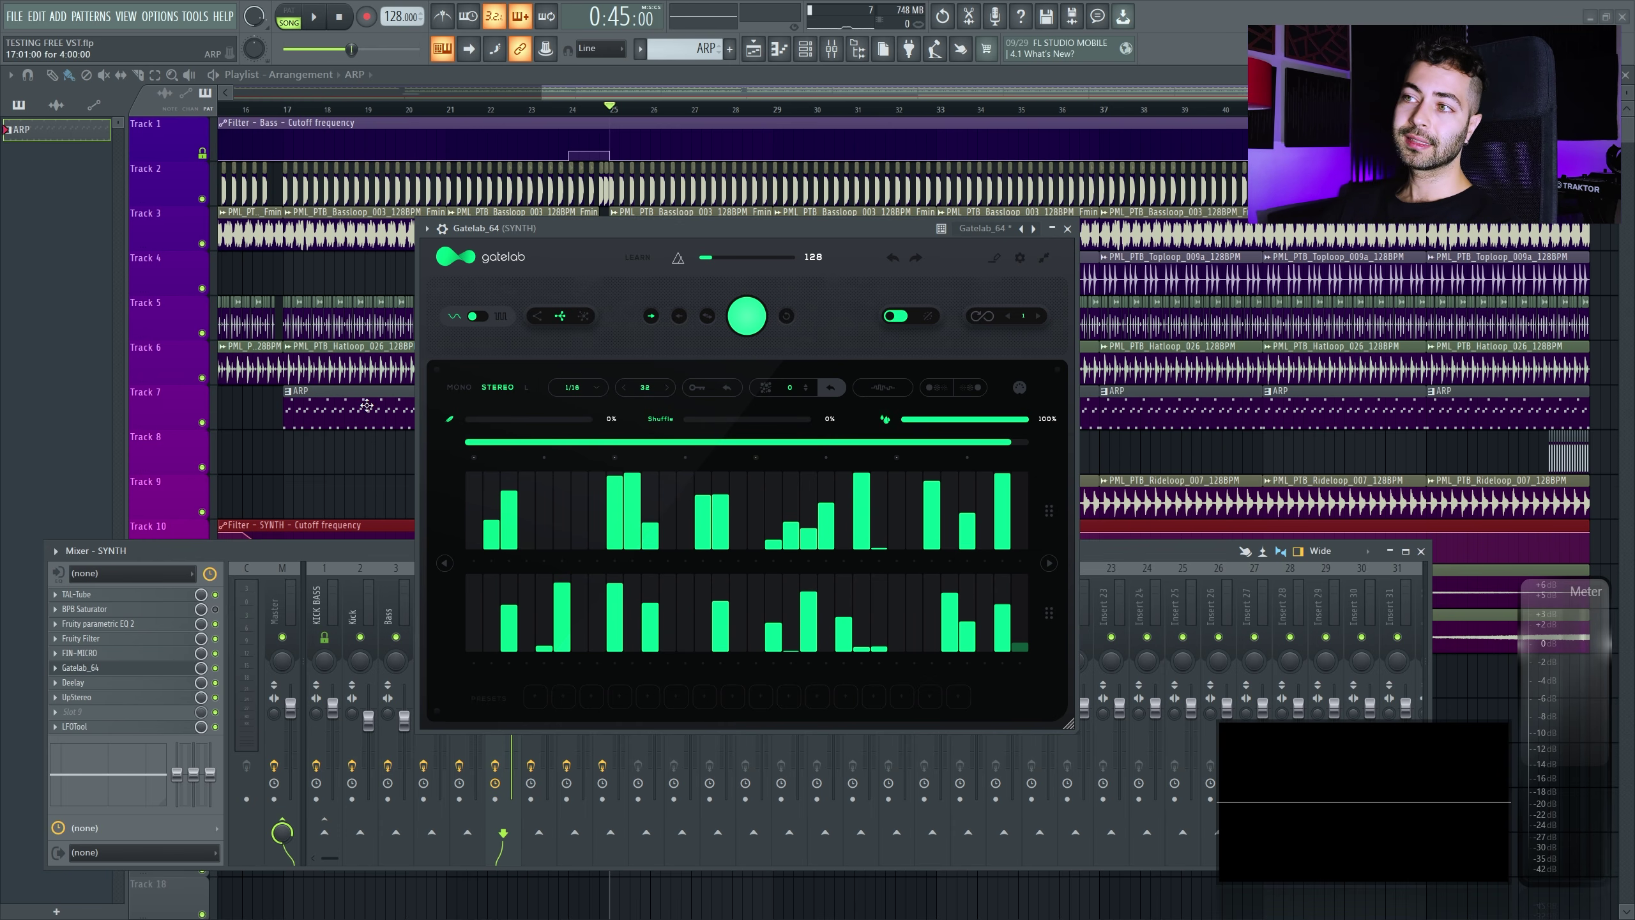
# Turn Gatelab's Flow mode off, generate random full-height gate patterns, and turn Flow mode back on
pyautogui.click(480, 319)
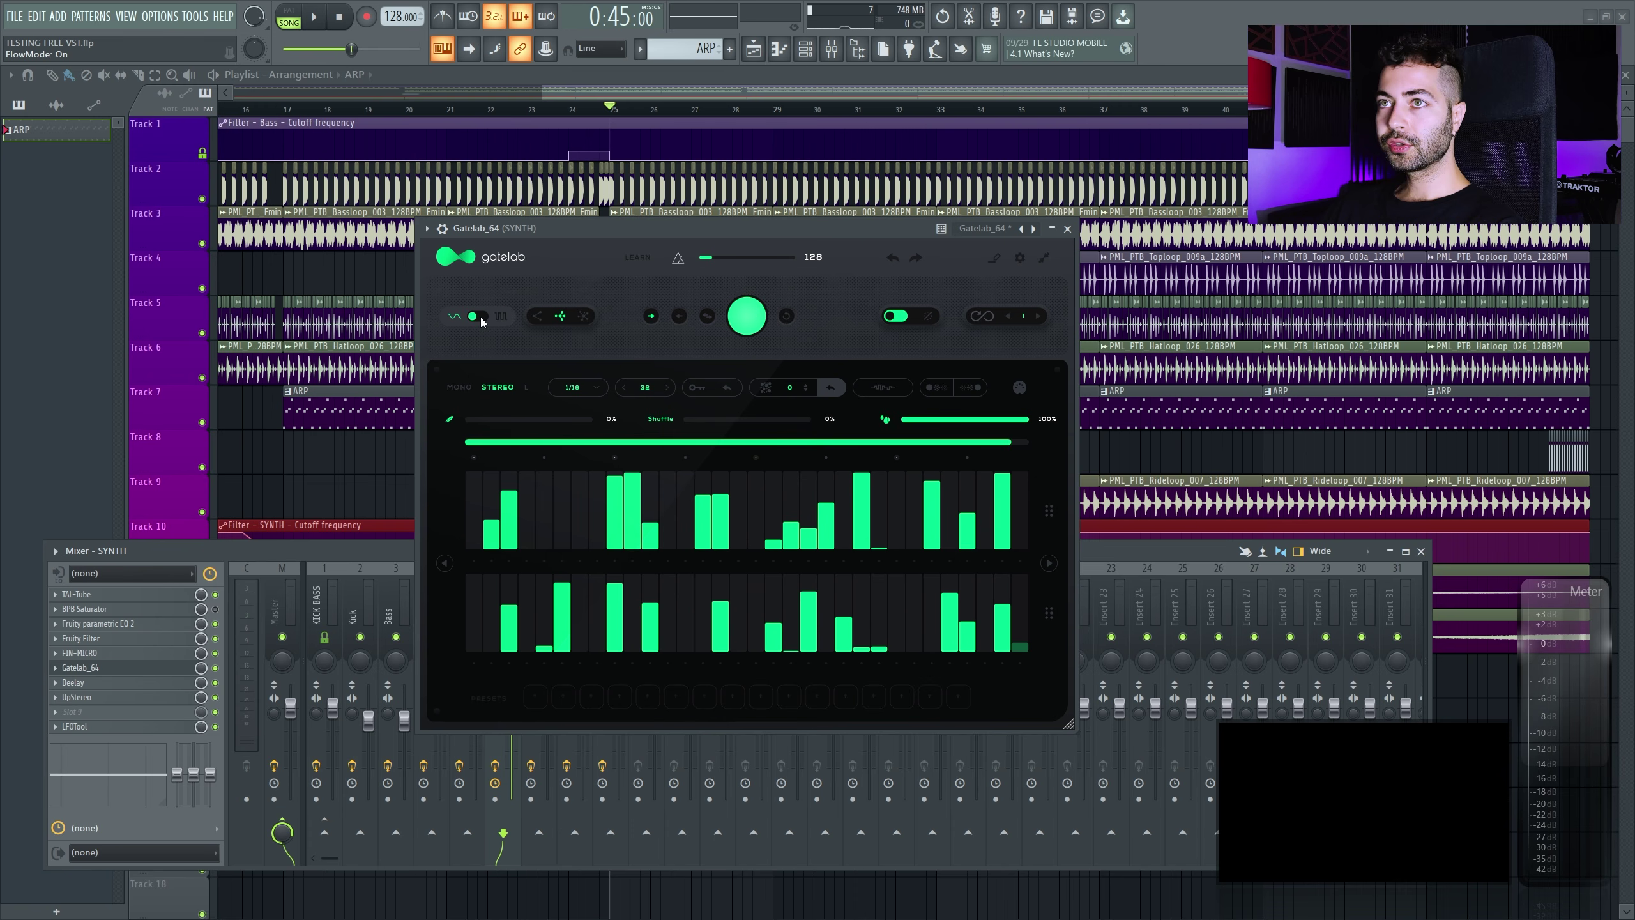
pyautogui.click(480, 319)
pyautogui.click(757, 320)
pyautogui.click(757, 319)
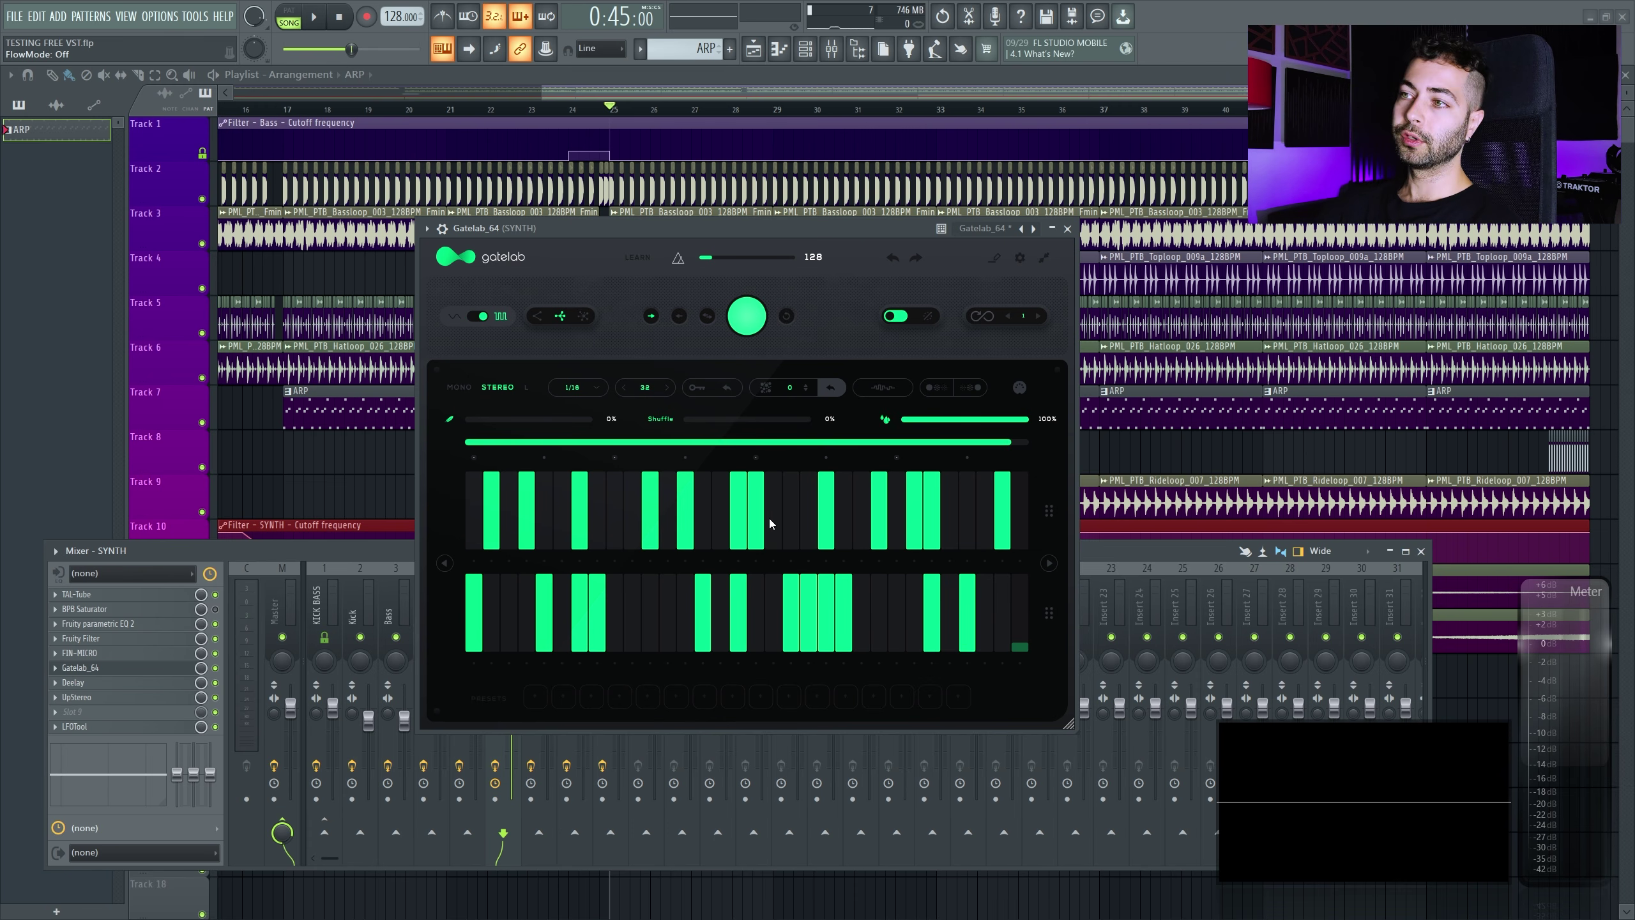
pyautogui.click(479, 317)
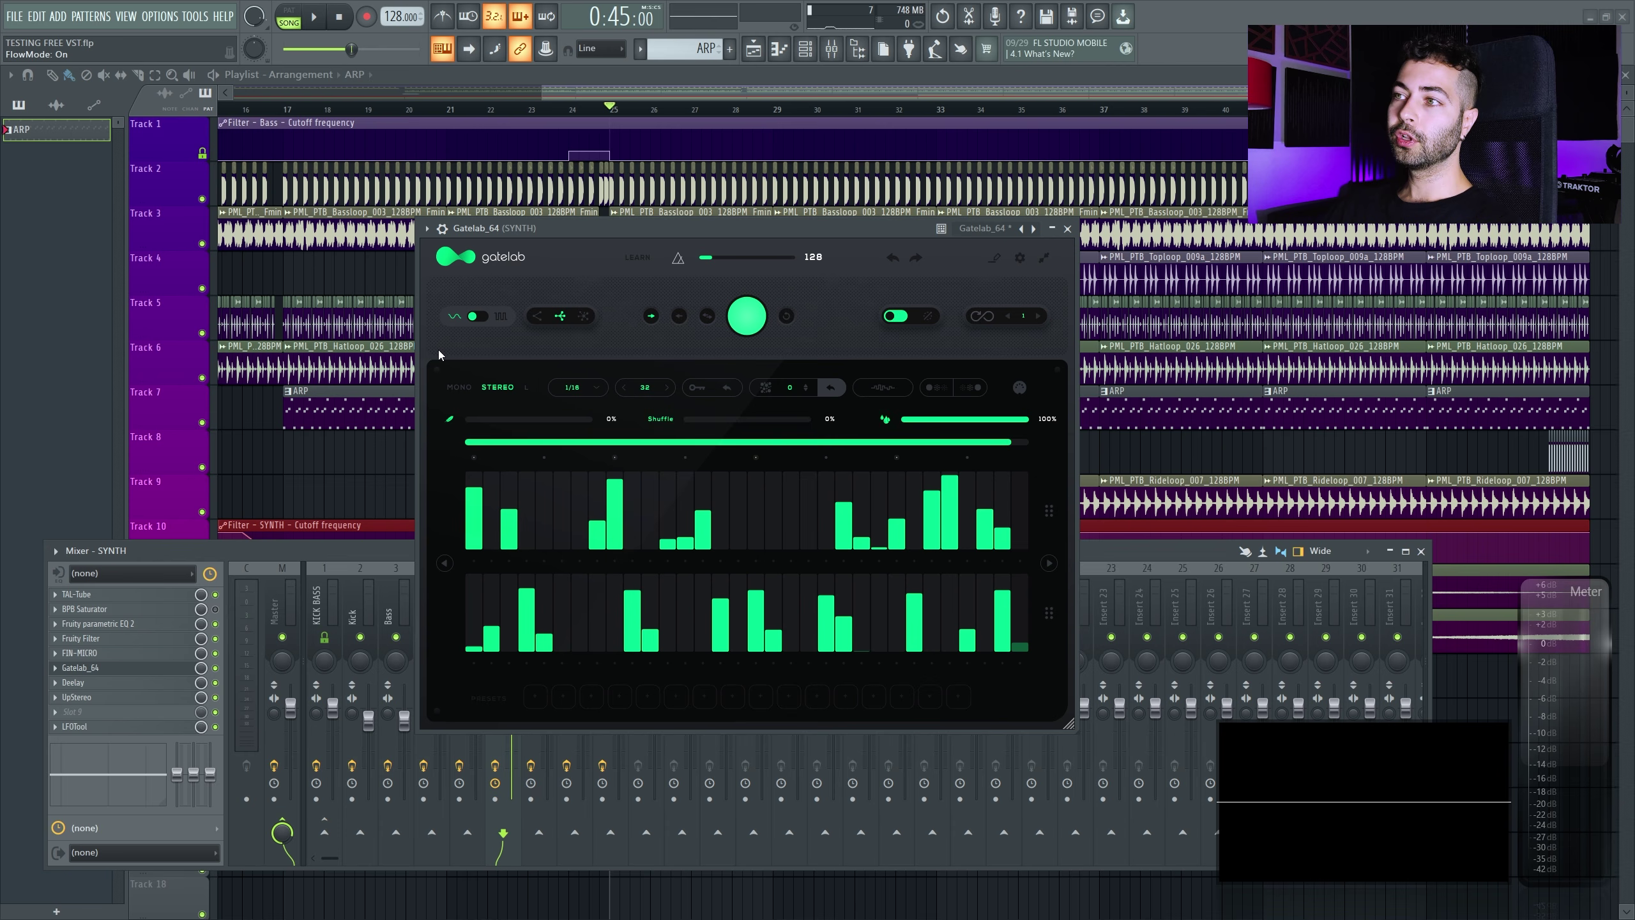
# Generate random Gatelab patterns at the lowest and highest complexity settings to compare sparse and dense results
pyautogui.click(540, 318)
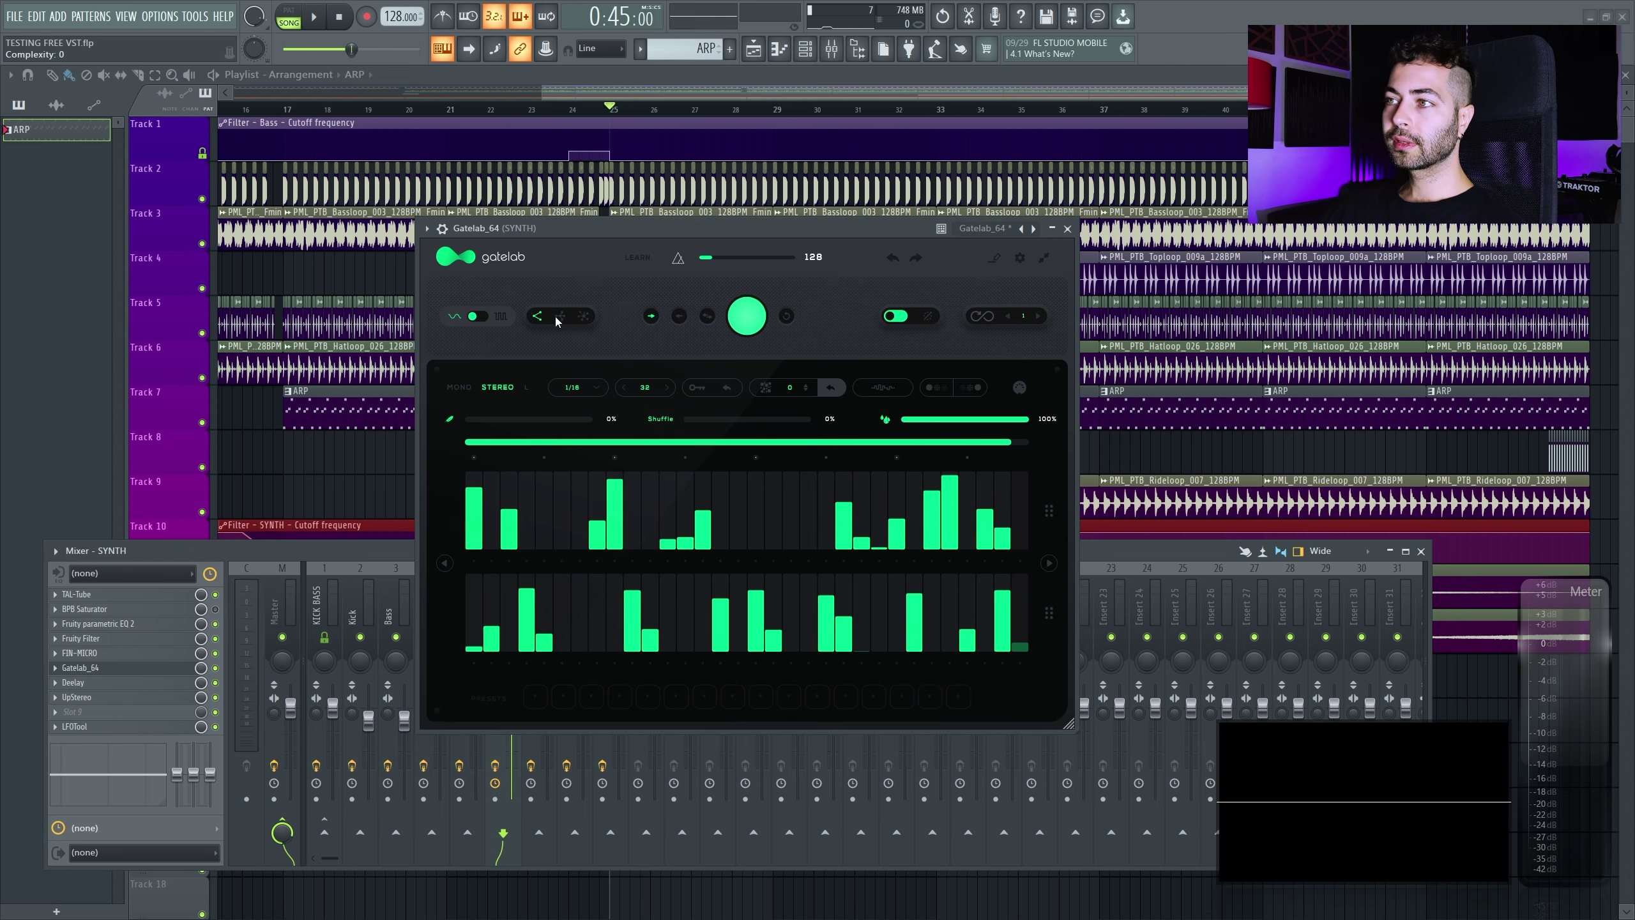
pyautogui.click(539, 316)
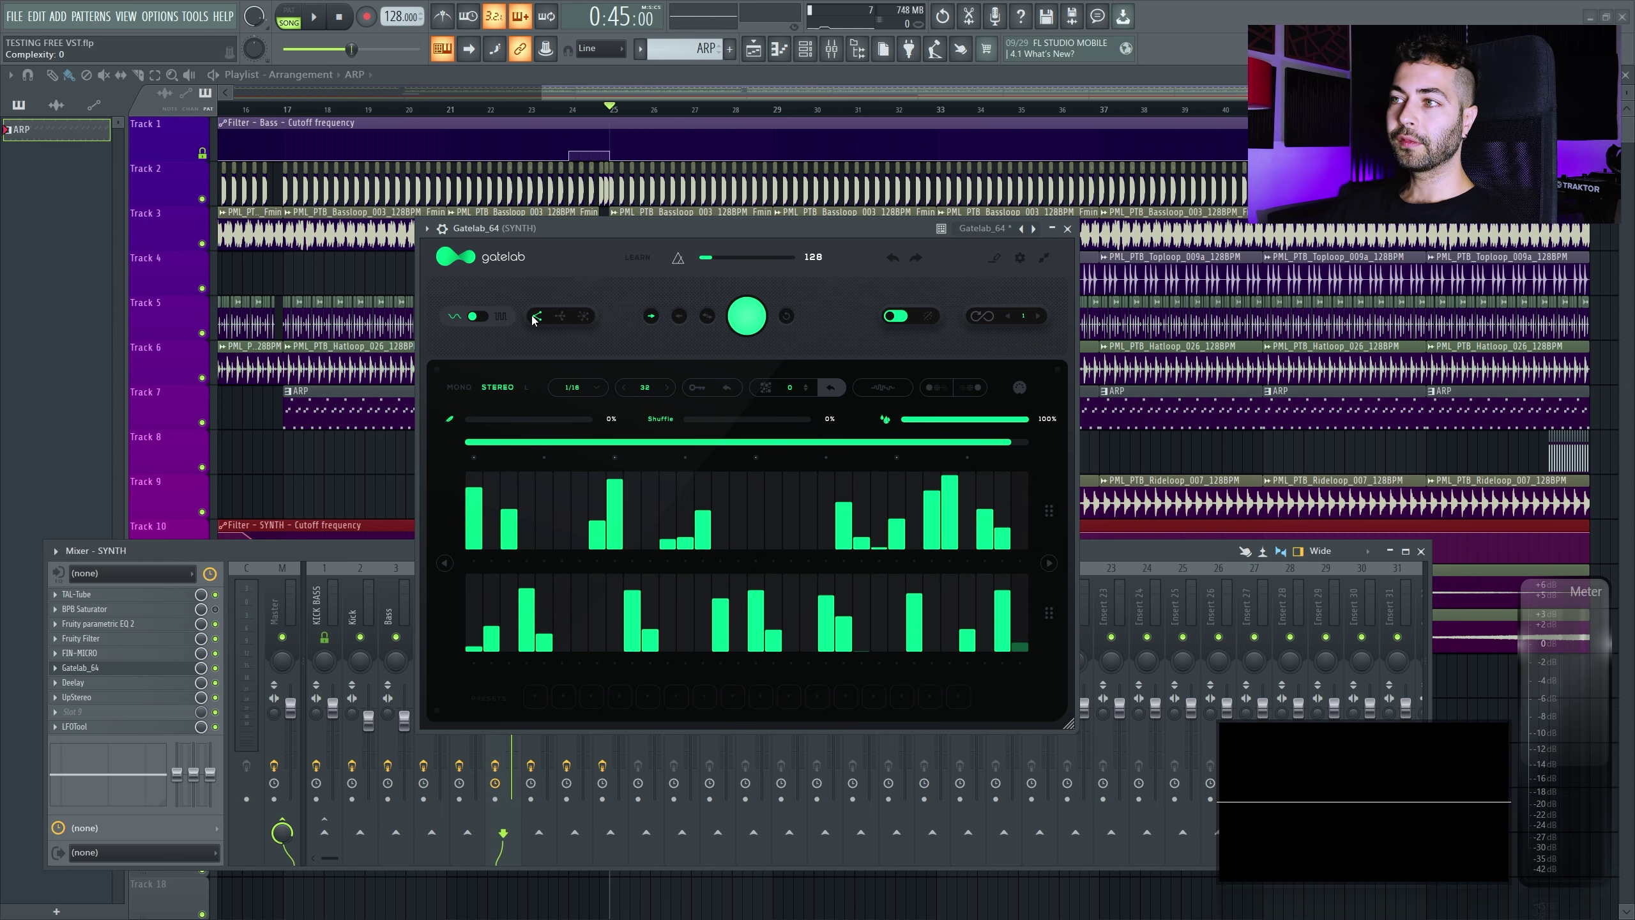
pyautogui.click(747, 316)
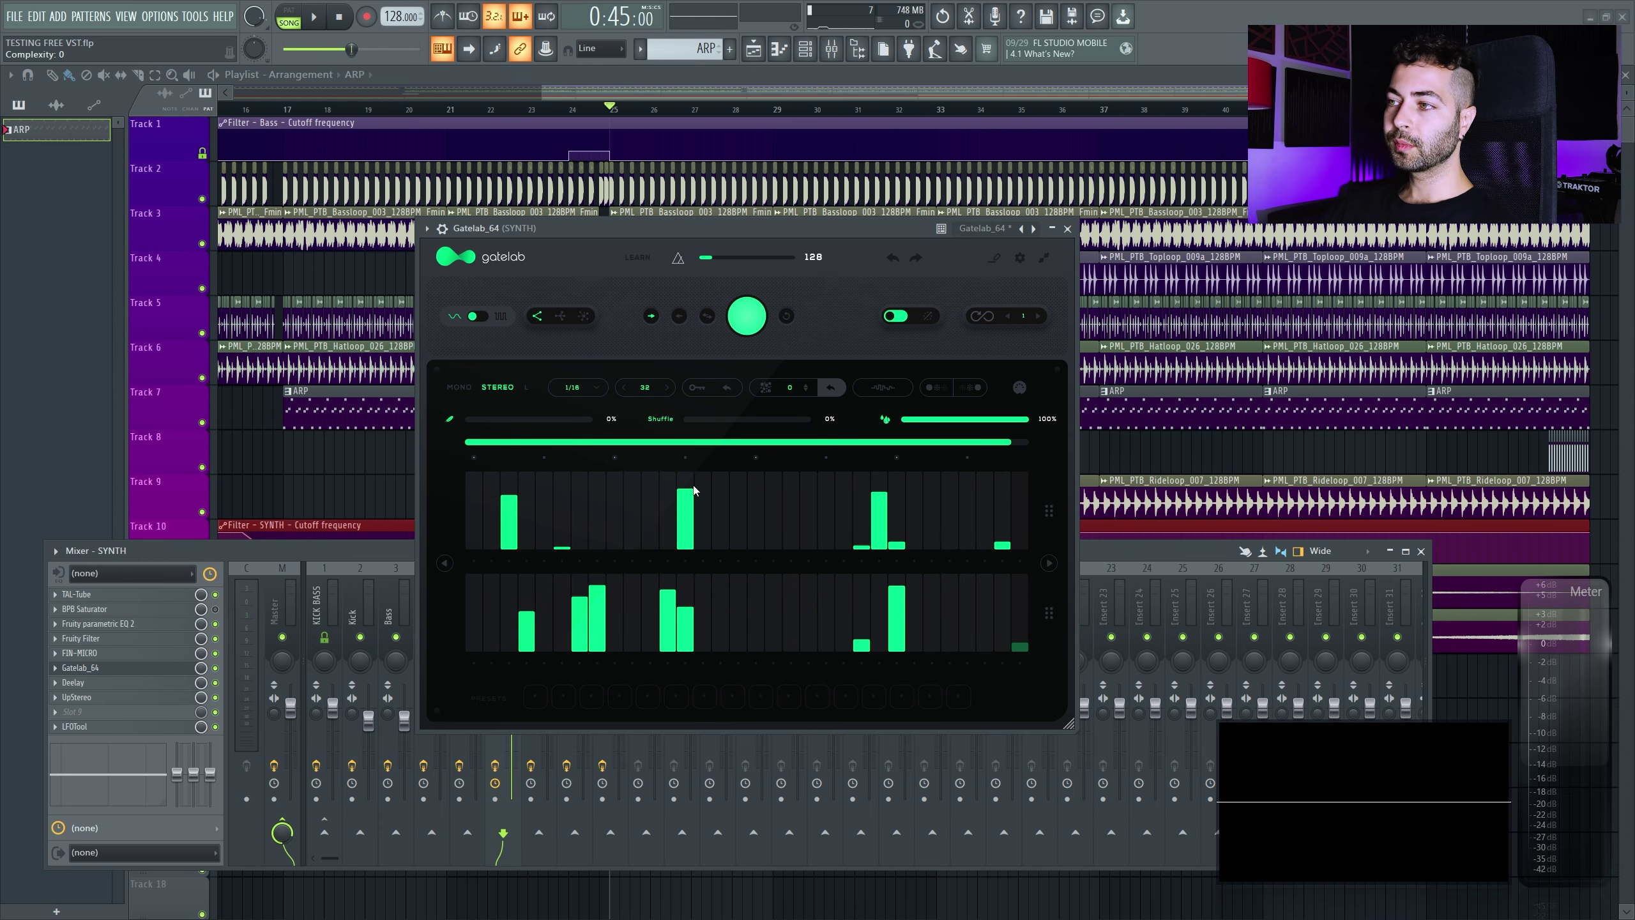
pyautogui.click(747, 316)
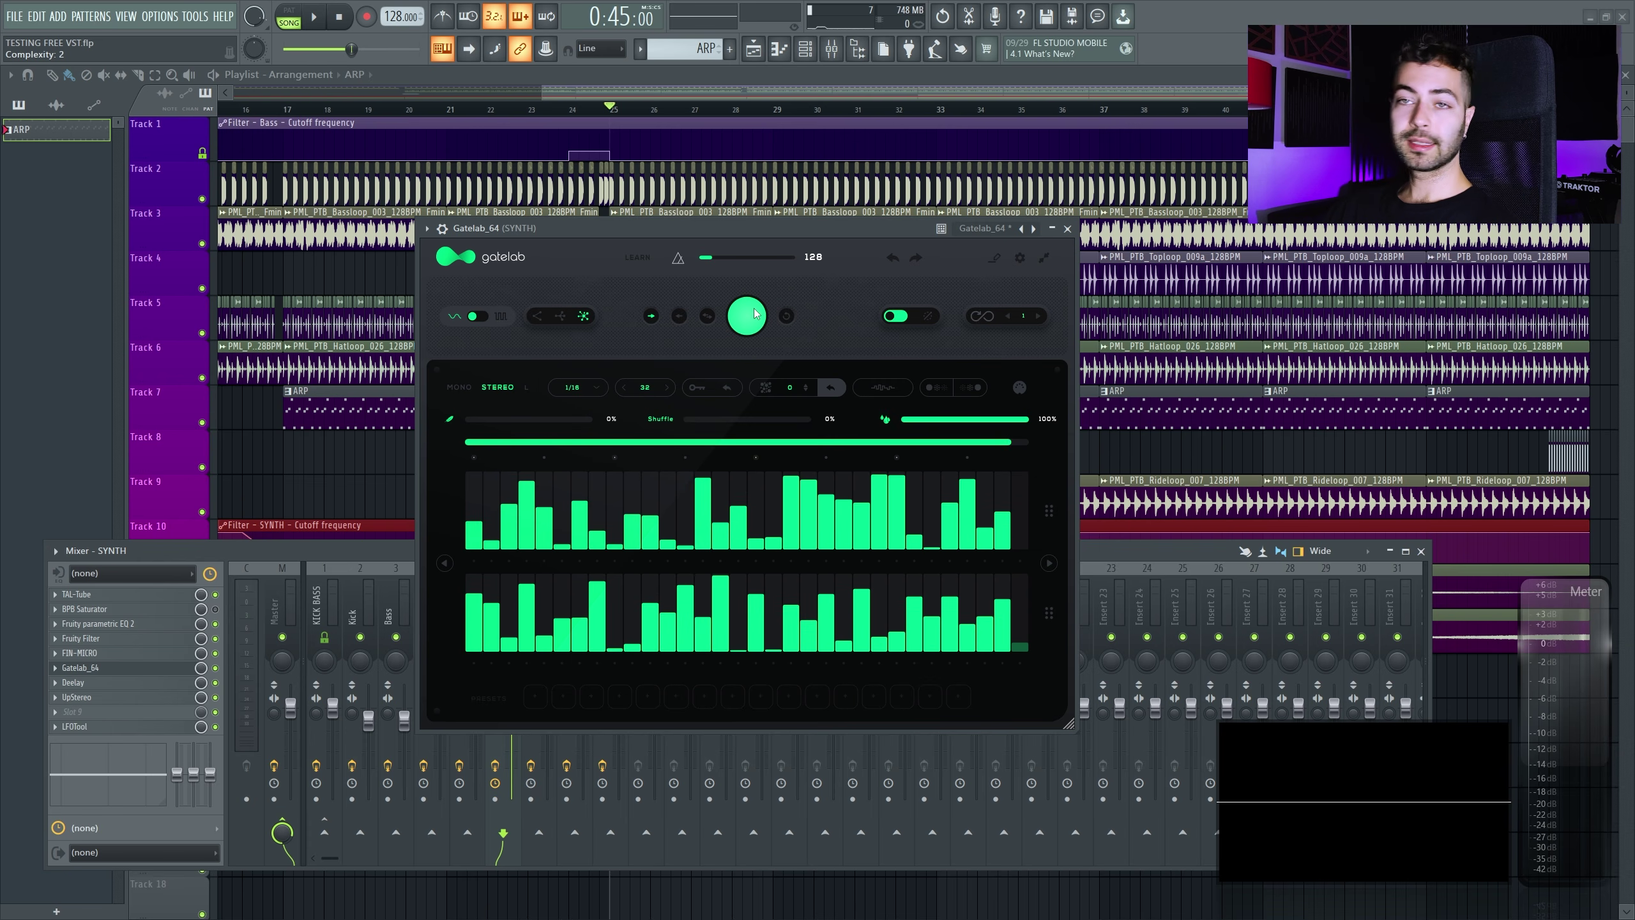
# Play the mix, raise Finisher Micro's Amount on the SYNTH track to 54, and move its window off Gatelab
pyautogui.press('space')
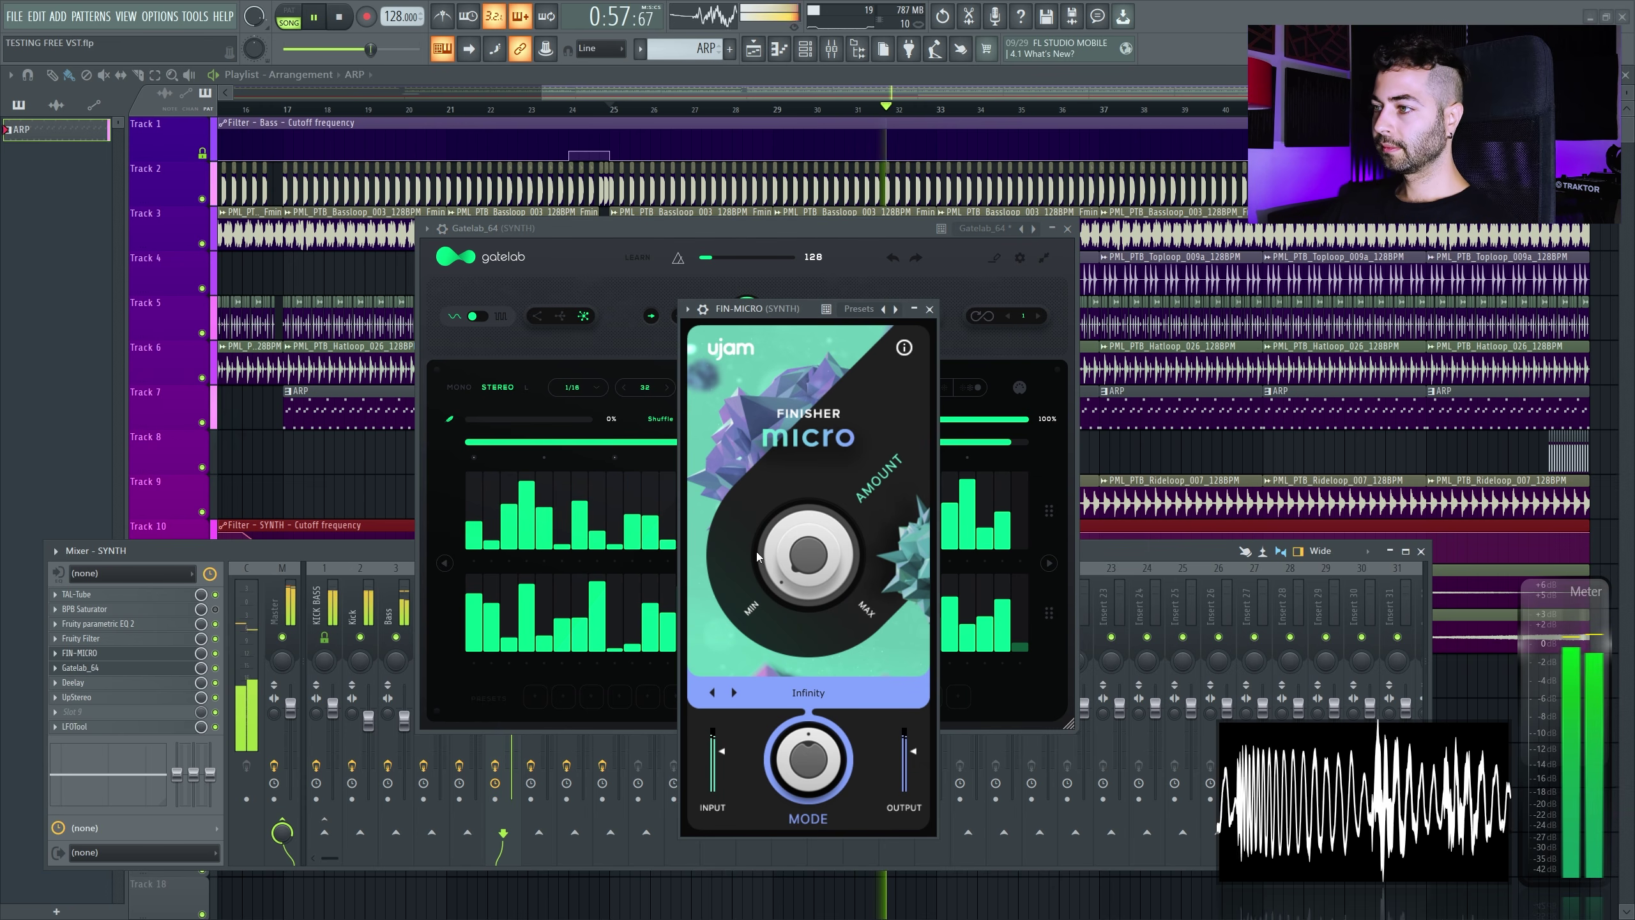
pyautogui.moveTo(783, 550); pyautogui.dragTo(774, 465)
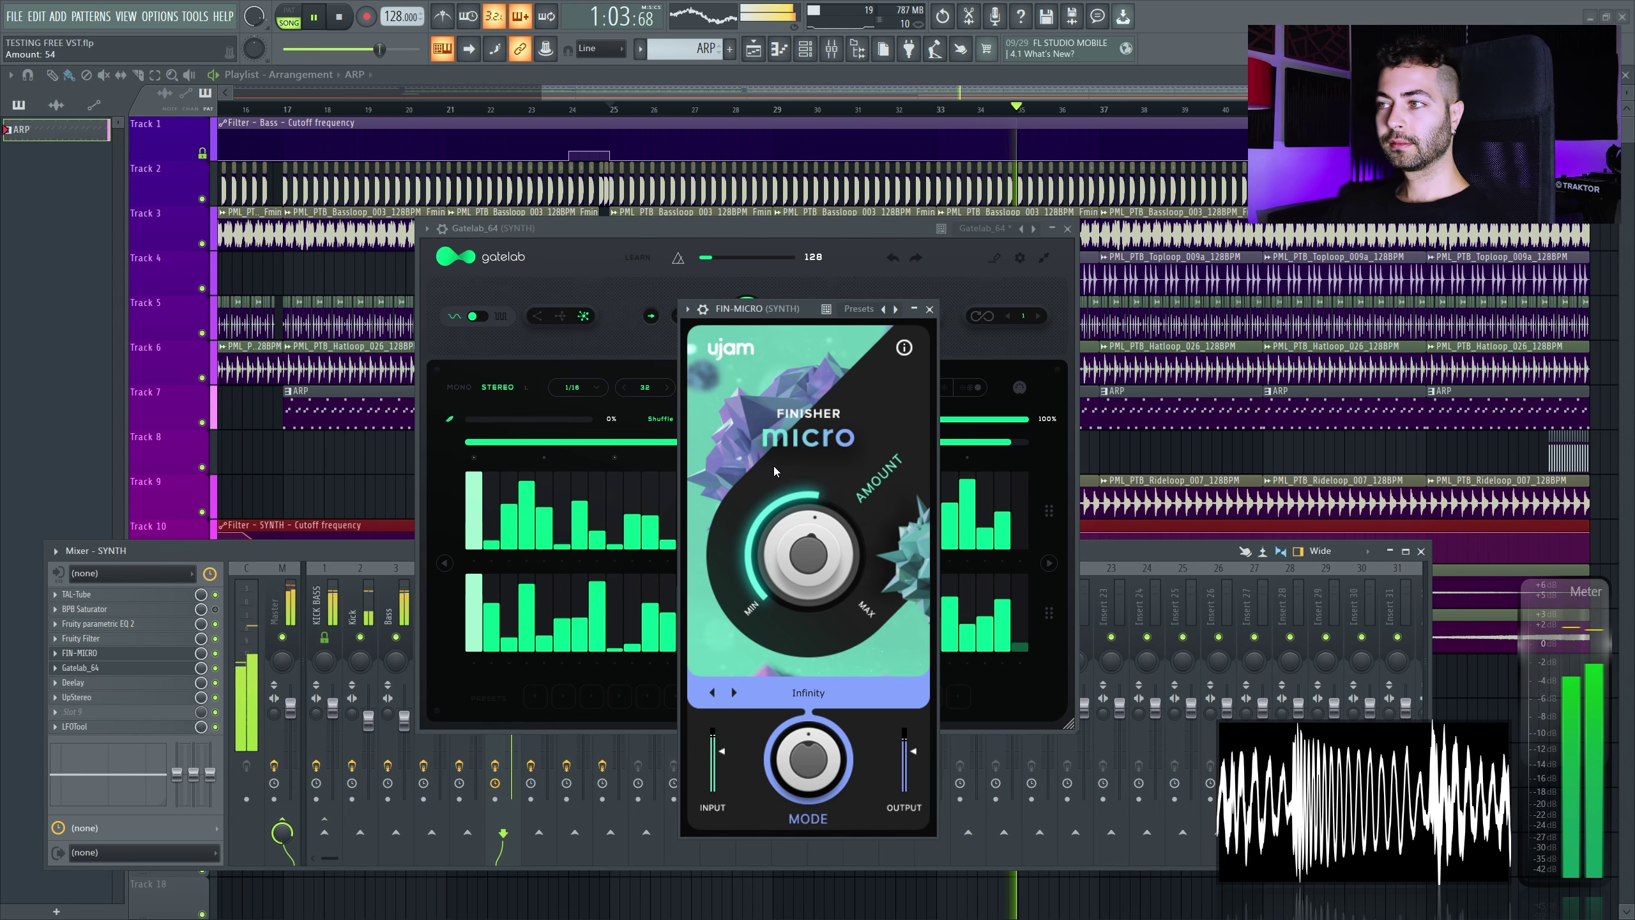
pyautogui.moveTo(760, 308); pyautogui.dragTo(974, 287)
# Generate new Gatelab patterns at medium complexity during playback and bring Finisher Micro's Amount down to 0
pyautogui.click(731, 329)
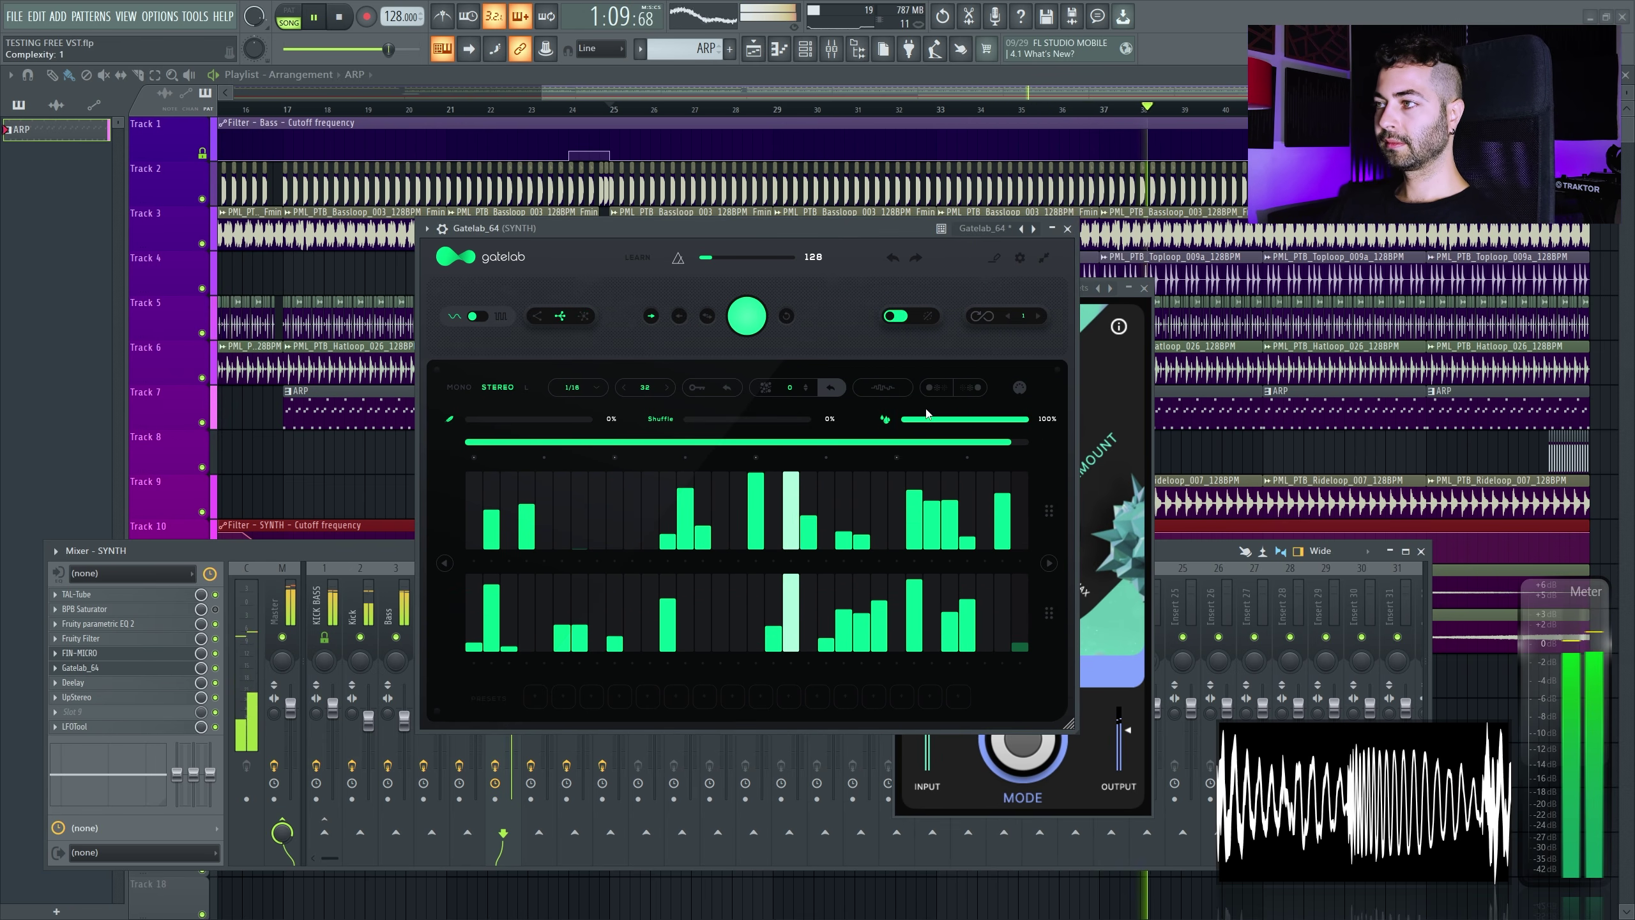
pyautogui.click(1112, 409)
pyautogui.moveTo(1014, 575); pyautogui.dragTo(1004, 649)
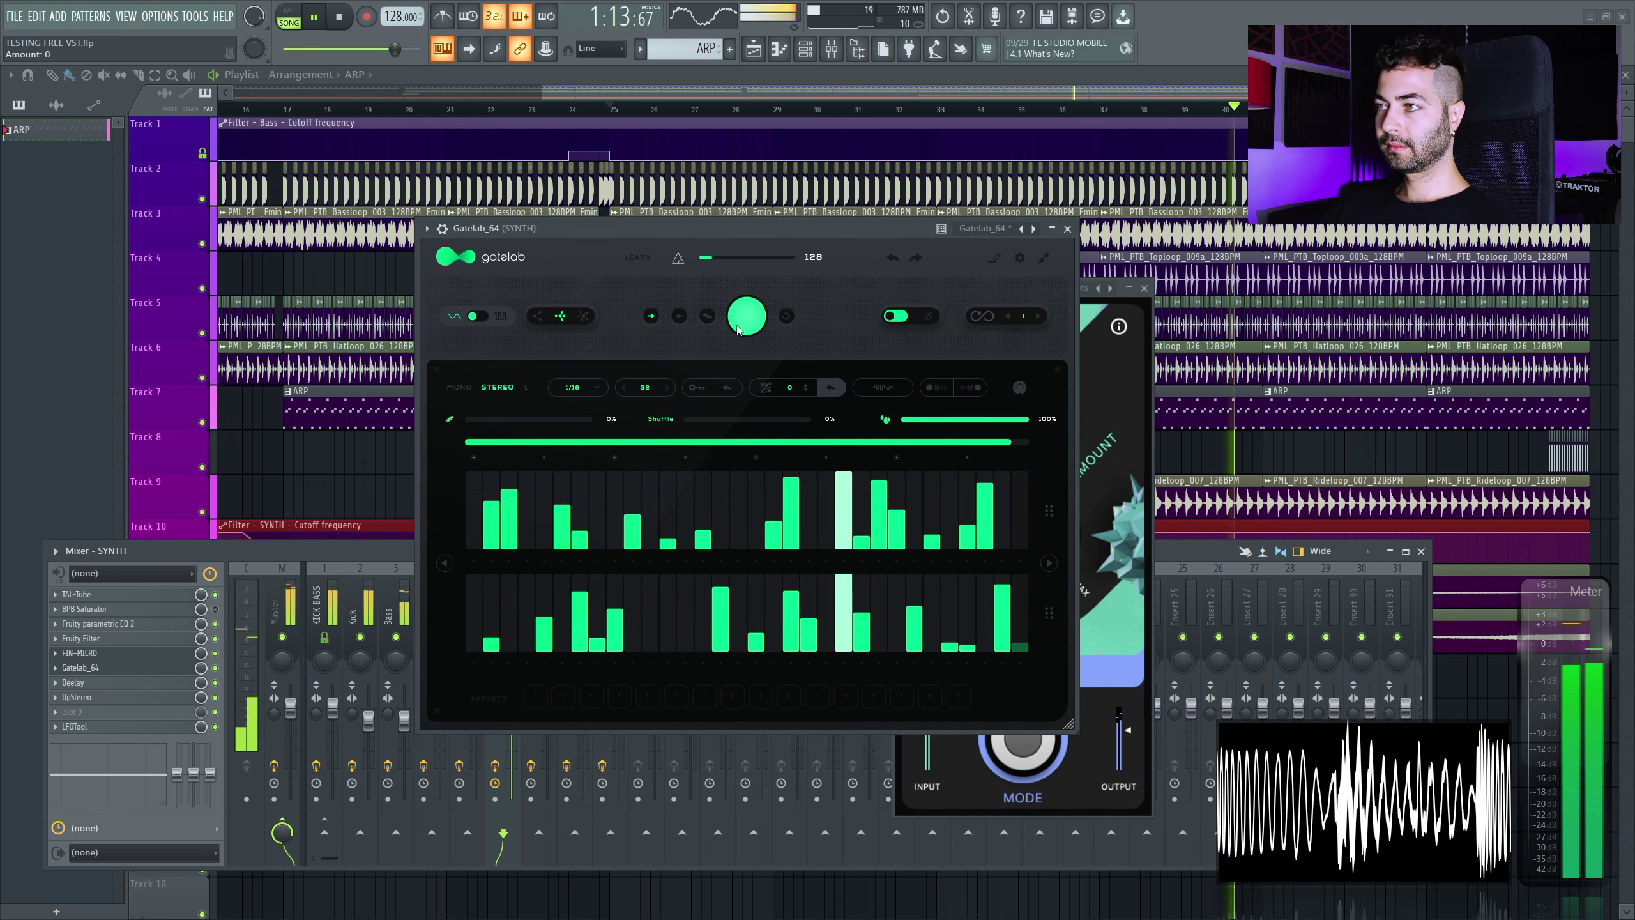
pyautogui.click(711, 451)
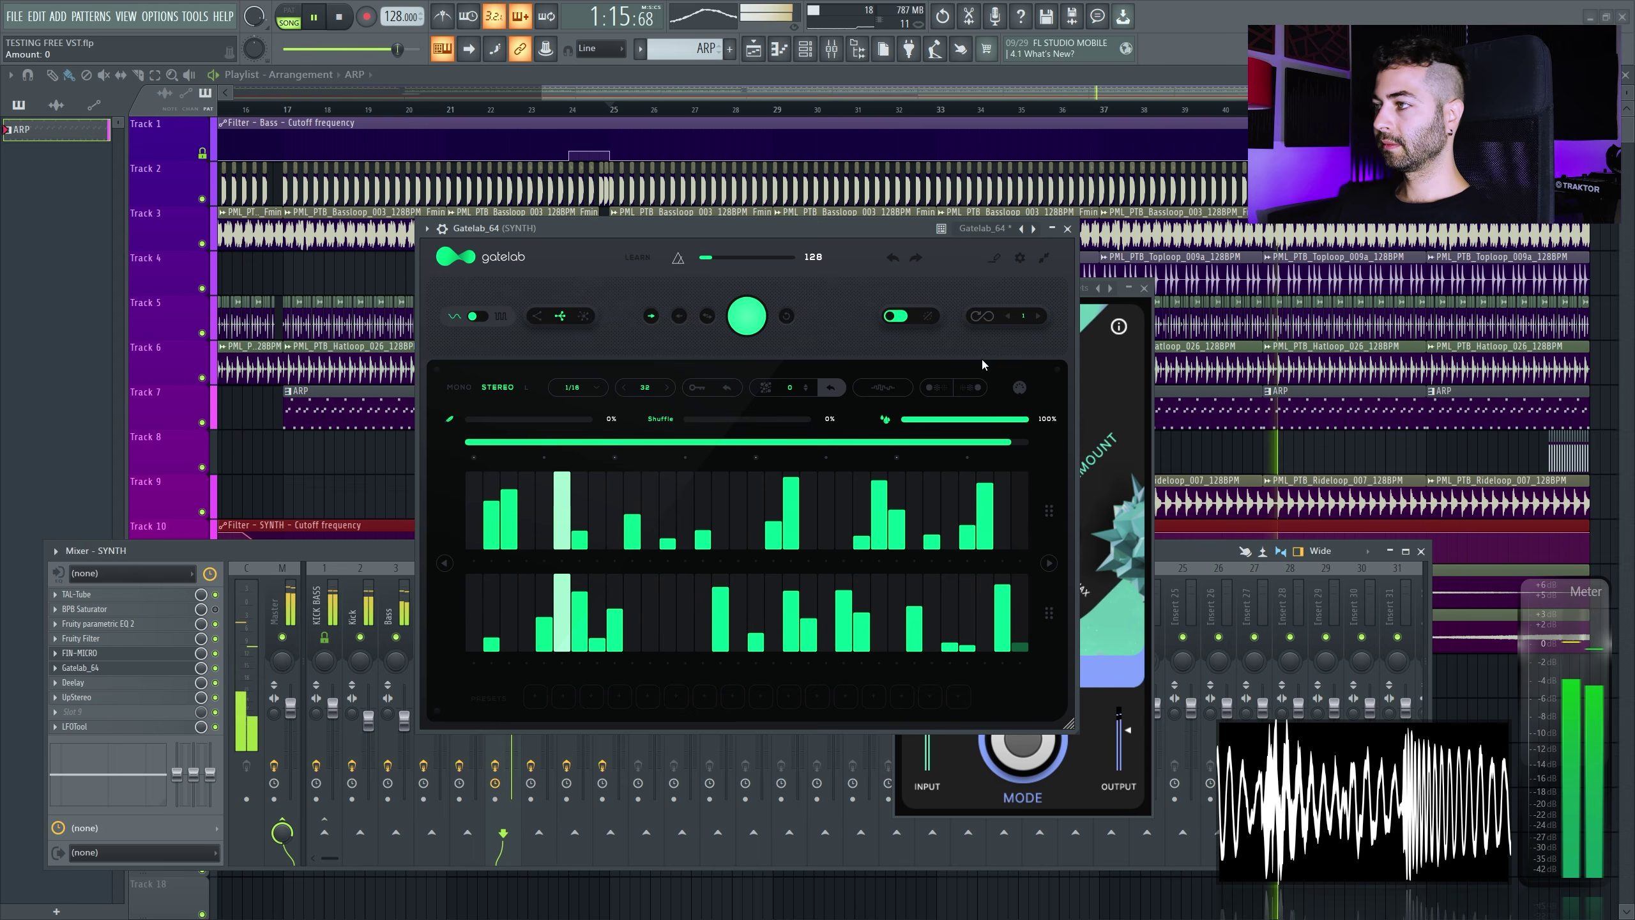
pyautogui.press('Escape')
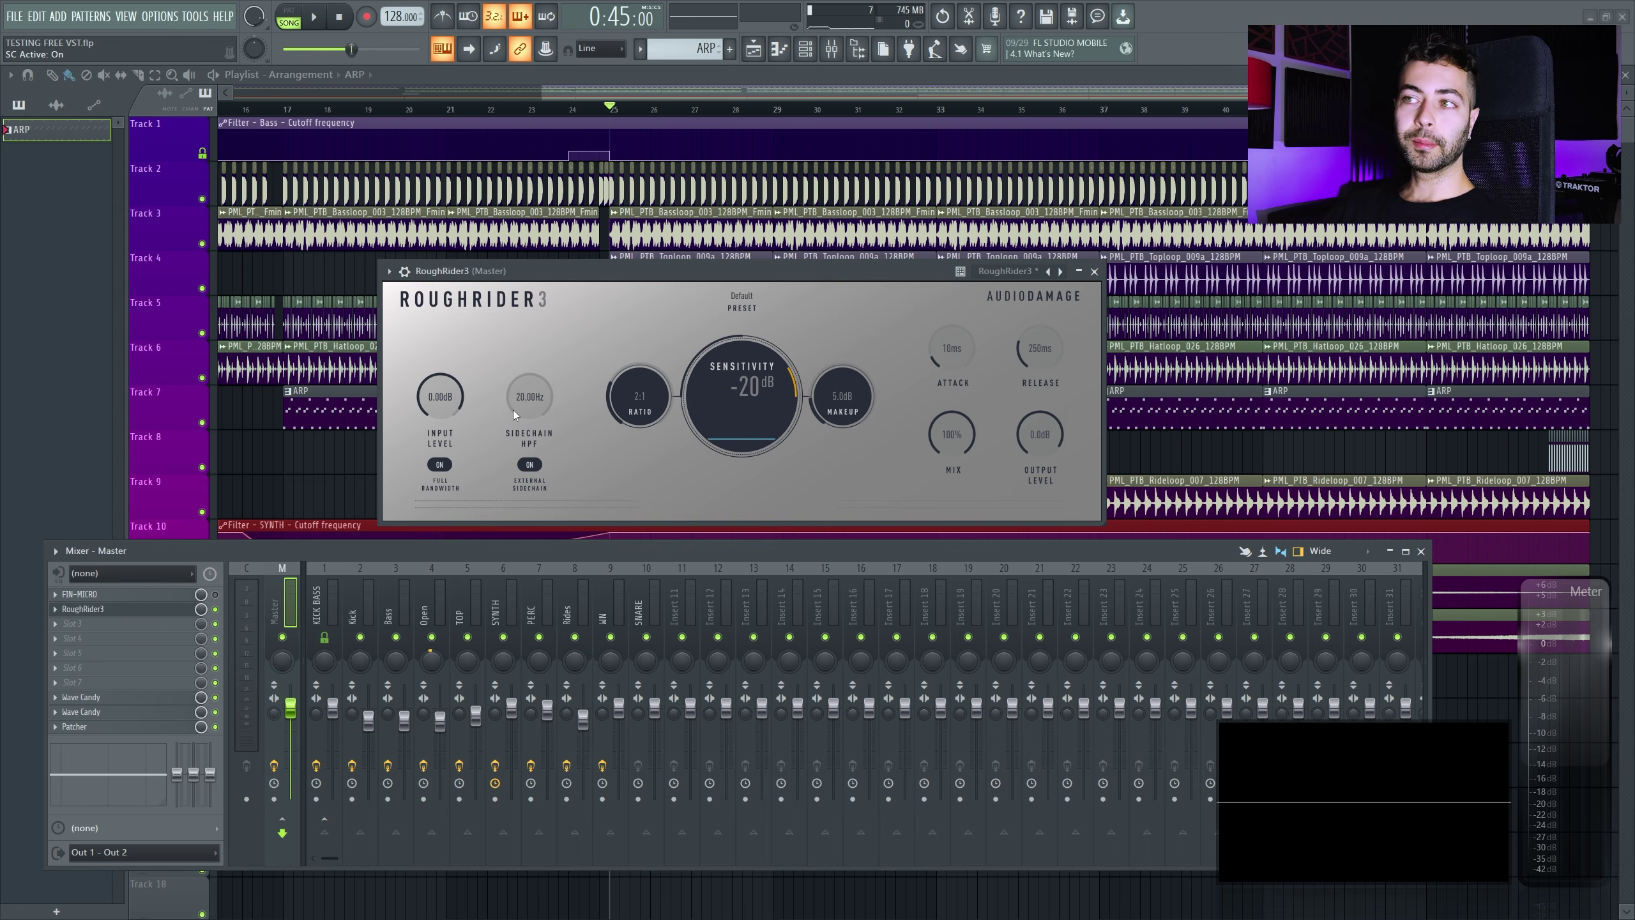
# Check the sidechain input routing in RoughRider3's processing settings on the Master, and return to the compressor's controls
pyautogui.click(404, 272)
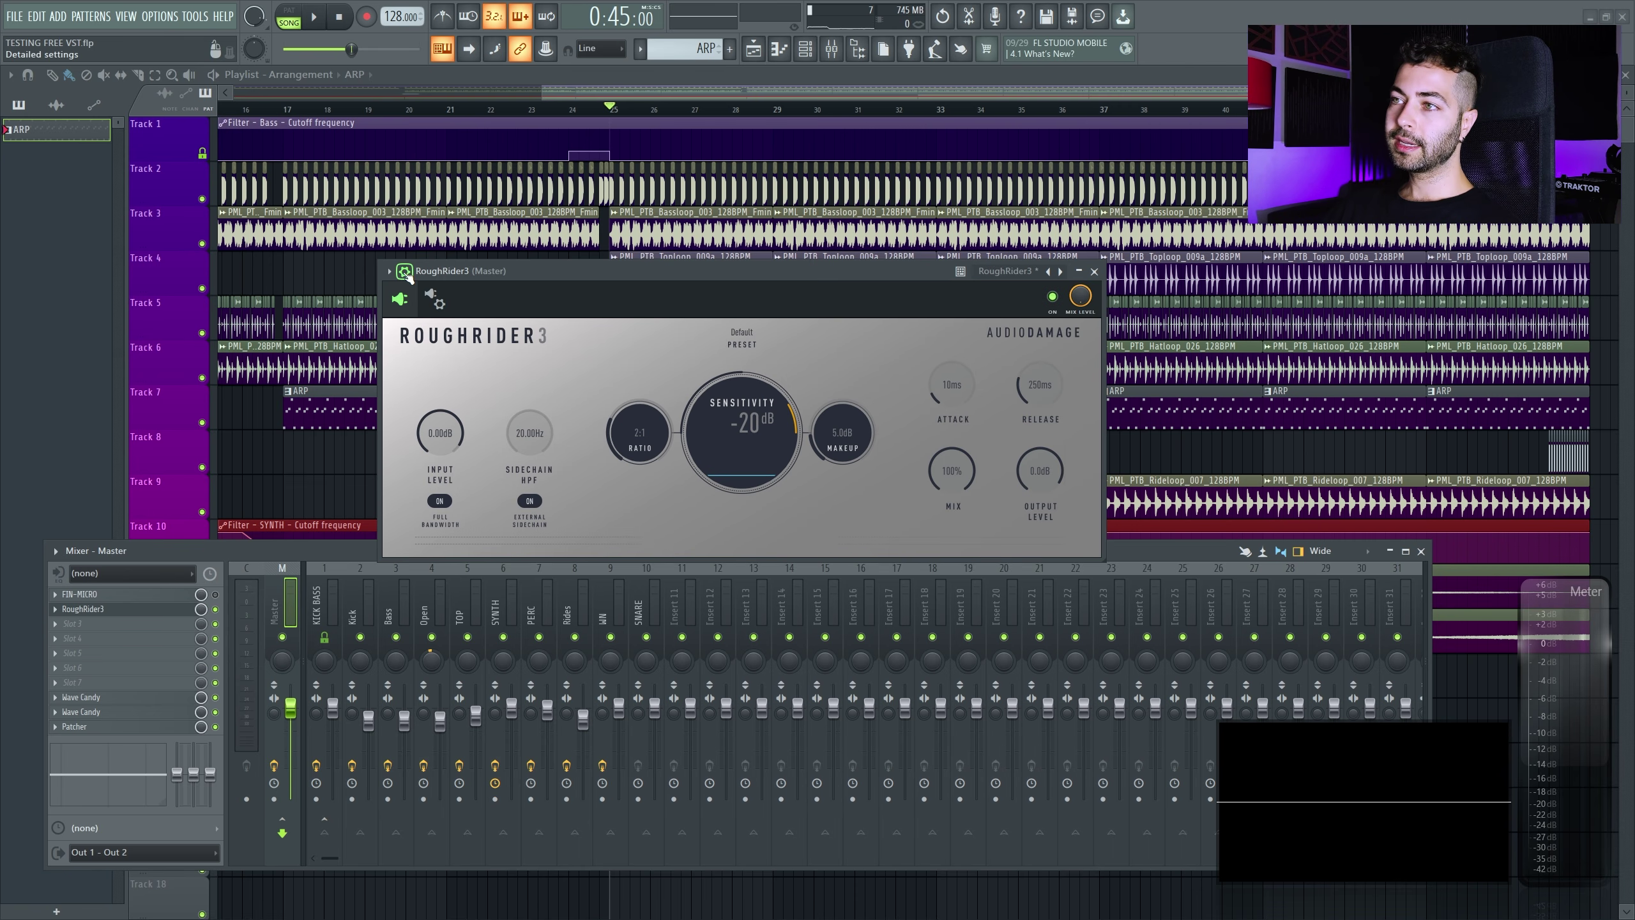
pyautogui.click(434, 302)
pyautogui.click(442, 334)
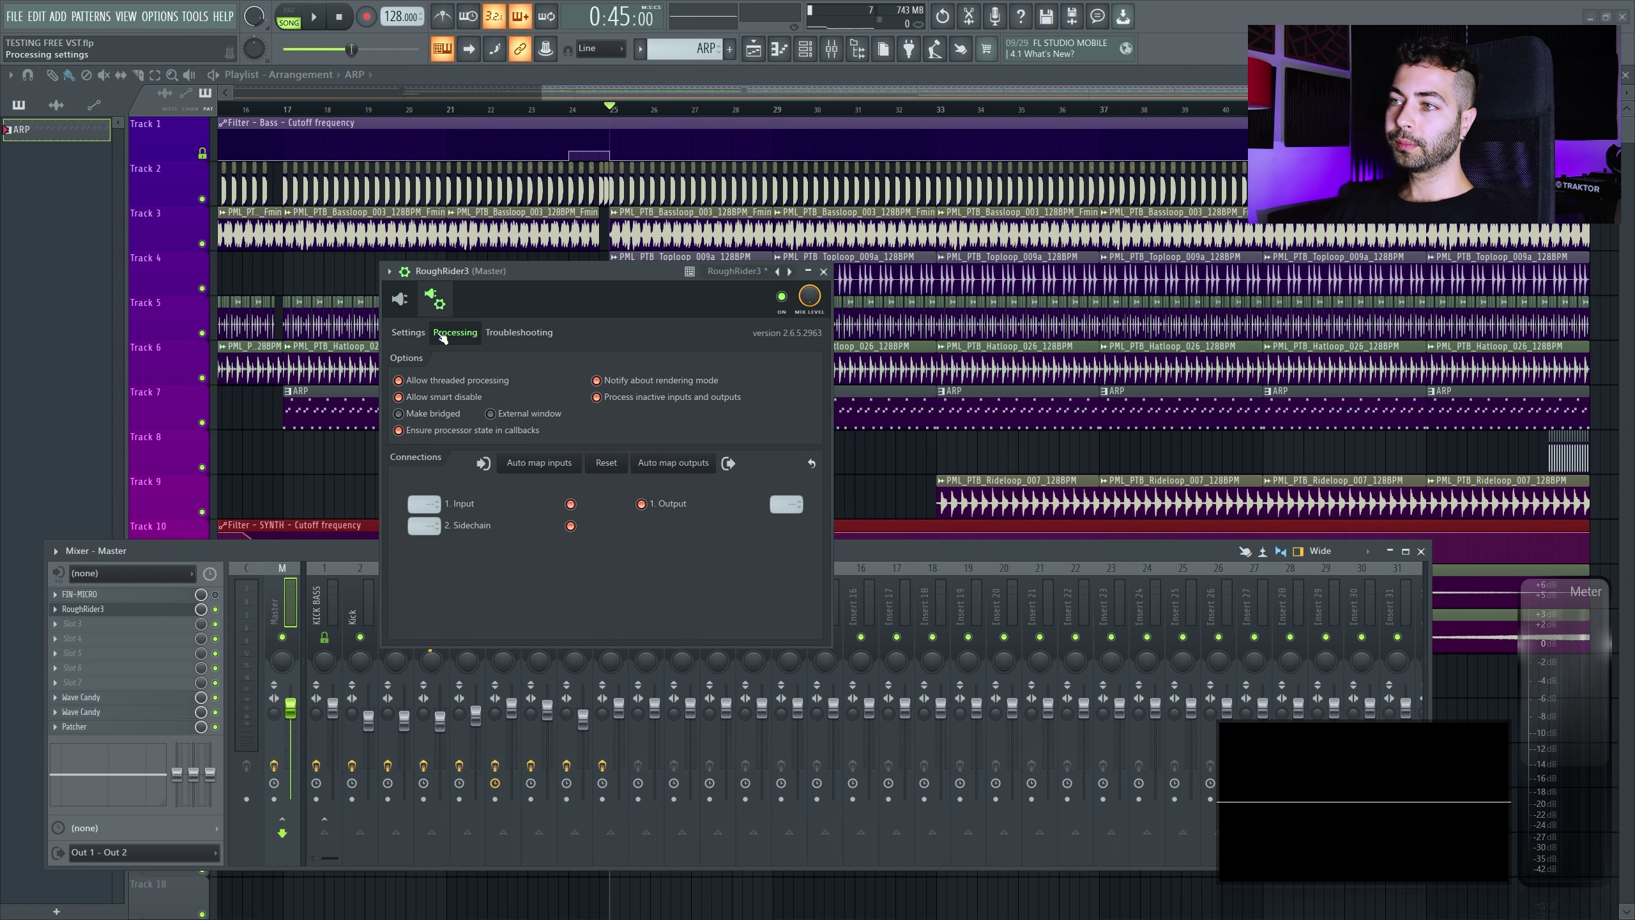
pyautogui.click(424, 526)
pyautogui.click(472, 558)
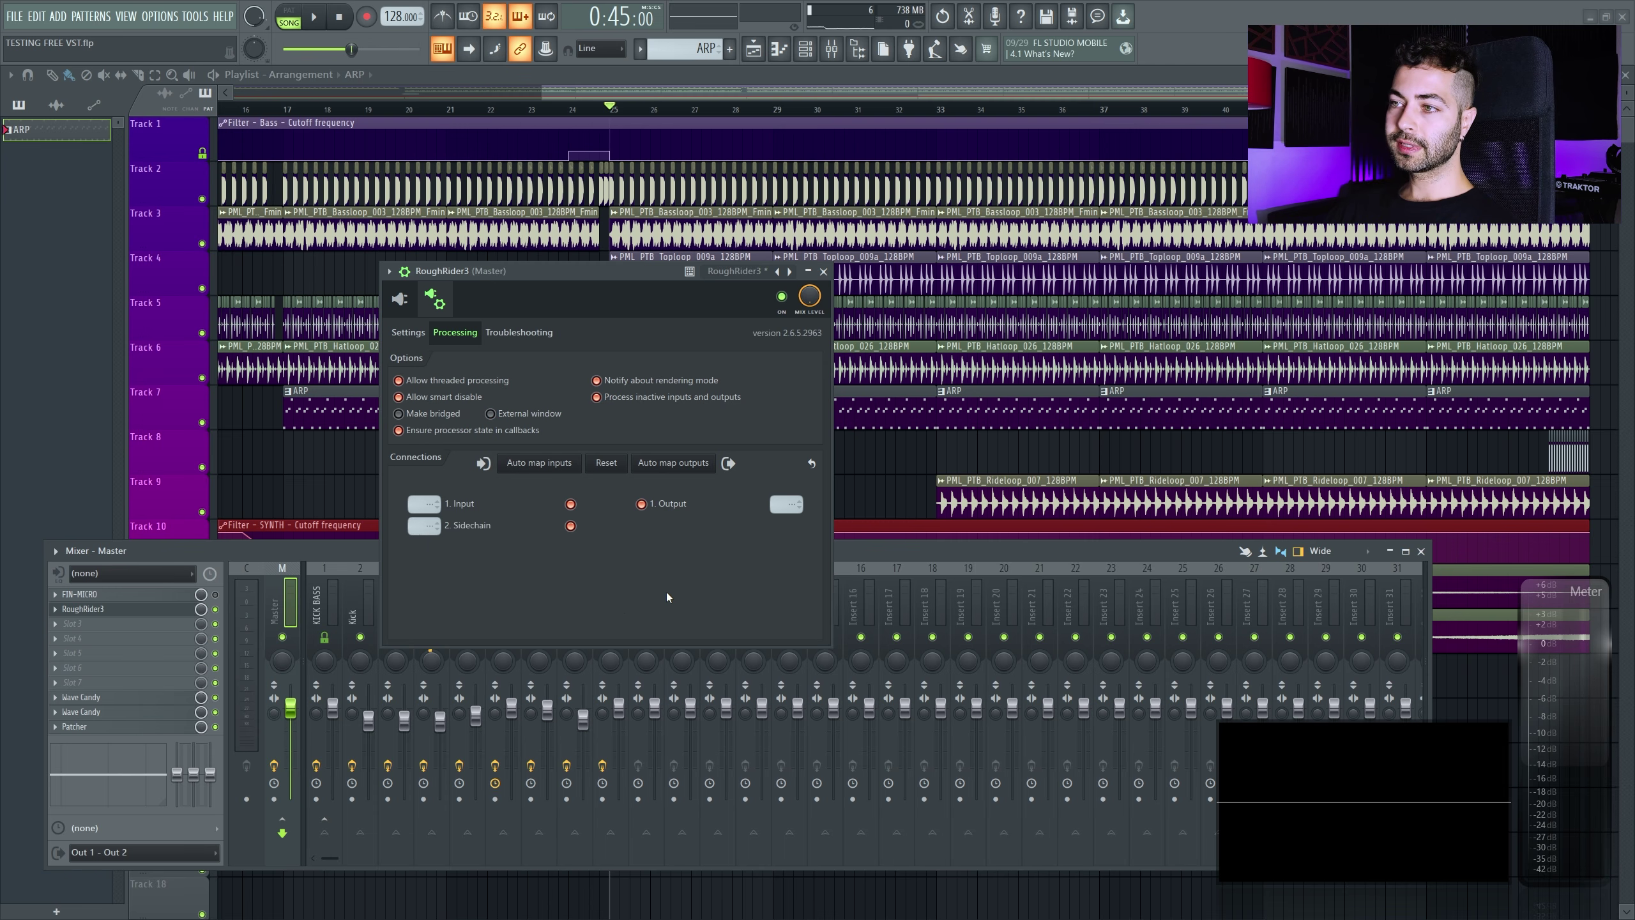
pyautogui.click(400, 299)
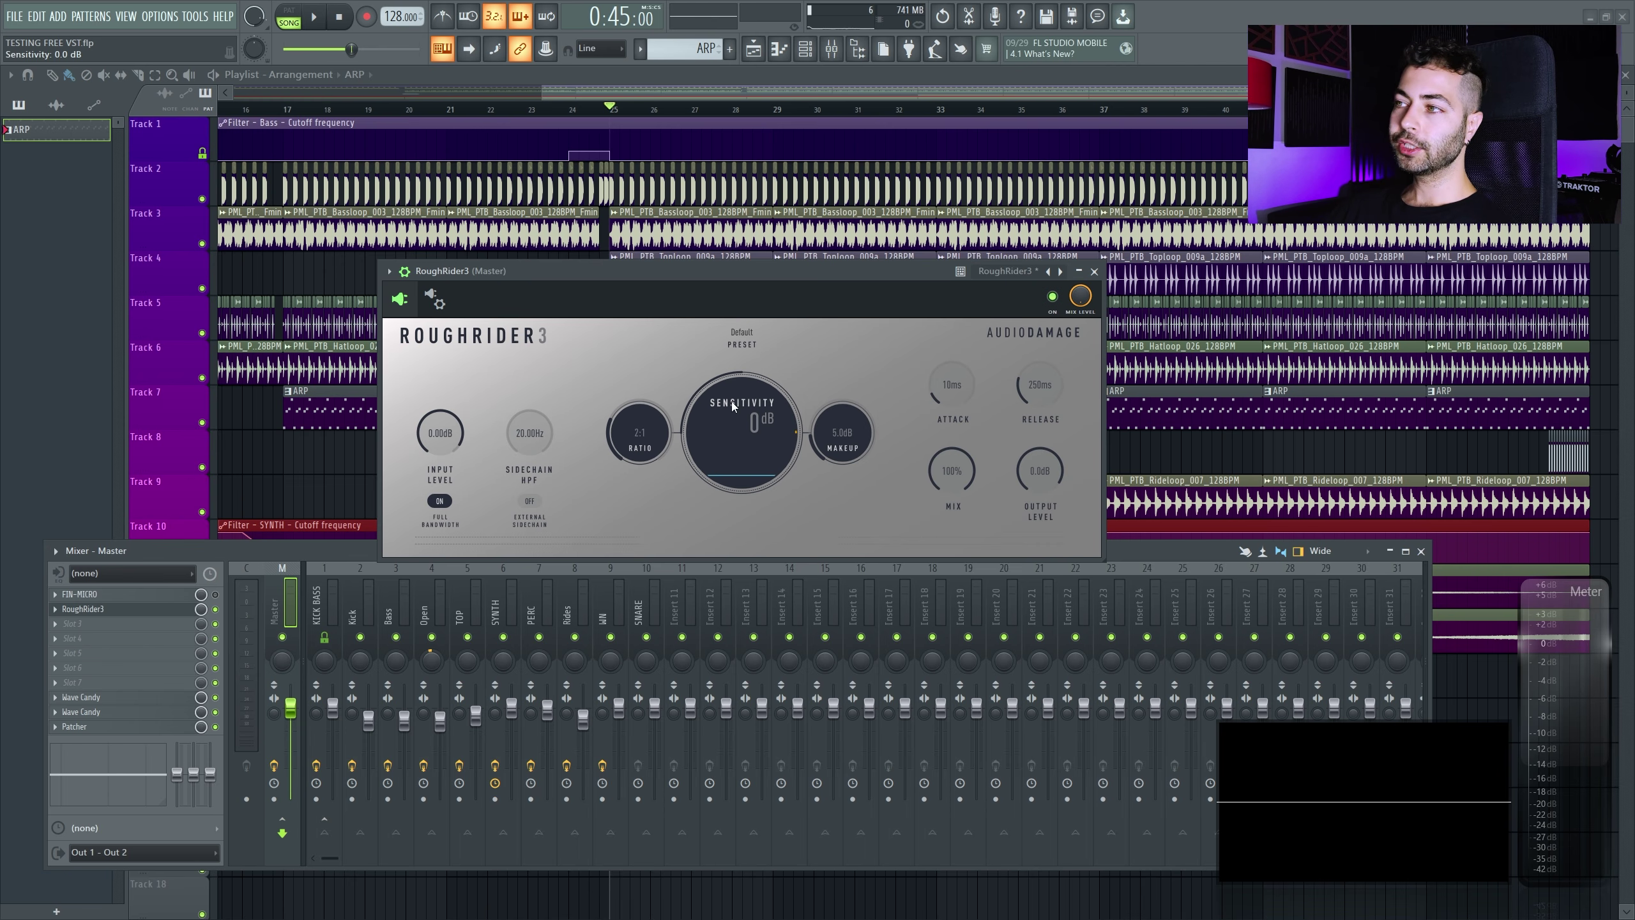
# Set RoughRider3's Makeup to 0 dB, lower its Sensitivity to about -10 dB while playing the mix, and stop playback
pyautogui.moveTo(732, 277); pyautogui.dragTo(716, 269)
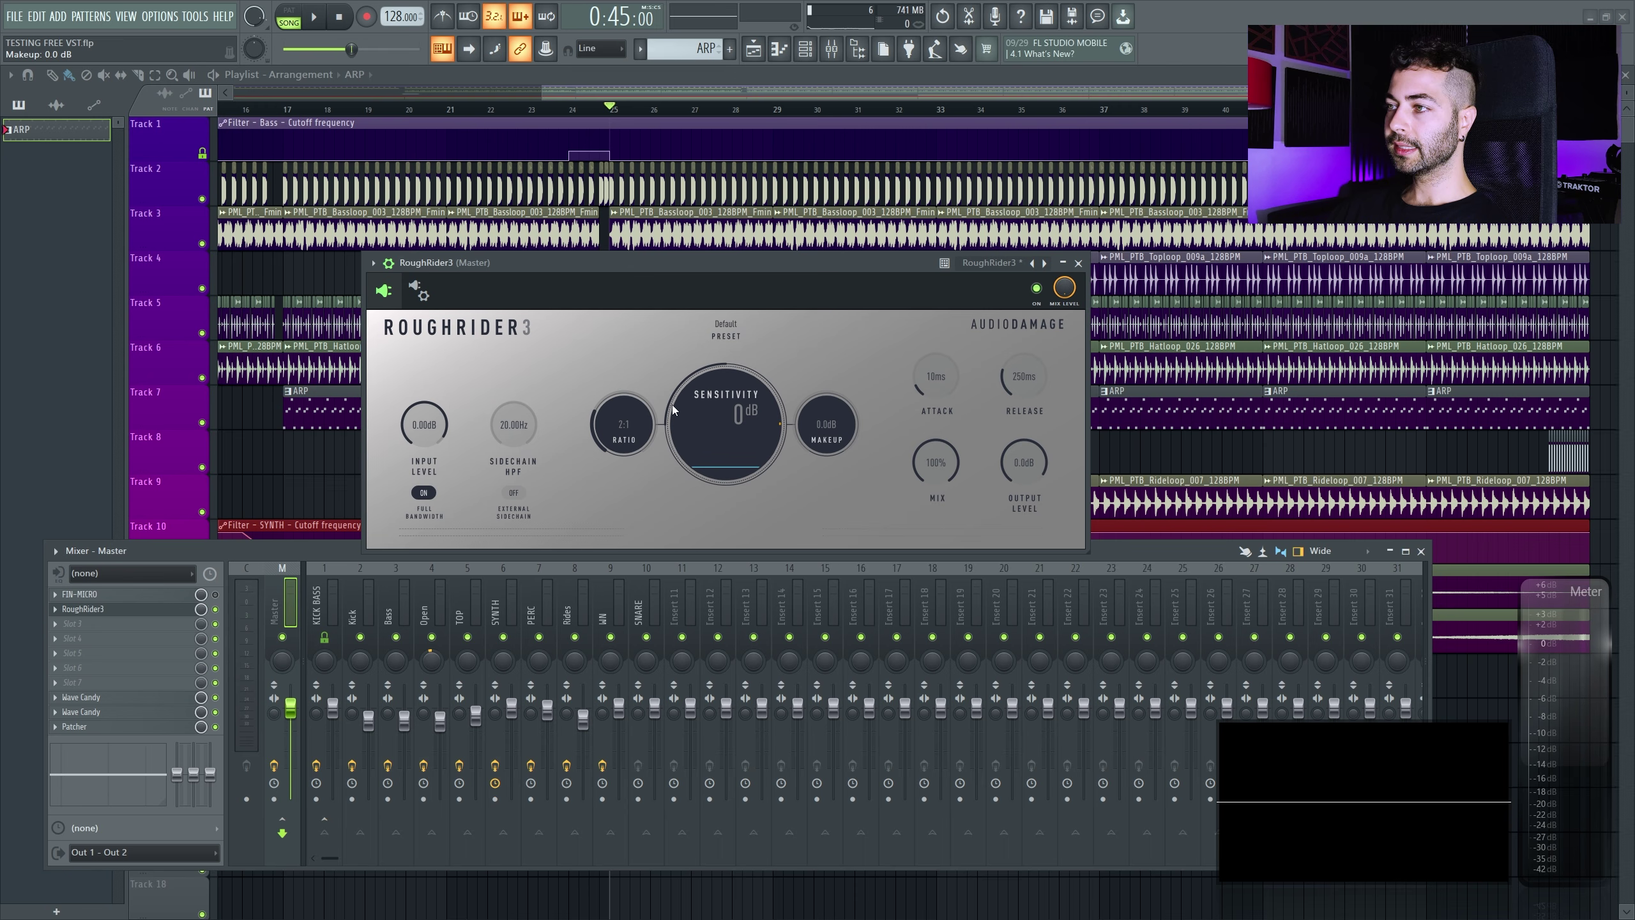
pyautogui.moveTo(702, 417)
pyautogui.mouseDown()
pyautogui.moveTo(701, 401)
pyautogui.moveTo(723, 600)
pyautogui.moveTo(708, 437)
pyautogui.mouseUp()
pyautogui.press('space')
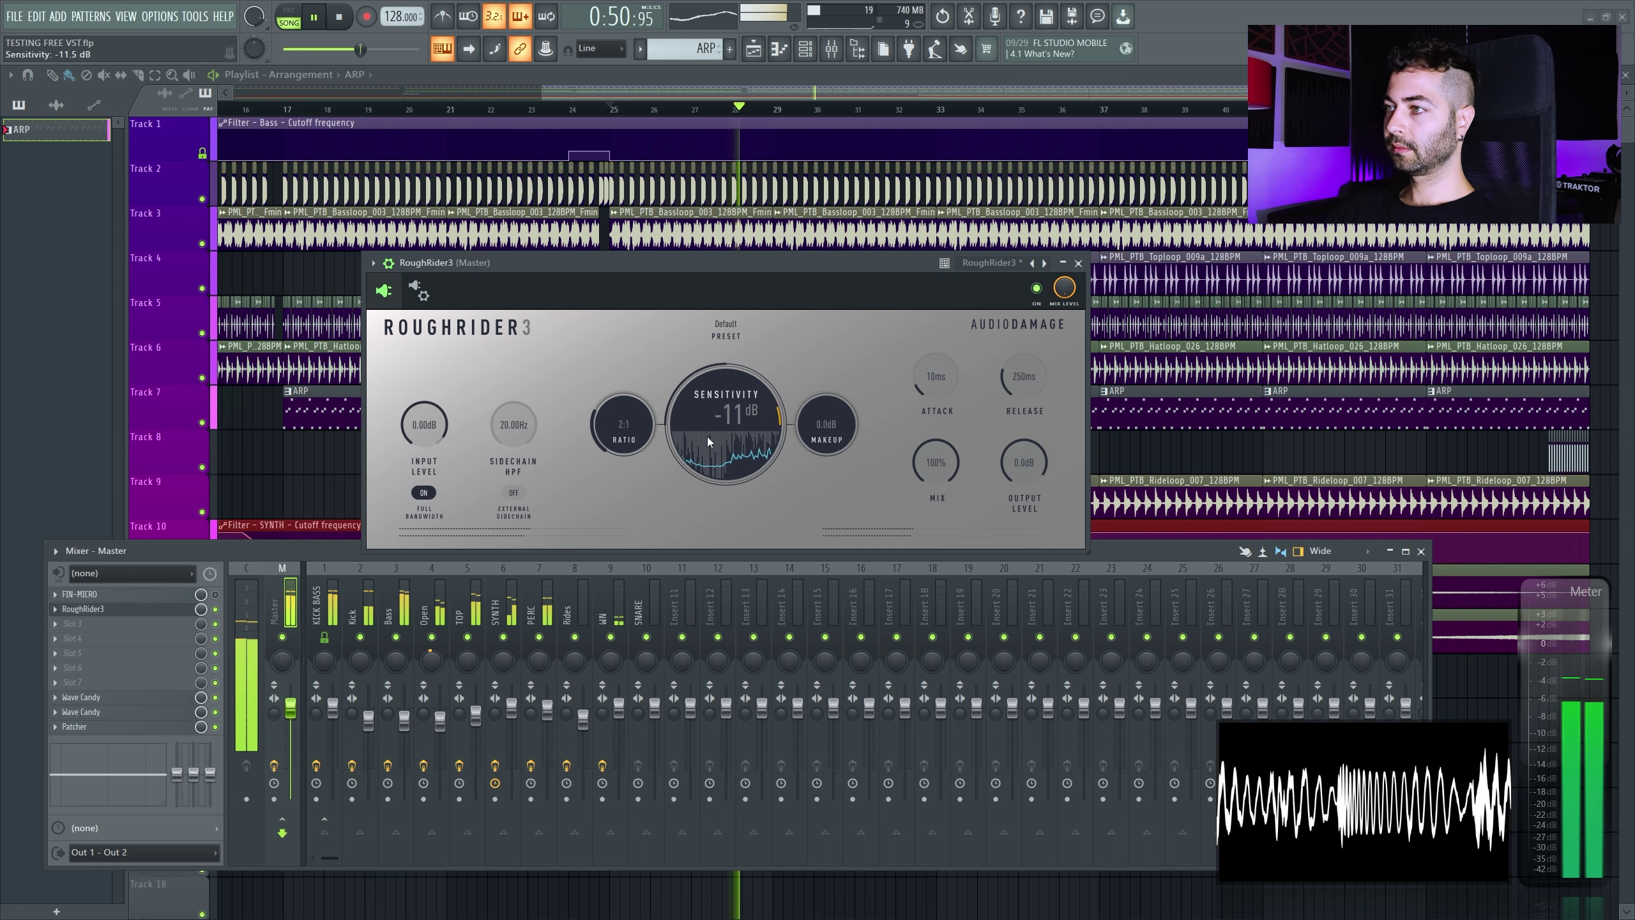
pyautogui.press('space')
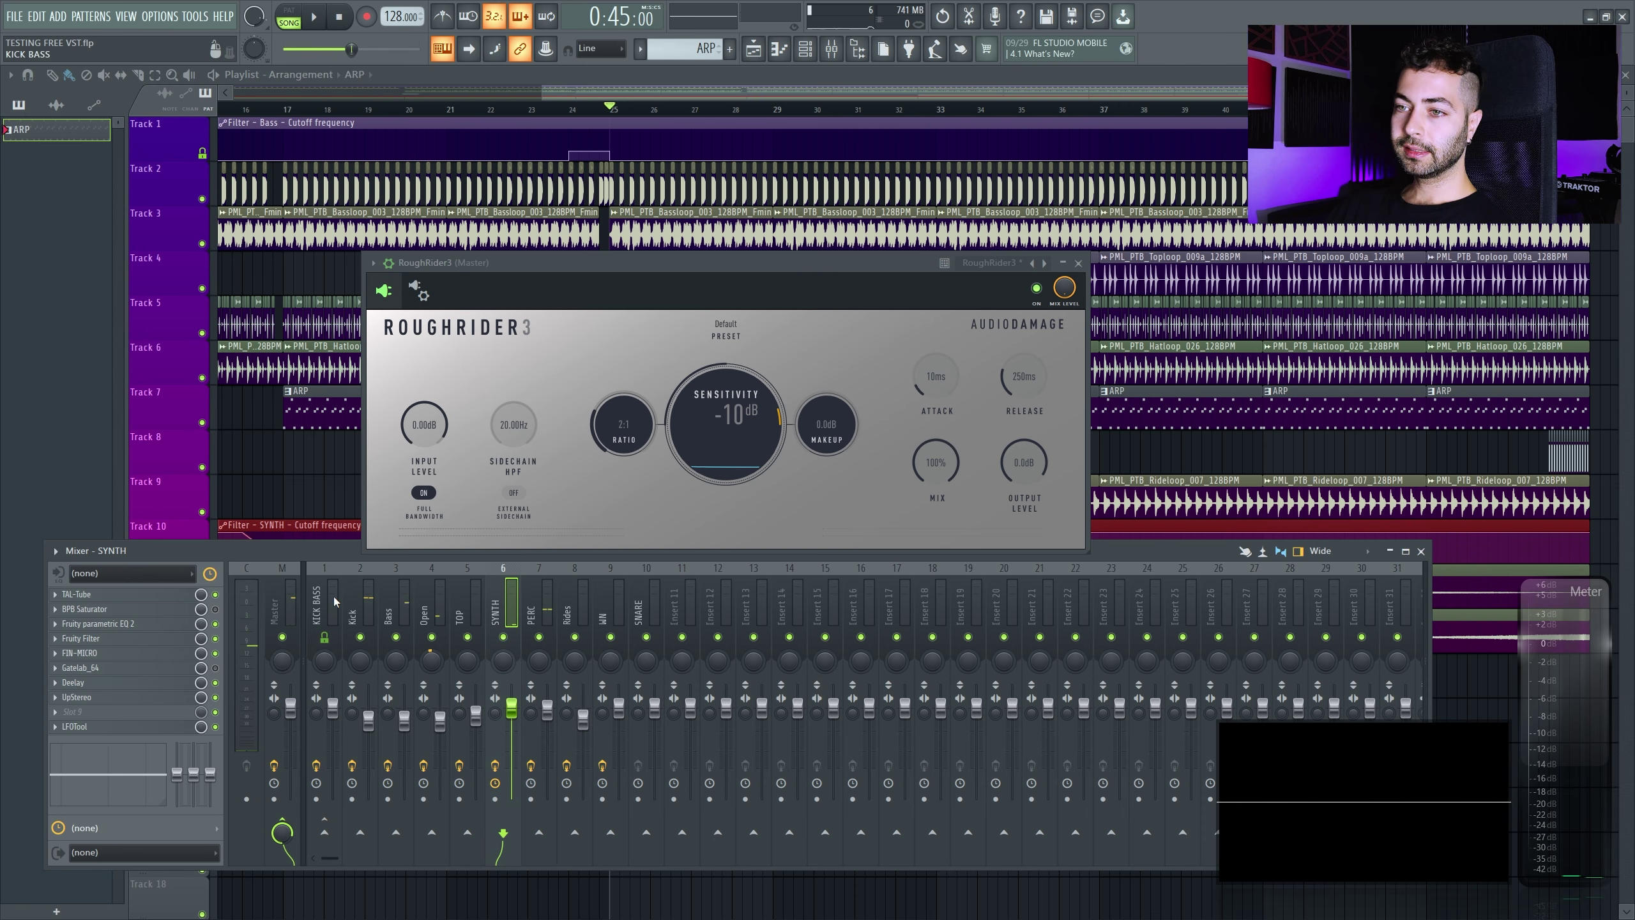
pyautogui.click(670, 263)
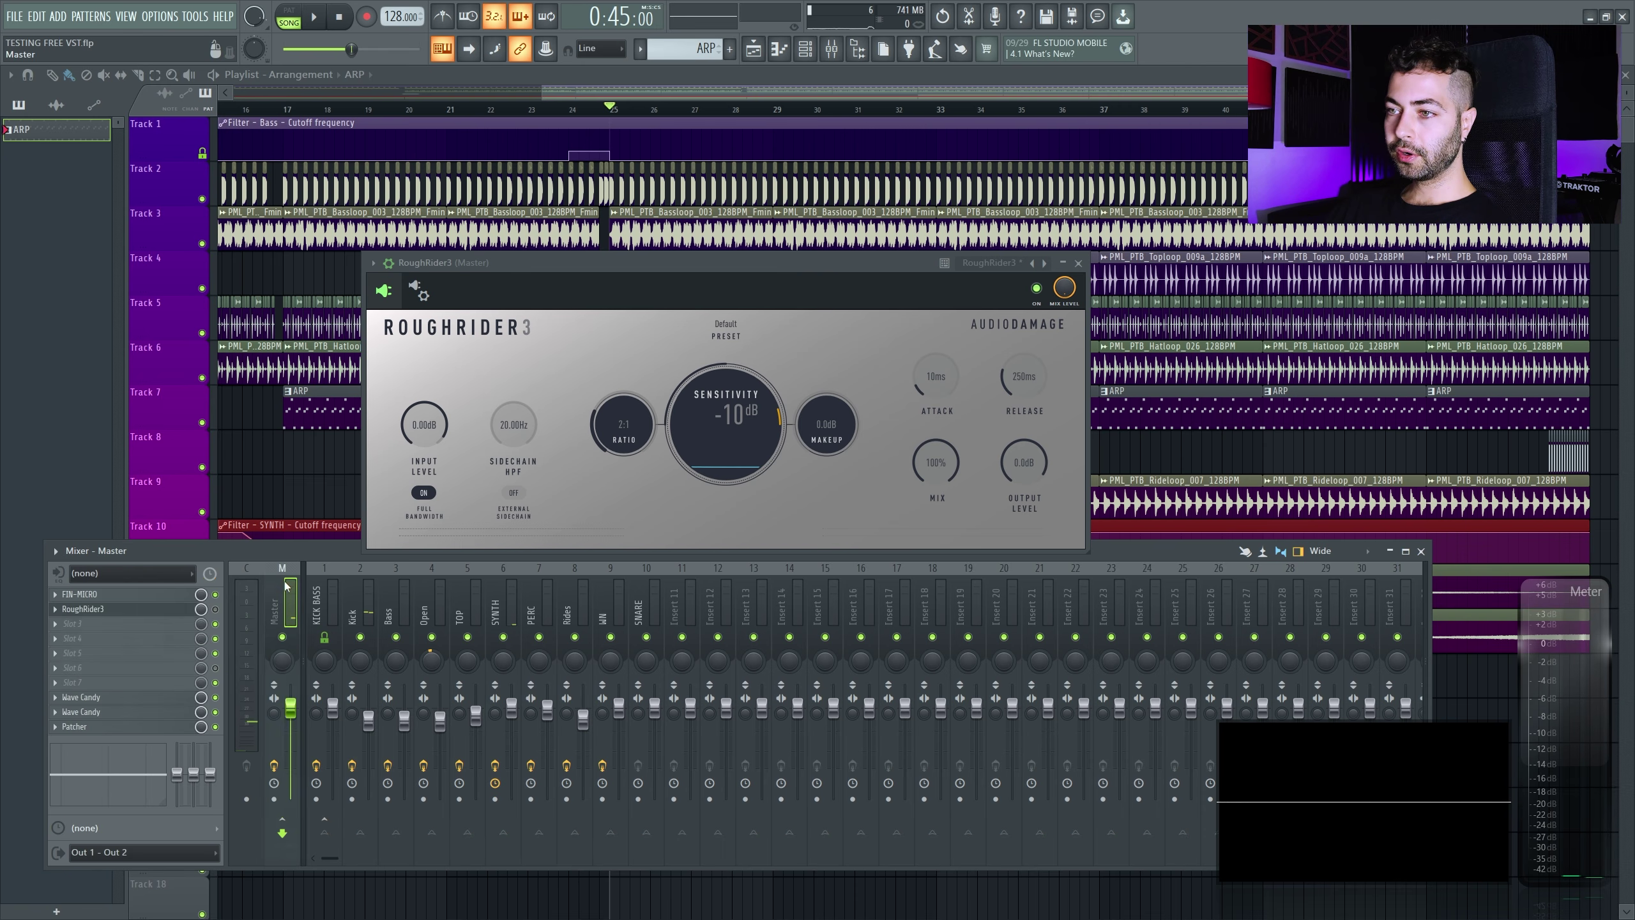
# Play the mix, lower RoughRider3's Sensitivity on the Master to about -15 dB, stop playback, and hide the mixer
pyautogui.press('space')
pyautogui.click(512, 715)
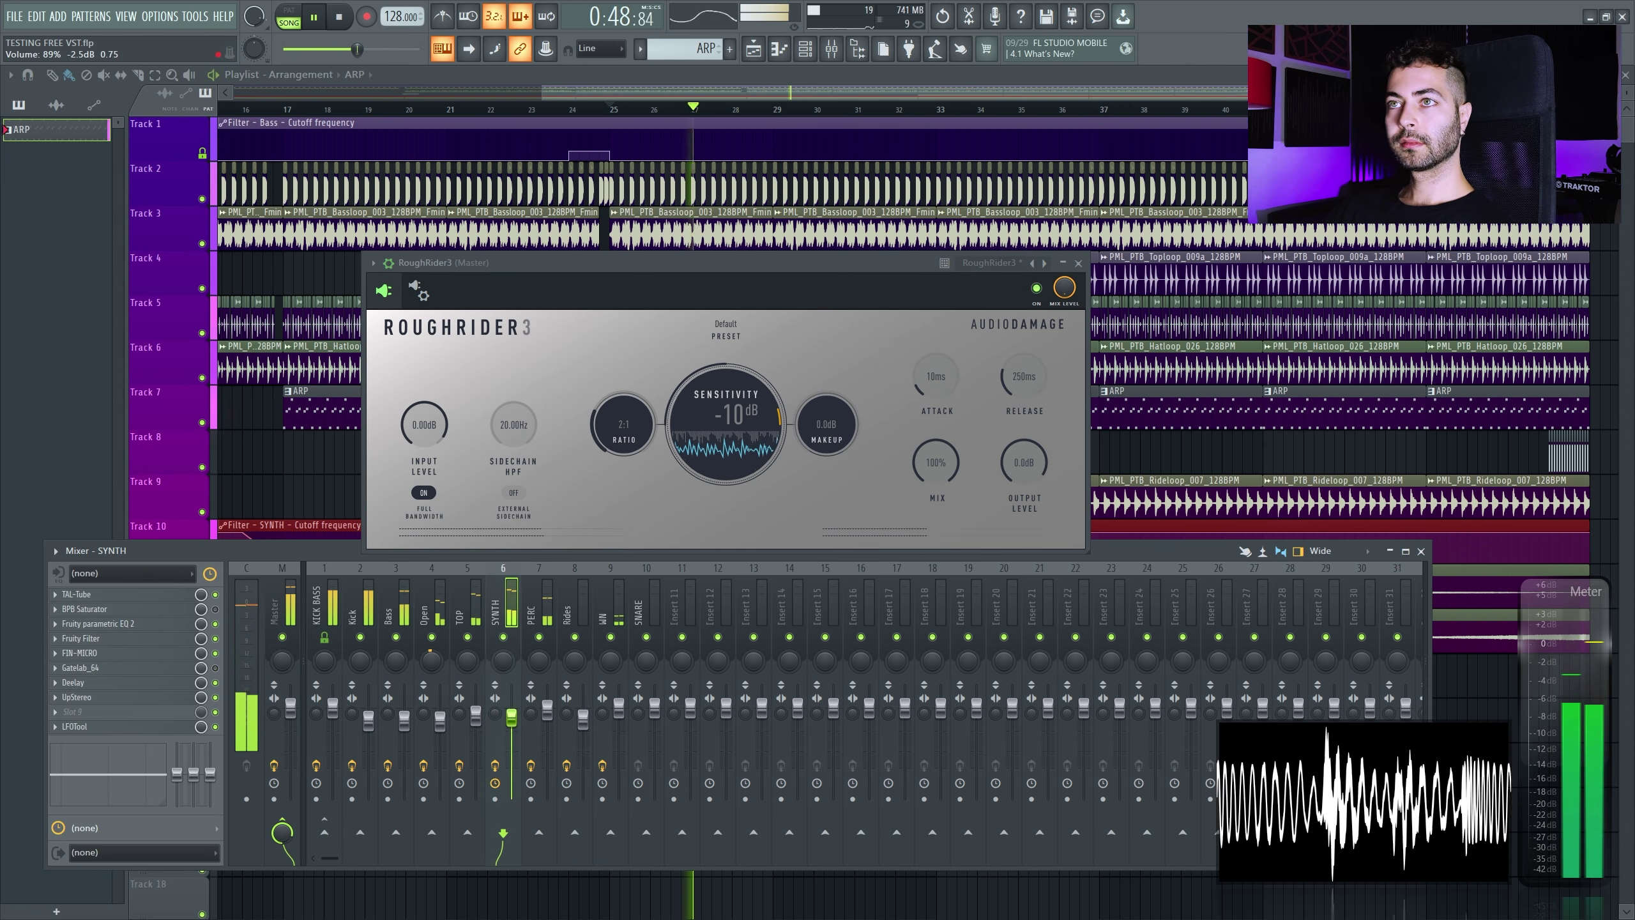
pyautogui.moveTo(725, 451); pyautogui.dragTo(724, 464)
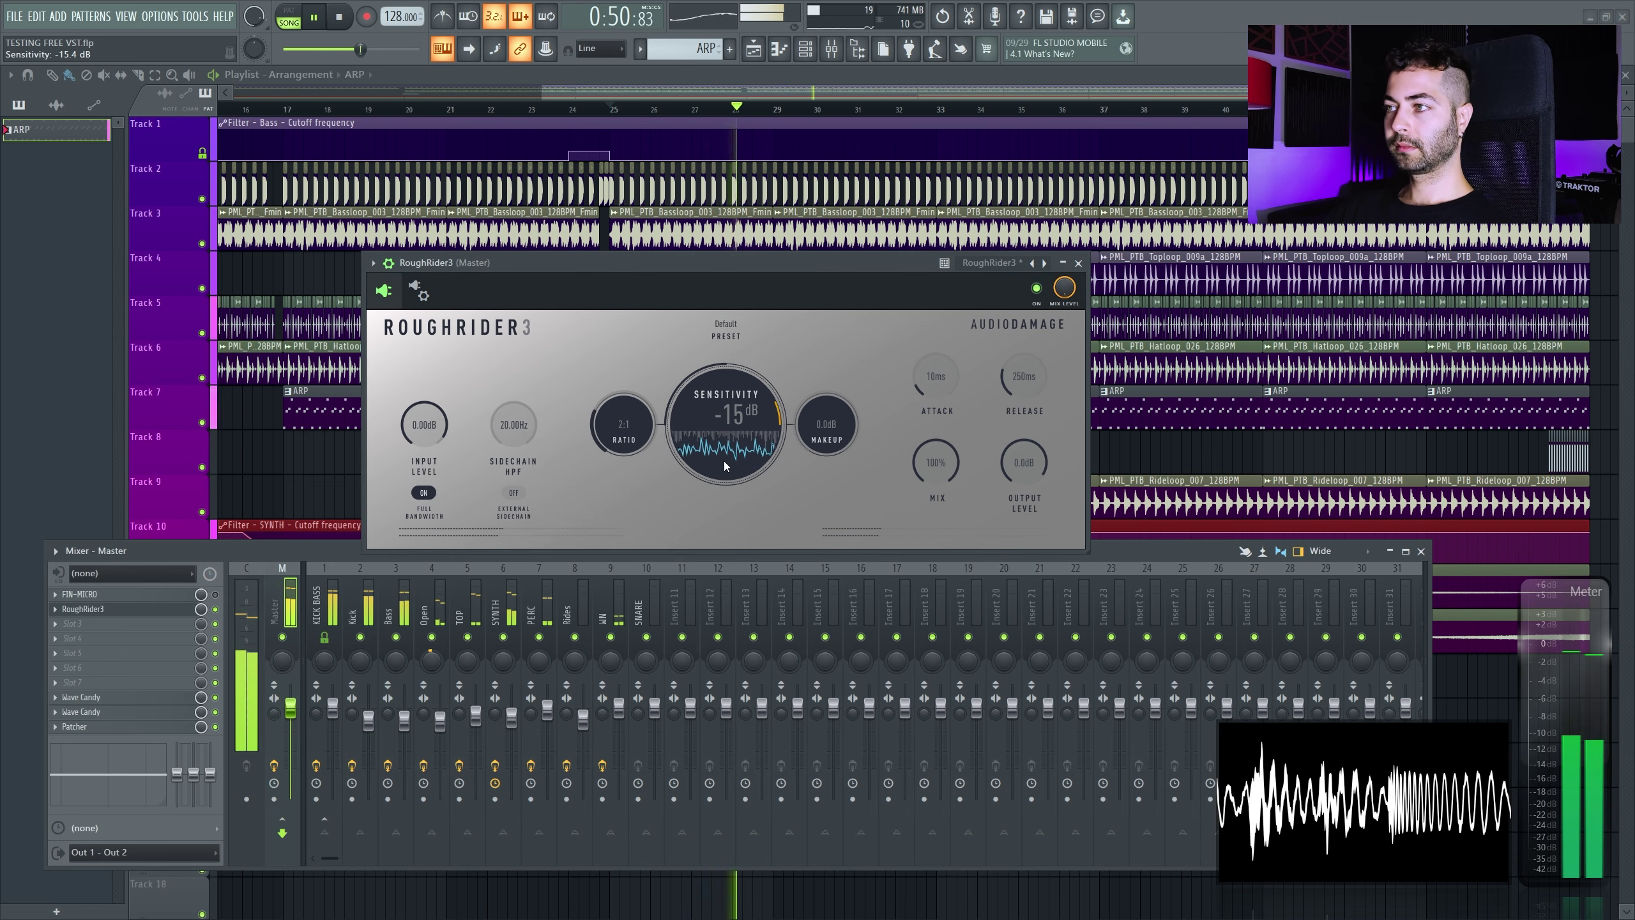
pyautogui.press('space')
pyautogui.click(599, 108)
pyautogui.press('F9')
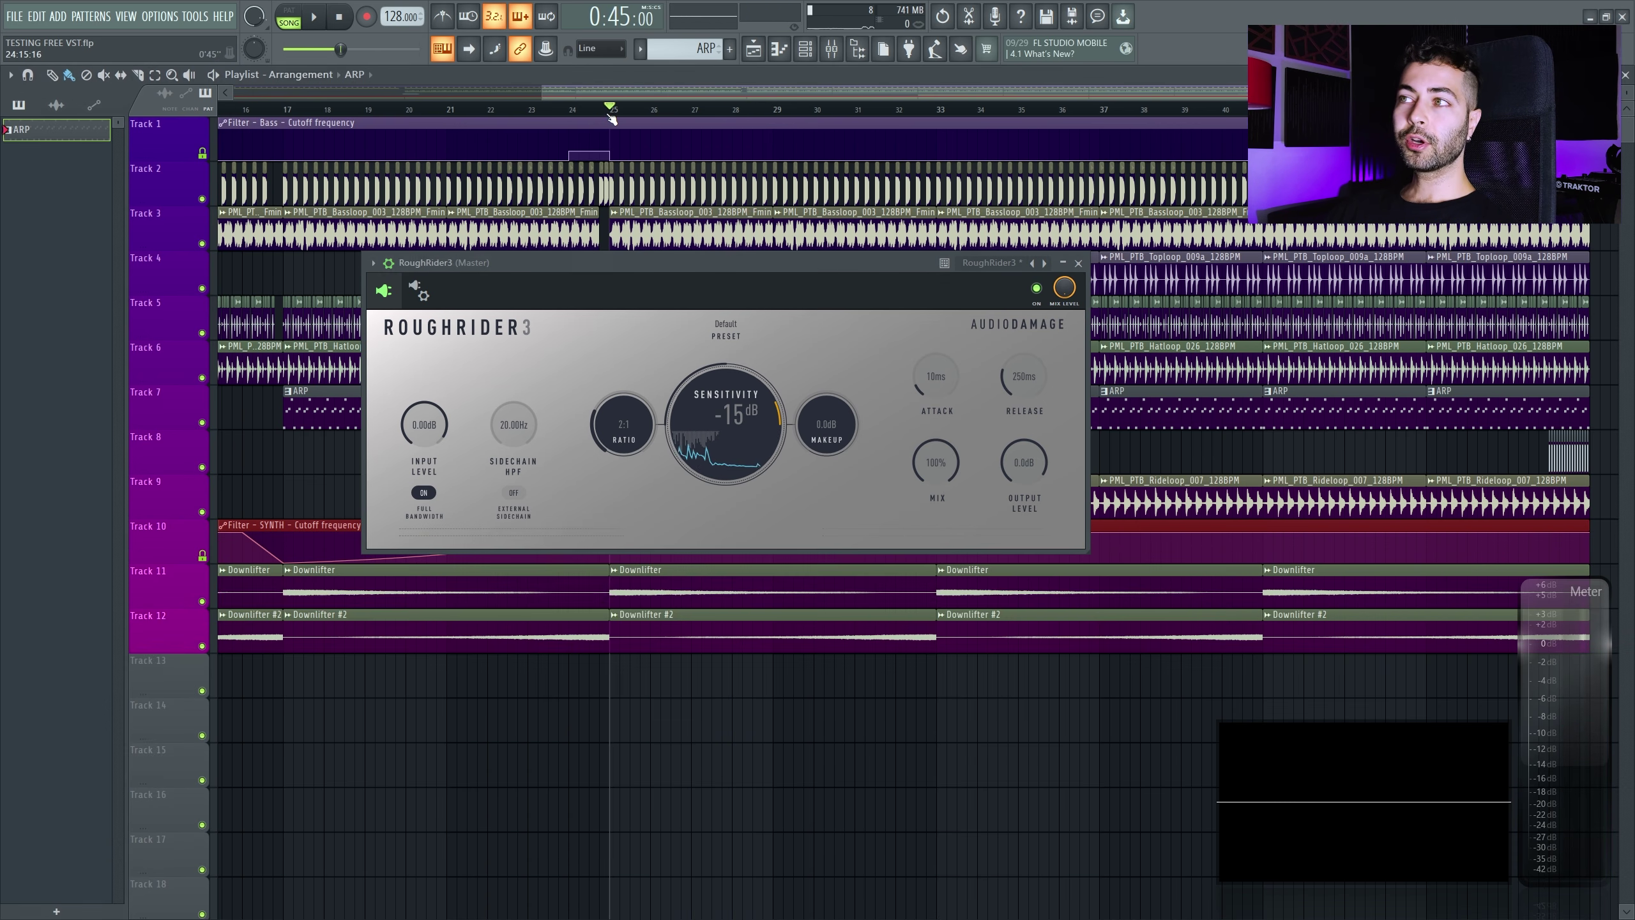
# Try different RoughRider3 Makeup levels, settling on 4 dB while listening to the mix, and stop playback
pyautogui.moveTo(829, 441); pyautogui.dragTo(831, 438)
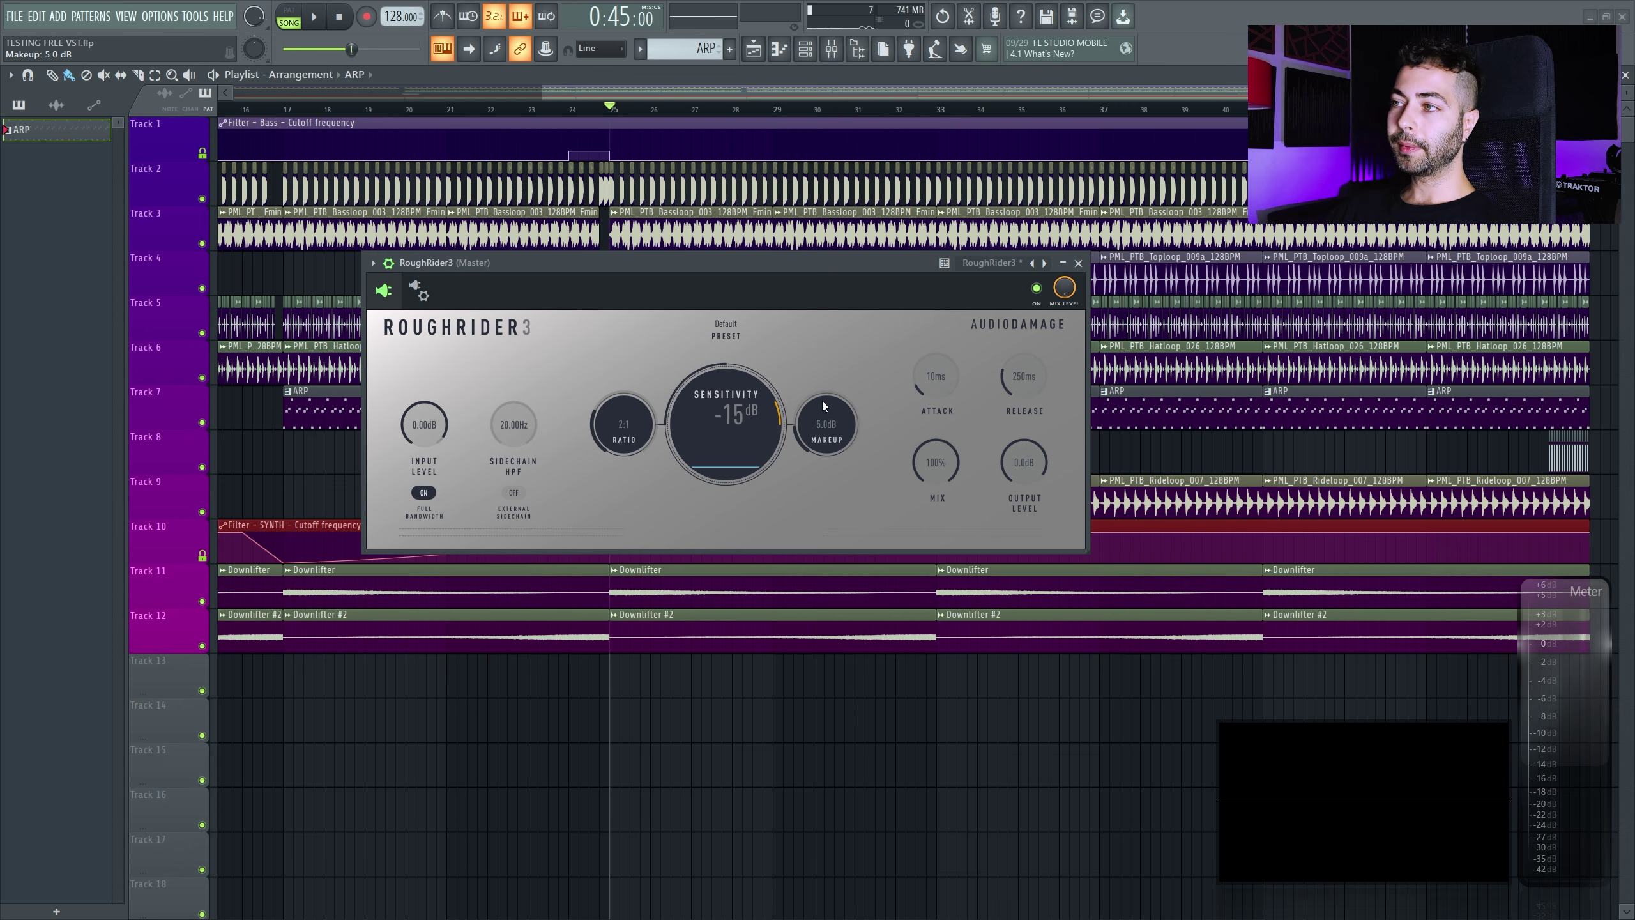
pyautogui.press('space')
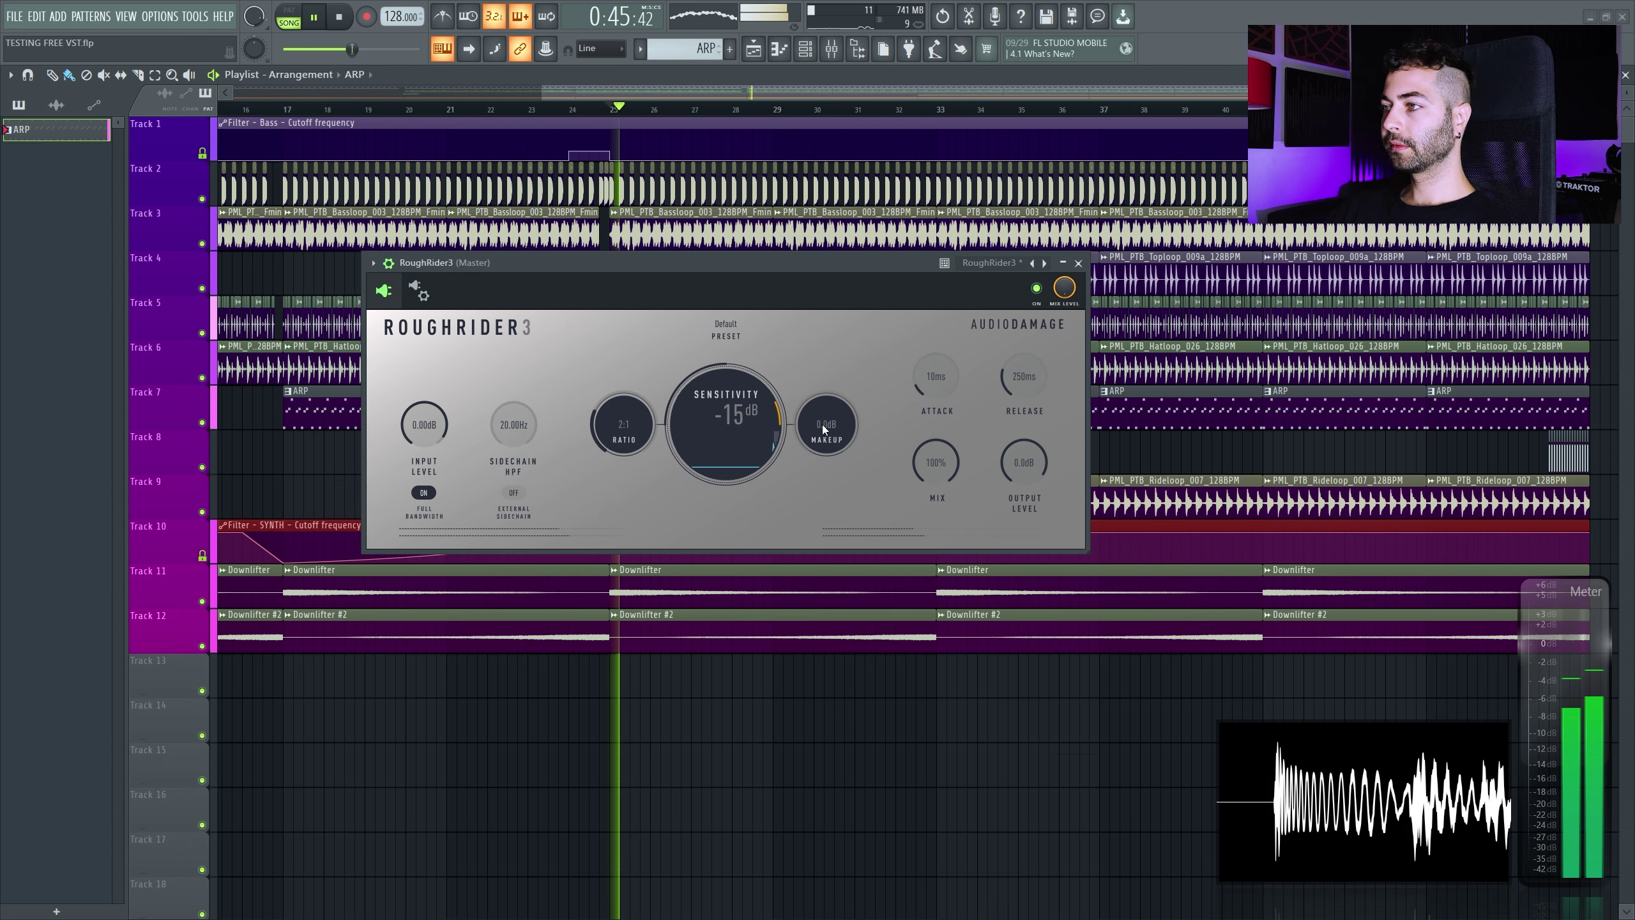
pyautogui.moveTo(823, 425); pyautogui.dragTo(819, 400)
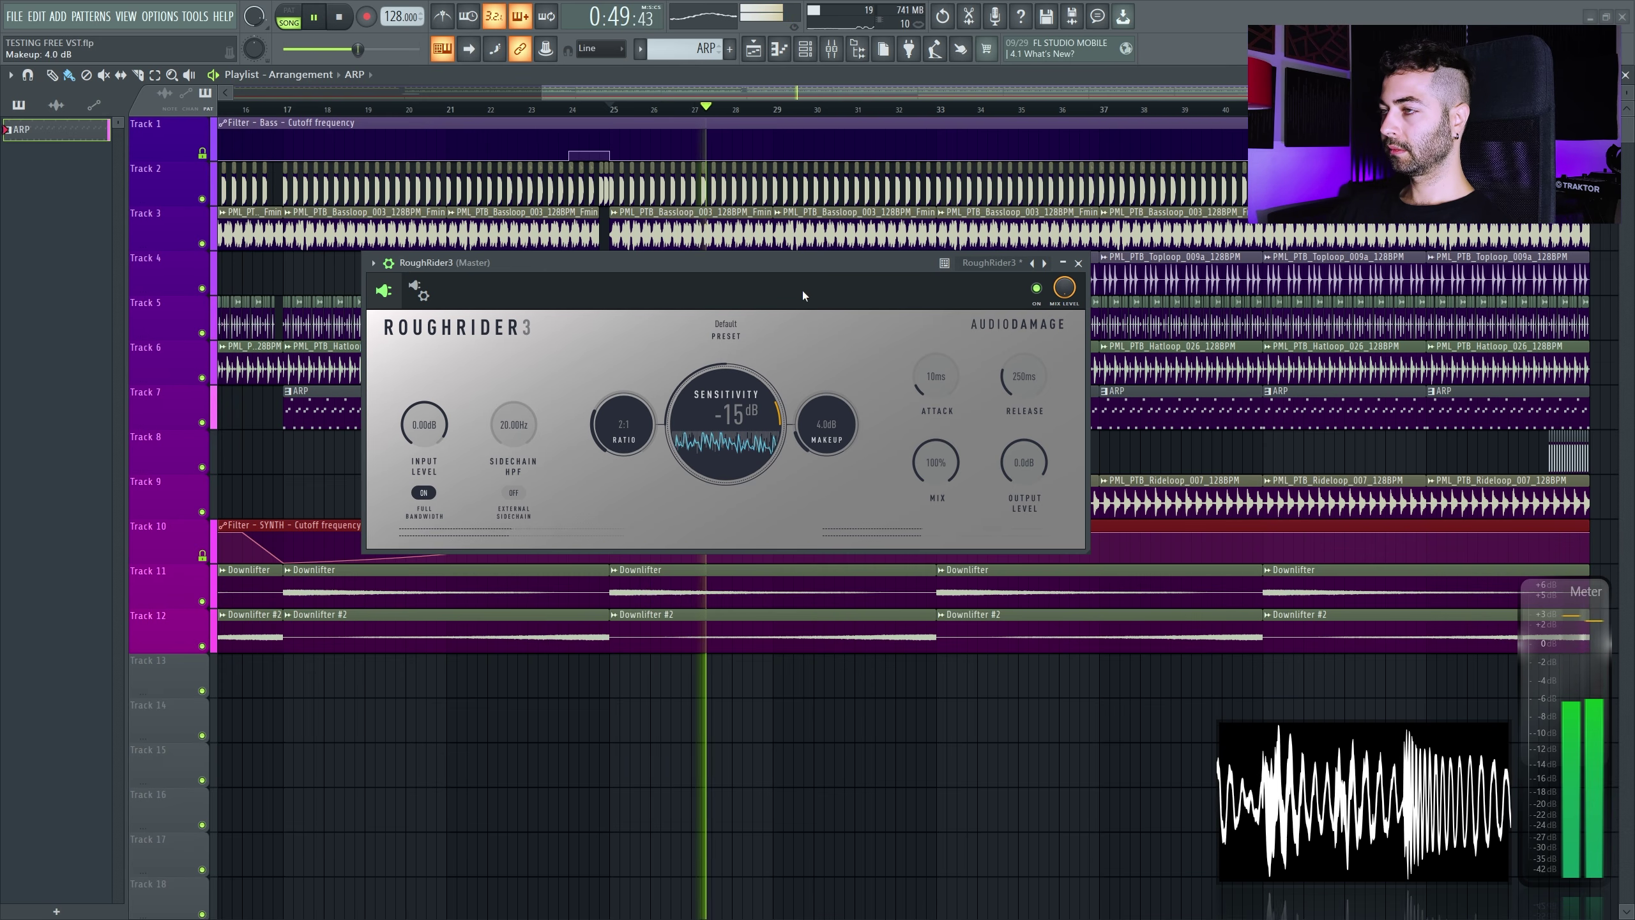
pyautogui.moveTo(705, 419); pyautogui.dragTo(706, 438)
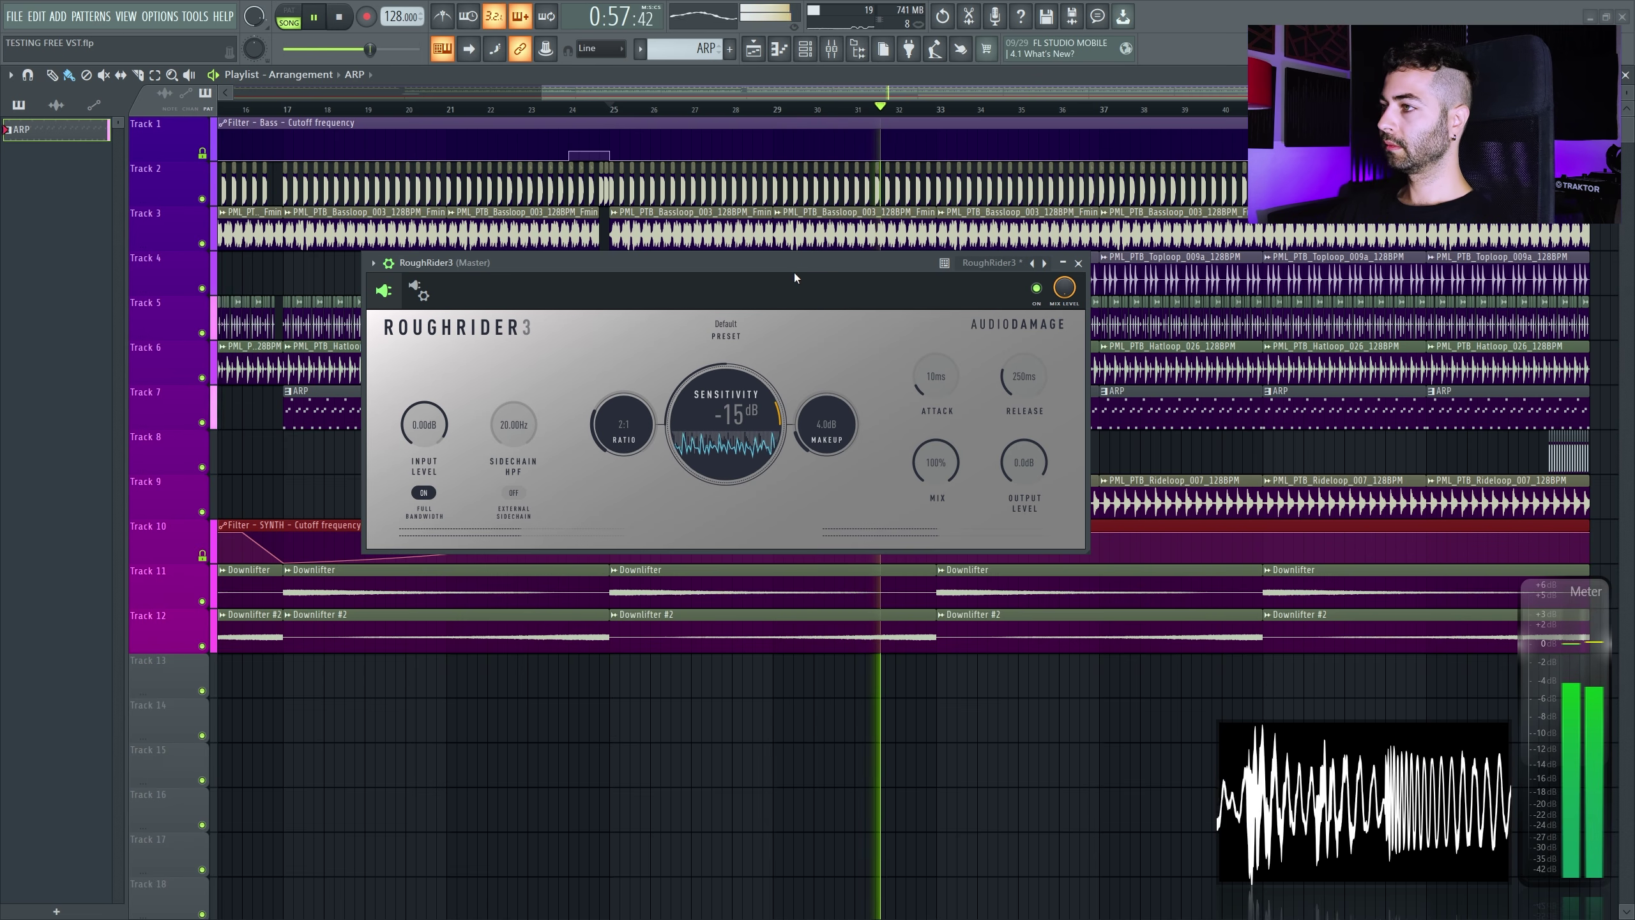
pyautogui.moveTo(937, 462); pyautogui.dragTo(917, 5)
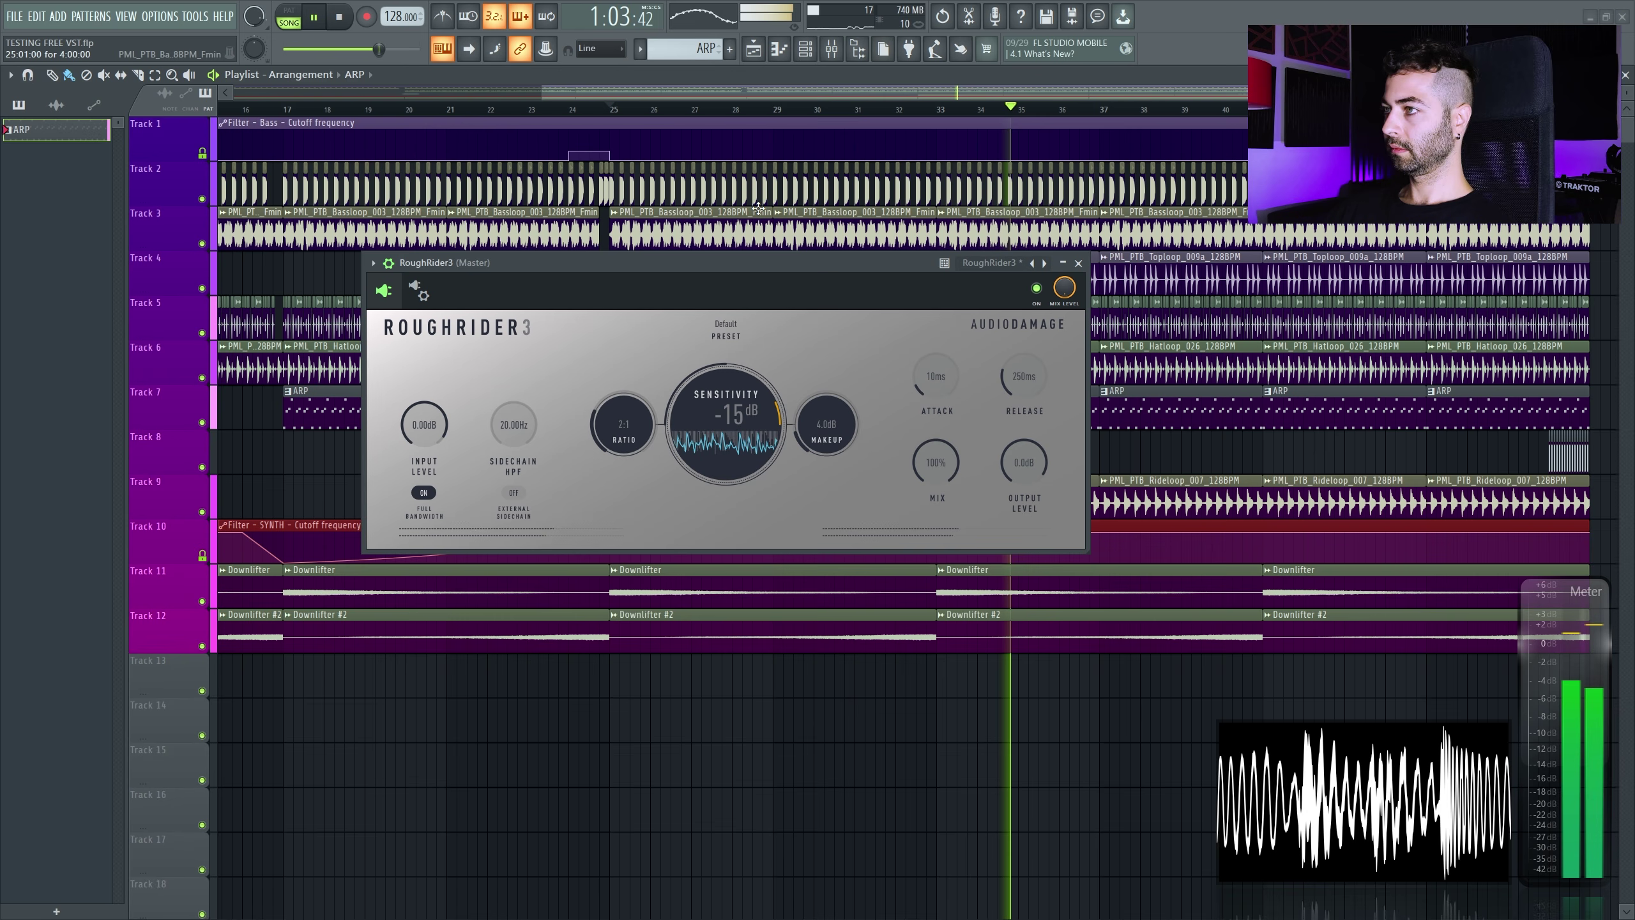
pyautogui.press('space')
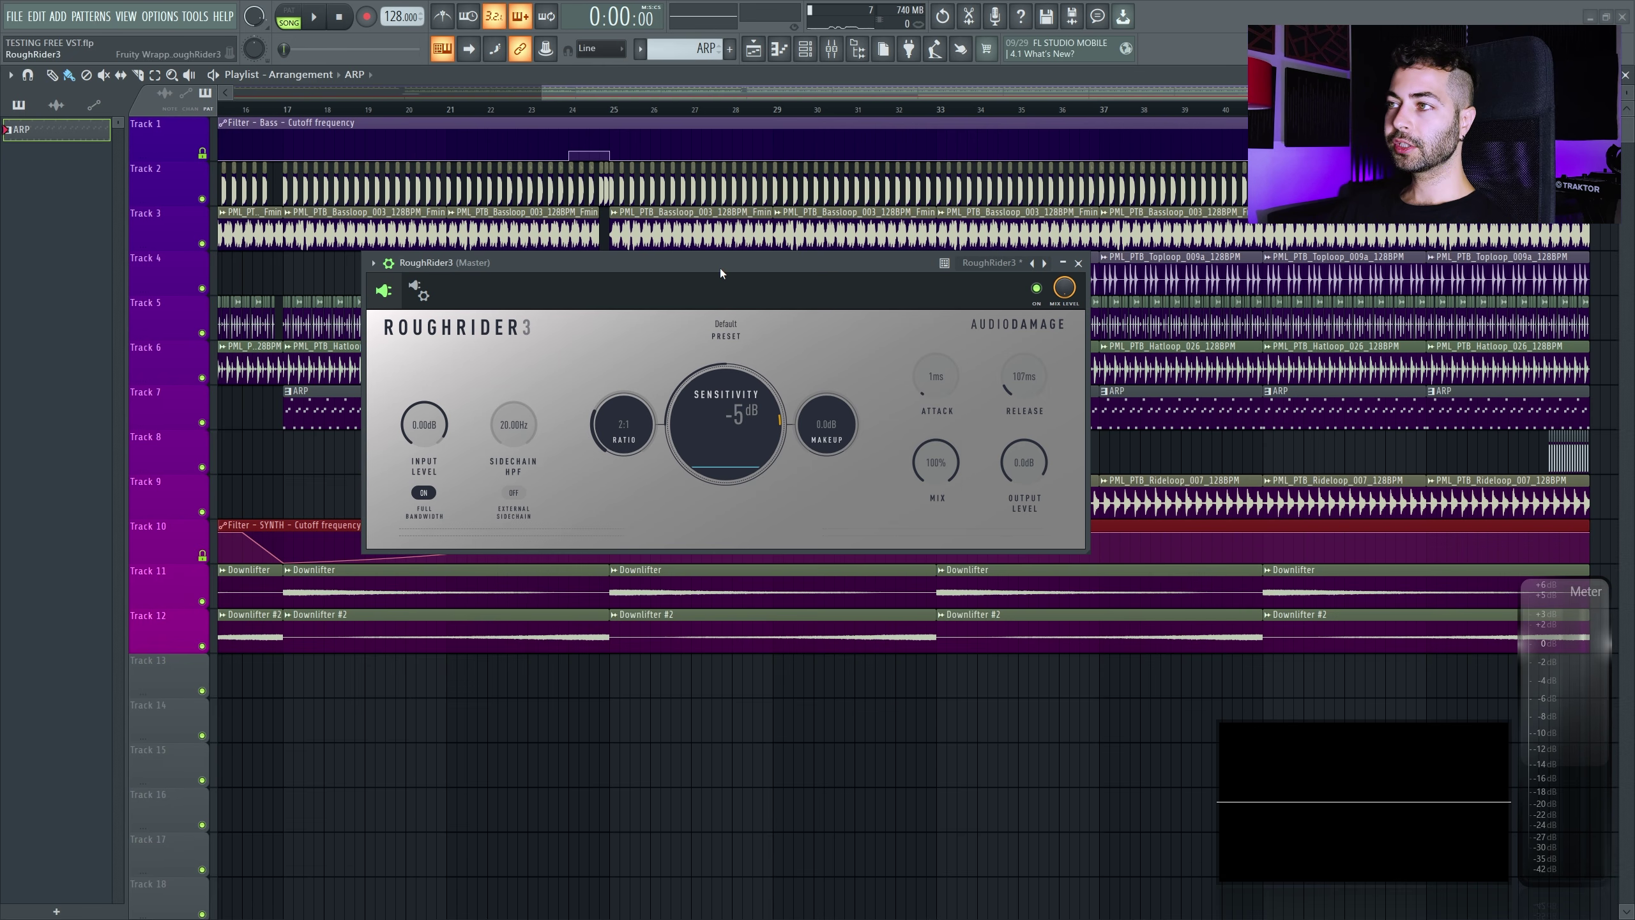
# Play the mix with RoughRider3's Sensitivity at -5 dB, raise Makeup to about 2 dB, and stop playback
pyautogui.press('space')
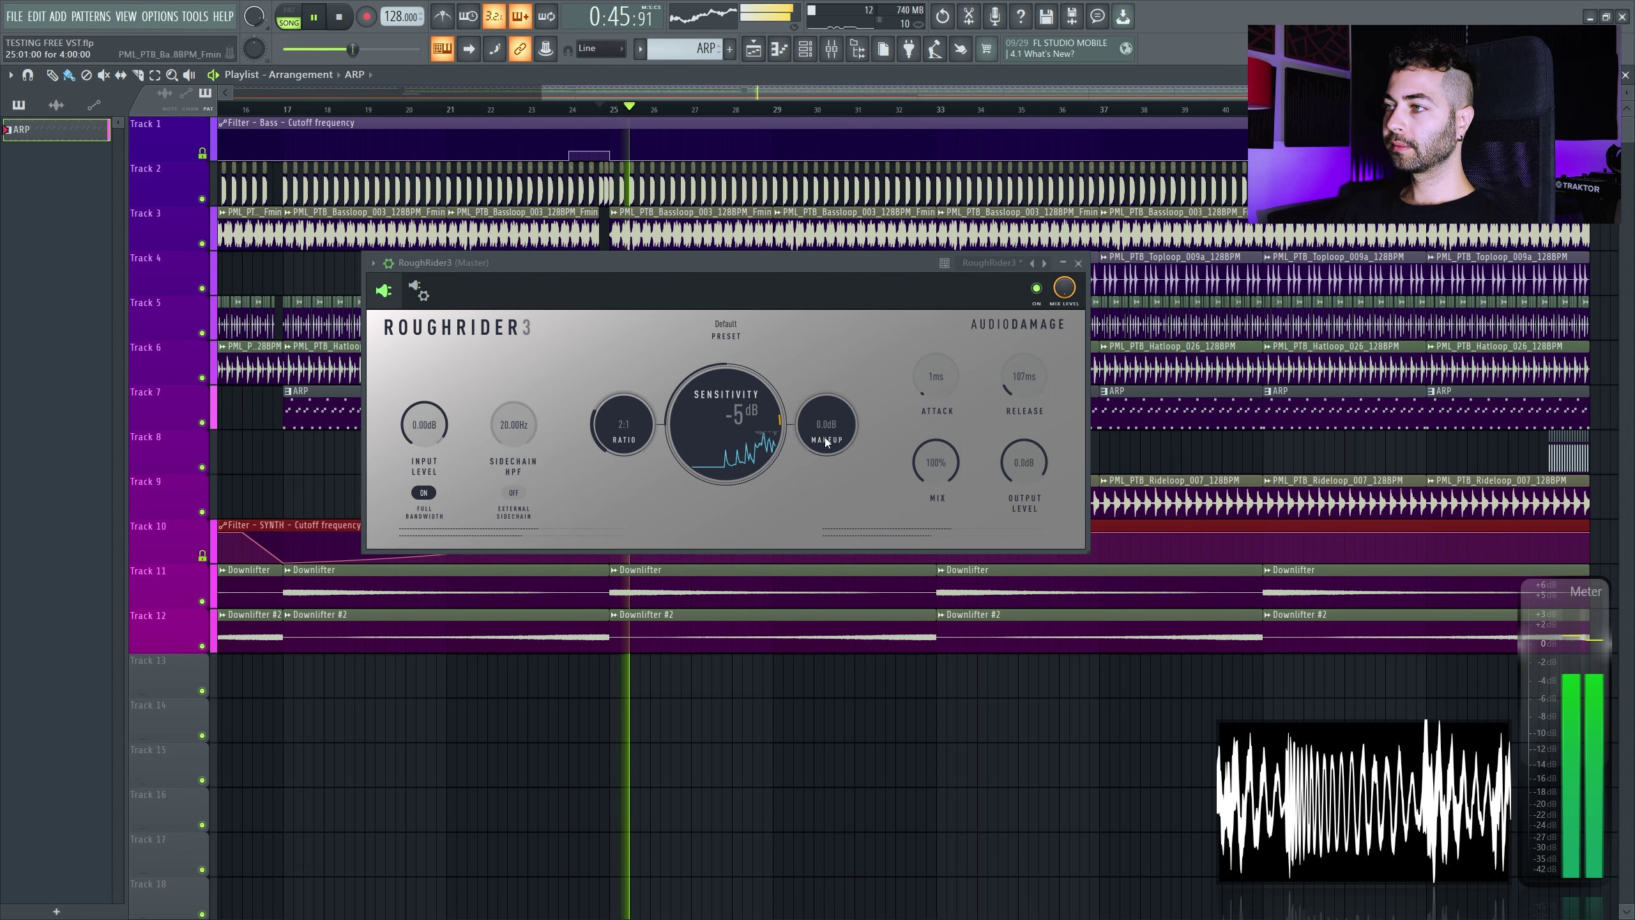
pyautogui.scroll(-2, 732, 430)
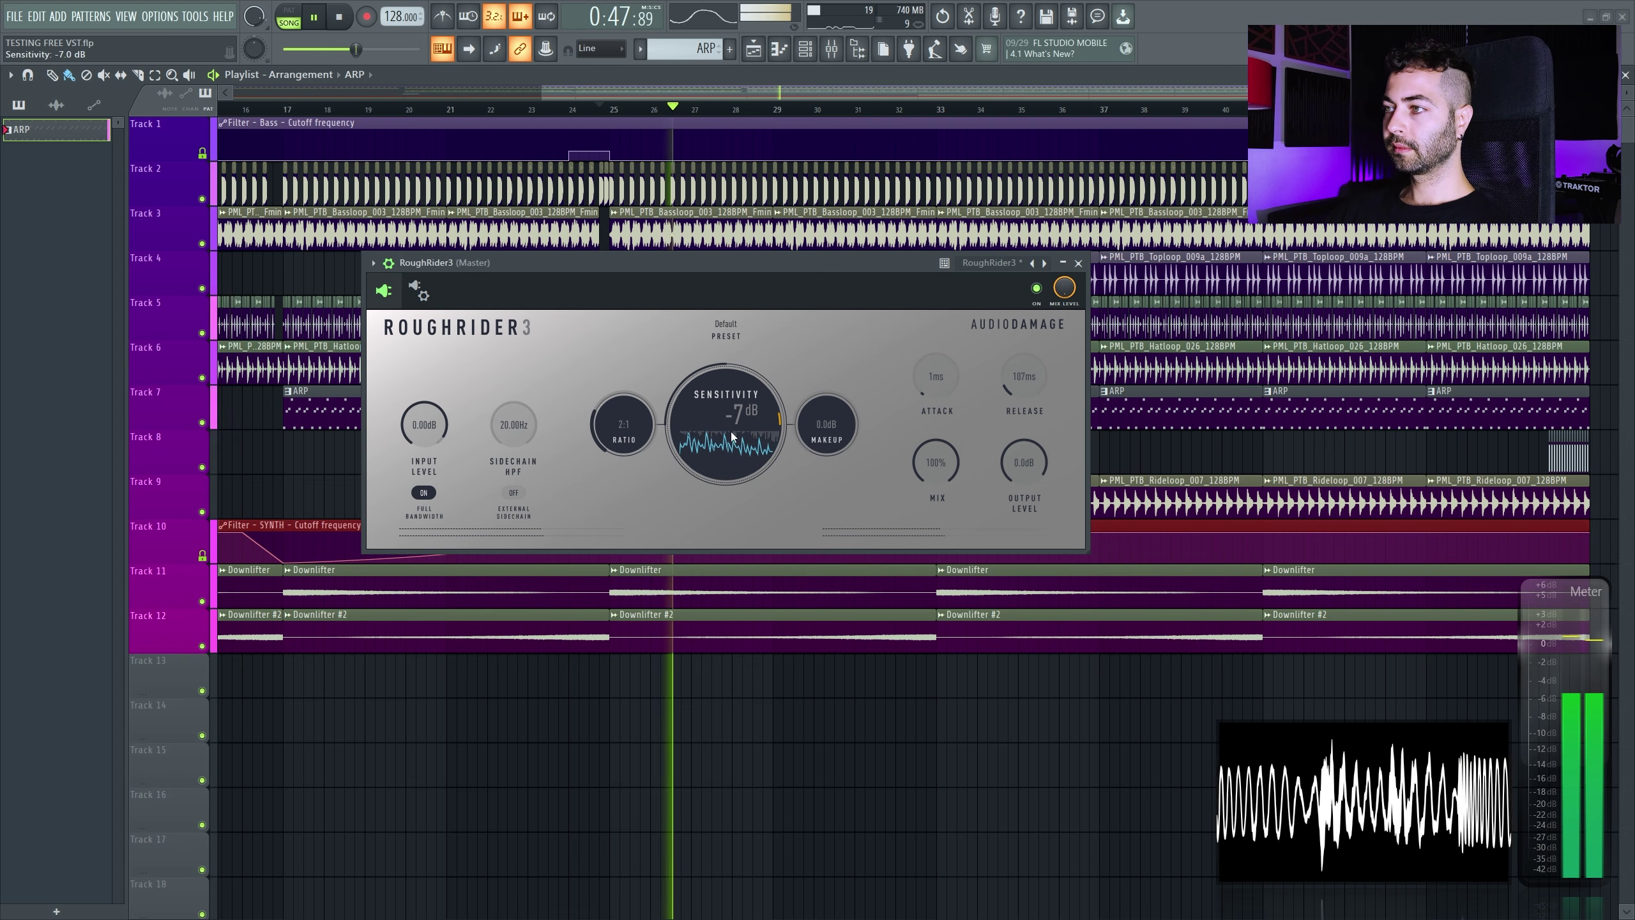
pyautogui.scroll(2, 730, 431)
pyautogui.scroll(3, 826, 420)
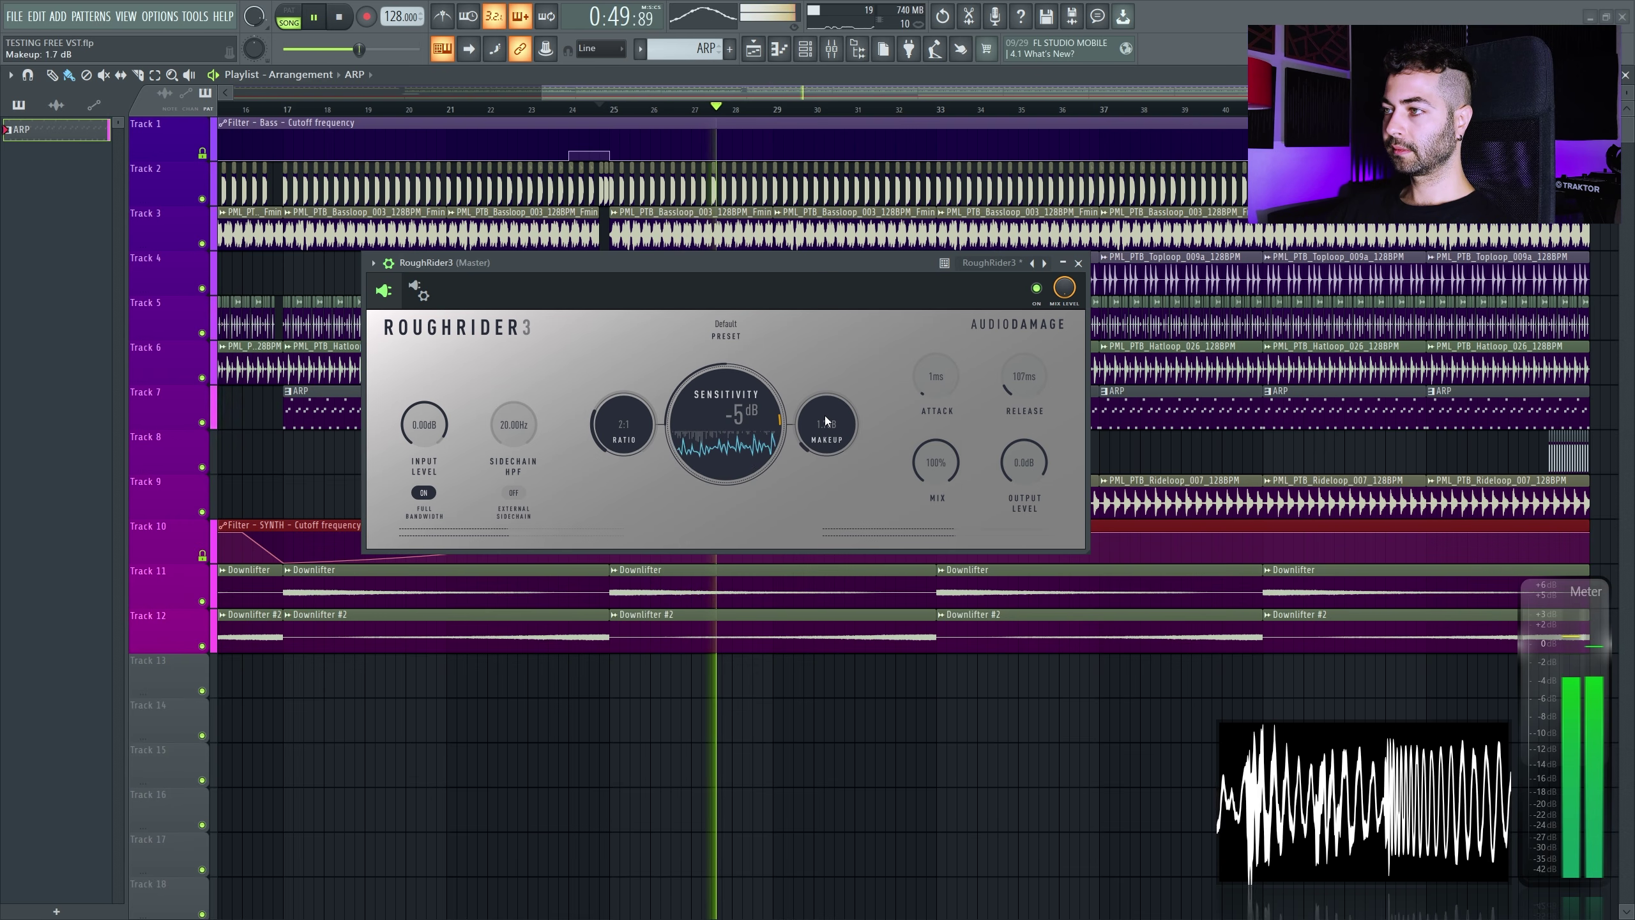
pyautogui.scroll(1, 825, 415)
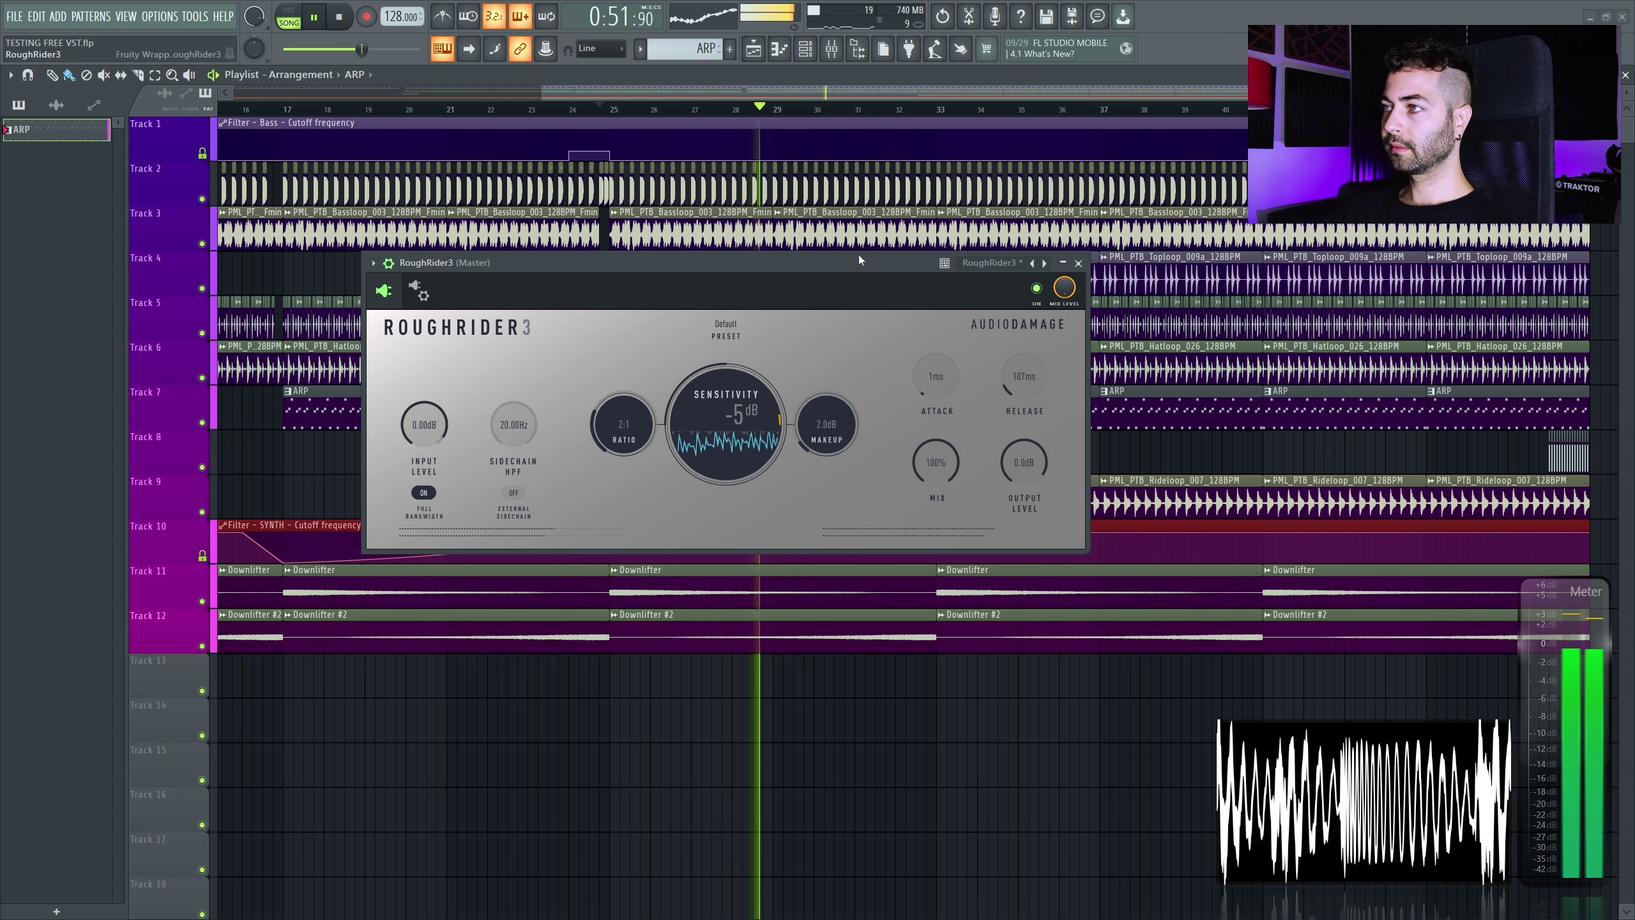
pyautogui.press('space')
# Load FreeClip after RoughRider3 on the Master and arrange the two plugin windows side by side
pyautogui.press('F9')
pyautogui.click(75, 624)
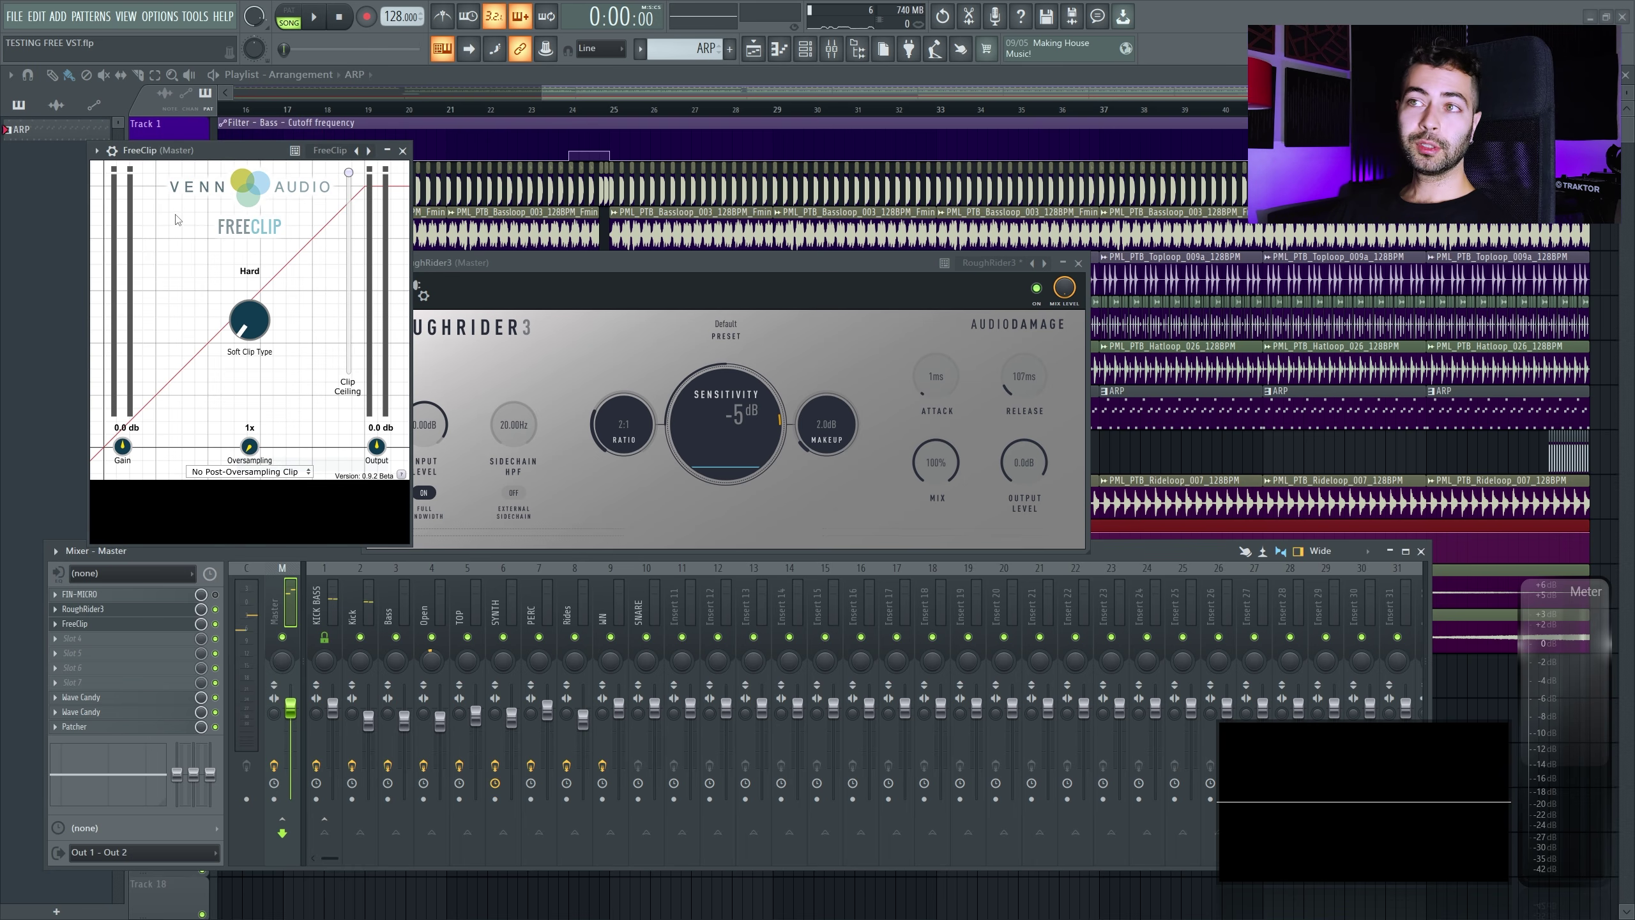
pyautogui.moveTo(205, 149); pyautogui.dragTo(270, 267)
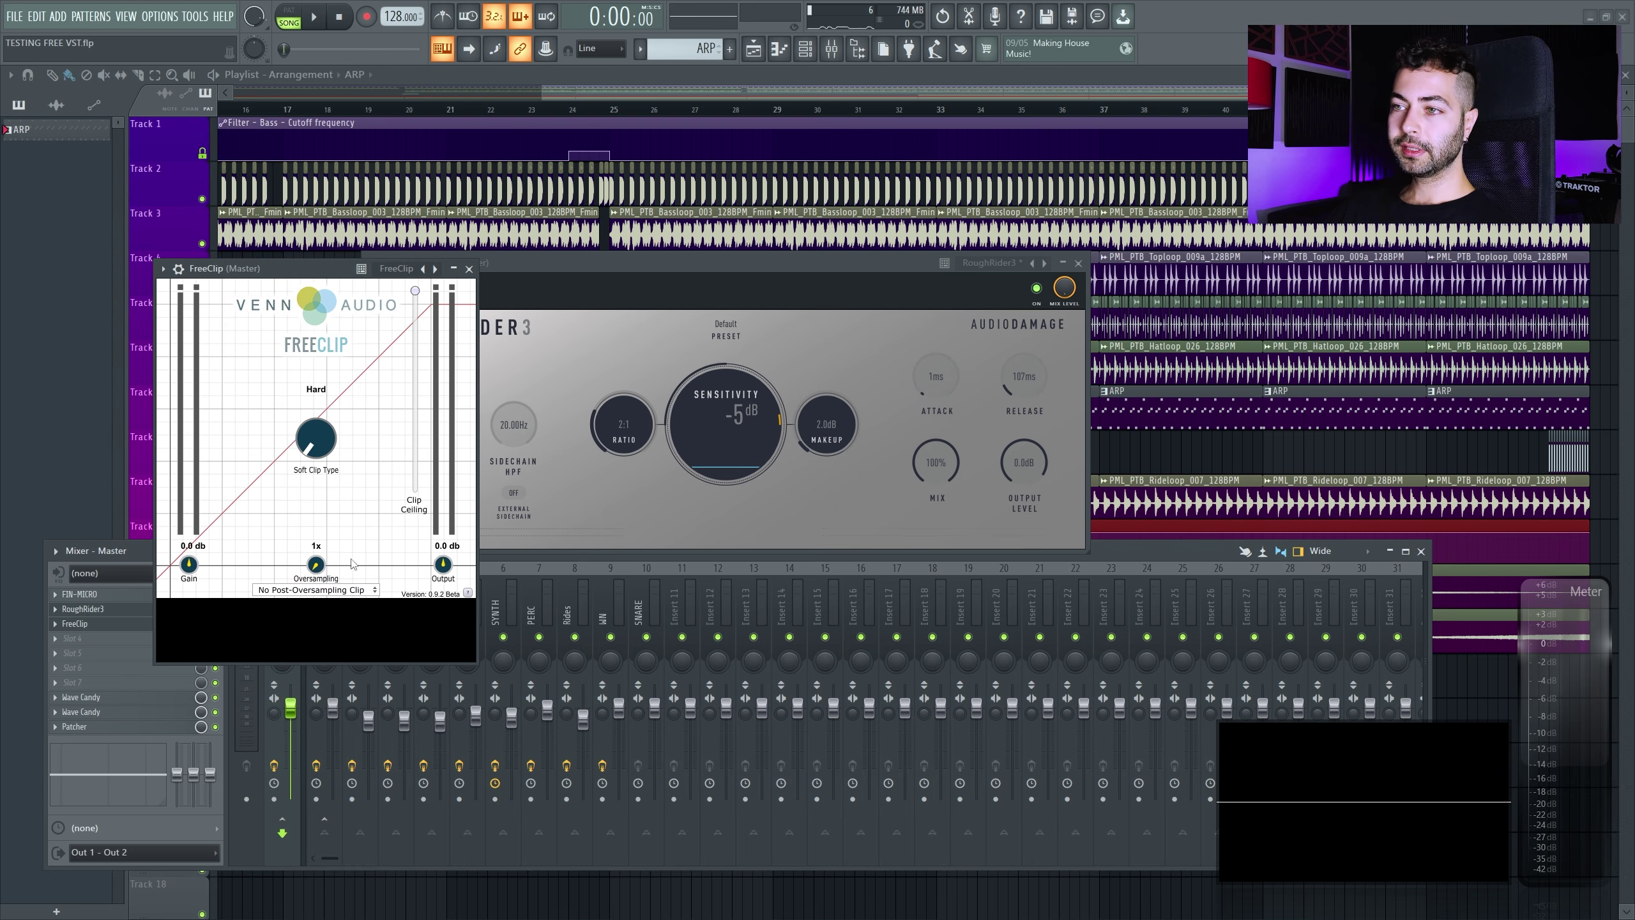
pyautogui.moveTo(539, 271); pyautogui.dragTo(581, 265)
pyautogui.moveTo(238, 275); pyautogui.dragTo(130, 198)
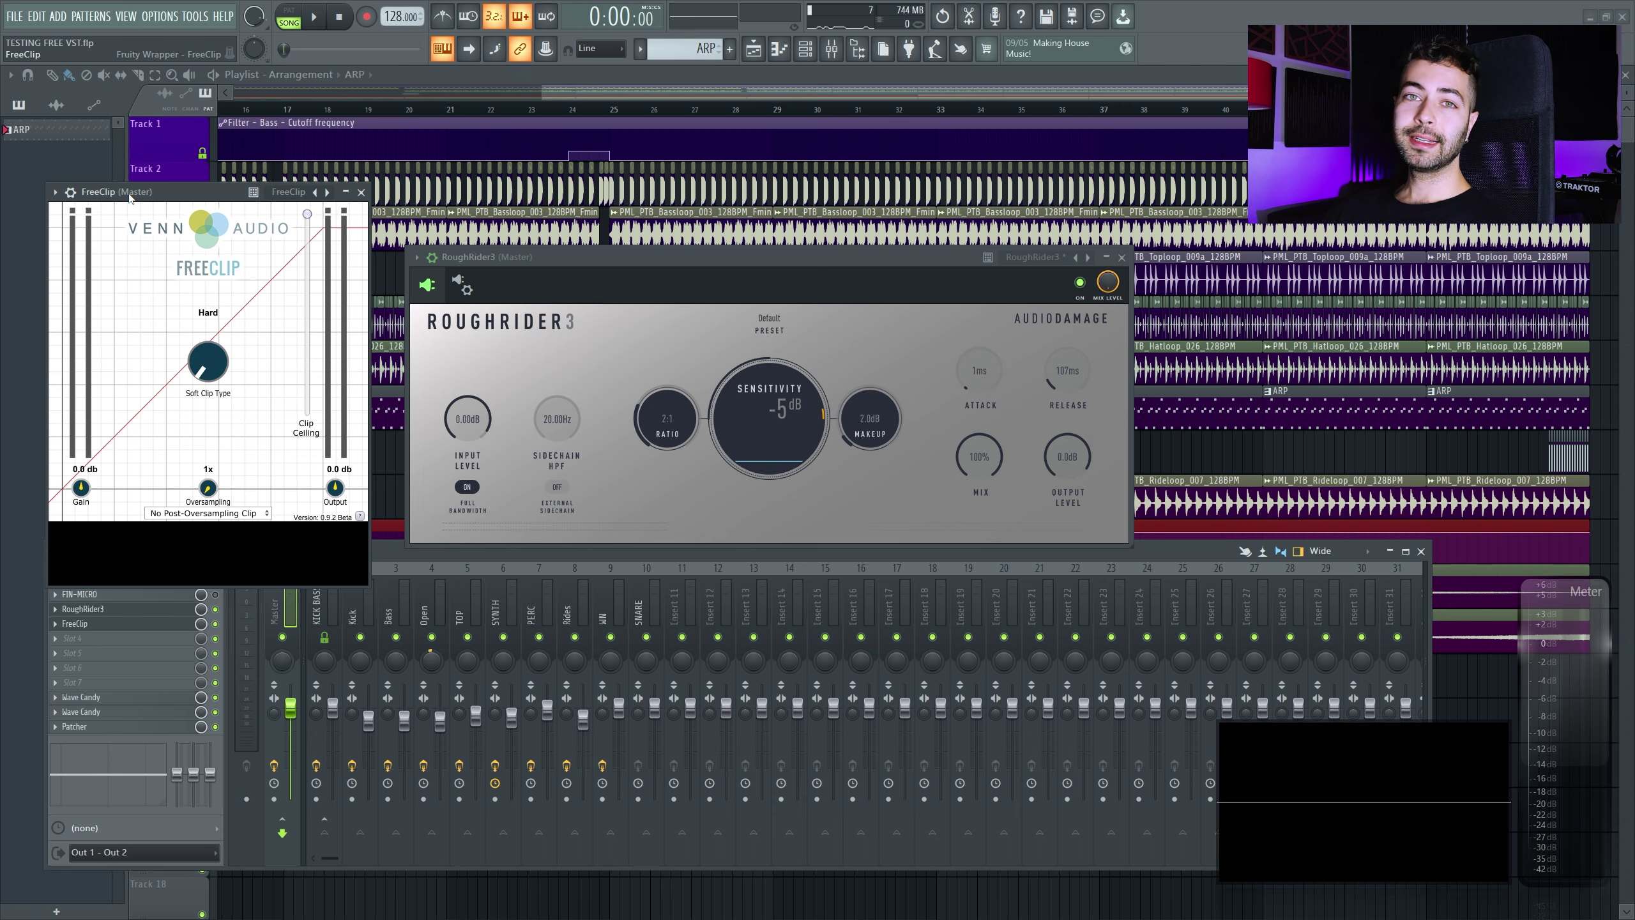
pyautogui.moveTo(130, 198); pyautogui.dragTo(156, 202)
# Play the mix through both plugins, setting RoughRider3's Sensitivity to about -10 dB and Makeup to 5.1 dB
pyautogui.press('space')
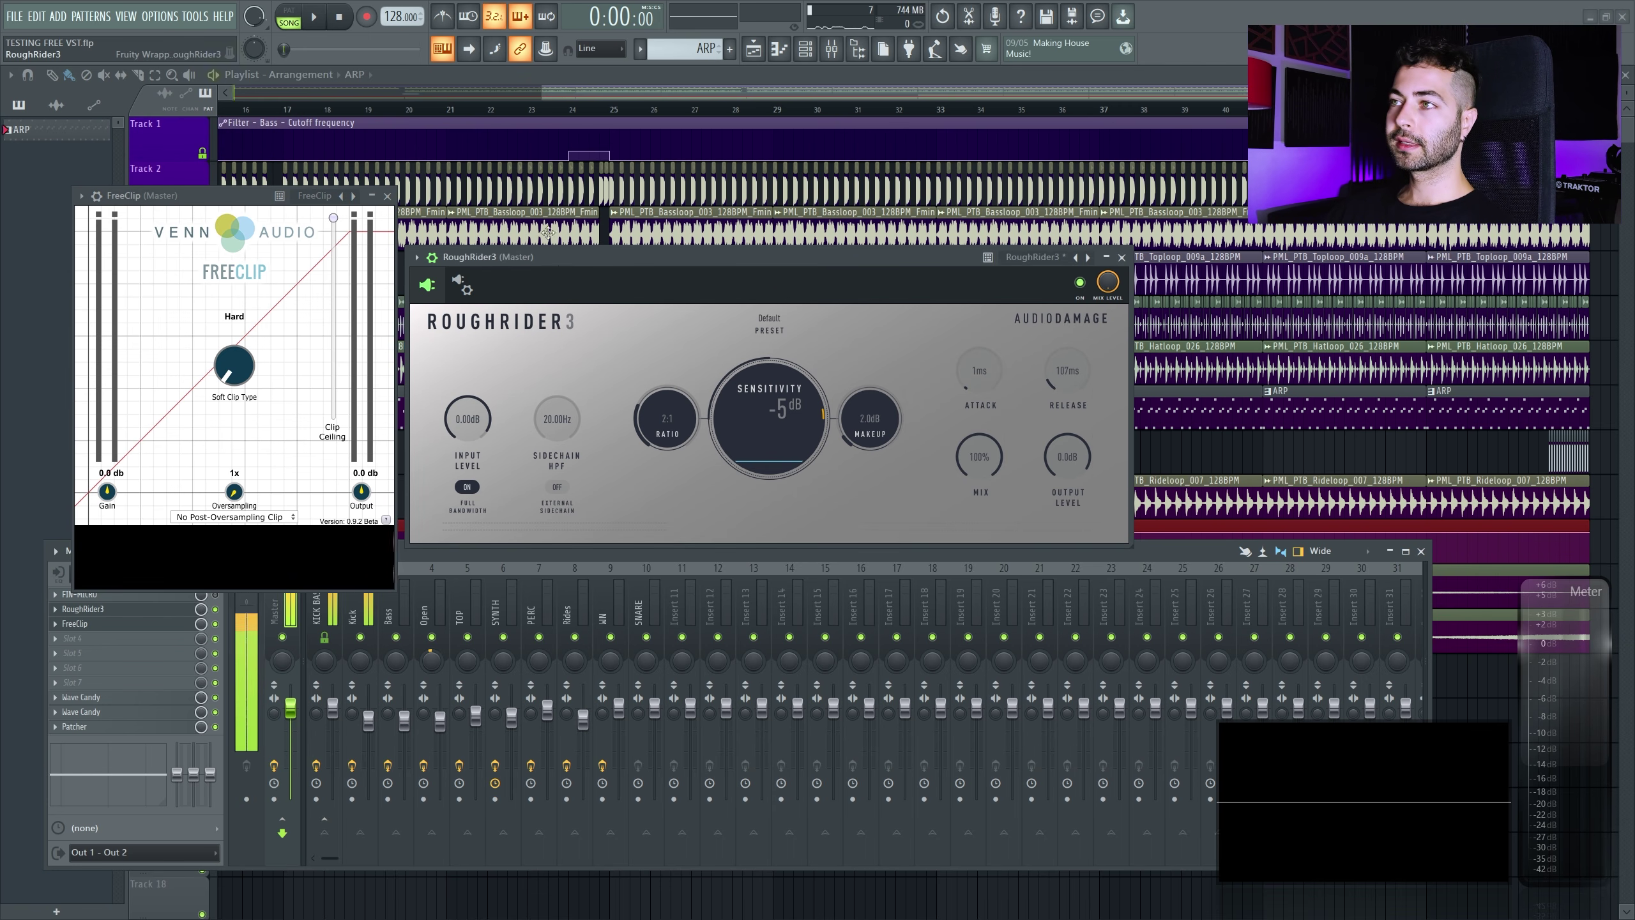
pyautogui.press('F9')
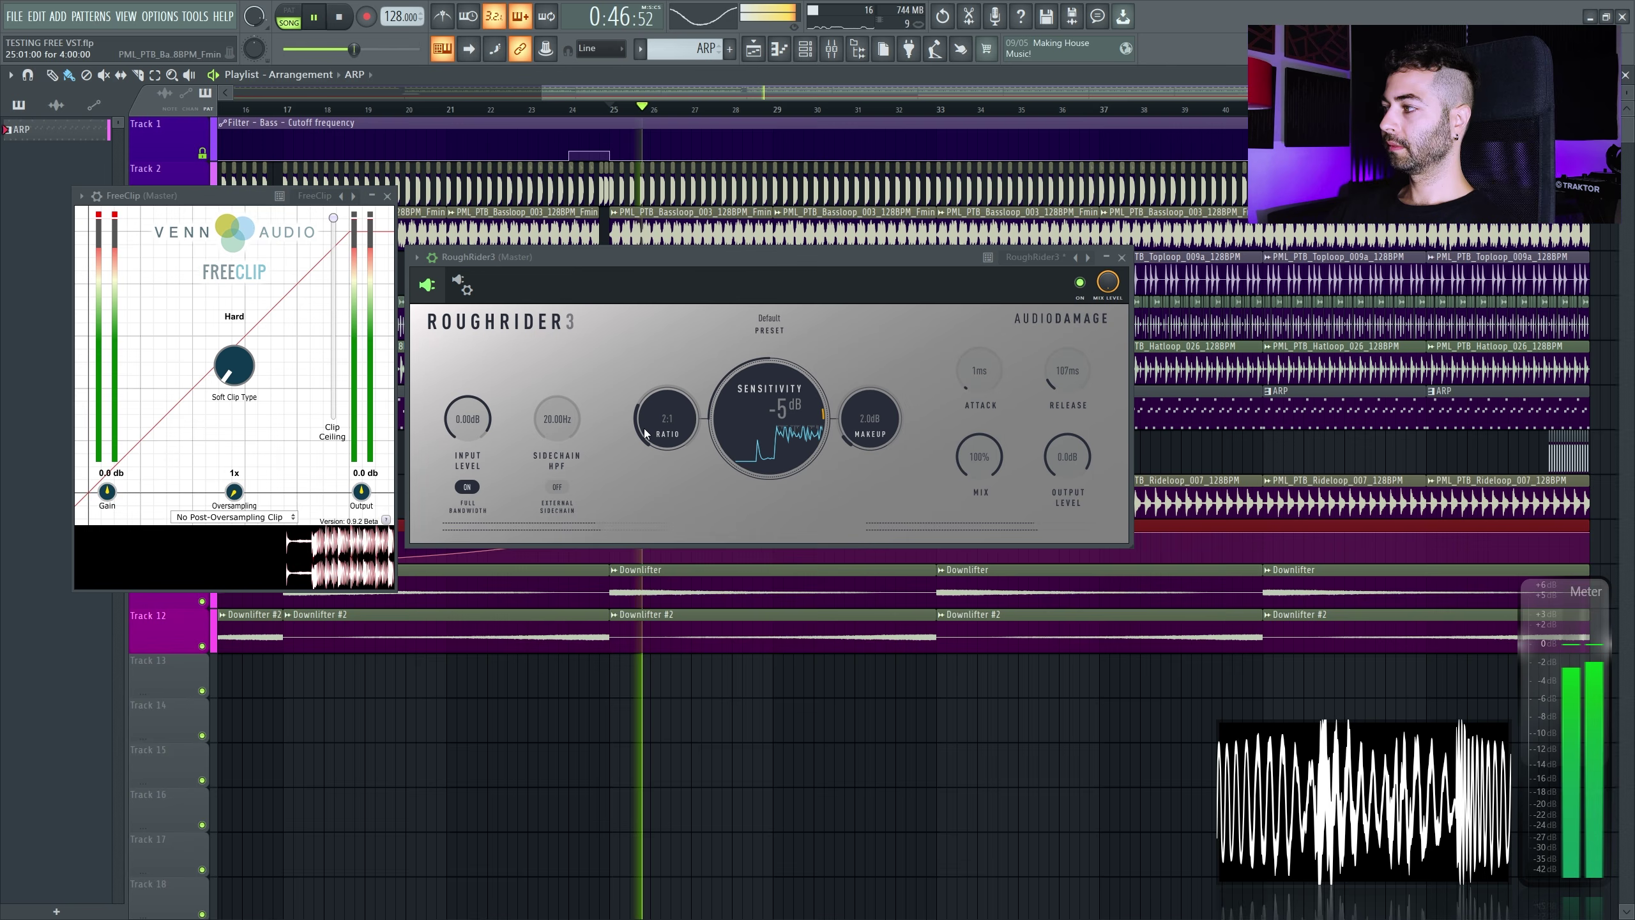
pyautogui.scroll(4, 863, 415)
pyautogui.moveTo(863, 411); pyautogui.dragTo(865, 441)
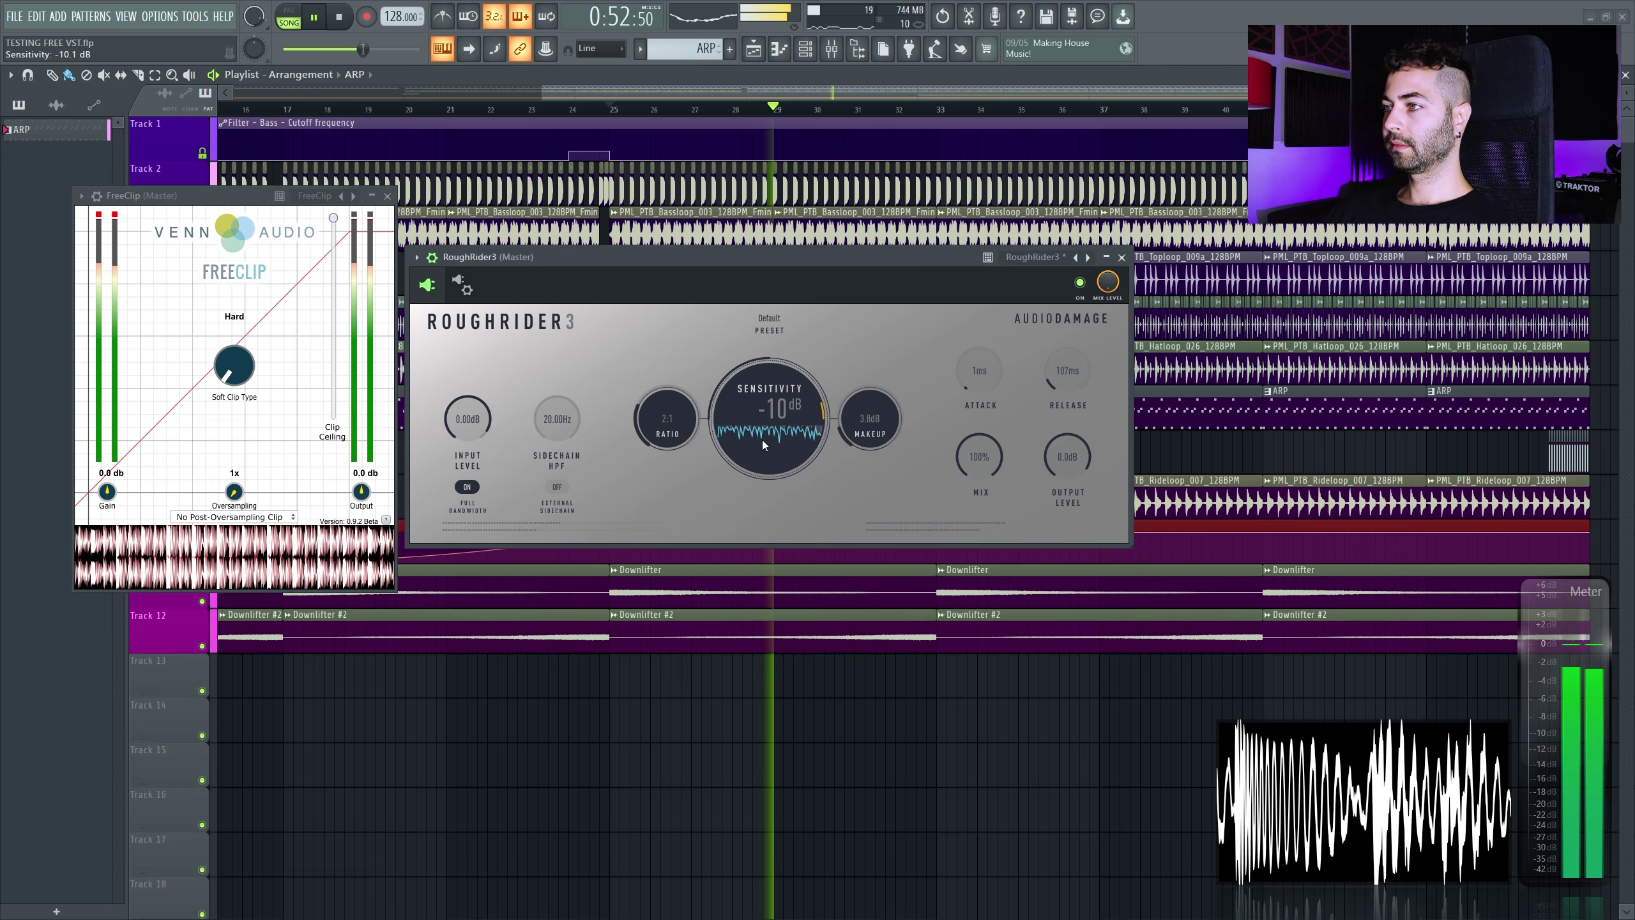
pyautogui.moveTo(848, 442); pyautogui.dragTo(880, 417)
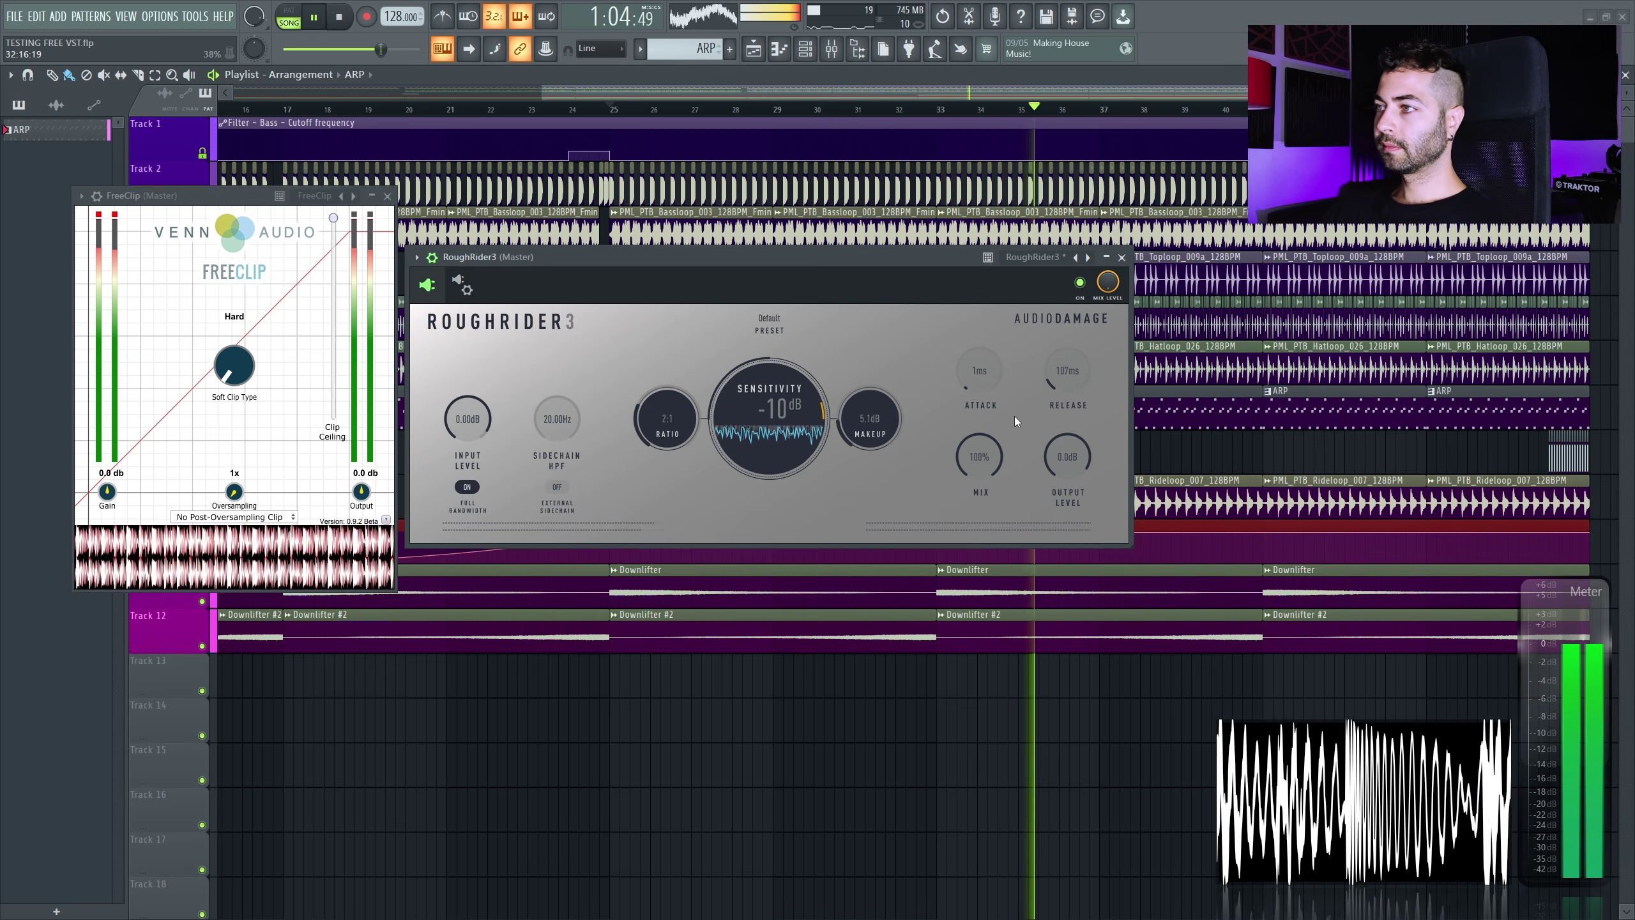
# Compare the playing mix with RoughRider3 bypassed and re-enabled, and stop playback
pyautogui.click(1081, 283)
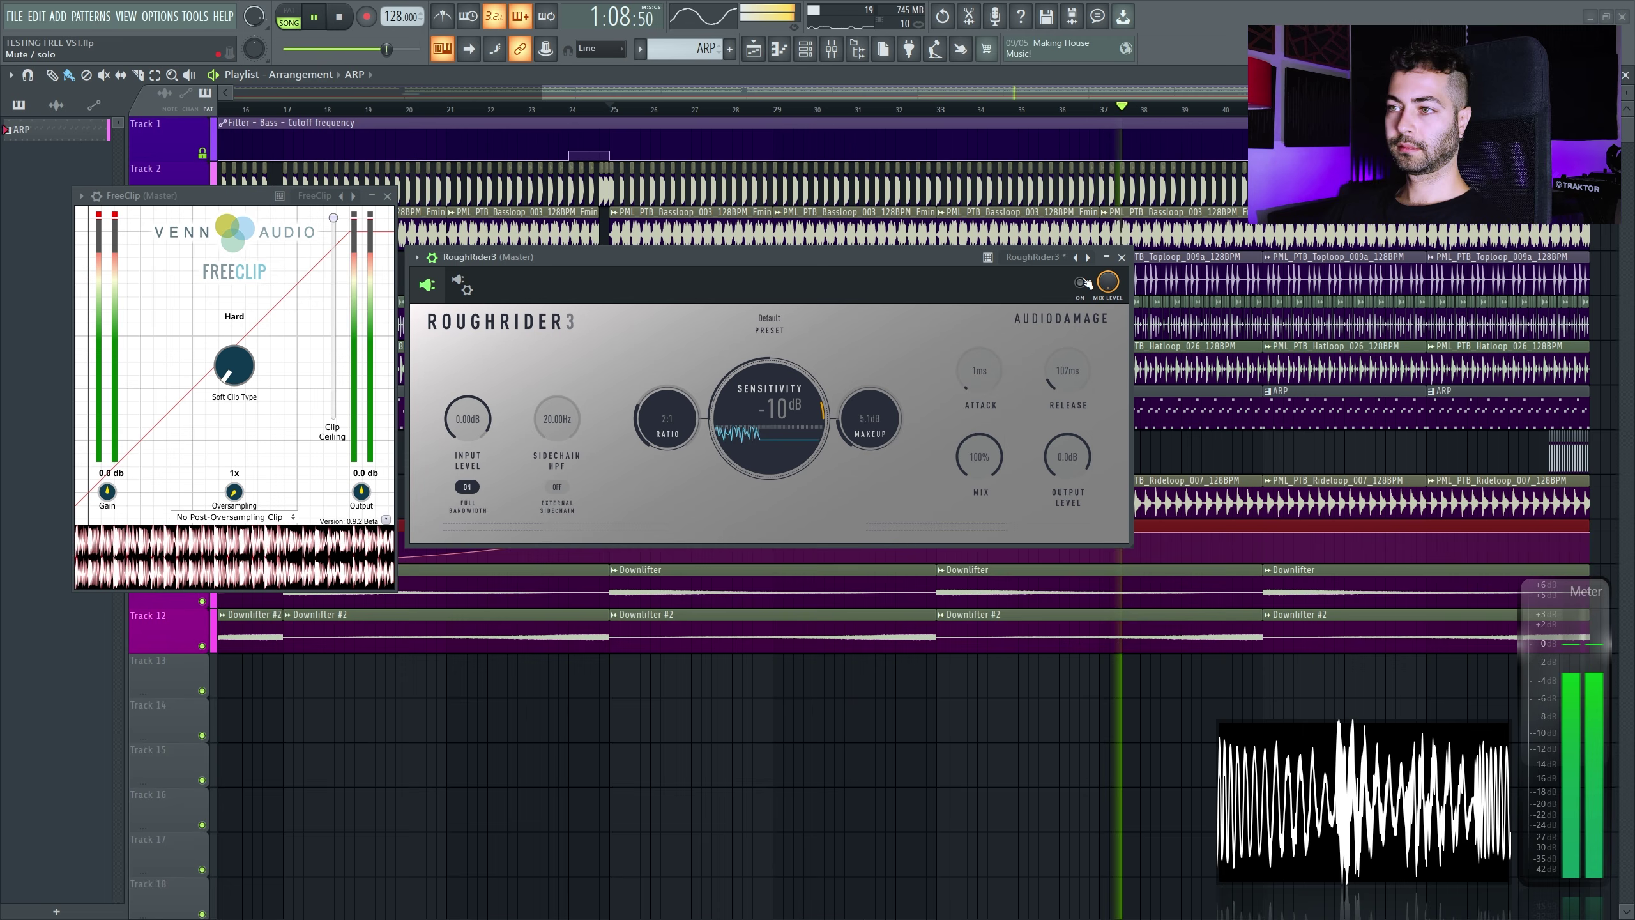
pyautogui.click(1082, 283)
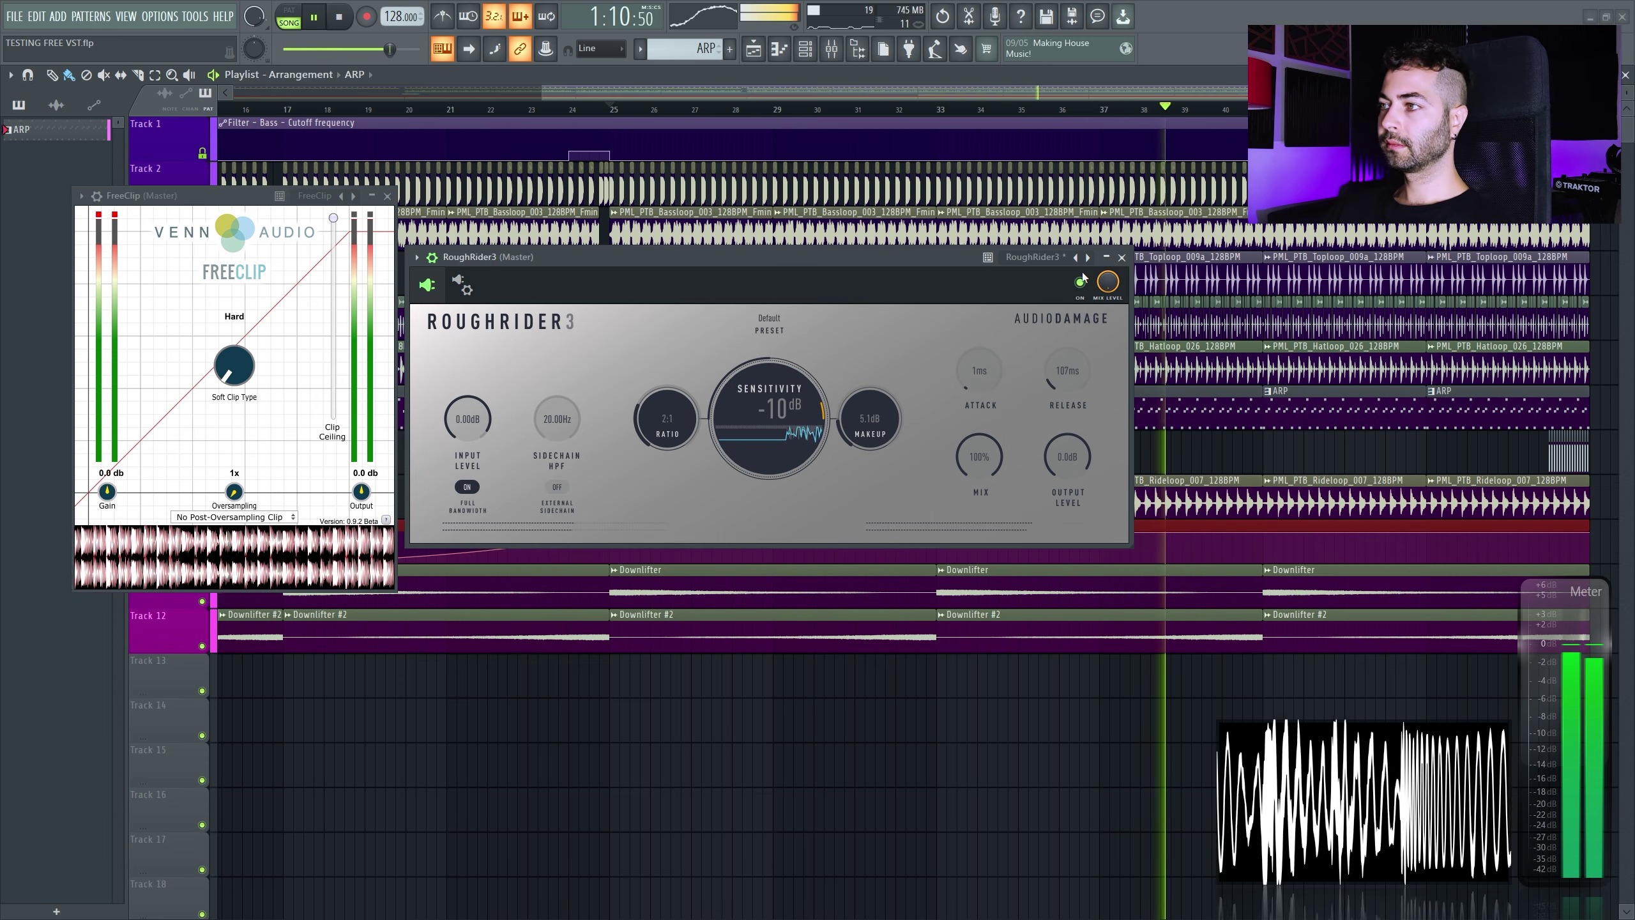
pyautogui.click(339, 19)
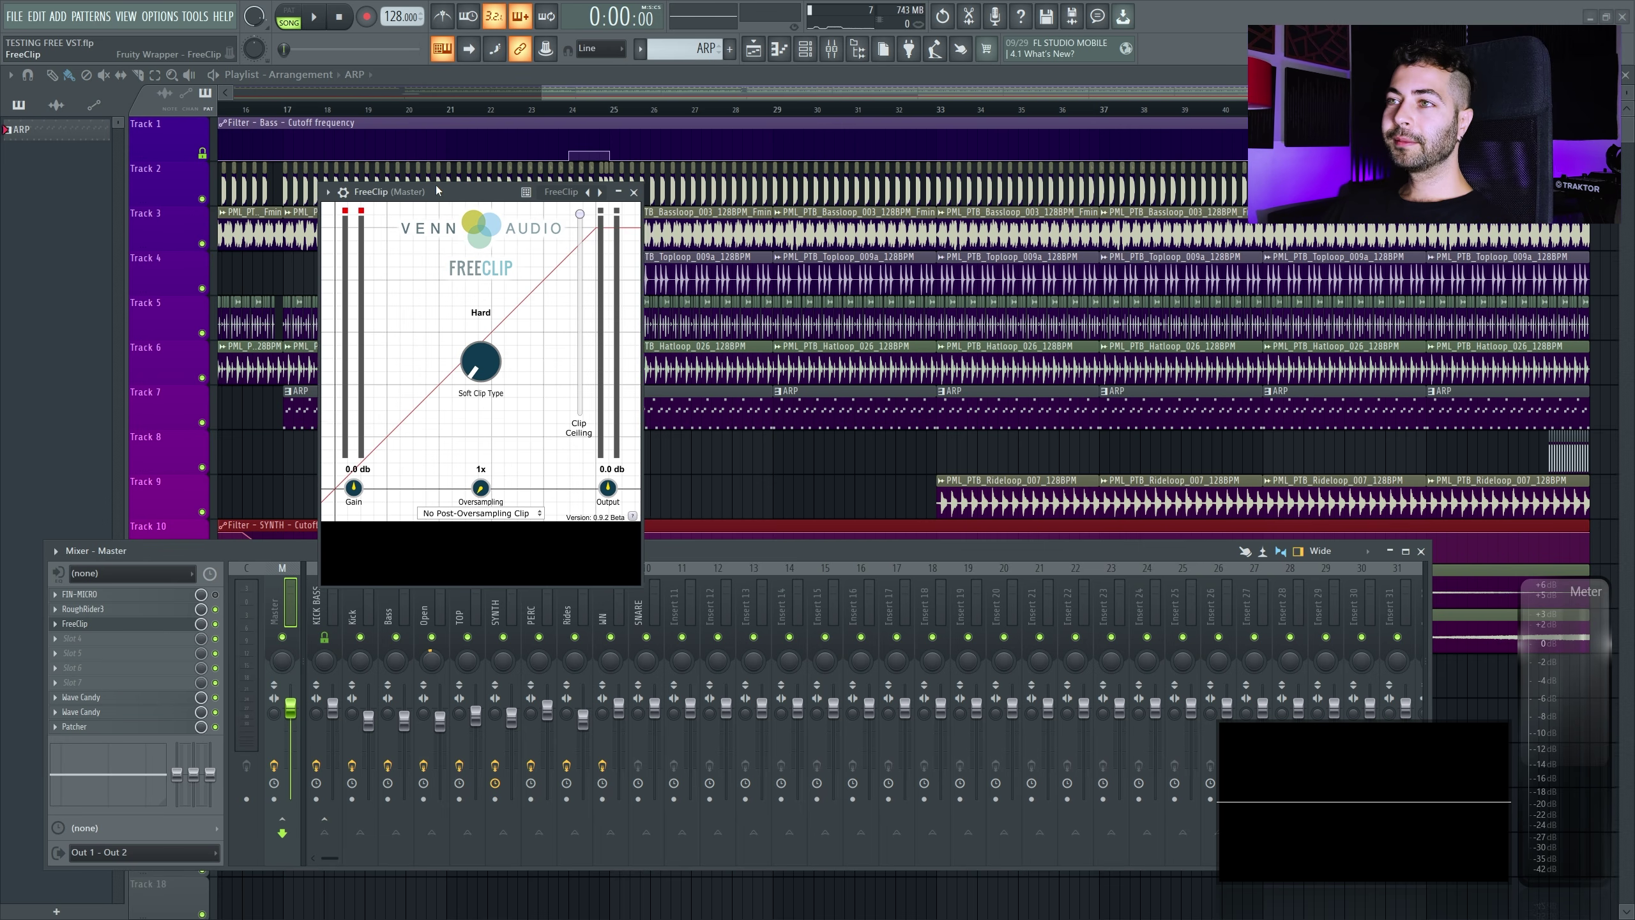
# Try FreeClip's Clip Ceiling and Soft Clip Type on the Master, keep Hard clipping, and set Oversampling to 32x
pyautogui.moveTo(436, 184); pyautogui.dragTo(446, 184)
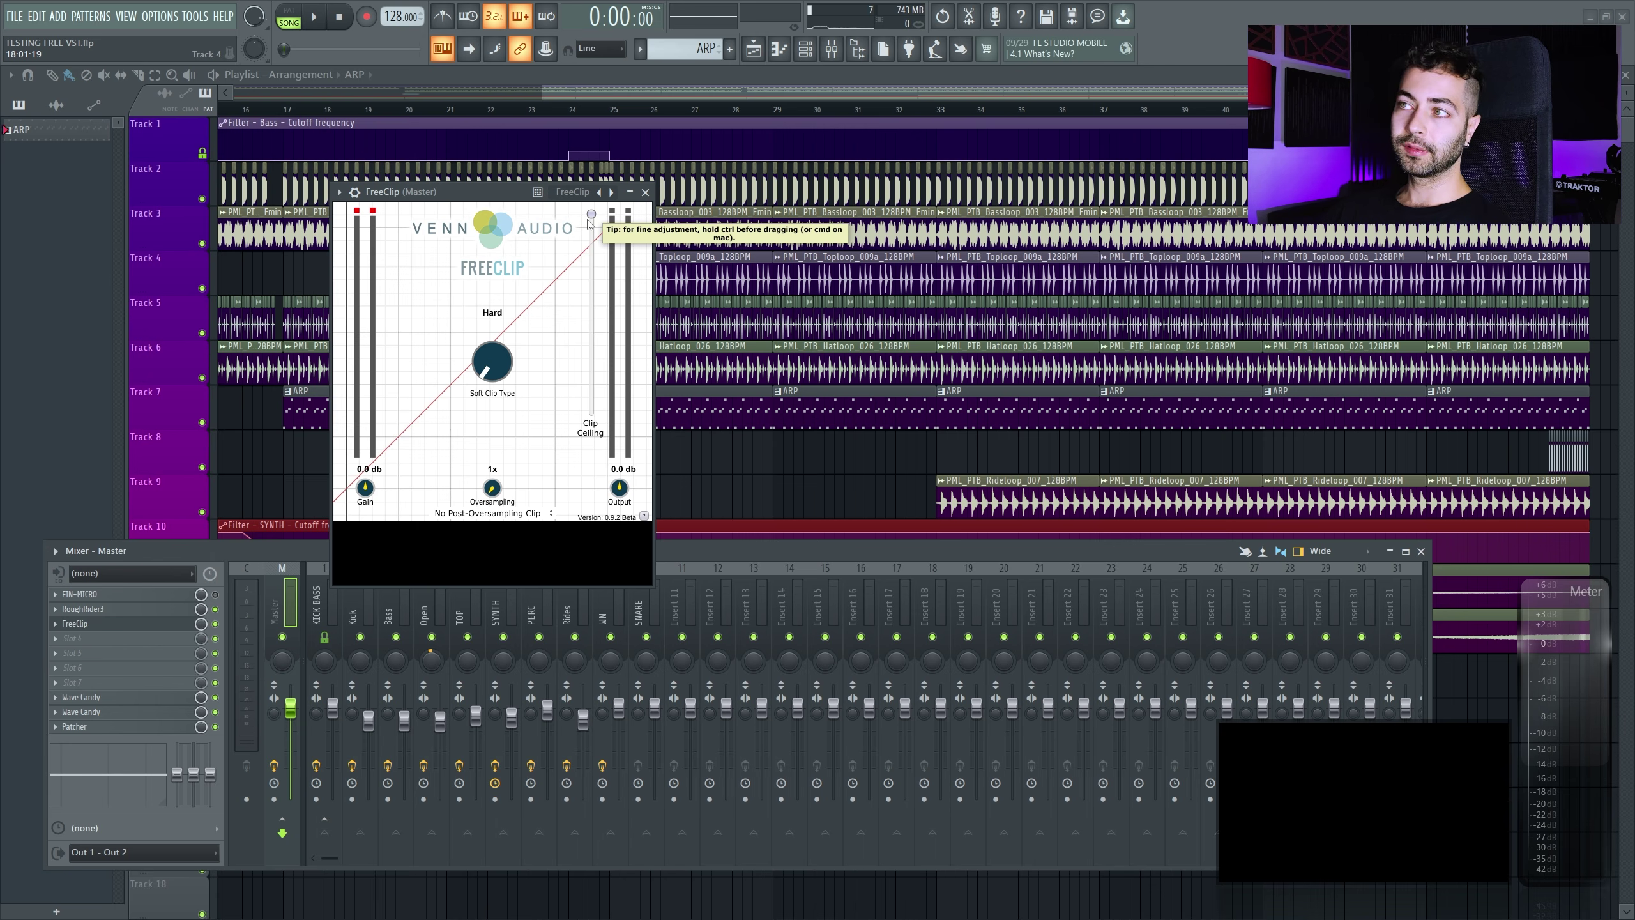
pyautogui.moveTo(591, 215)
pyautogui.mouseDown()
pyautogui.moveTo(593, 338)
pyautogui.moveTo(622, 213)
pyautogui.mouseUp()
pyautogui.moveTo(499, 369)
pyautogui.mouseDown()
pyautogui.moveTo(521, 319)
pyautogui.moveTo(511, 381)
pyautogui.mouseUp()
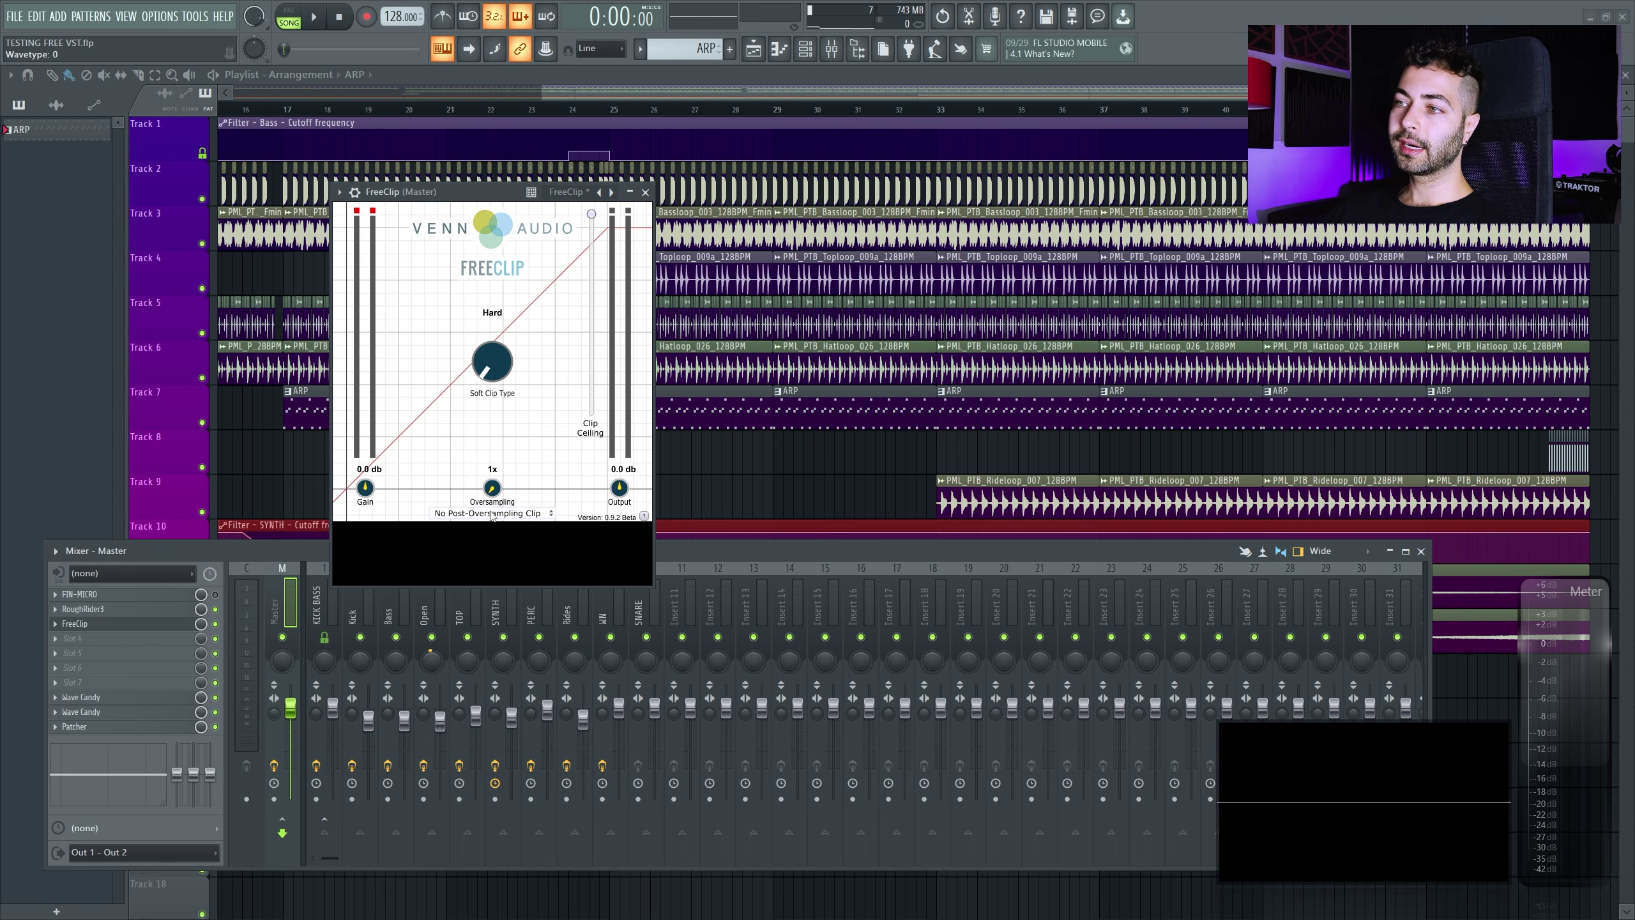
pyautogui.moveTo(492, 487); pyautogui.dragTo(492, 349)
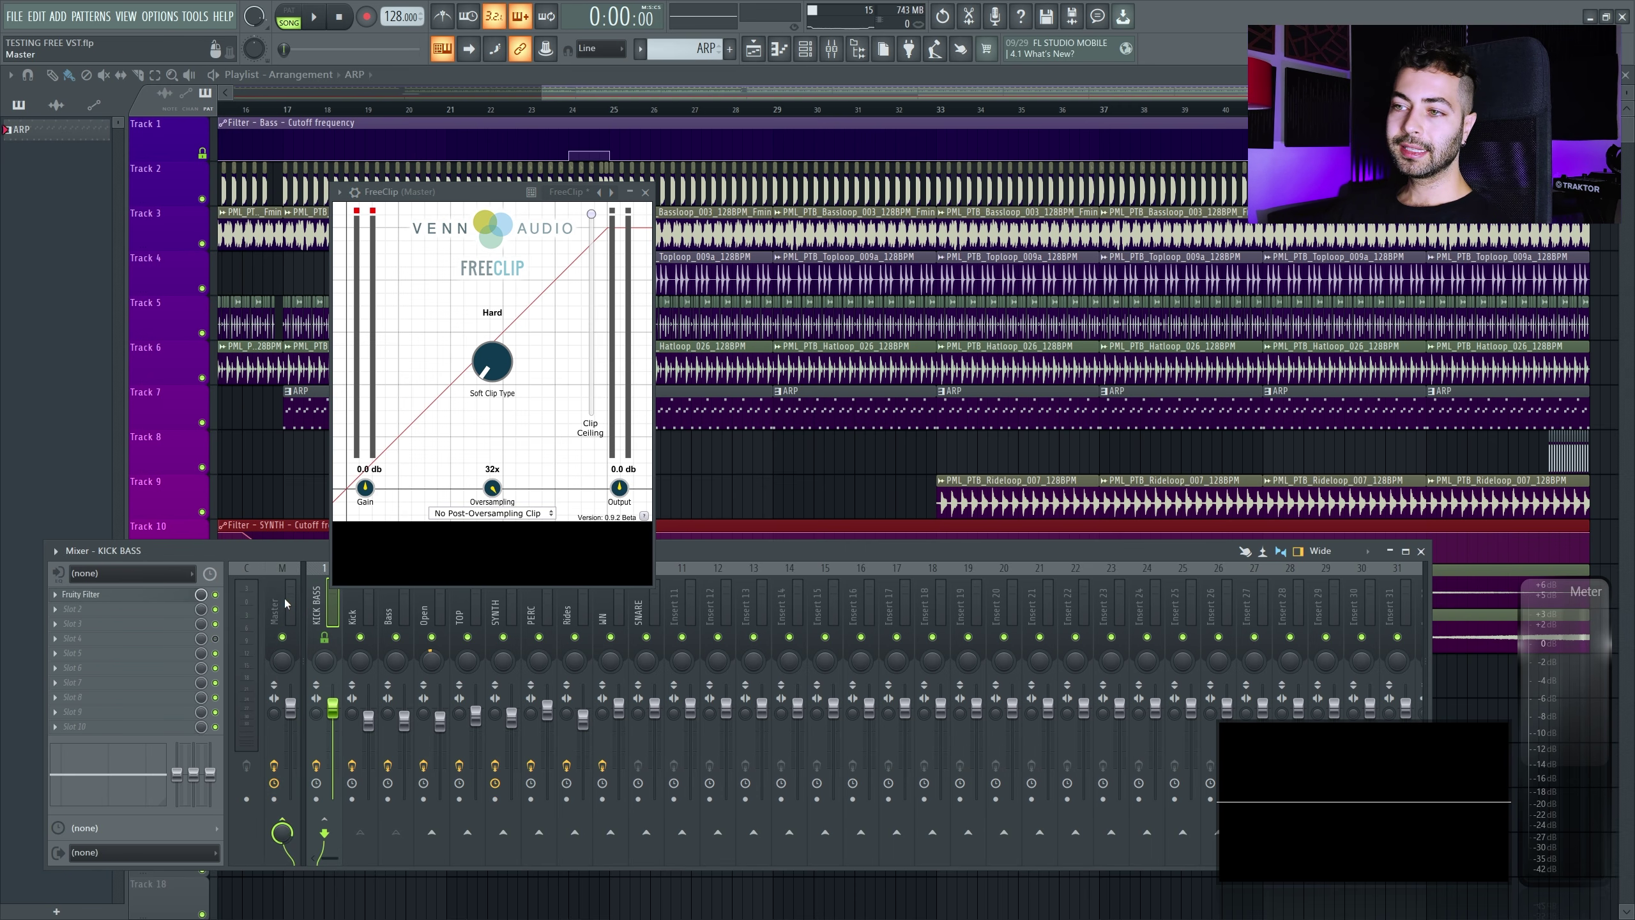
# Disable FreeClip on the Master and copy it with its settings to the KICK BASS track
pyautogui.click(215, 624)
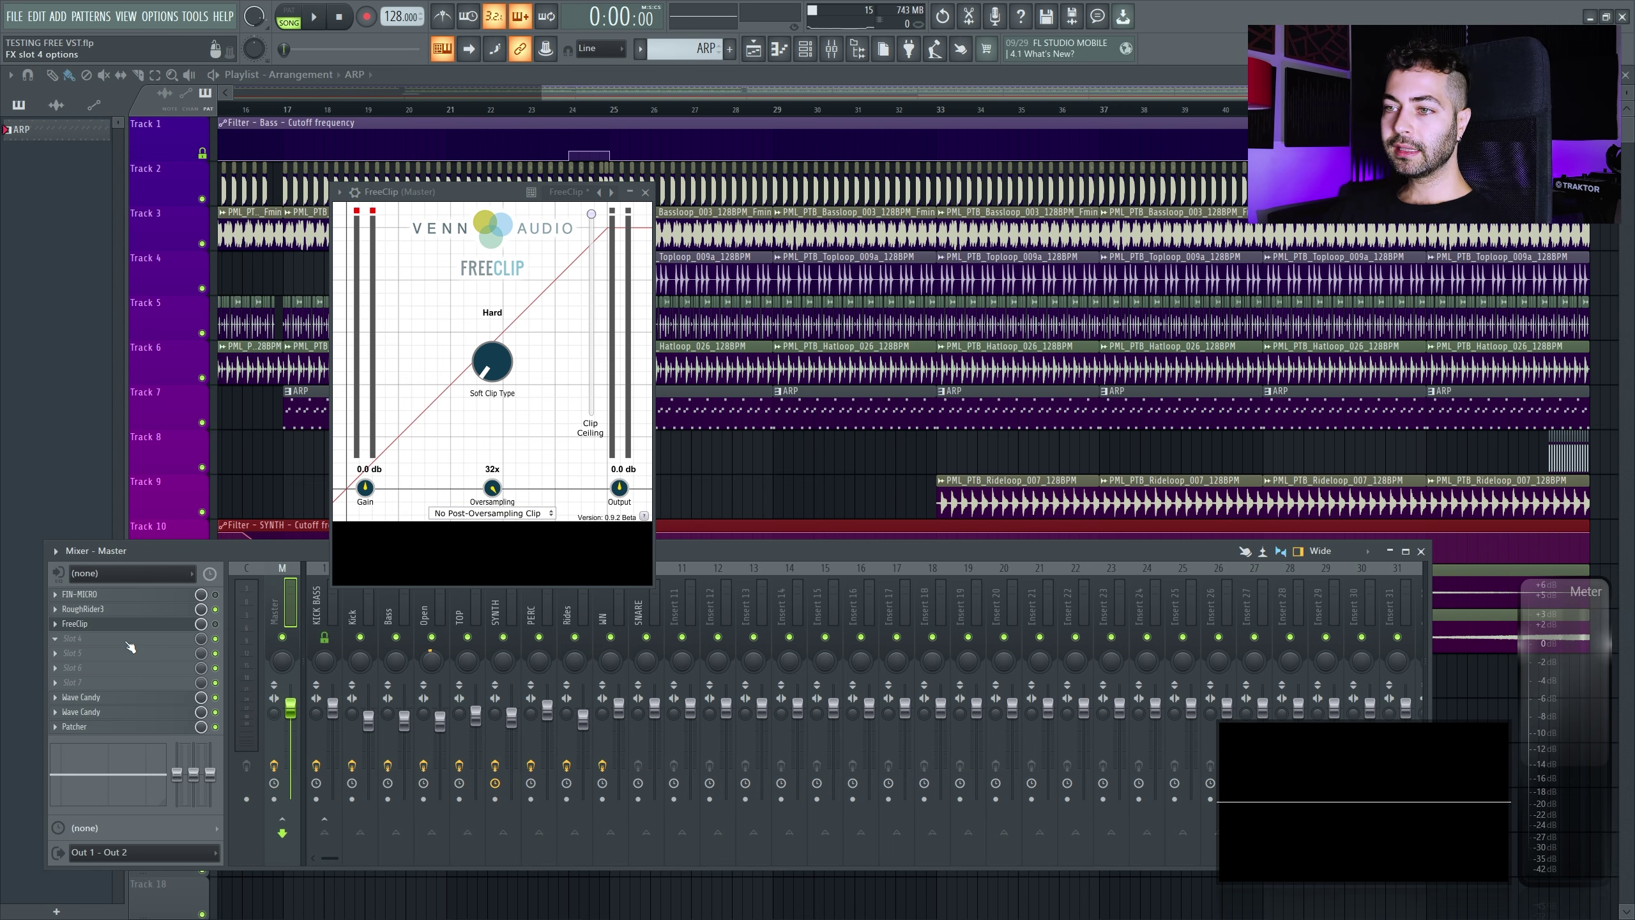
pyautogui.click(55, 625)
pyautogui.moveTo(136, 657); pyautogui.dragTo(331, 607)
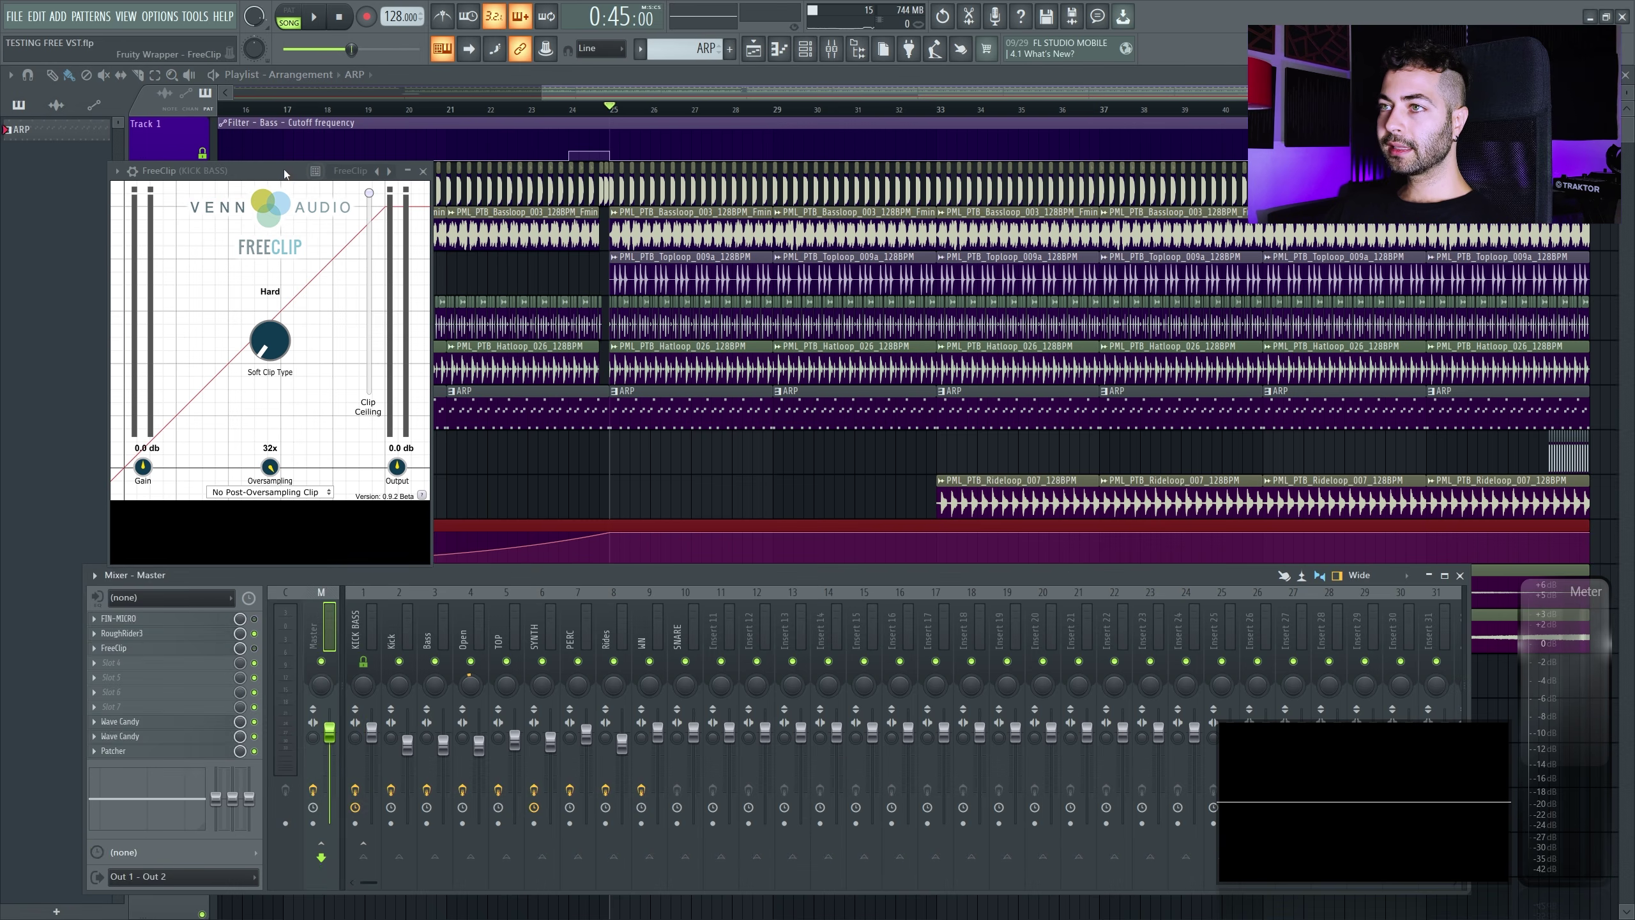
pyautogui.moveTo(285, 174); pyautogui.dragTo(597, 151)
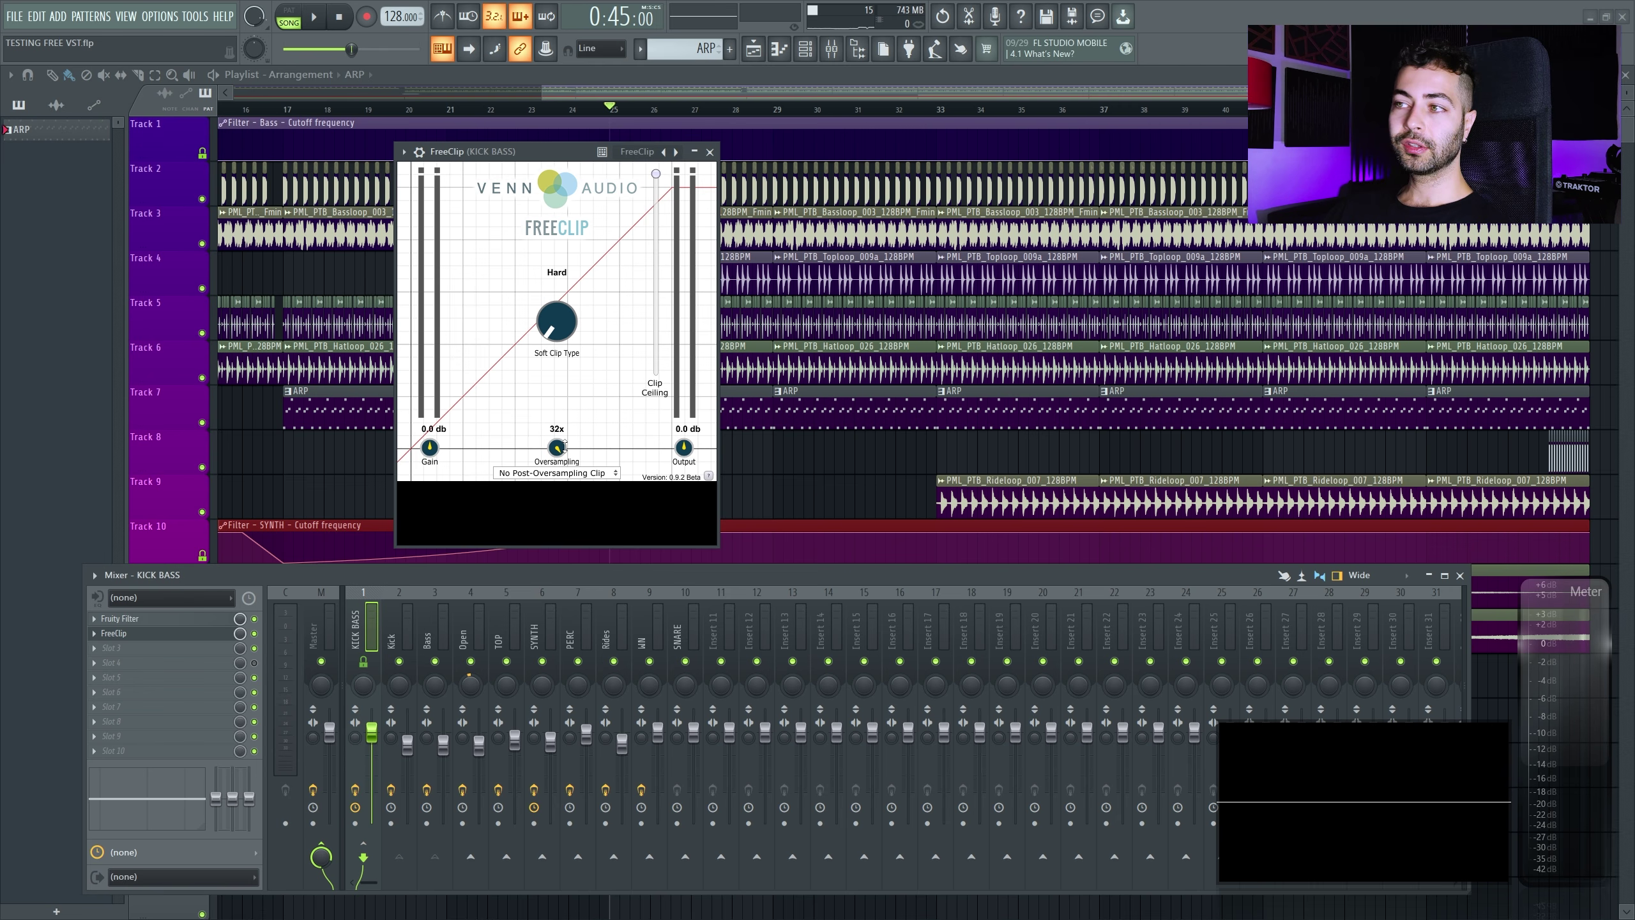
# Keep FreeClip's ceiling at 0 dB on KICK BASS, set its Gain to 1.2 dB during kick and bass playback, and stop
pyautogui.click(656, 174)
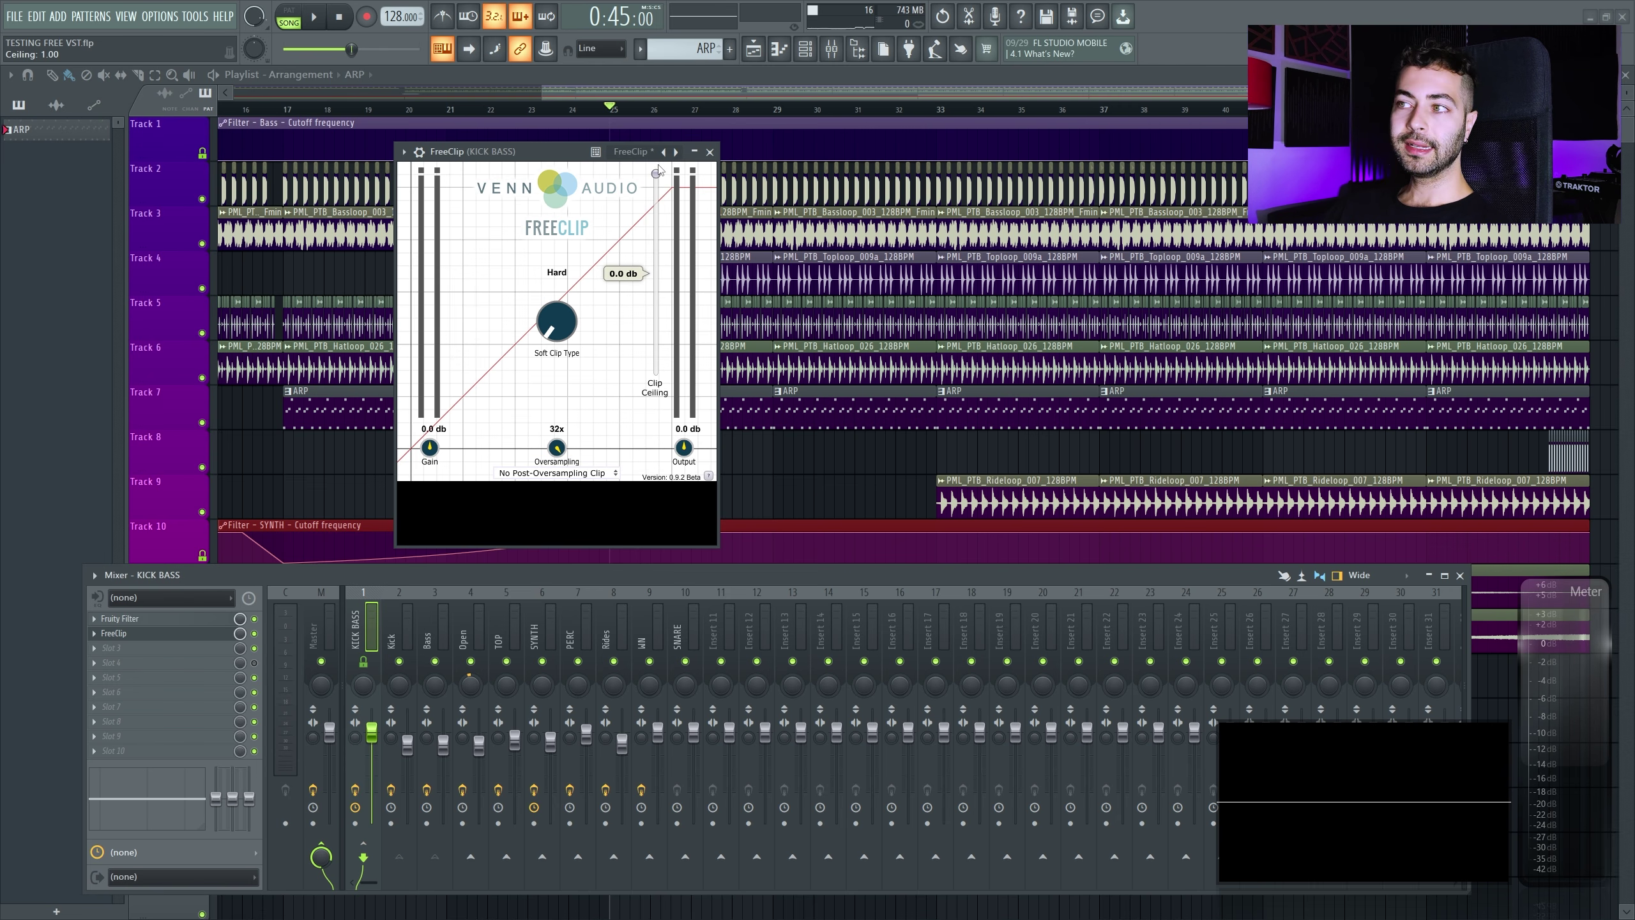
pyautogui.scroll(1, 427, 444)
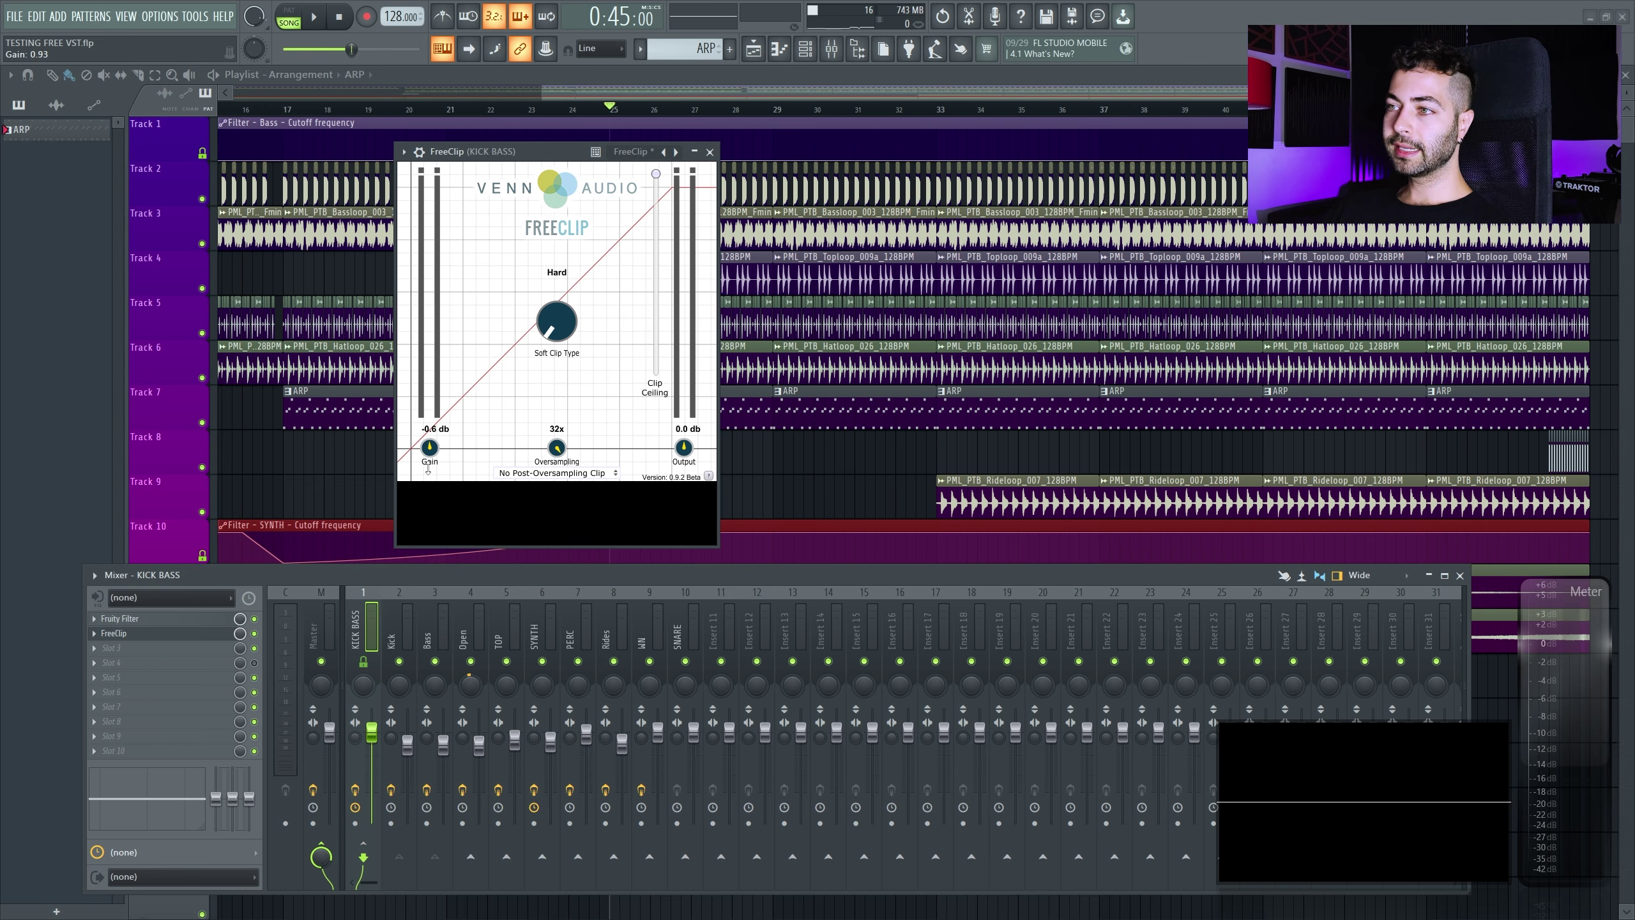
pyautogui.scroll(1, 429, 448)
pyautogui.press('space')
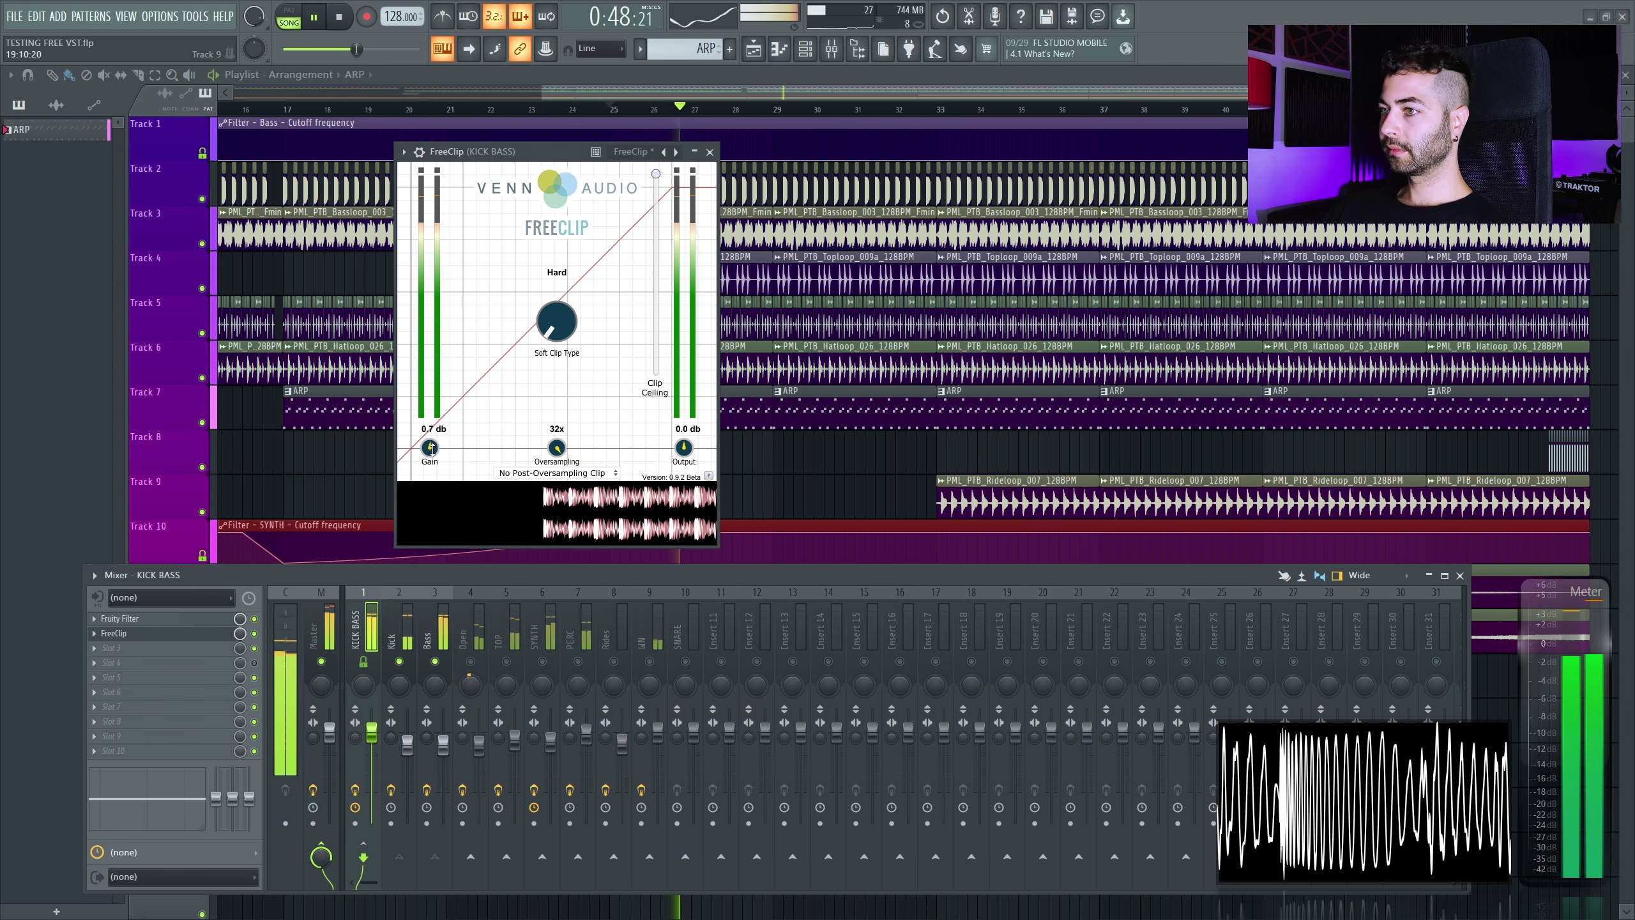
pyautogui.scroll(1, 430, 447)
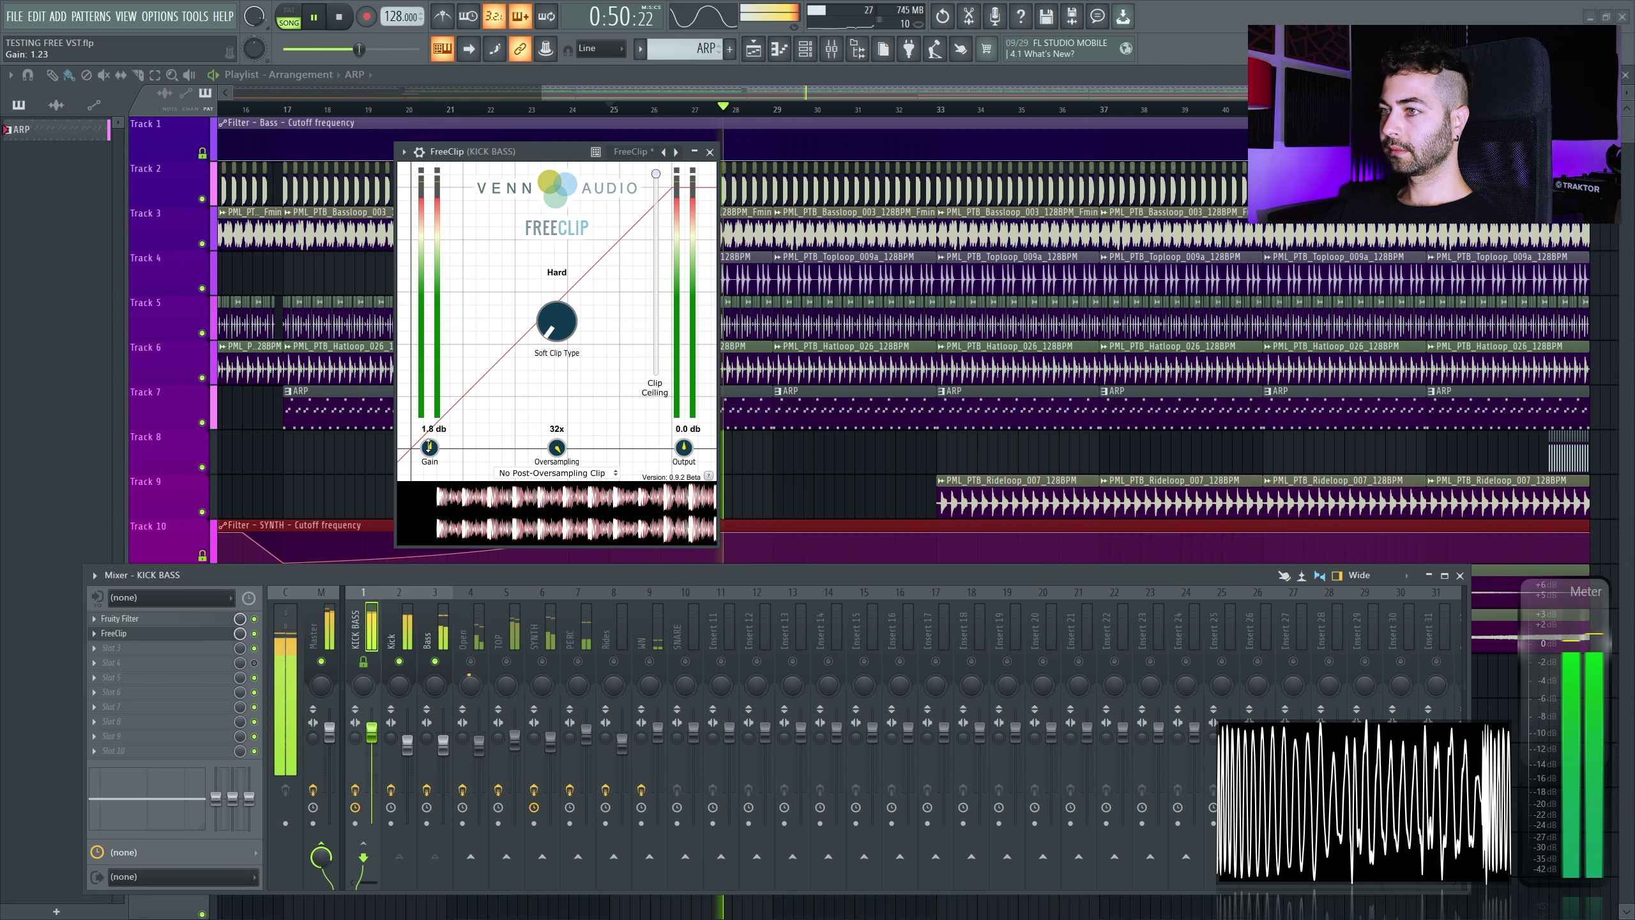
pyautogui.scroll(-1, 429, 446)
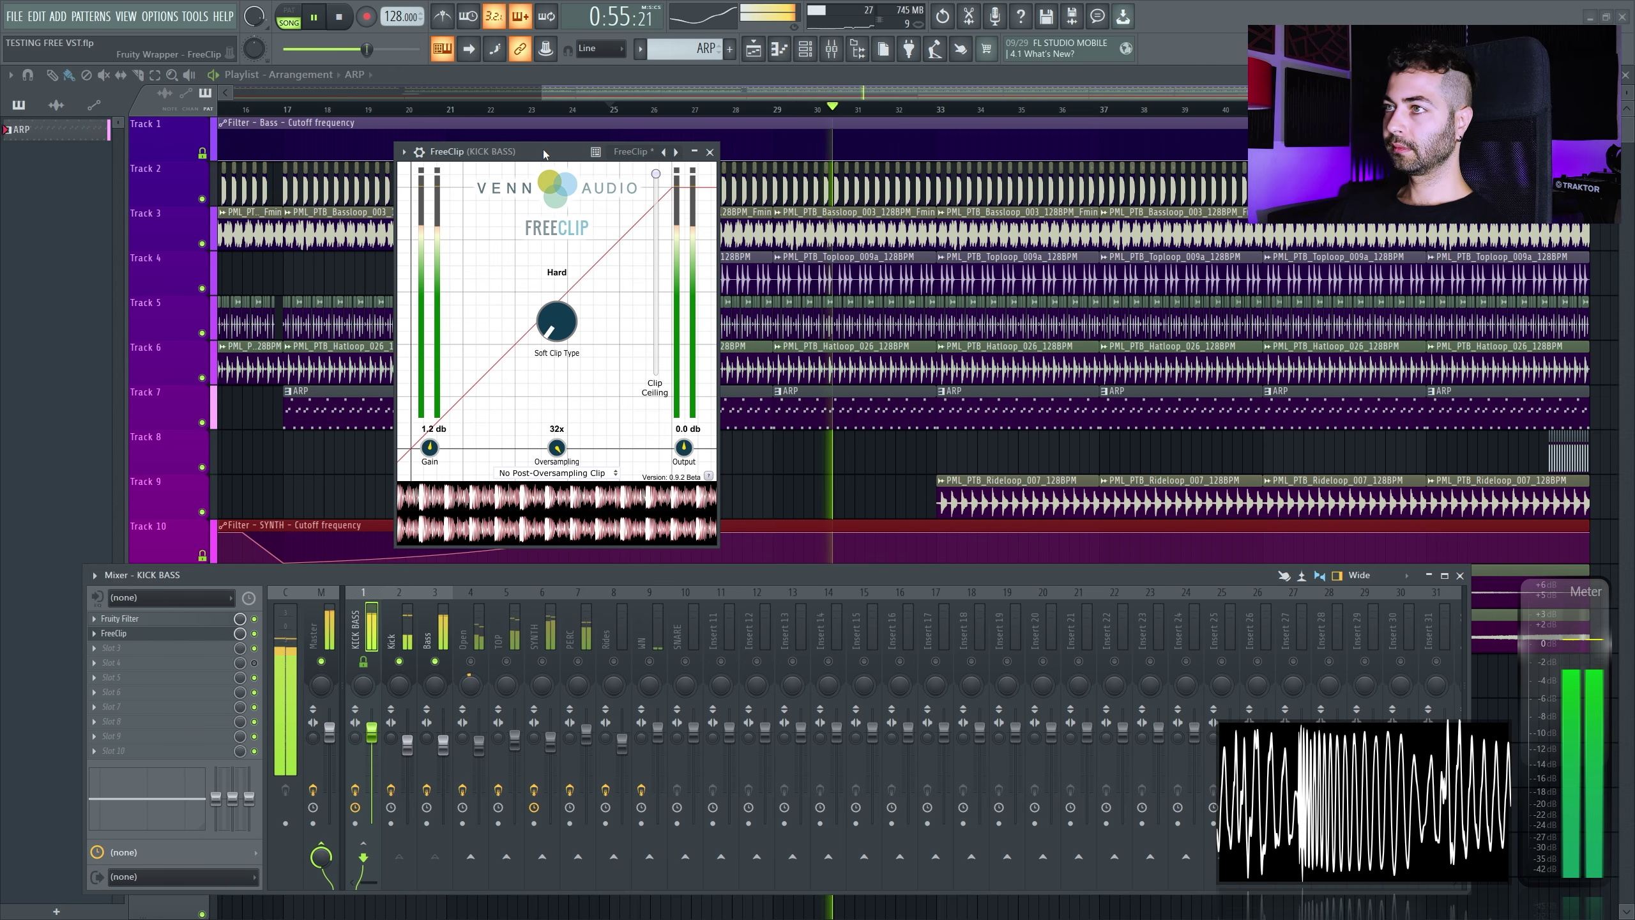
pyautogui.press('space')
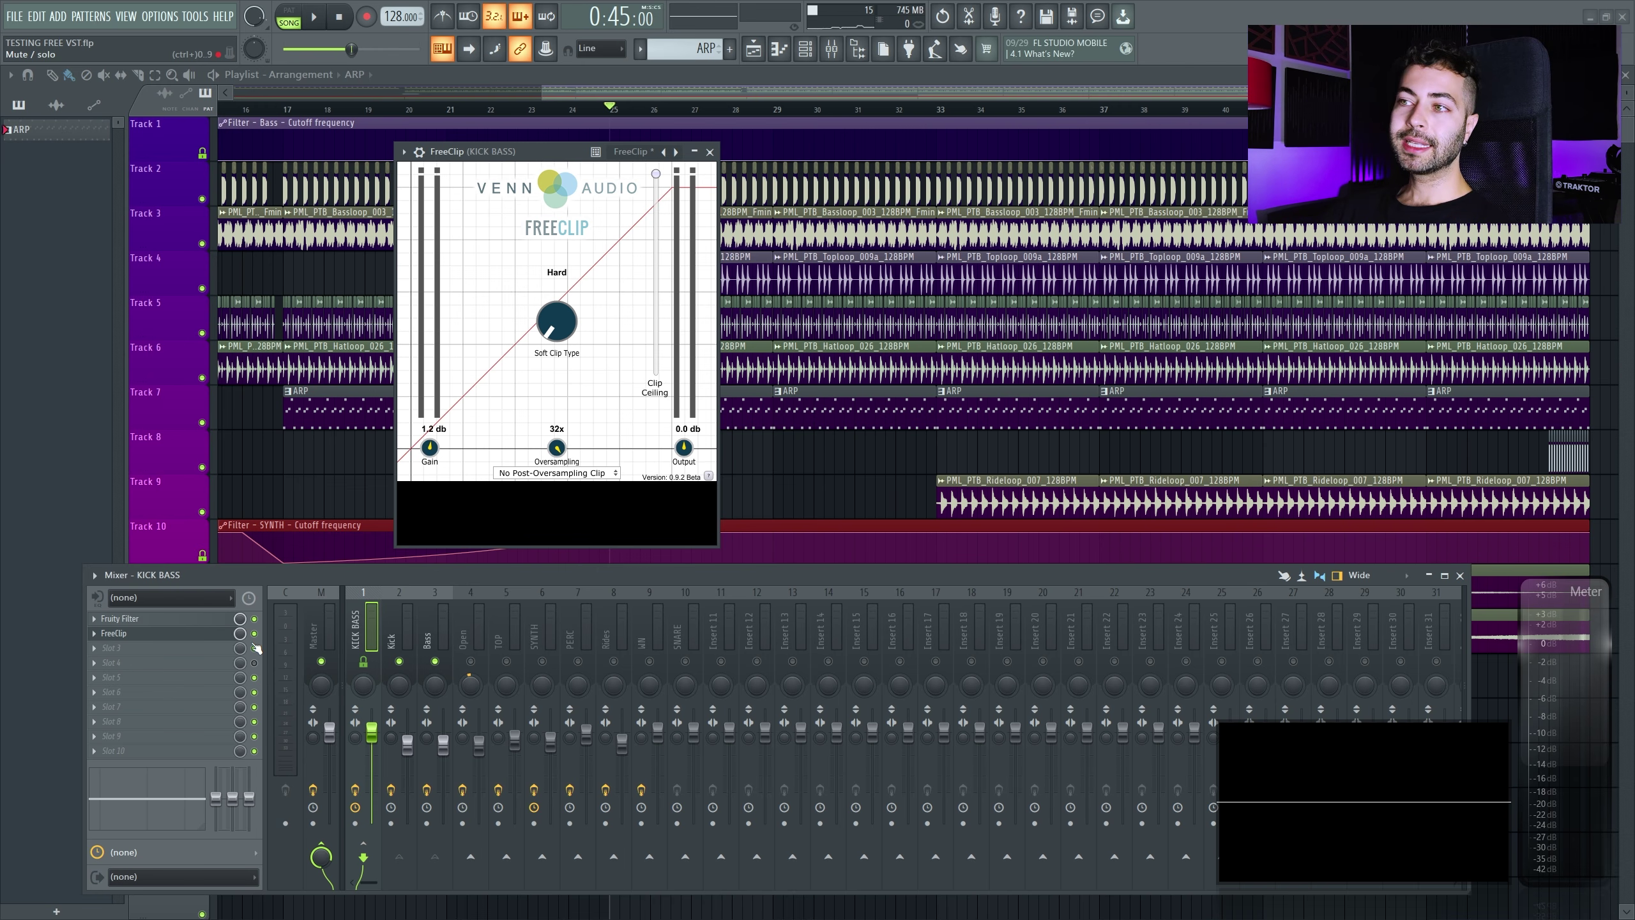
# Review the effect chains of the Master and KICK BASS mixer tracks, finishing on the Master
pyautogui.press('Left')
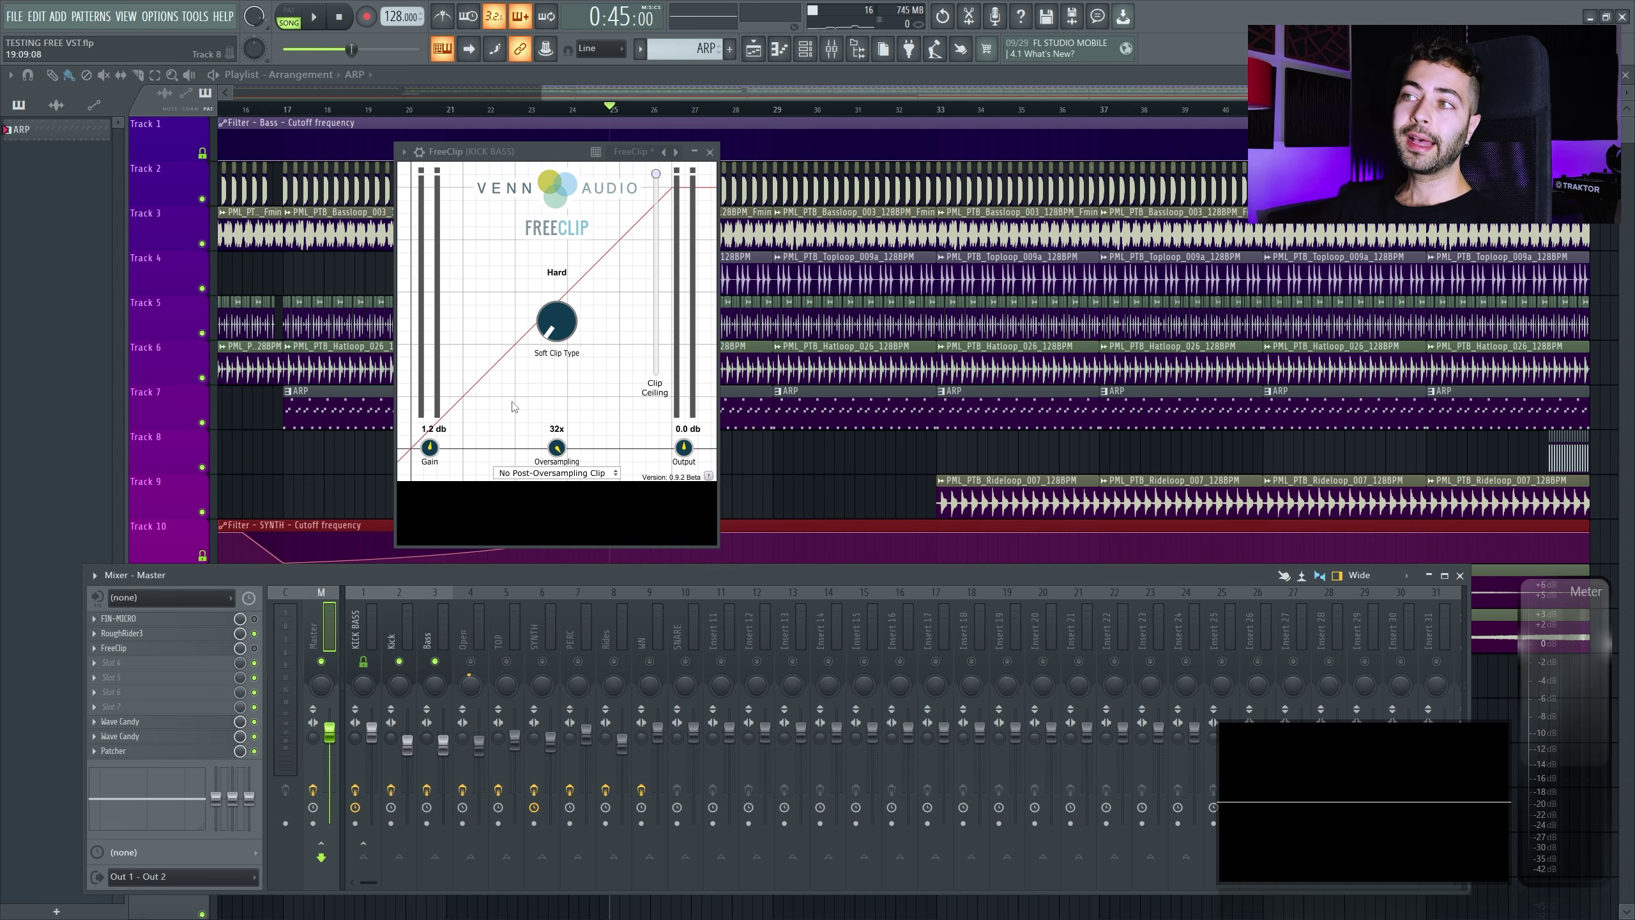
pyautogui.click(372, 629)
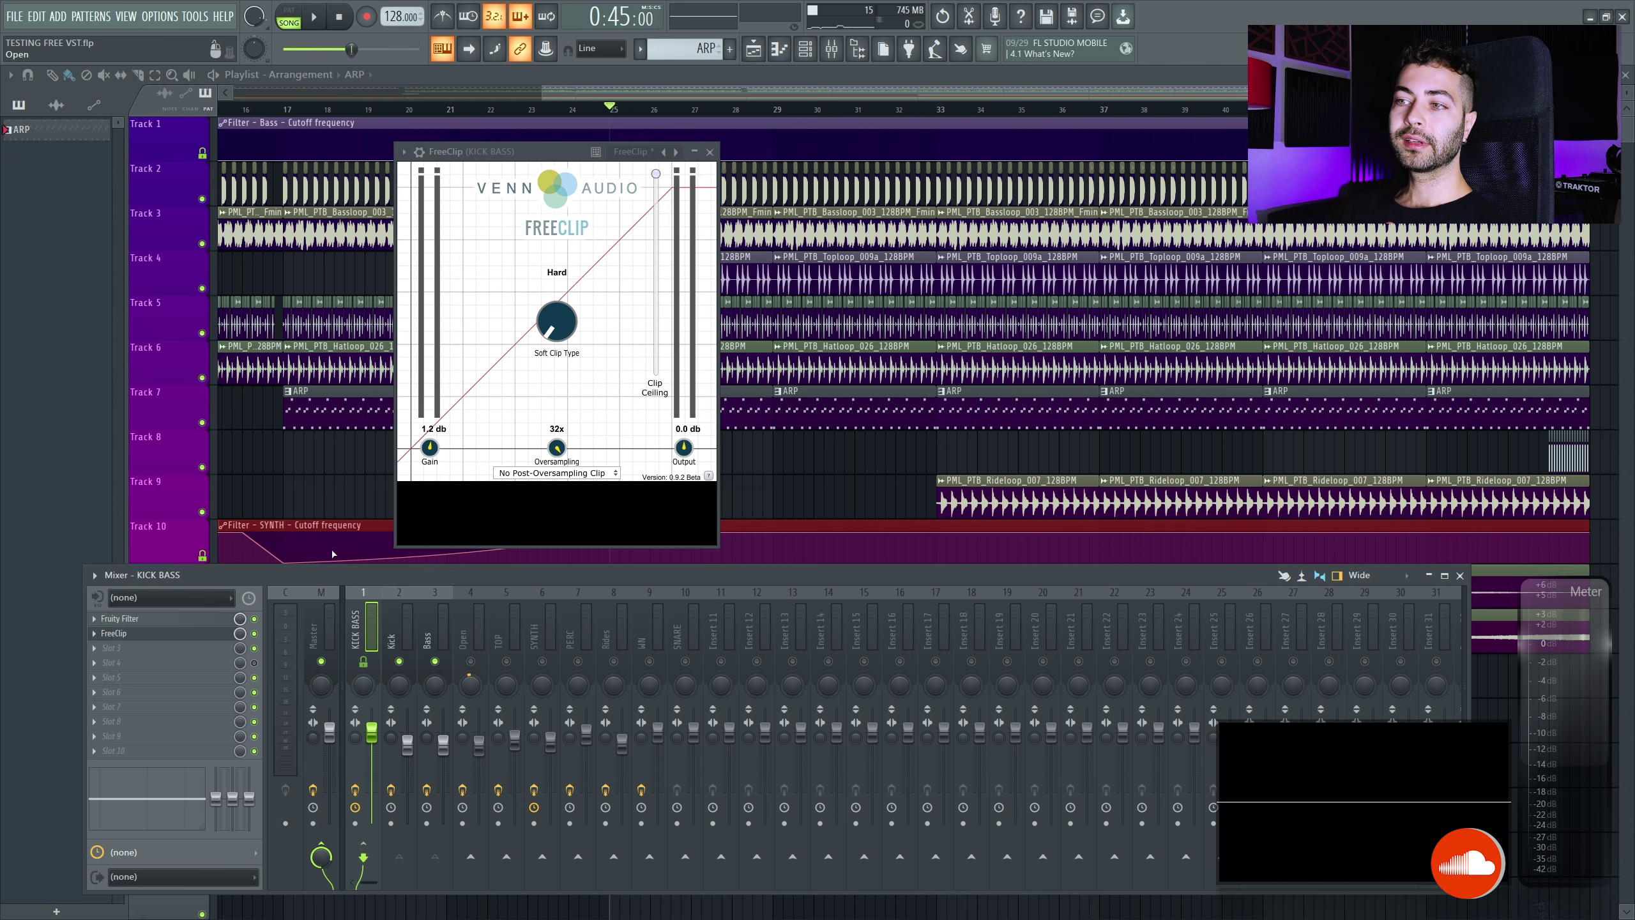
pyautogui.click(324, 611)
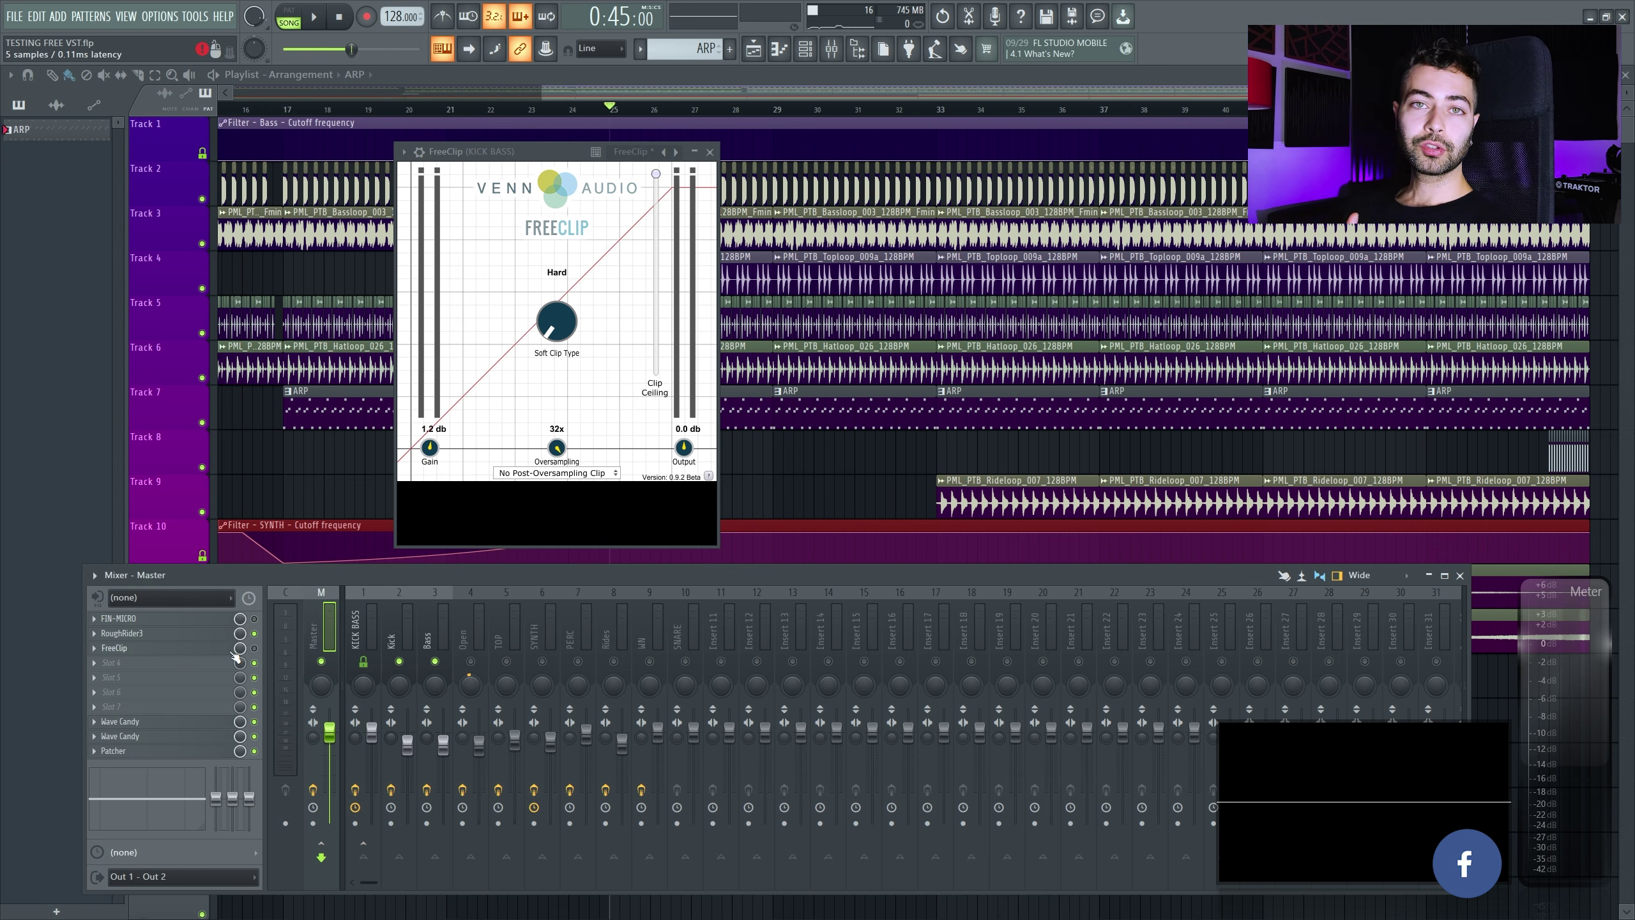